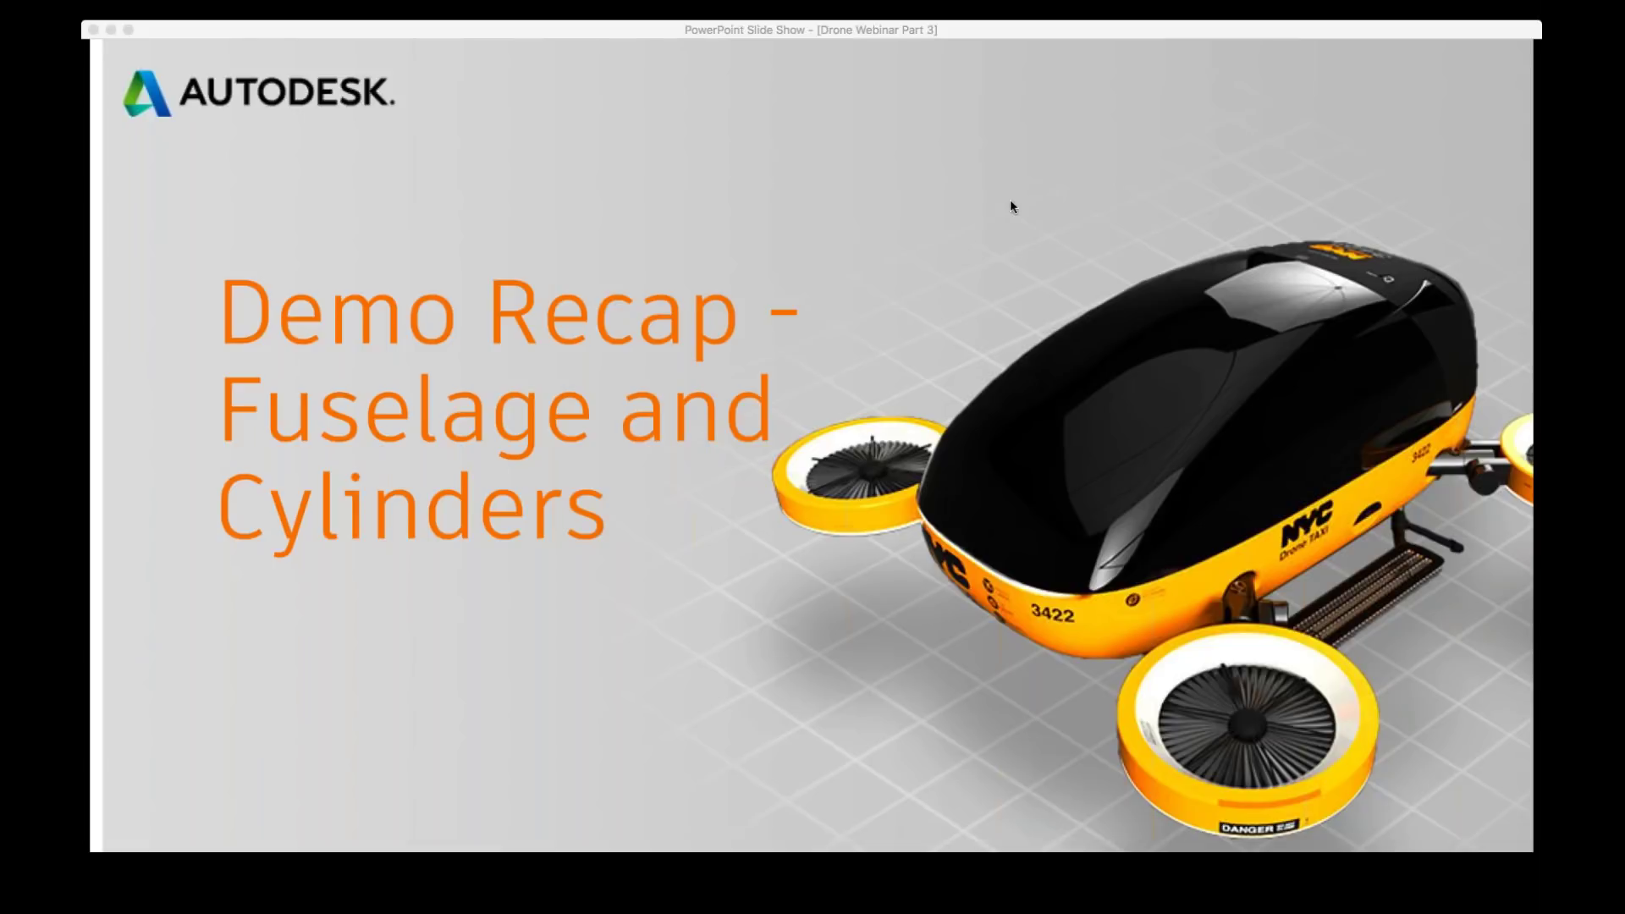
{"action": "left_click", "coordinate": [973, 201]}
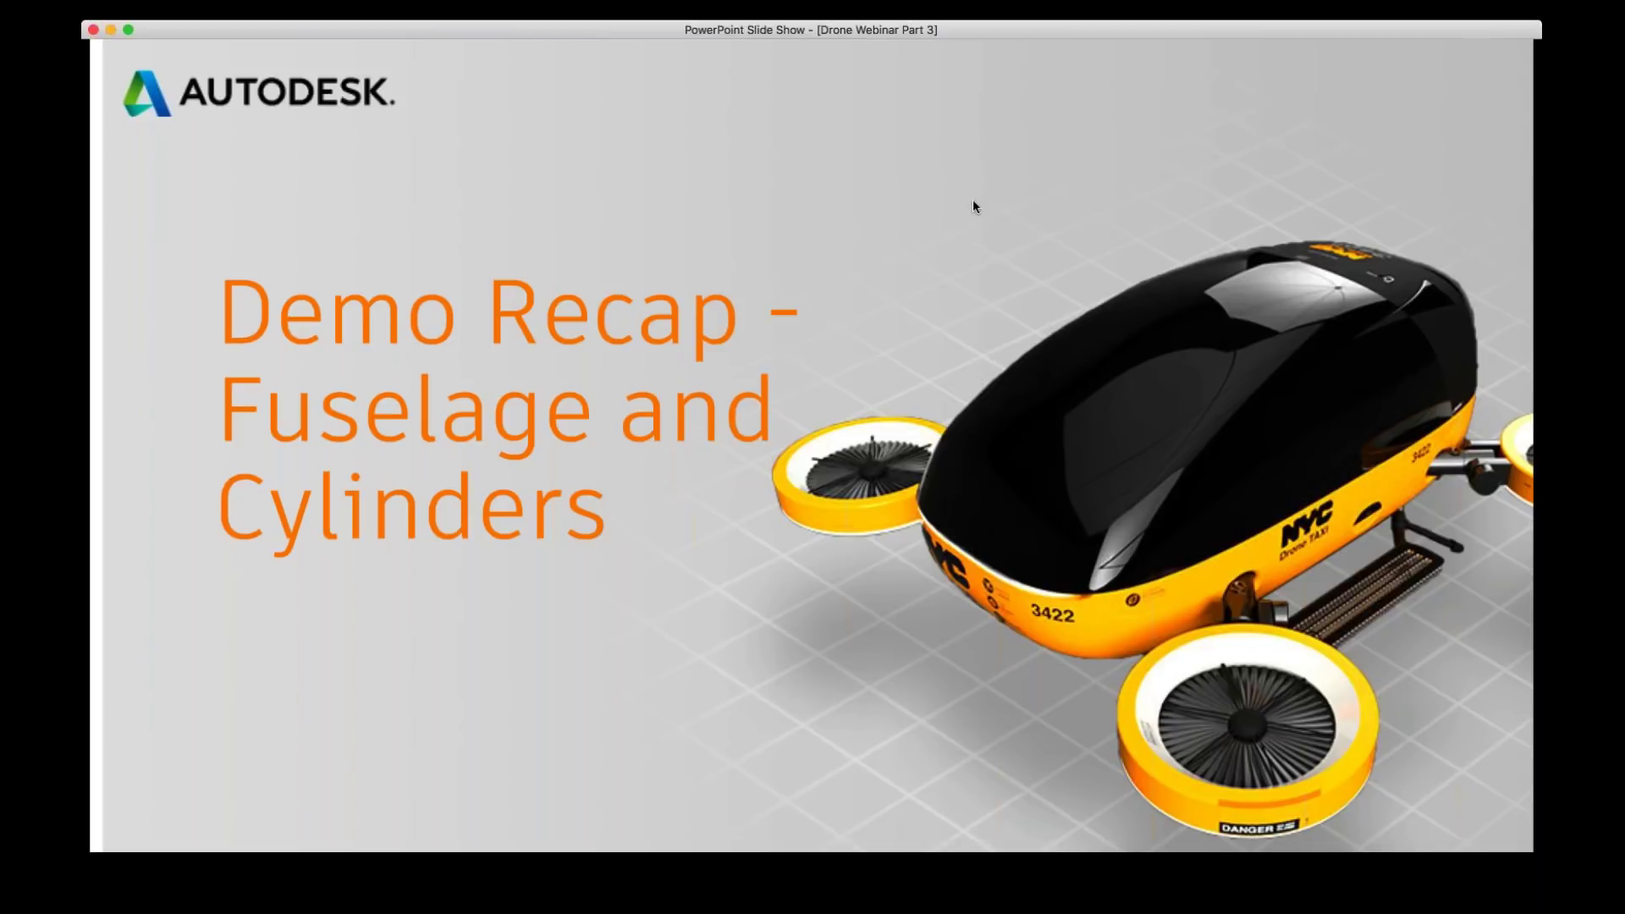
{"action": "left_click", "coordinate": [973, 206]}
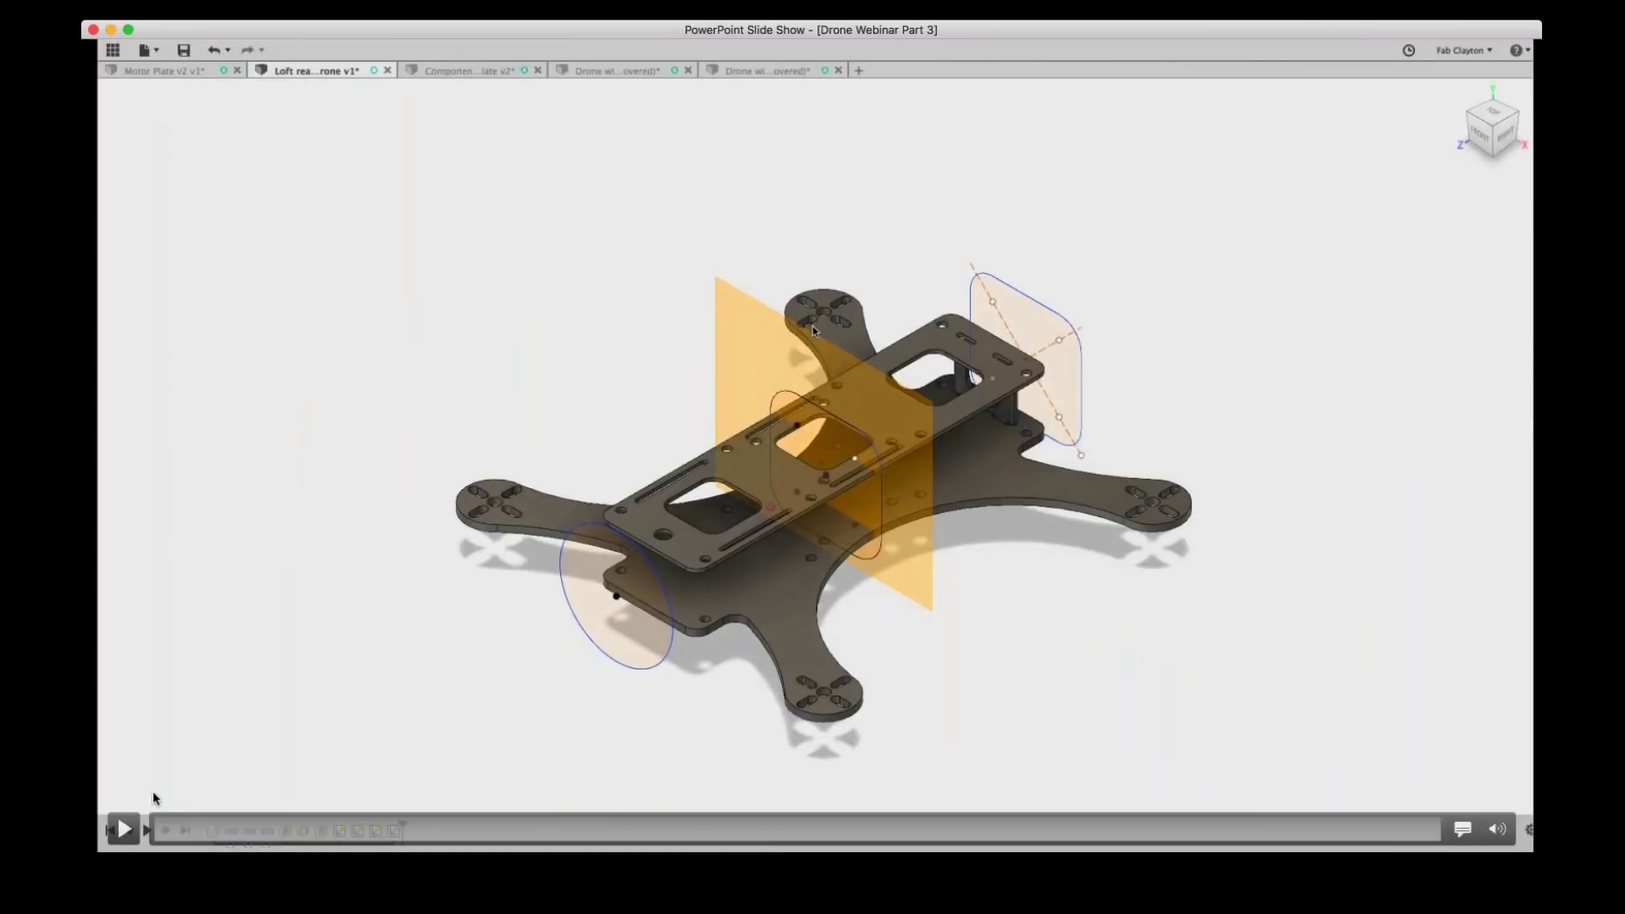
{"action": "left_click", "coordinate": [125, 829]}
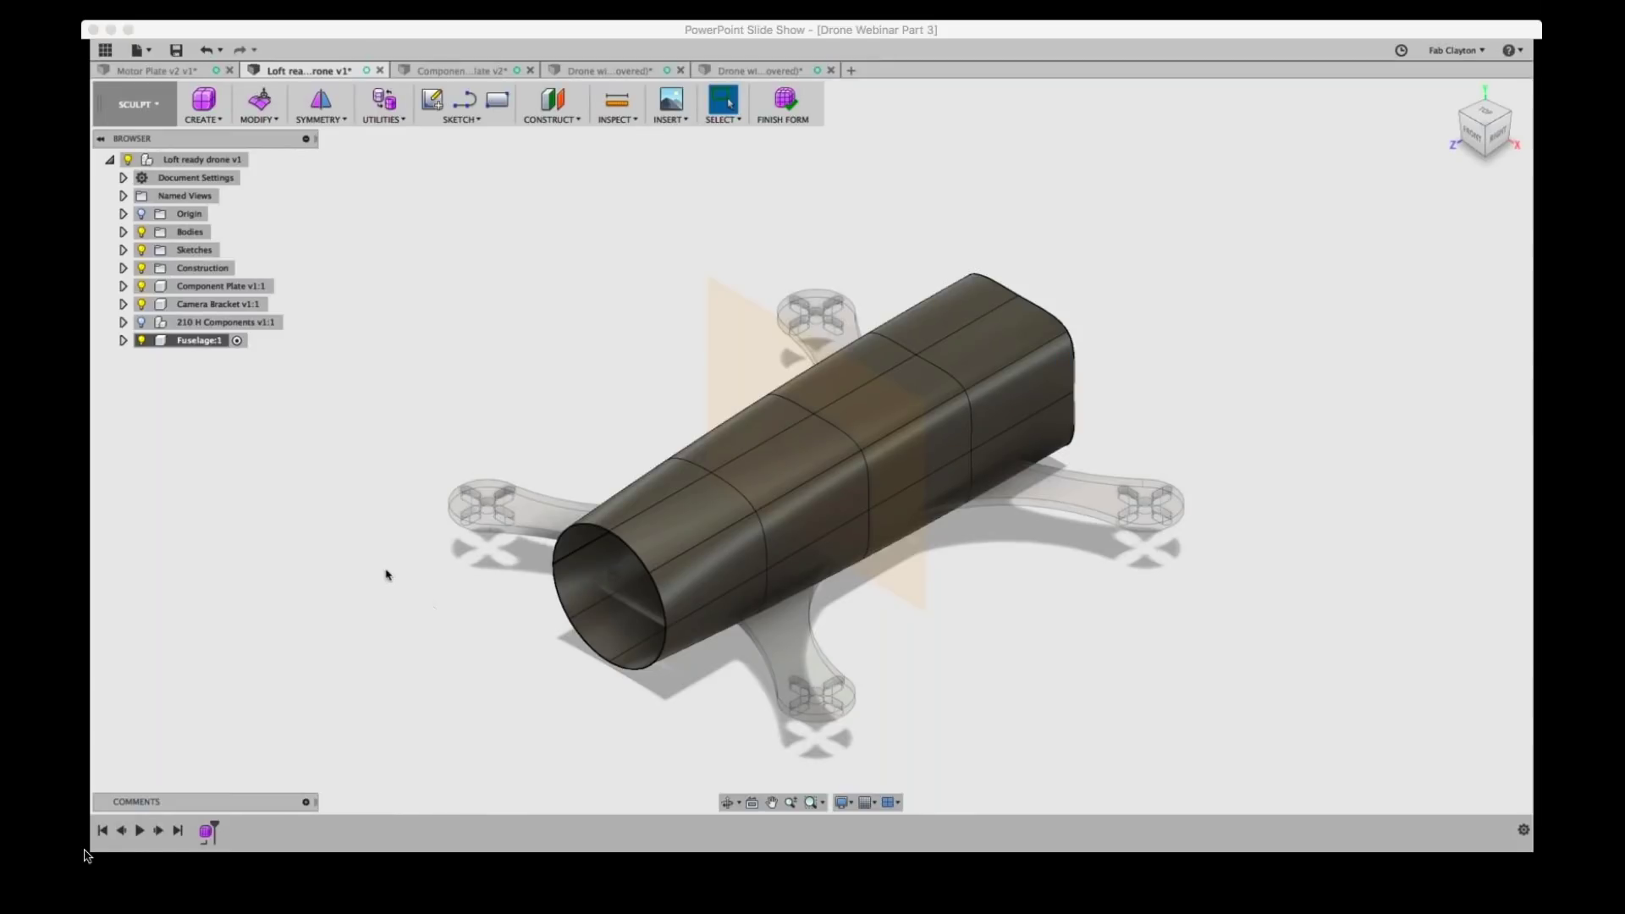
{"action": "left_click", "coordinate": [384, 580]}
{"action": "left_click", "coordinate": [327, 617]}
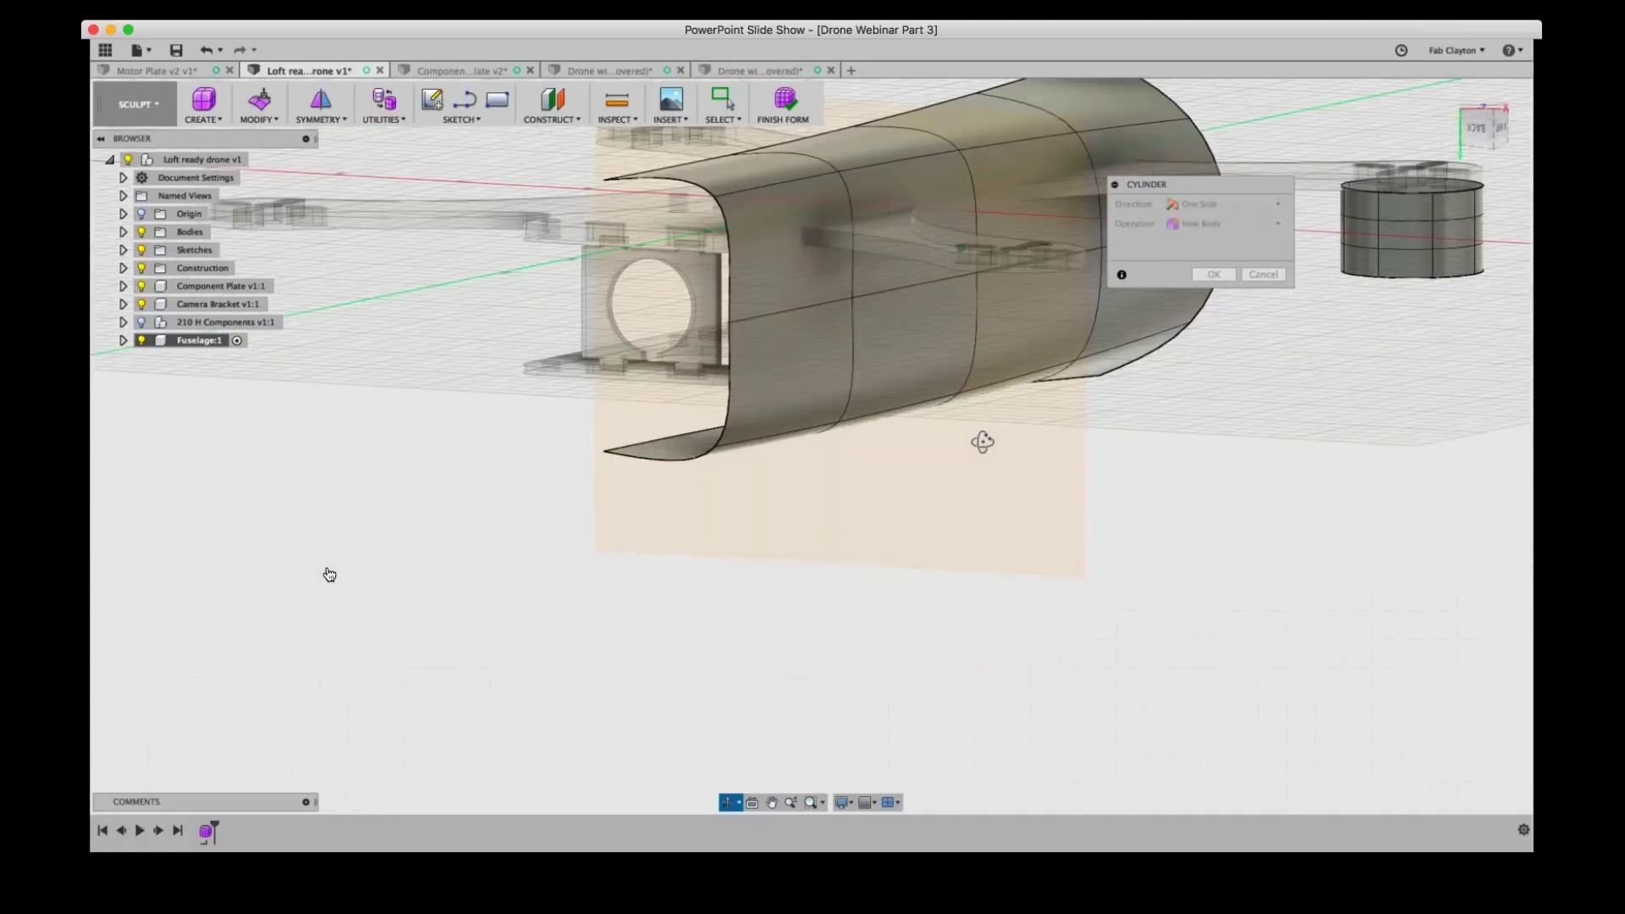
{"action": "left_click", "coordinate": [330, 575]}
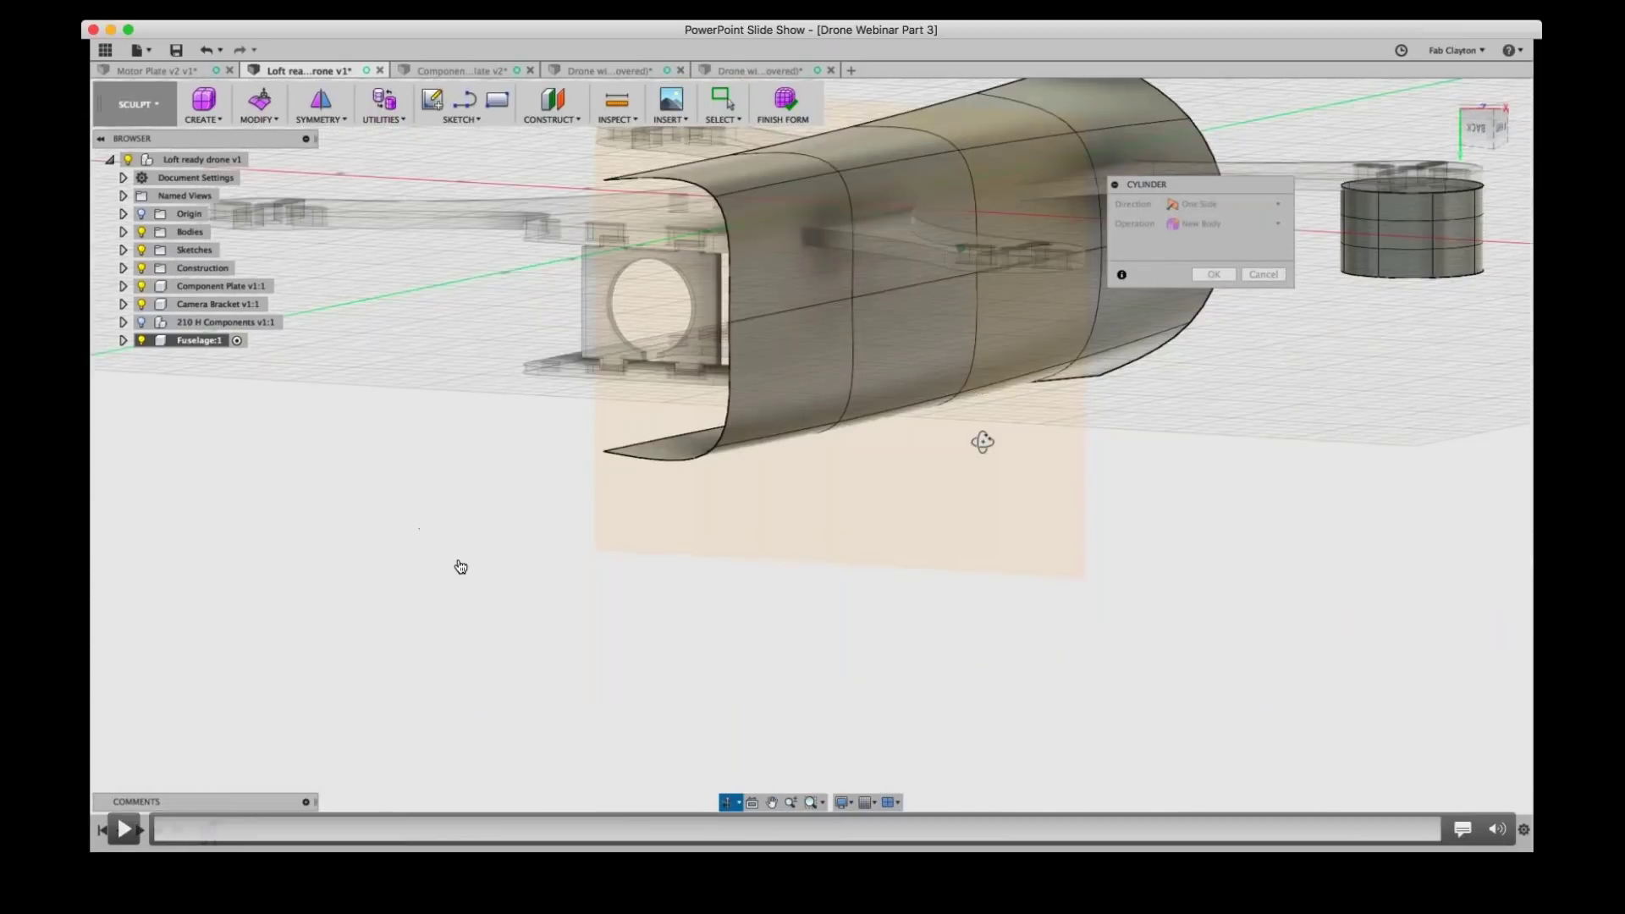
{"action": "key", "text": "Right"}
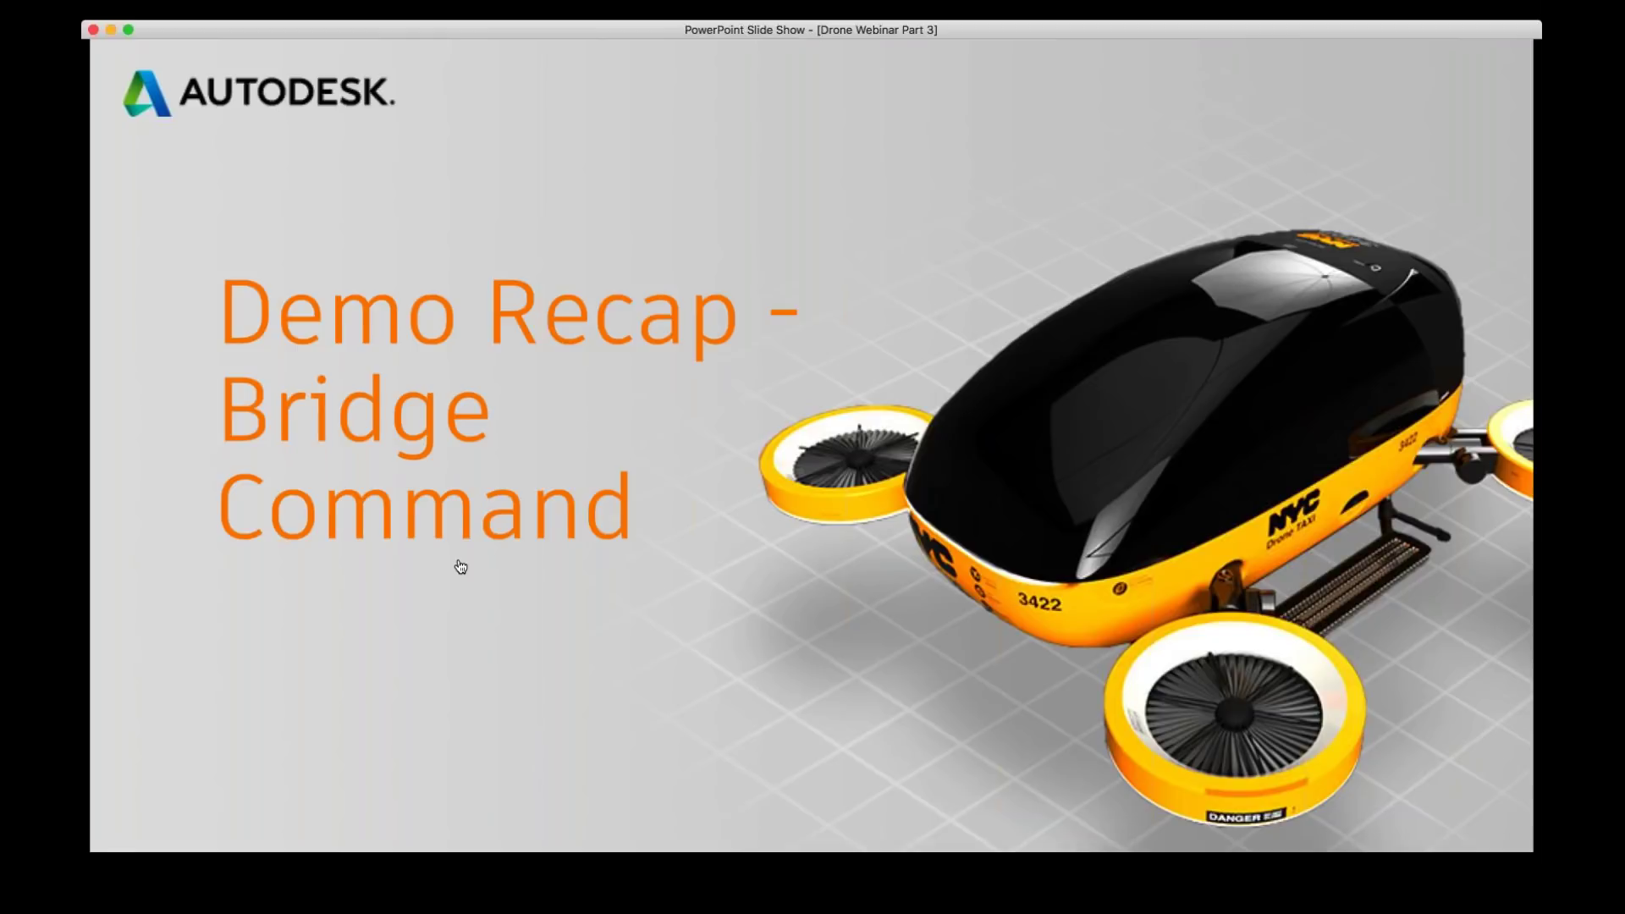
{"action": "left_click", "coordinate": [460, 566]}
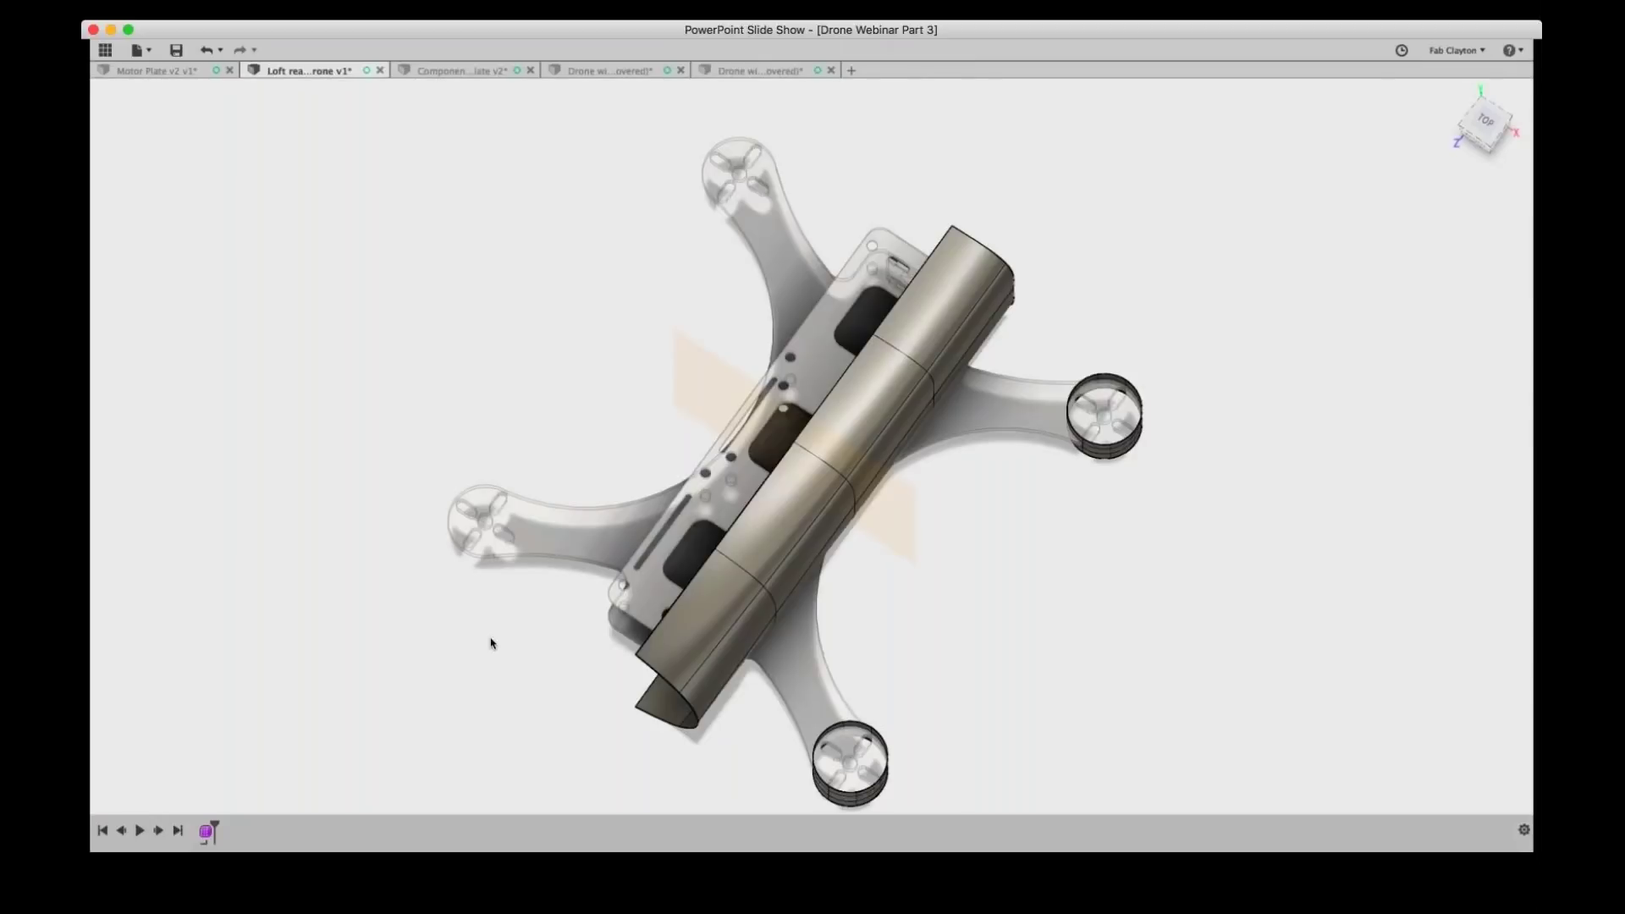
{"action": "mouse_move", "coordinate": [164, 780]}
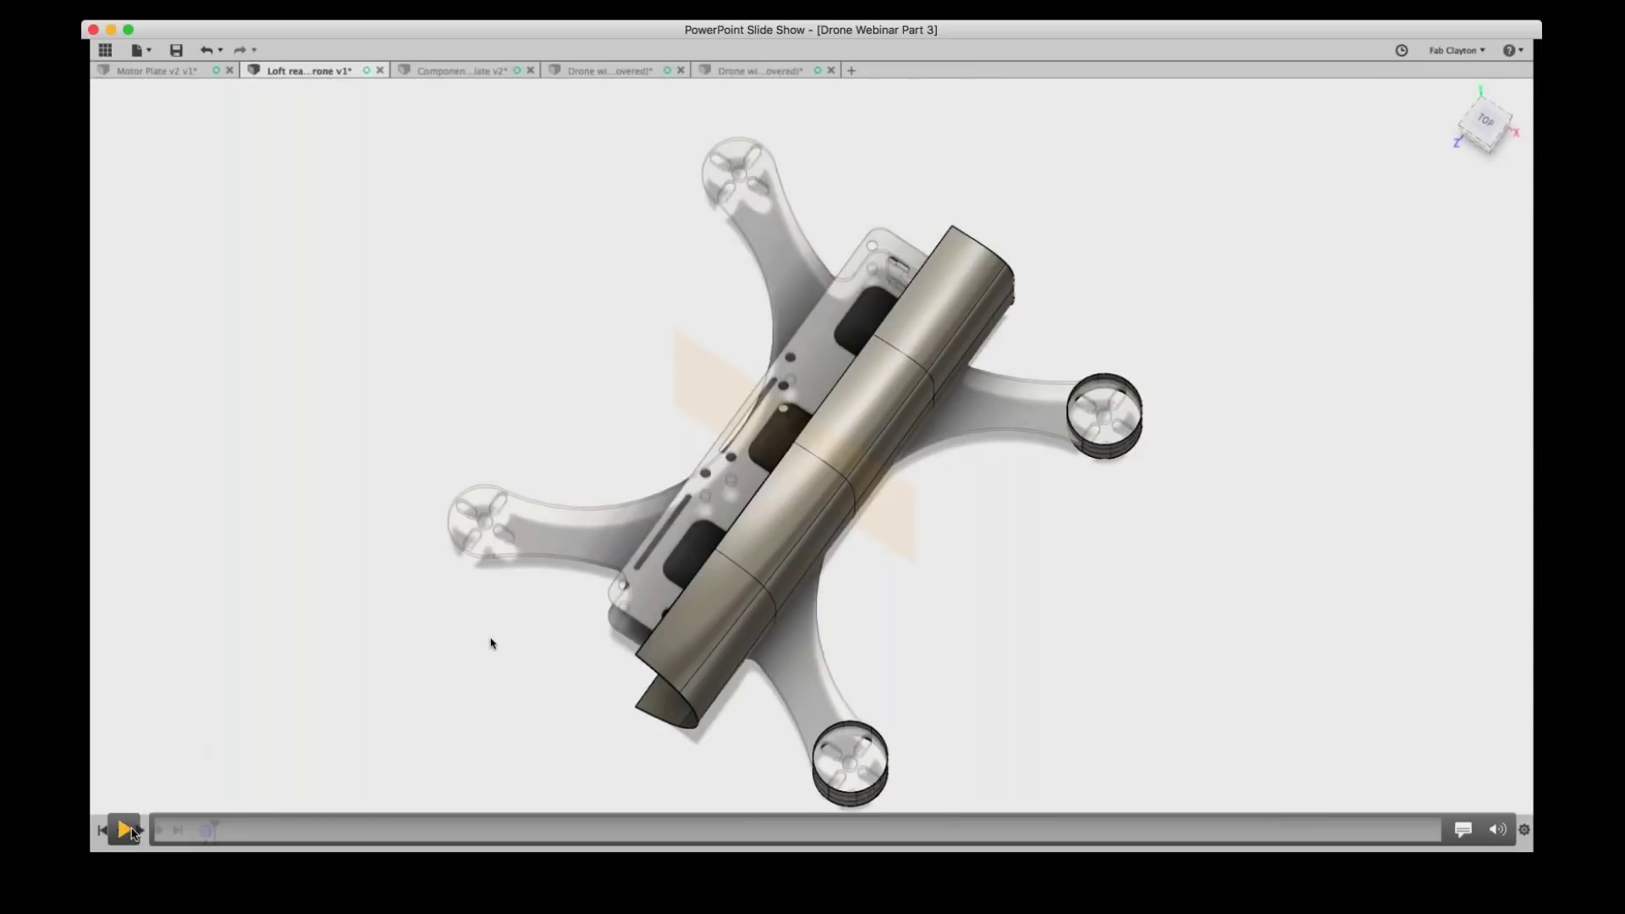
{"action": "left_click", "coordinate": [126, 830]}
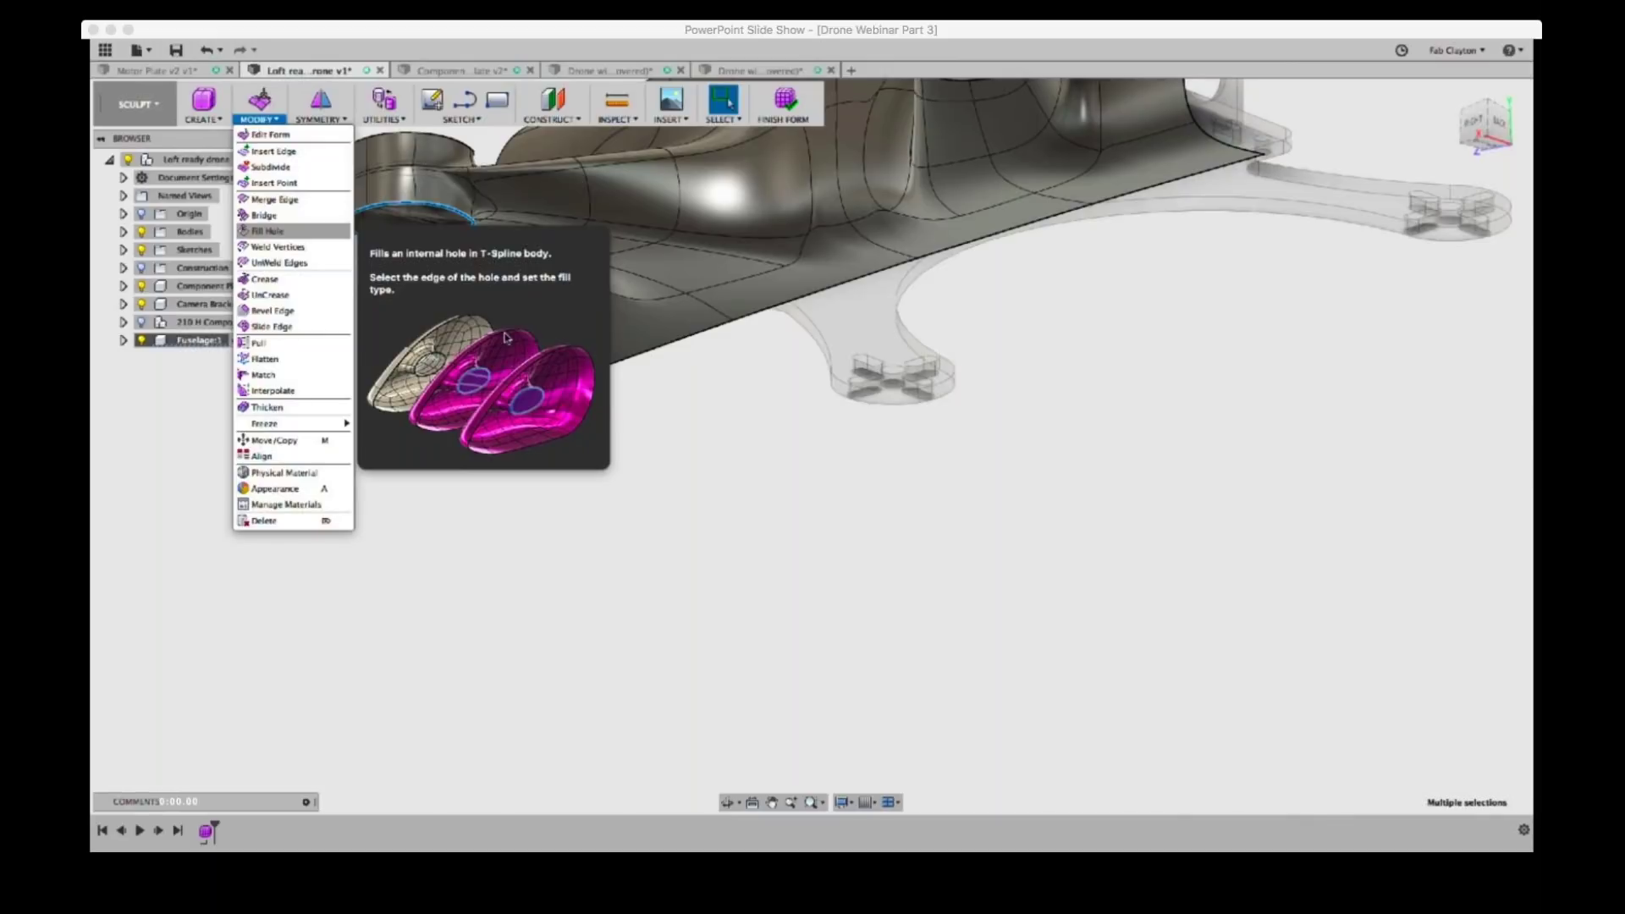
- Fill the open lower edge loop of the motor cylinder with Fill Hole in Collapse mode
{"action": "left_click", "coordinate": [268, 231]}
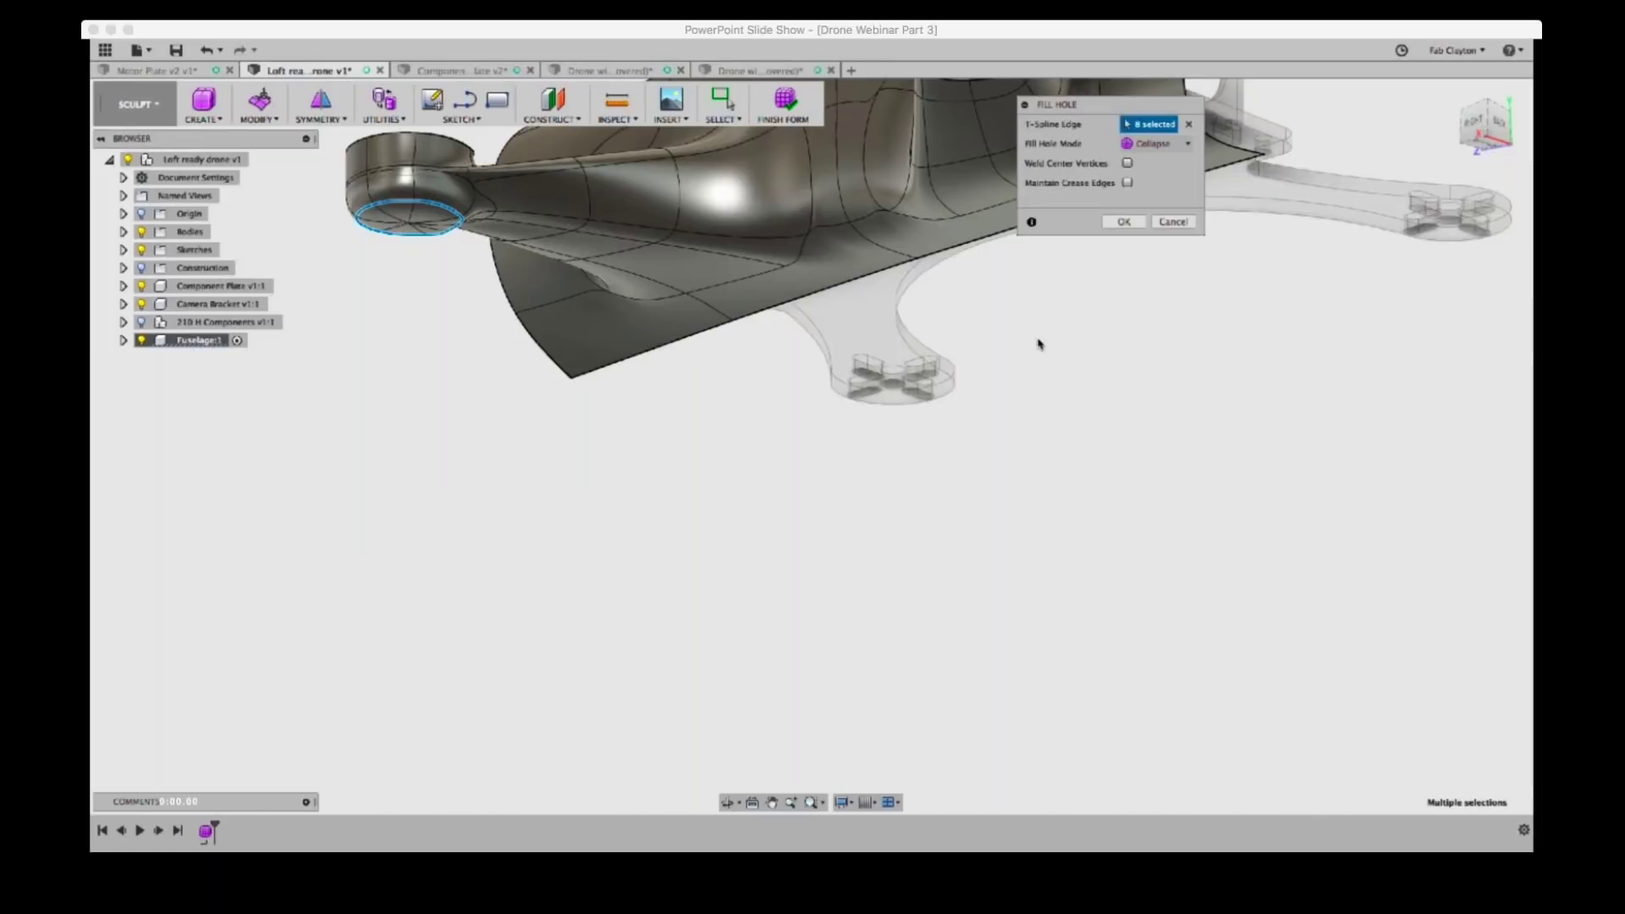
{"action": "left_click", "coordinate": [1151, 578]}
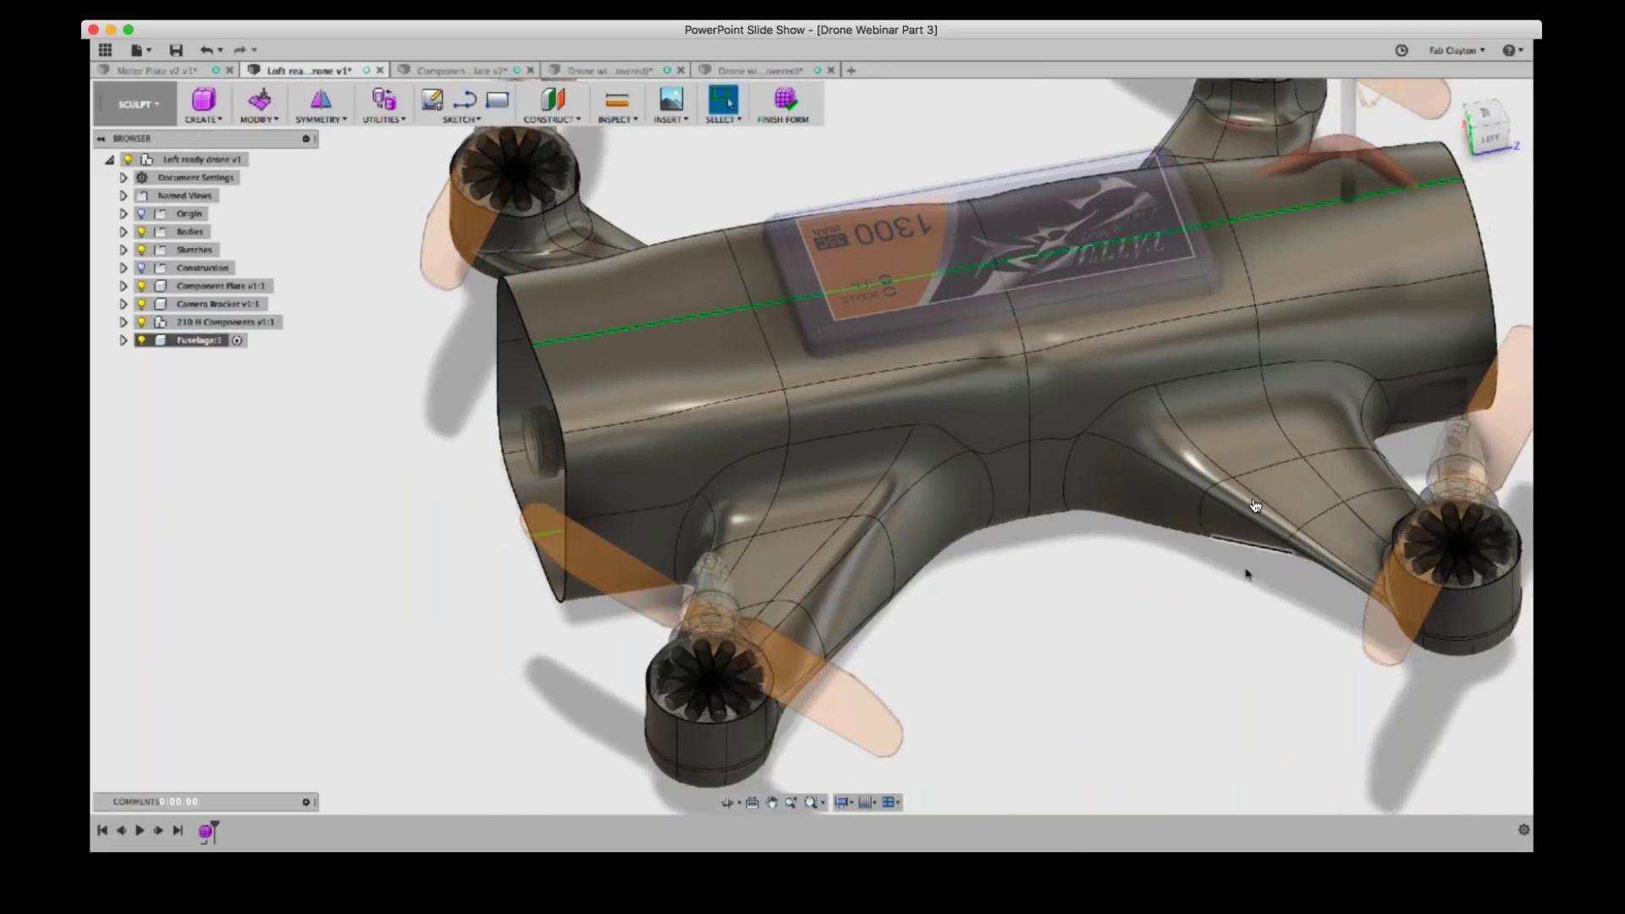
- Raise the two fuselage top faces above the battery by about 1 mm with Edit Form
{"action": "middle_click_drag", "start_coordinate": [1245, 575], "coordinate": [983, 362], "text": "shift"}
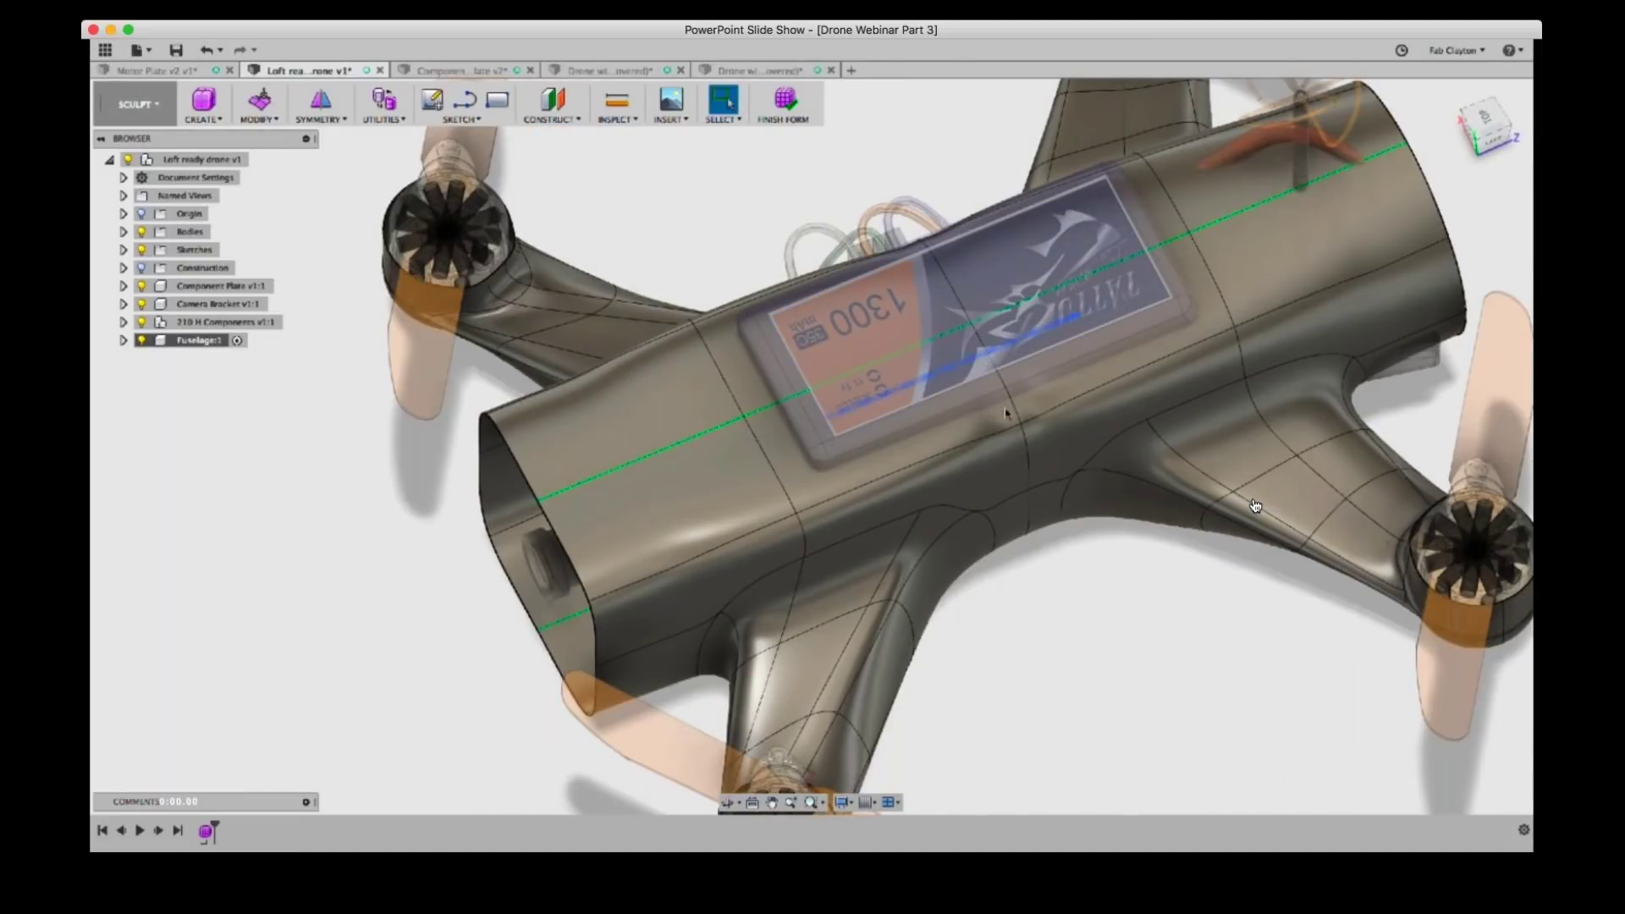
{"action": "left_click", "coordinate": [949, 394]}
{"action": "left_click", "coordinate": [1055, 356]}
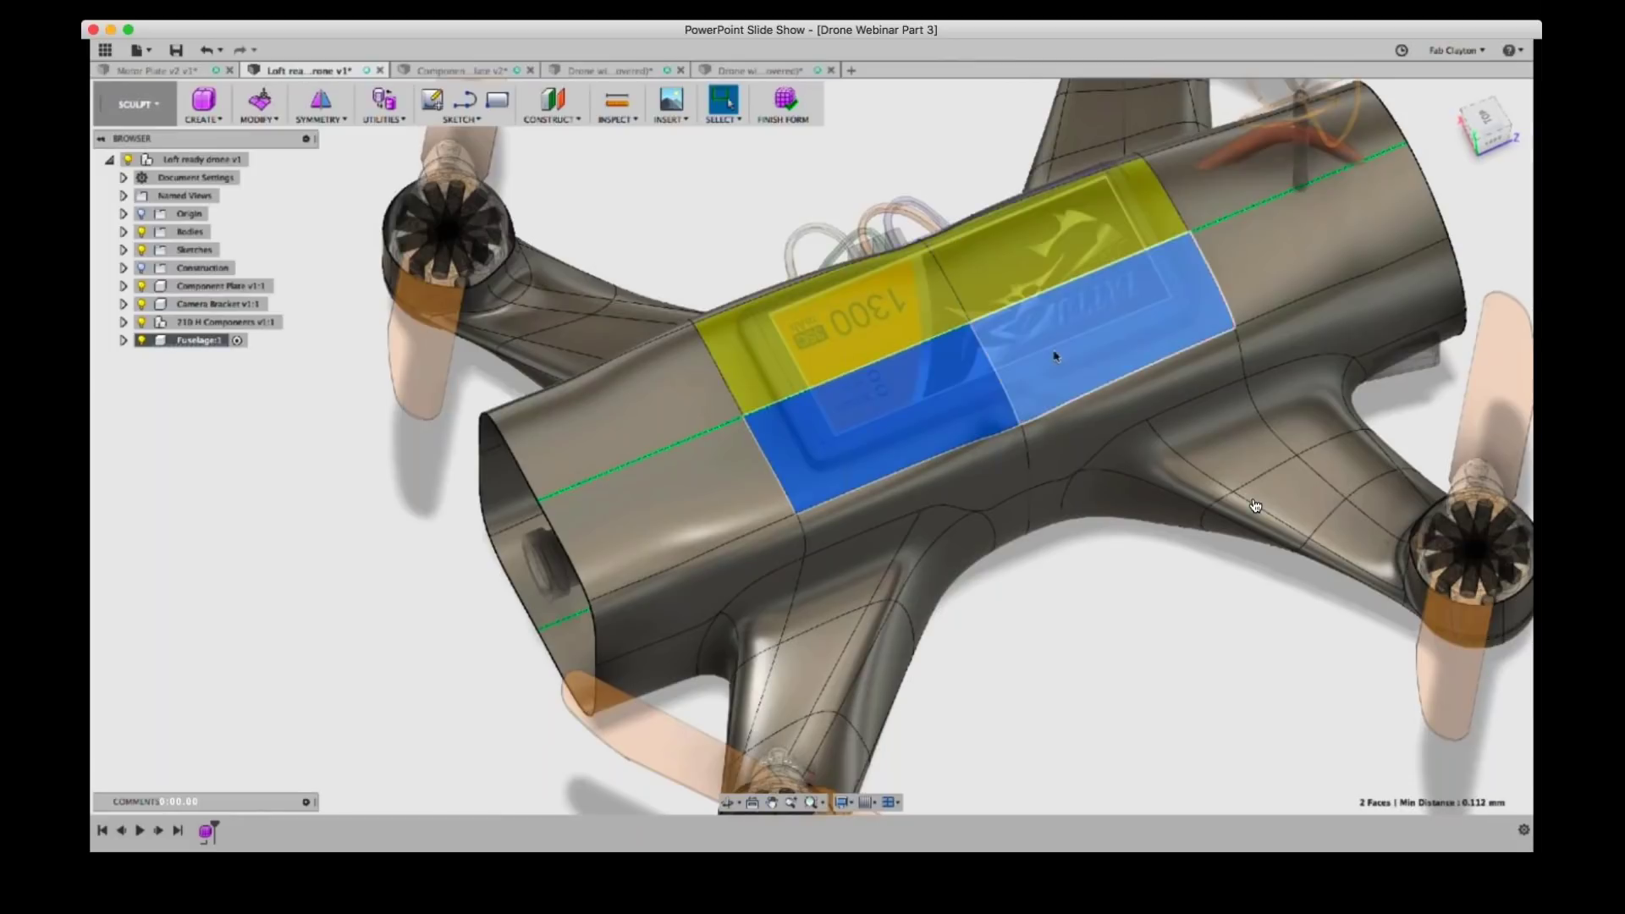
{"action": "right_click", "coordinate": [1100, 327]}
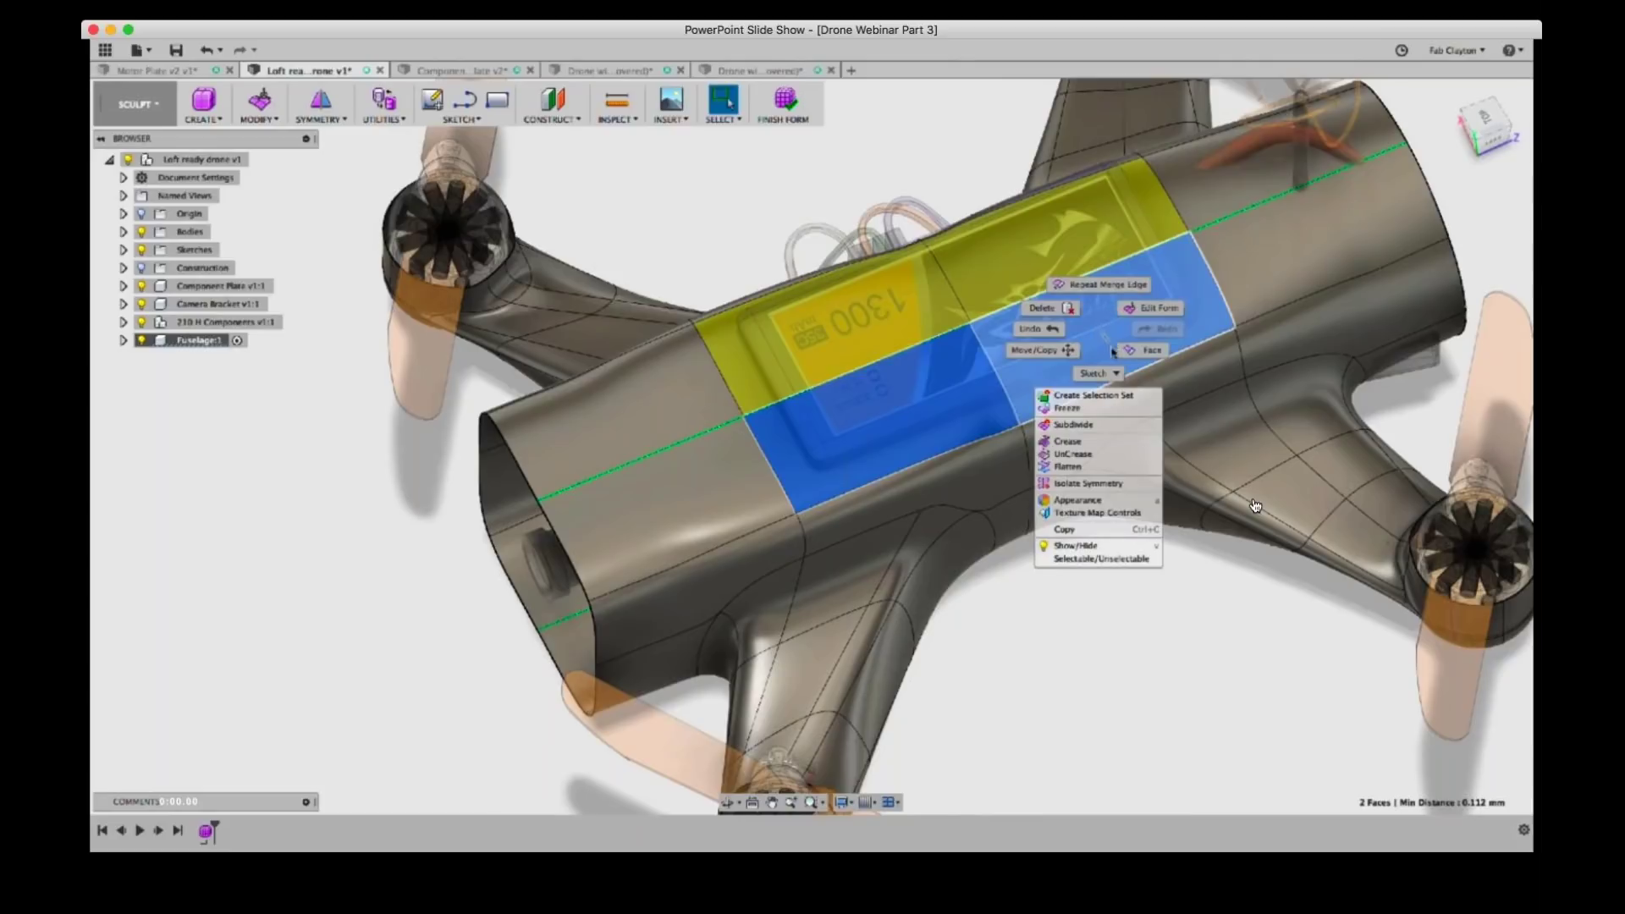
{"action": "left_click", "coordinate": [1153, 308]}
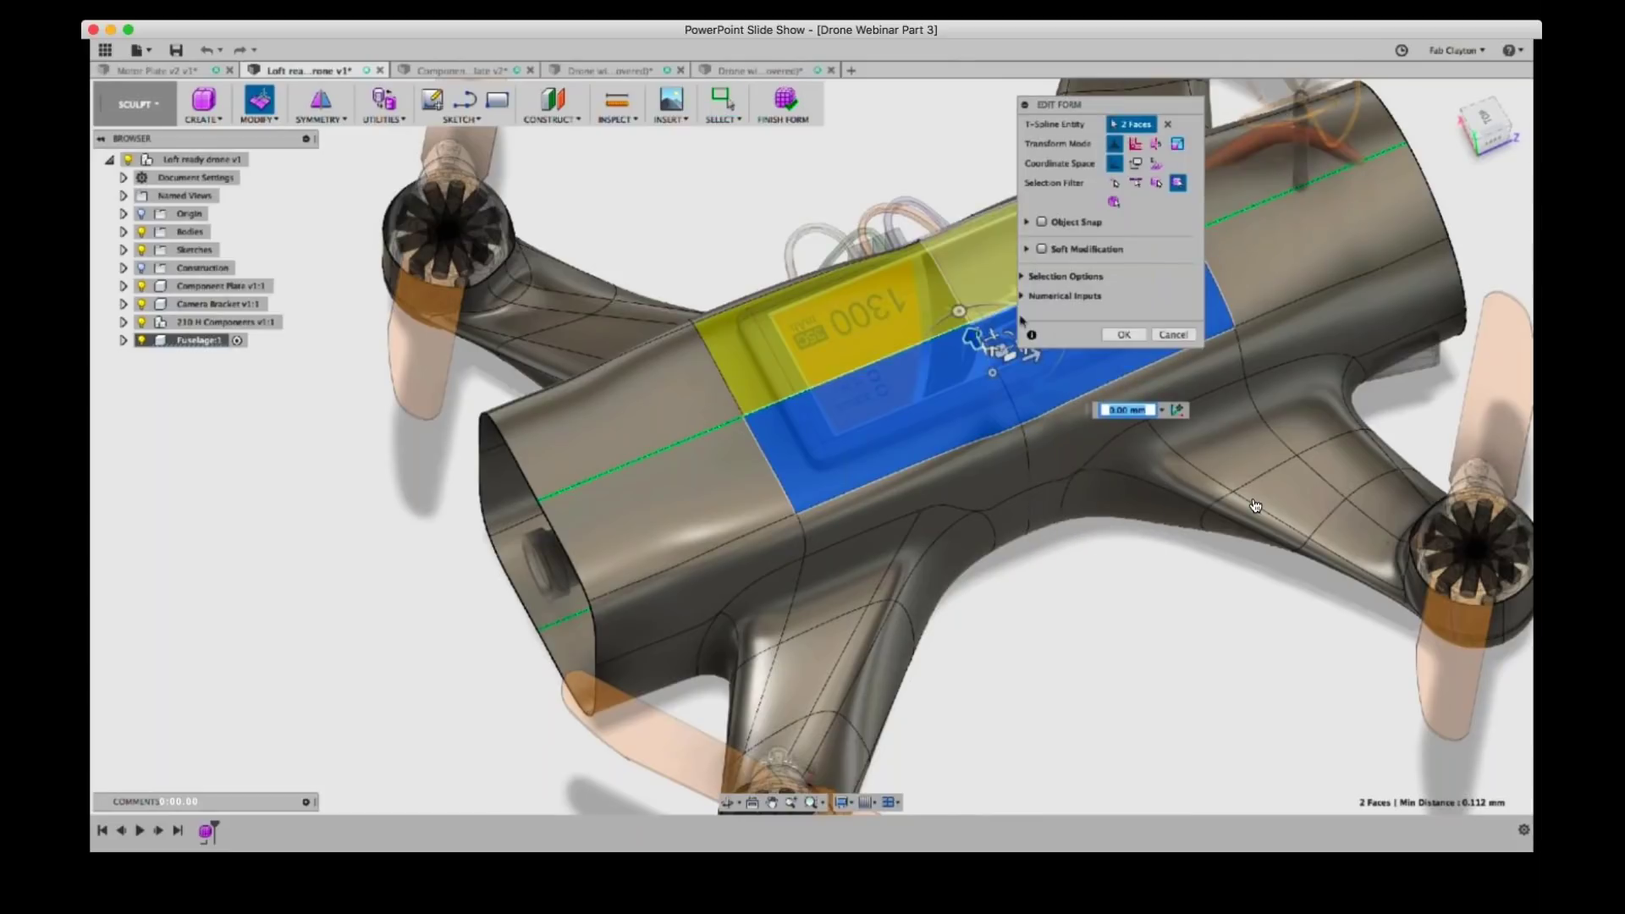
{"action": "left_click_drag", "start_coordinate": [1143, 106], "coordinate": [483, 198]}
{"action": "middle_click_drag", "start_coordinate": [1051, 630], "coordinate": [1016, 362], "text": "shift"}
{"action": "left_click_drag", "start_coordinate": [1001, 354], "coordinate": [1010, 304]}
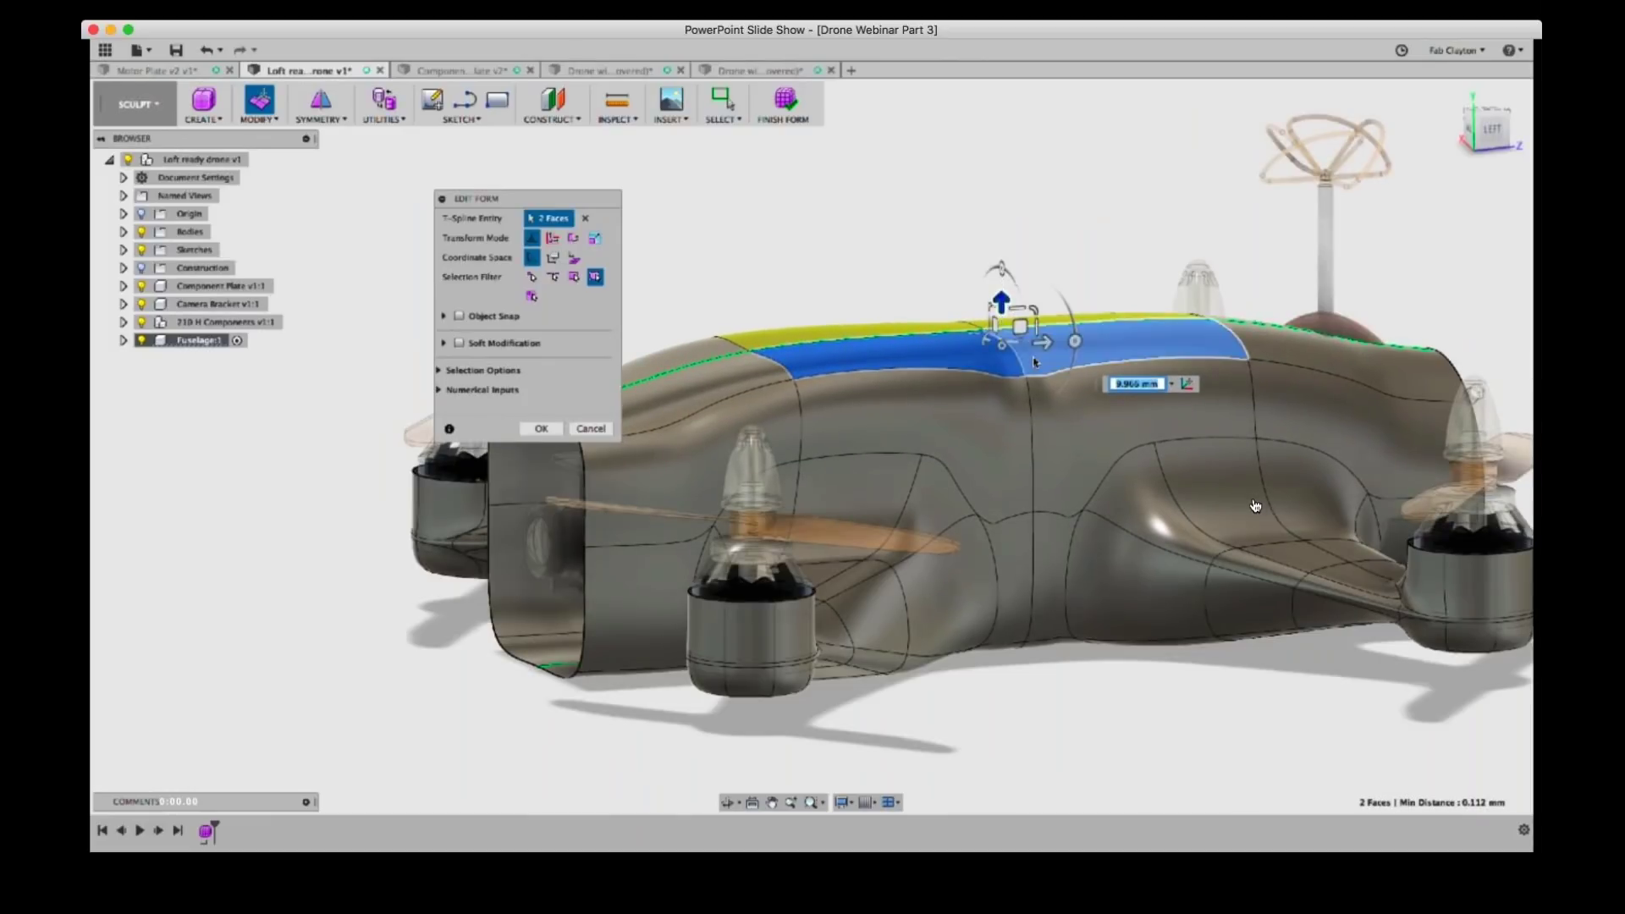
{"action": "left_click", "coordinate": [541, 428]}
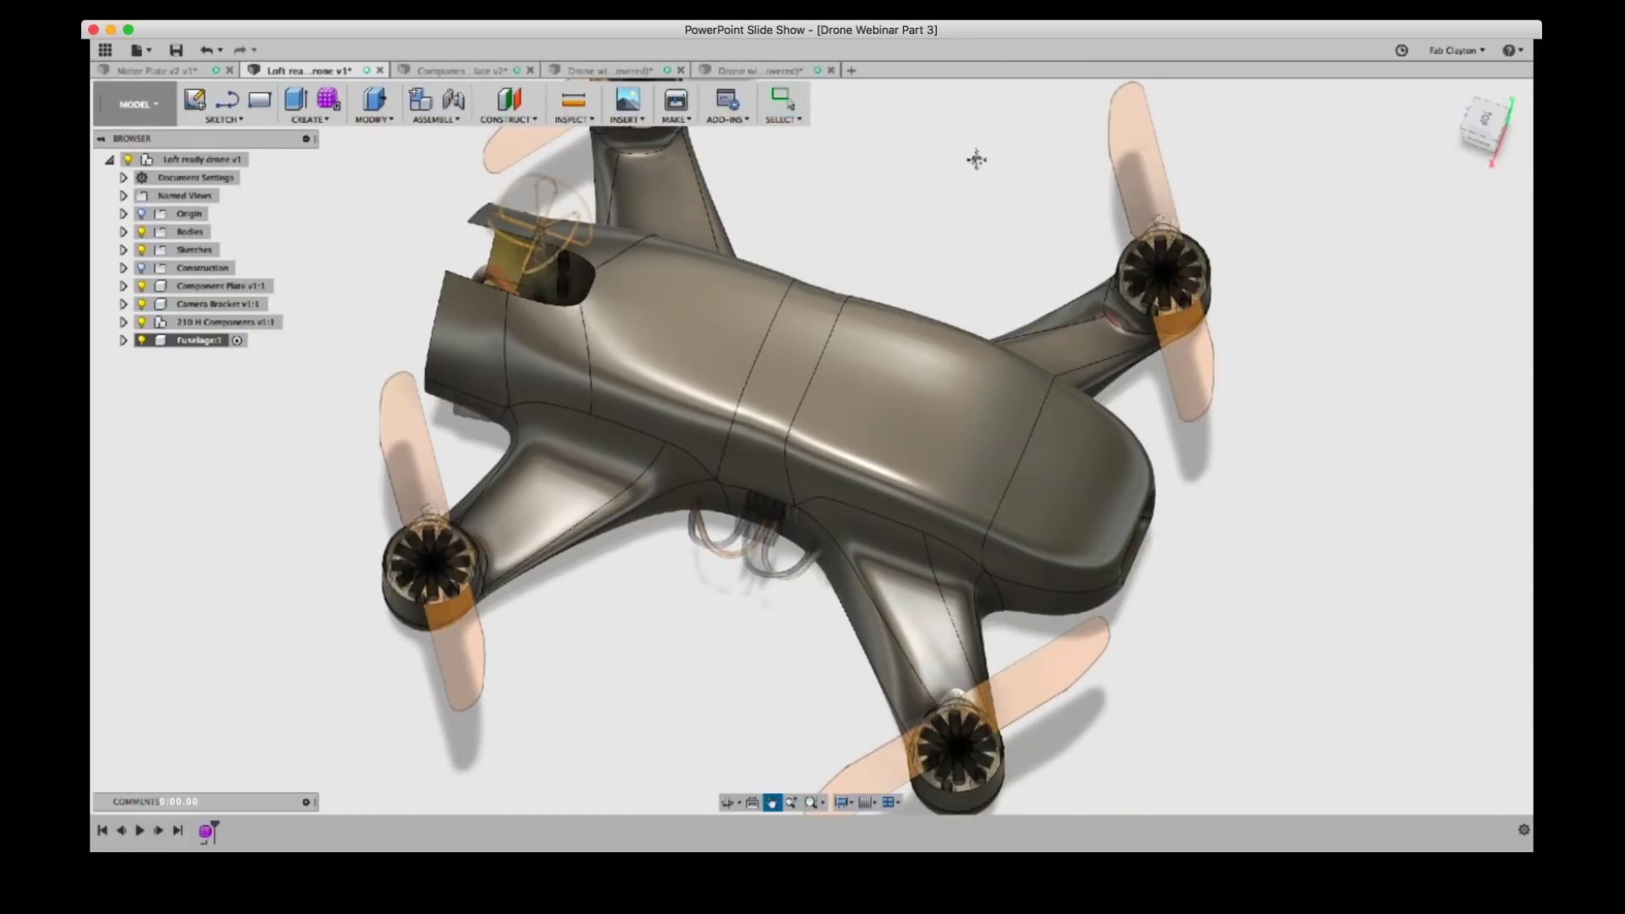
{"action": "mouse_move", "coordinate": [1404, 522]}
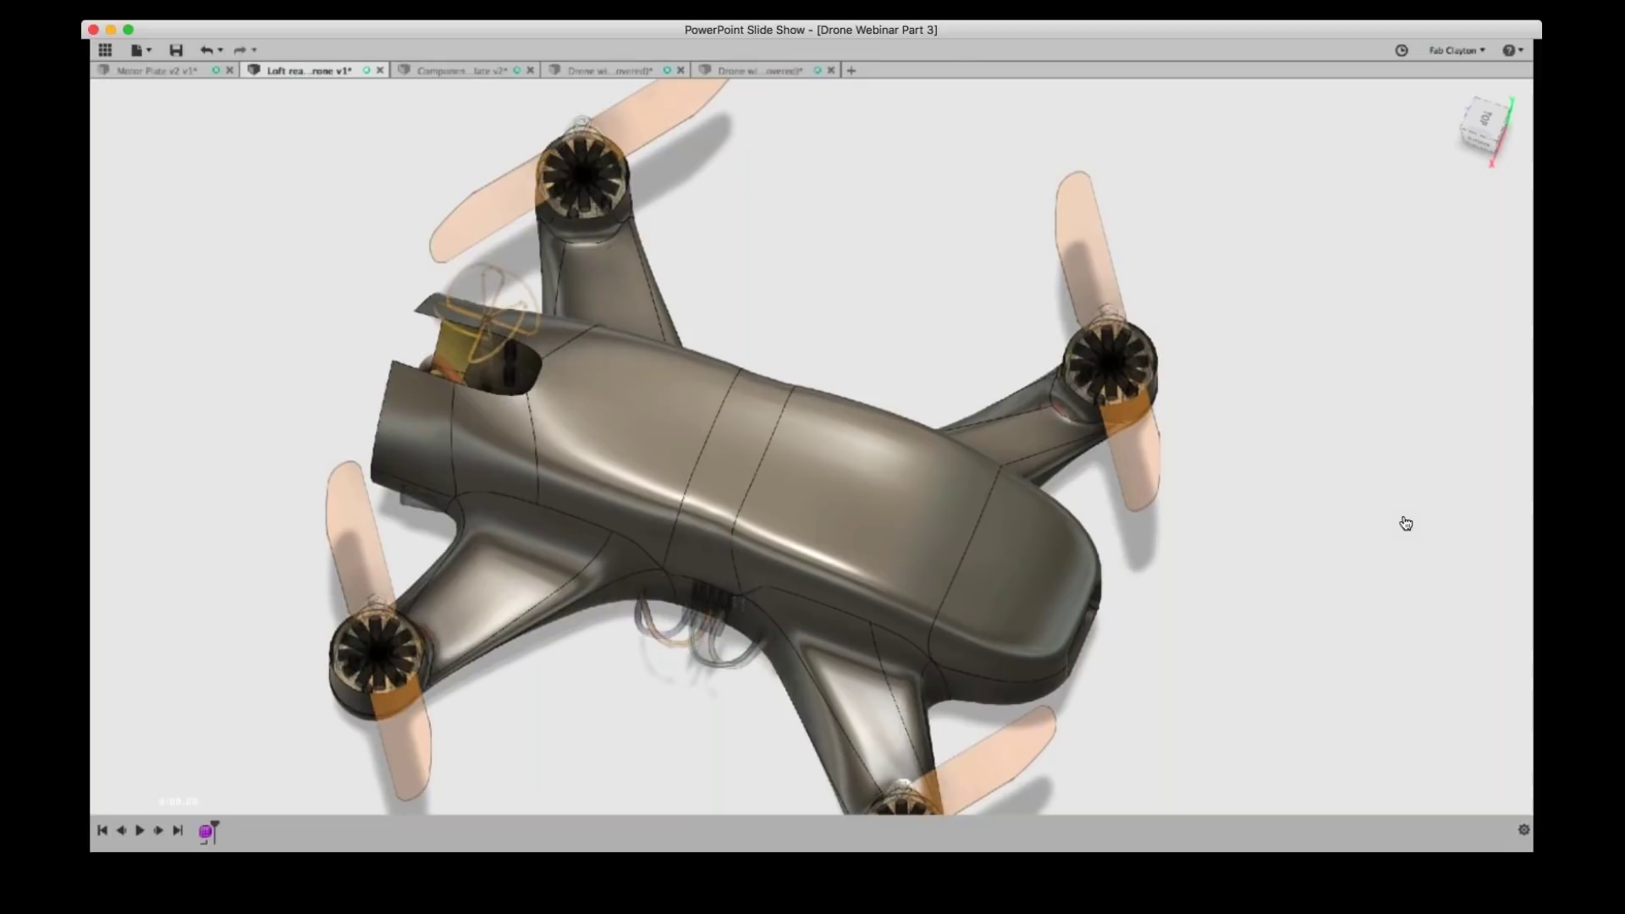
{"action": "key", "text": "Right"}
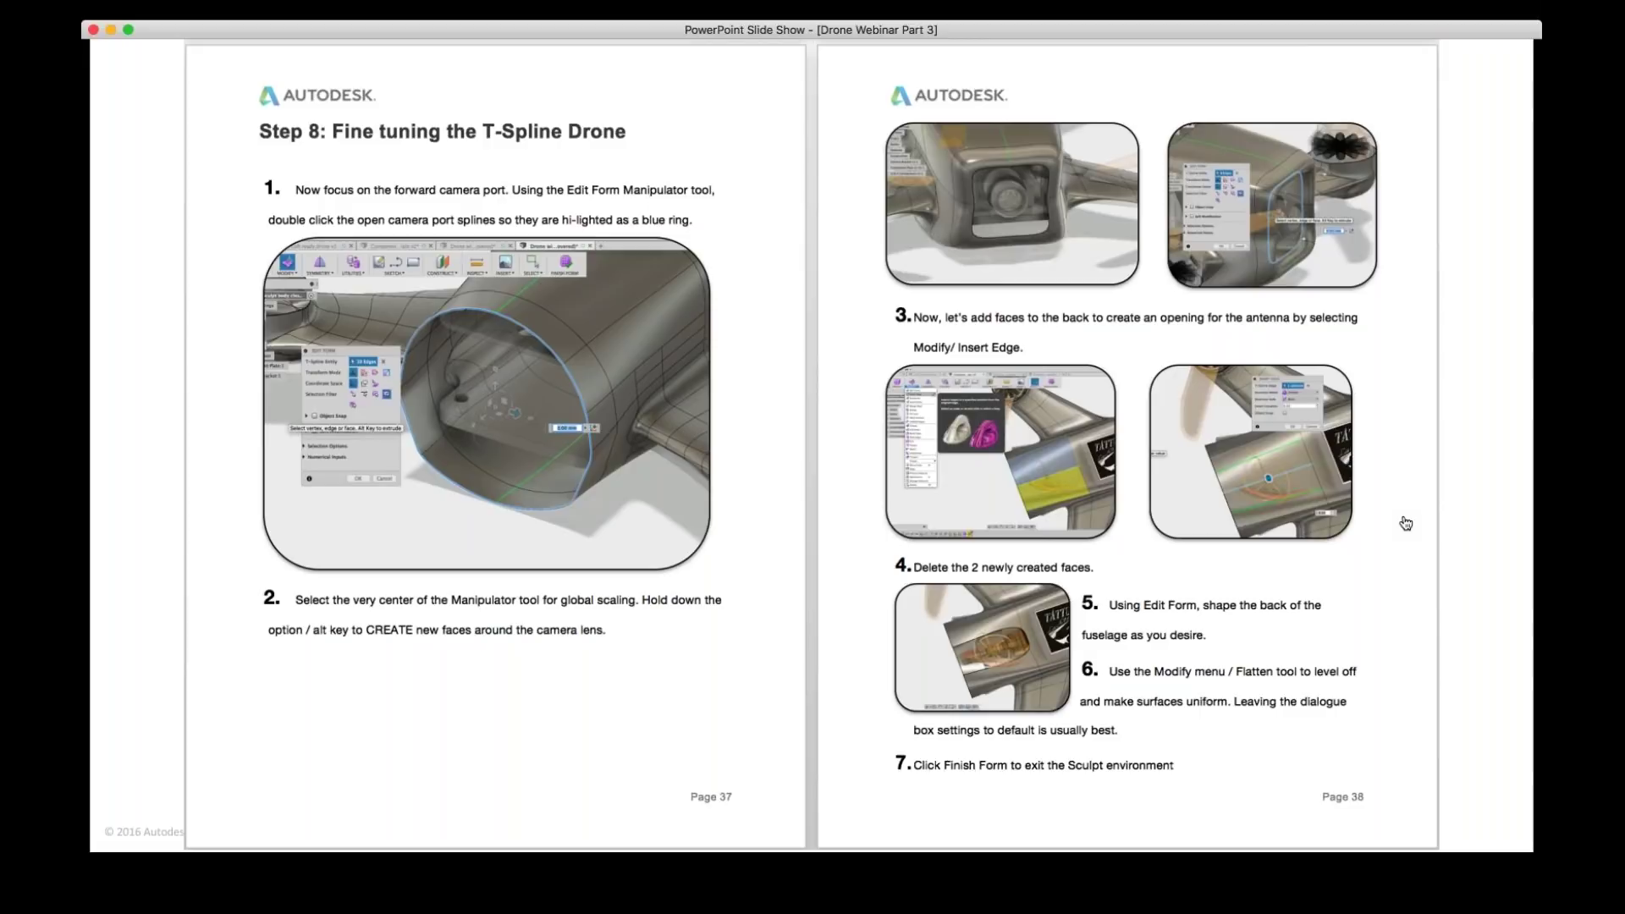
{"action": "key", "text": "Right"}
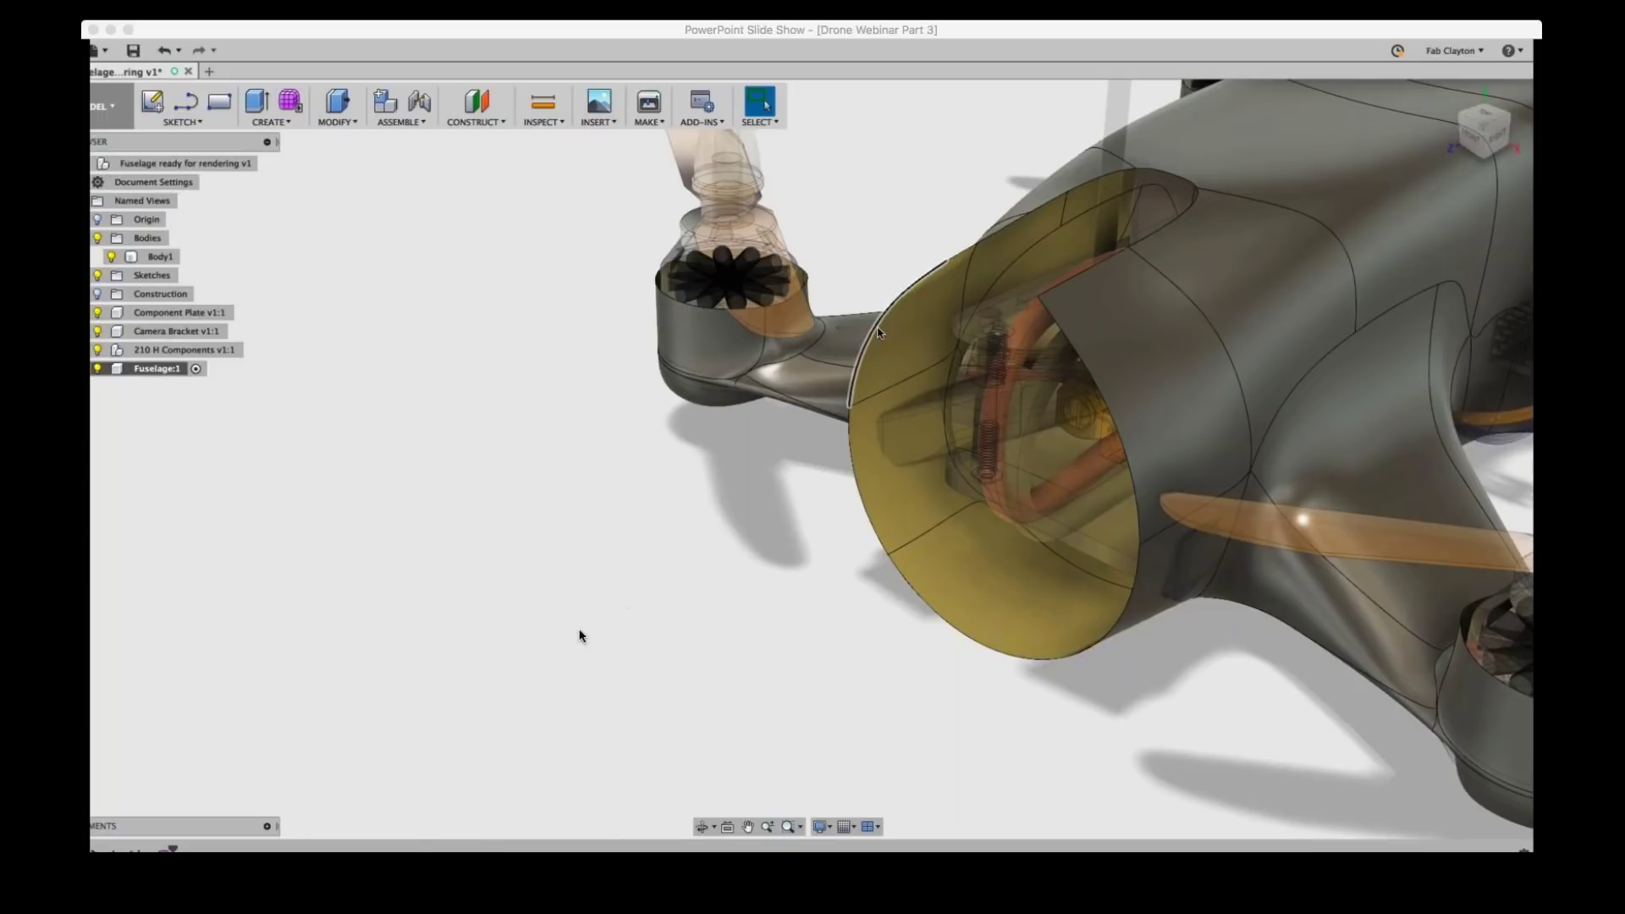
- Thicken the chained fuselage surface by 1 mm to one side as a new body
{"action": "left_click", "coordinate": [472, 730]}
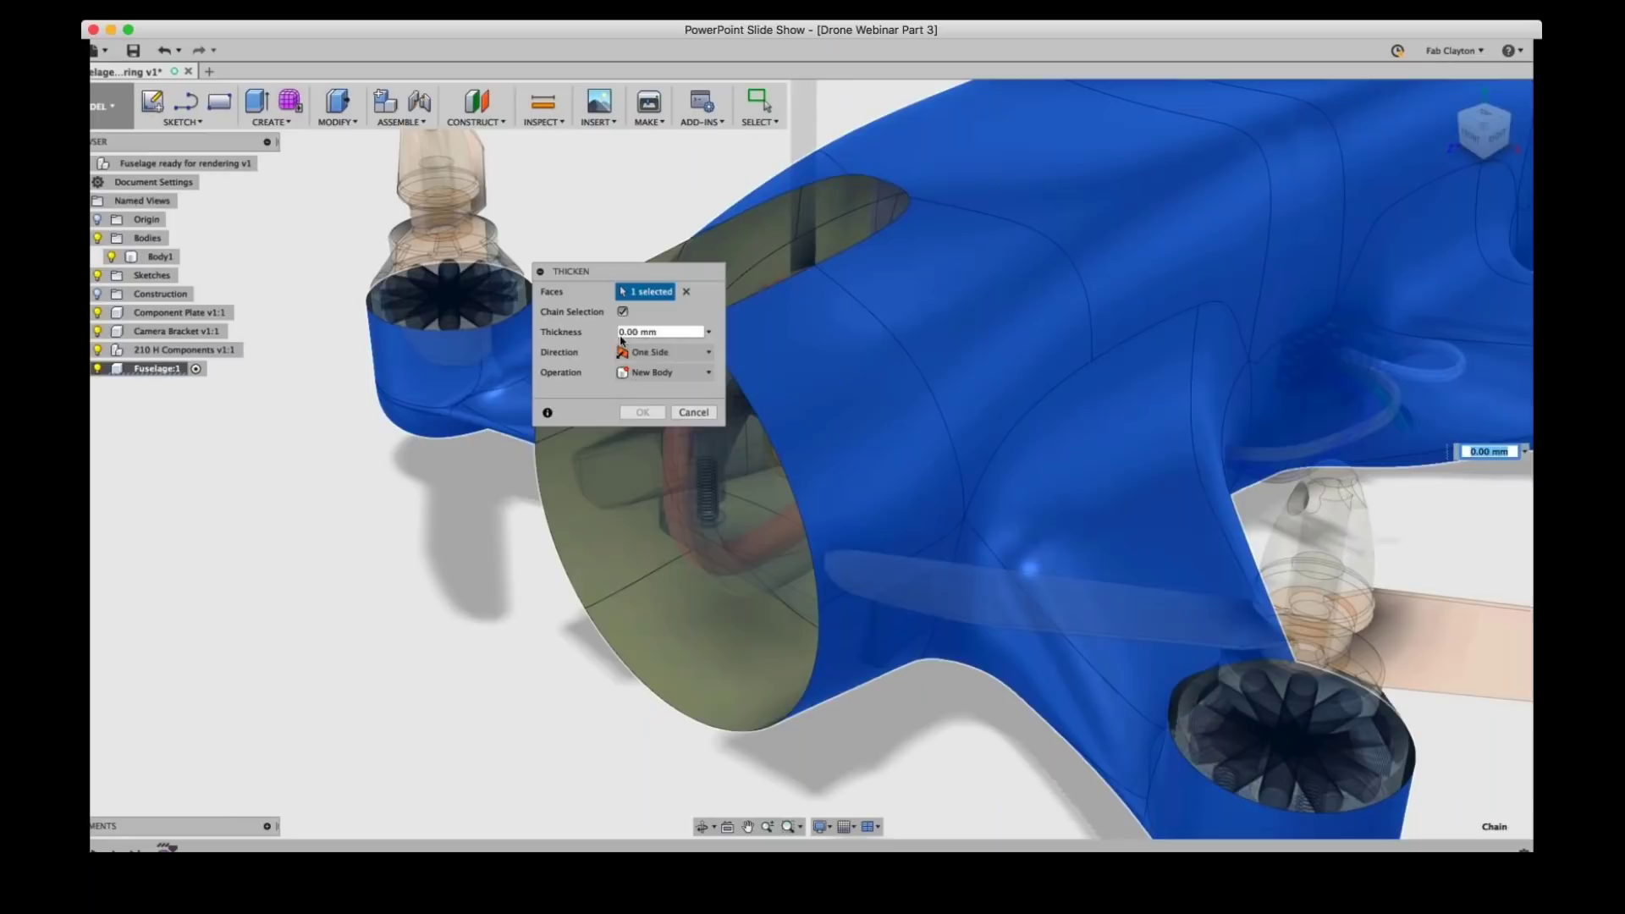
{"action": "mouse_move", "coordinate": [541, 424]}
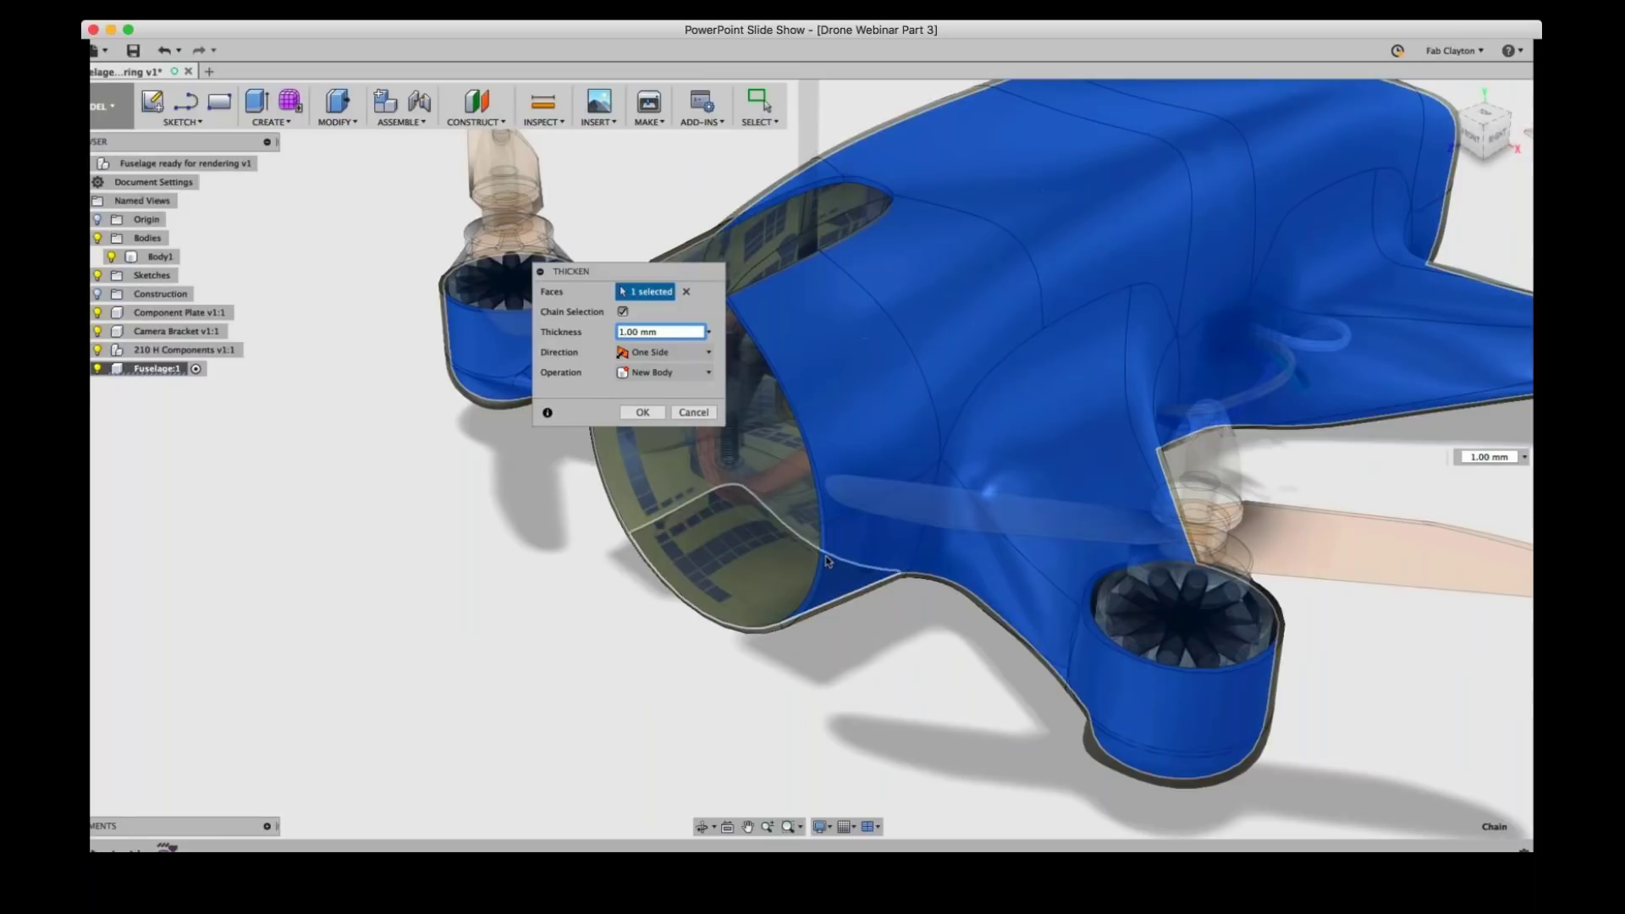
{"action": "key", "text": "Return"}
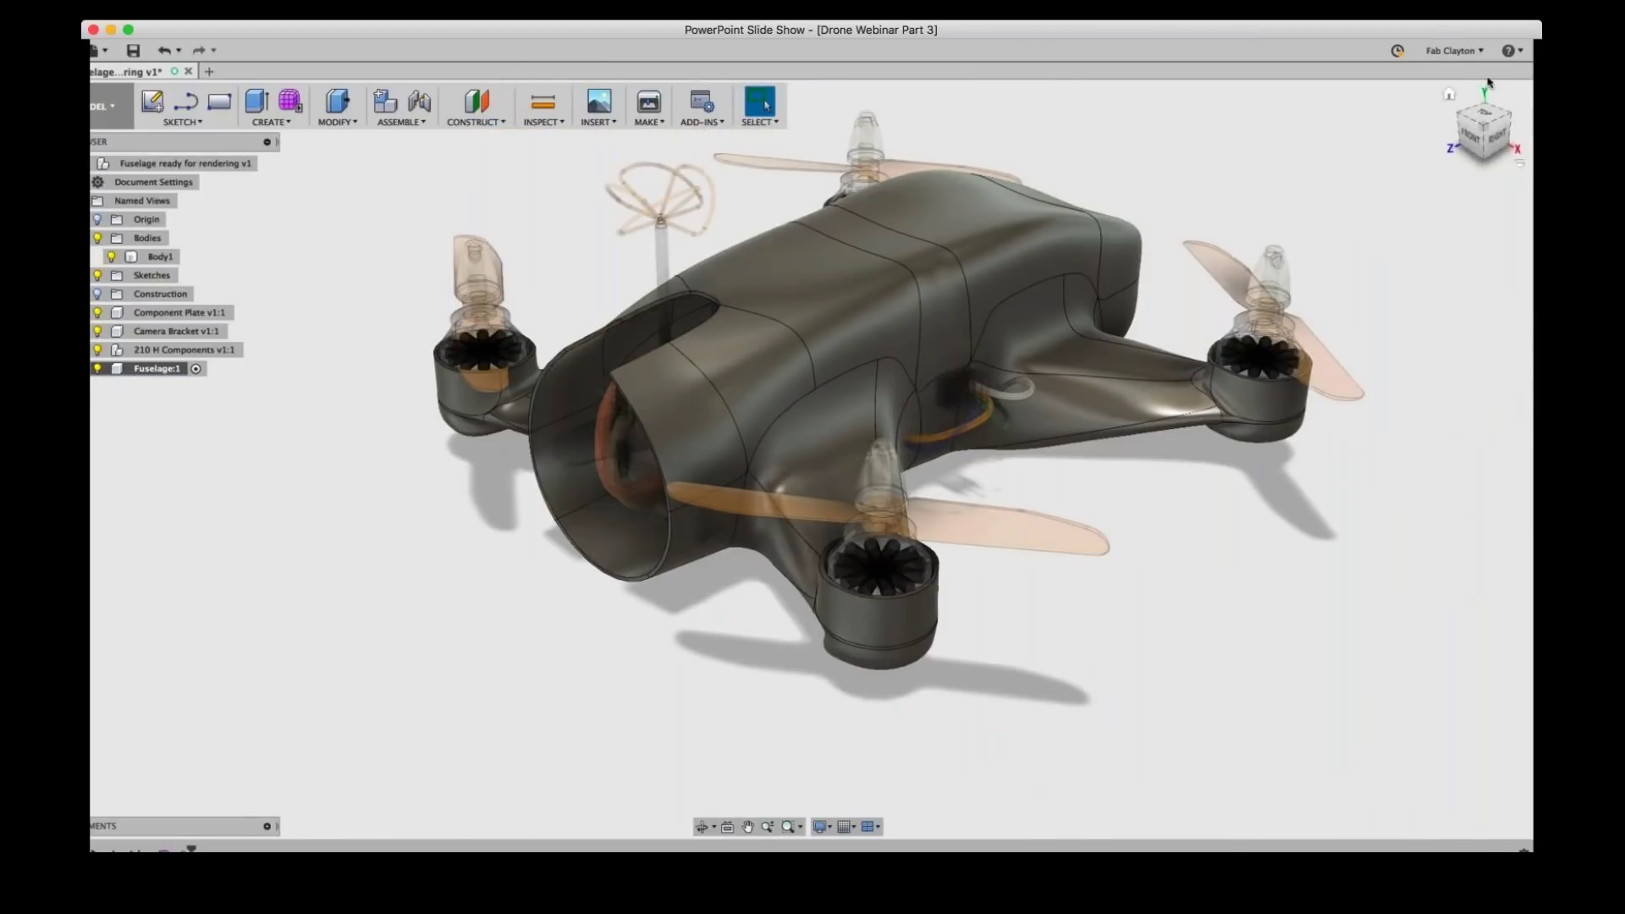
- Set up an as-built joint of type Revolute between the nearest front propeller and the motor beneath it
{"action": "left_click", "coordinate": [1450, 99]}
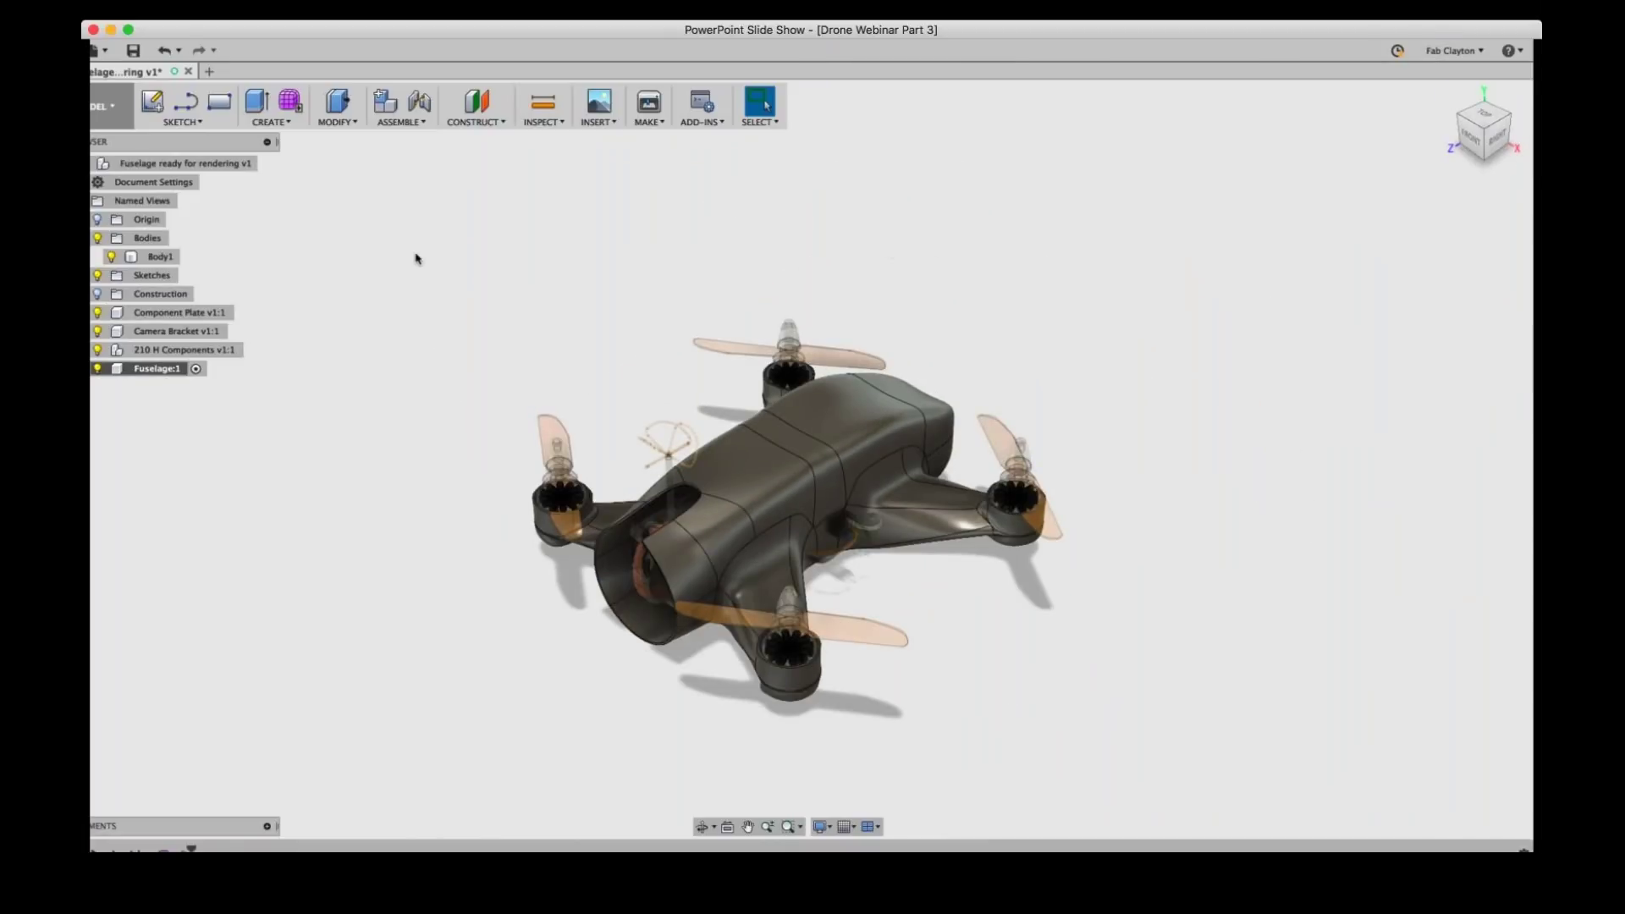
{"action": "left_click", "coordinate": [393, 123]}
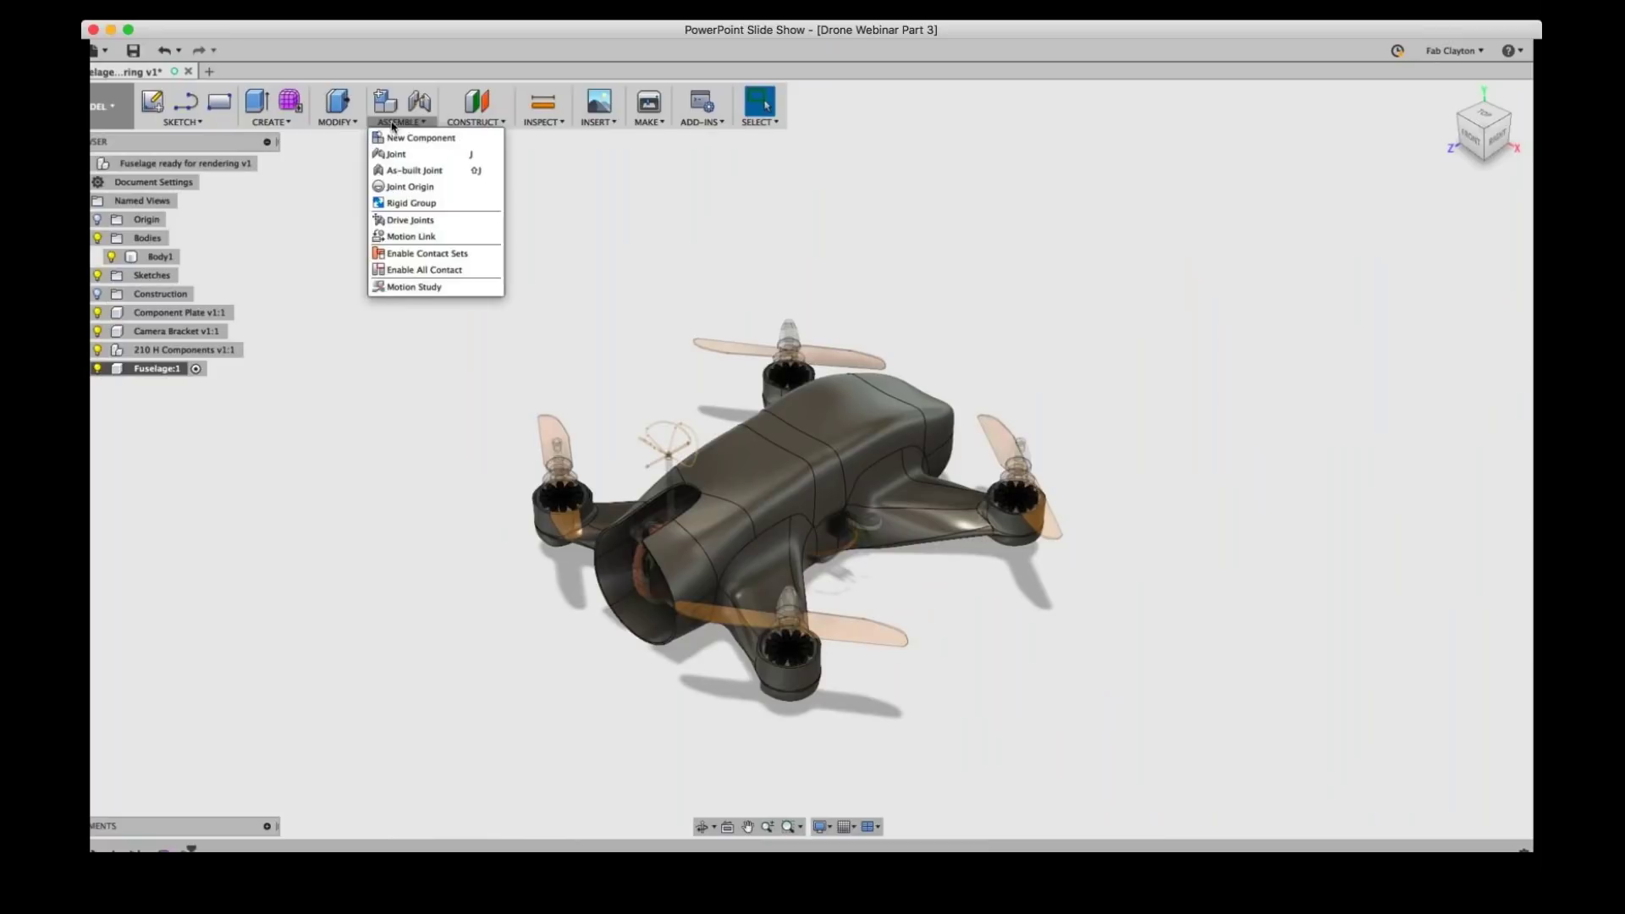
{"action": "left_click", "coordinate": [399, 171]}
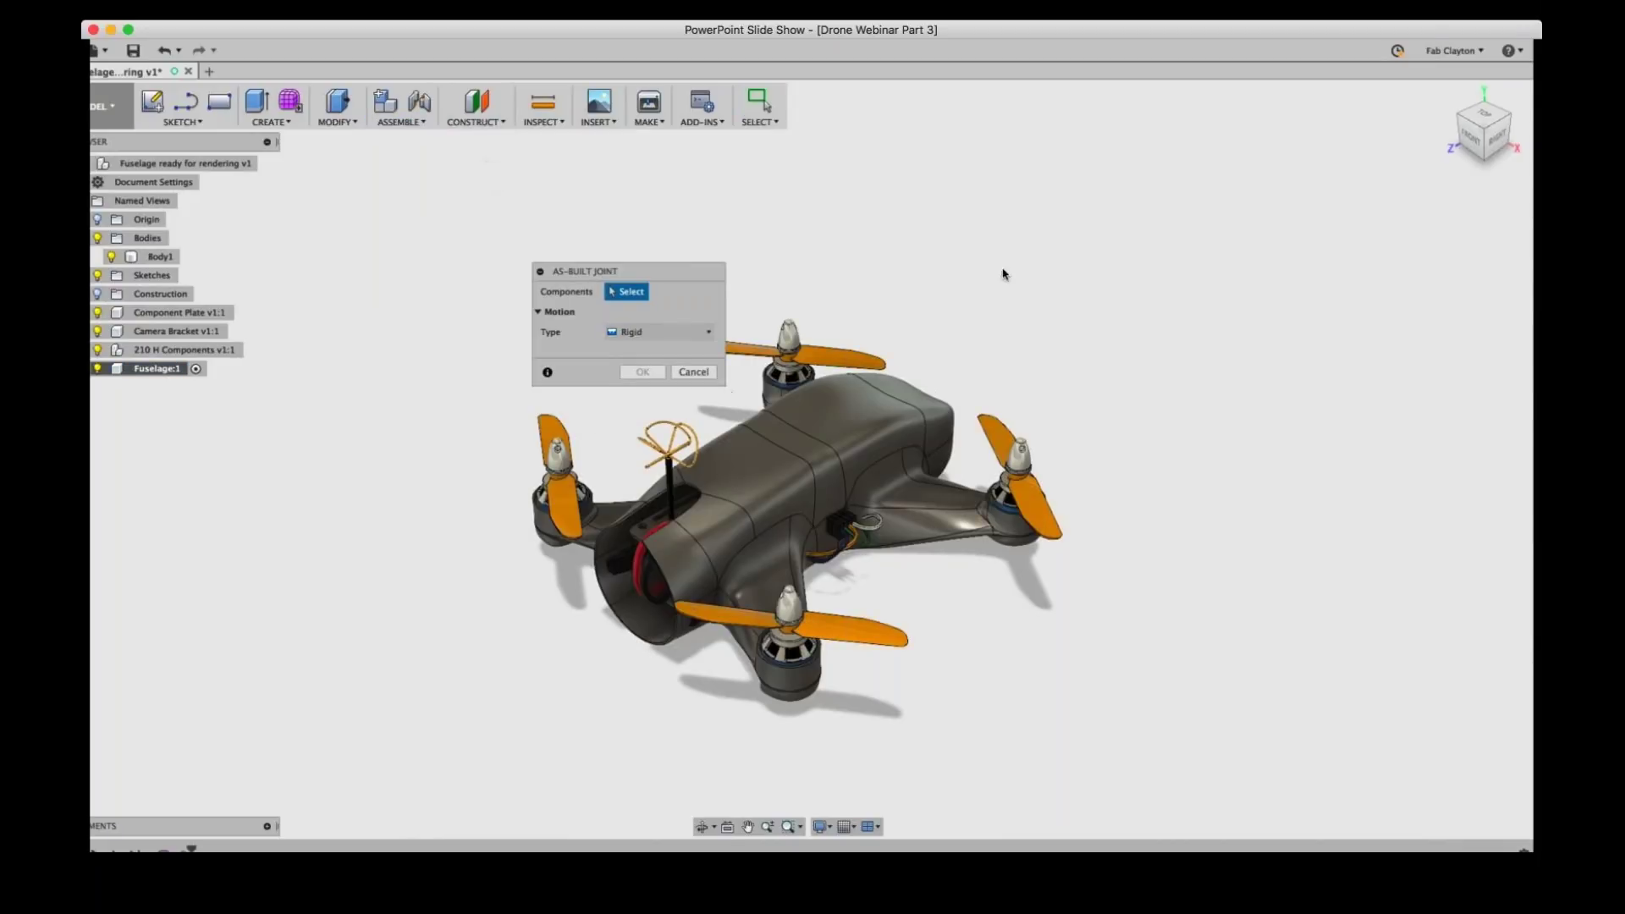
{"action": "left_click_drag", "start_coordinate": [637, 270], "coordinate": [1086, 179]}
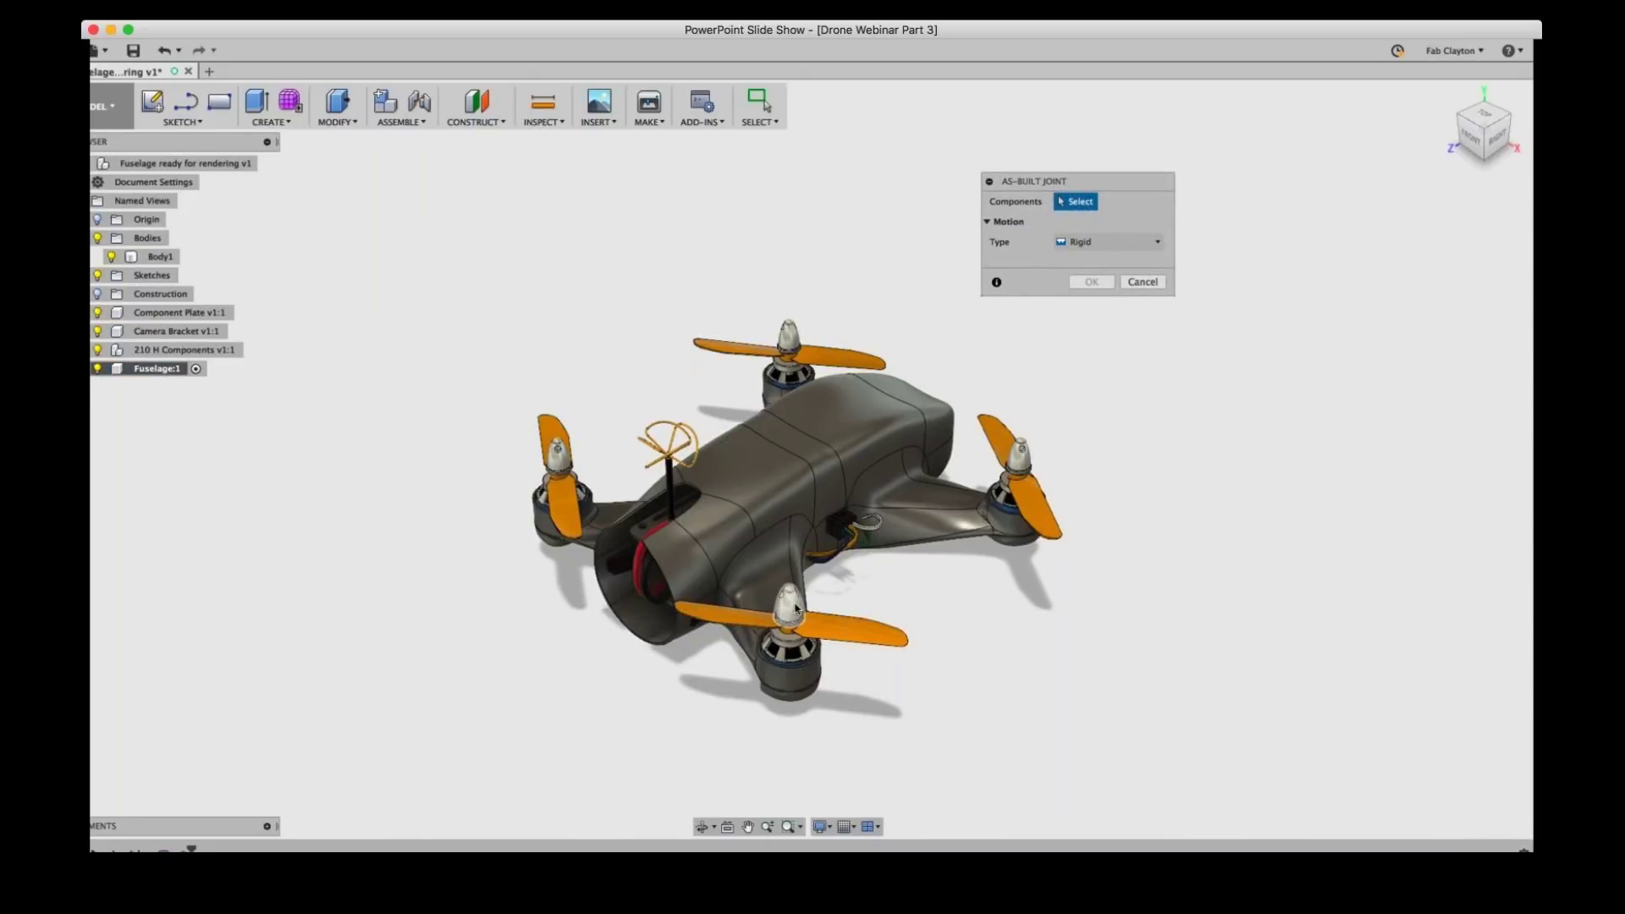
{"action": "scroll", "coordinate": [885, 631], "scroll_direction": "up", "scroll_amount": 3}
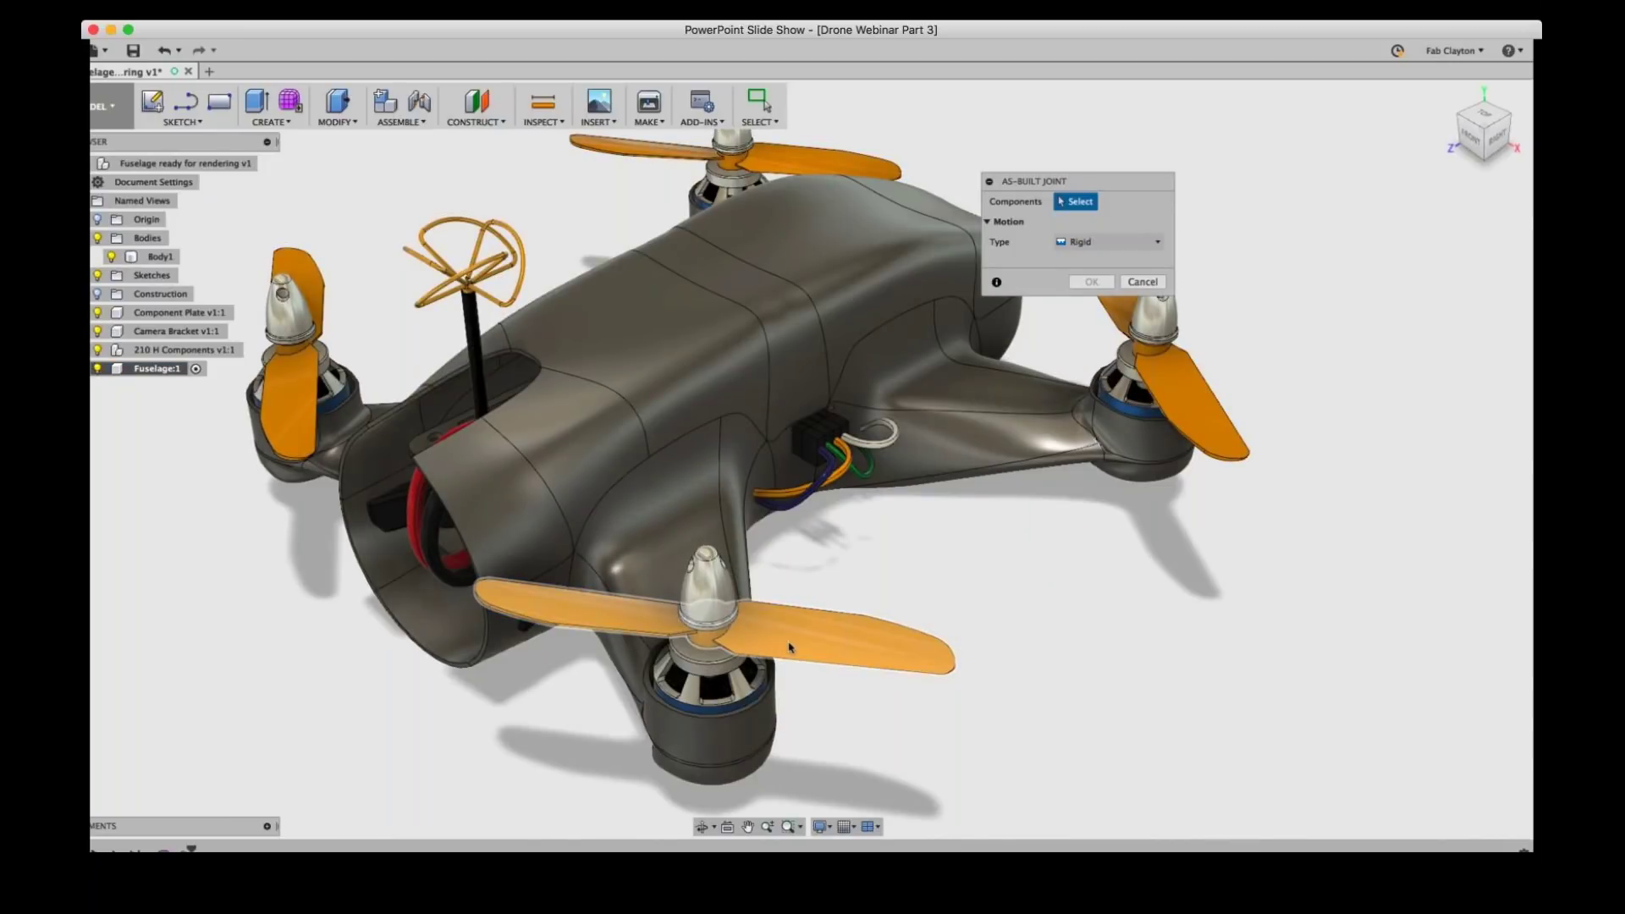
{"action": "left_click", "coordinate": [808, 656]}
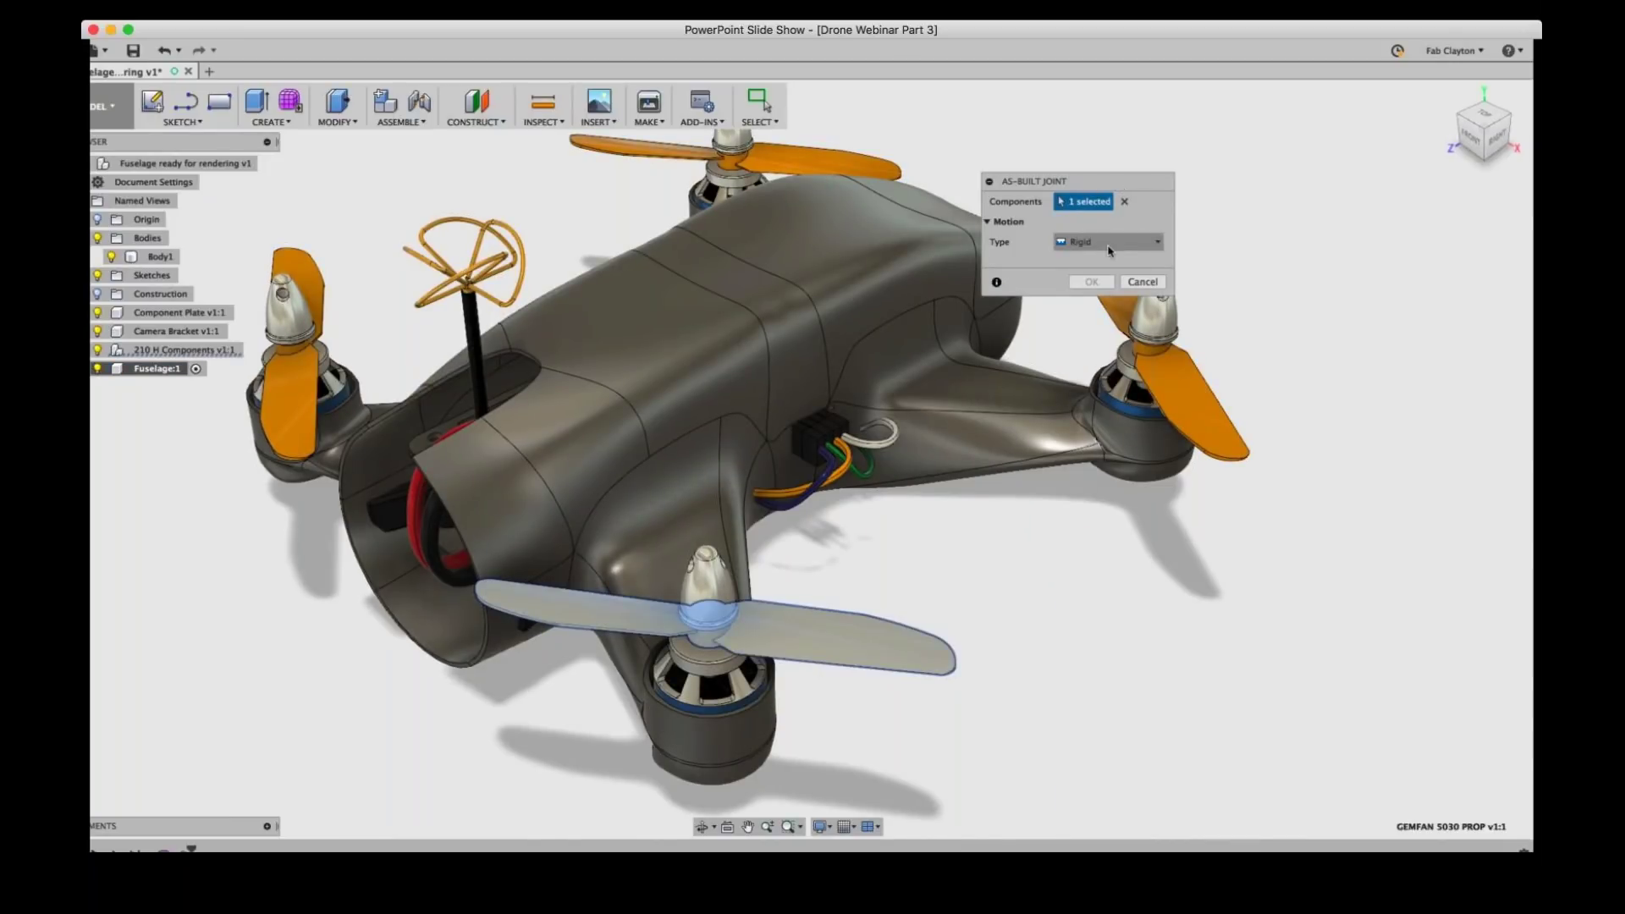
{"action": "left_click", "coordinate": [1108, 243]}
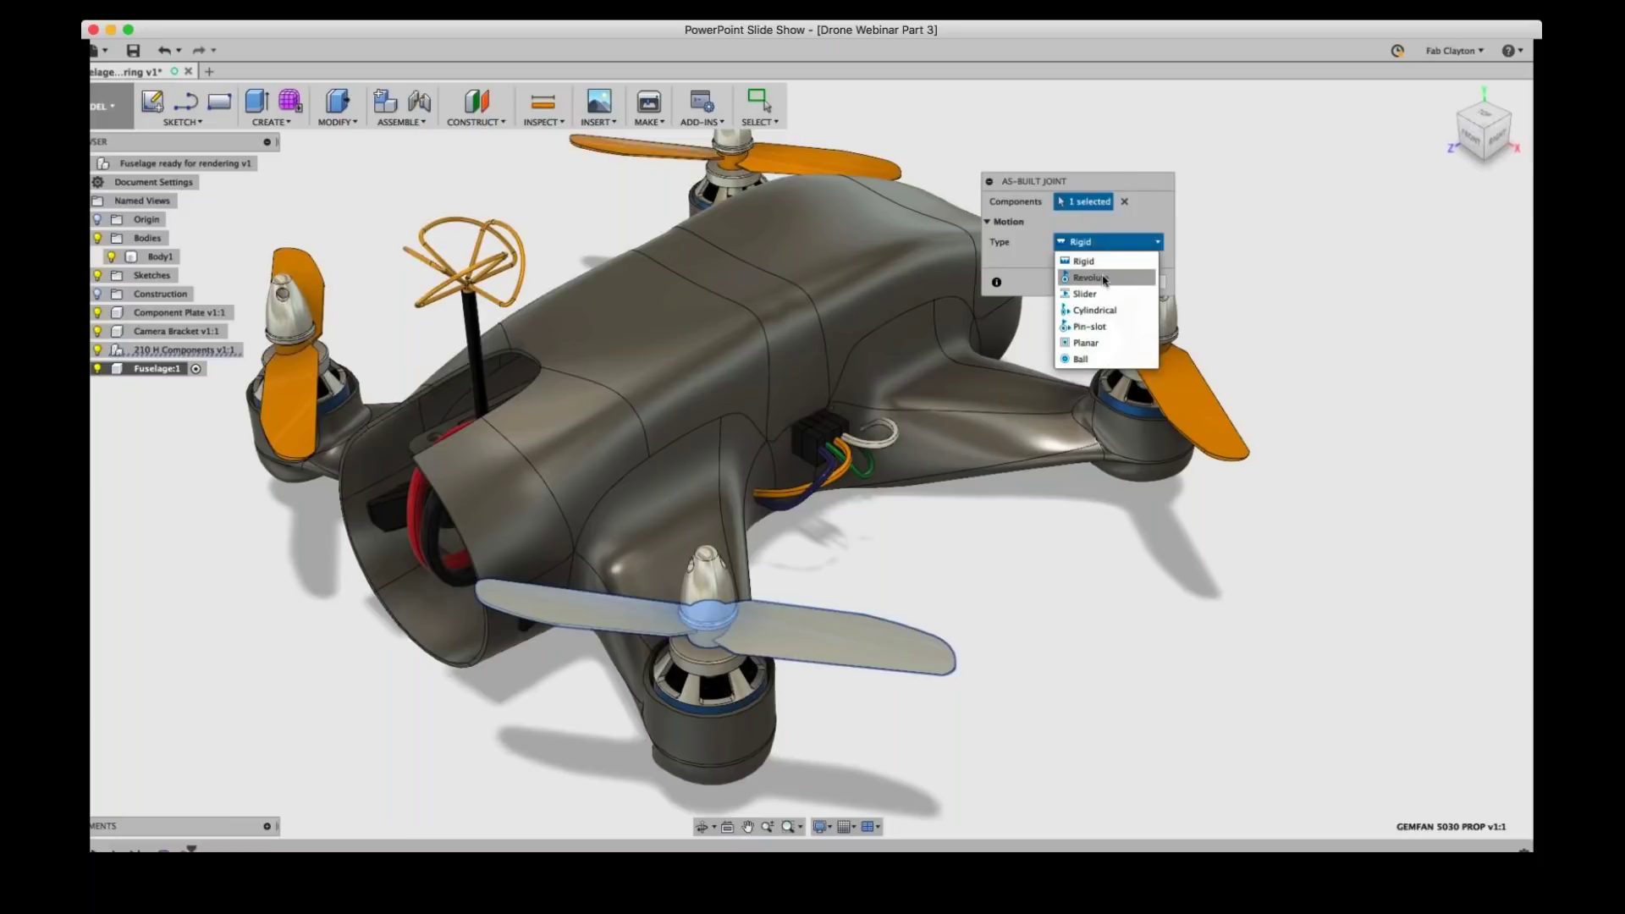
{"action": "left_click", "coordinate": [1105, 278]}
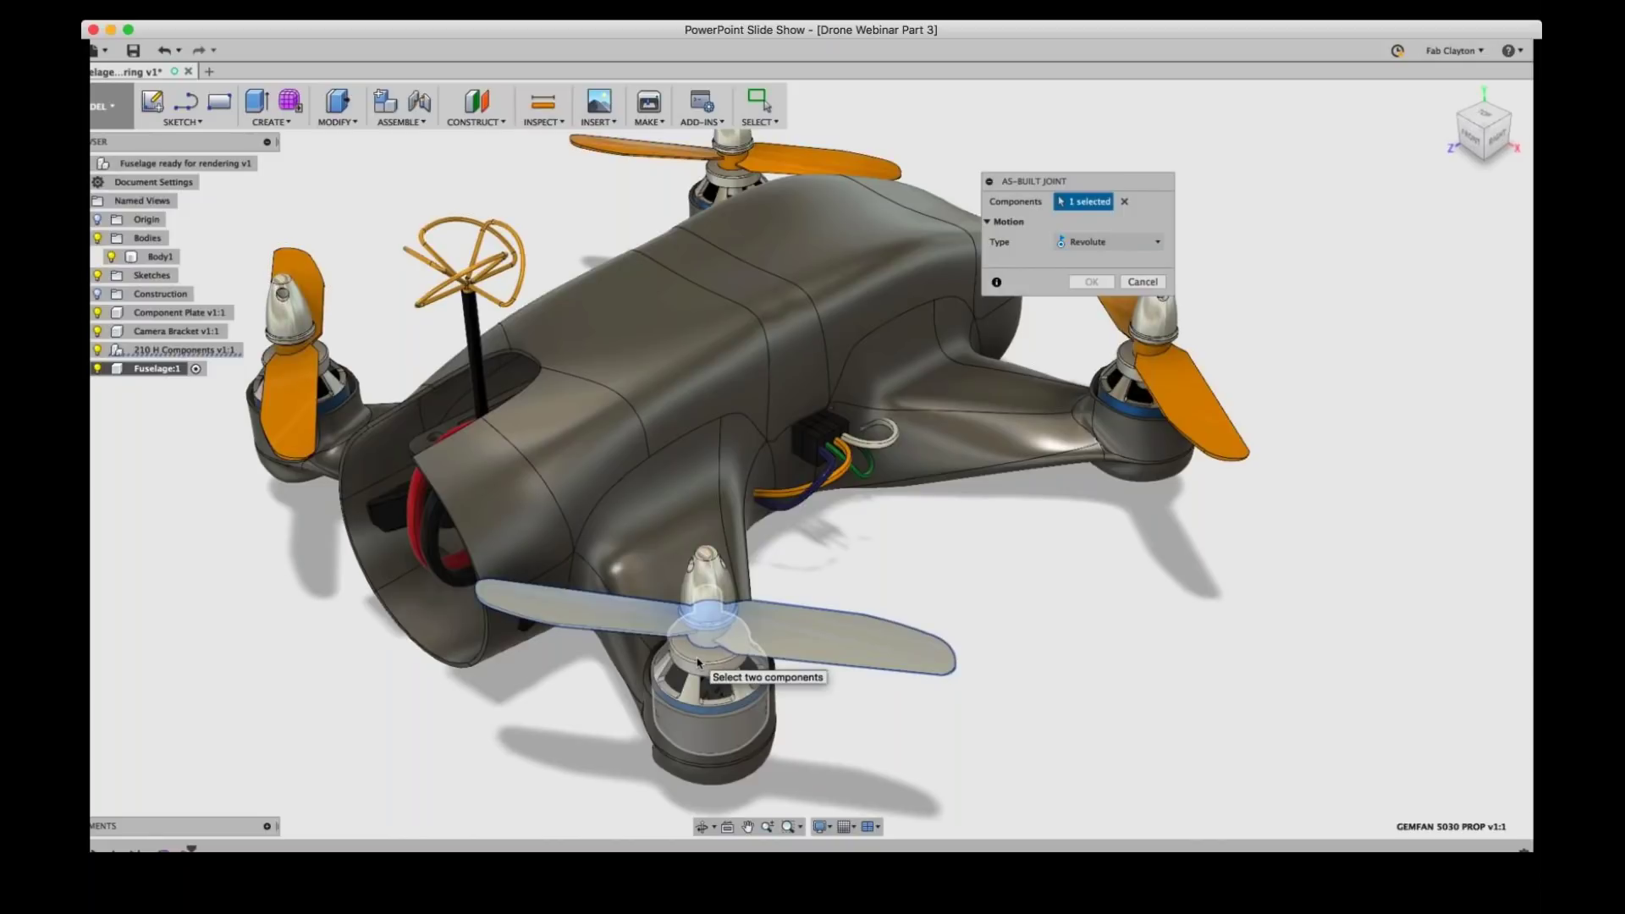
{"action": "left_click", "coordinate": [698, 662]}
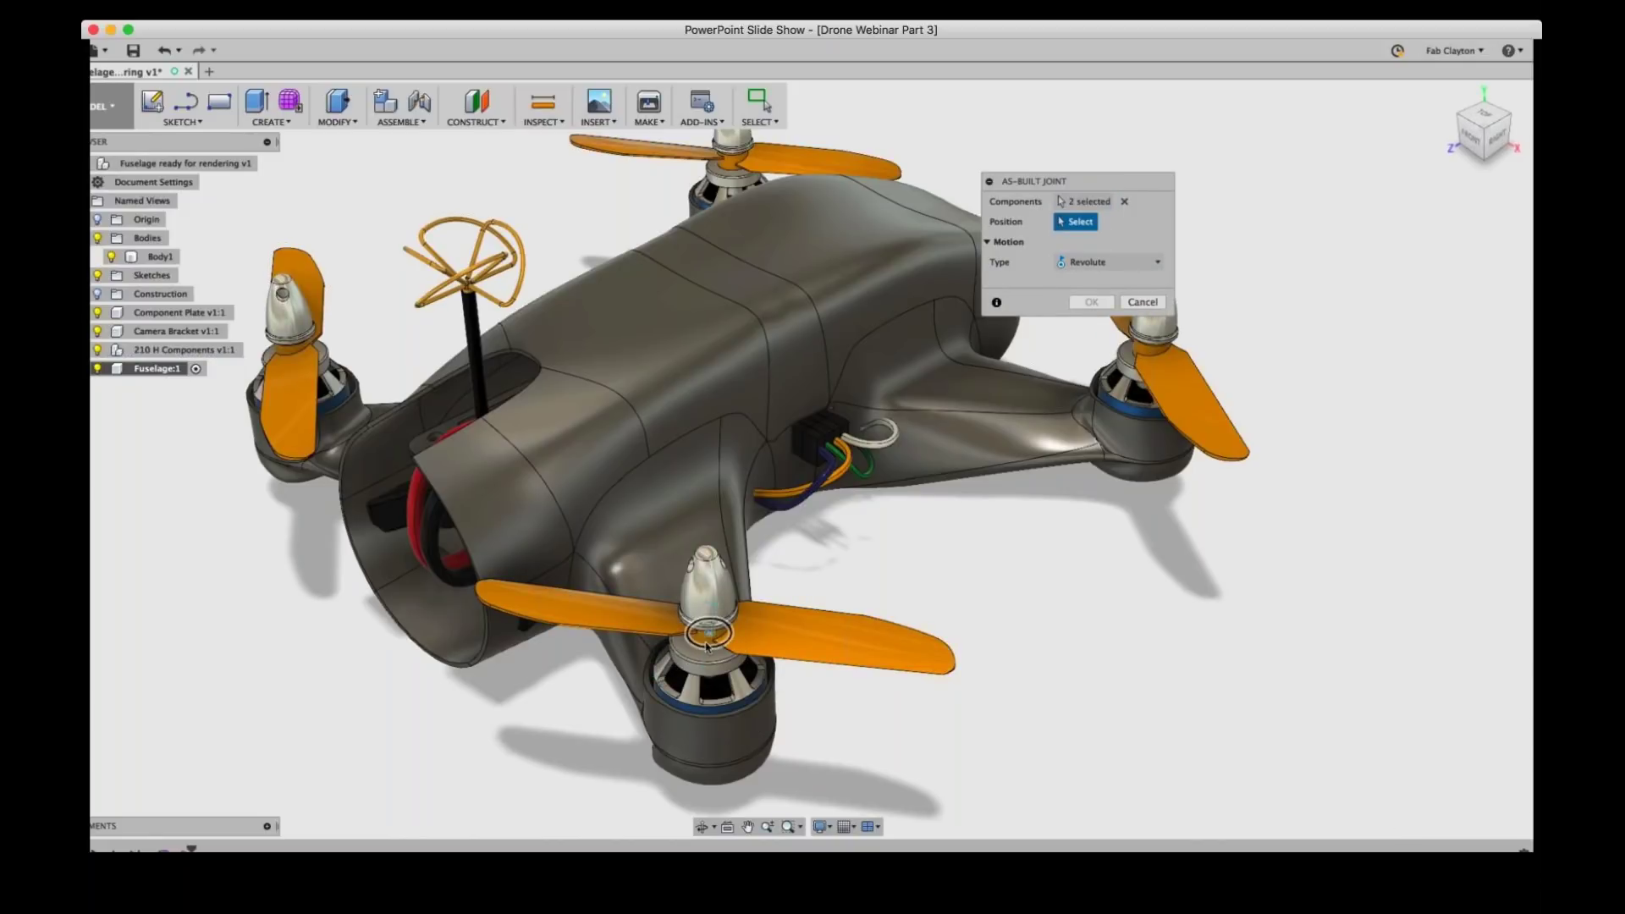
- Position the revolute joint at the centre of the propeller hub, preview its rotation about the Z axis, and create the joint
{"action": "left_click", "coordinate": [709, 639]}
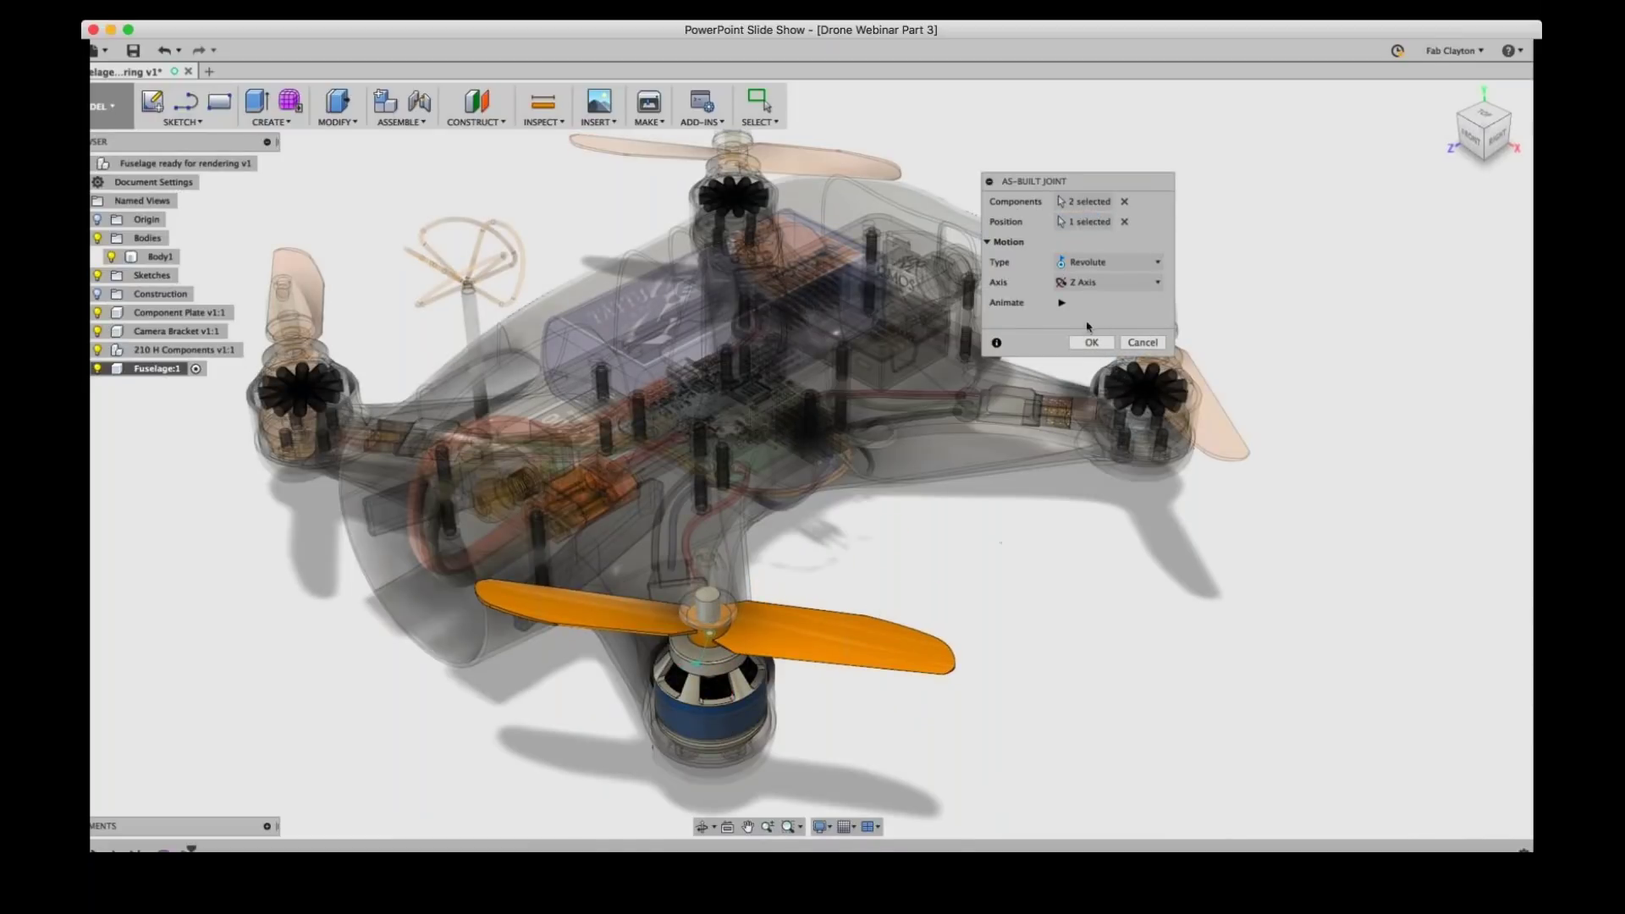
{"action": "left_click", "coordinate": [1061, 302]}
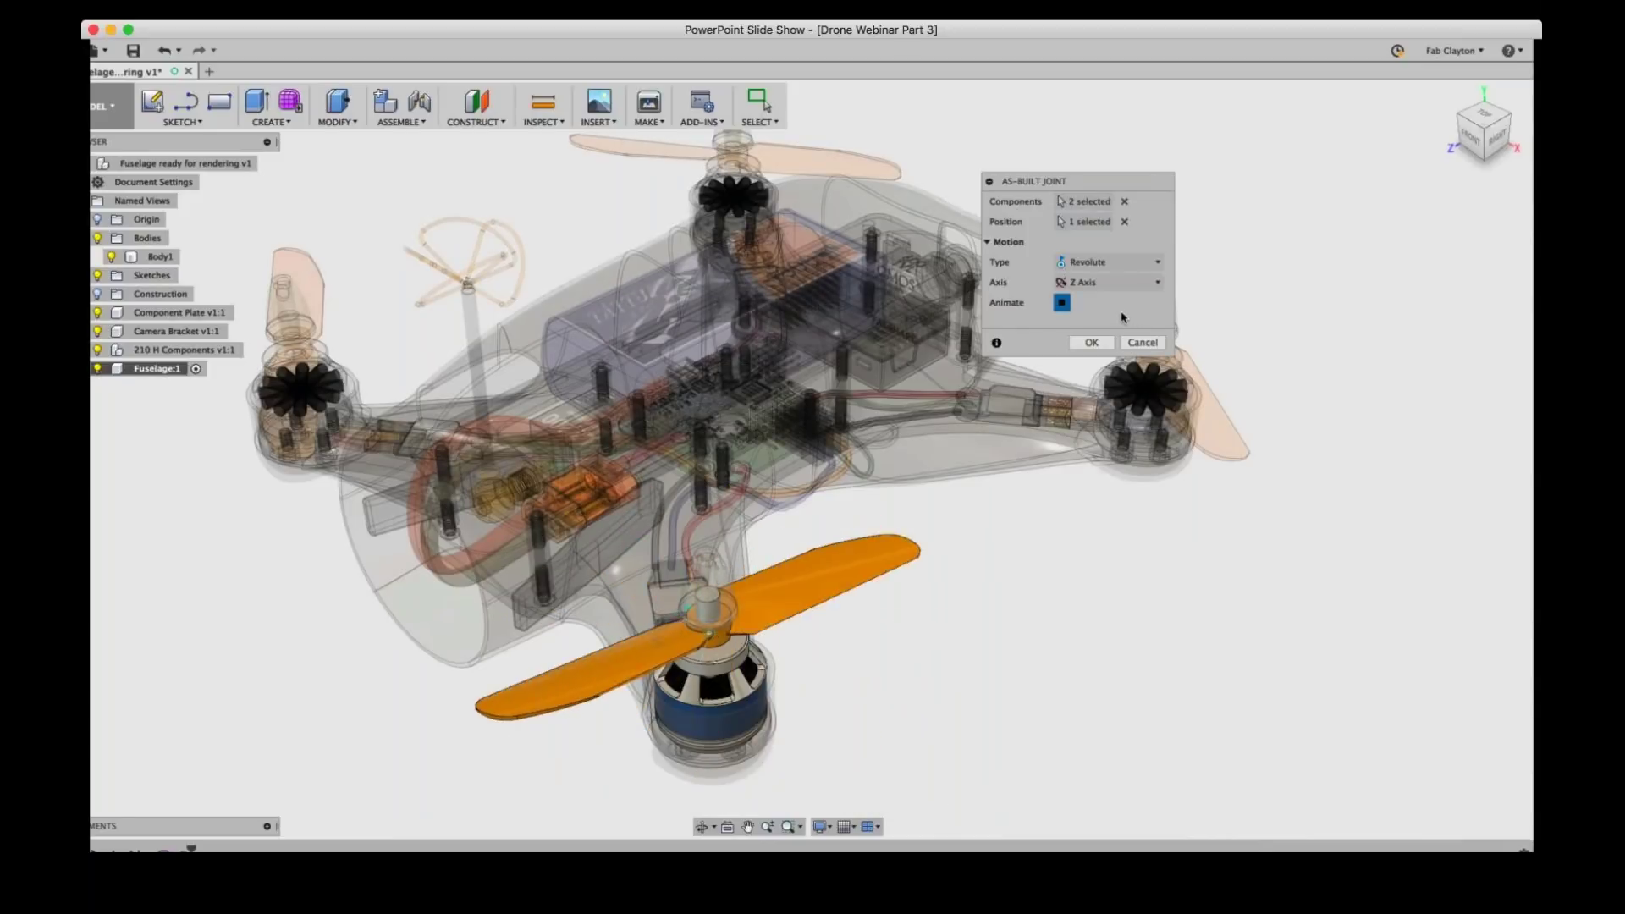
{"action": "left_click", "coordinate": [1062, 304]}
{"action": "left_click", "coordinate": [1092, 343]}
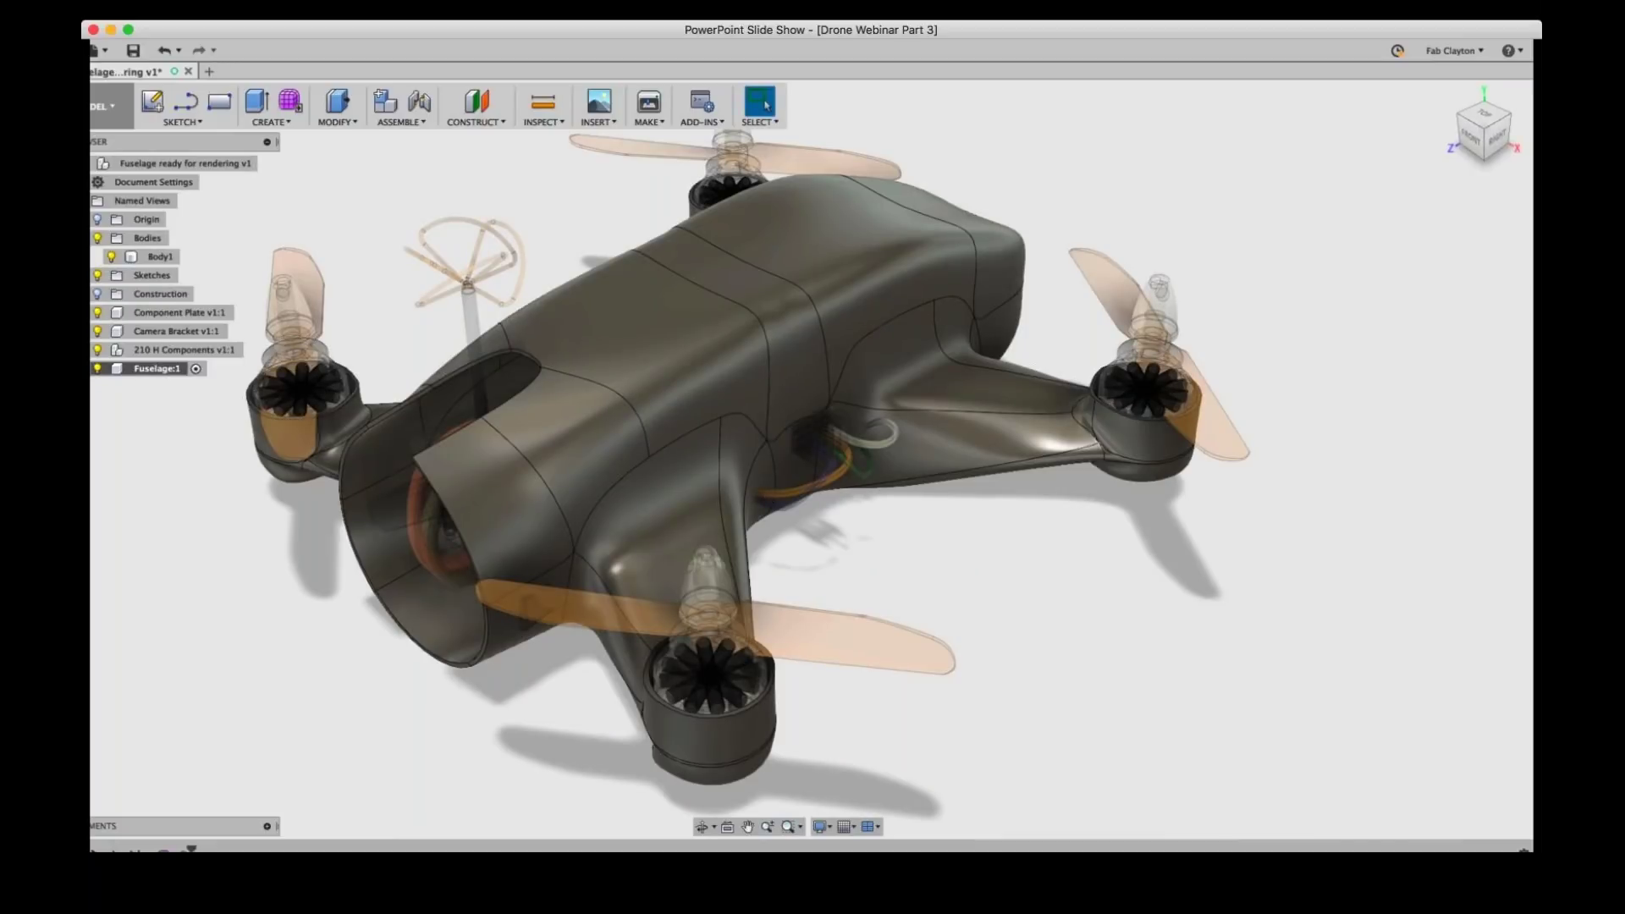
- Activate the root component of the assembly and hide the Fuselage, Camera Bracket and Component Plate components
{"action": "left_click", "coordinate": [98, 369]}
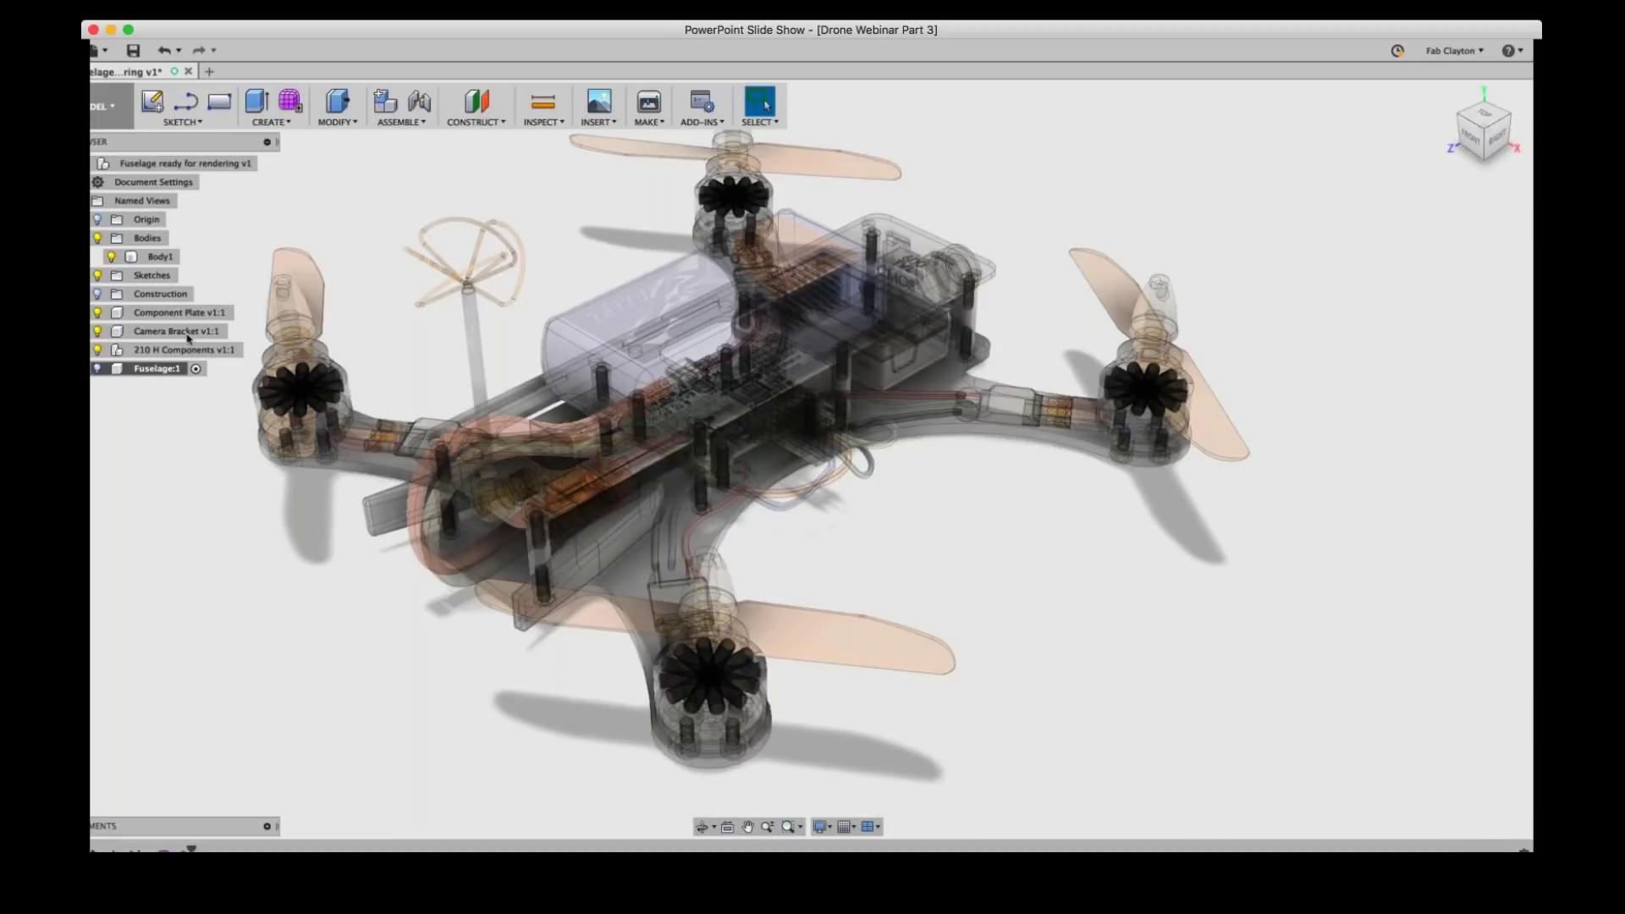
{"action": "left_click", "coordinate": [252, 165]}
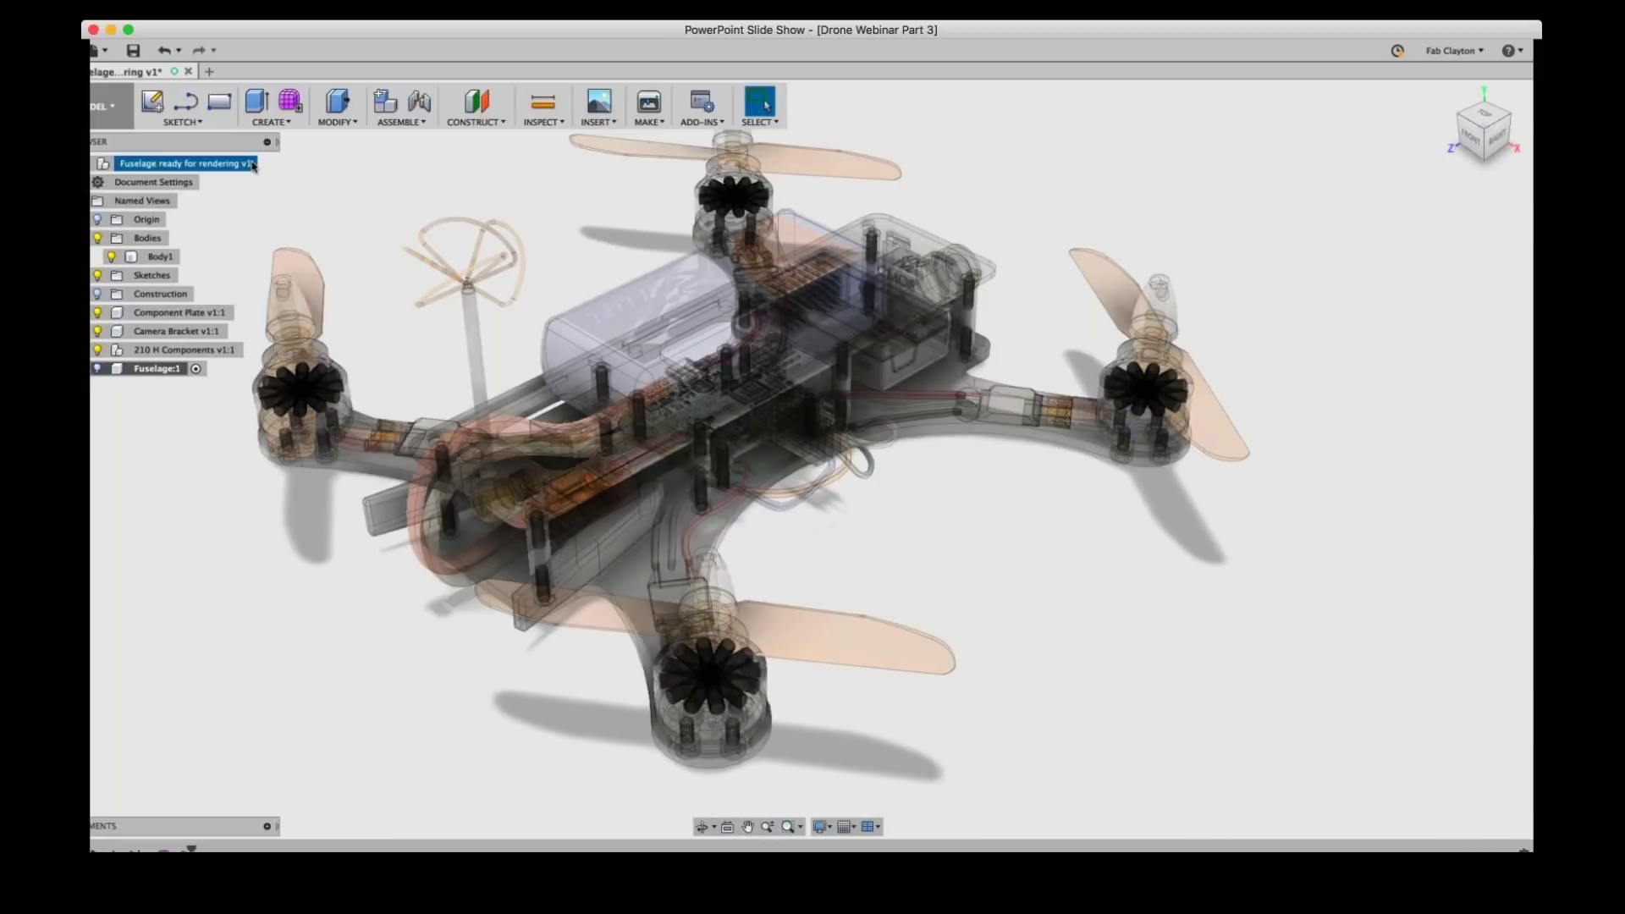
{"action": "right_click", "coordinate": [250, 167]}
{"action": "left_click", "coordinate": [284, 180]}
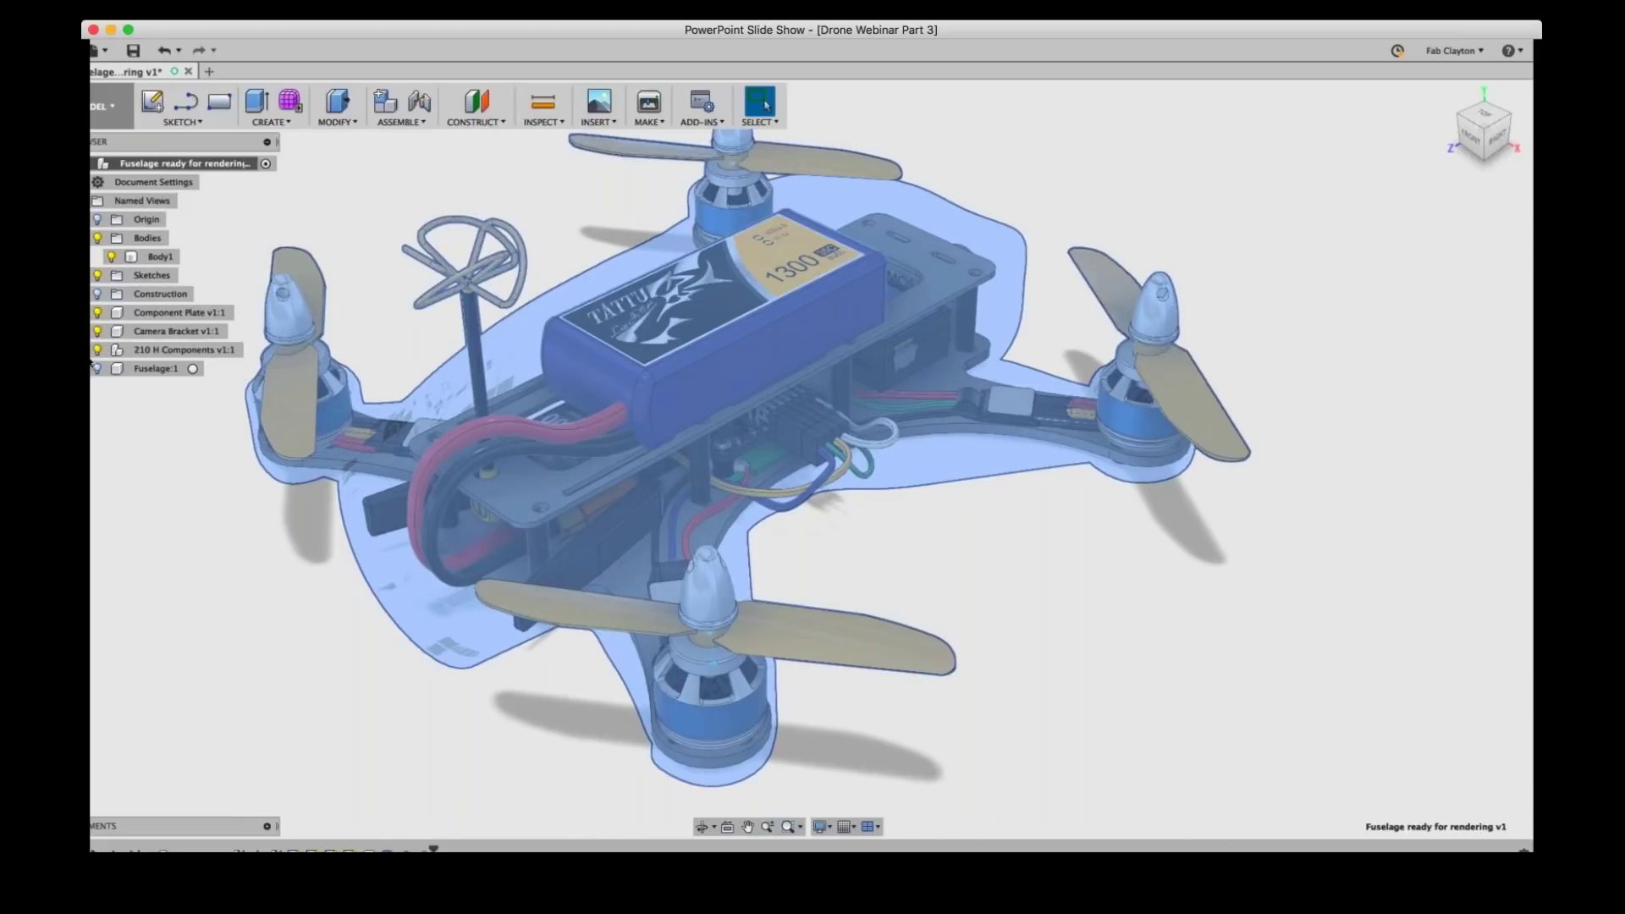
{"action": "left_click", "coordinate": [99, 330]}
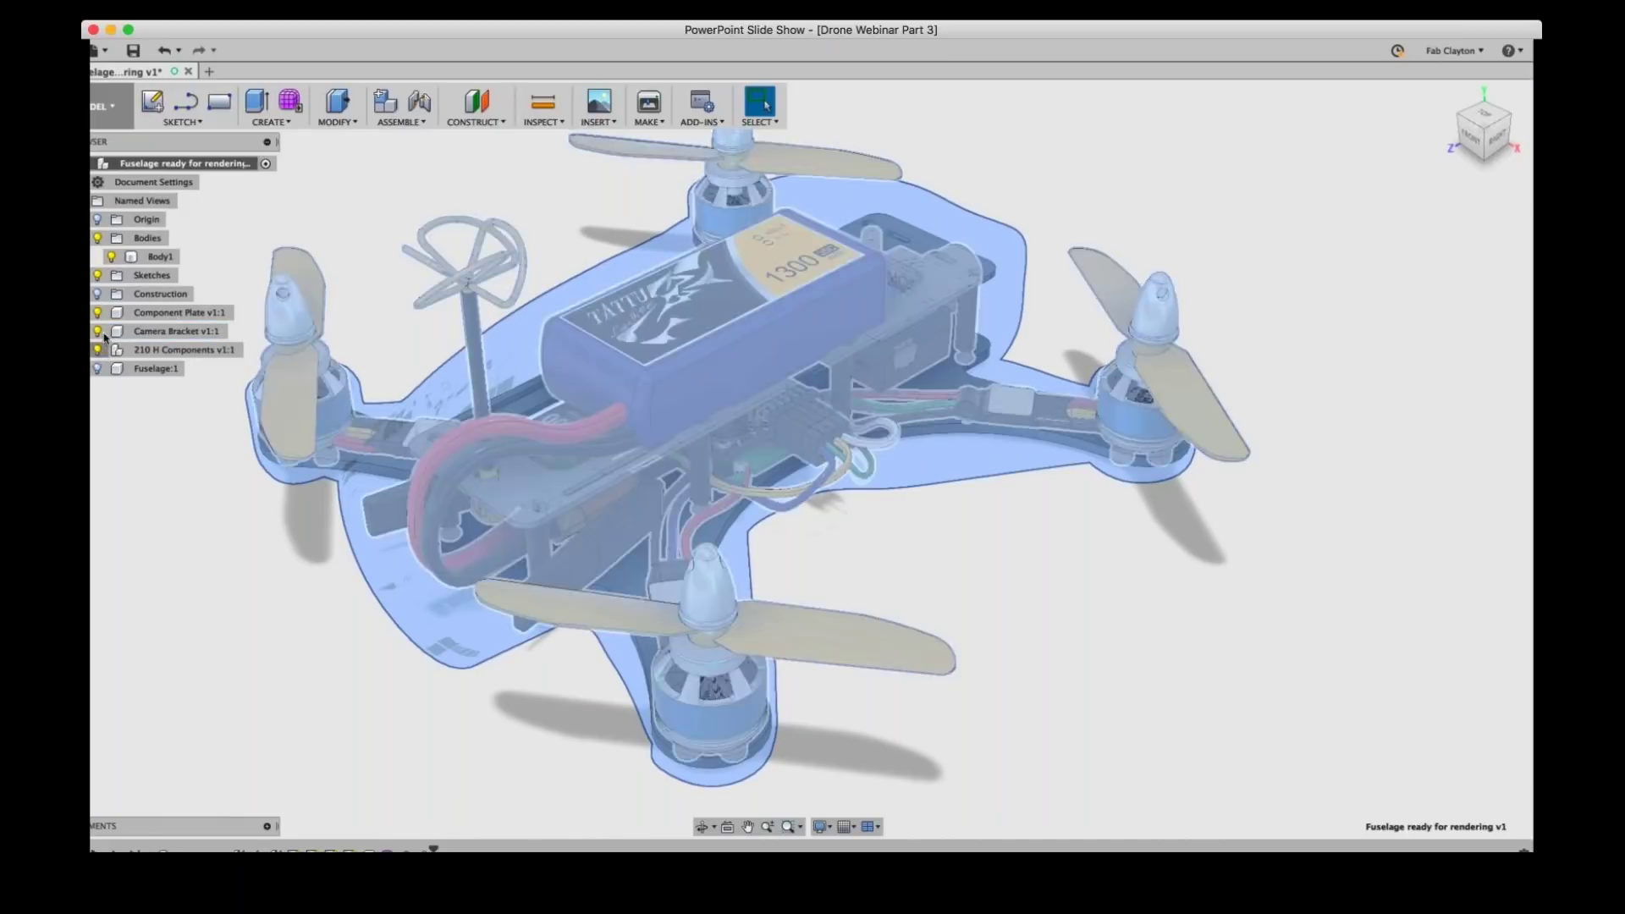
{"action": "left_click", "coordinate": [98, 331]}
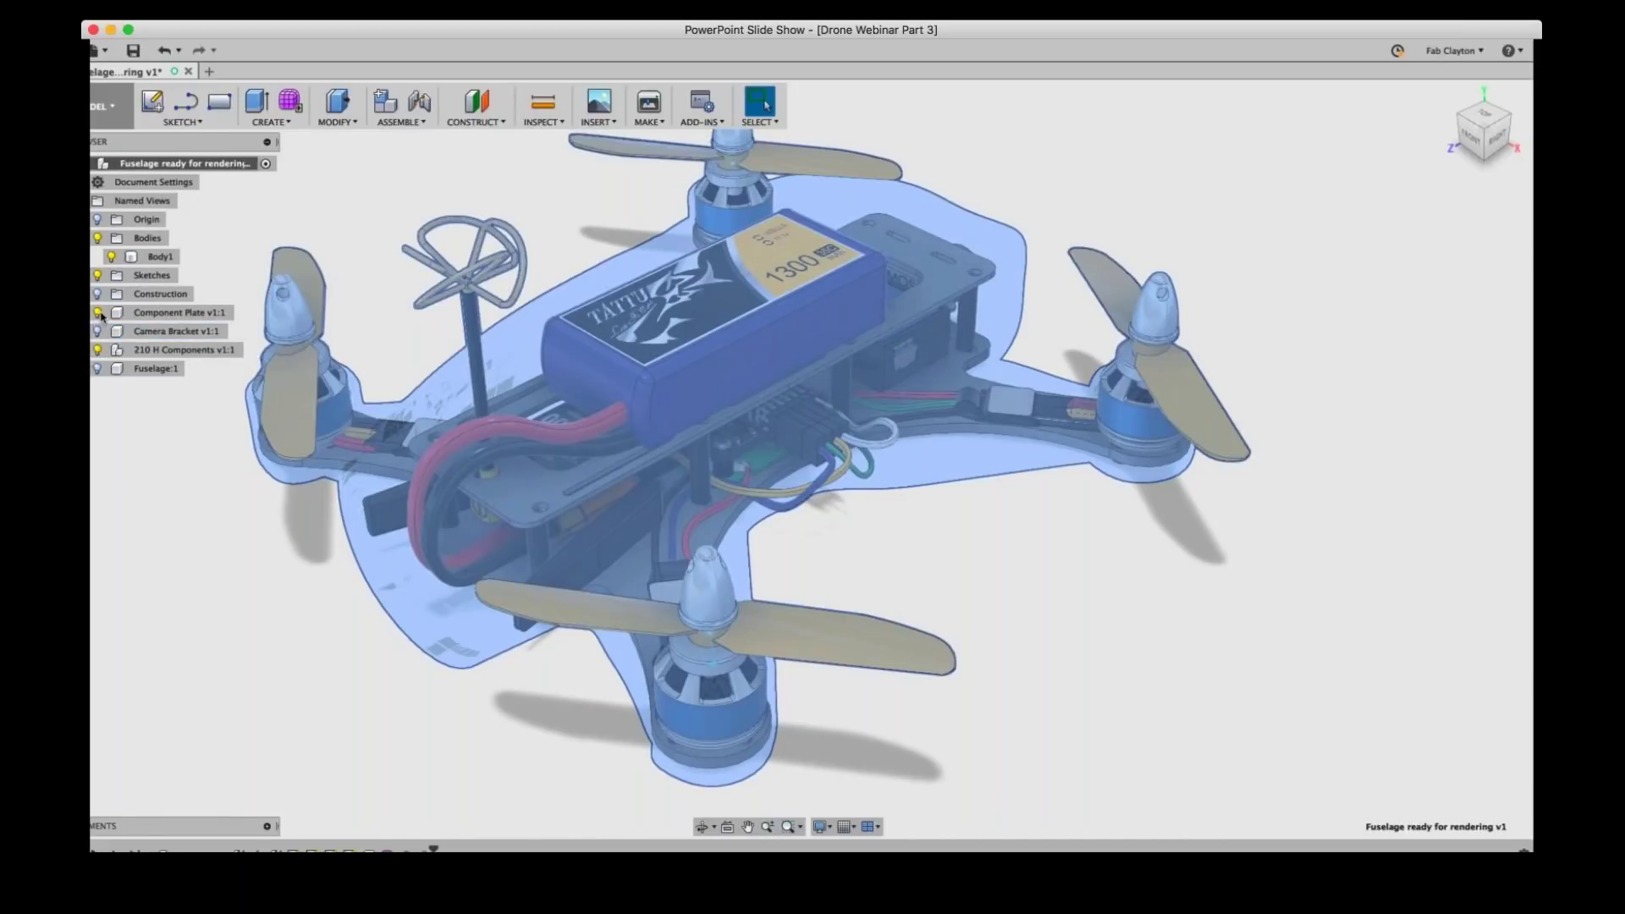
{"action": "left_click", "coordinate": [99, 315]}
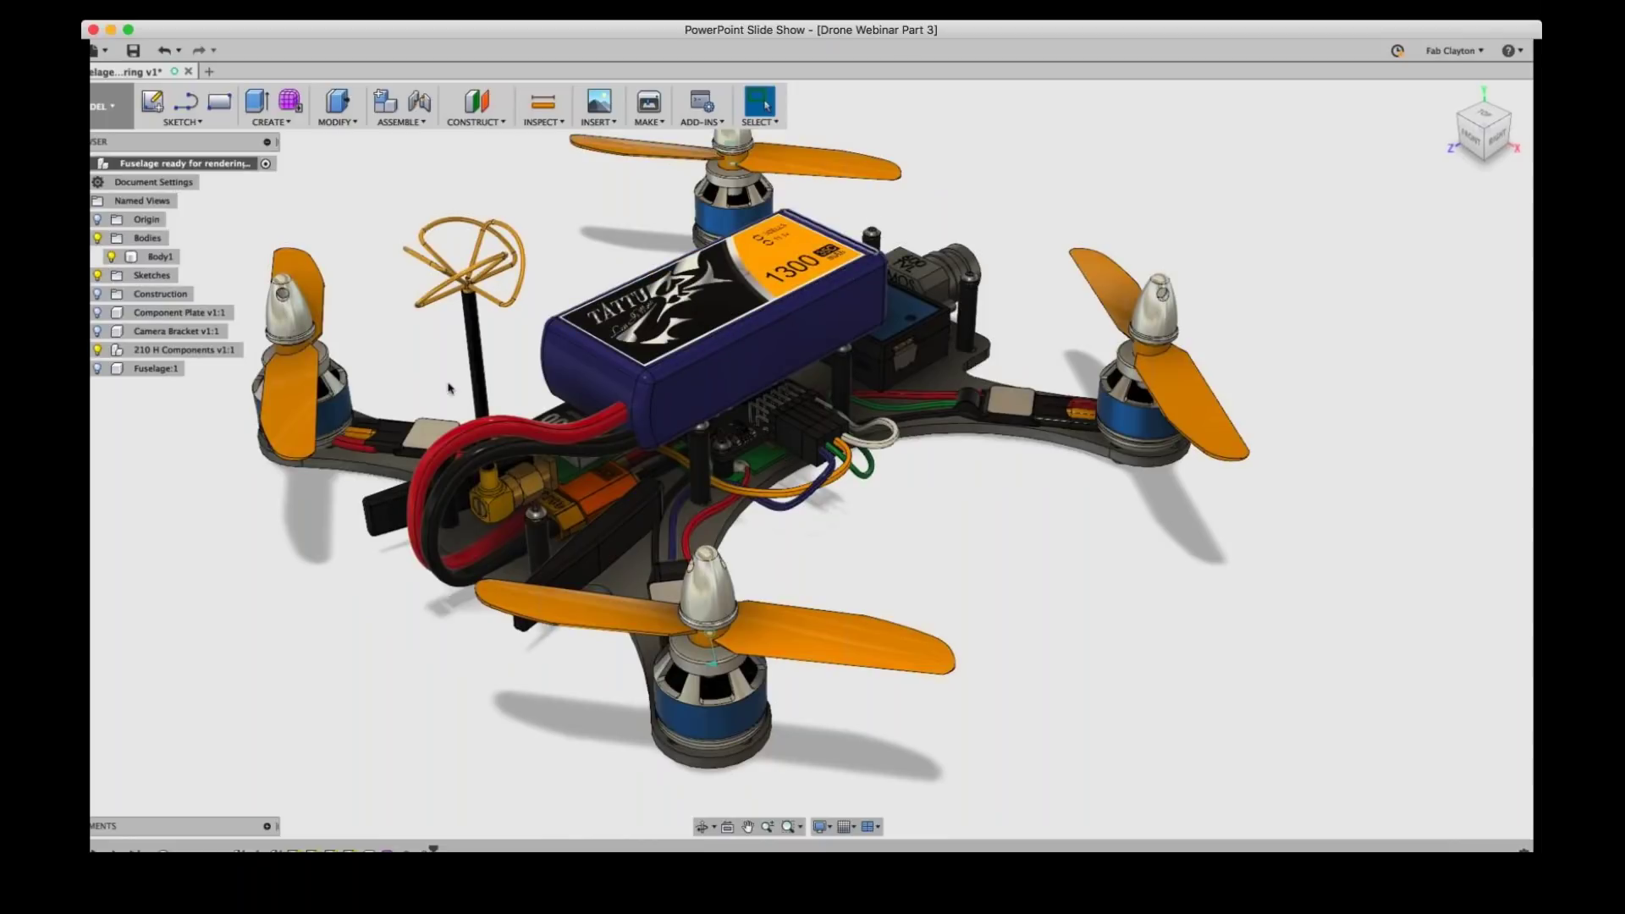
- Set up an as-built joint of type Slider between the battery and the component plate beneath it
{"action": "left_click", "coordinate": [396, 121]}
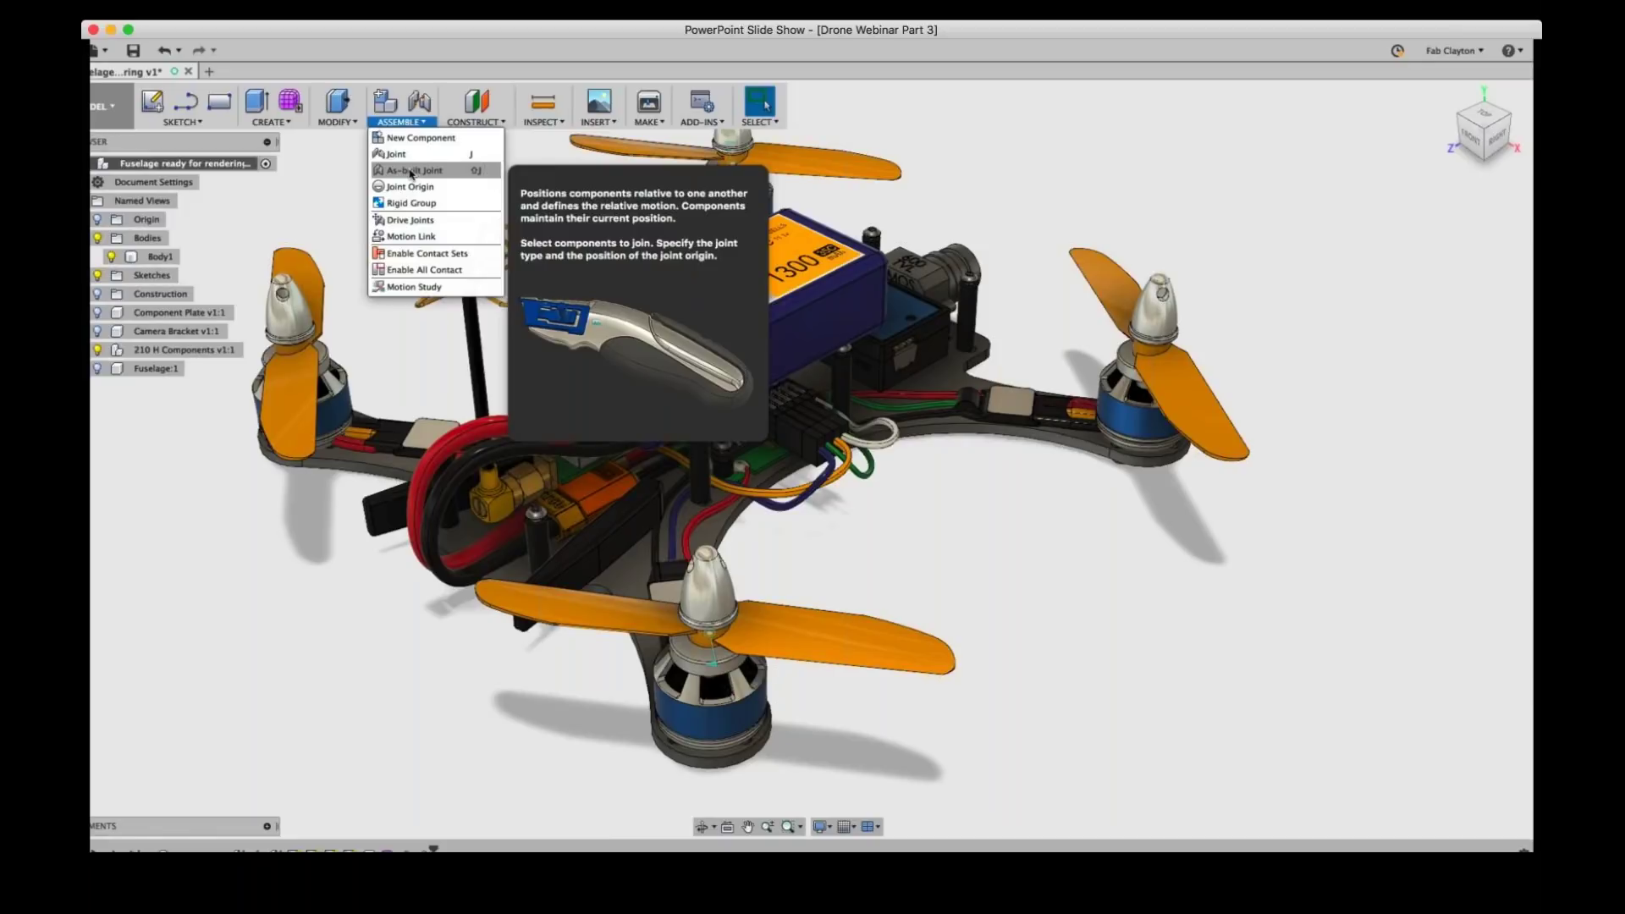
{"action": "left_click", "coordinate": [412, 172]}
{"action": "left_click", "coordinate": [872, 334]}
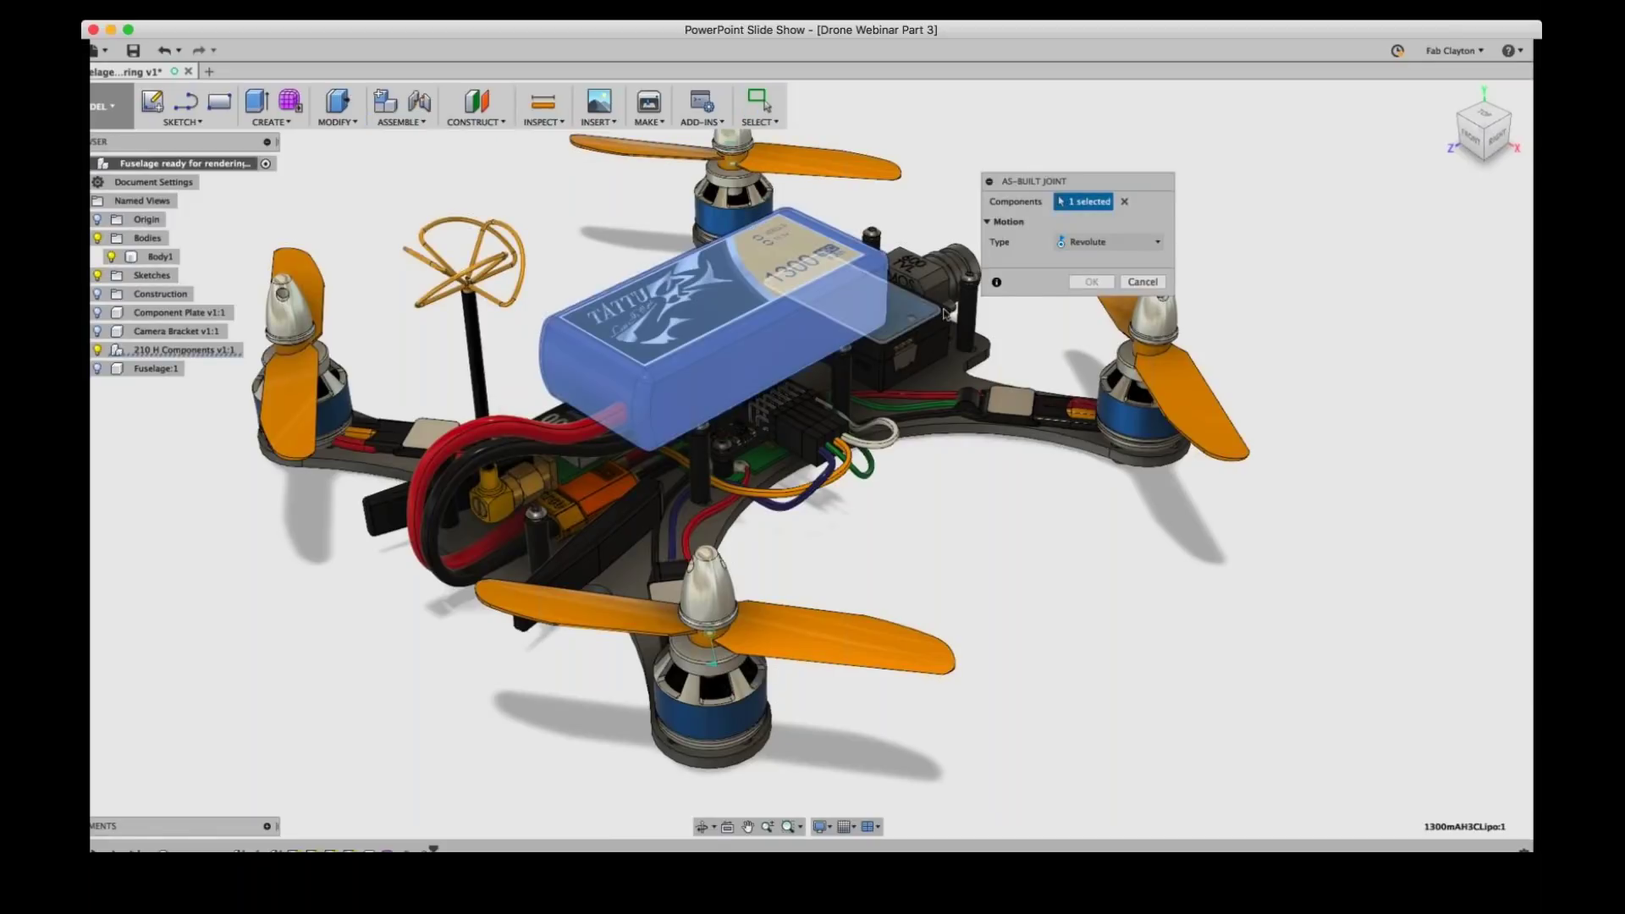
{"action": "left_click", "coordinate": [1153, 245]}
{"action": "left_click", "coordinate": [1092, 298]}
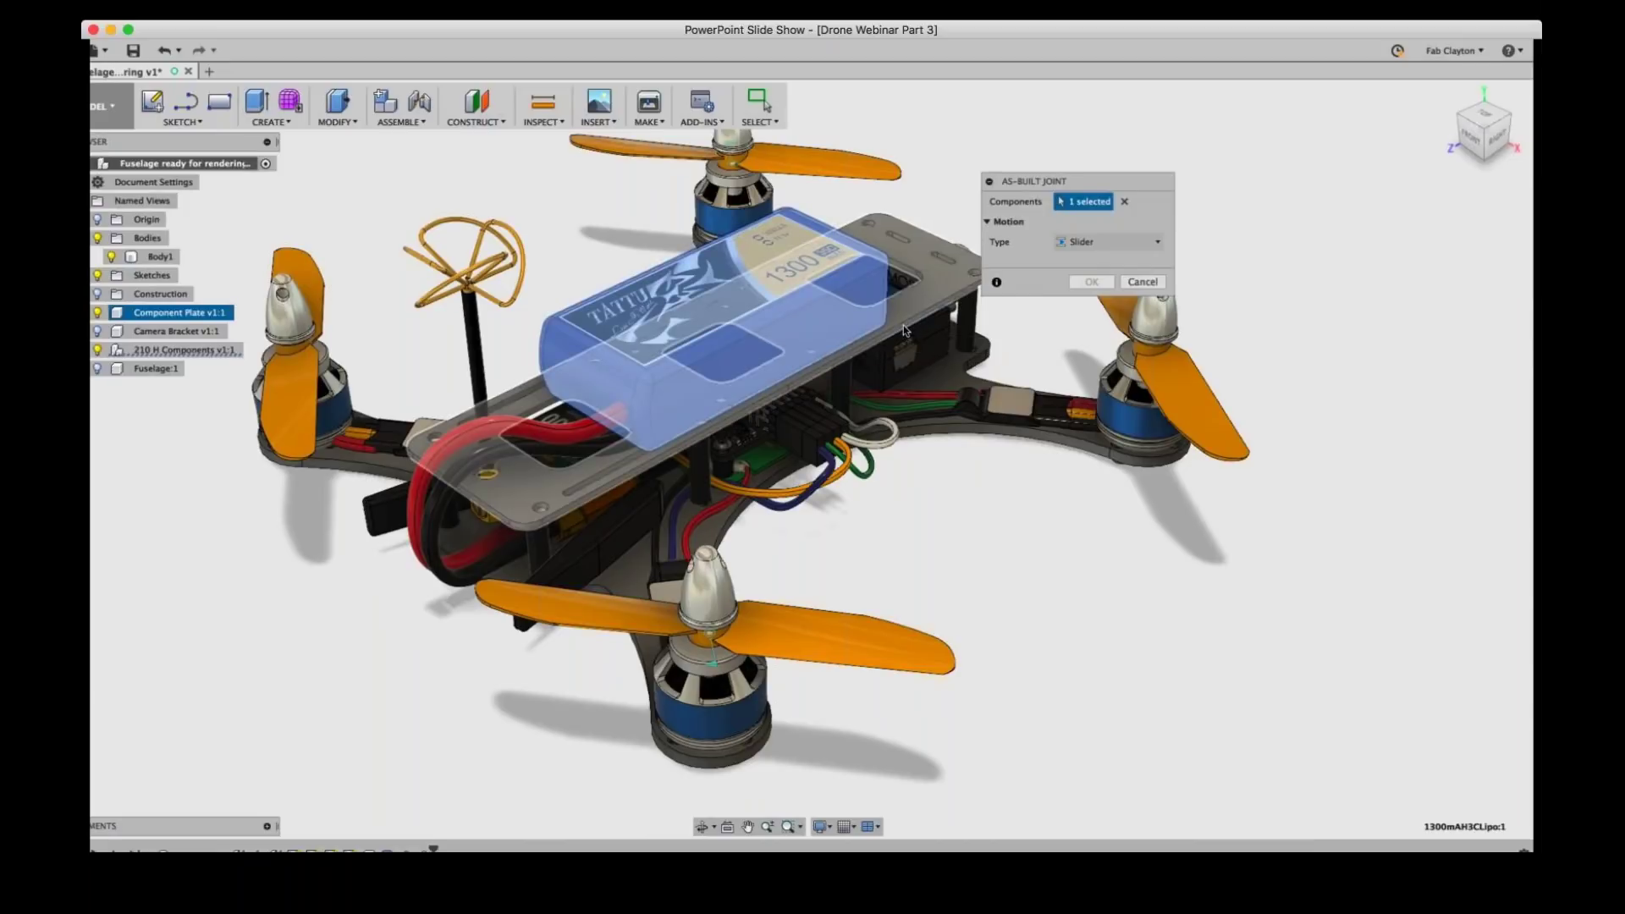
{"action": "scroll", "coordinate": [903, 330], "scroll_direction": "up", "scroll_amount": 5}
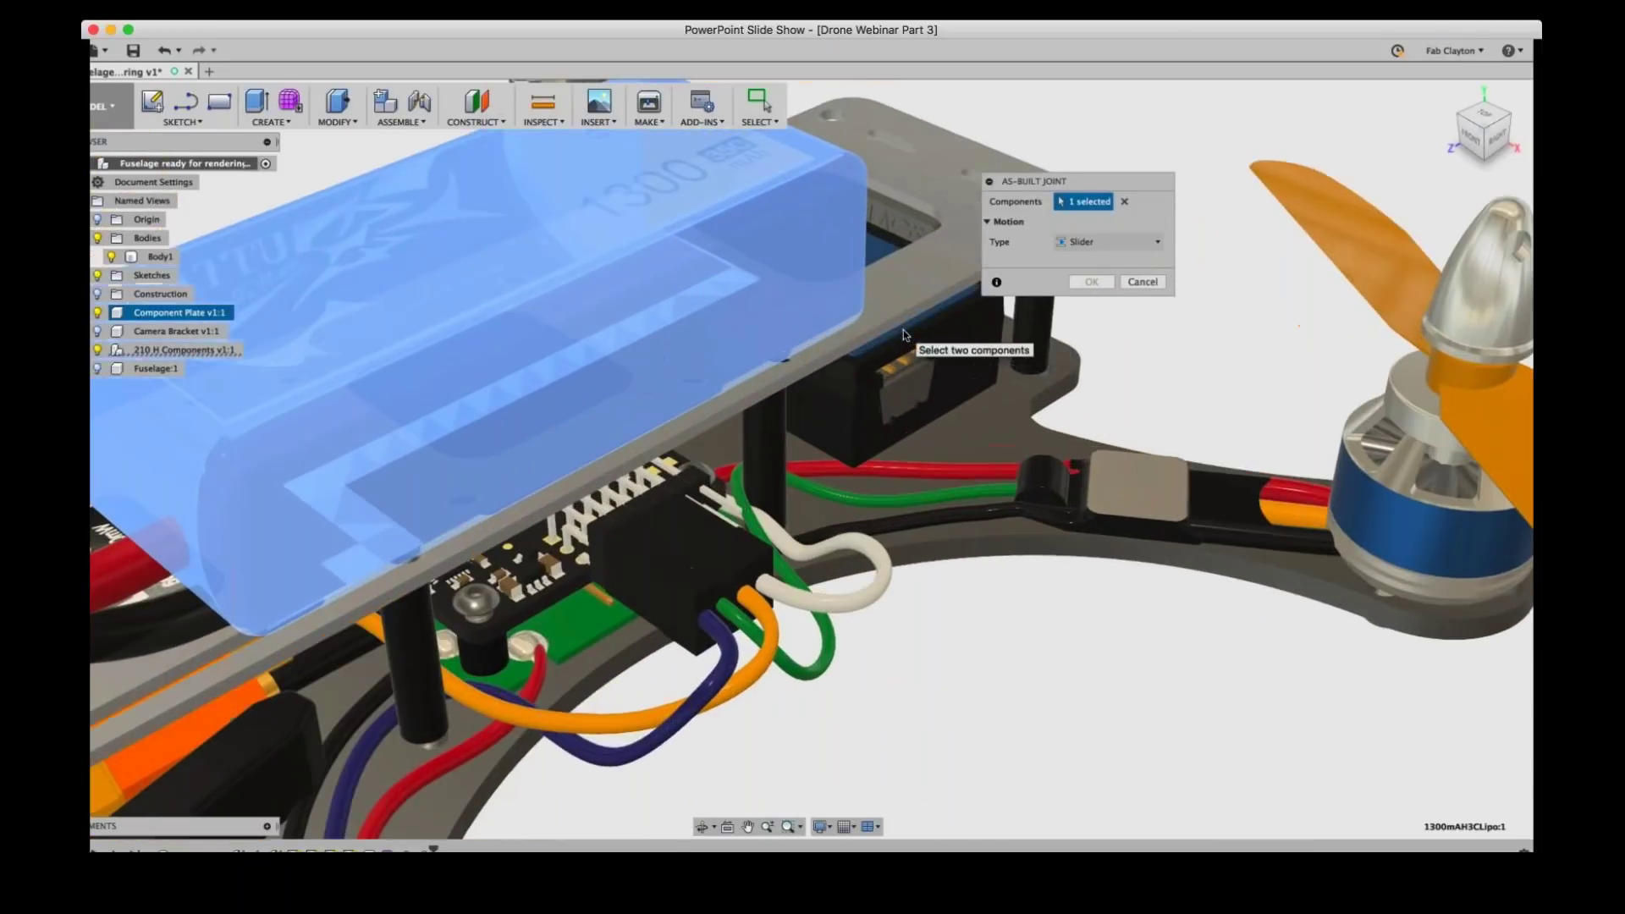
{"action": "left_click", "coordinate": [887, 331]}
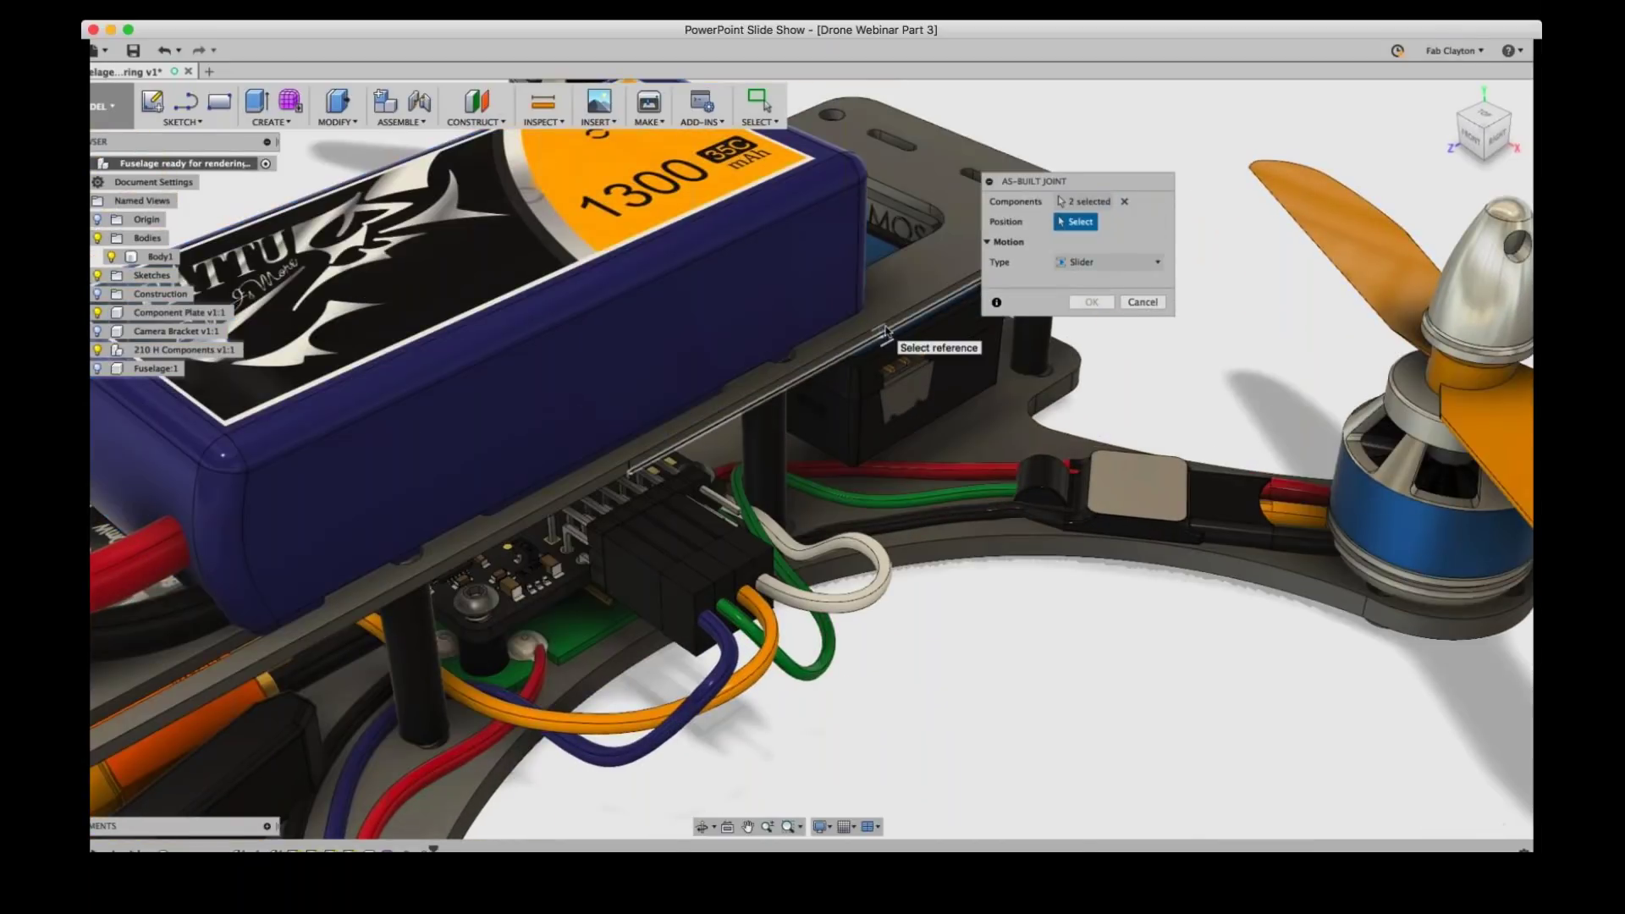
- Position the slider joint on the component plate's long edge, preview the battery's sliding along the Z axis, and leave the joint command
{"action": "left_click", "coordinate": [884, 330]}
{"action": "scroll", "coordinate": [882, 326], "scroll_direction": "down", "scroll_amount": 10}
{"action": "left_click_drag", "start_coordinate": [799, 369], "coordinate": [914, 321]}
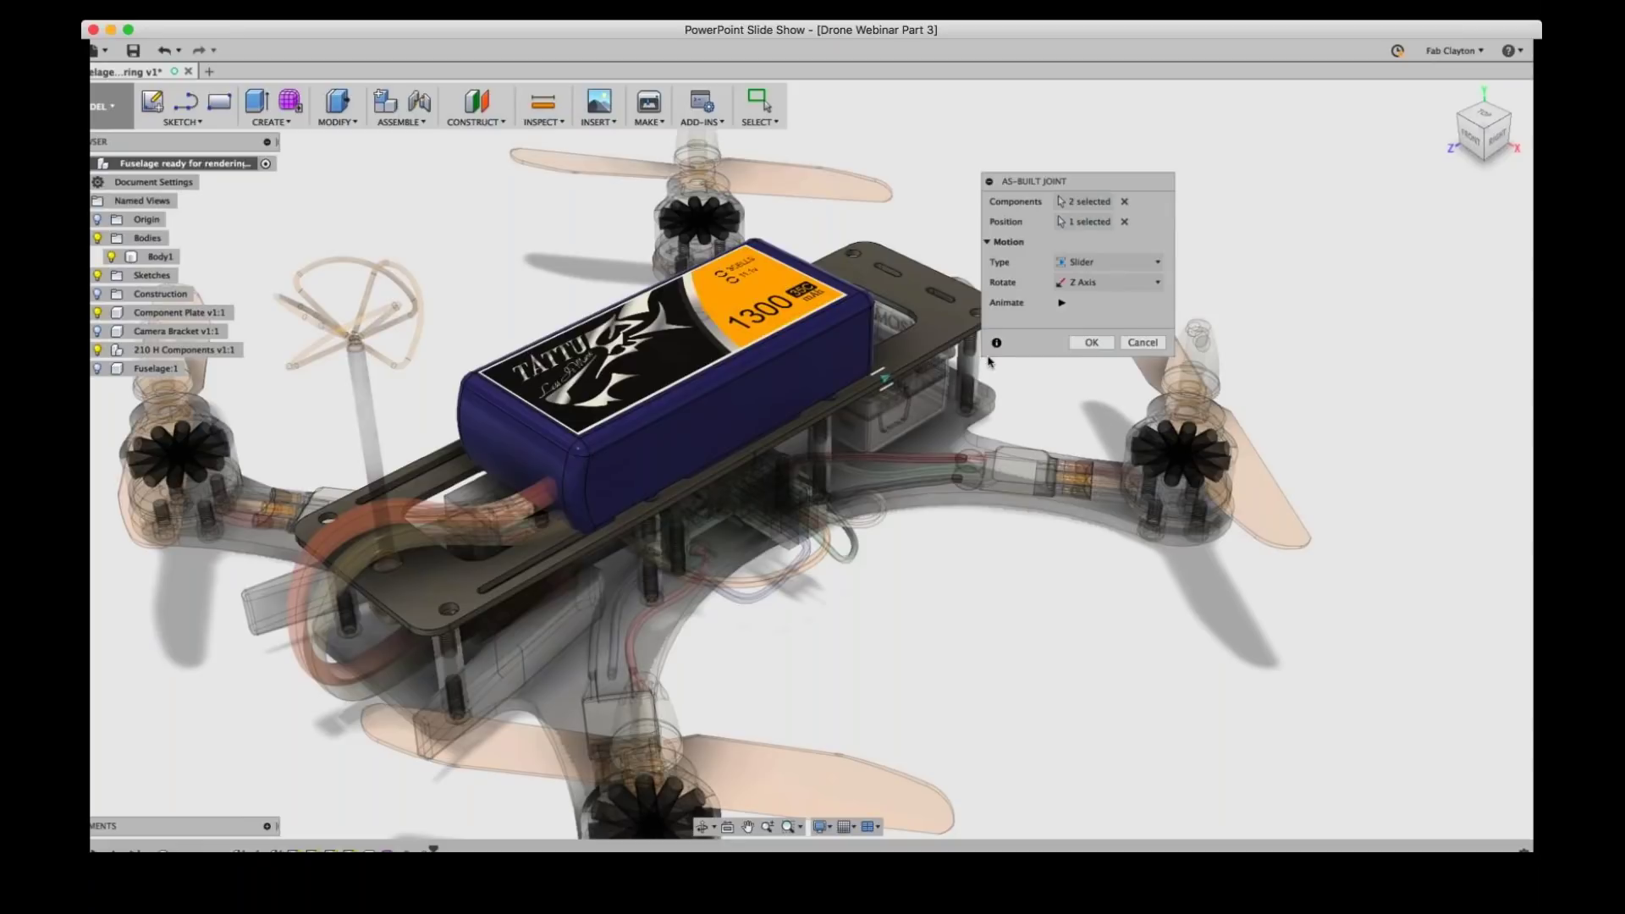
{"action": "left_click", "coordinate": [1062, 303]}
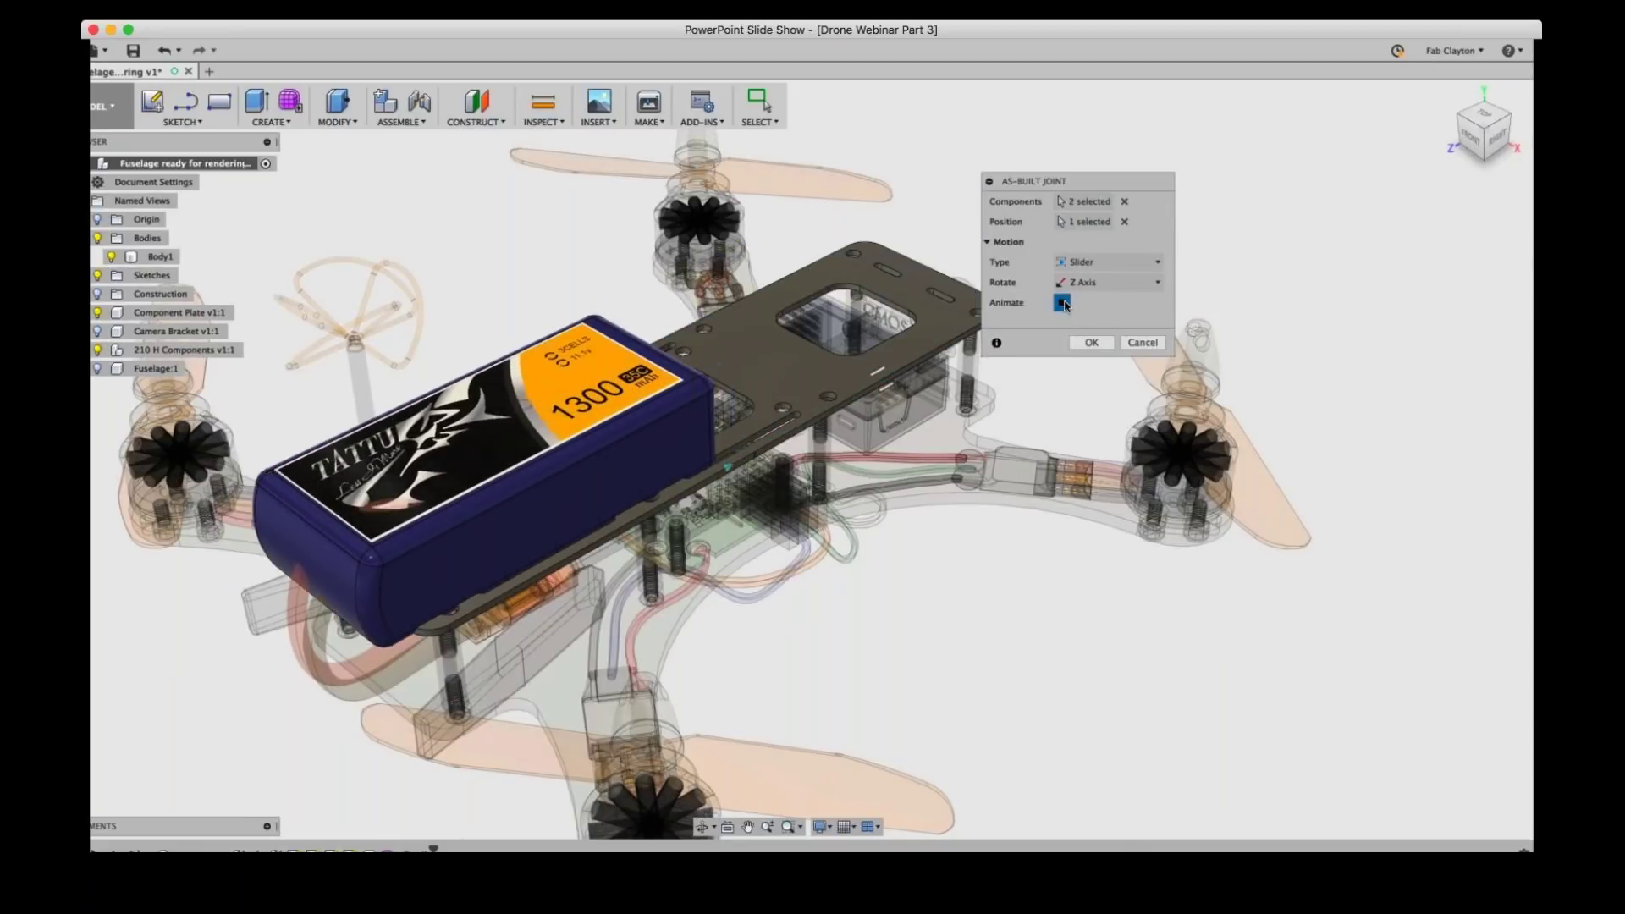
{"action": "left_click", "coordinate": [1063, 303]}
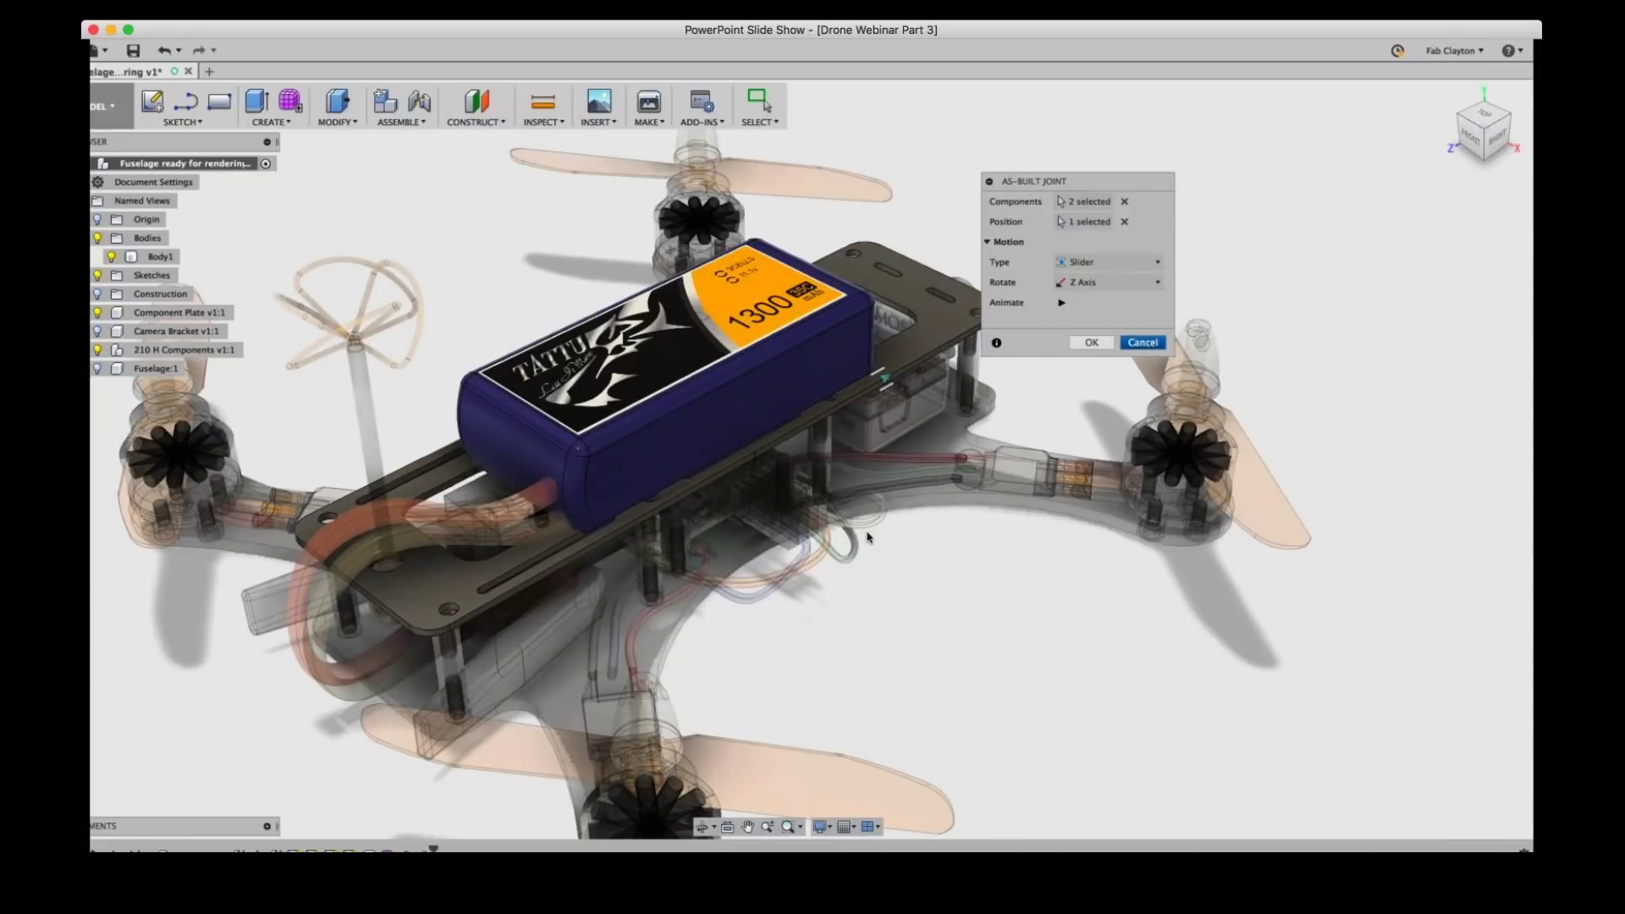
{"action": "key", "text": "Return"}
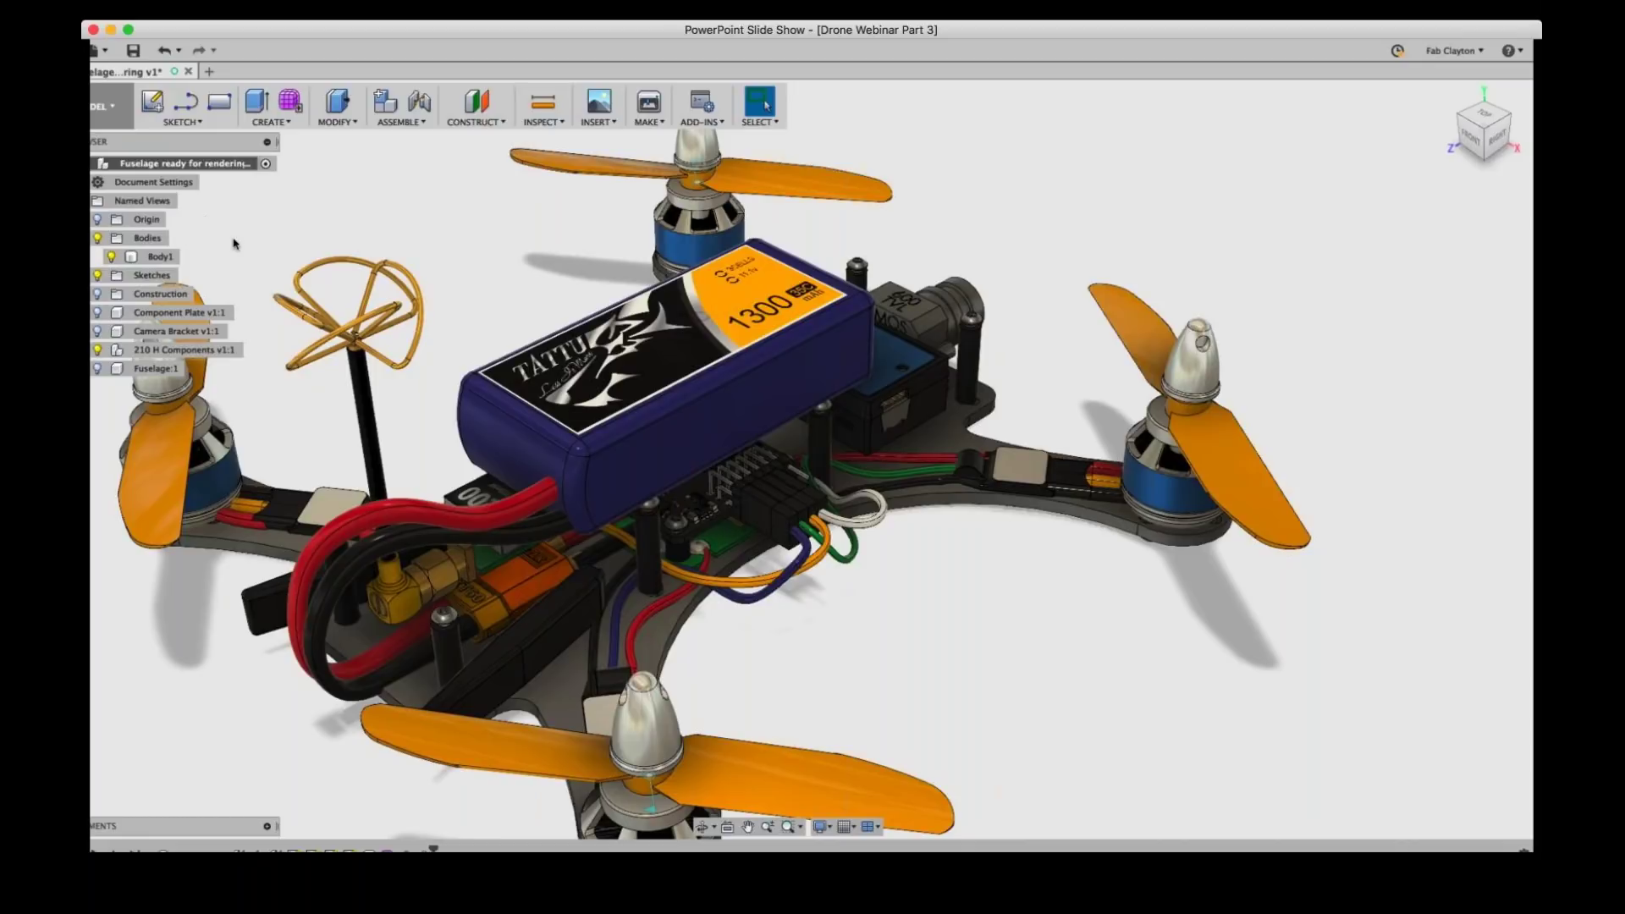
- Show the Component Plate, Camera Bracket and Fuselage components while keeping the construction geometry hidden
{"action": "left_click", "coordinate": [98, 312]}
{"action": "left_click", "coordinate": [97, 294]}
{"action": "left_click", "coordinate": [97, 331]}
{"action": "left_click", "coordinate": [98, 367]}
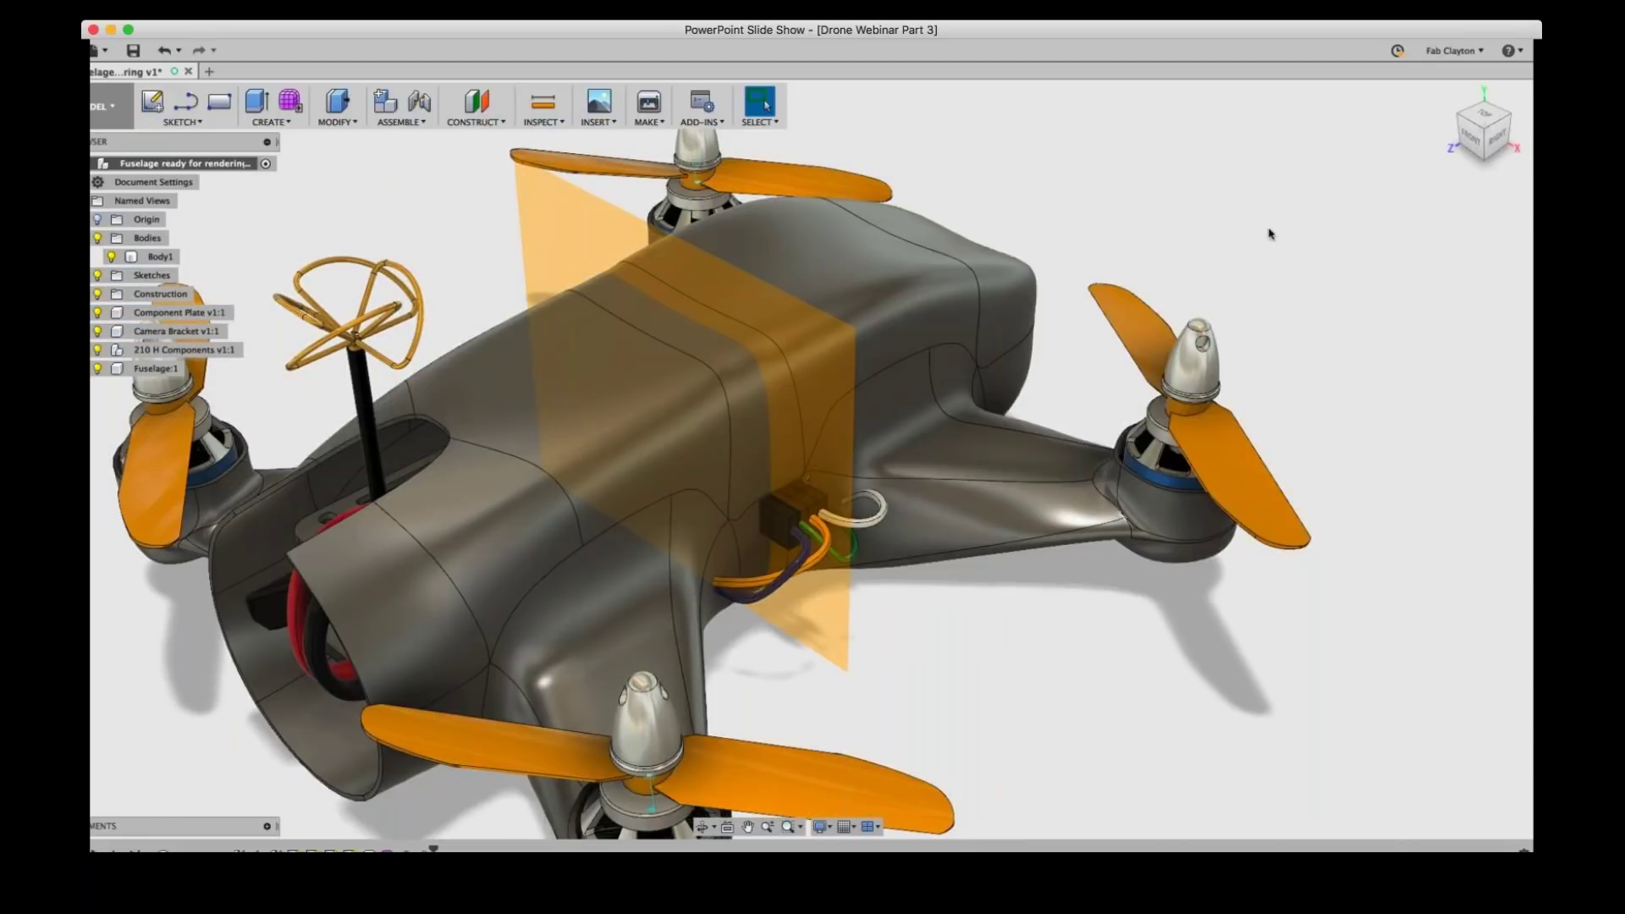
{"action": "left_click", "coordinate": [98, 293]}
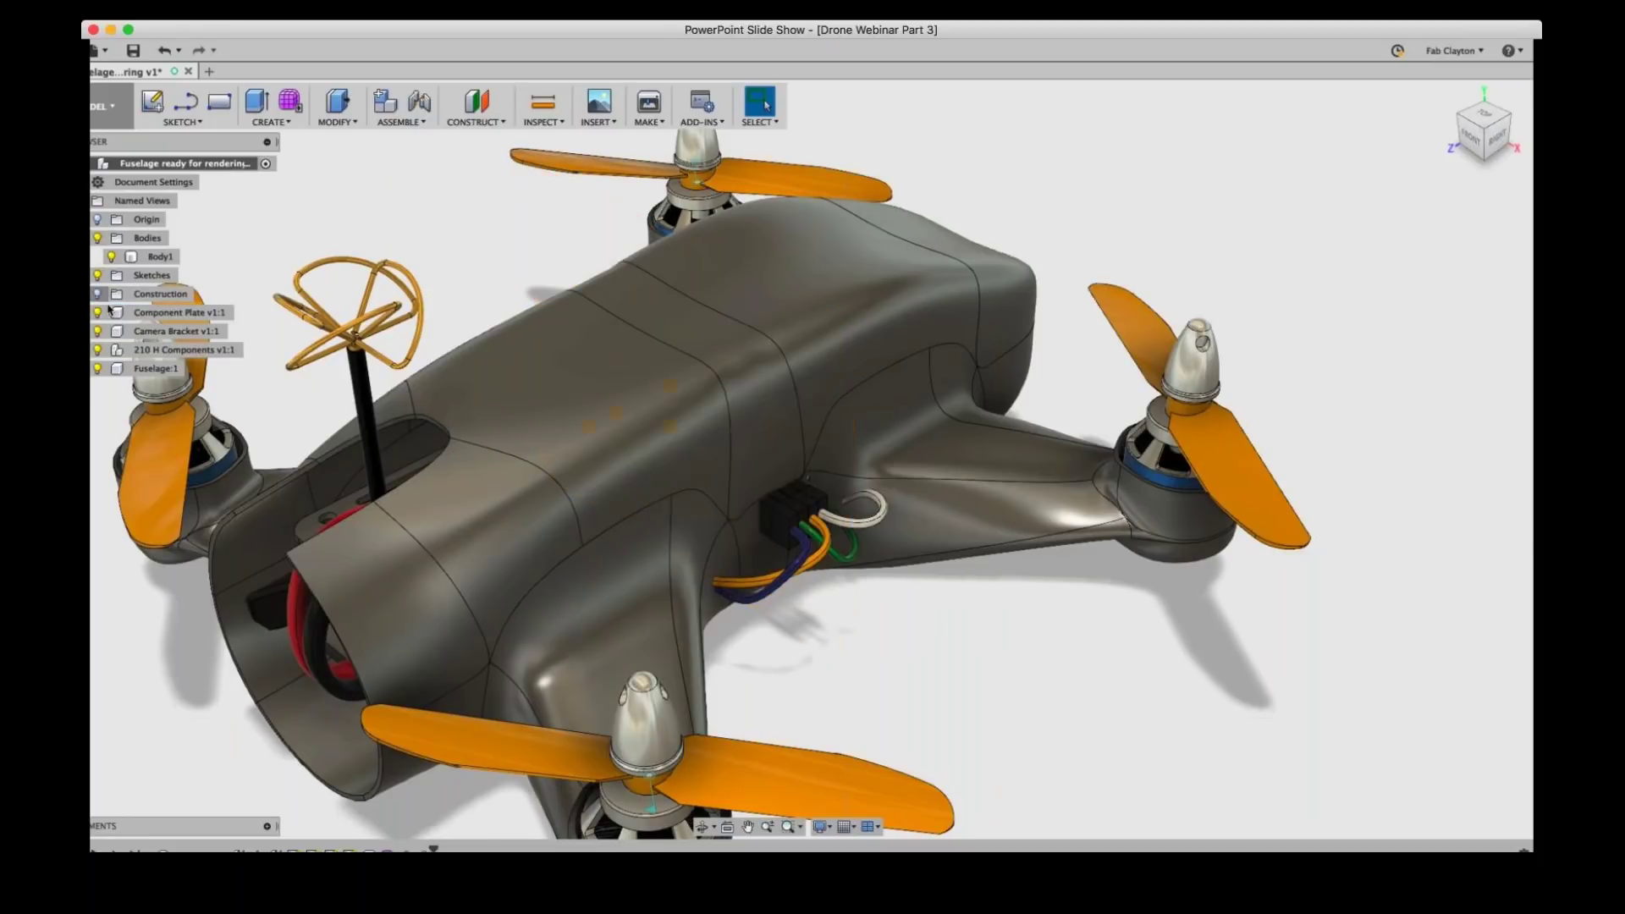
- Switch to the Render workspace with the whole drone framed in an angled view from above
{"action": "key", "text": "F6"}
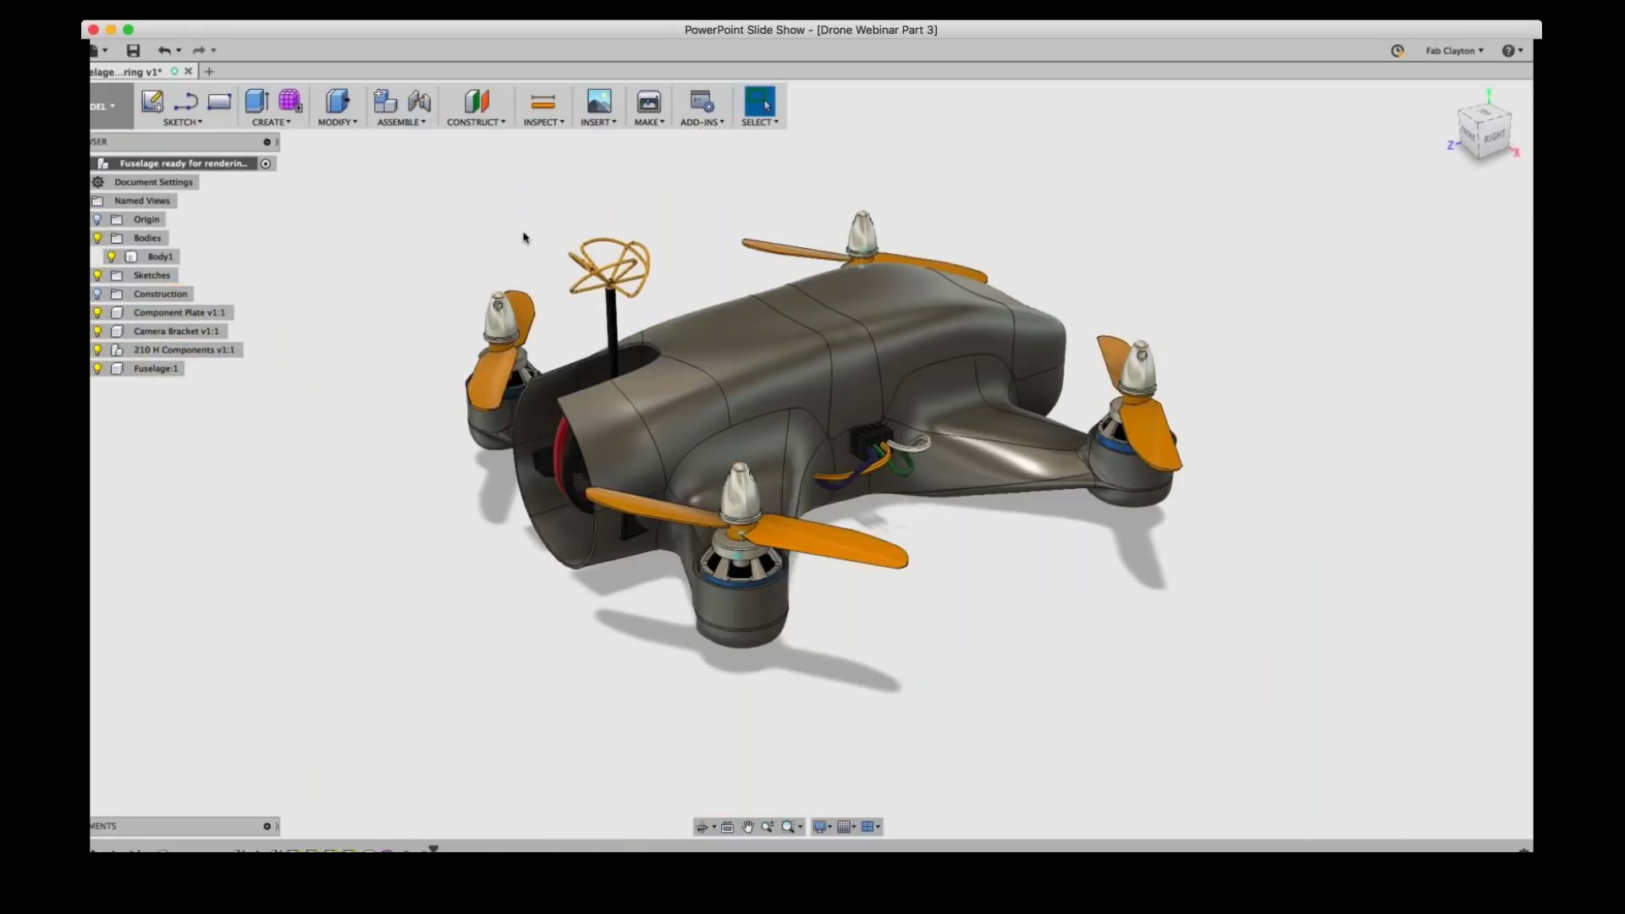
{"action": "scroll", "coordinate": [524, 241], "scroll_direction": "down", "scroll_amount": 10, "text": "shift"}
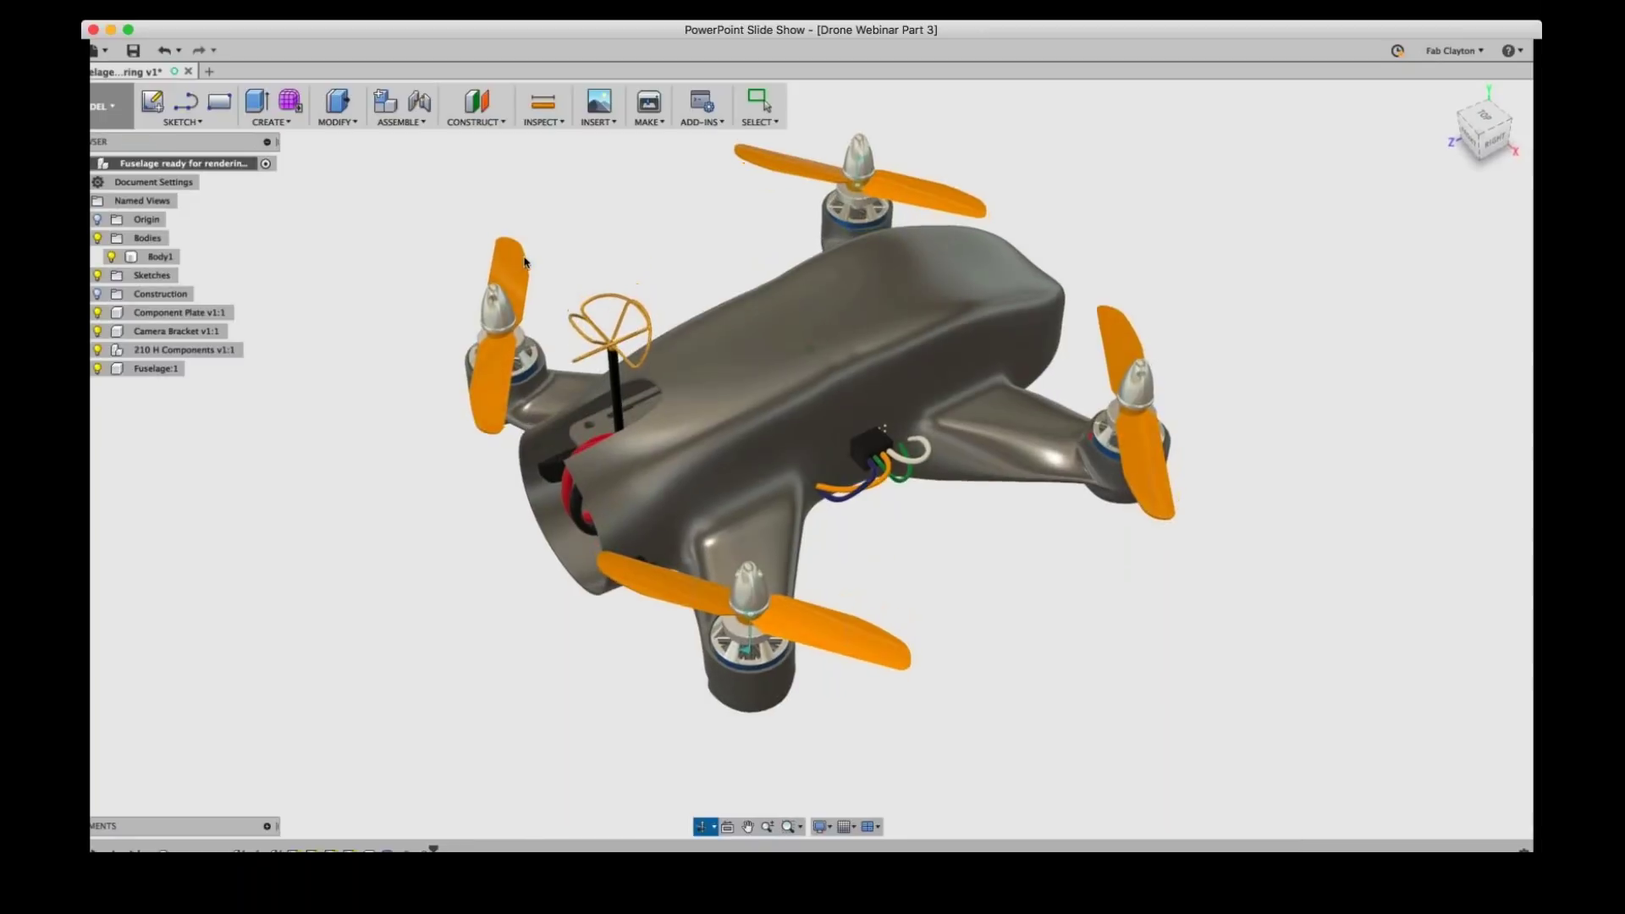
{"action": "left_click", "coordinate": [107, 106]}
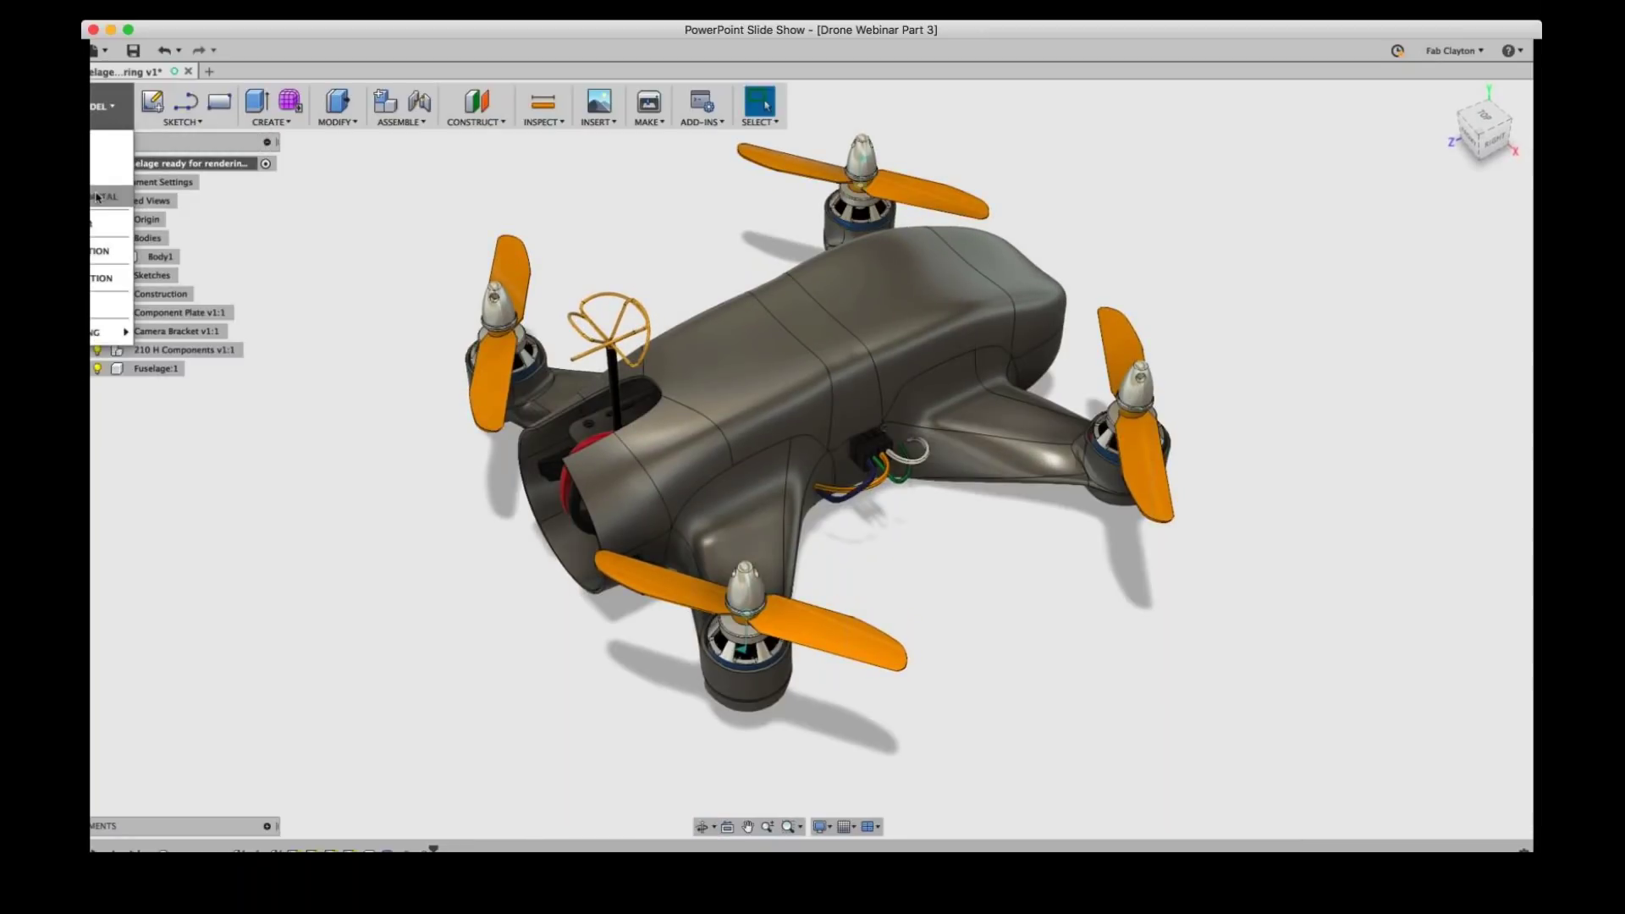
{"action": "left_click", "coordinate": [100, 249]}
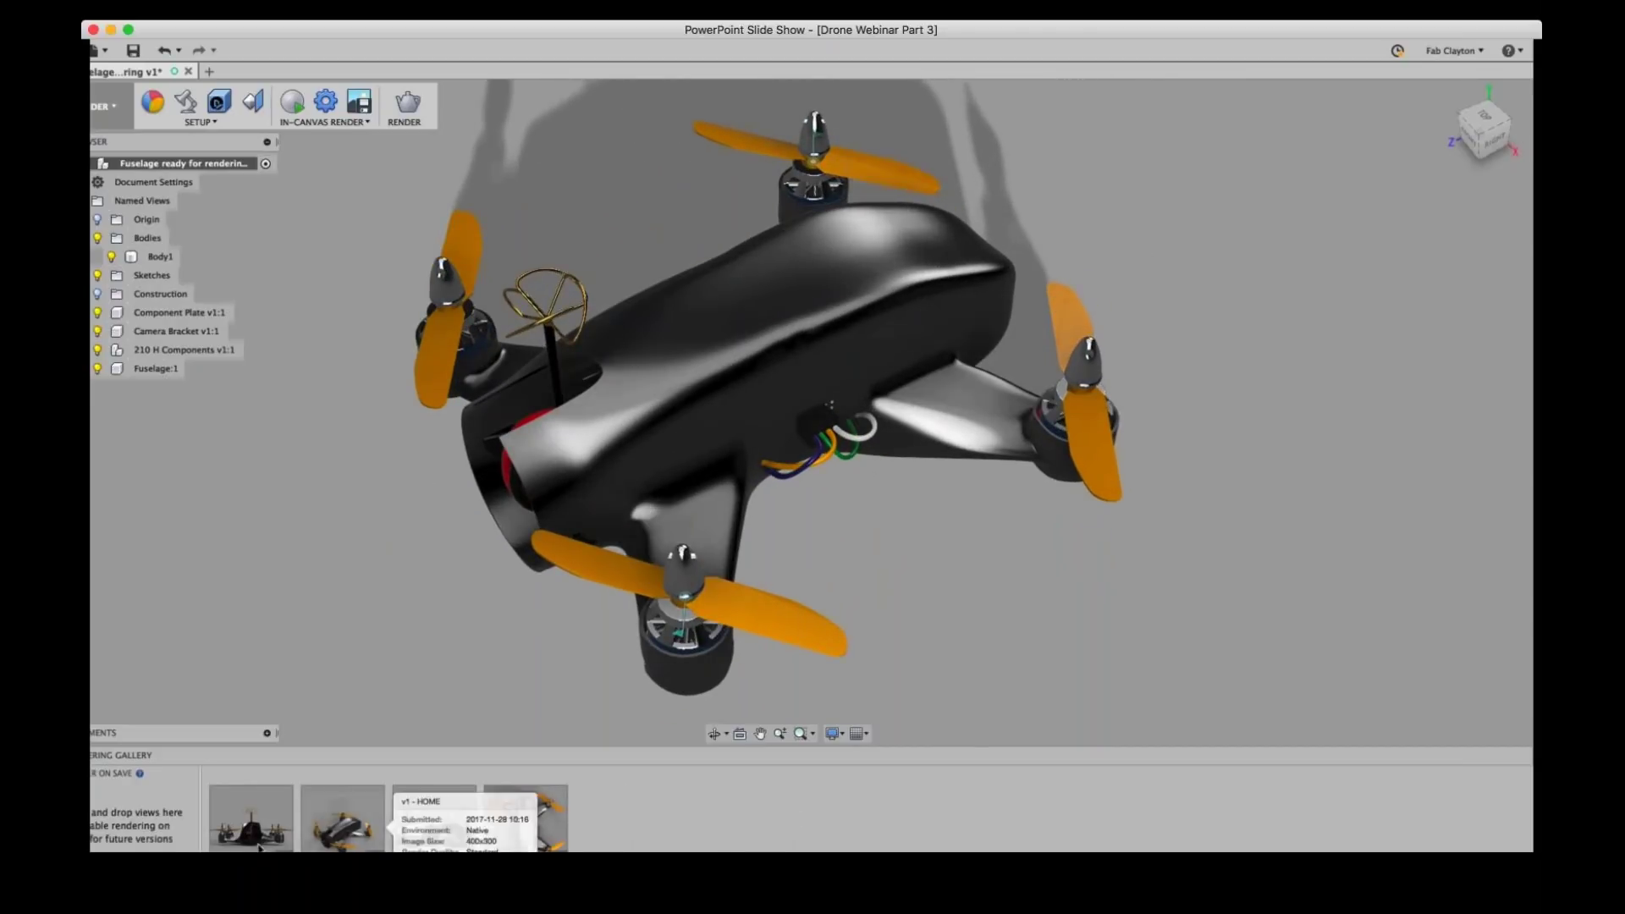
- Open the angled drone render from the rendering gallery and examine its download formats, sharing targets and post-processing settings
{"action": "left_click", "coordinate": [346, 842]}
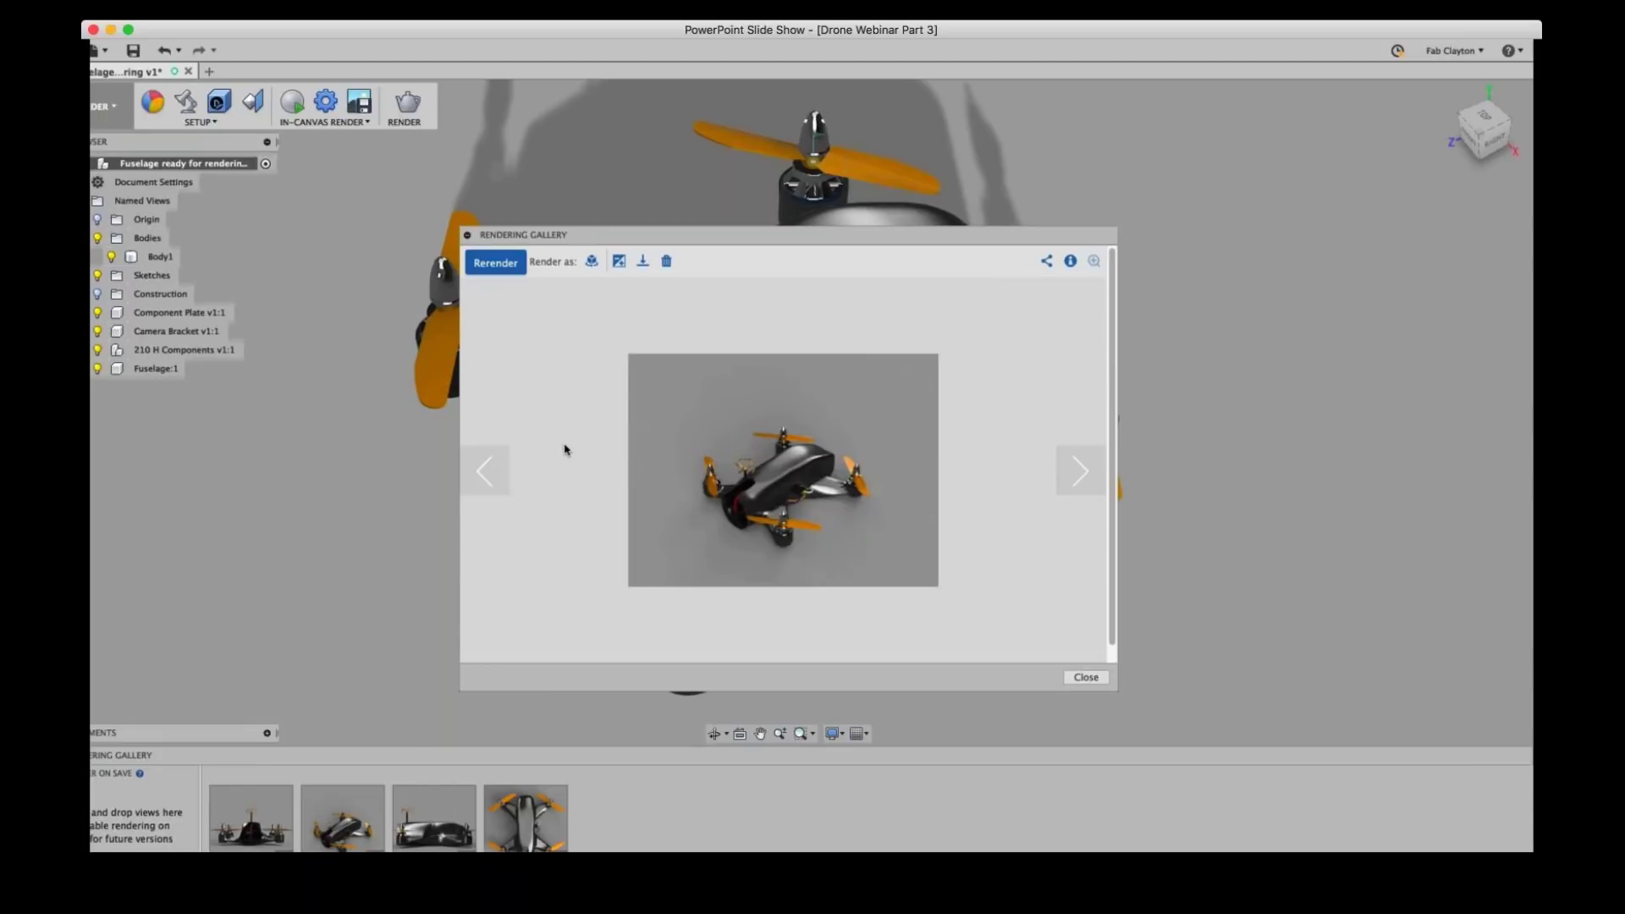
{"action": "left_click", "coordinate": [644, 262]}
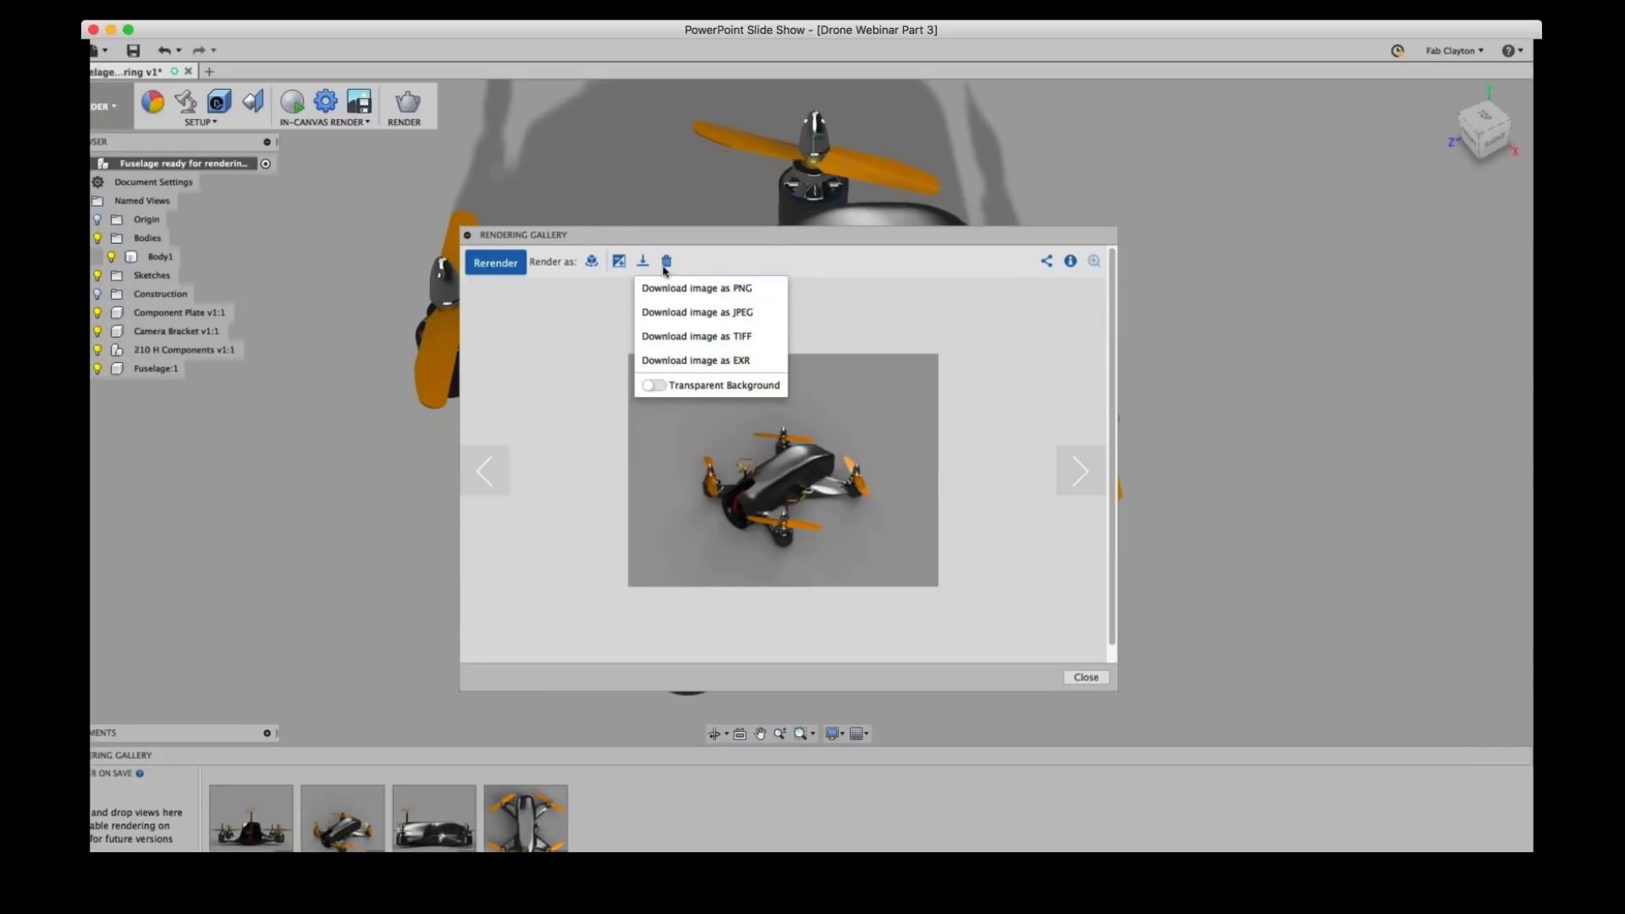
{"action": "left_click", "coordinate": [1028, 273]}
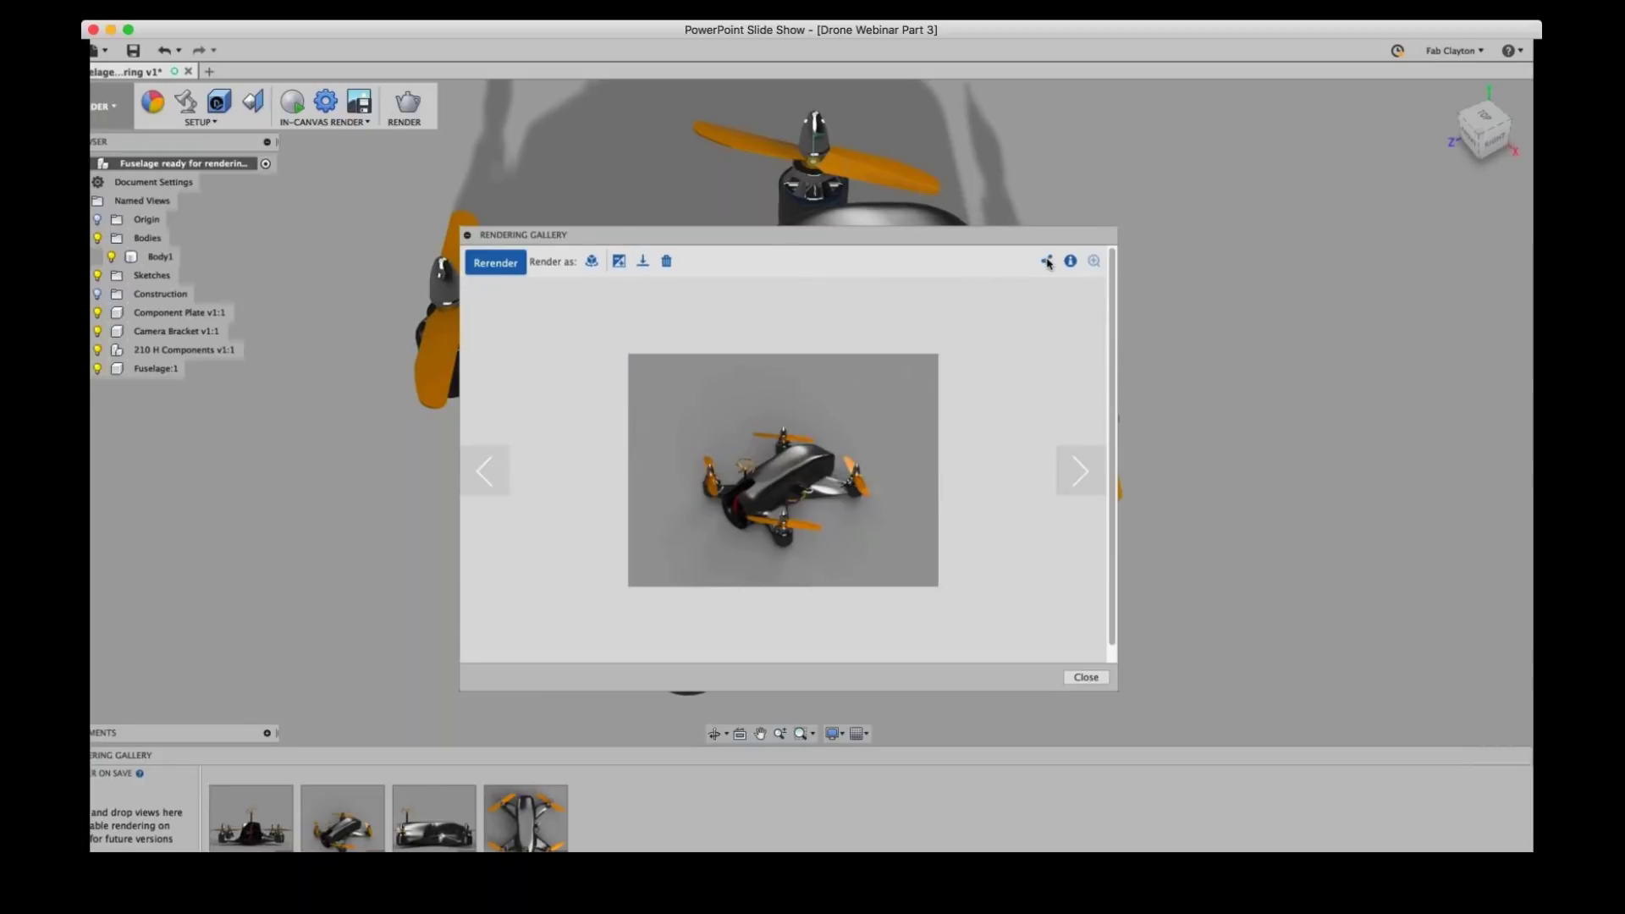
{"action": "left_click", "coordinate": [1047, 262]}
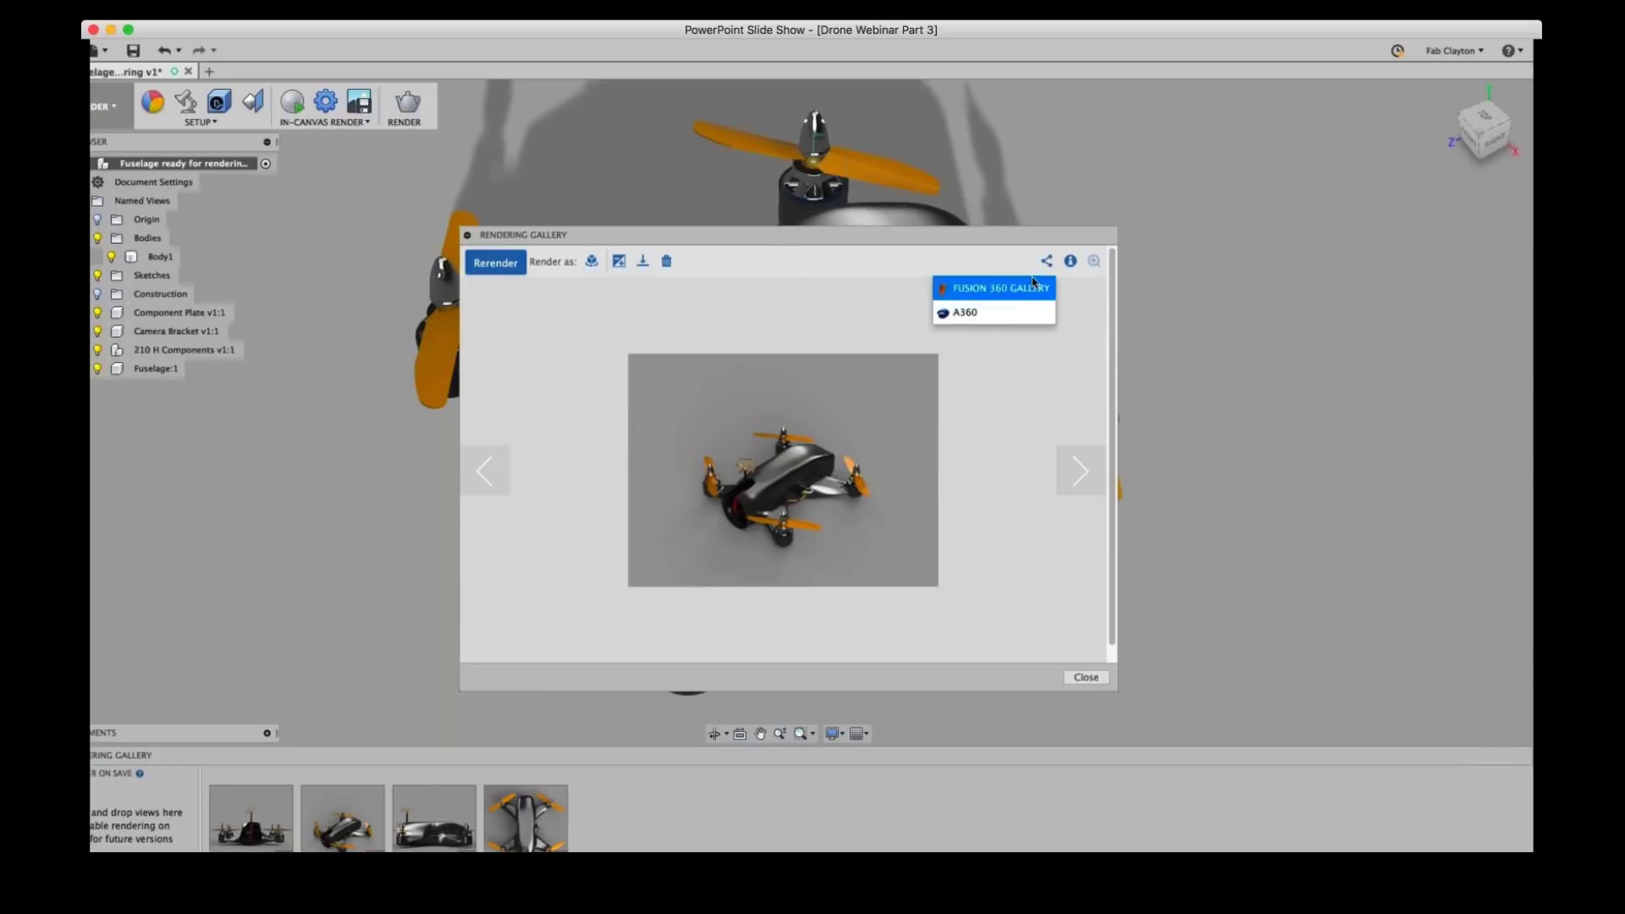
{"action": "left_click", "coordinate": [728, 320]}
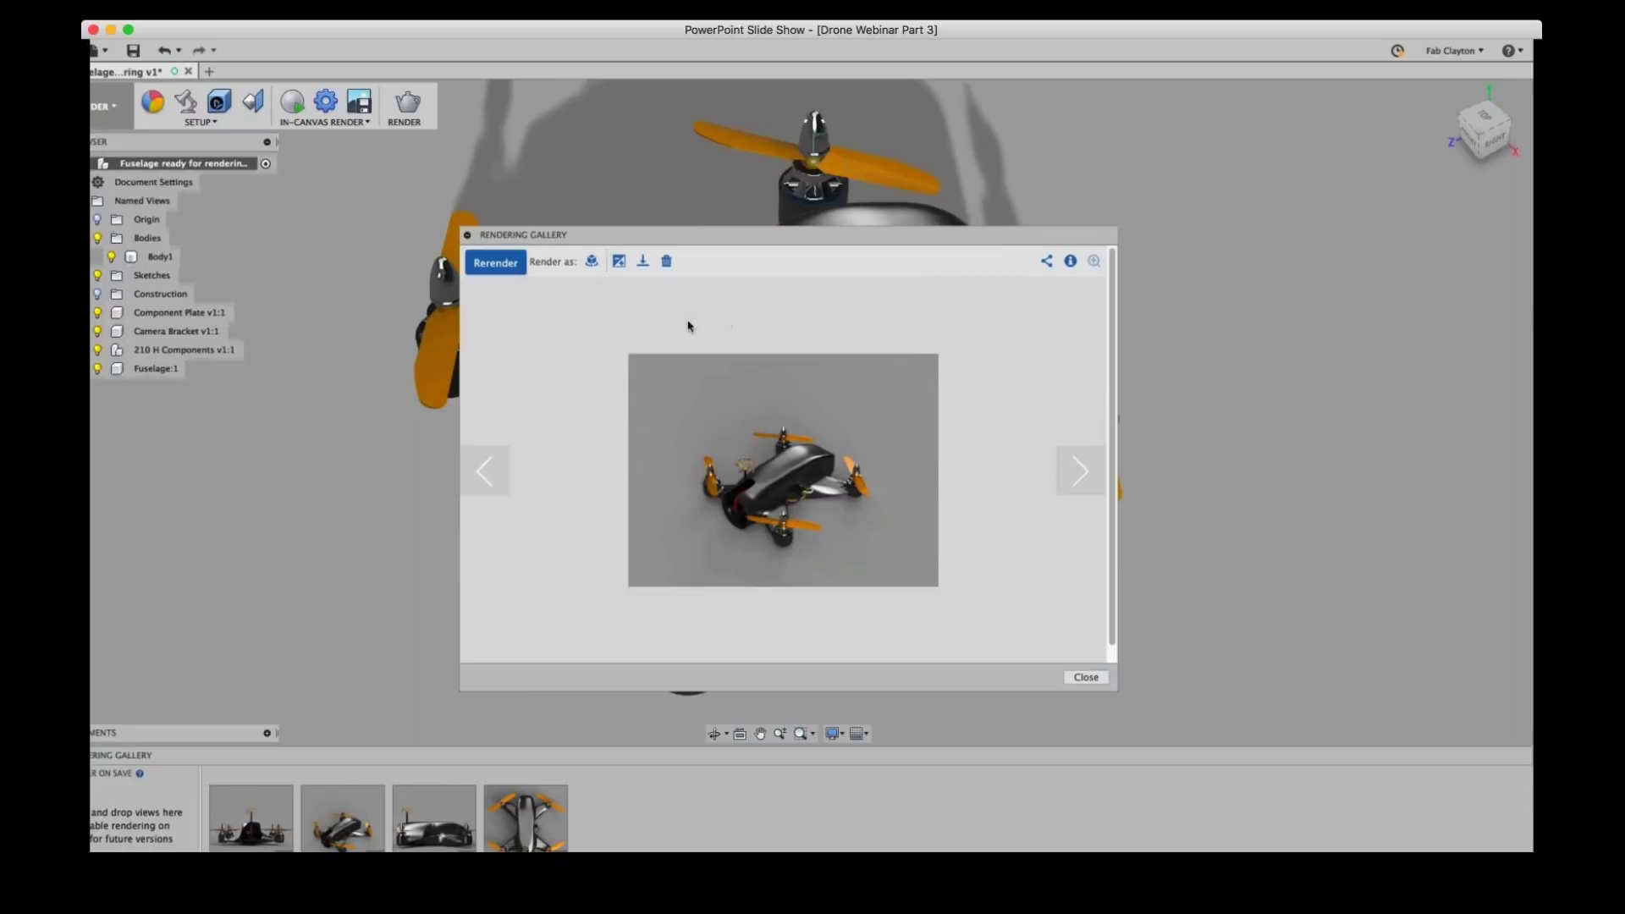
{"action": "left_click", "coordinate": [619, 261]}
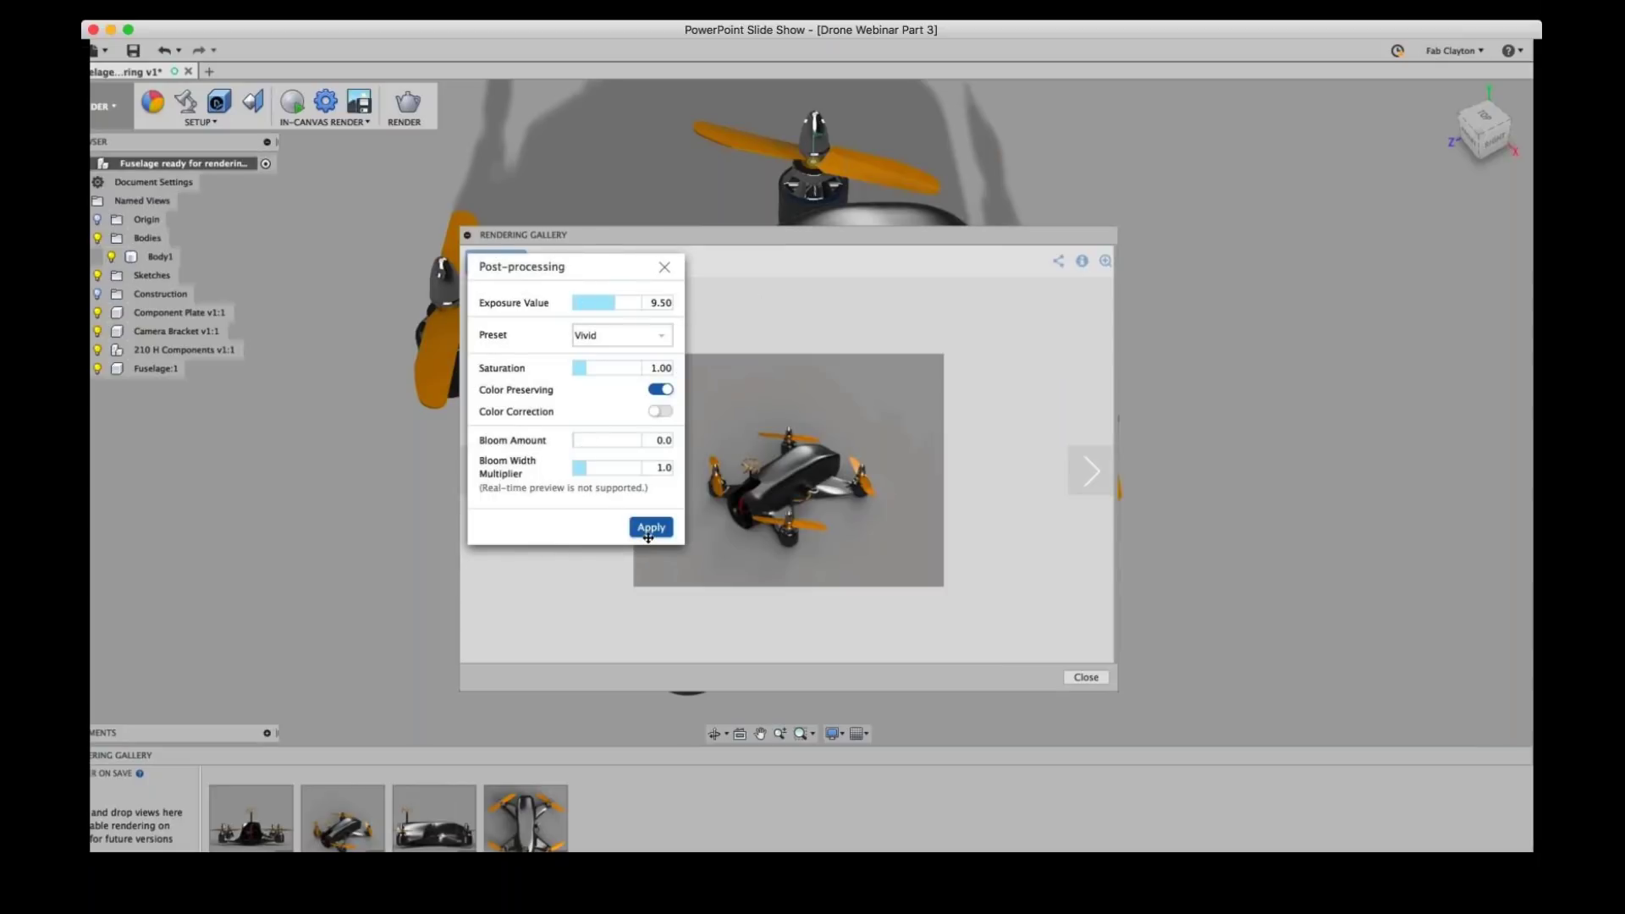
{"action": "left_click", "coordinate": [662, 270]}
- Browse the side-view and top-view renders in the rendering gallery, and close the gallery
{"action": "left_click", "coordinate": [1080, 474]}
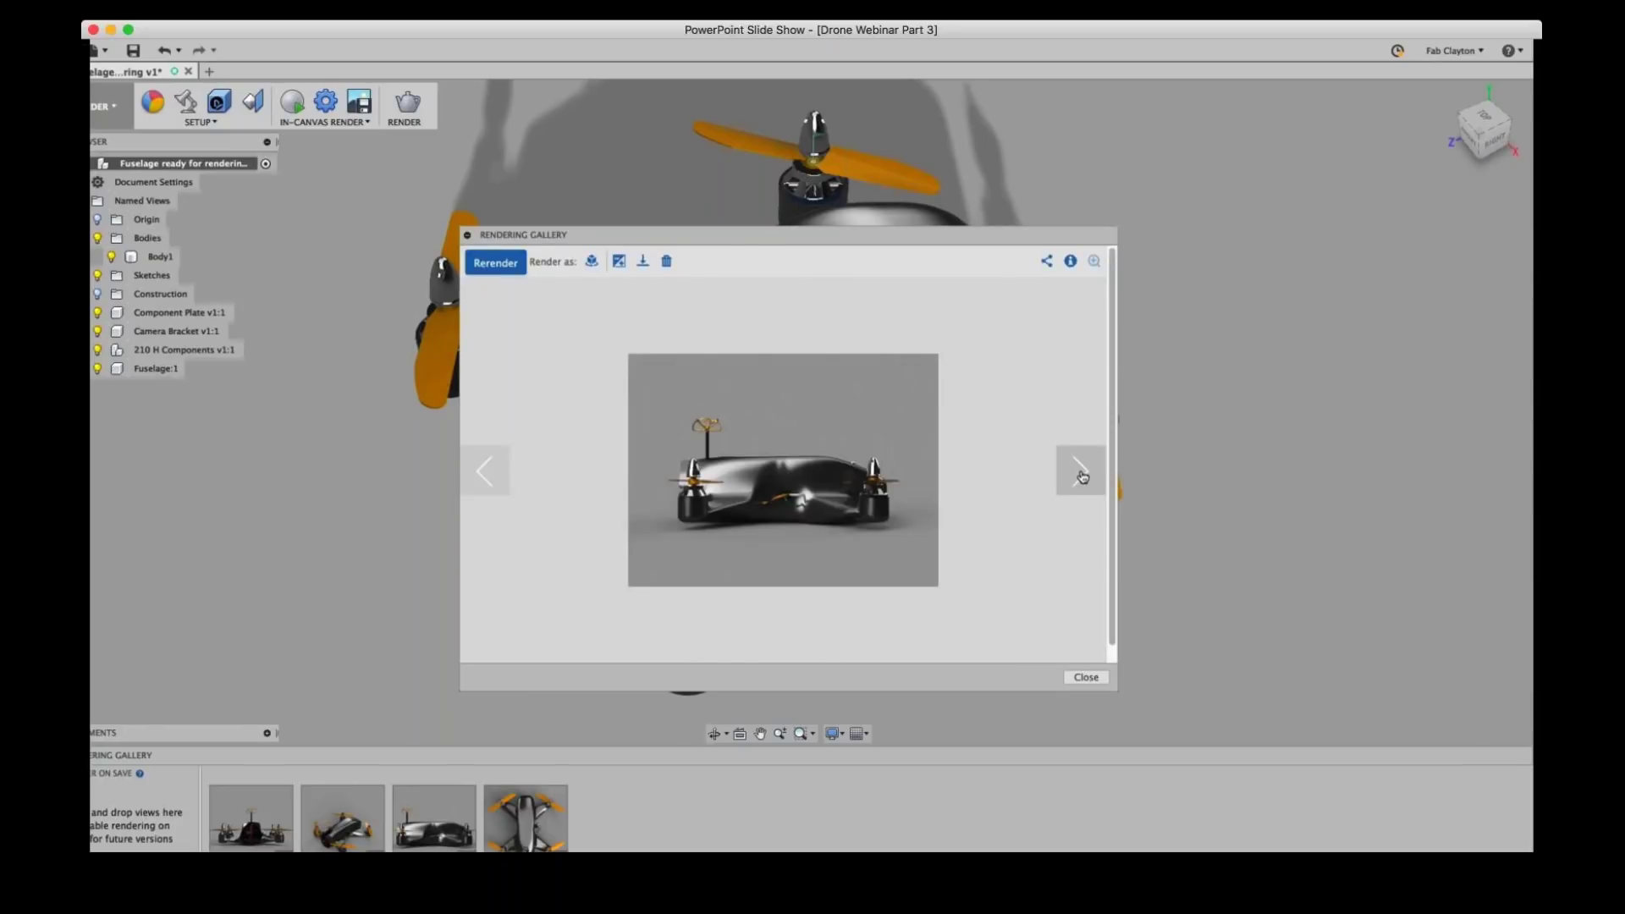
{"action": "left_click", "coordinate": [1080, 474]}
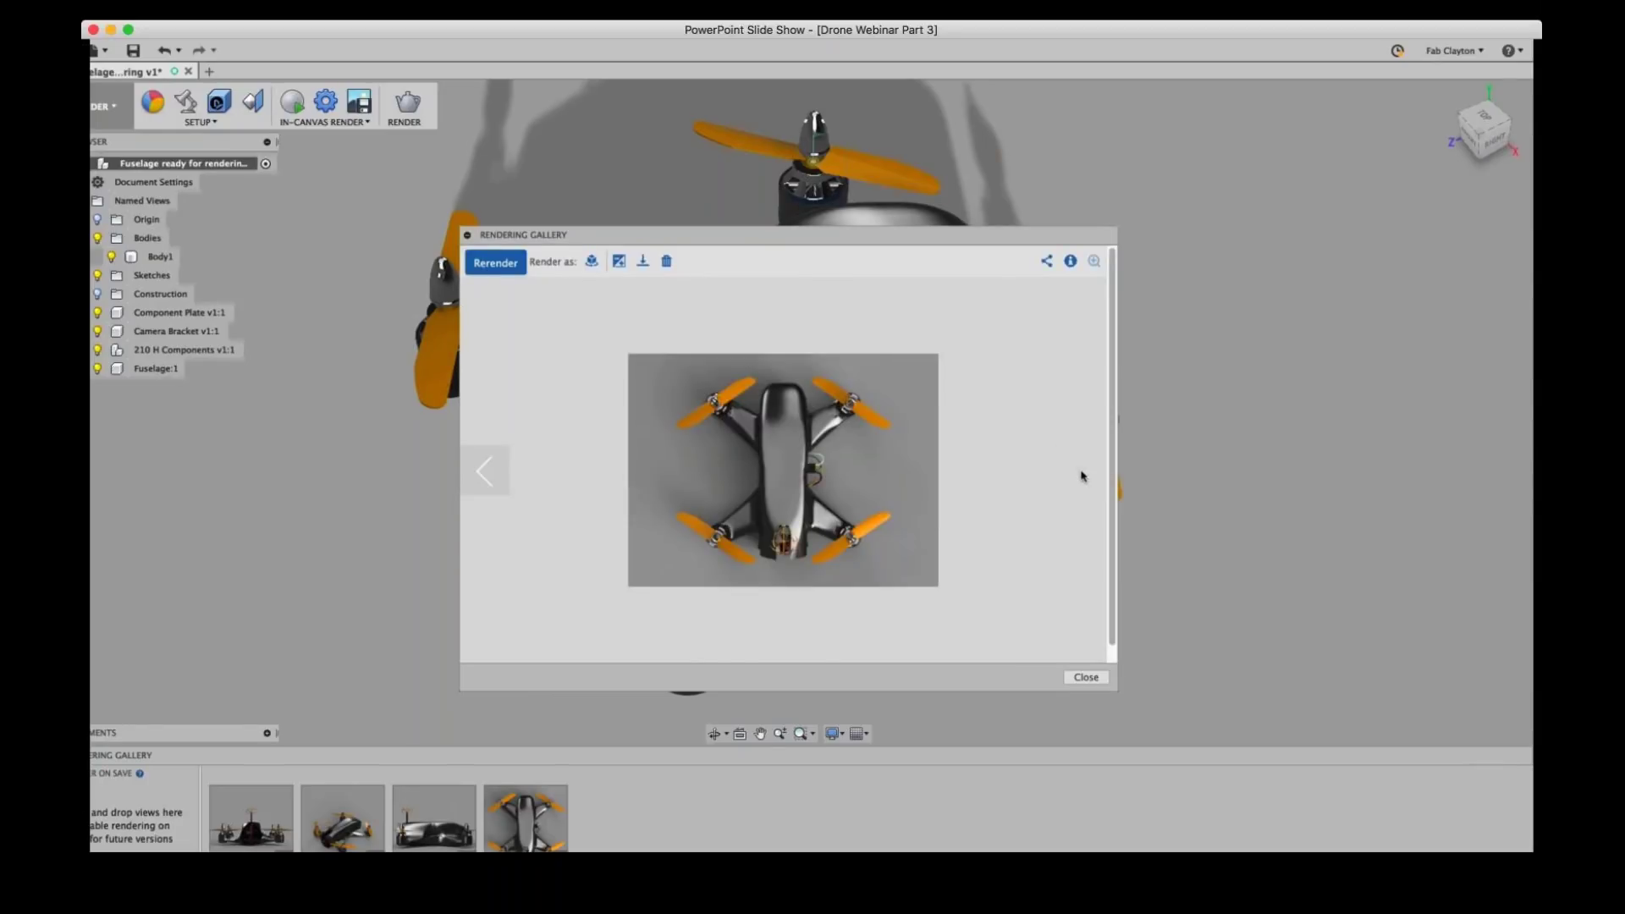
{"action": "left_click", "coordinate": [1085, 677]}
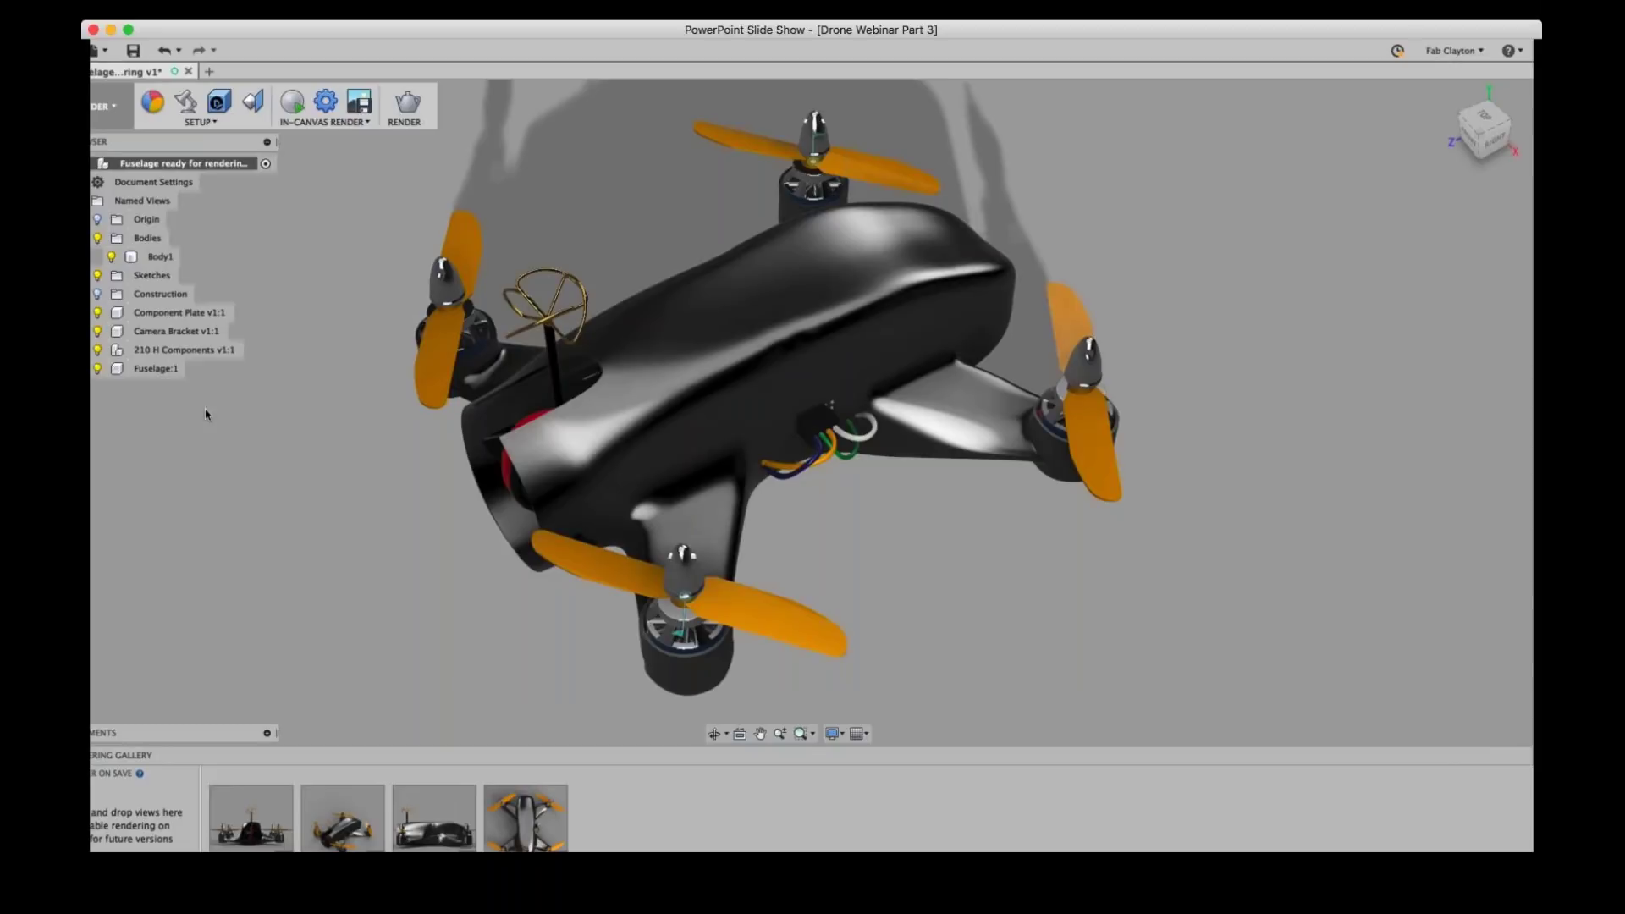
- Unassign and delete two dark Generic appearances from the appearances used in this design
{"action": "left_click", "coordinate": [150, 104]}
{"action": "left_click_drag", "start_coordinate": [1261, 177], "coordinate": [1254, 102]}
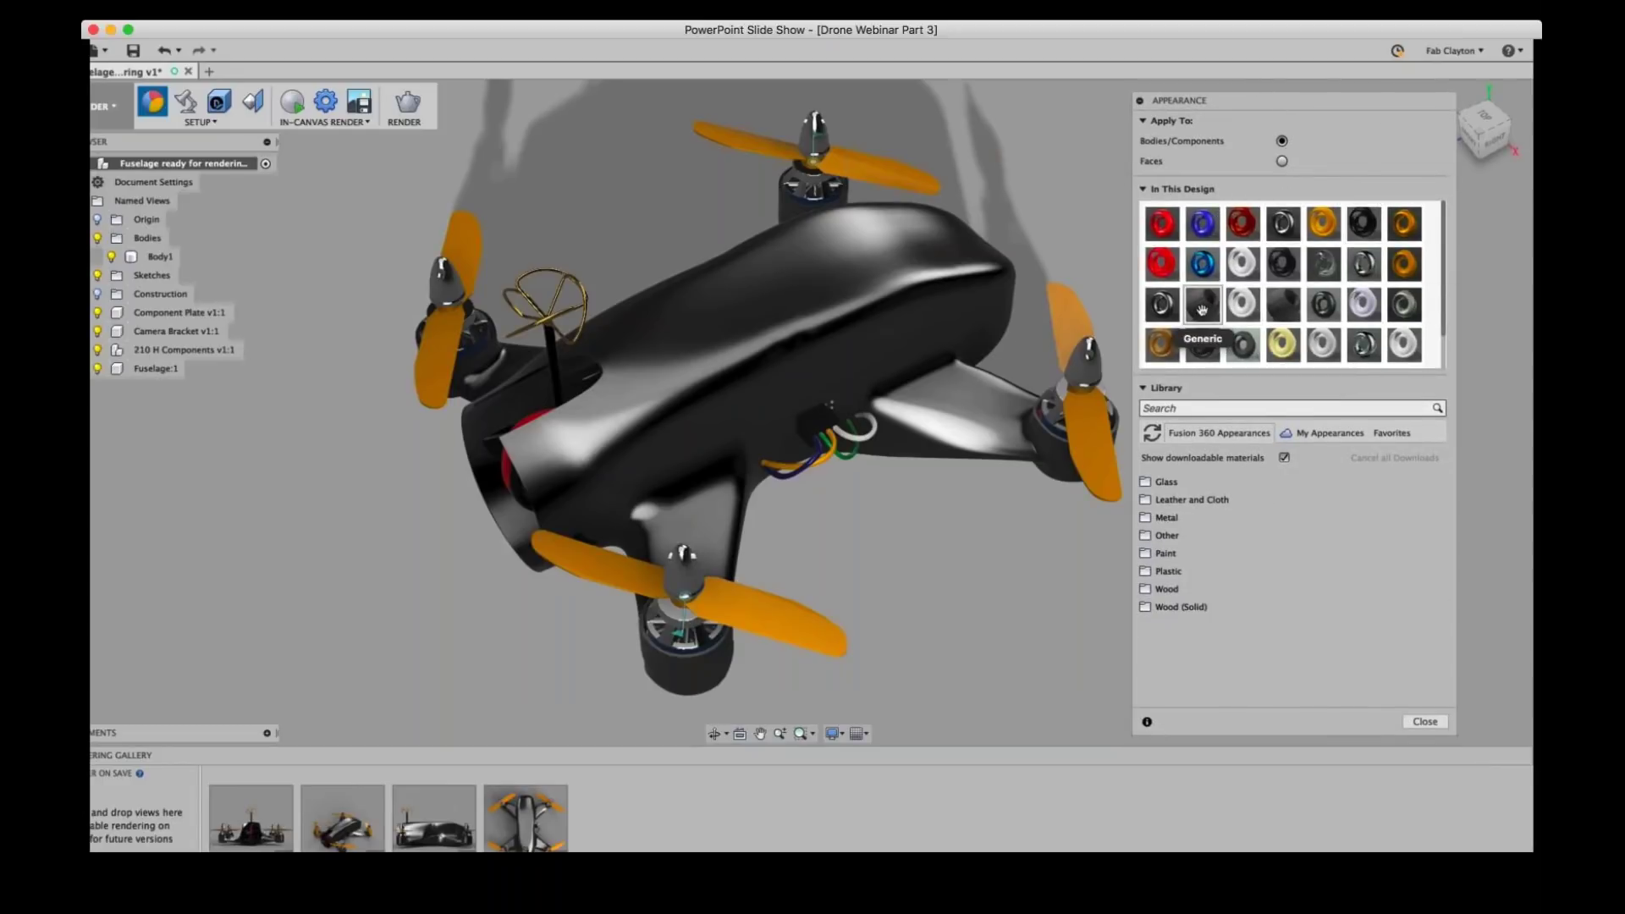
{"action": "right_click", "coordinate": [1203, 310]}
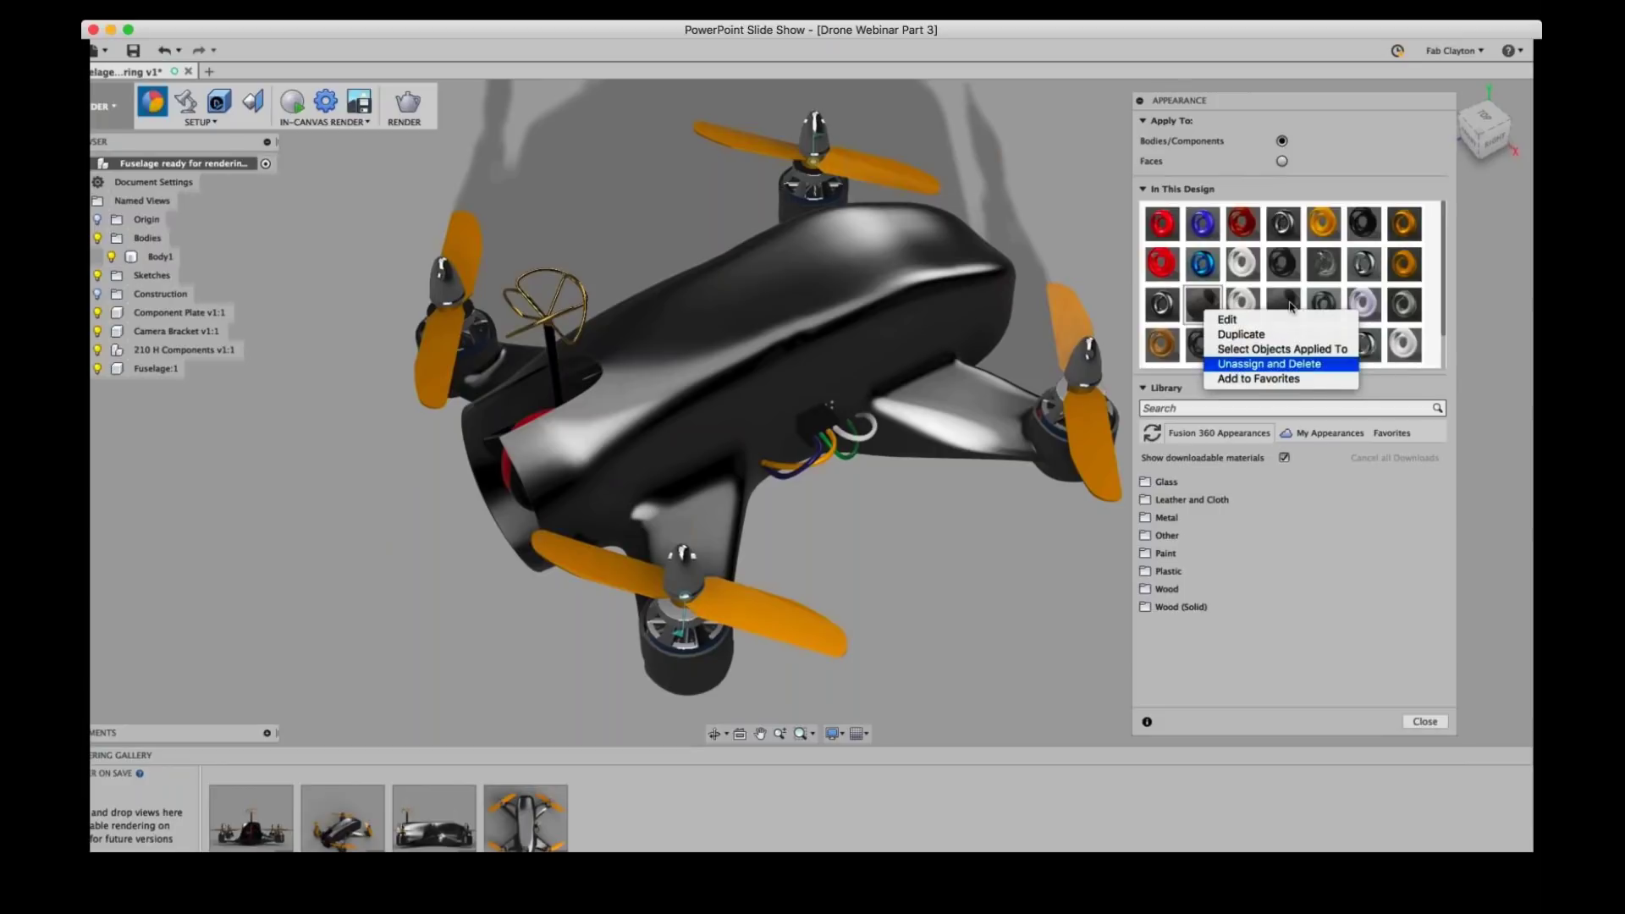
{"action": "left_click", "coordinate": [1269, 363]}
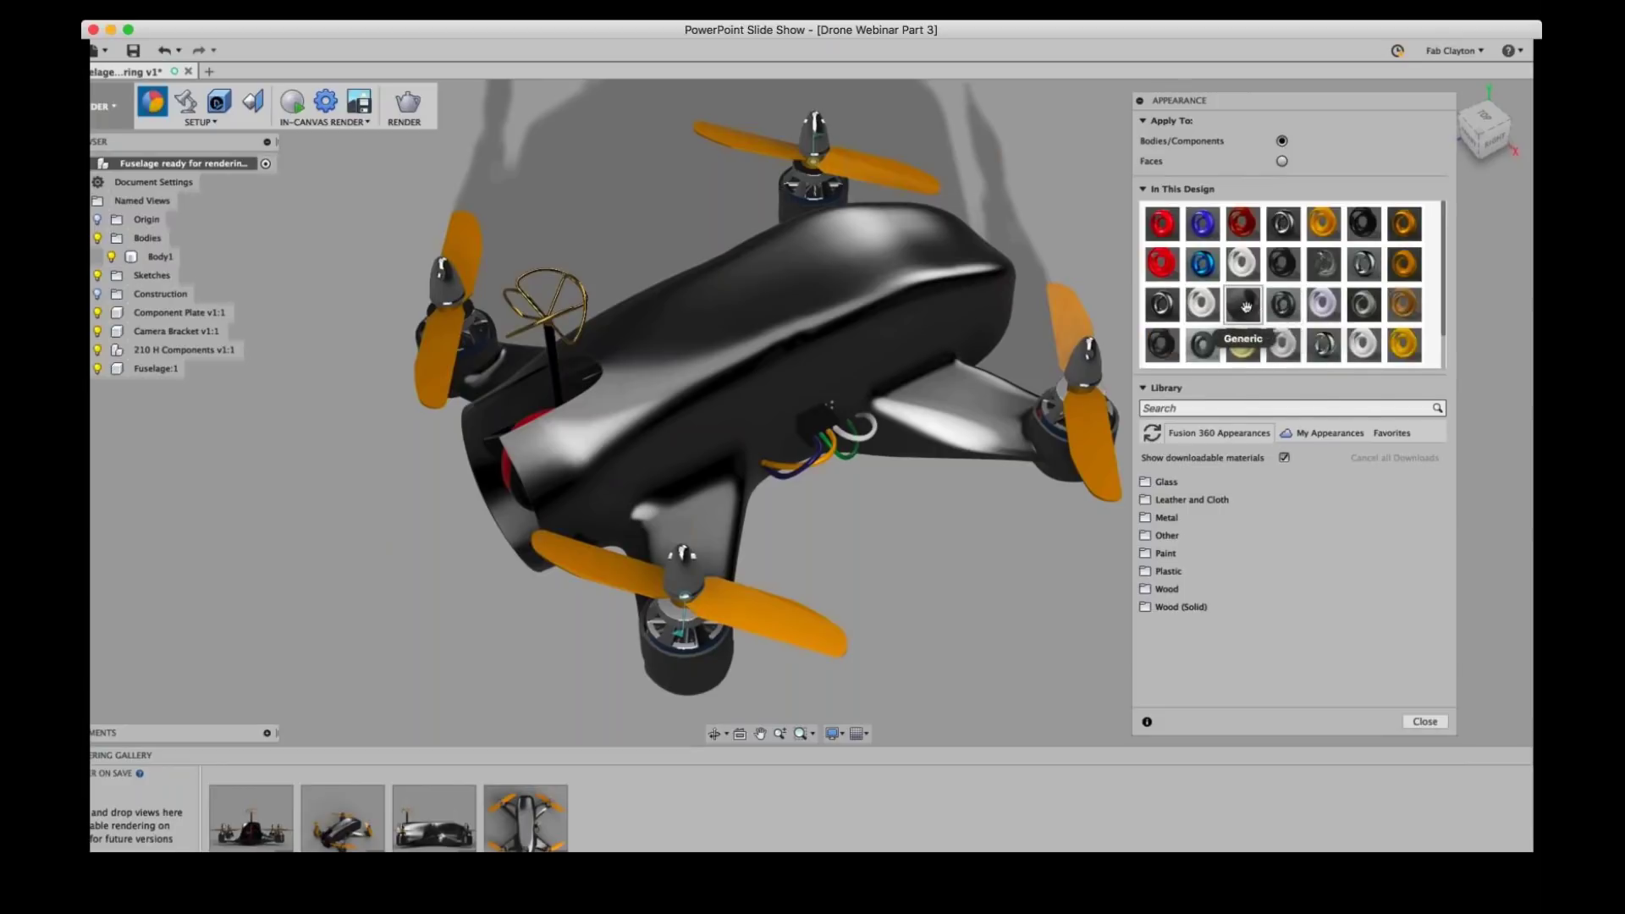
{"action": "right_click", "coordinate": [1244, 306]}
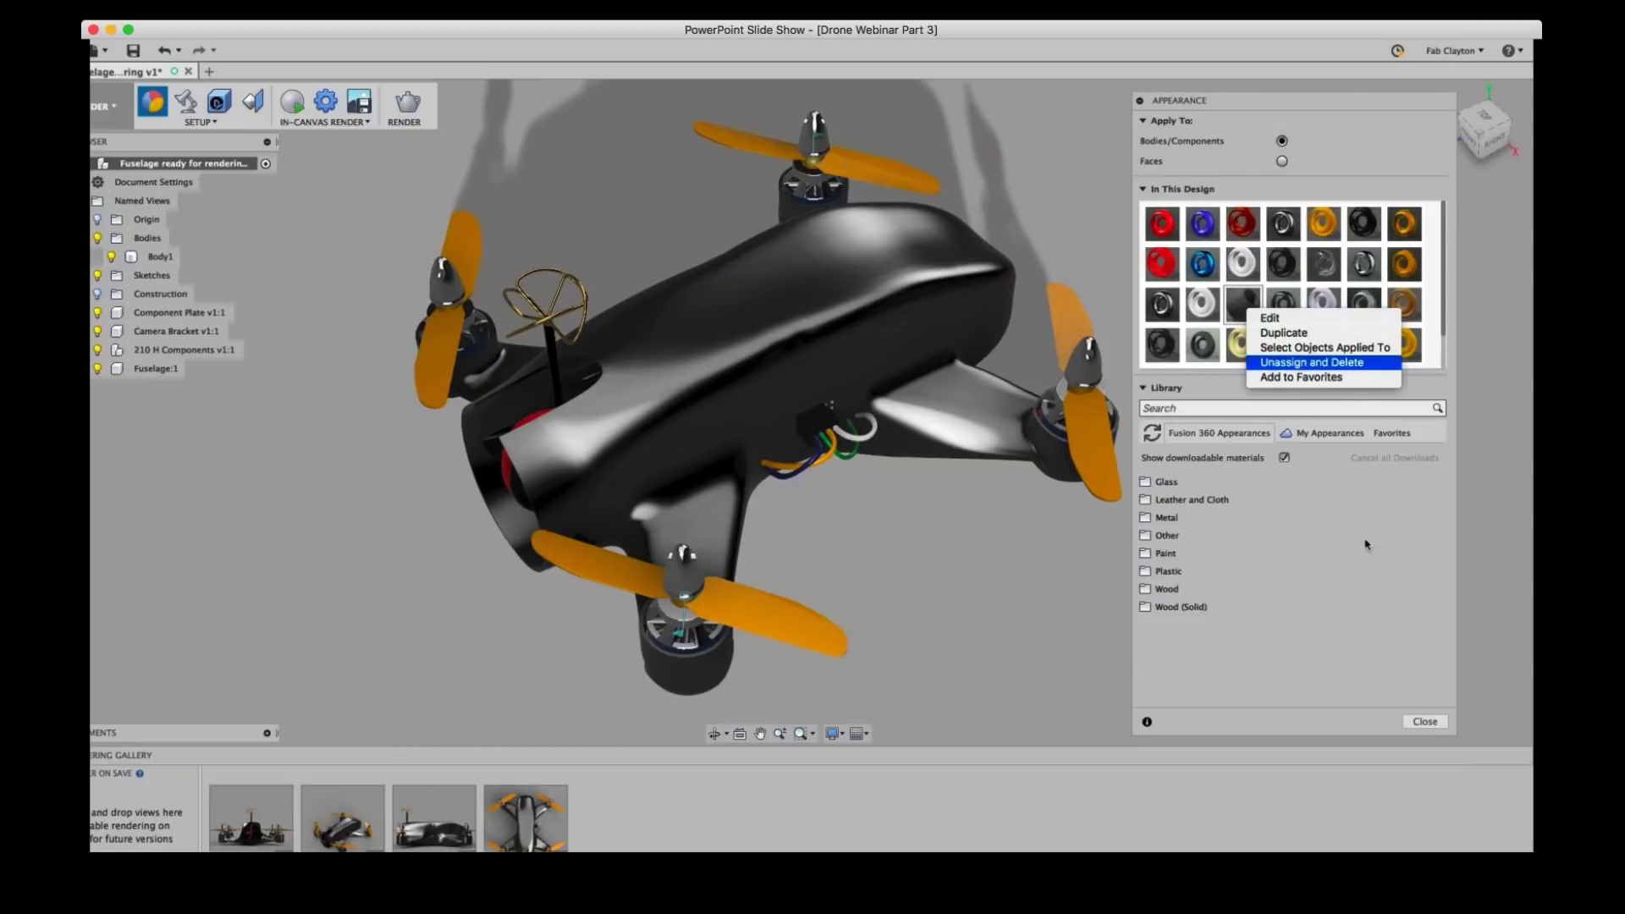
{"action": "key", "text": "Return"}
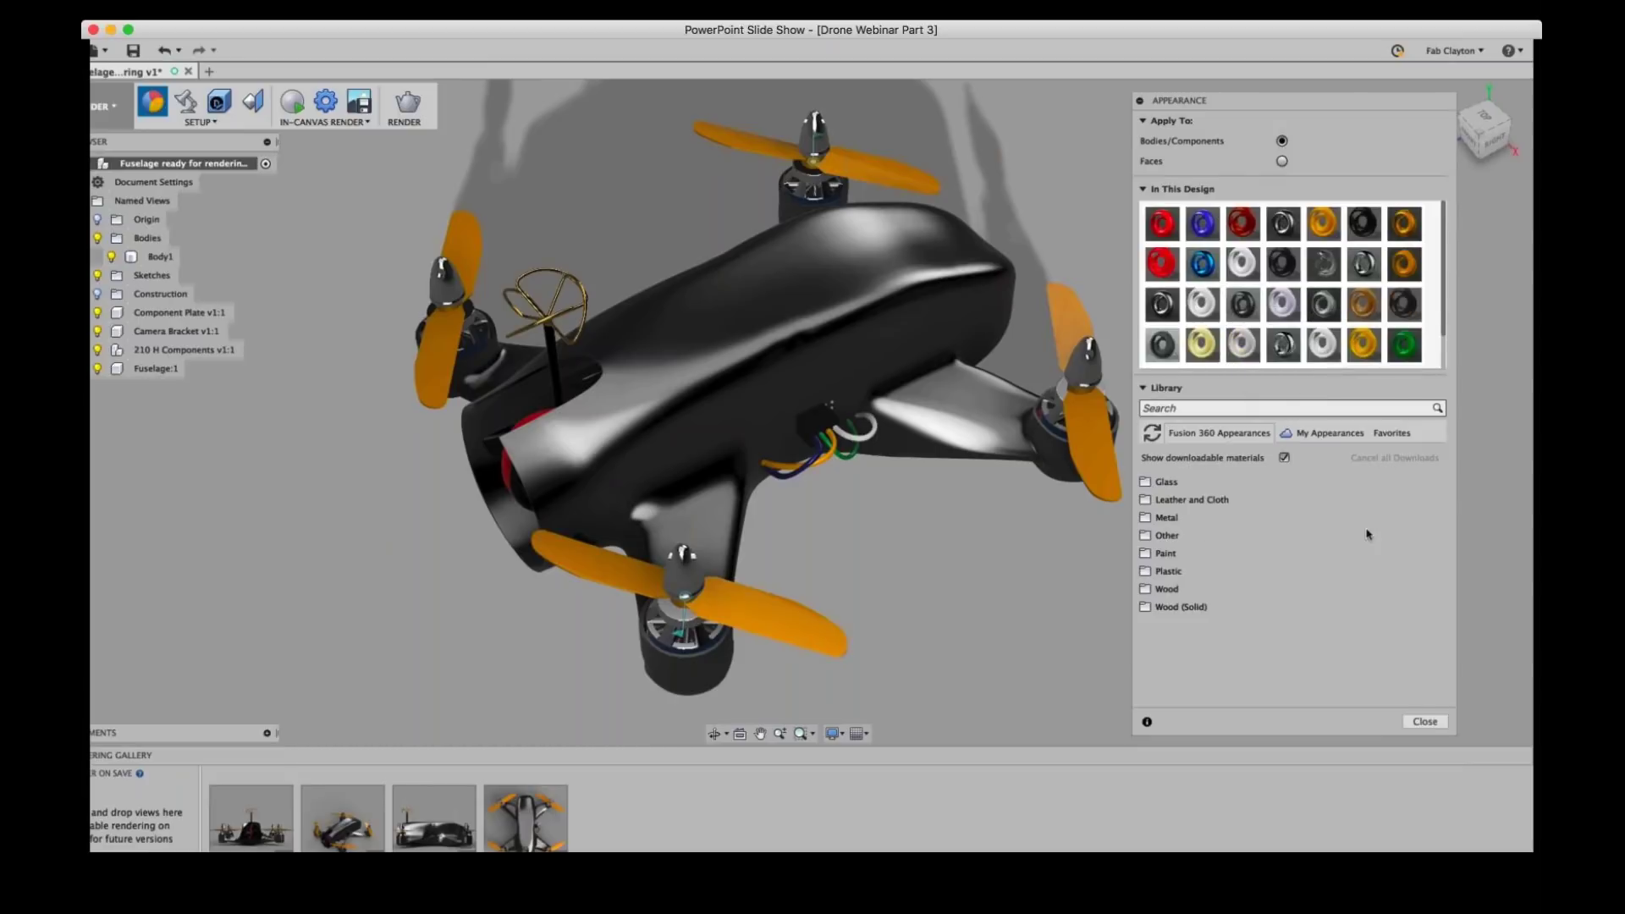
- Download Carbon Fiber - Twill from the appearance library and apply it to the fuselage body
{"action": "left_click", "coordinate": [1169, 572]}
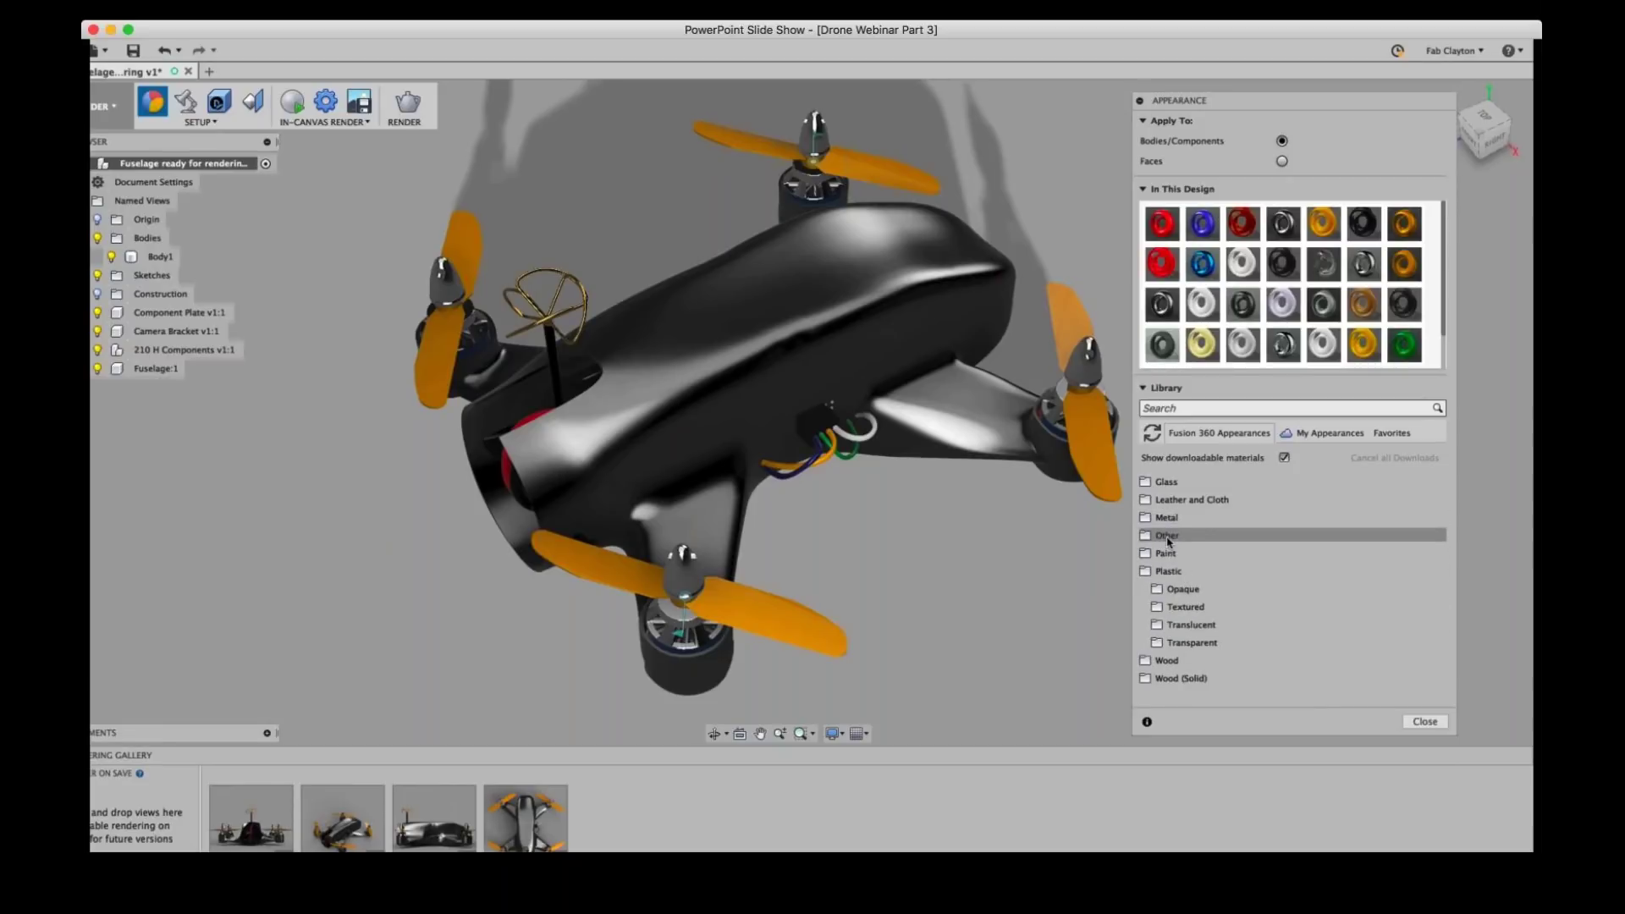
{"action": "left_click", "coordinate": [1168, 536]}
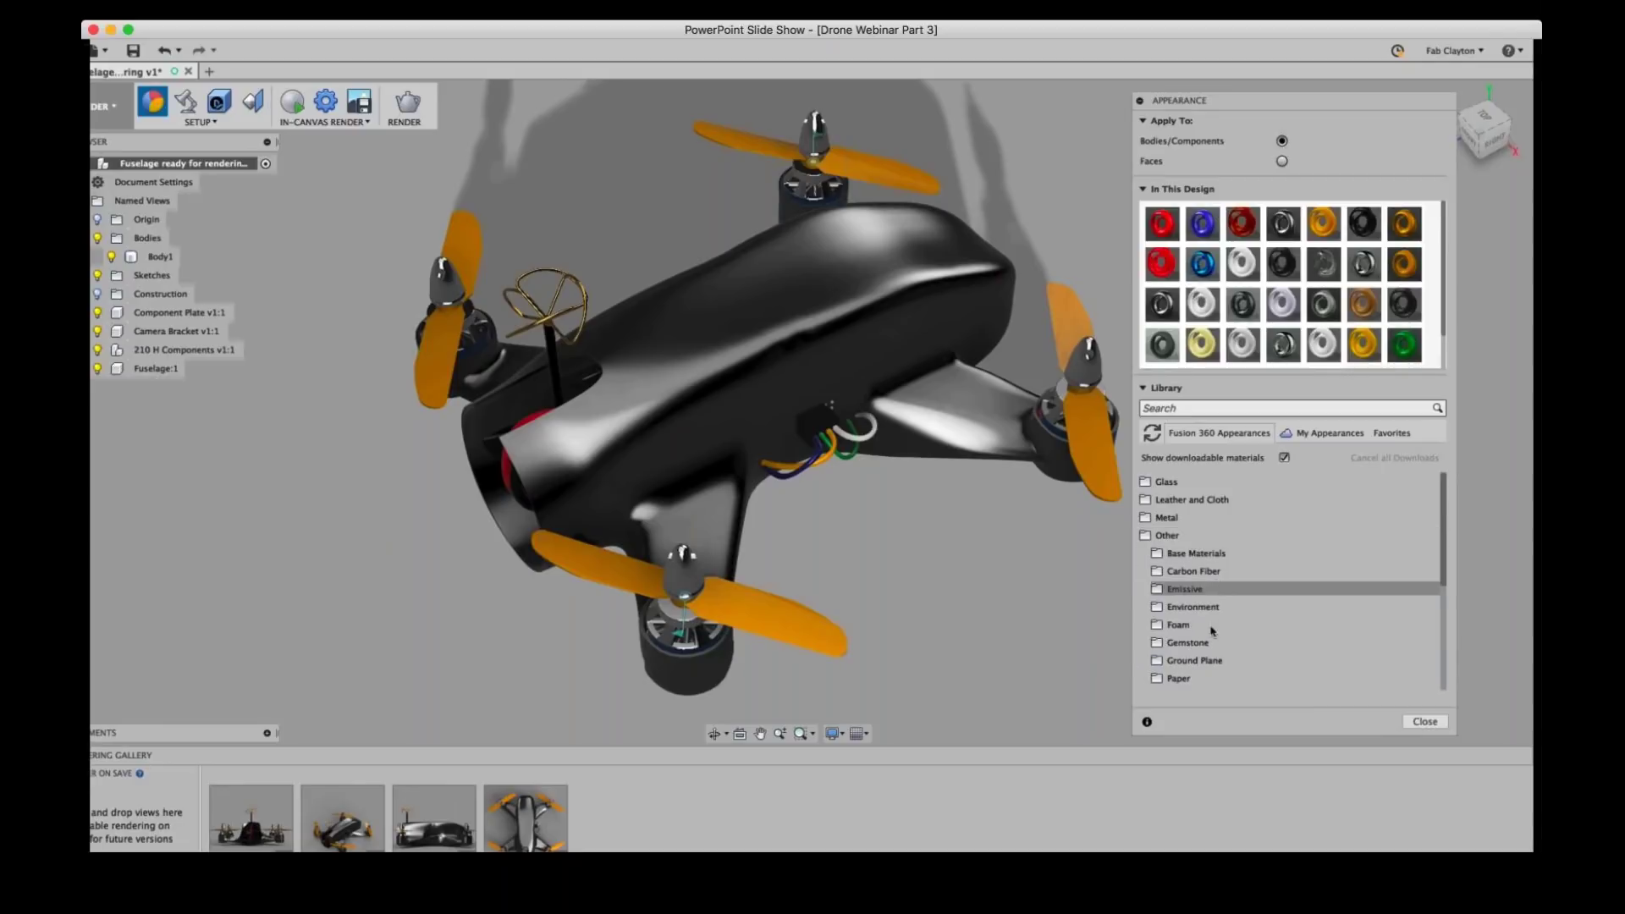
{"action": "left_click", "coordinate": [1203, 573]}
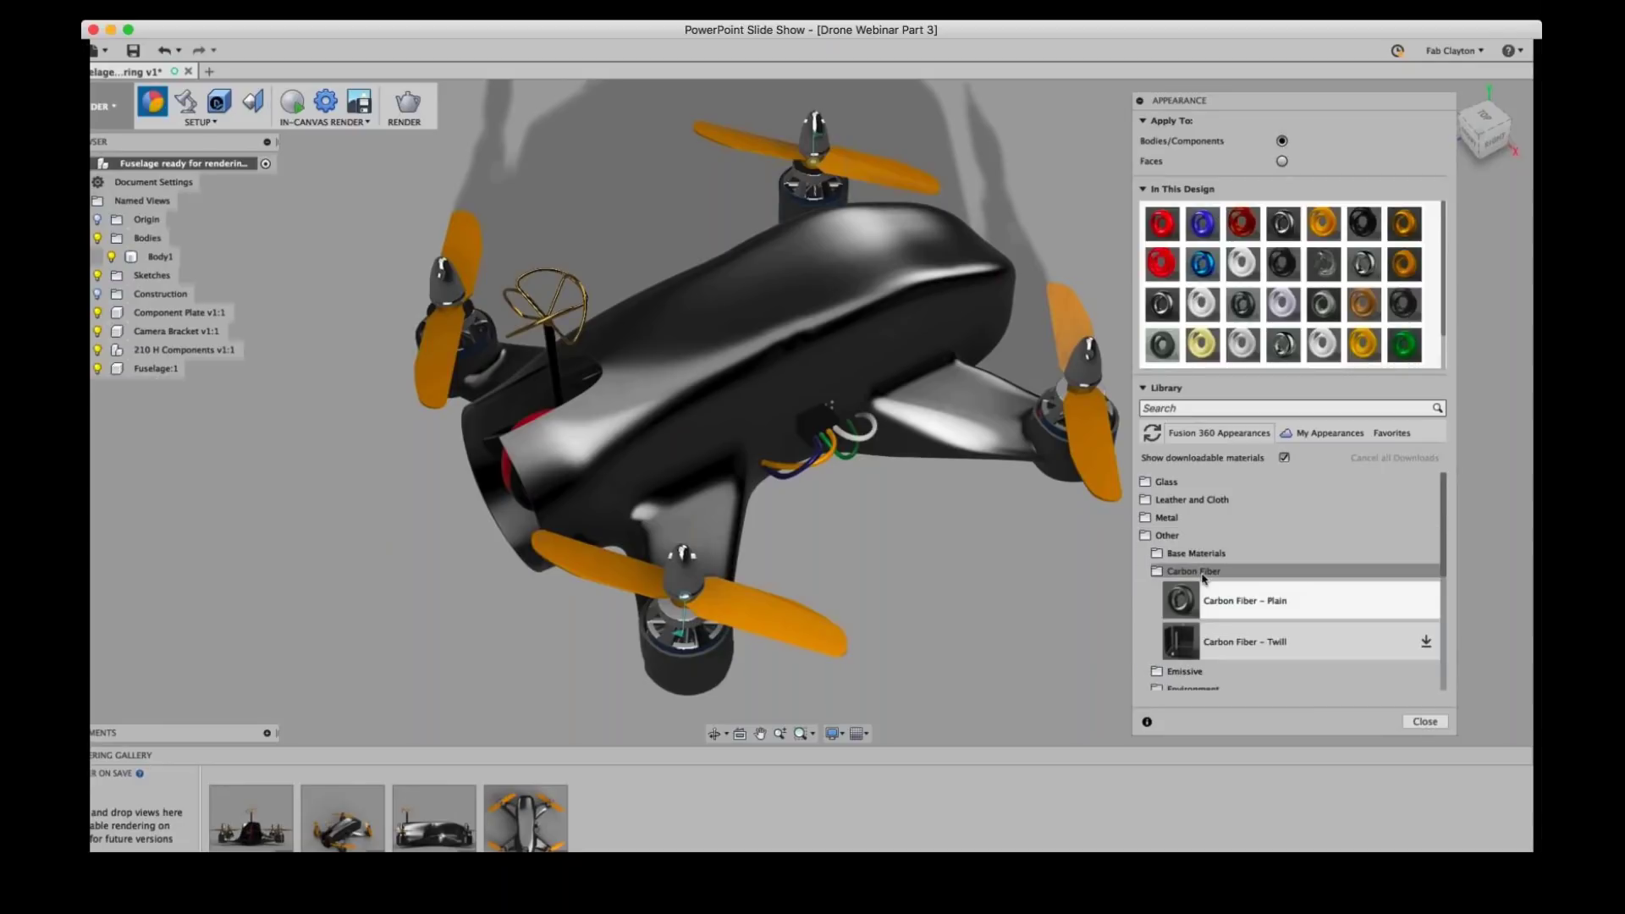
{"action": "scroll", "coordinate": [1252, 588], "scroll_direction": "up", "scroll_amount": 5}
{"action": "scroll", "coordinate": [1219, 597], "scroll_direction": "down", "scroll_amount": 6}
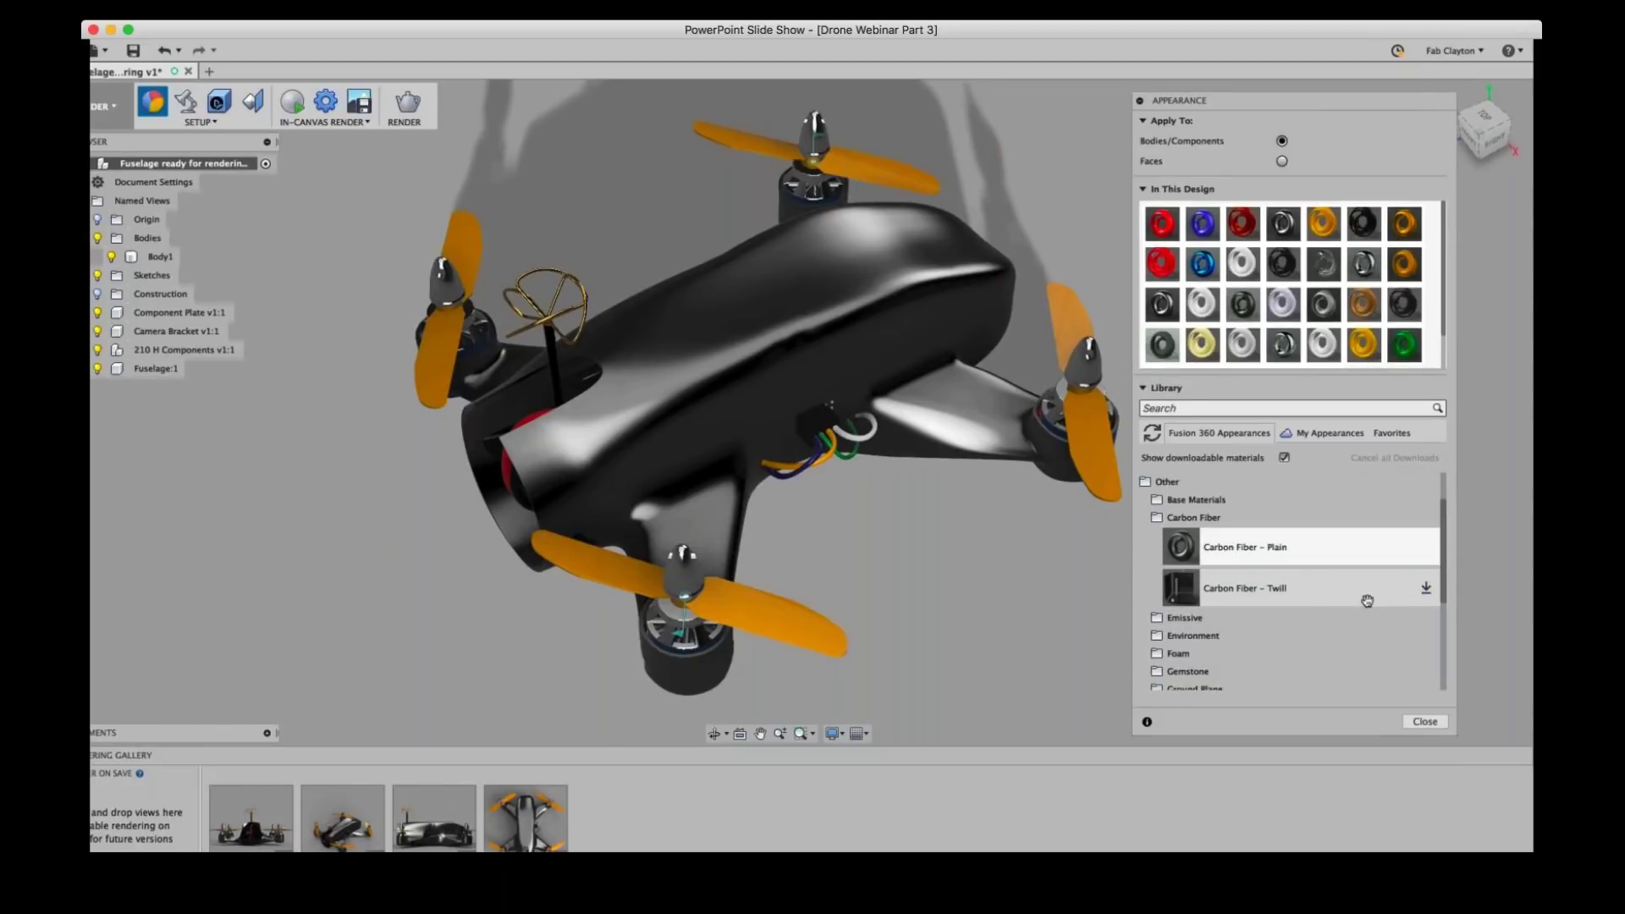
{"action": "left_click", "coordinate": [1426, 588]}
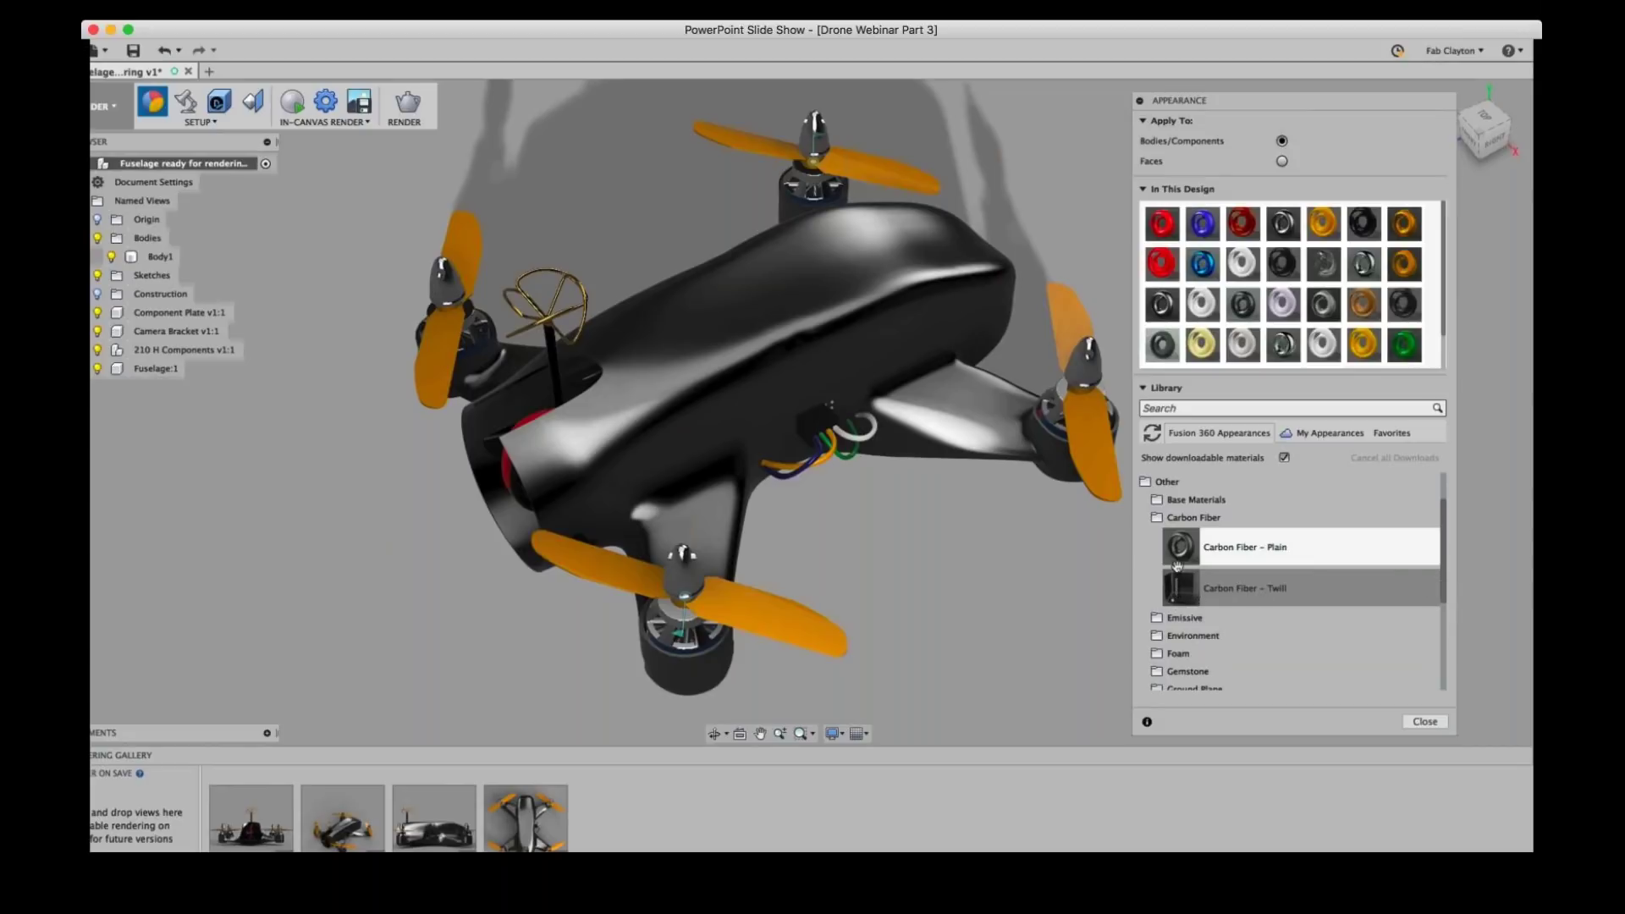
{"action": "left_click_drag", "start_coordinate": [1182, 587], "coordinate": [855, 359]}
{"action": "left_click_drag", "start_coordinate": [855, 299], "coordinate": [856, 298]}
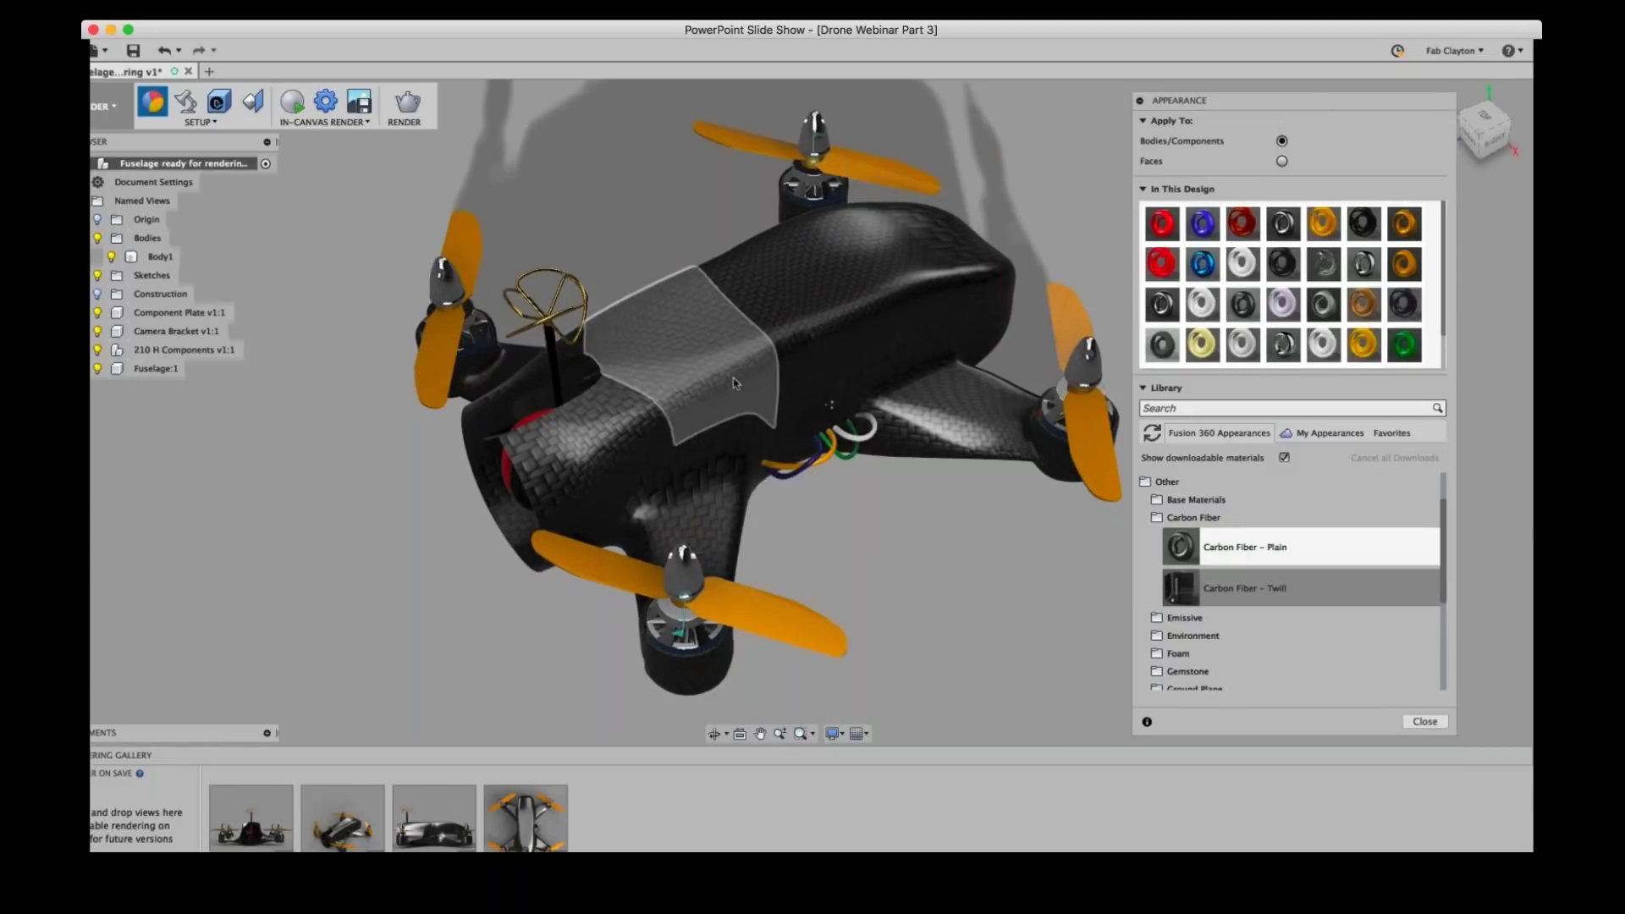
- Apply the opaque Plastic - Glossy (Blue) library appearance to the whole fuselage body
{"action": "left_click", "coordinate": [1157, 519]}
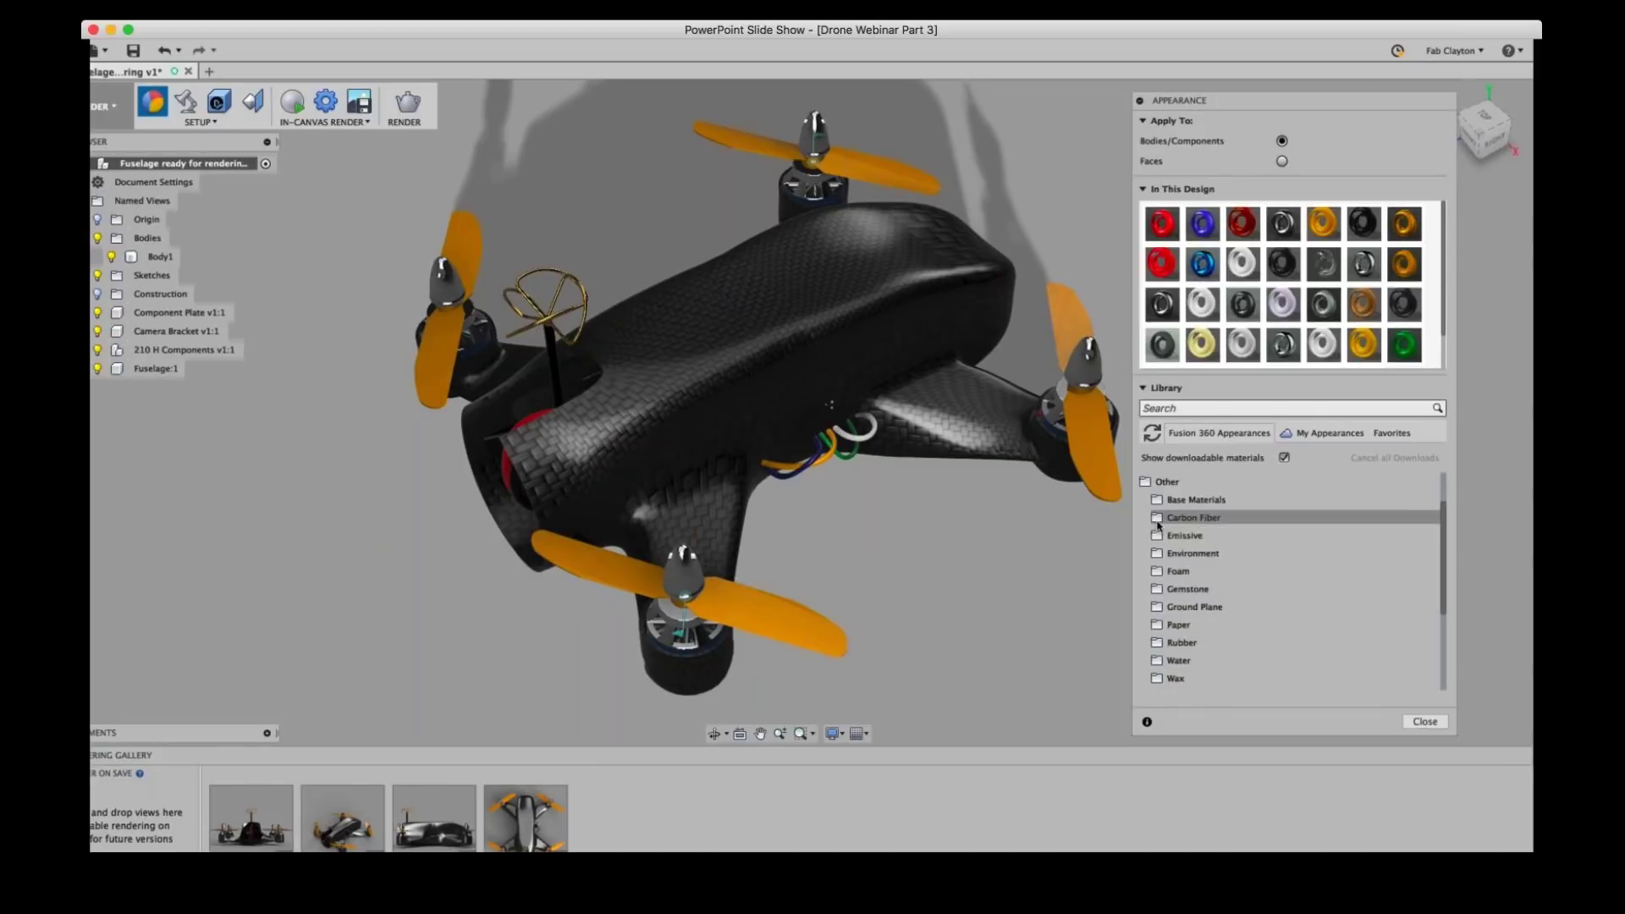
{"action": "left_click", "coordinate": [1150, 482]}
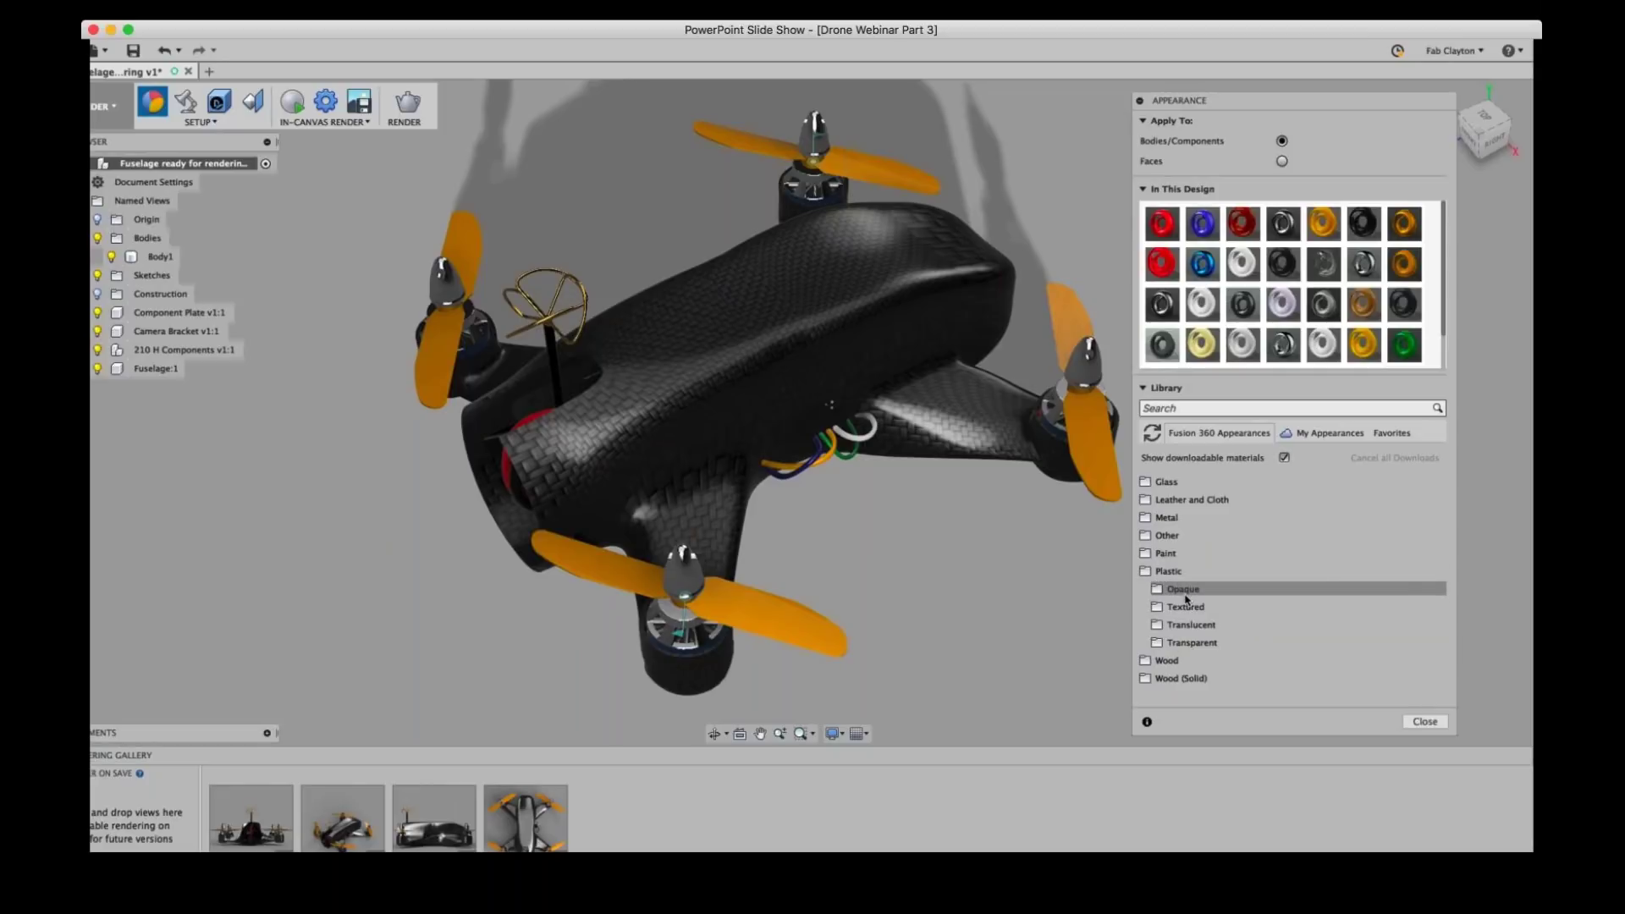
{"action": "left_click", "coordinate": [1174, 592]}
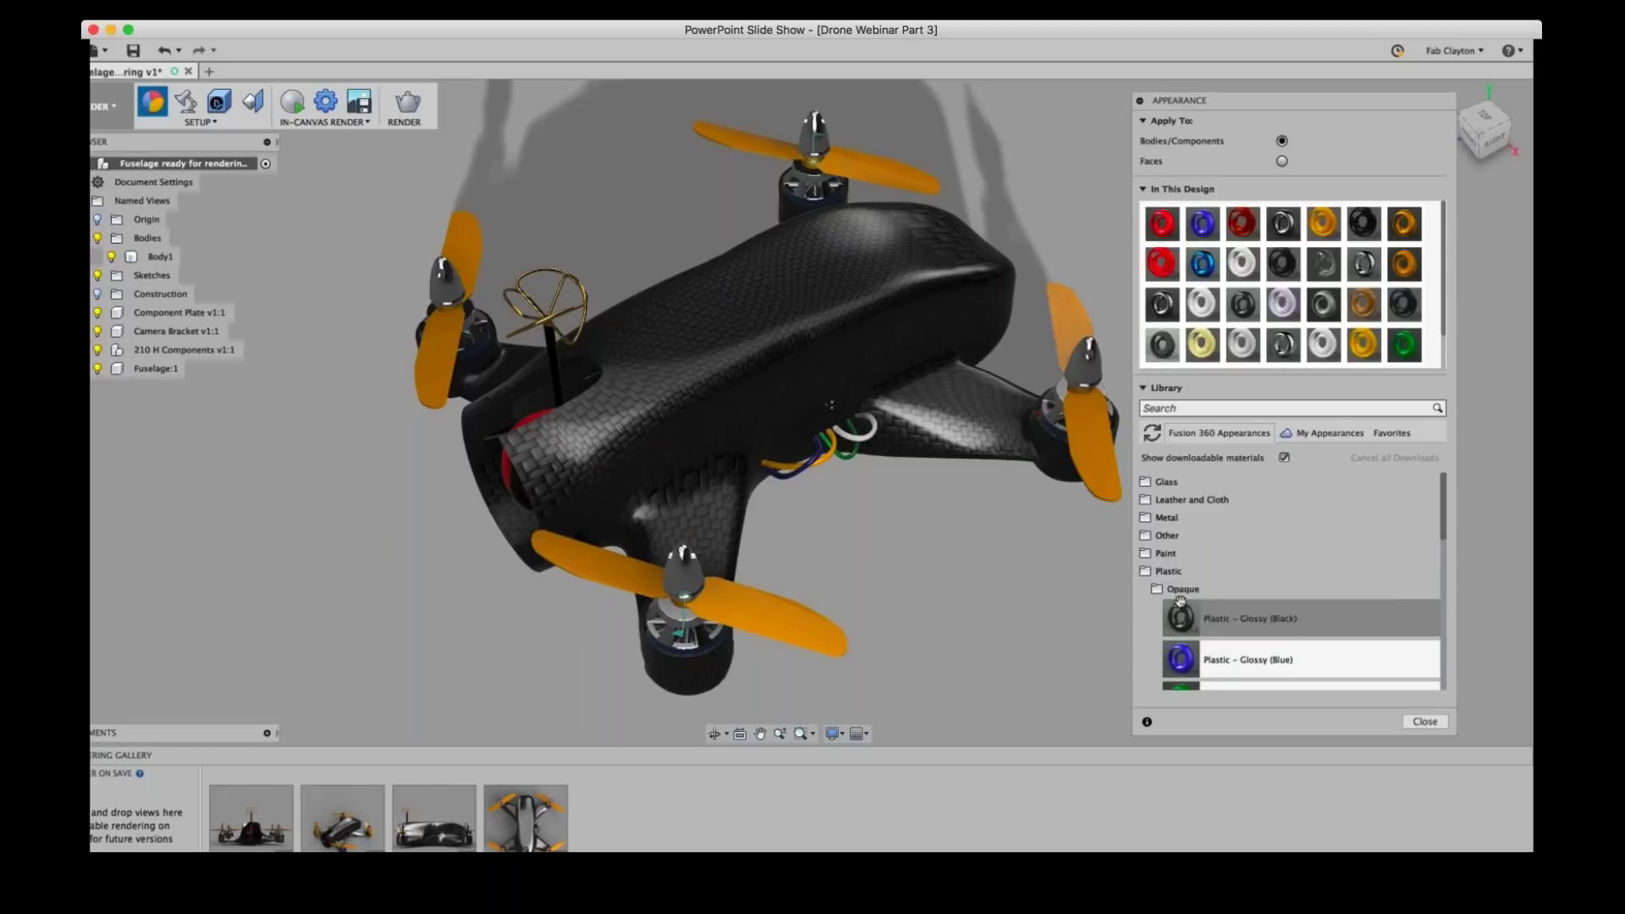
{"action": "scroll", "coordinate": [1197, 573], "scroll_direction": "down", "scroll_amount": 5}
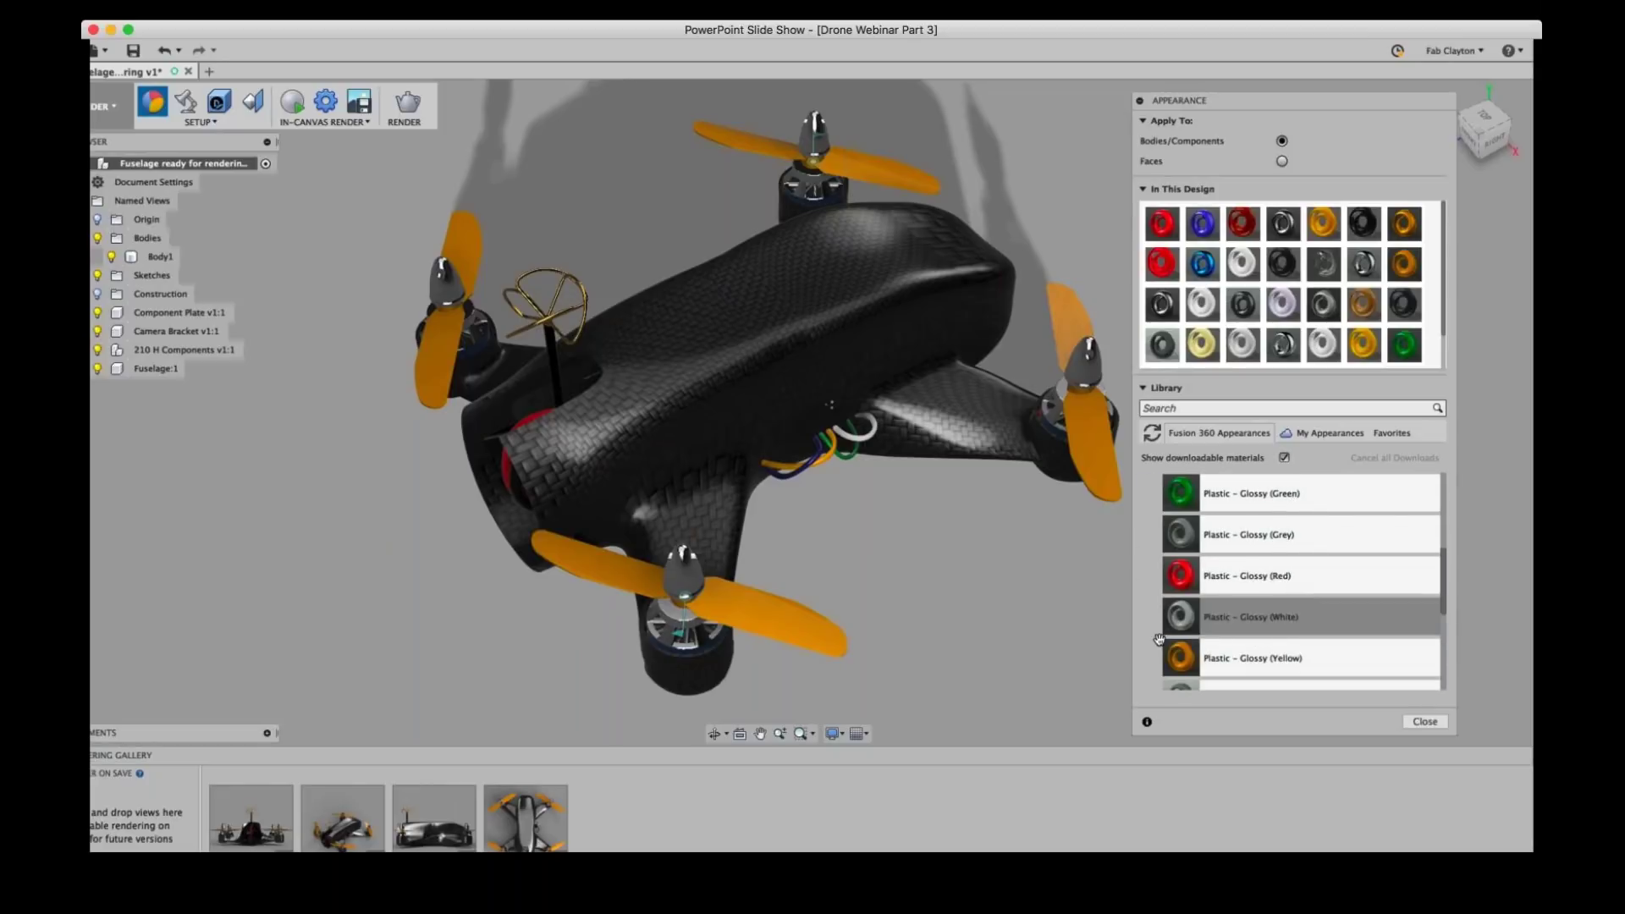
{"action": "scroll", "coordinate": [1260, 615], "scroll_direction": "down", "scroll_amount": 5}
{"action": "scroll", "coordinate": [1264, 584], "scroll_direction": "up", "scroll_amount": 5}
{"action": "scroll", "coordinate": [1261, 561], "scroll_direction": "down", "scroll_amount": 5}
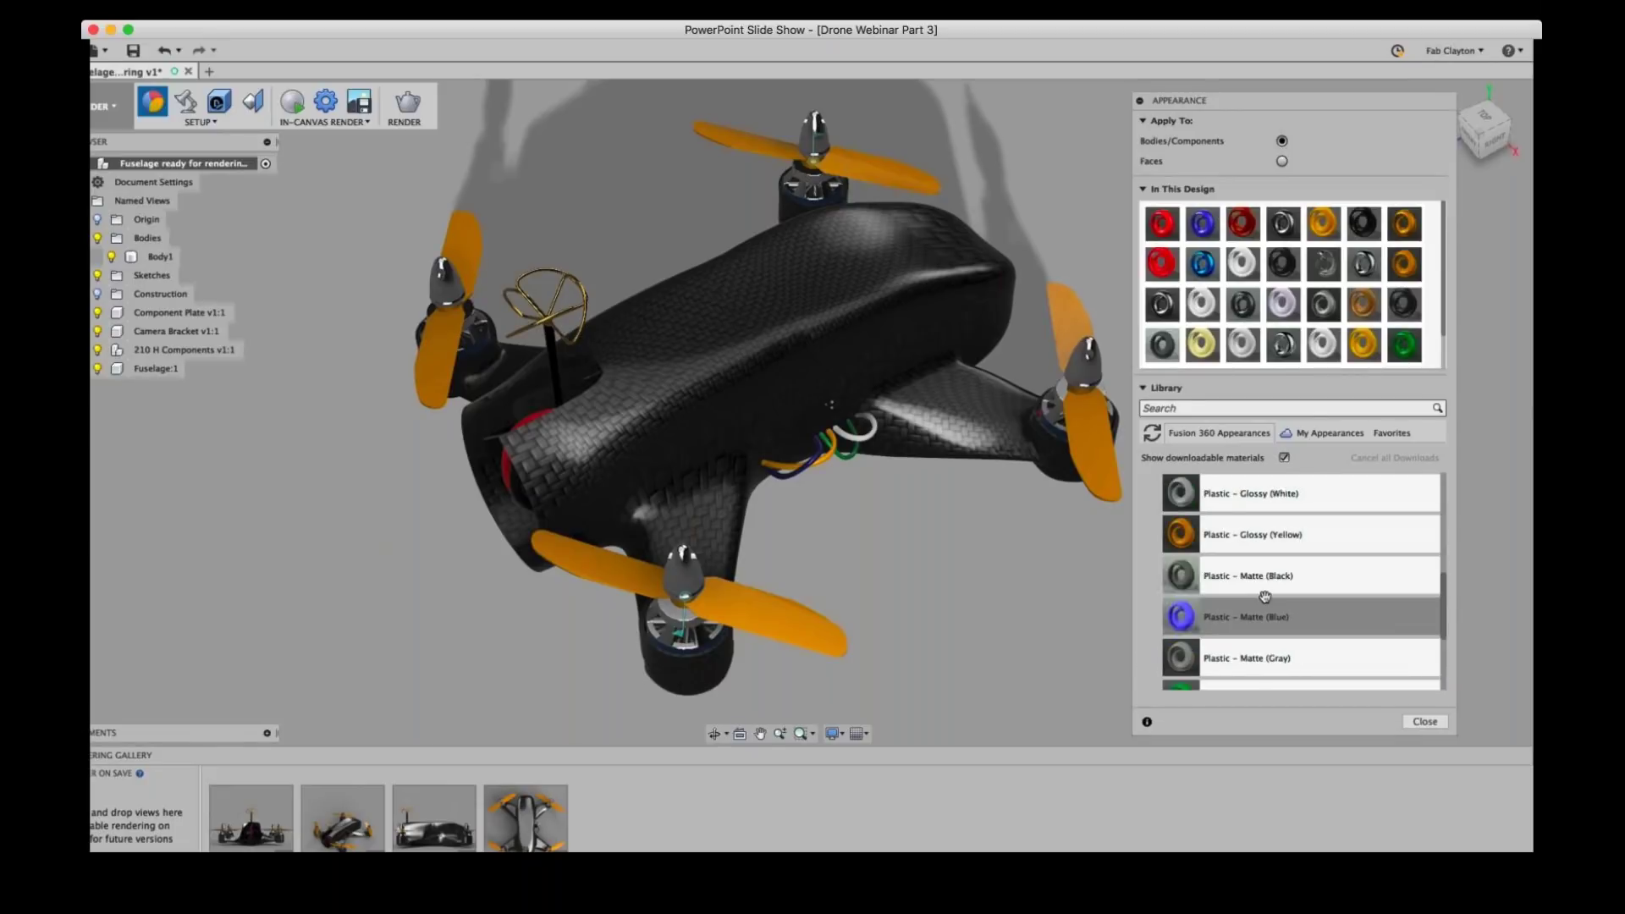
{"action": "scroll", "coordinate": [1251, 533], "scroll_direction": "up", "scroll_amount": 5}
{"action": "scroll", "coordinate": [1253, 554], "scroll_direction": "up", "scroll_amount": 3}
{"action": "left_click_drag", "start_coordinate": [1257, 606], "coordinate": [806, 332]}
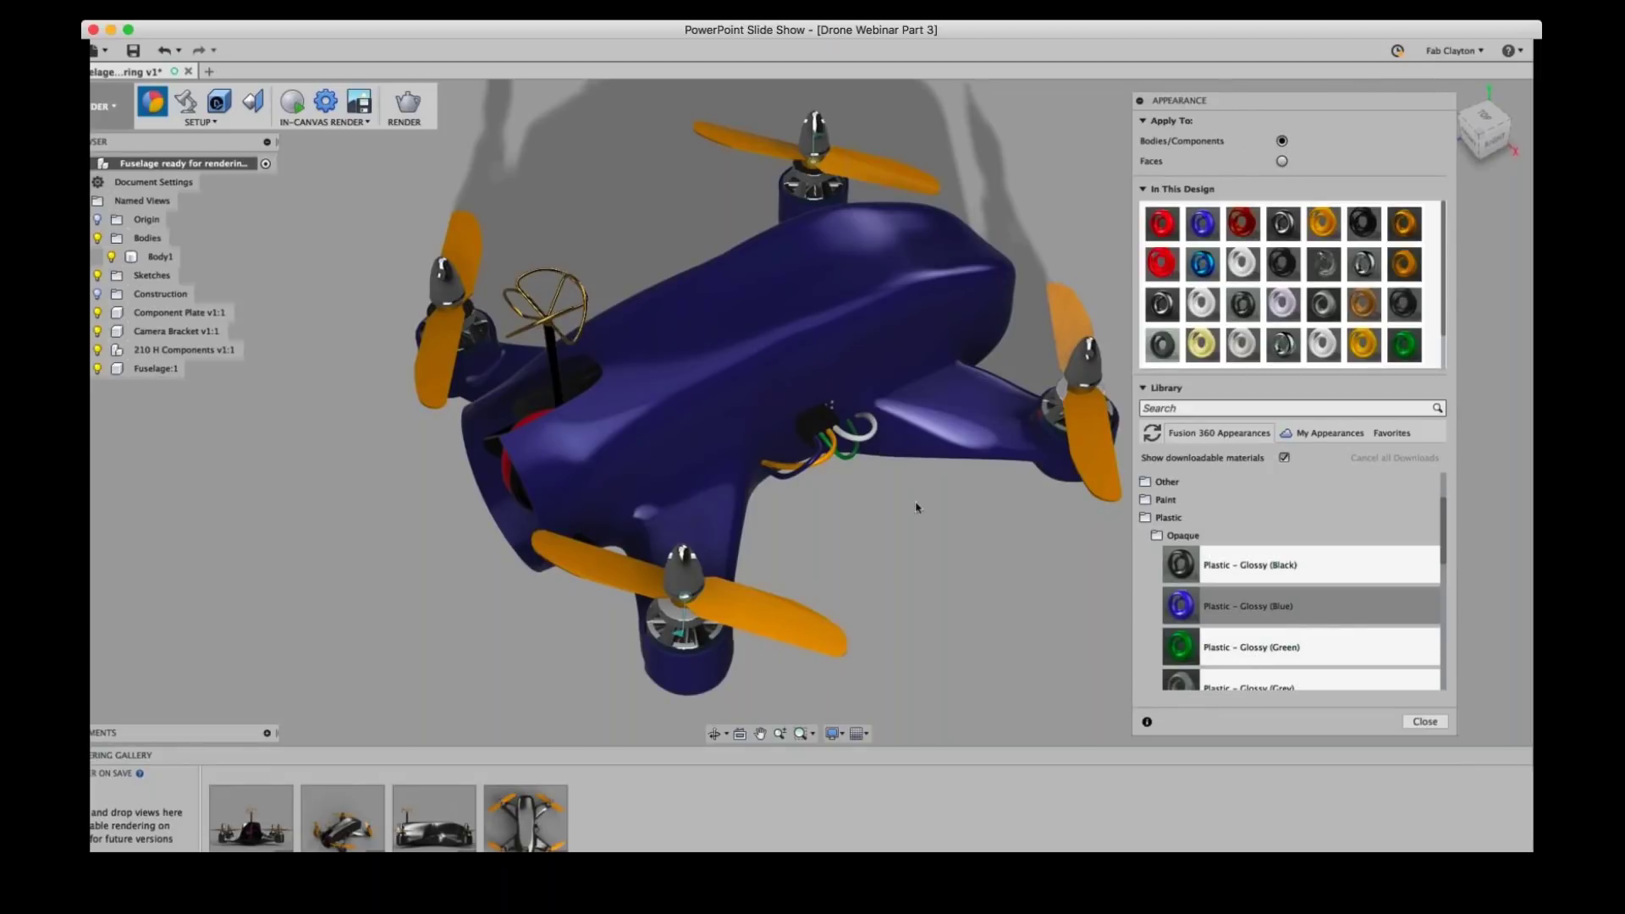
- Switch the appearance target to faces and apply Plastic - Glossy (Yellow) to the fuselage's upper nose face
{"action": "middle_click_drag", "start_coordinate": [924, 520], "coordinate": [592, 487], "text": "shift"}
{"action": "left_click", "coordinate": [1282, 161]}
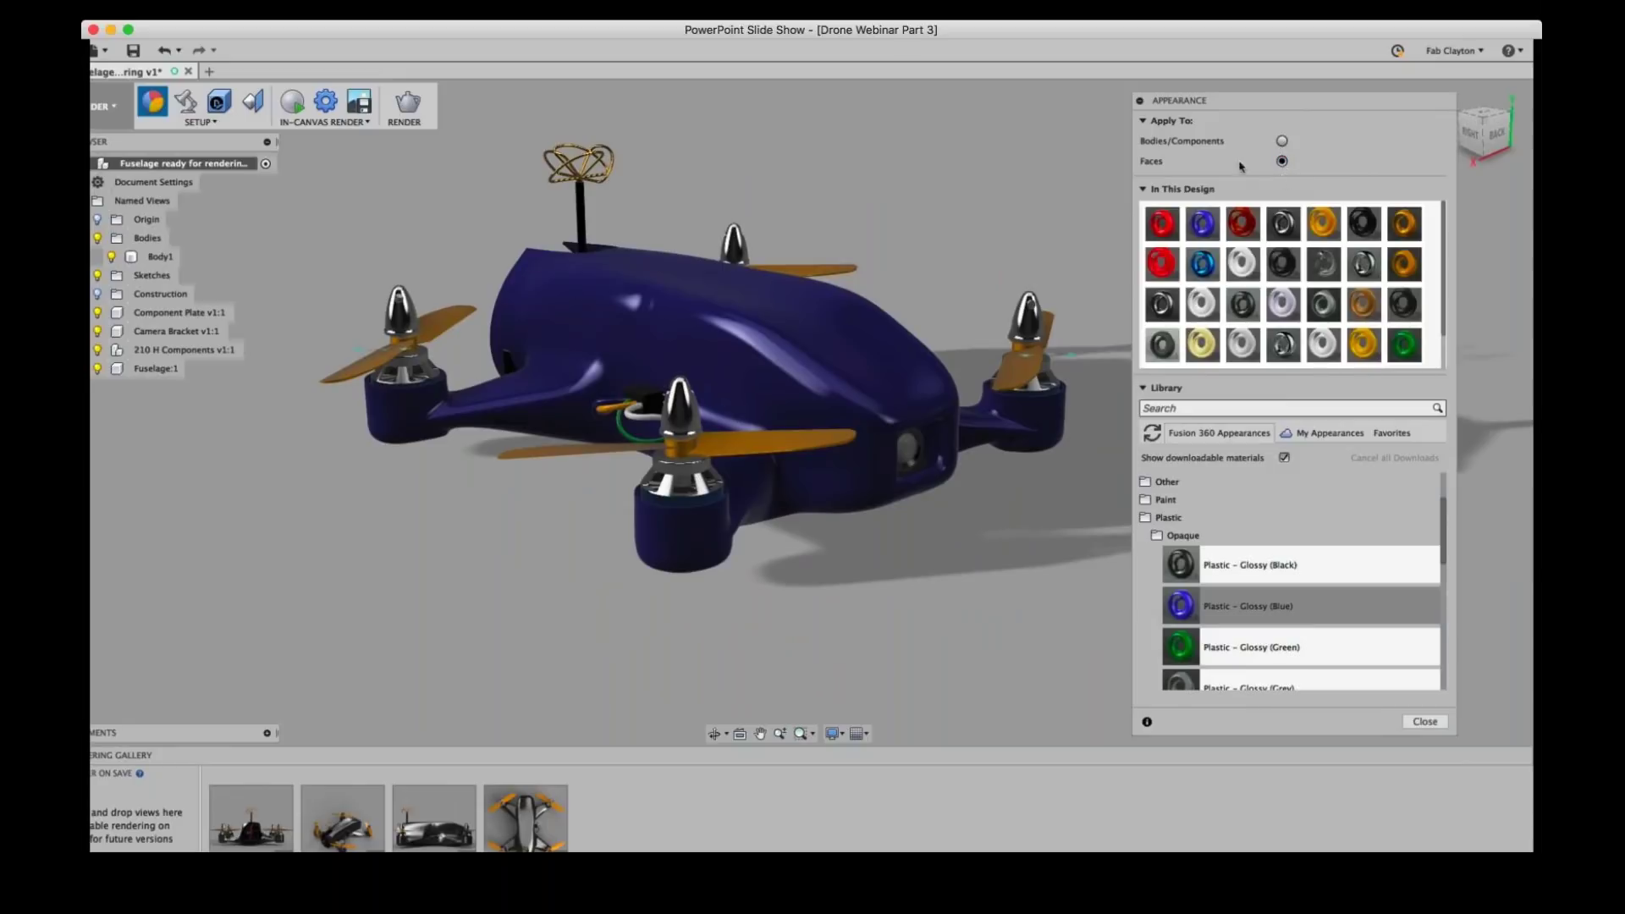
{"action": "left_click", "coordinate": [881, 391]}
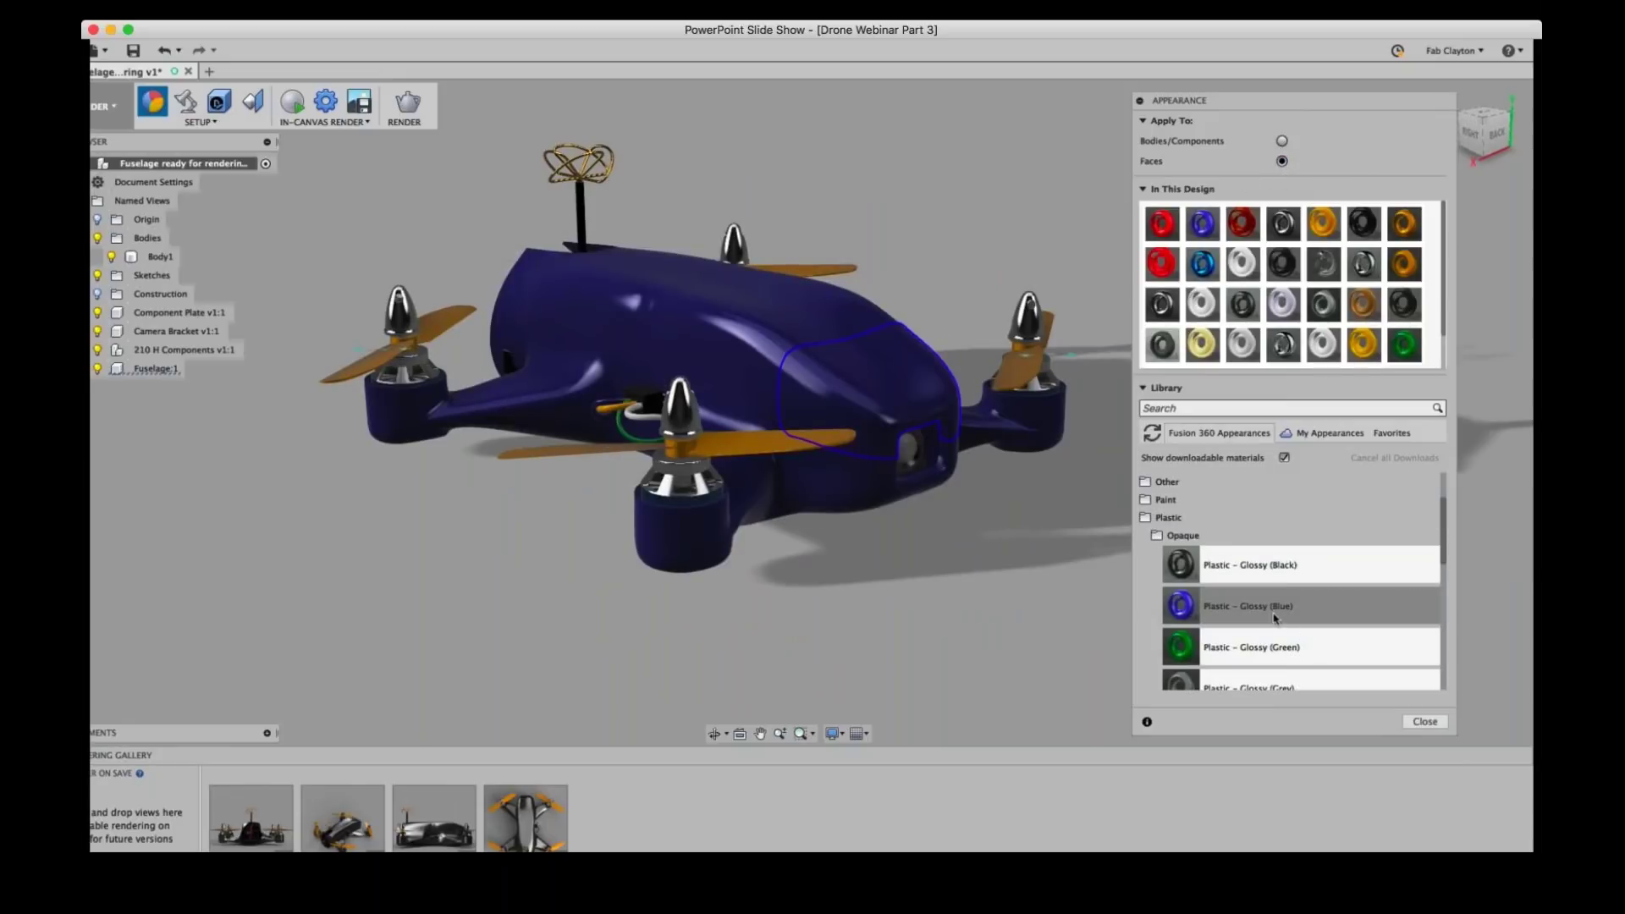
{"action": "scroll", "coordinate": [1269, 643], "scroll_direction": "down", "scroll_amount": 5}
{"action": "left_click_drag", "start_coordinate": [1244, 540], "coordinate": [876, 374]}
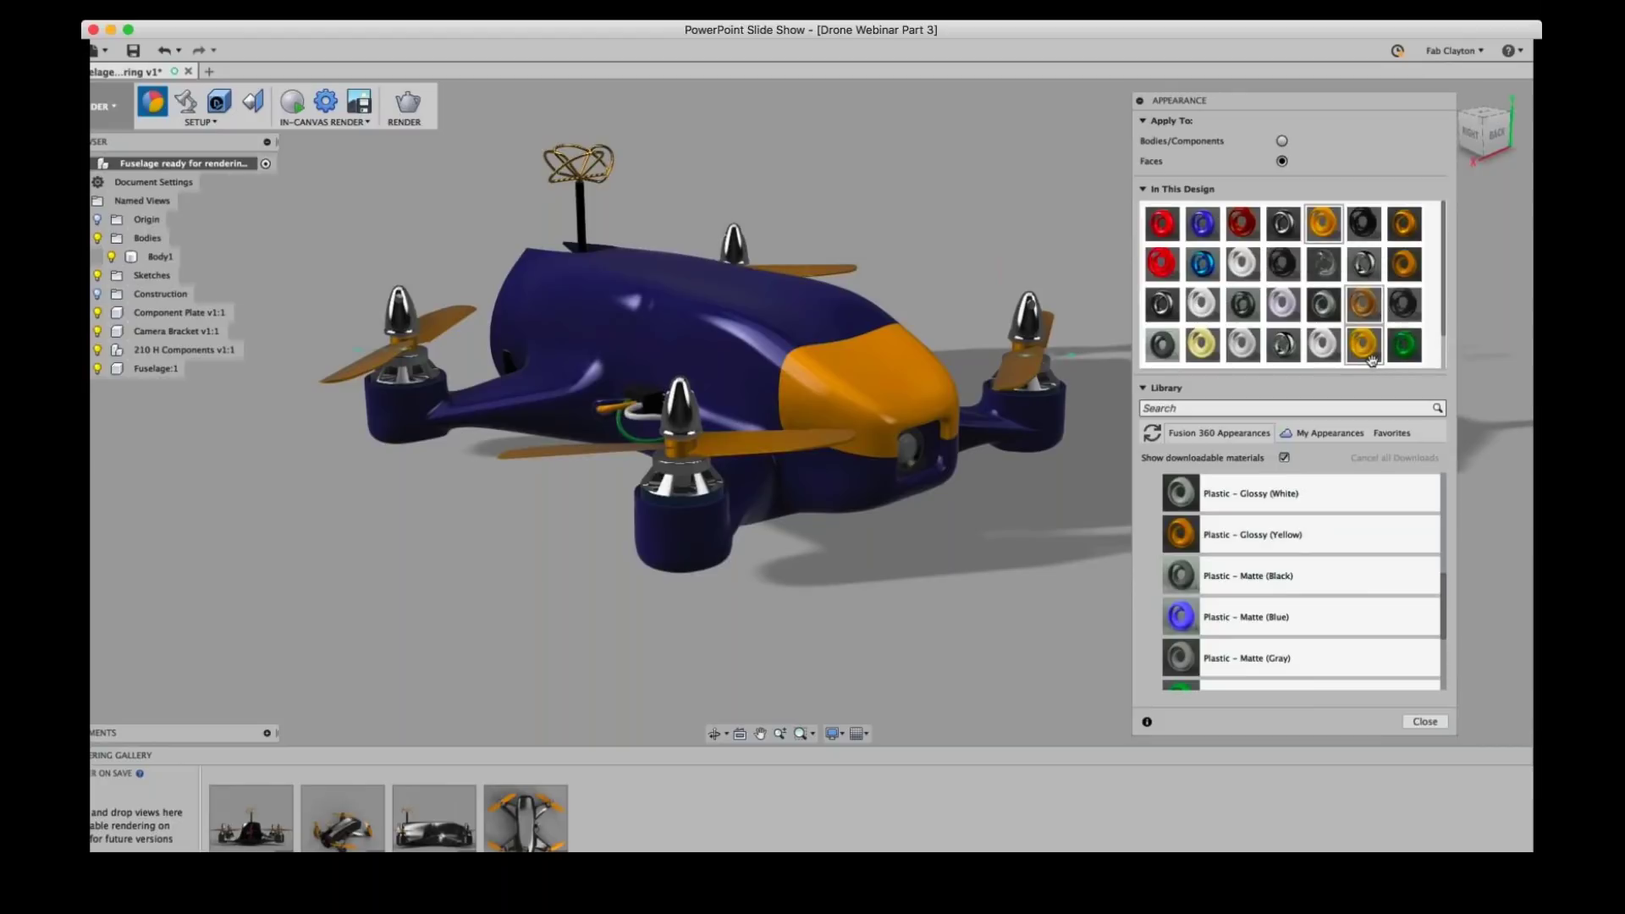
- Recolour this design's Plastic - Glossy (Yellow) appearance to RGB 34, 233, 177 and rename it Plastic - Glossy (Aqua)
{"action": "double_click", "coordinate": [1403, 269]}
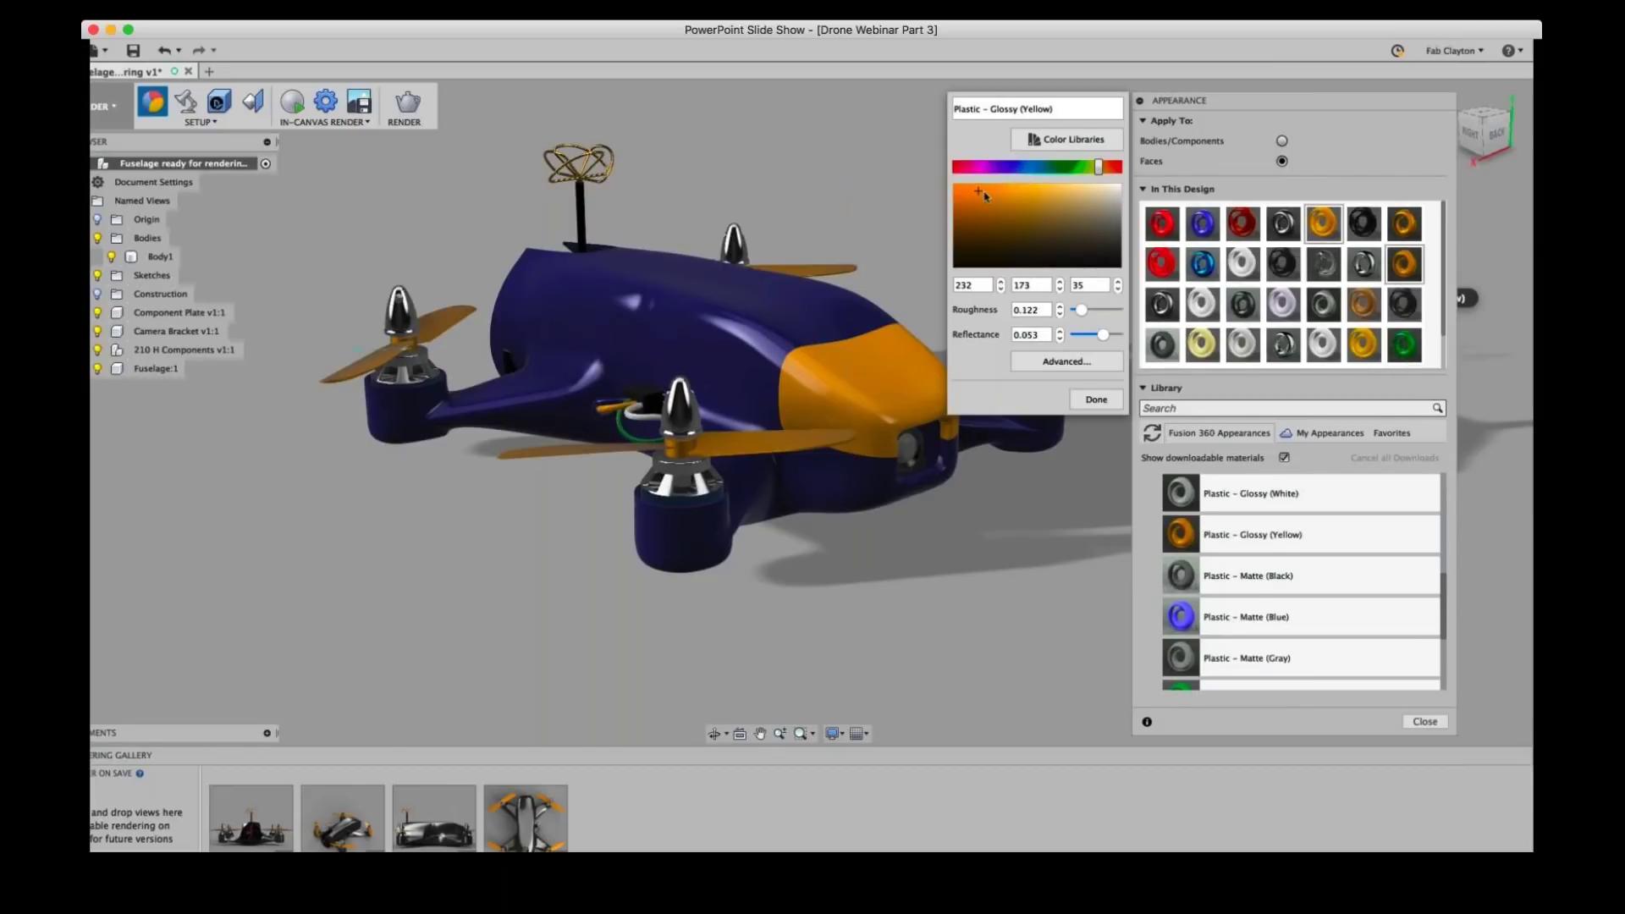
{"action": "left_click", "coordinate": [1063, 168]}
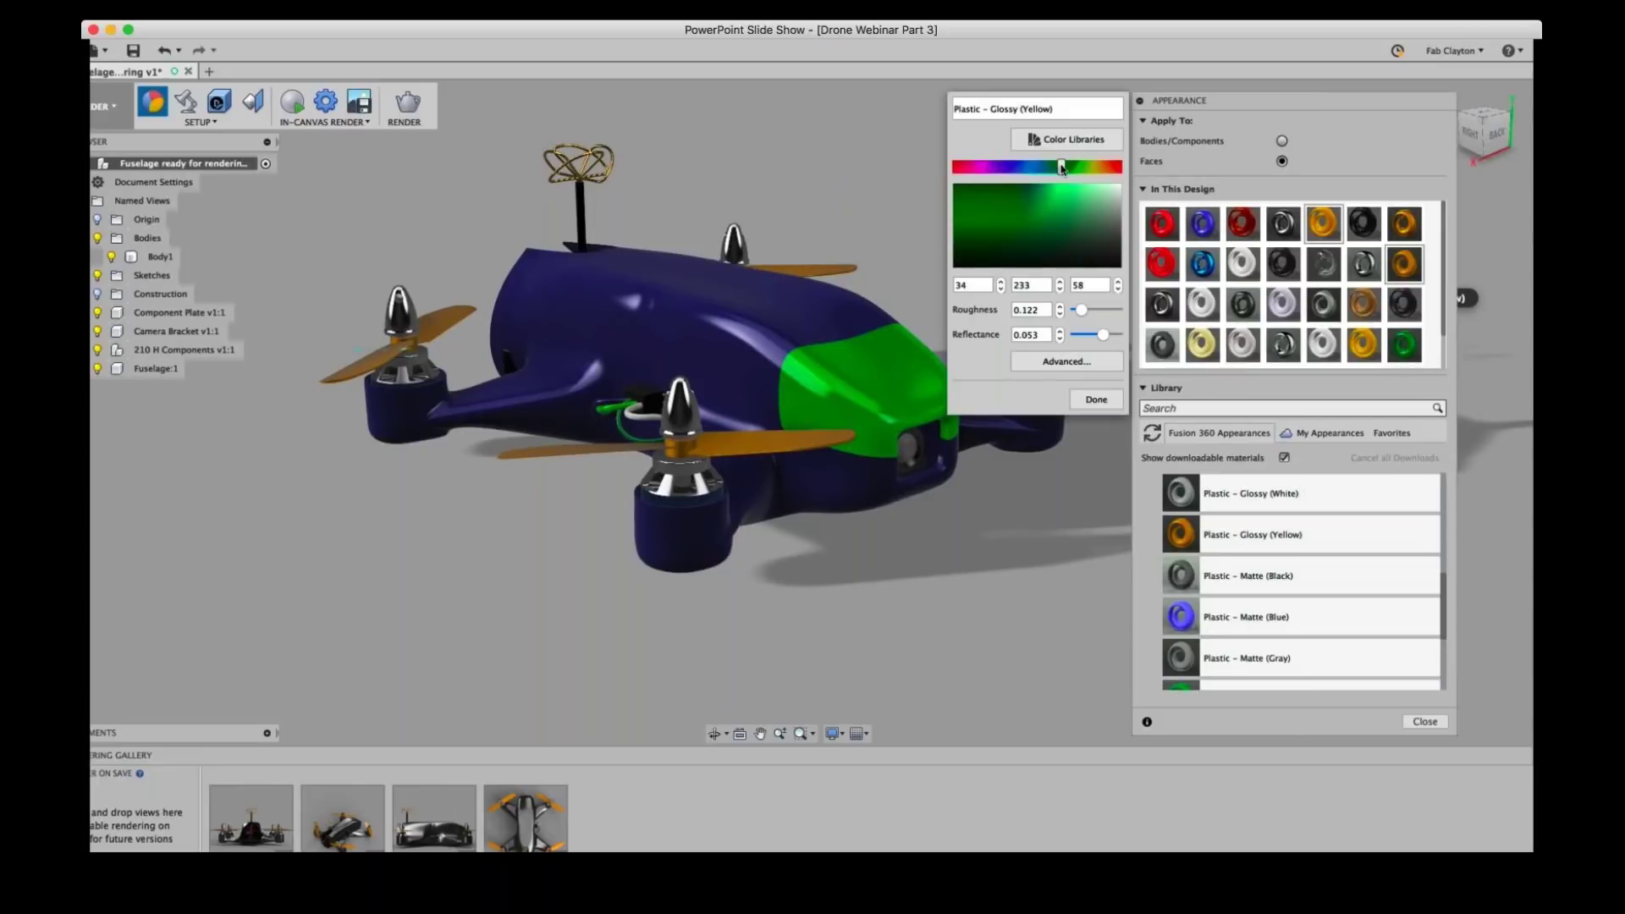
{"action": "left_click_drag", "start_coordinate": [1066, 168], "coordinate": [1071, 168]}
{"action": "left_click", "coordinate": [1037, 168]}
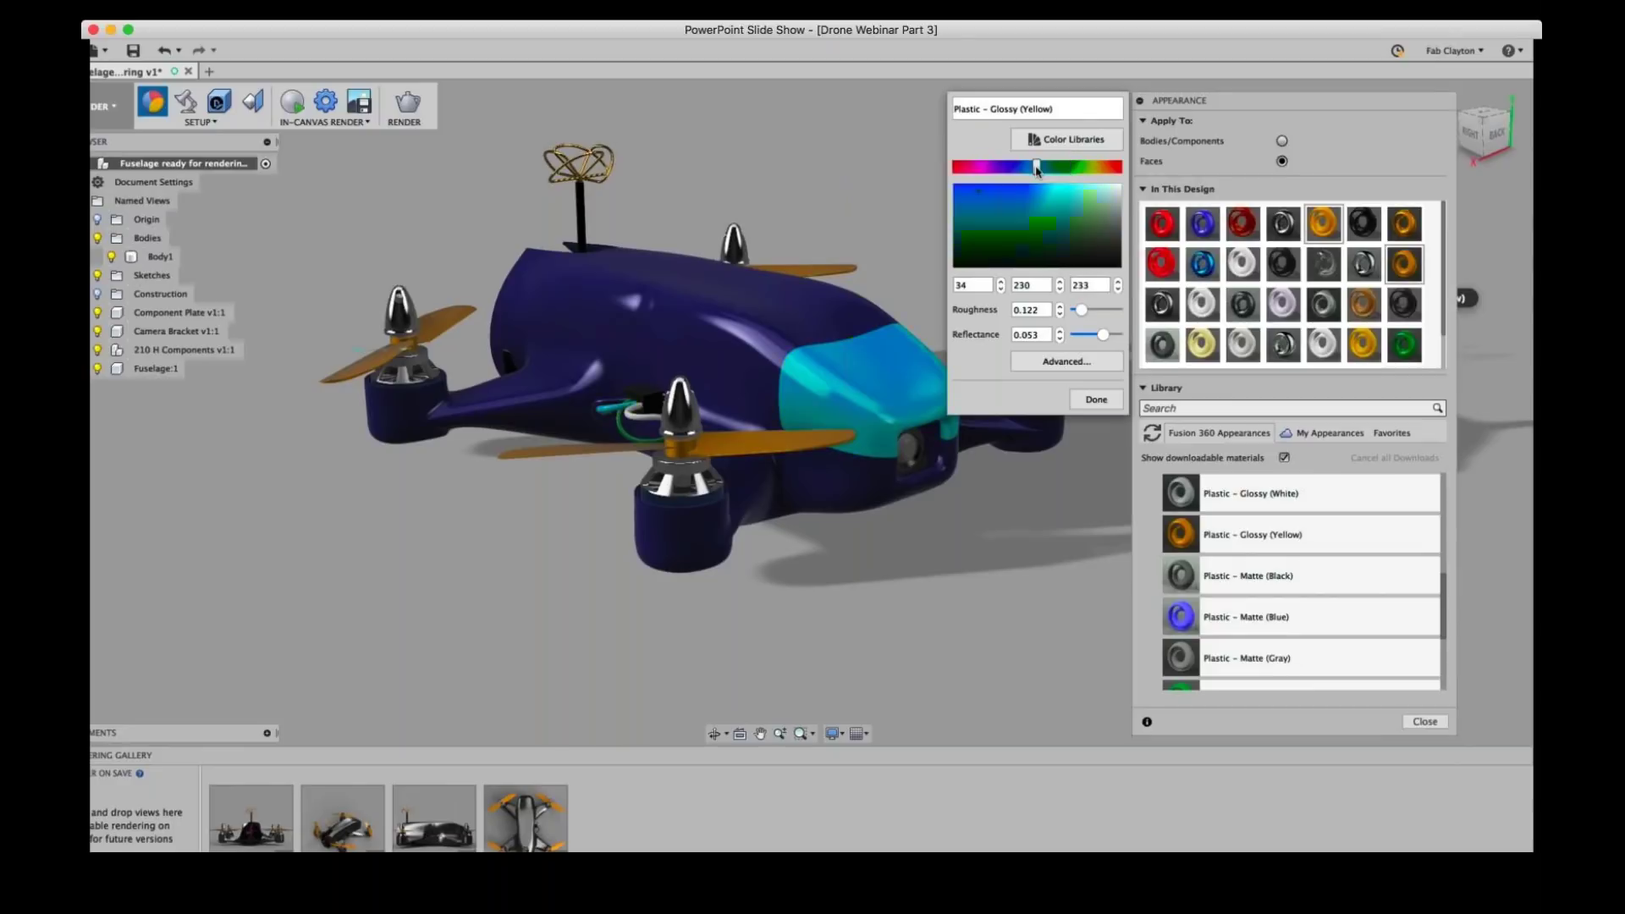
{"action": "left_click_drag", "start_coordinate": [1046, 168], "coordinate": [1045, 168]}
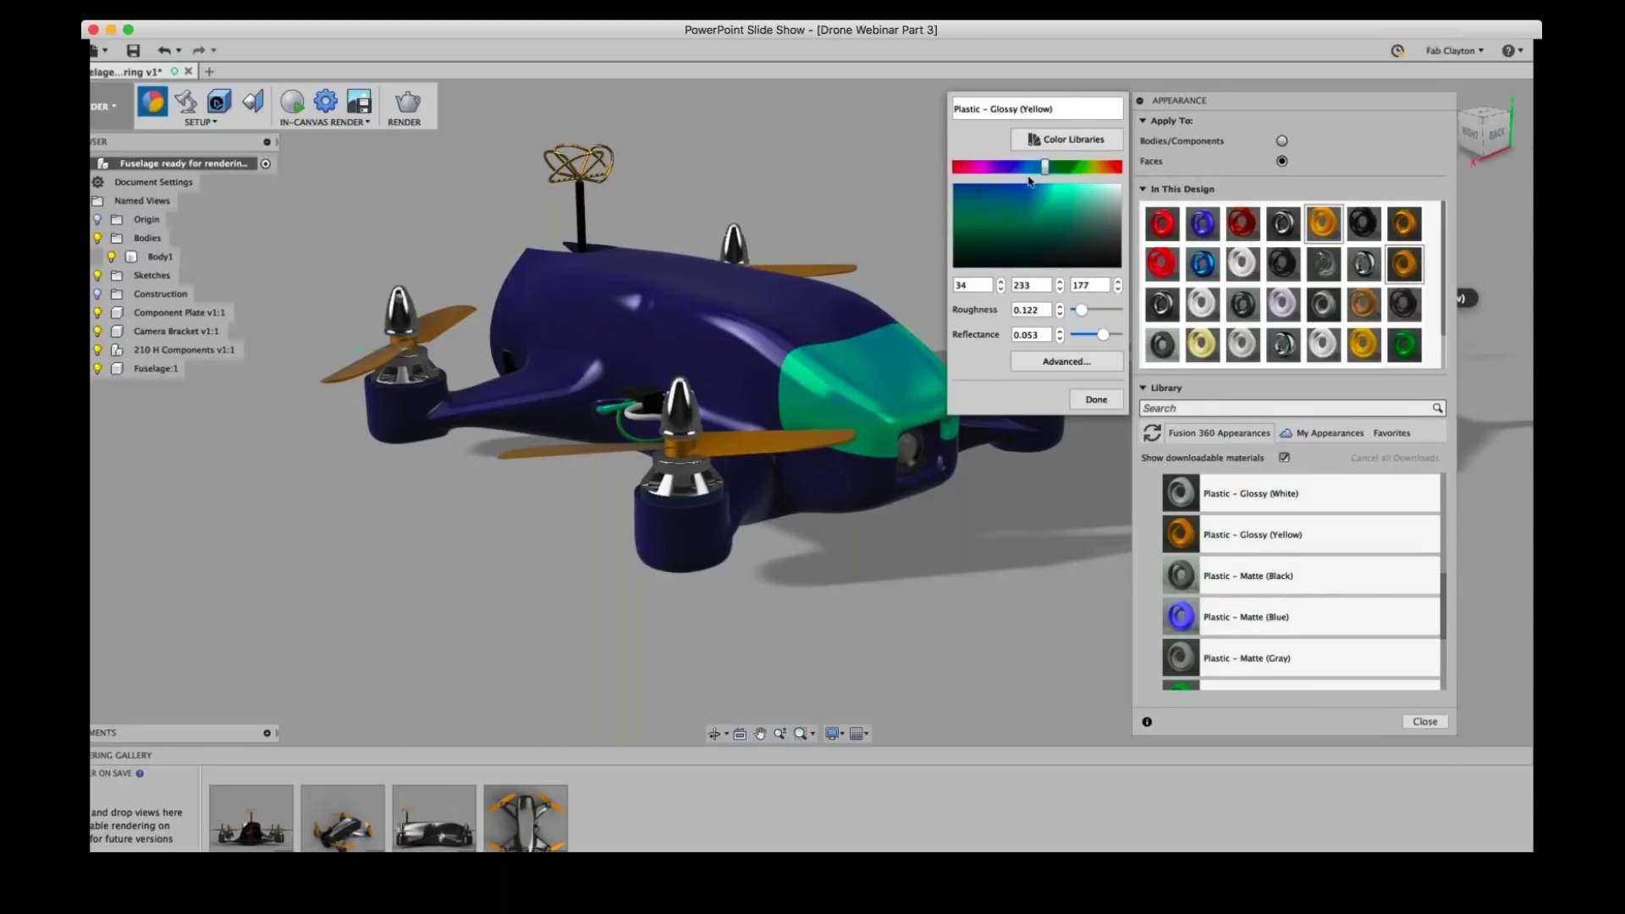
{"action": "left_click", "coordinate": [1054, 111]}
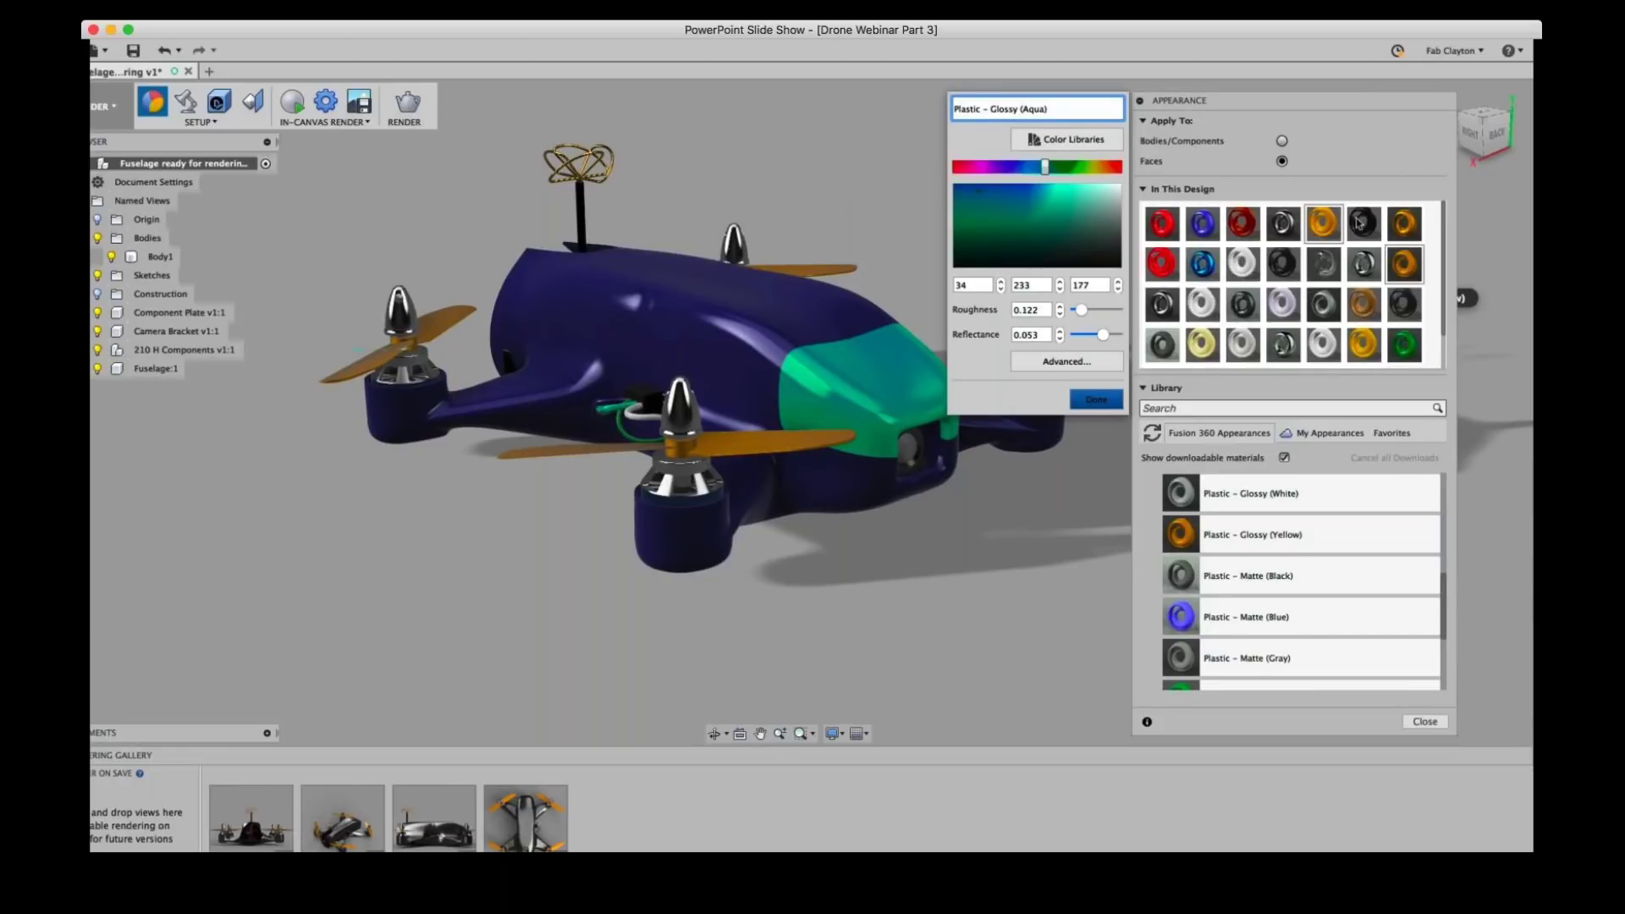
{"action": "key", "text": "Return"}
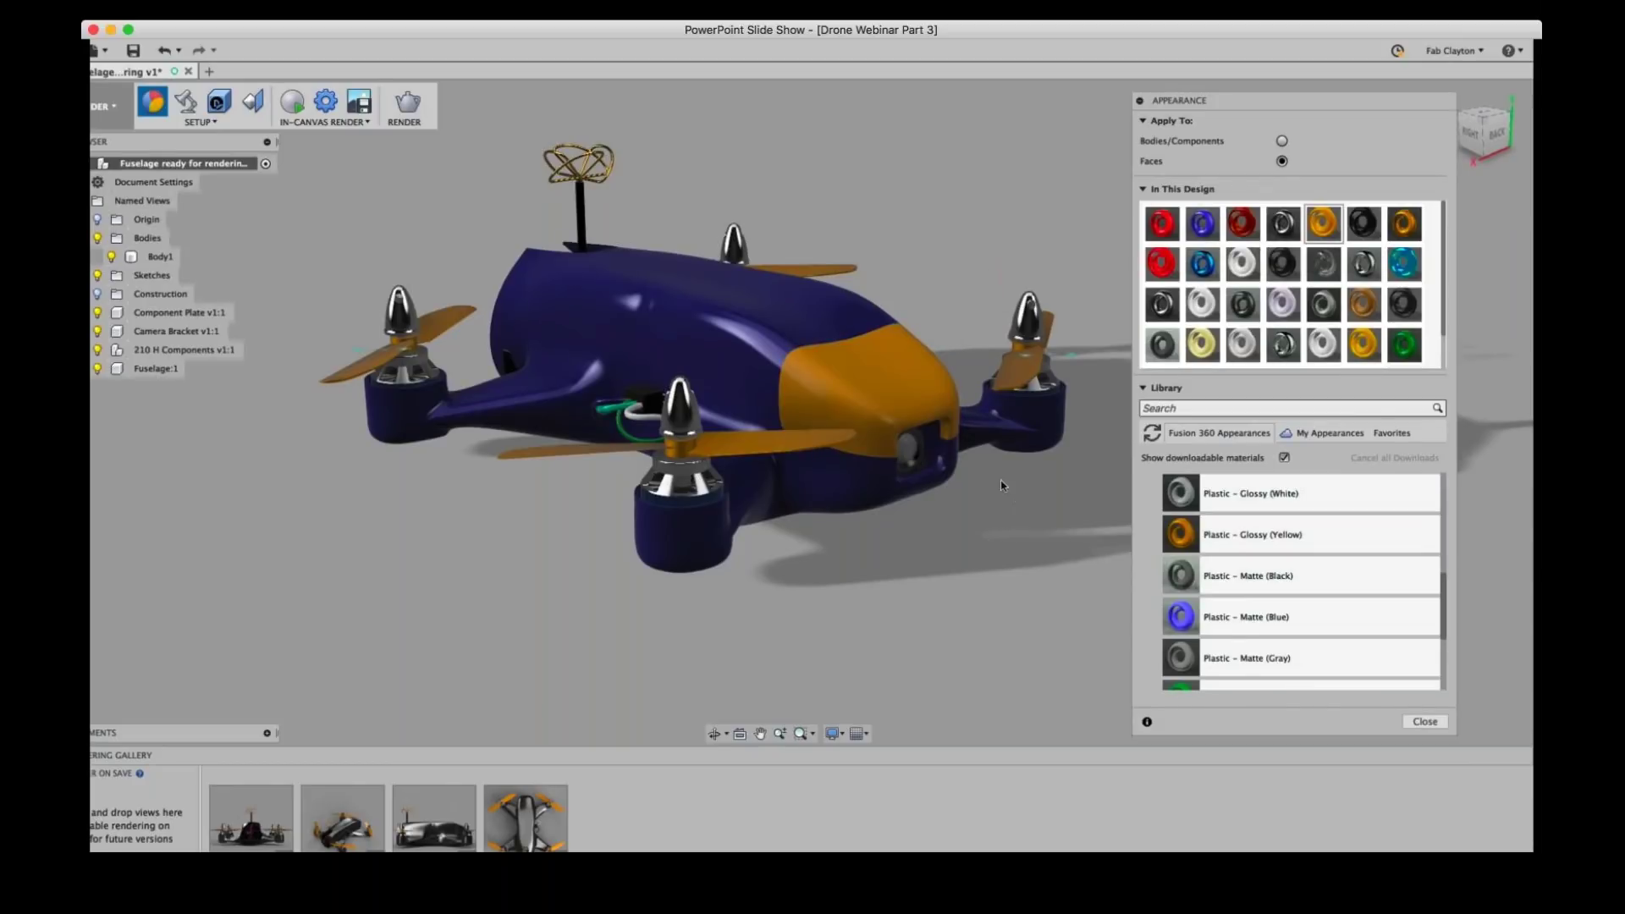
- Apply the library's Plastic - Glossy (Yellow) to the upper nose face and finish editing appearances
{"action": "scroll", "coordinate": [721, 323], "scroll_direction": "up", "scroll_amount": 5}
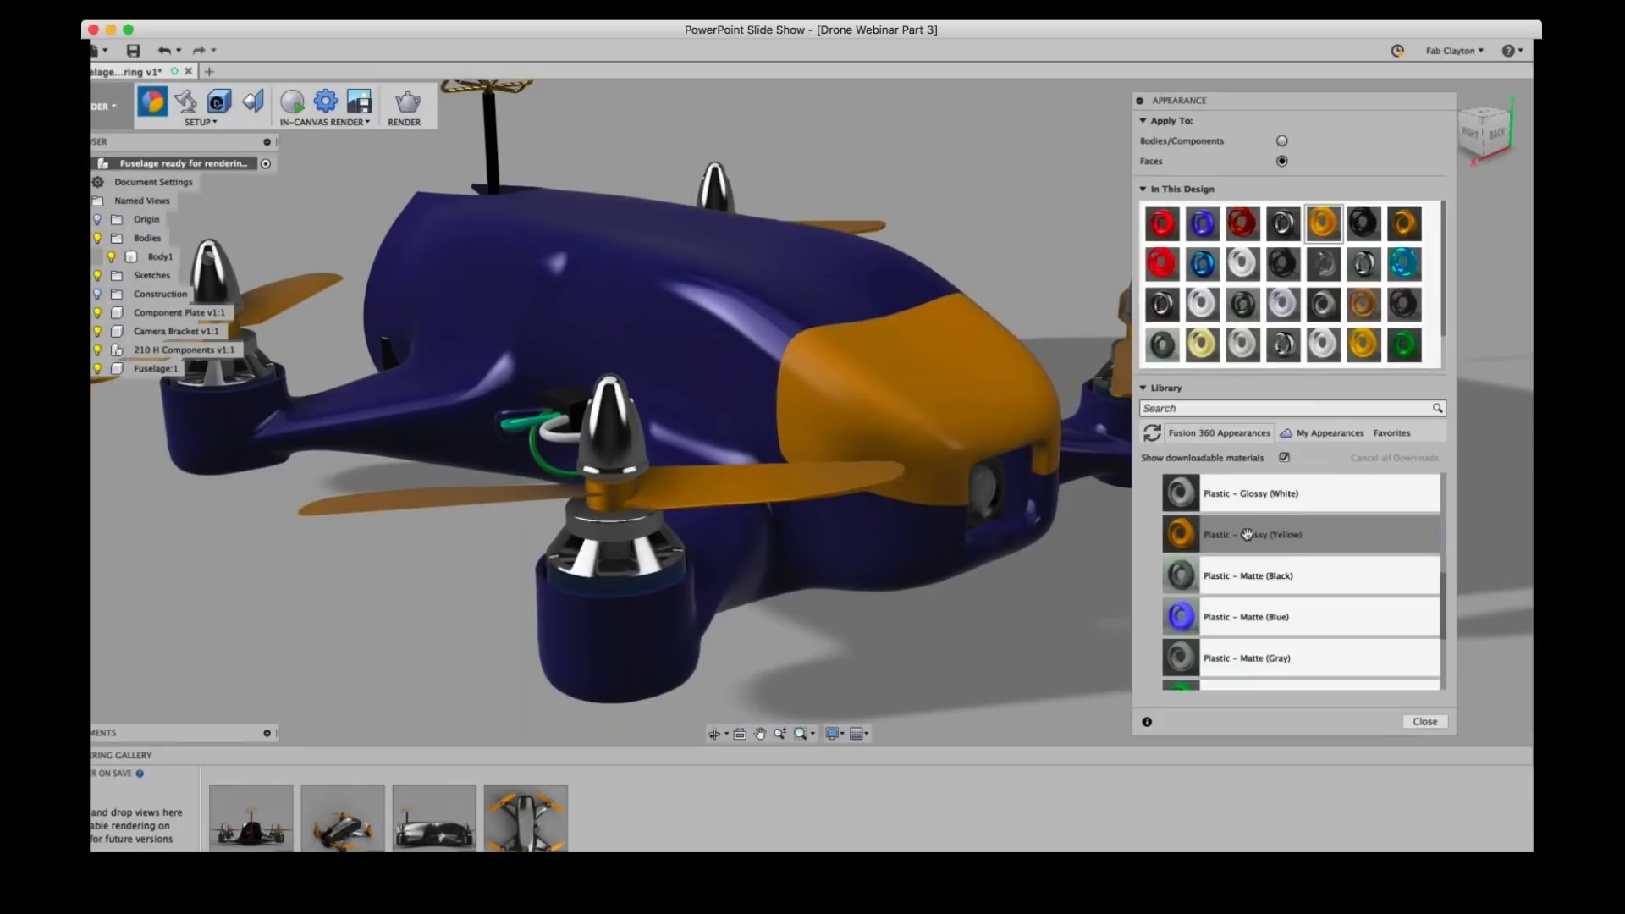
{"action": "left_click_drag", "start_coordinate": [1244, 530], "coordinate": [942, 396]}
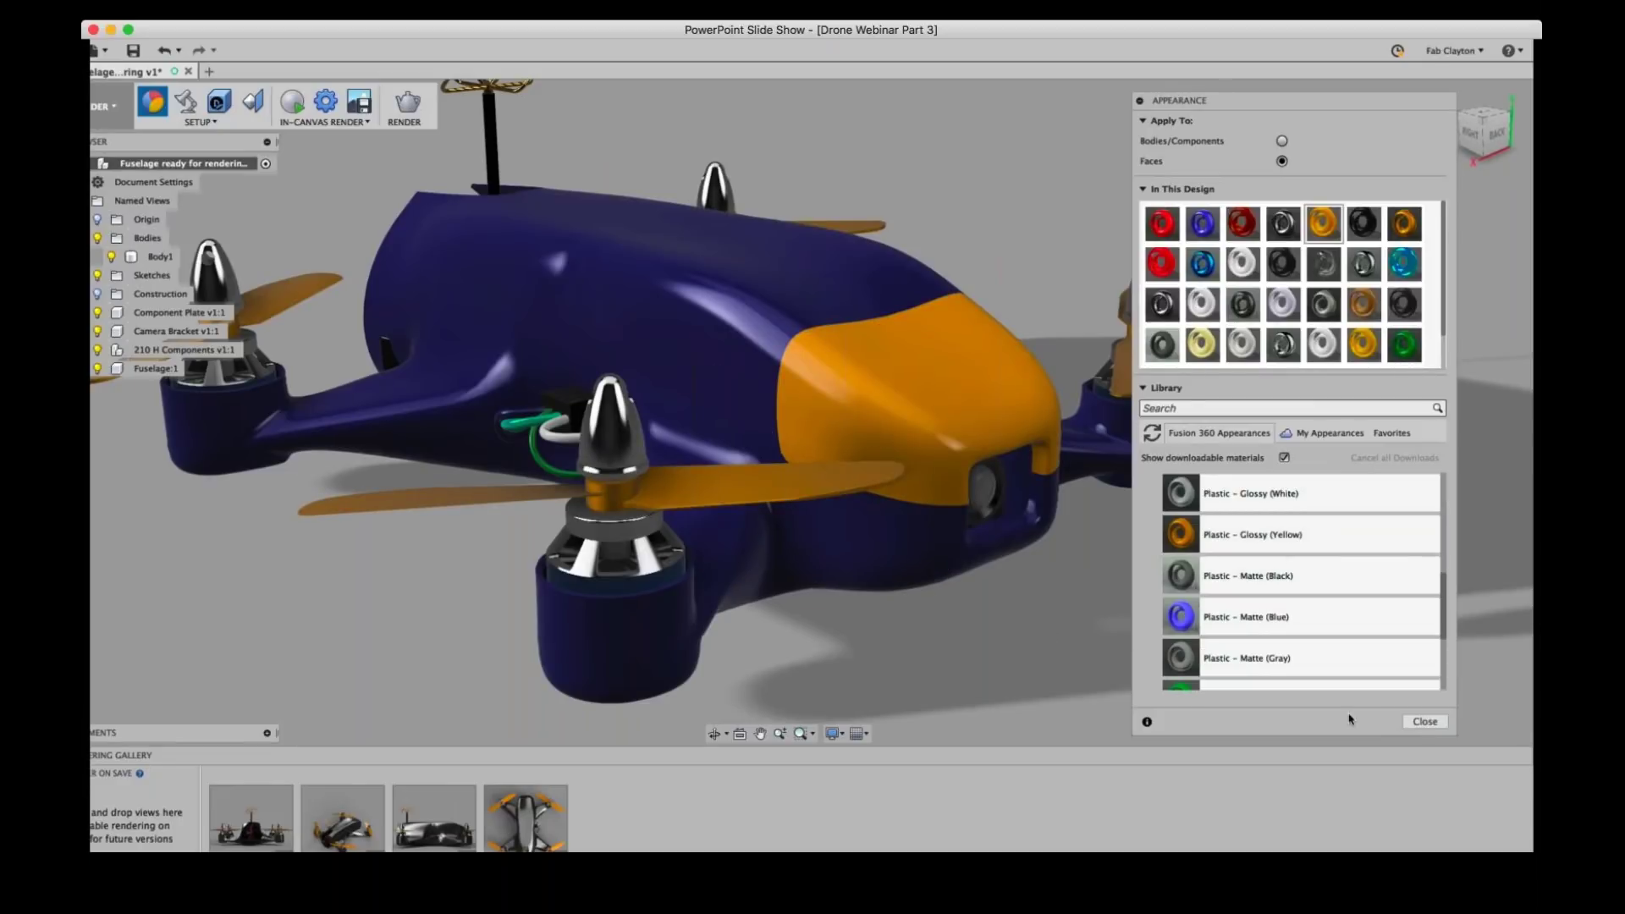
{"action": "left_click", "coordinate": [1424, 722]}
{"action": "scroll", "coordinate": [905, 601], "scroll_direction": "down", "scroll_amount": 3}
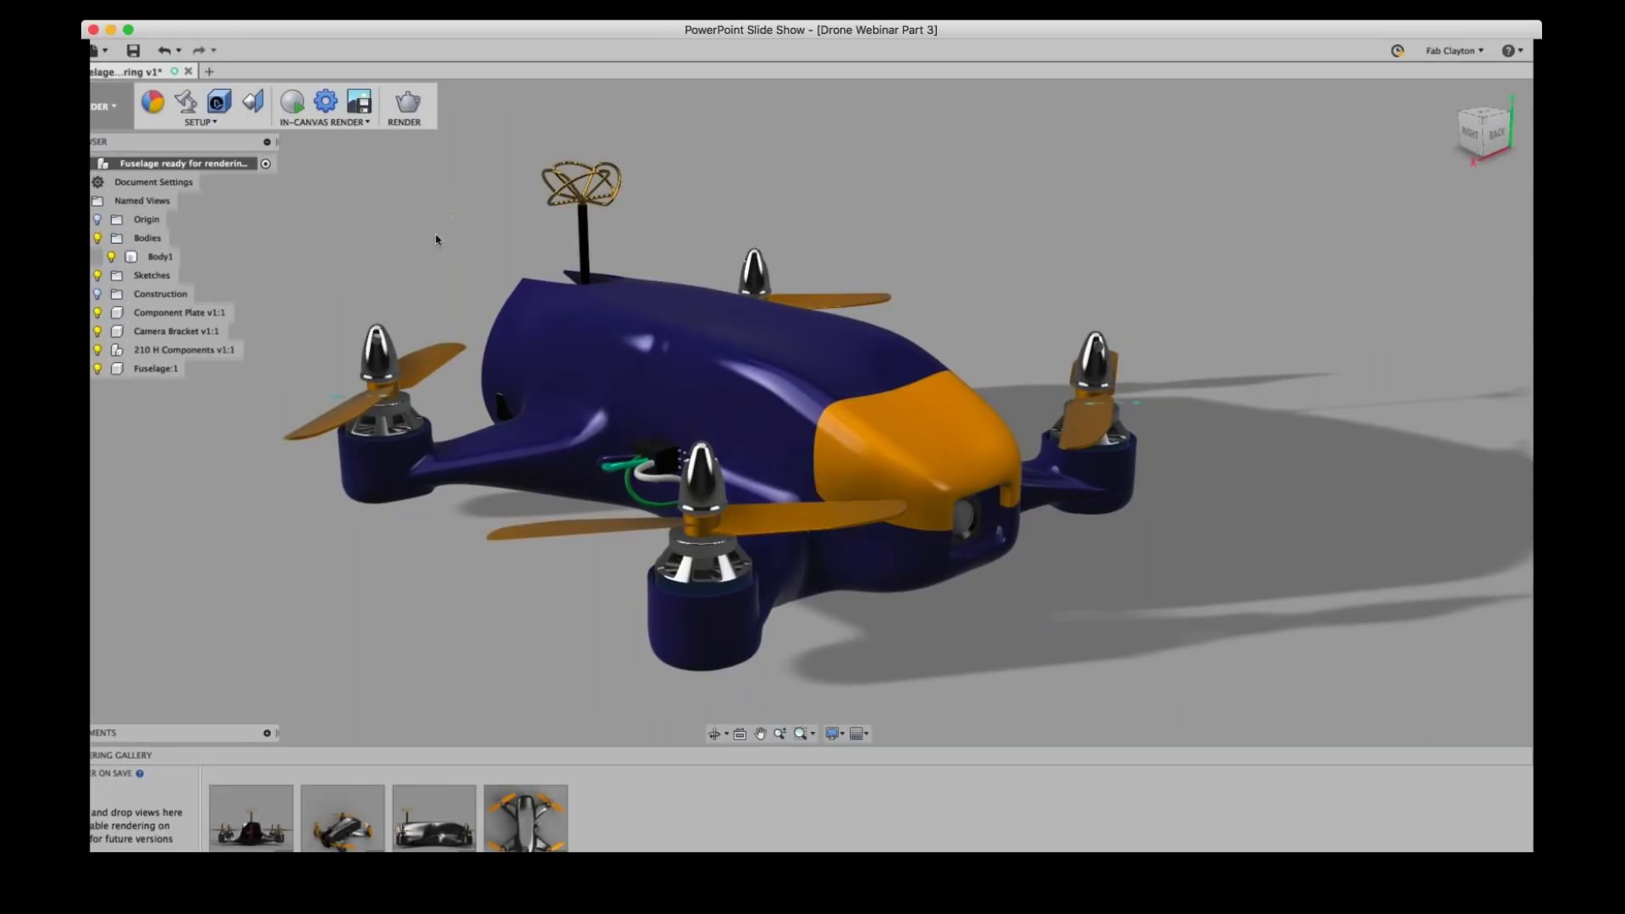
- Insert Autodesk Logo.jpg as a decal on the yellow upper nose face
{"action": "left_click", "coordinate": [218, 103]}
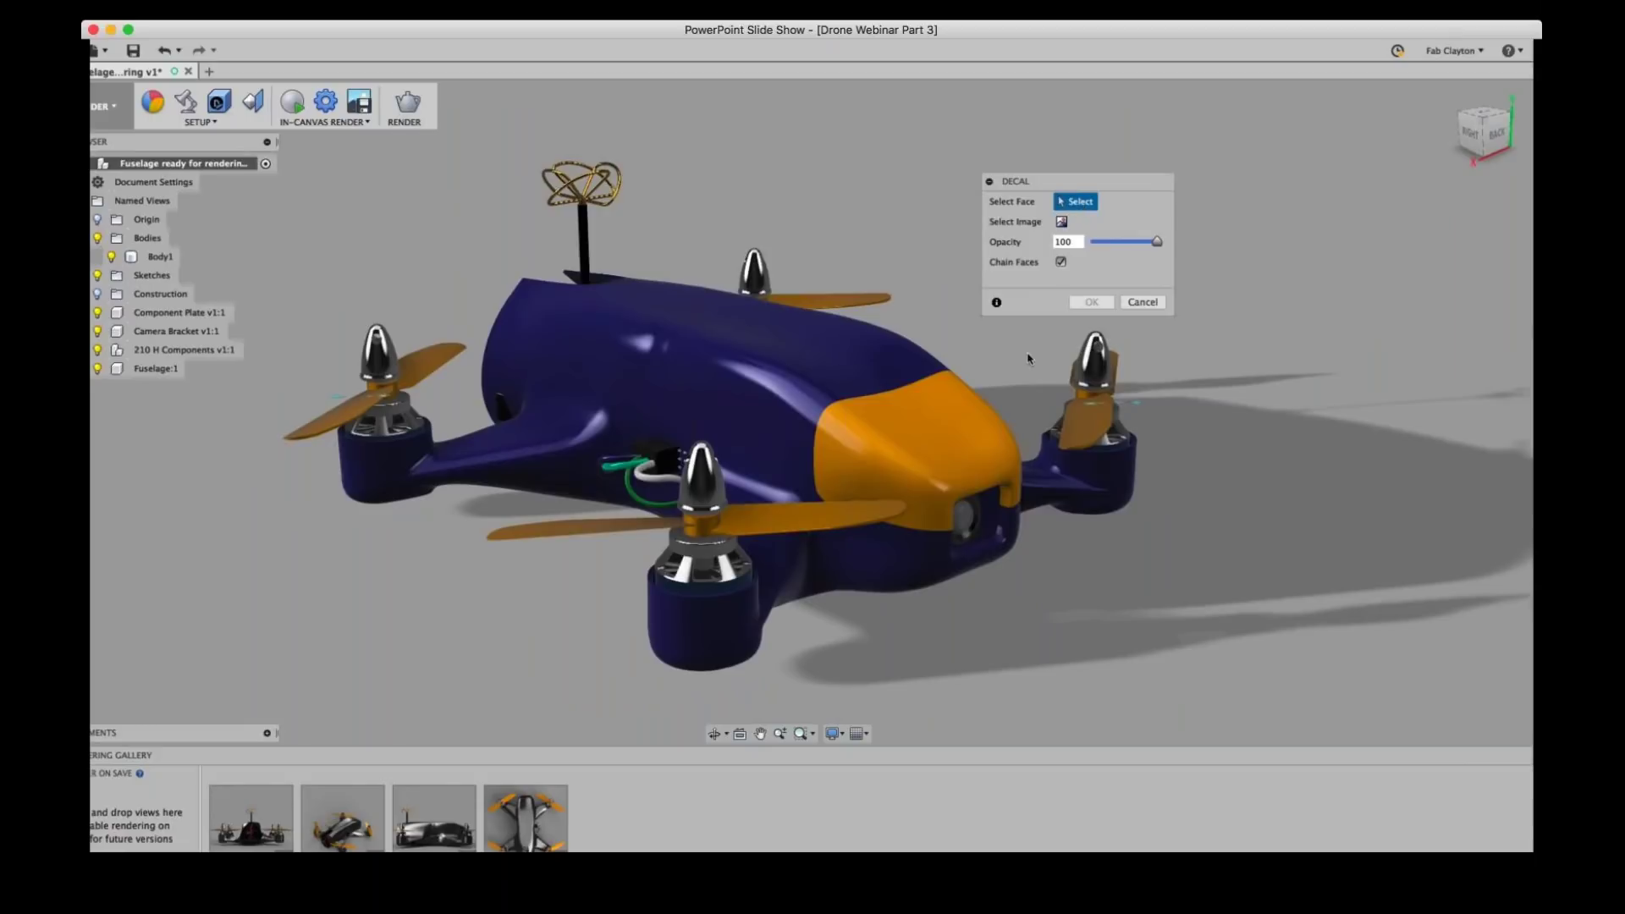
{"action": "left_click", "coordinate": [928, 449]}
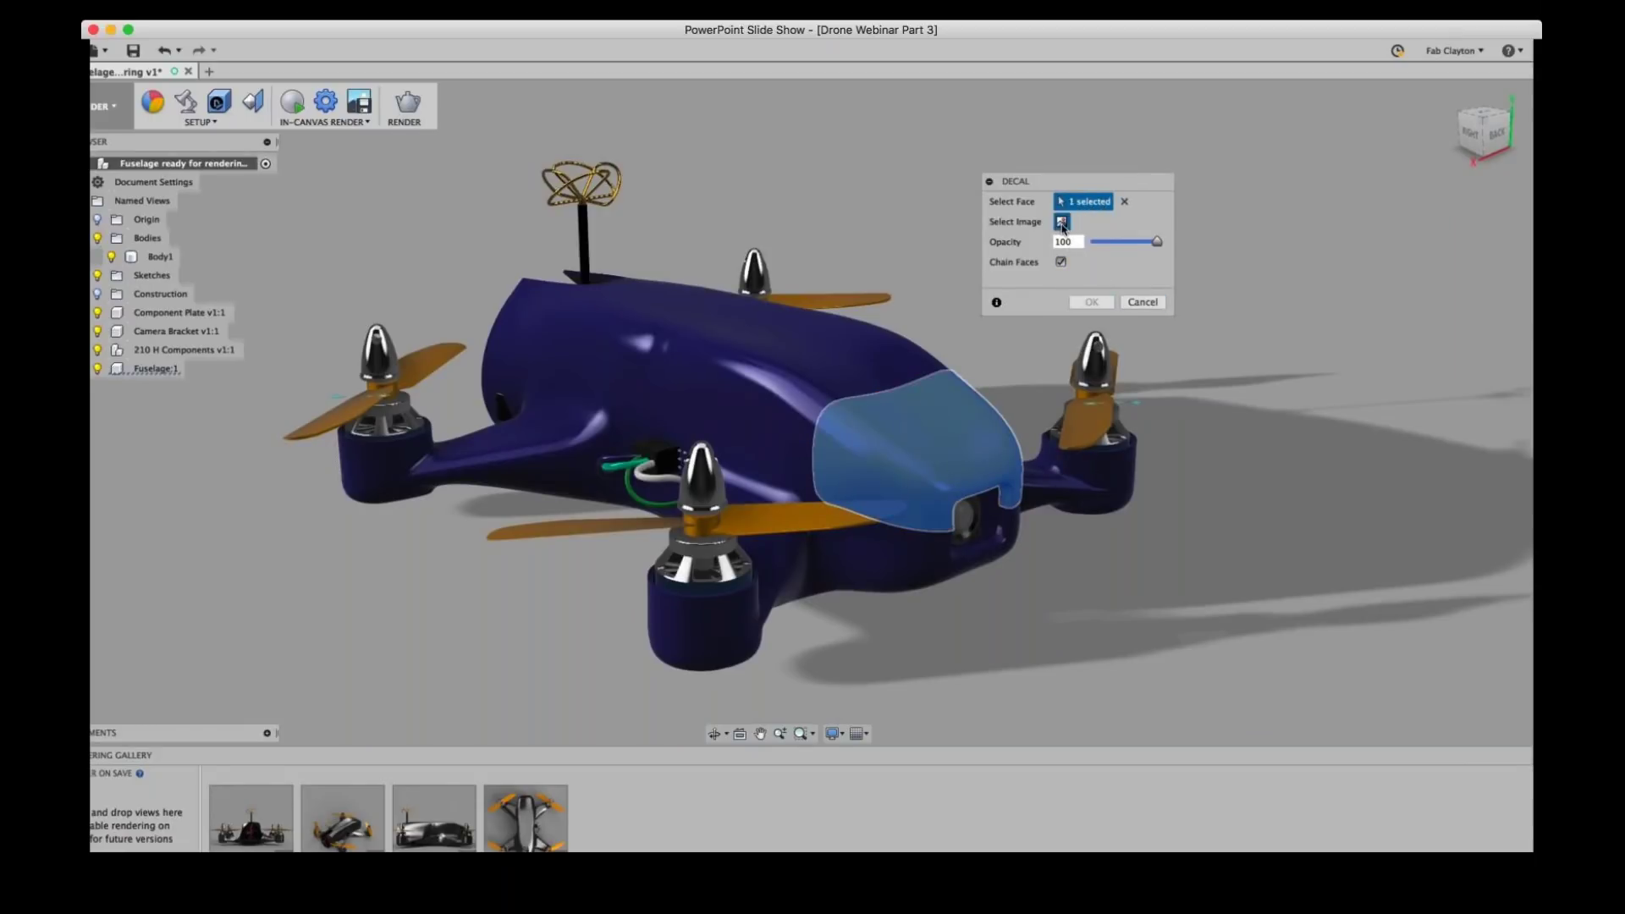
{"action": "left_click", "coordinate": [1061, 222]}
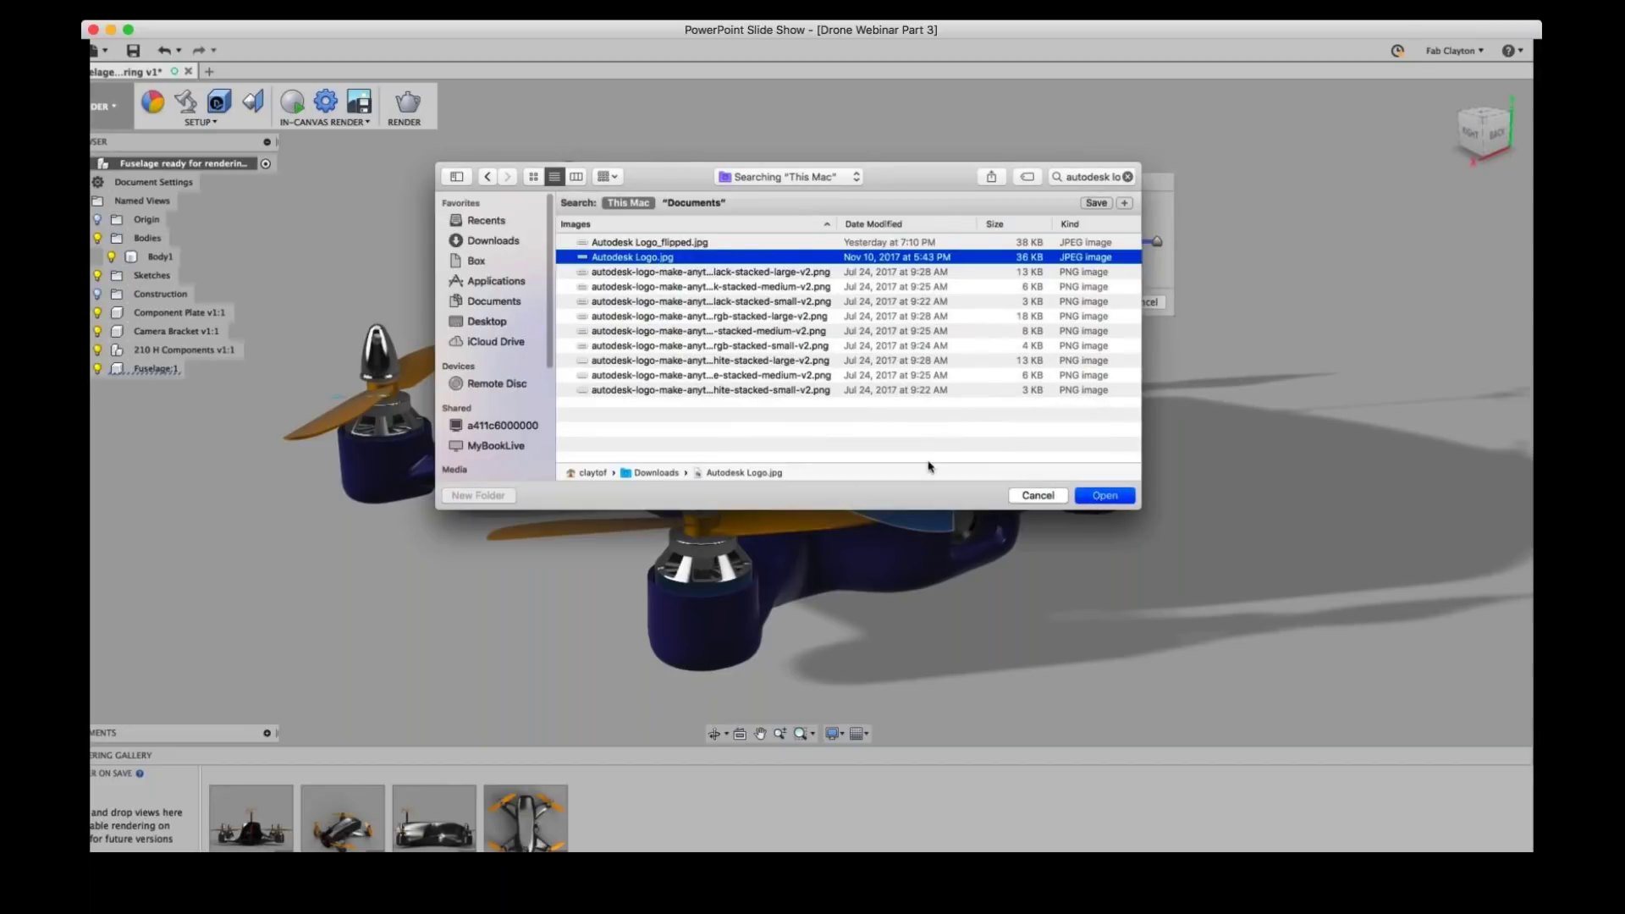
{"action": "left_click", "coordinate": [1103, 500]}
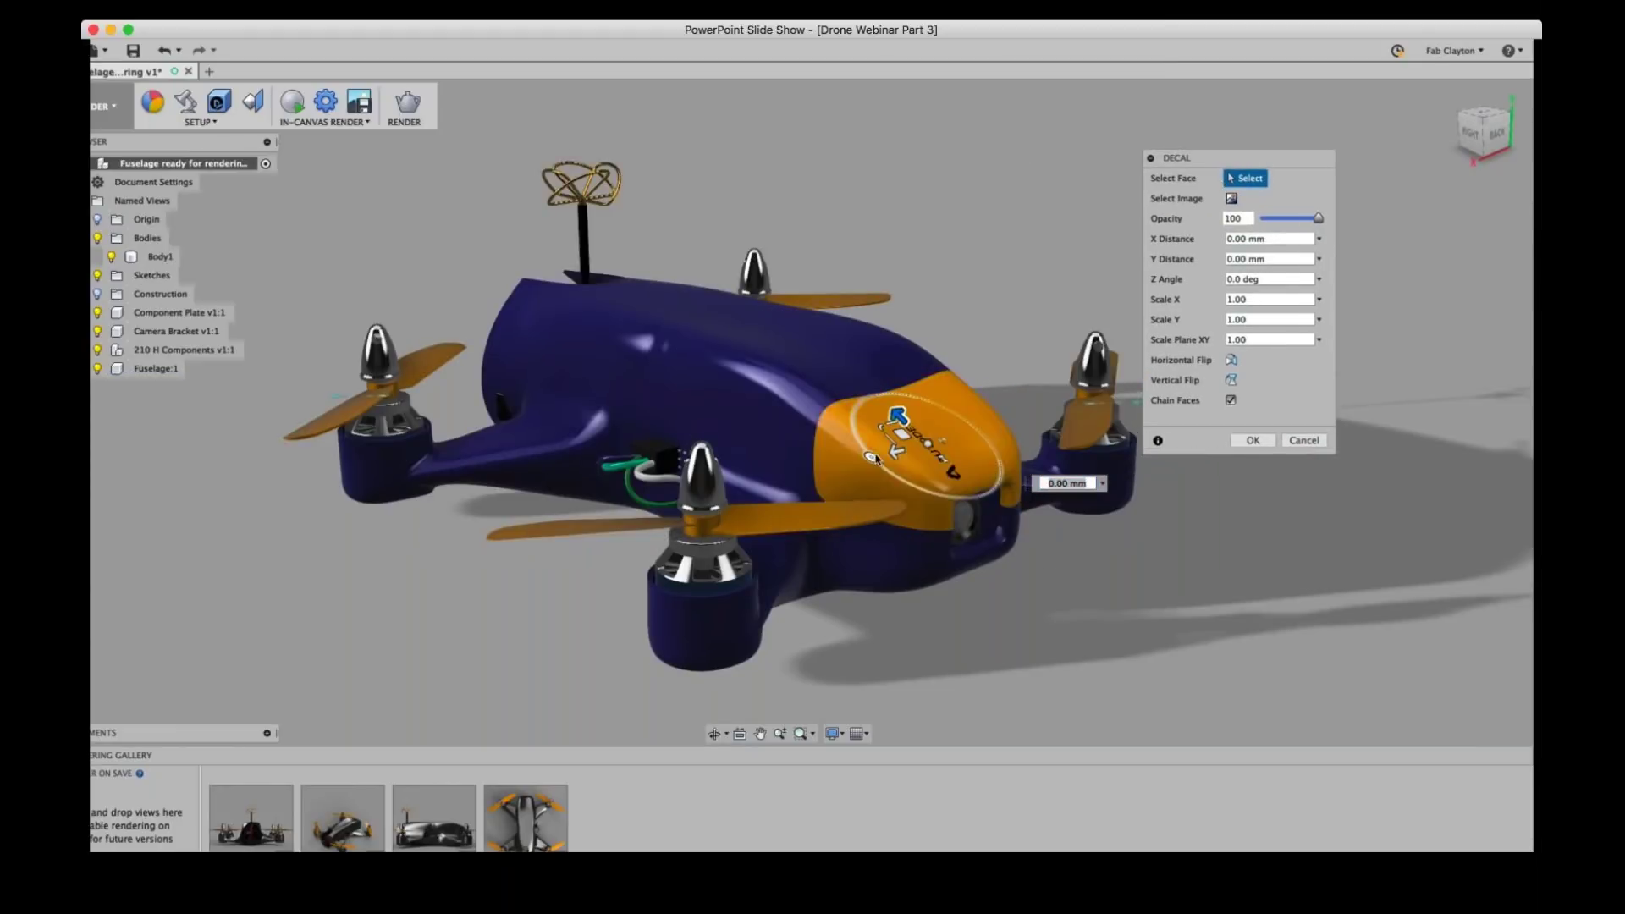
- Rotate the logo decal by -90 degrees, then enlarge and position it across the upper nose face
{"action": "left_click_drag", "start_coordinate": [865, 451], "coordinate": [877, 393]}
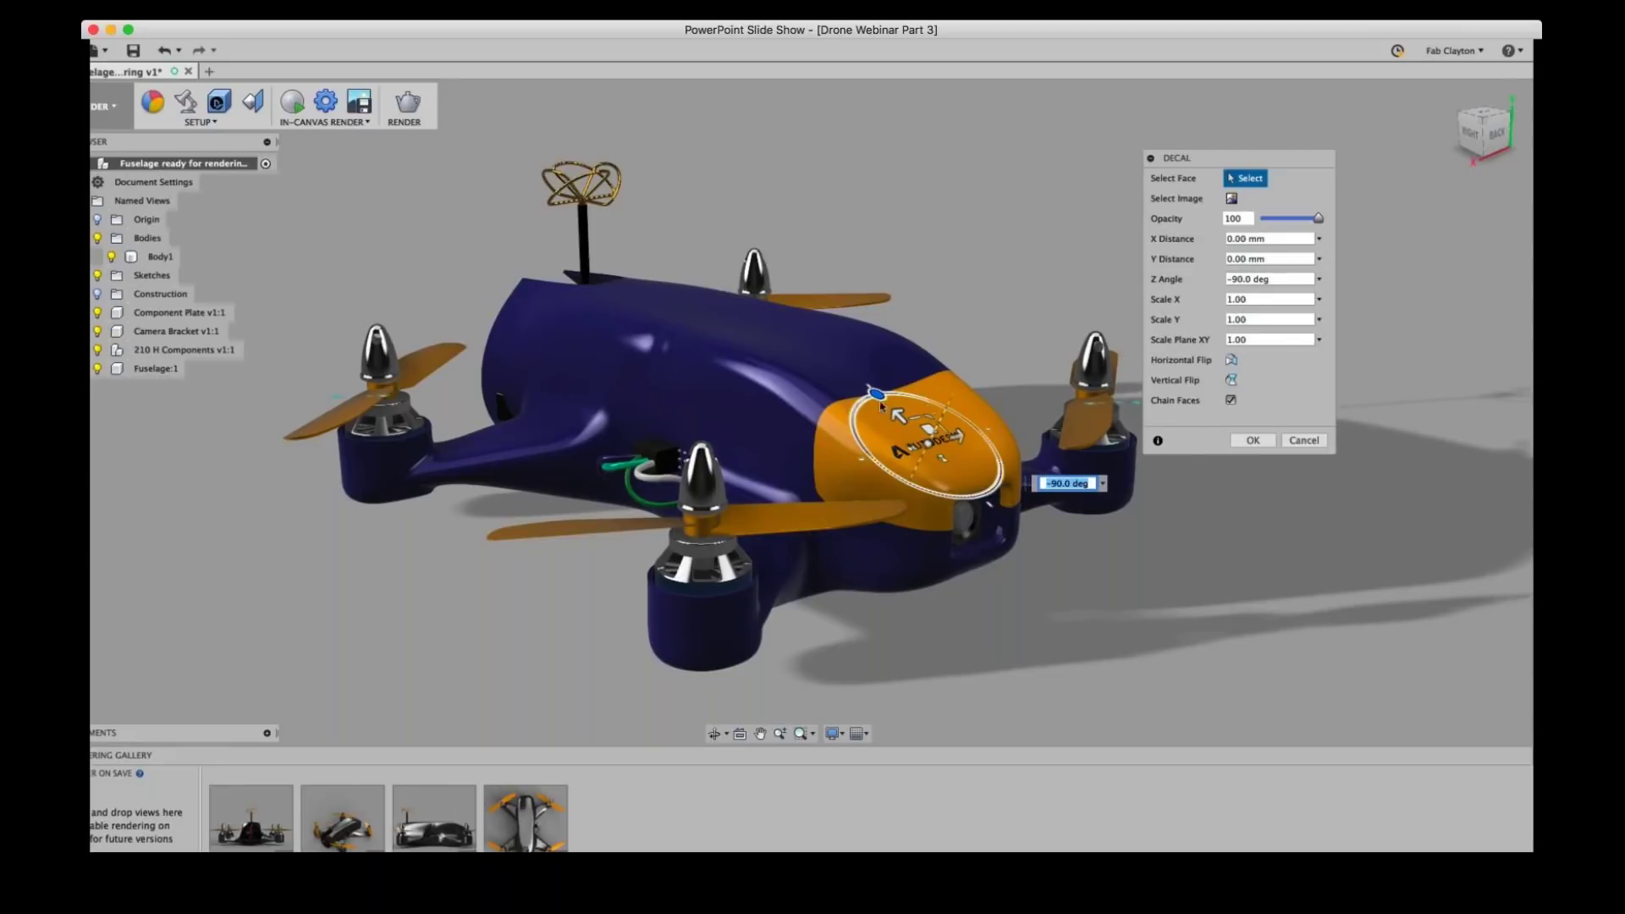
{"action": "left_click_drag", "start_coordinate": [928, 421], "coordinate": [906, 462]}
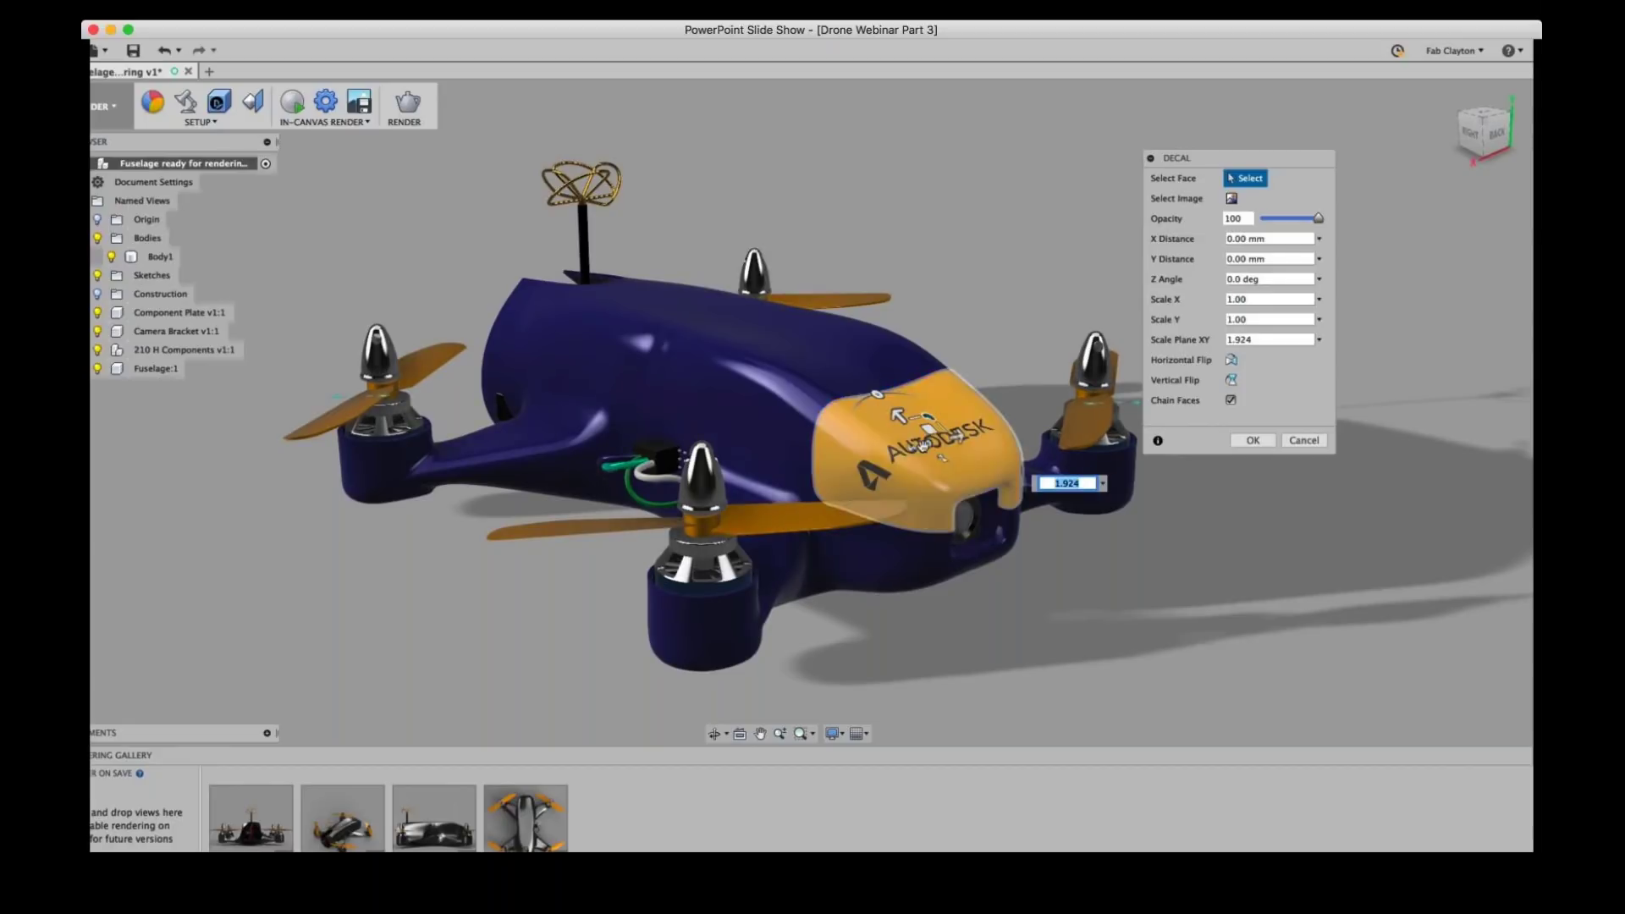
{"action": "left_click_drag", "start_coordinate": [931, 438], "coordinate": [937, 398]}
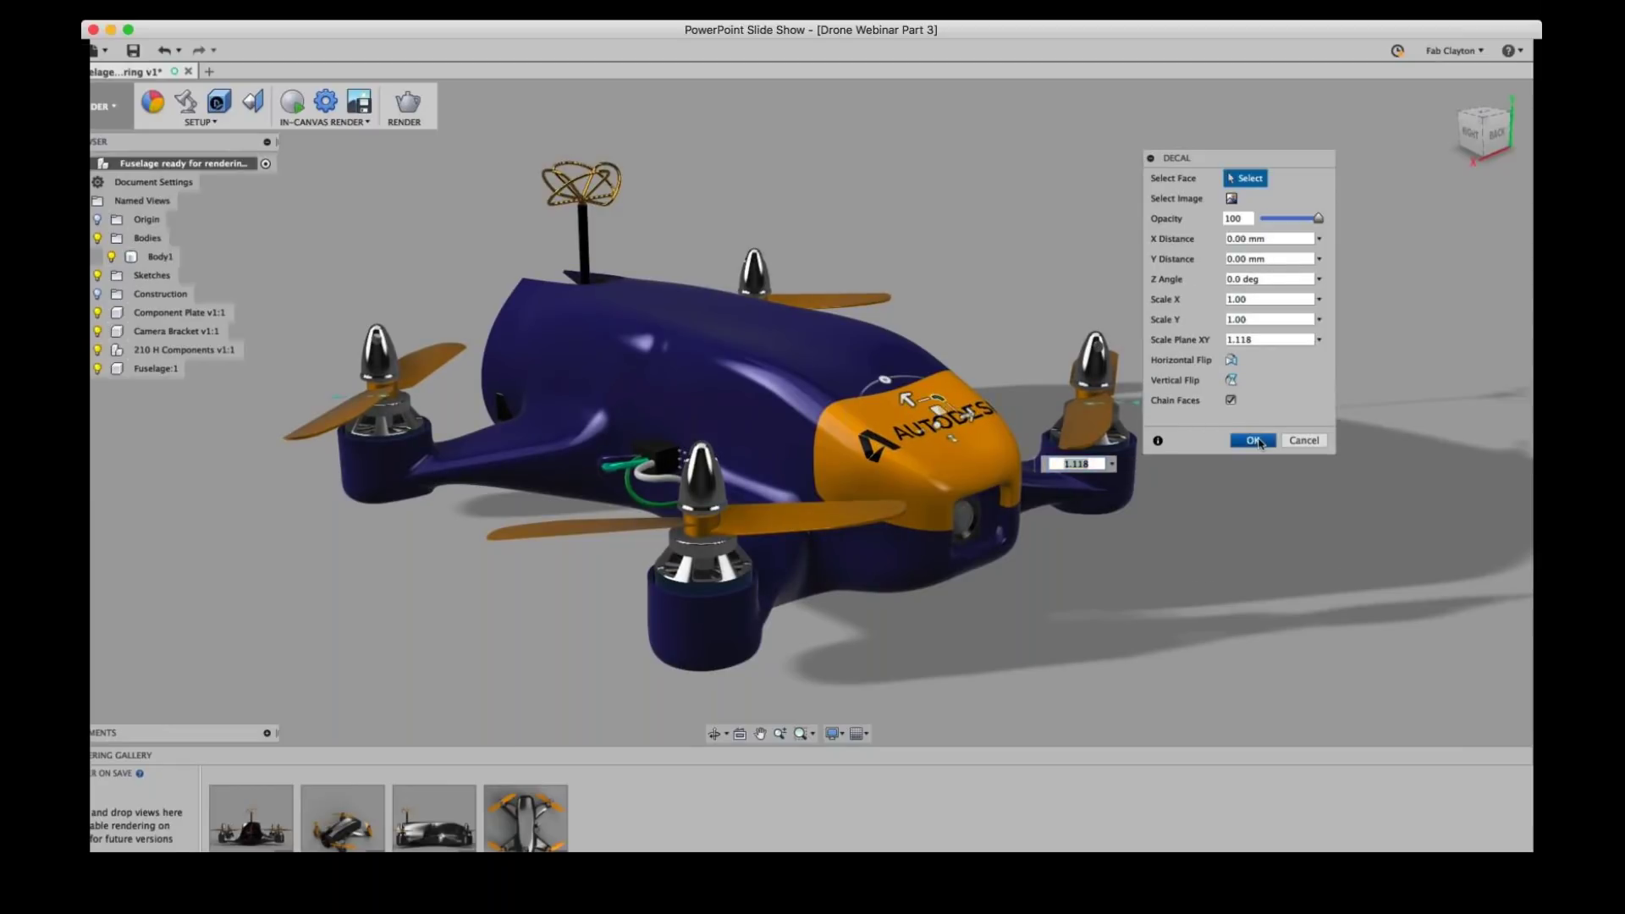
{"action": "key", "text": "Return"}
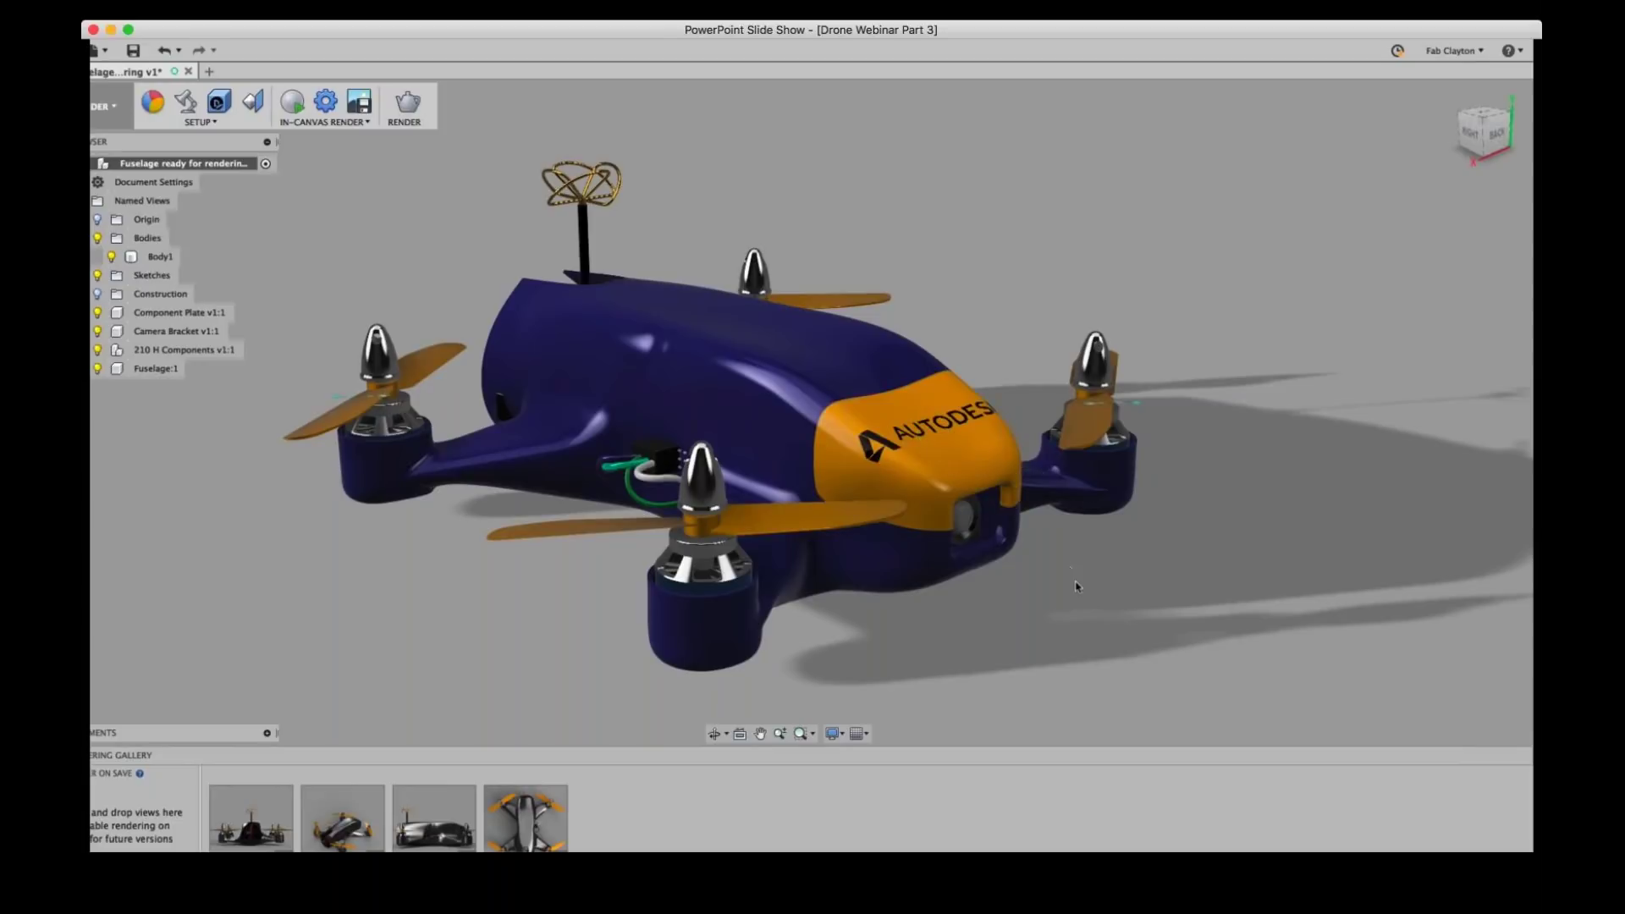
- Start editing appearances on individual faces and select the underside faces of all four motor pods
{"action": "middle_click_drag", "start_coordinate": [1102, 586], "coordinate": [1150, 497], "text": "shift"}
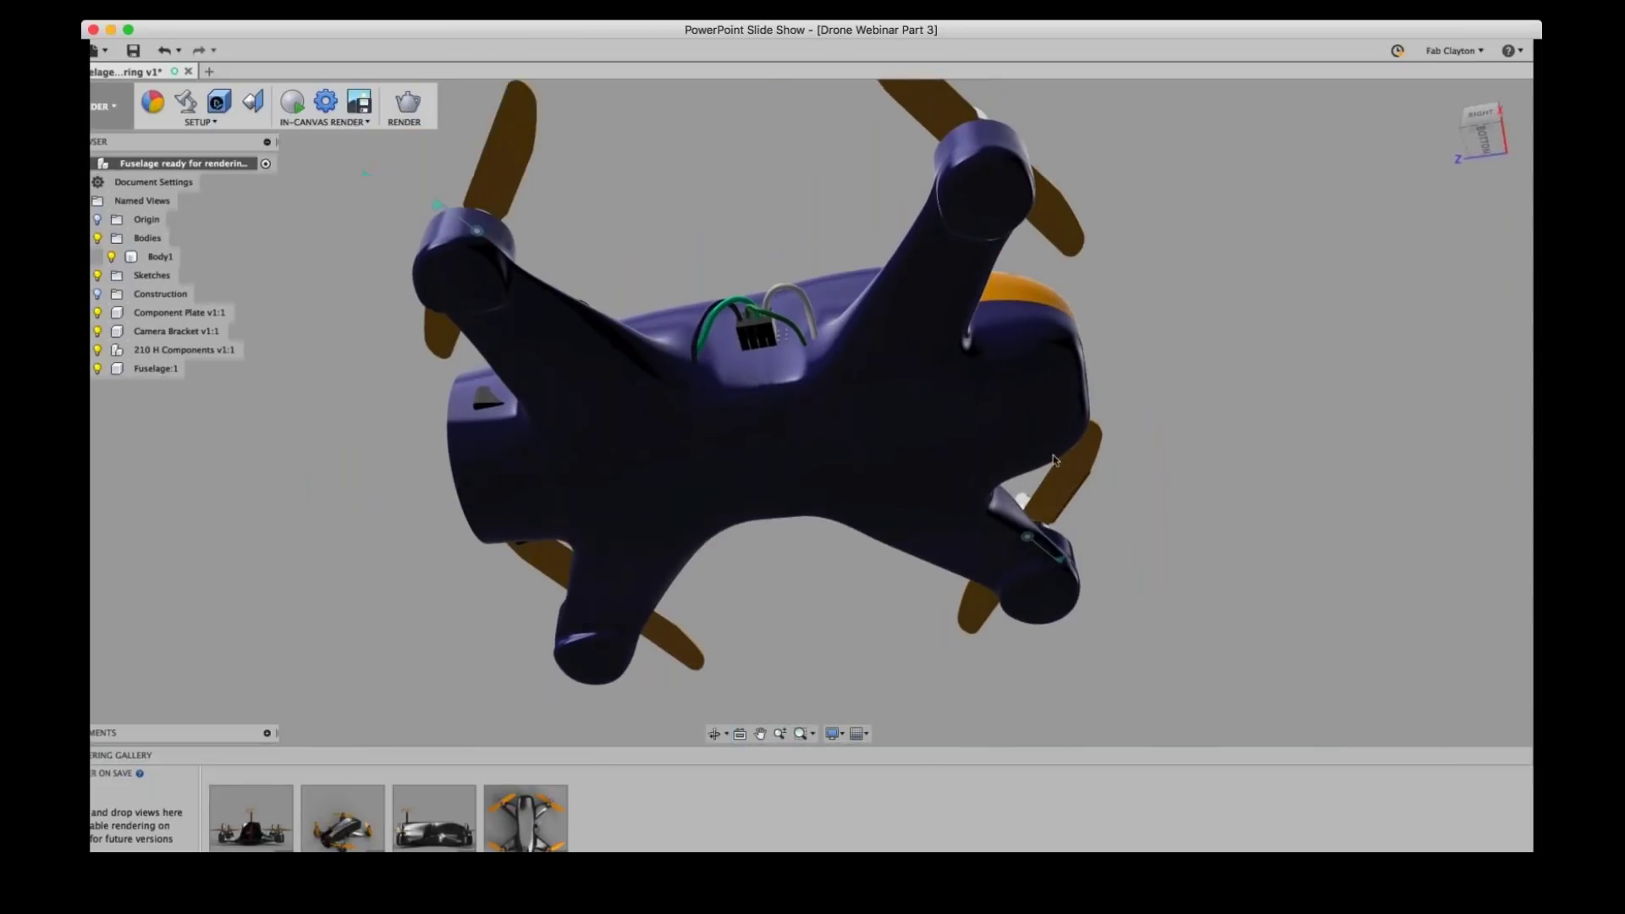
{"action": "left_click", "coordinate": [152, 102]}
{"action": "left_click", "coordinate": [155, 102]}
{"action": "left_click", "coordinate": [159, 108]}
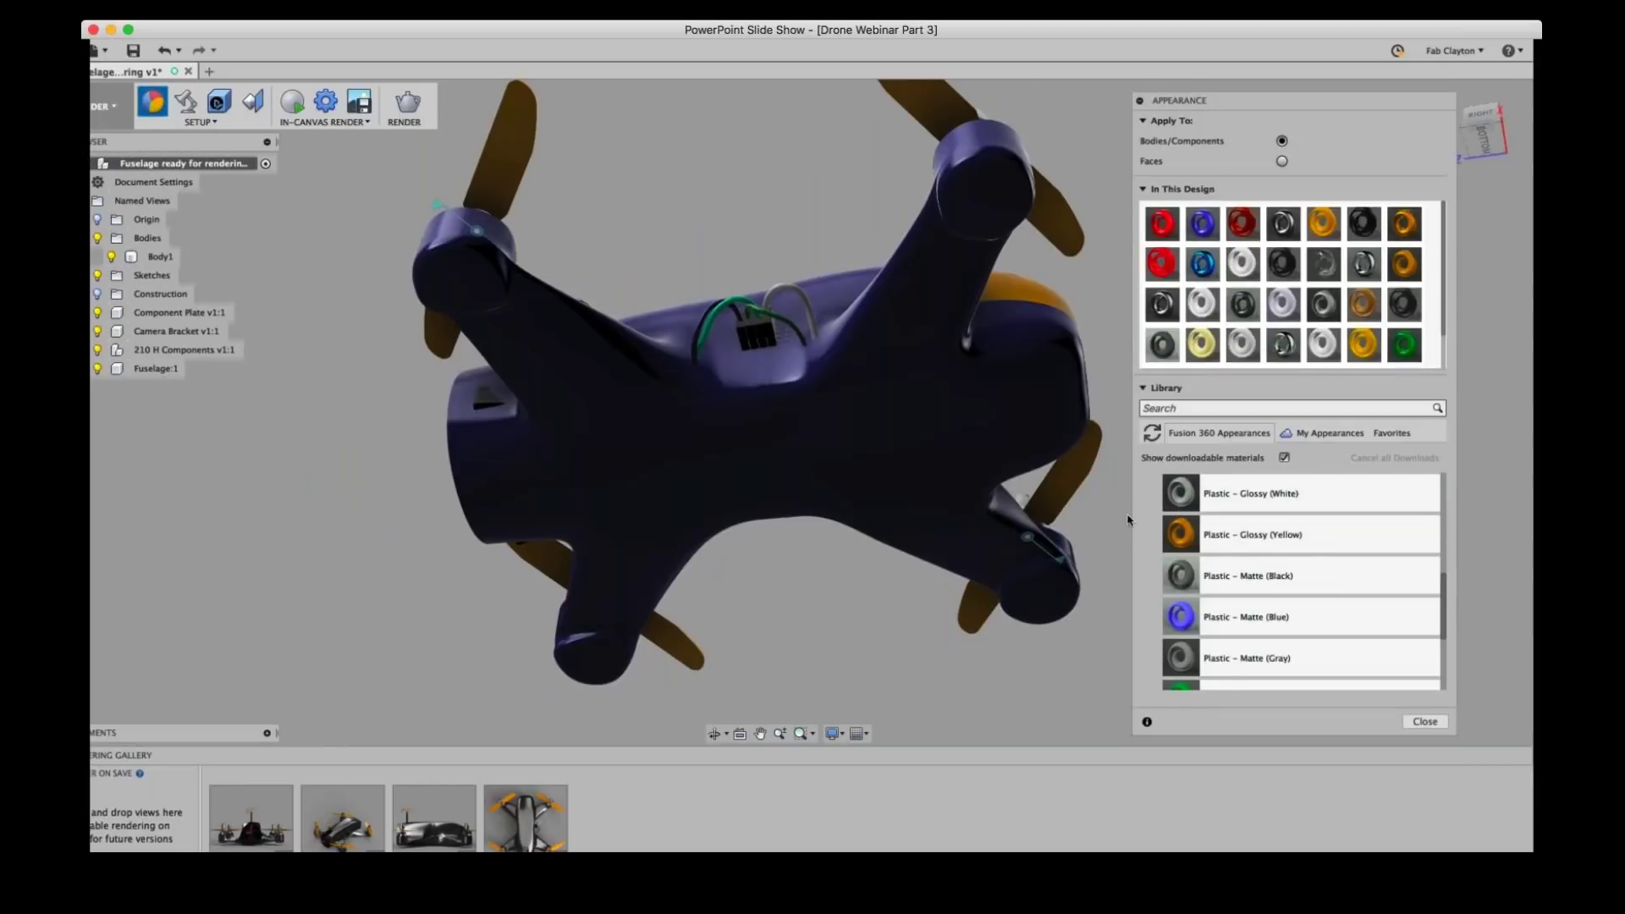
{"action": "left_click", "coordinate": [1281, 161]}
{"action": "left_click", "coordinate": [945, 200]}
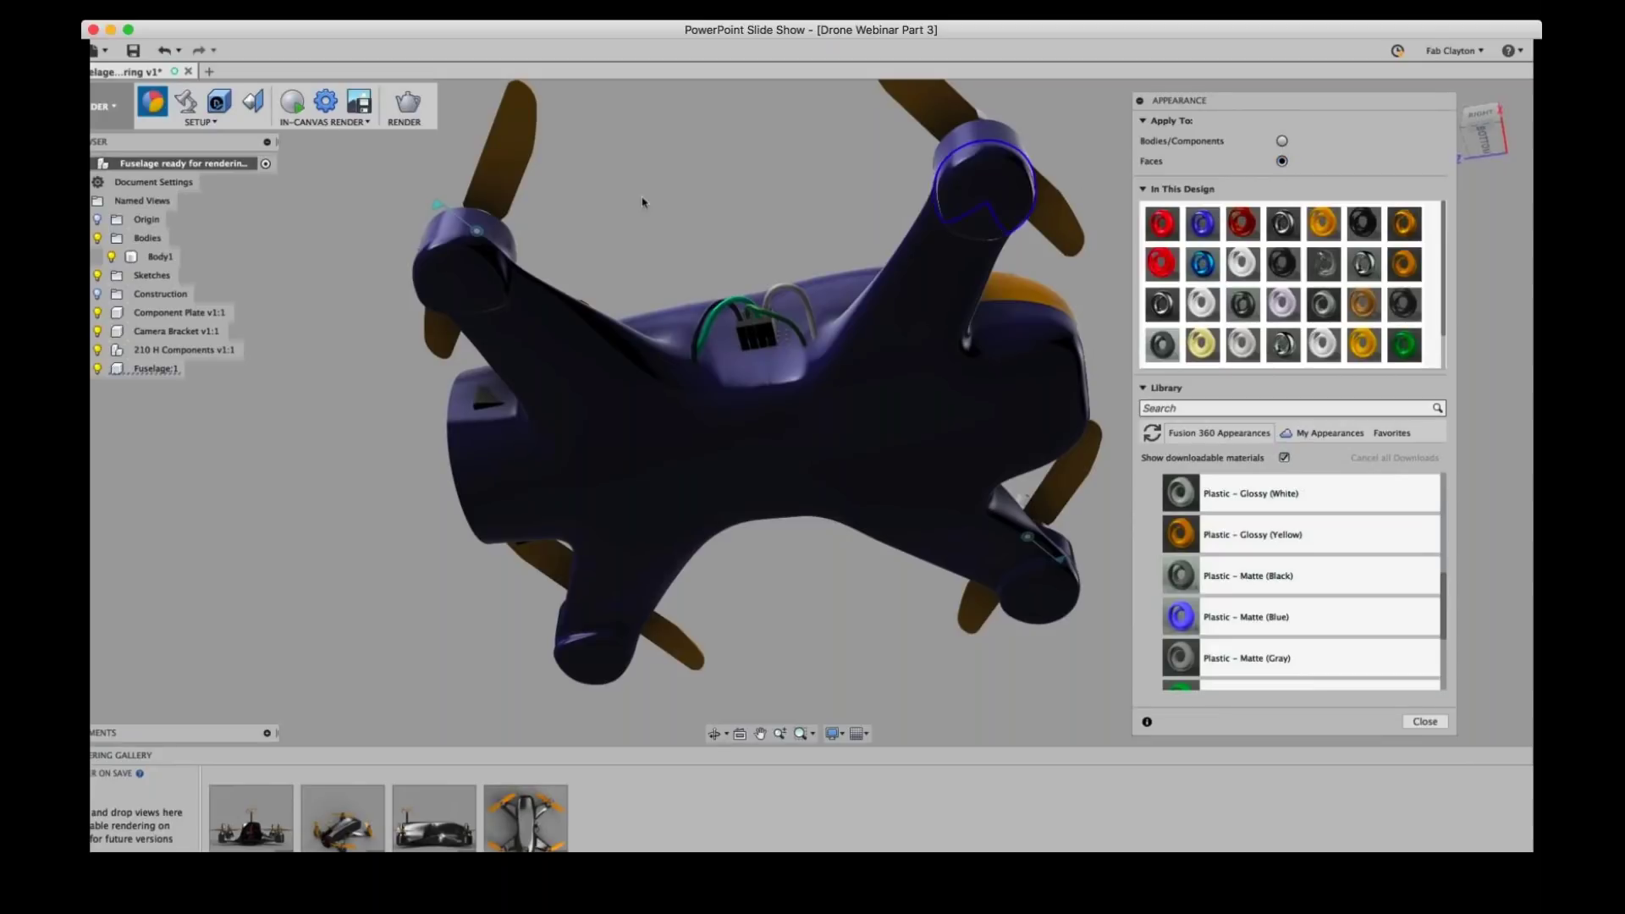
{"action": "left_click", "coordinate": [449, 248]}
{"action": "left_click", "coordinate": [587, 677]}
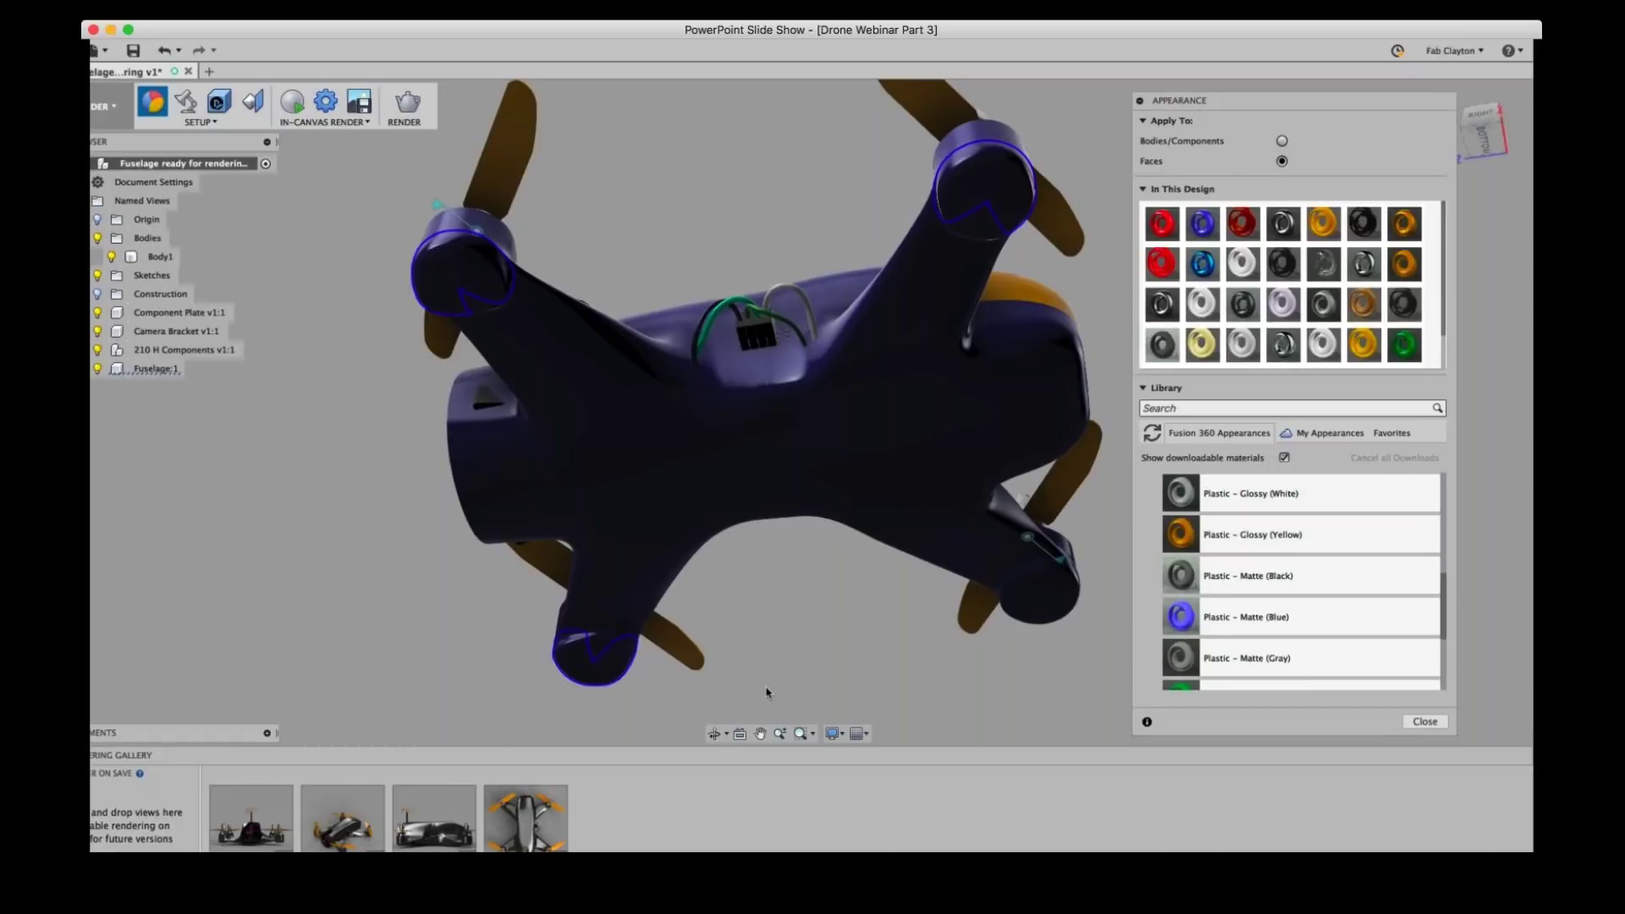
{"action": "left_click", "coordinate": [1047, 613]}
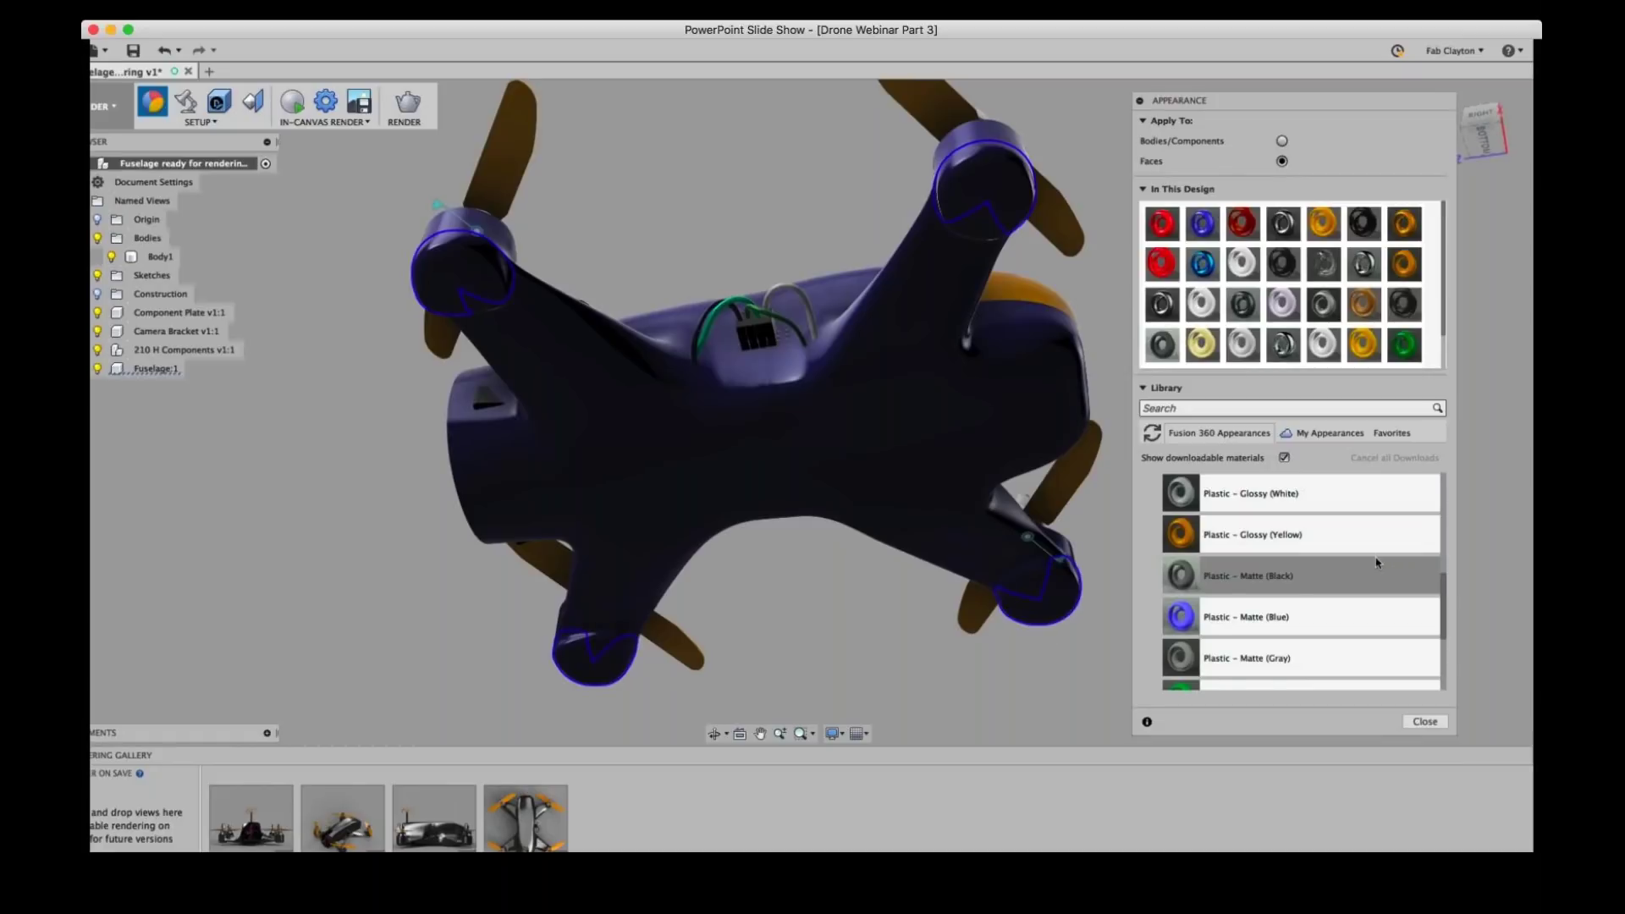
- Search the appearance library for rubber and look through the matching Fusion 360 materials
{"action": "left_click_drag", "start_coordinate": [1446, 611], "coordinate": [1450, 513]}
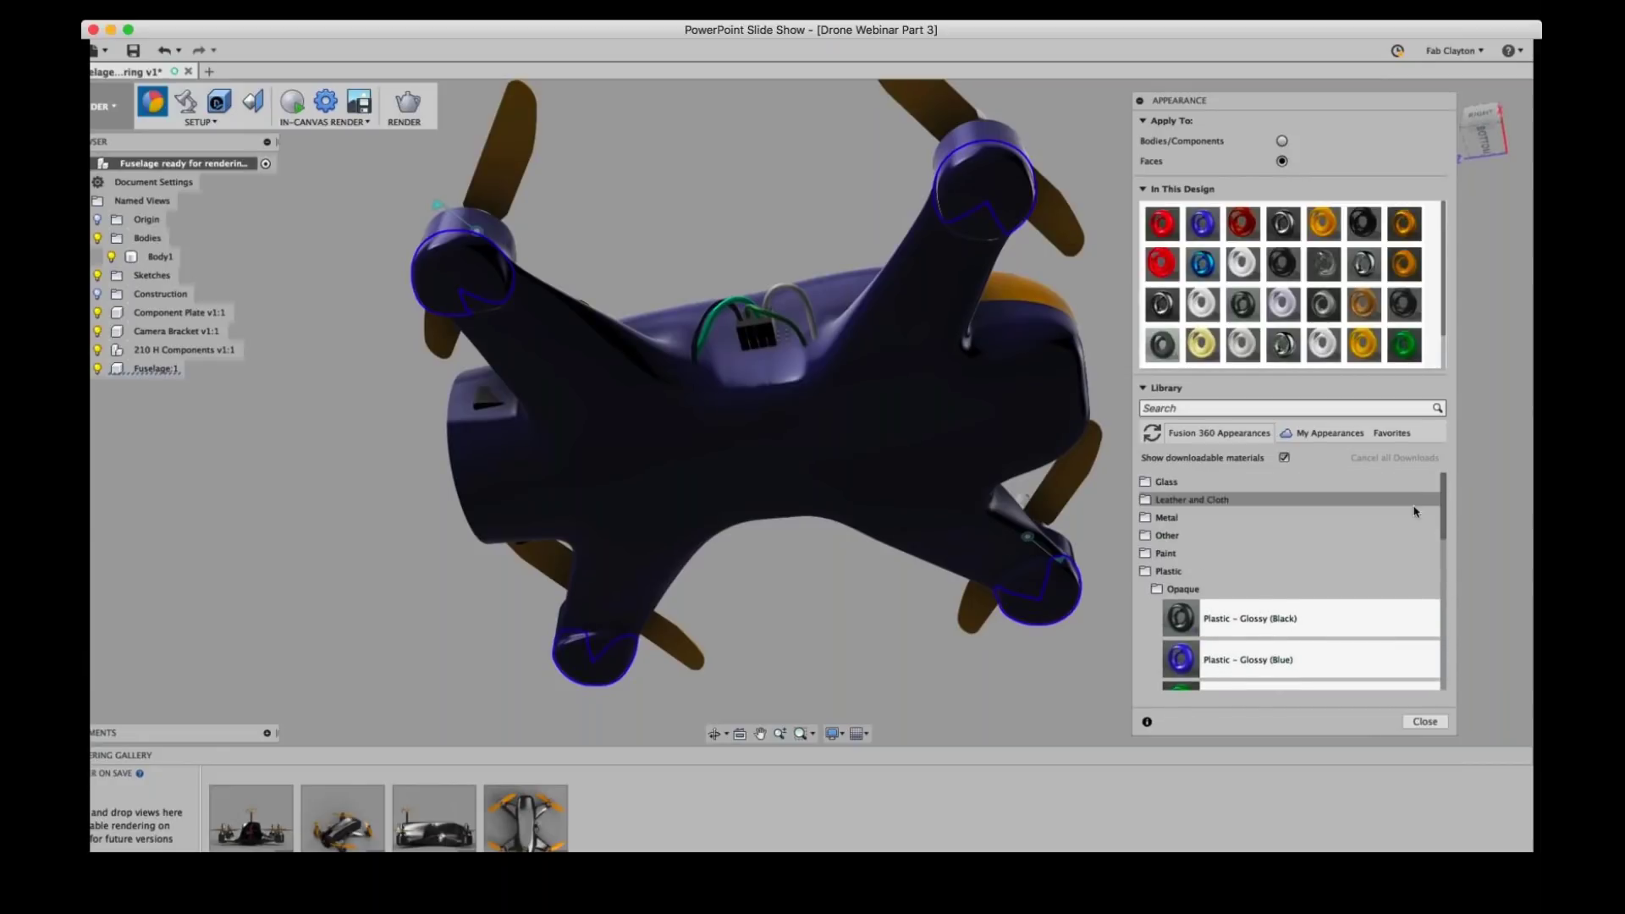
{"action": "left_click", "coordinate": [1294, 410]}
{"action": "type", "text": "rubber"}
{"action": "key", "text": "Return"}
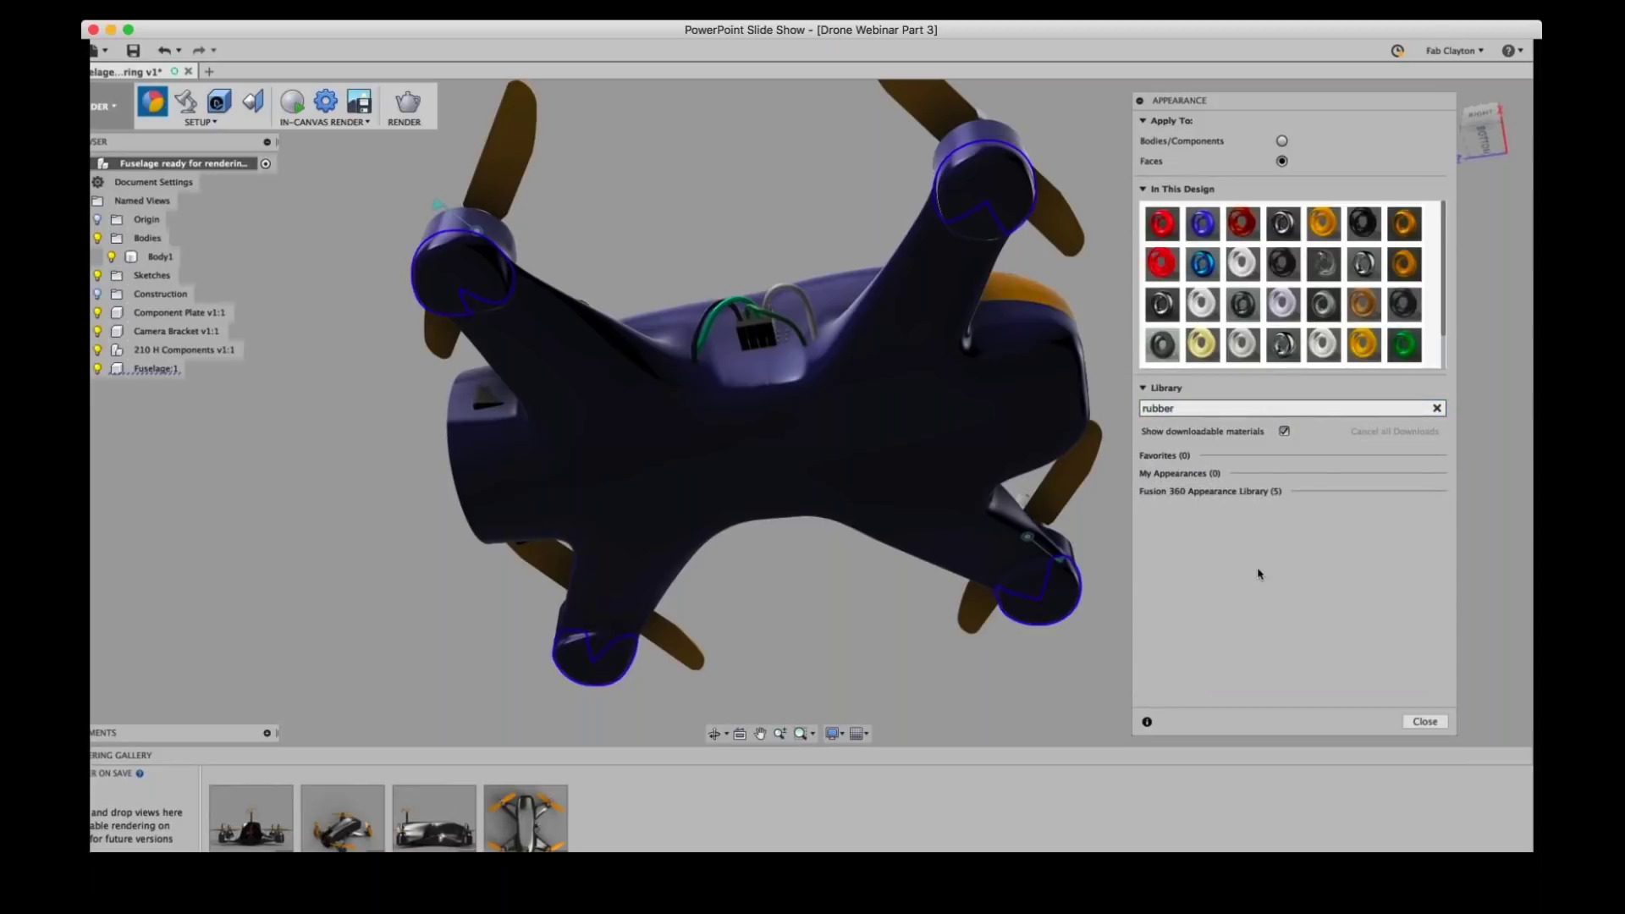
{"action": "left_click", "coordinate": [1261, 499]}
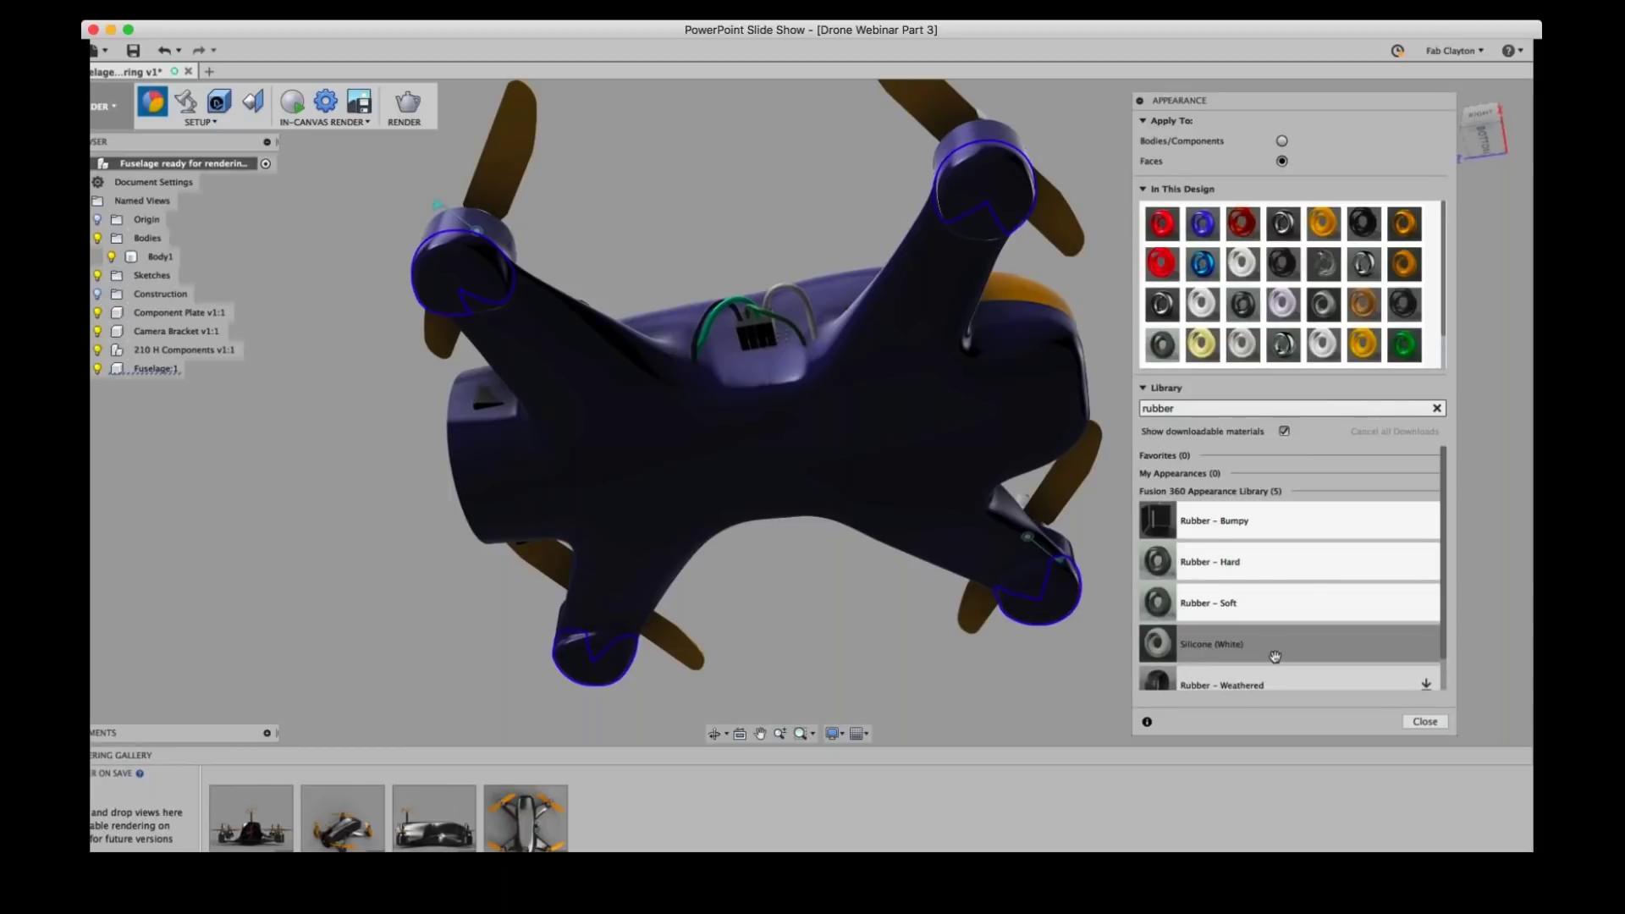
{"action": "scroll", "coordinate": [1274, 657], "scroll_direction": "down", "scroll_amount": 1}
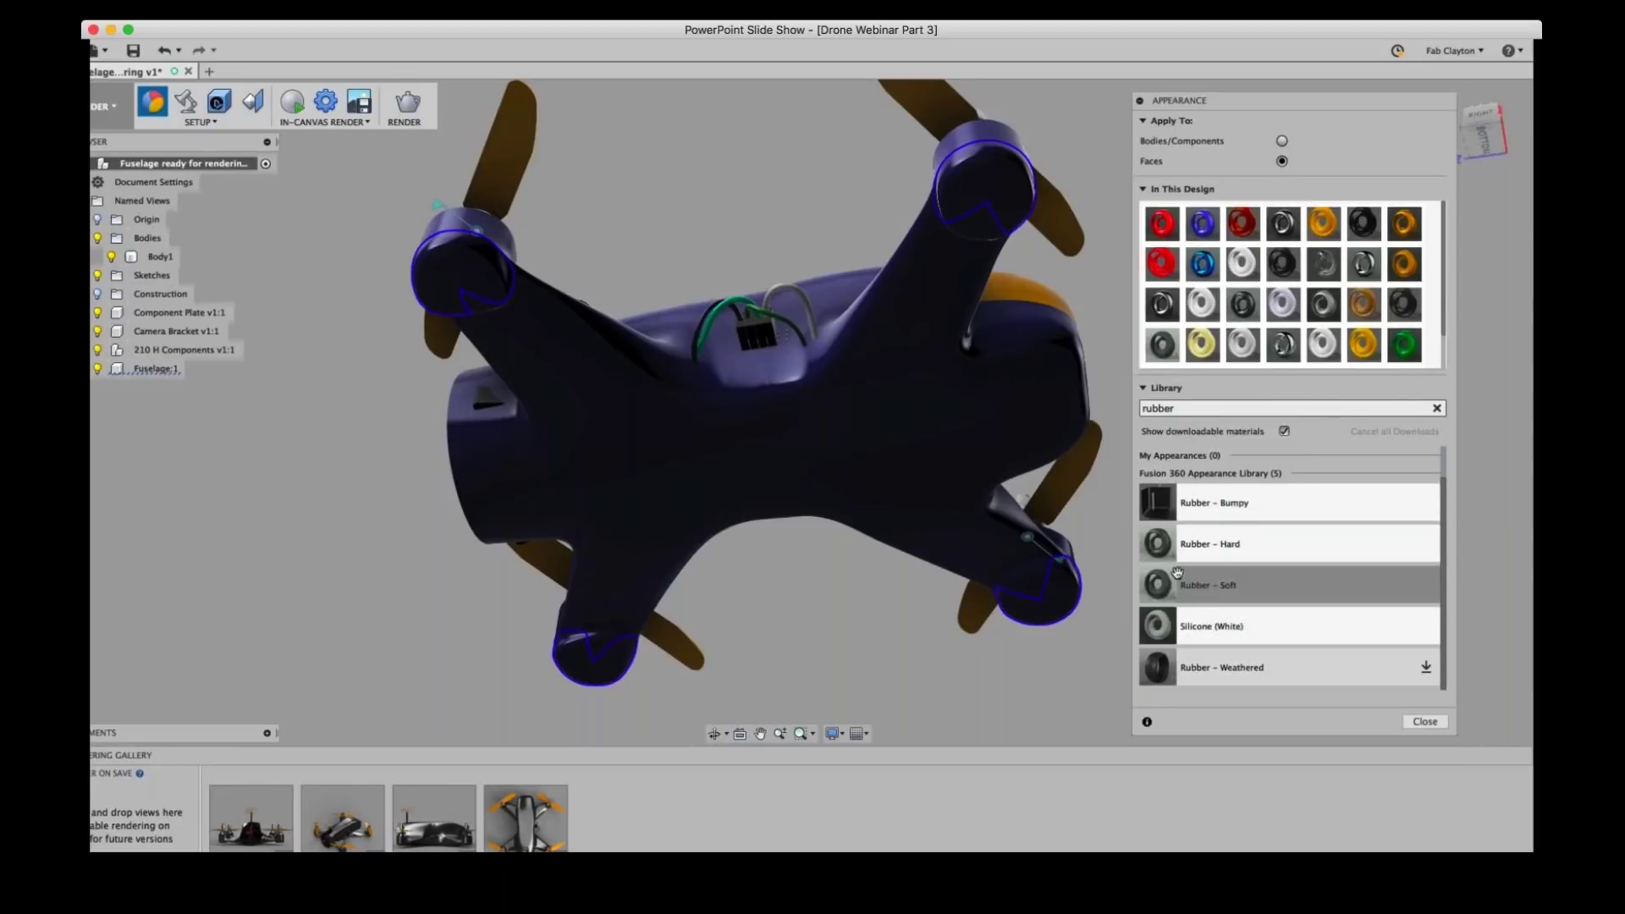
- Find the polka material in the appearance library and apply Plastic - Textured - Polka to the four selected motor pod faces
{"action": "double_click", "coordinate": [1221, 410]}
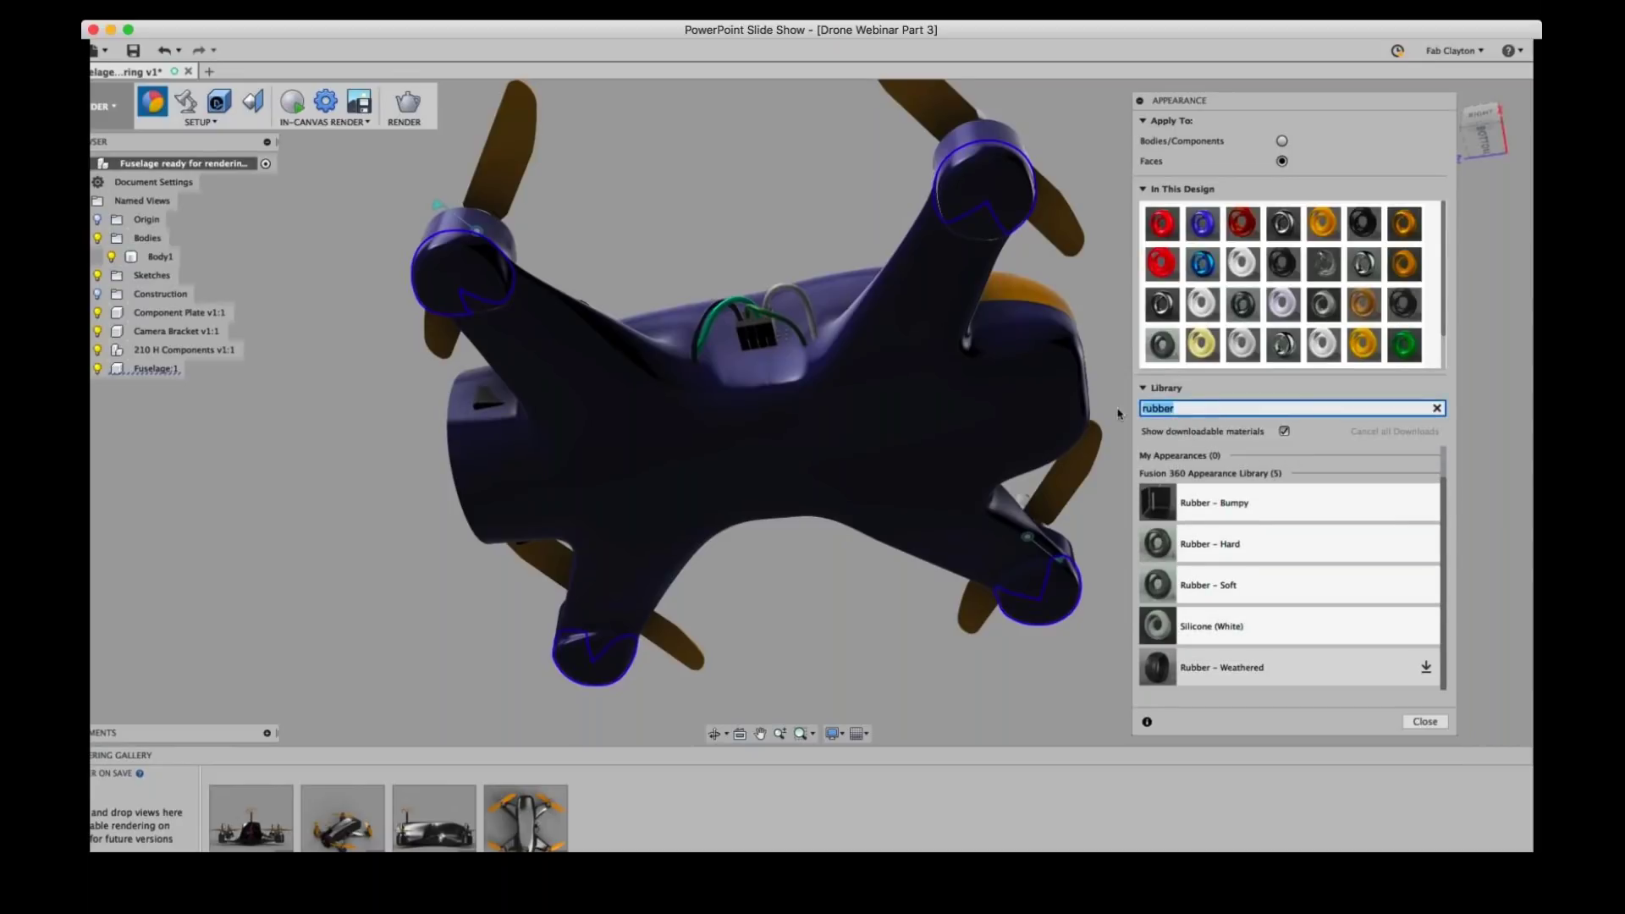
{"action": "type", "text": "polk"}
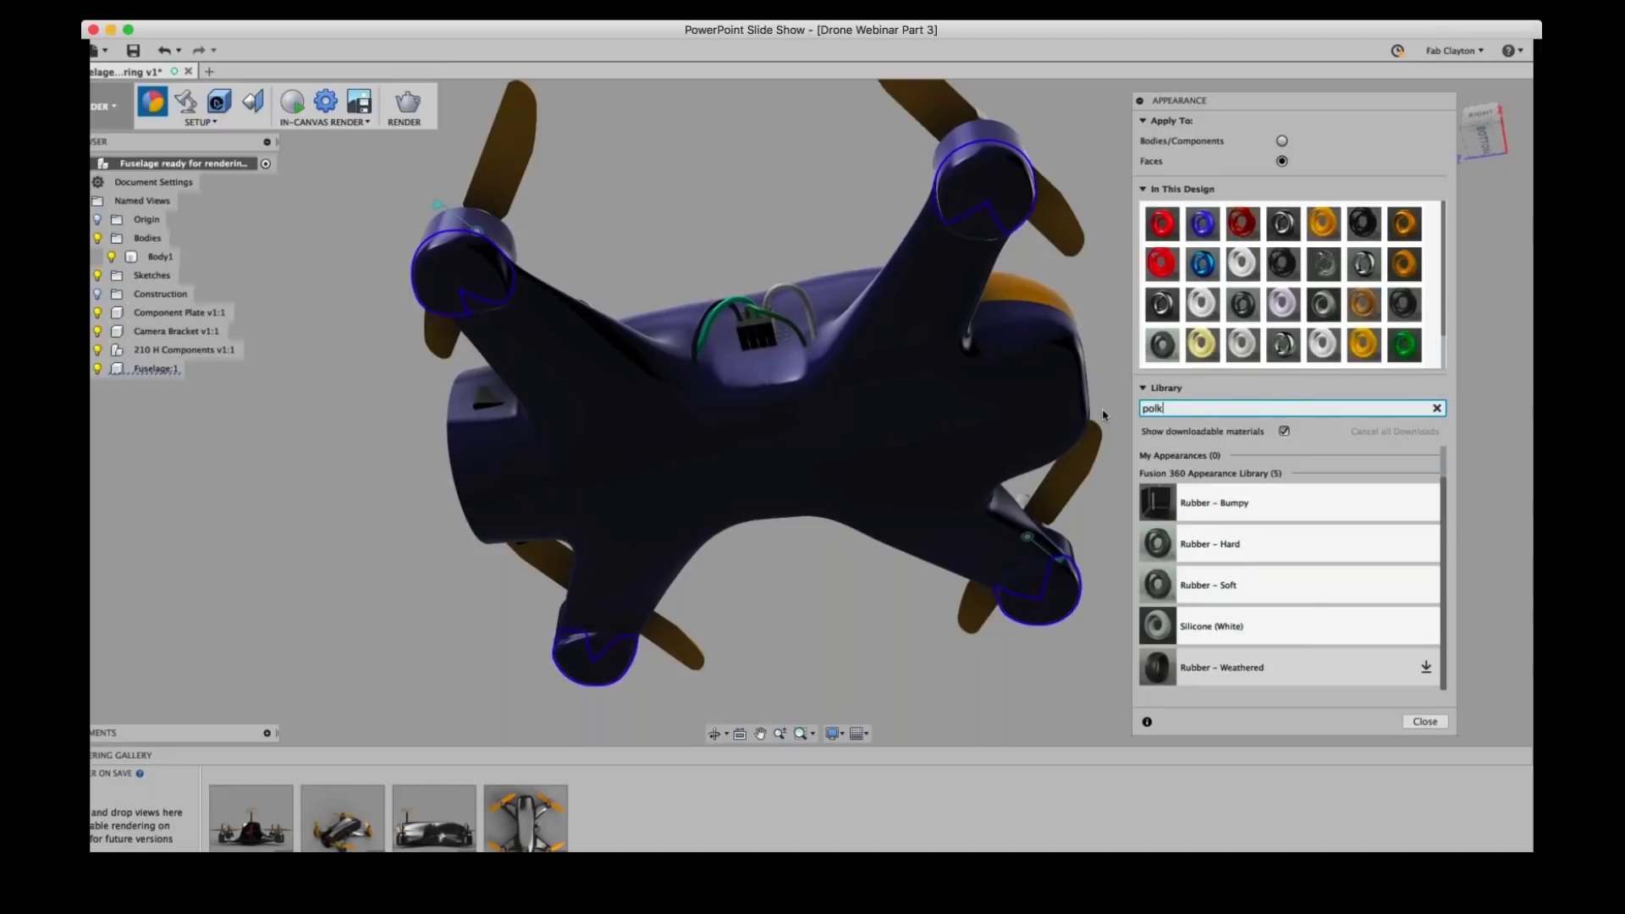
{"action": "type", "text": "a"}
{"action": "key", "text": "Return"}
{"action": "left_click", "coordinate": [1182, 491]}
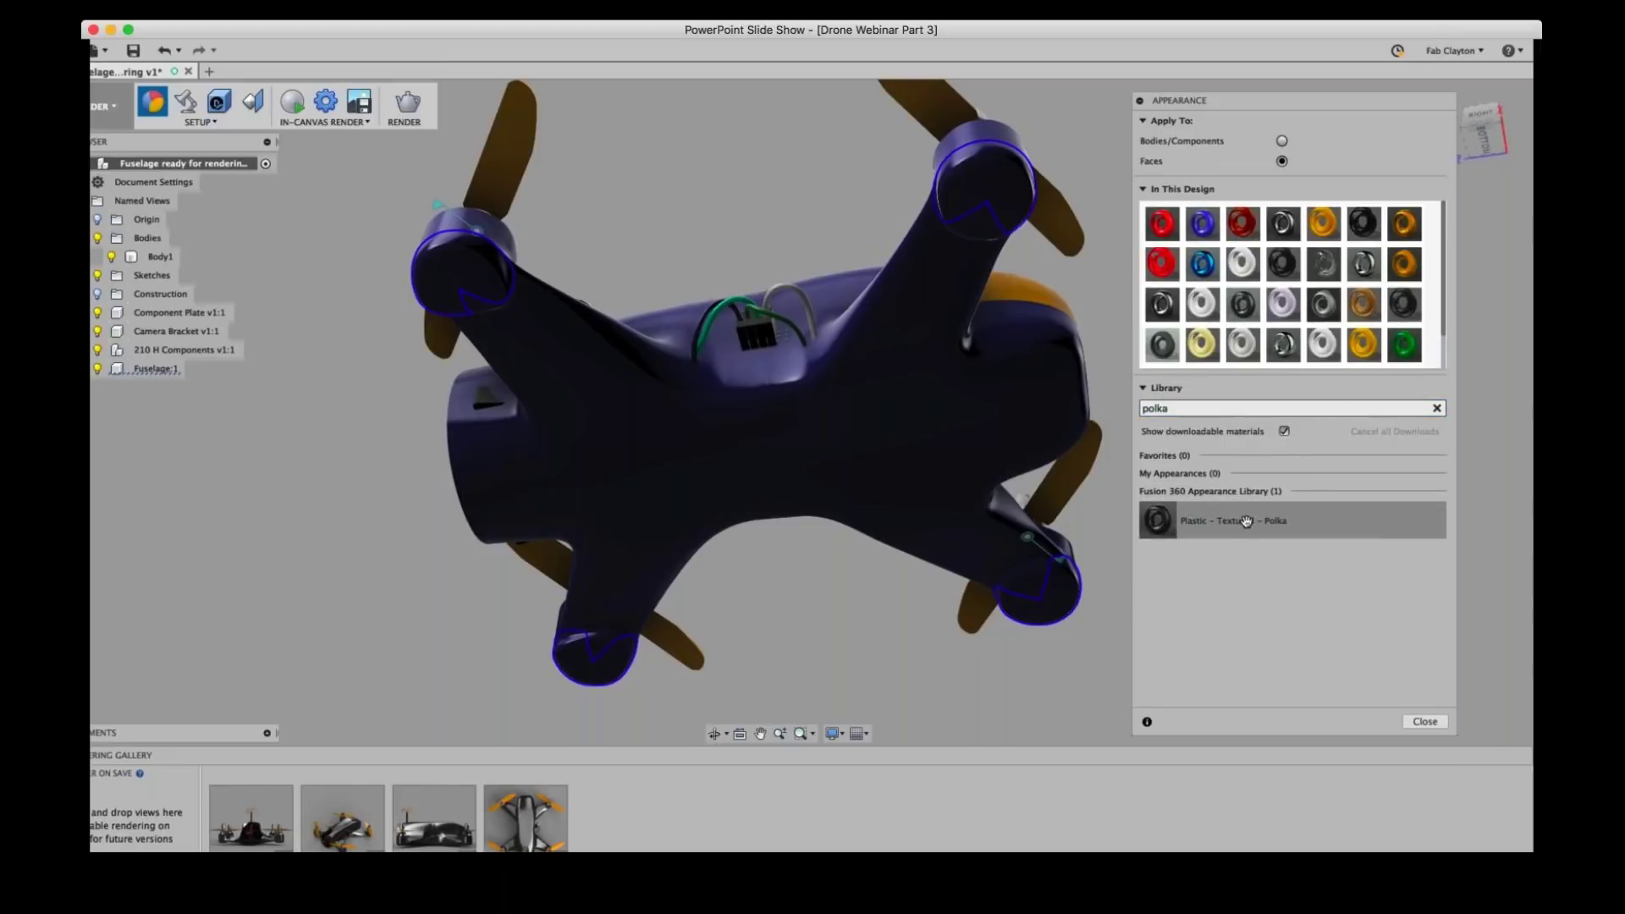
{"action": "left_click_drag", "start_coordinate": [1245, 523], "coordinate": [991, 164]}
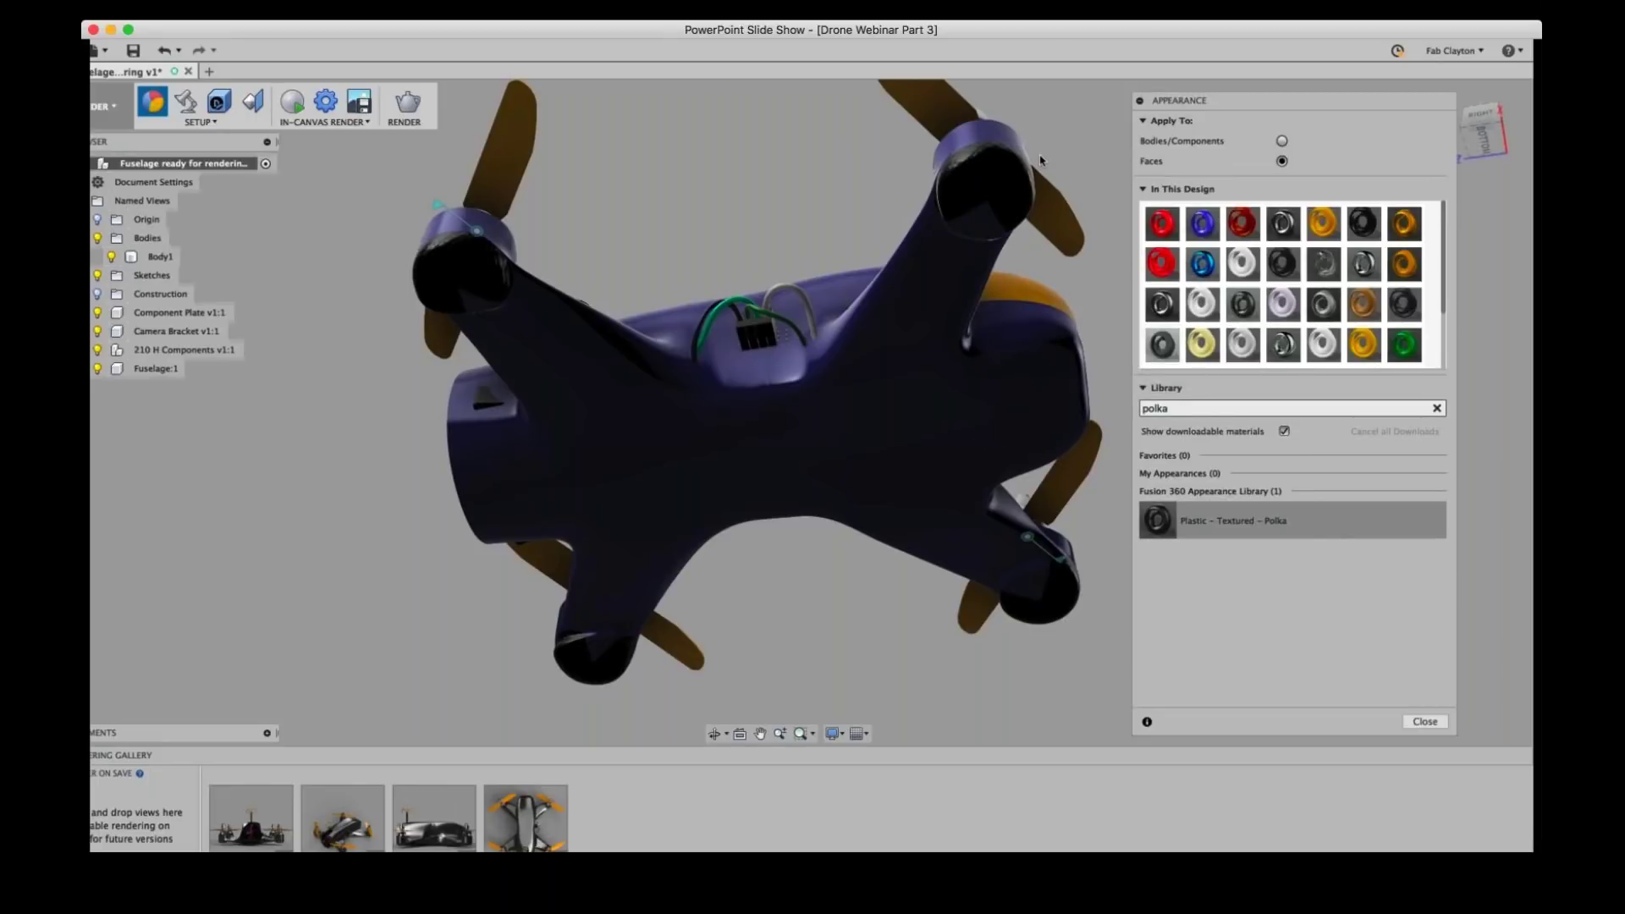
{"action": "middle_click_drag", "start_coordinate": [1040, 160], "coordinate": [887, 343], "text": "shift"}
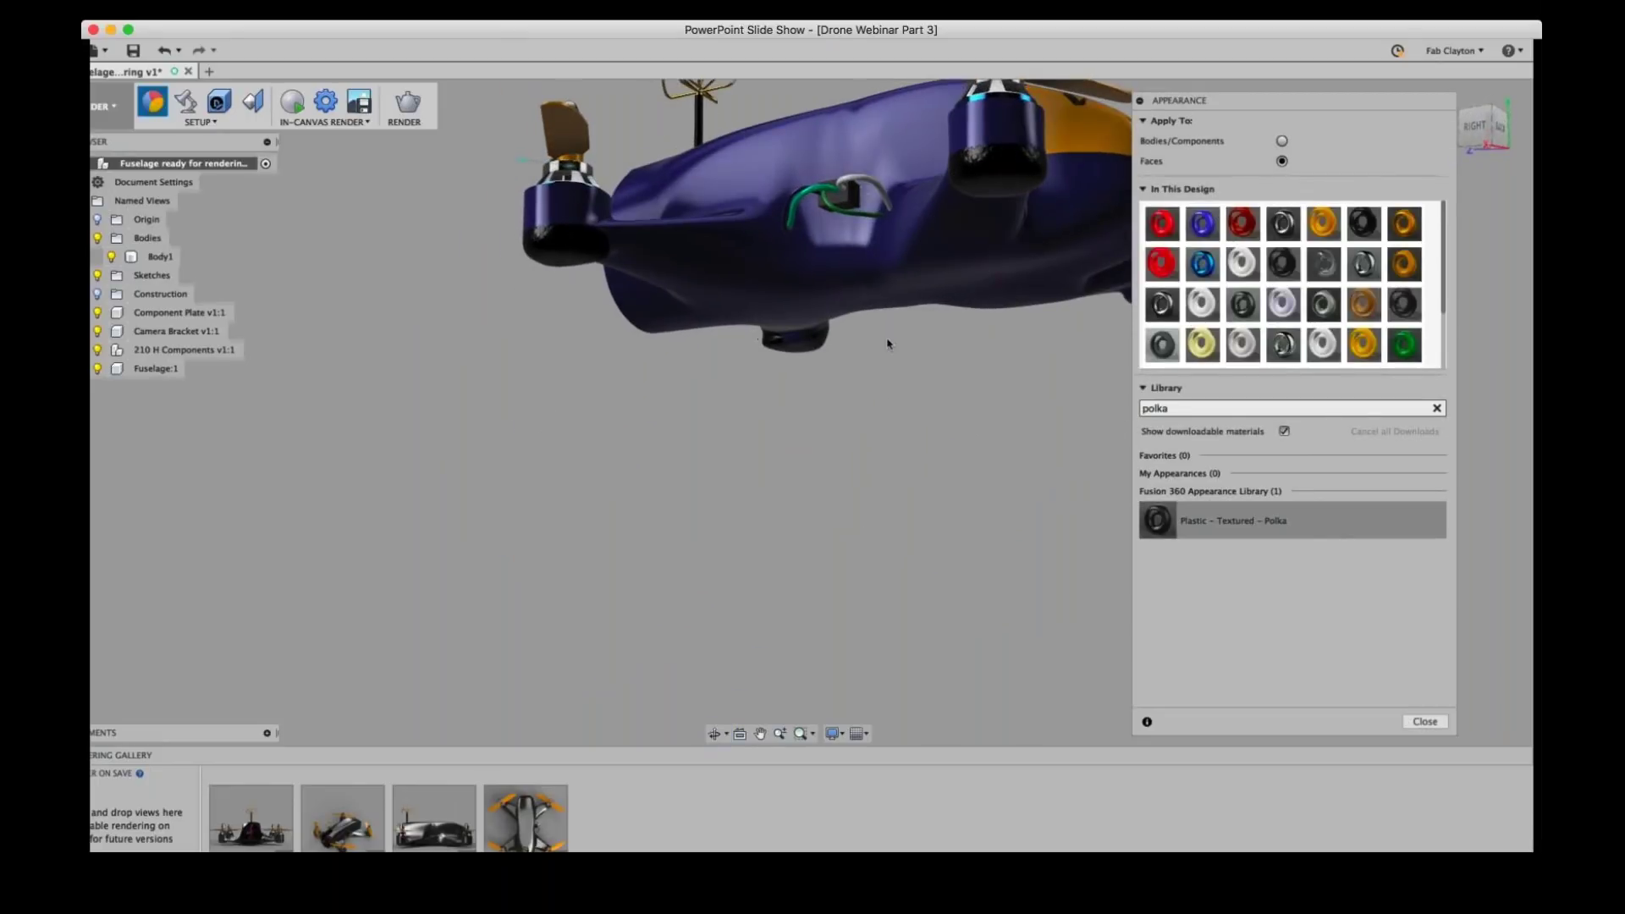
{"action": "scroll", "coordinate": [652, 686], "scroll_direction": "down", "scroll_amount": 5}
{"action": "scroll", "coordinate": [699, 635], "scroll_direction": "up", "scroll_amount": 10}
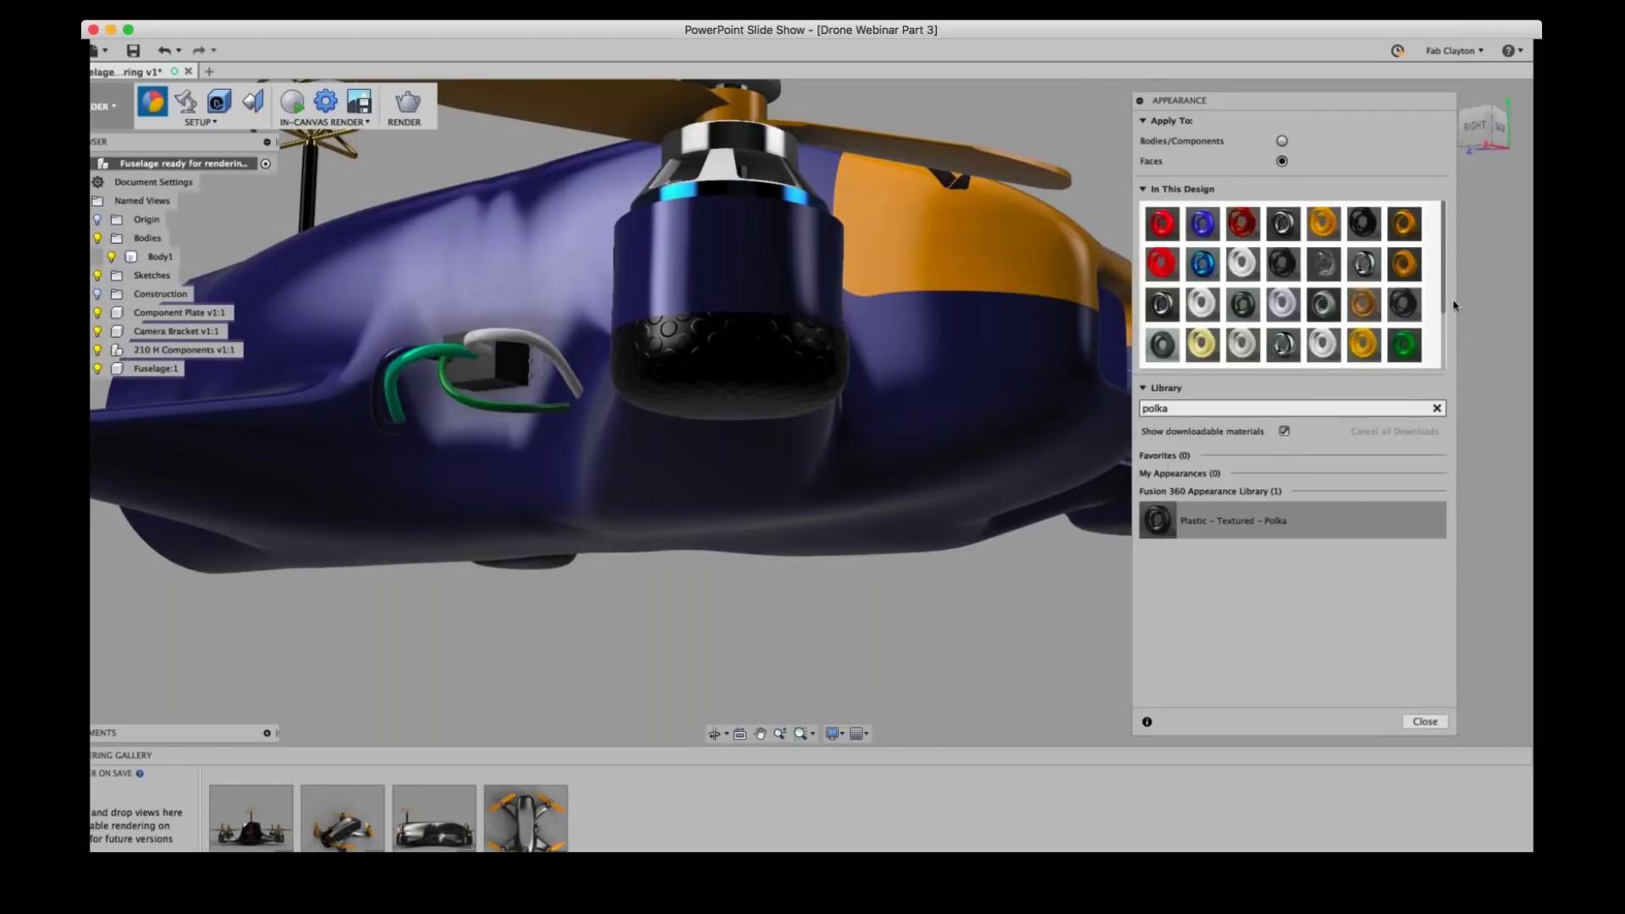
{"action": "left_click_drag", "start_coordinate": [1444, 303], "coordinate": [1450, 356]}
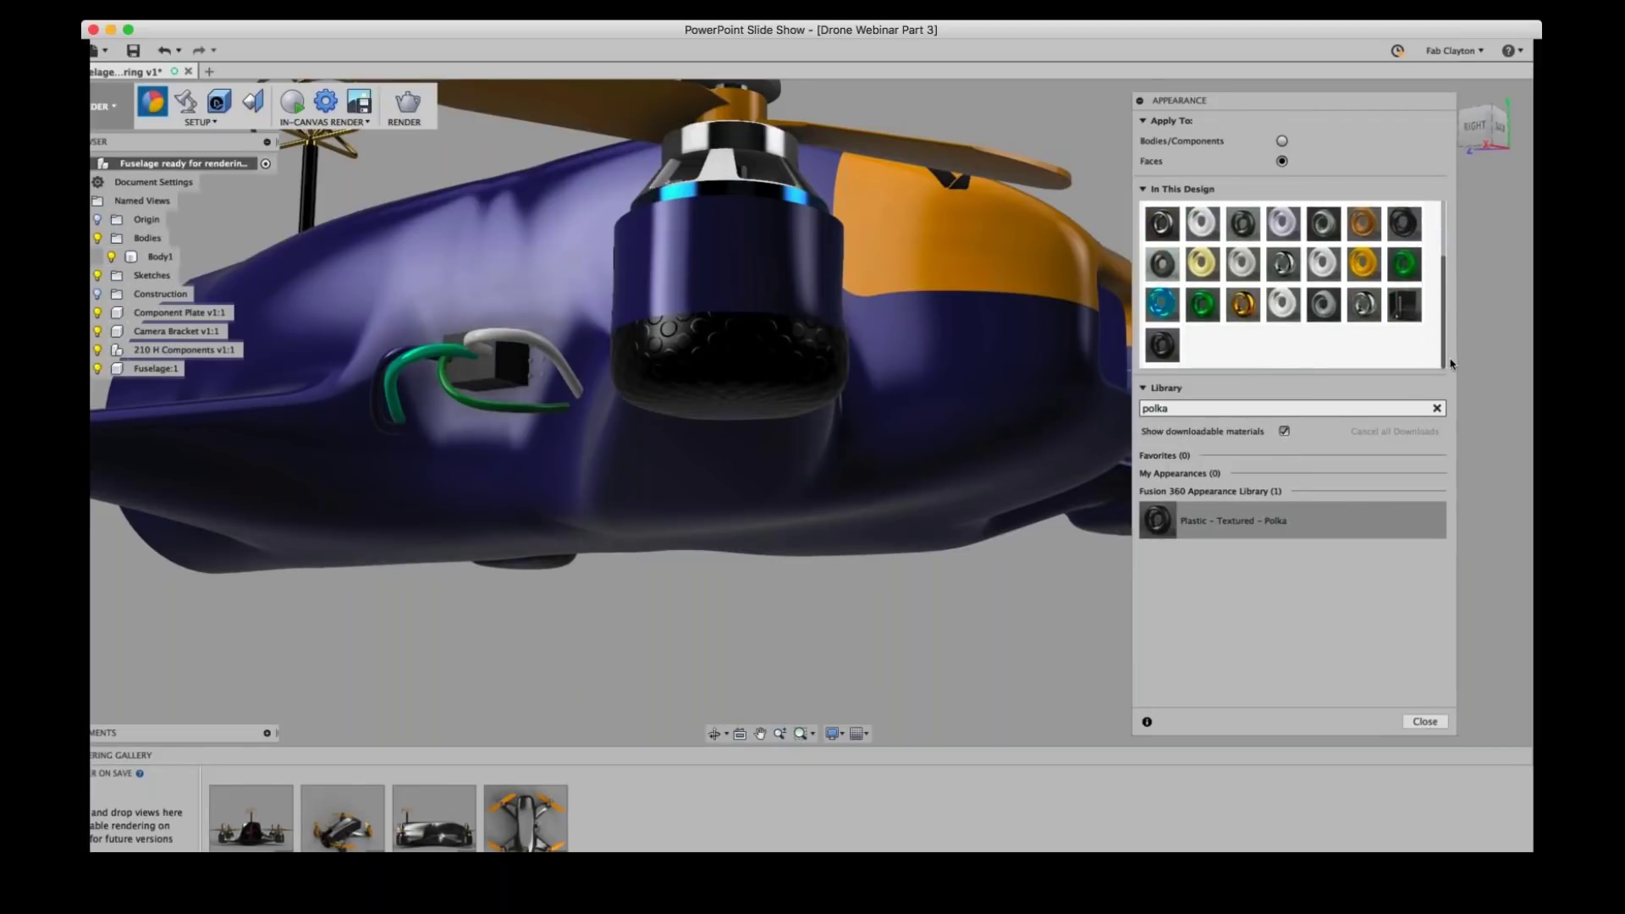
{"action": "left_click", "coordinate": [1162, 346]}
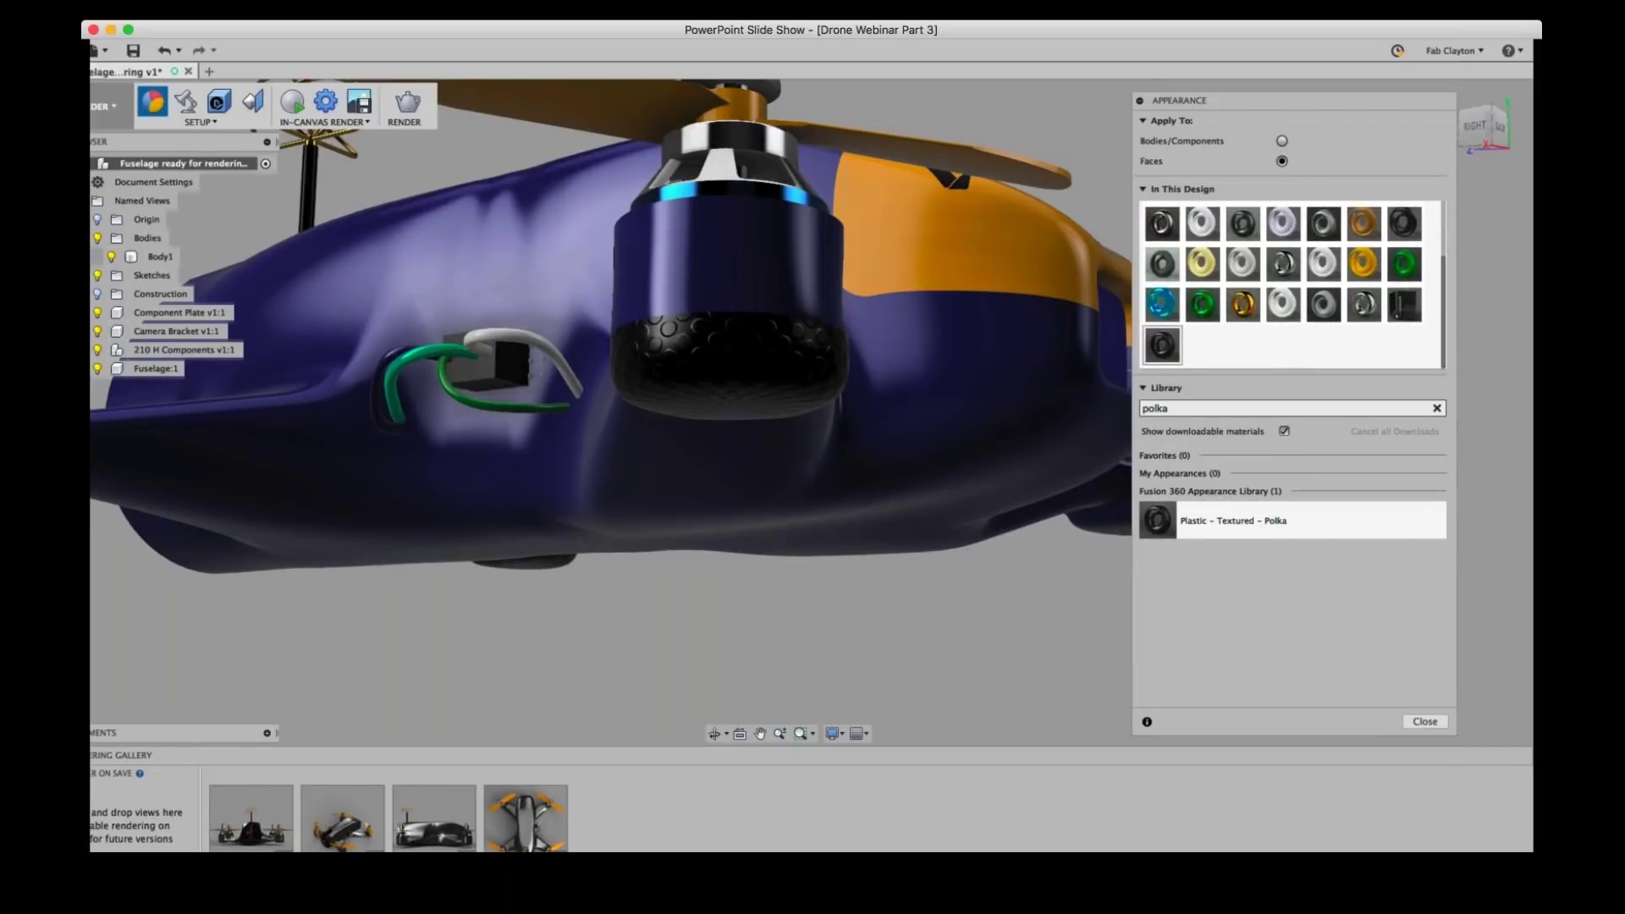
{"action": "key", "text": "super+Tab"}
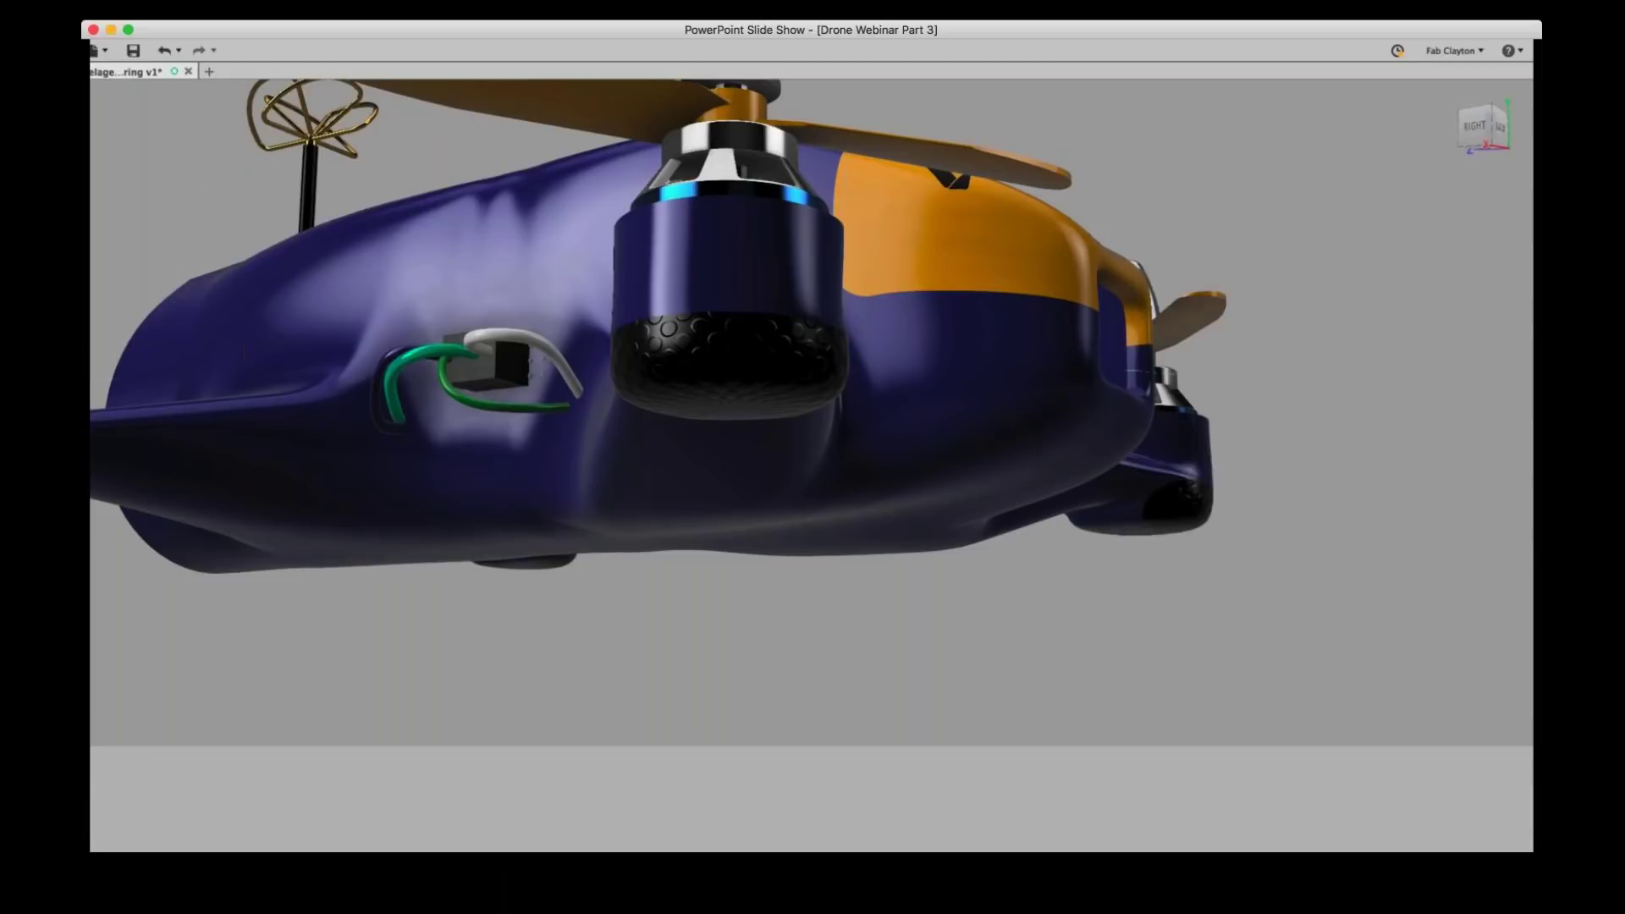
{"action": "left_click", "coordinate": [734, 645]}
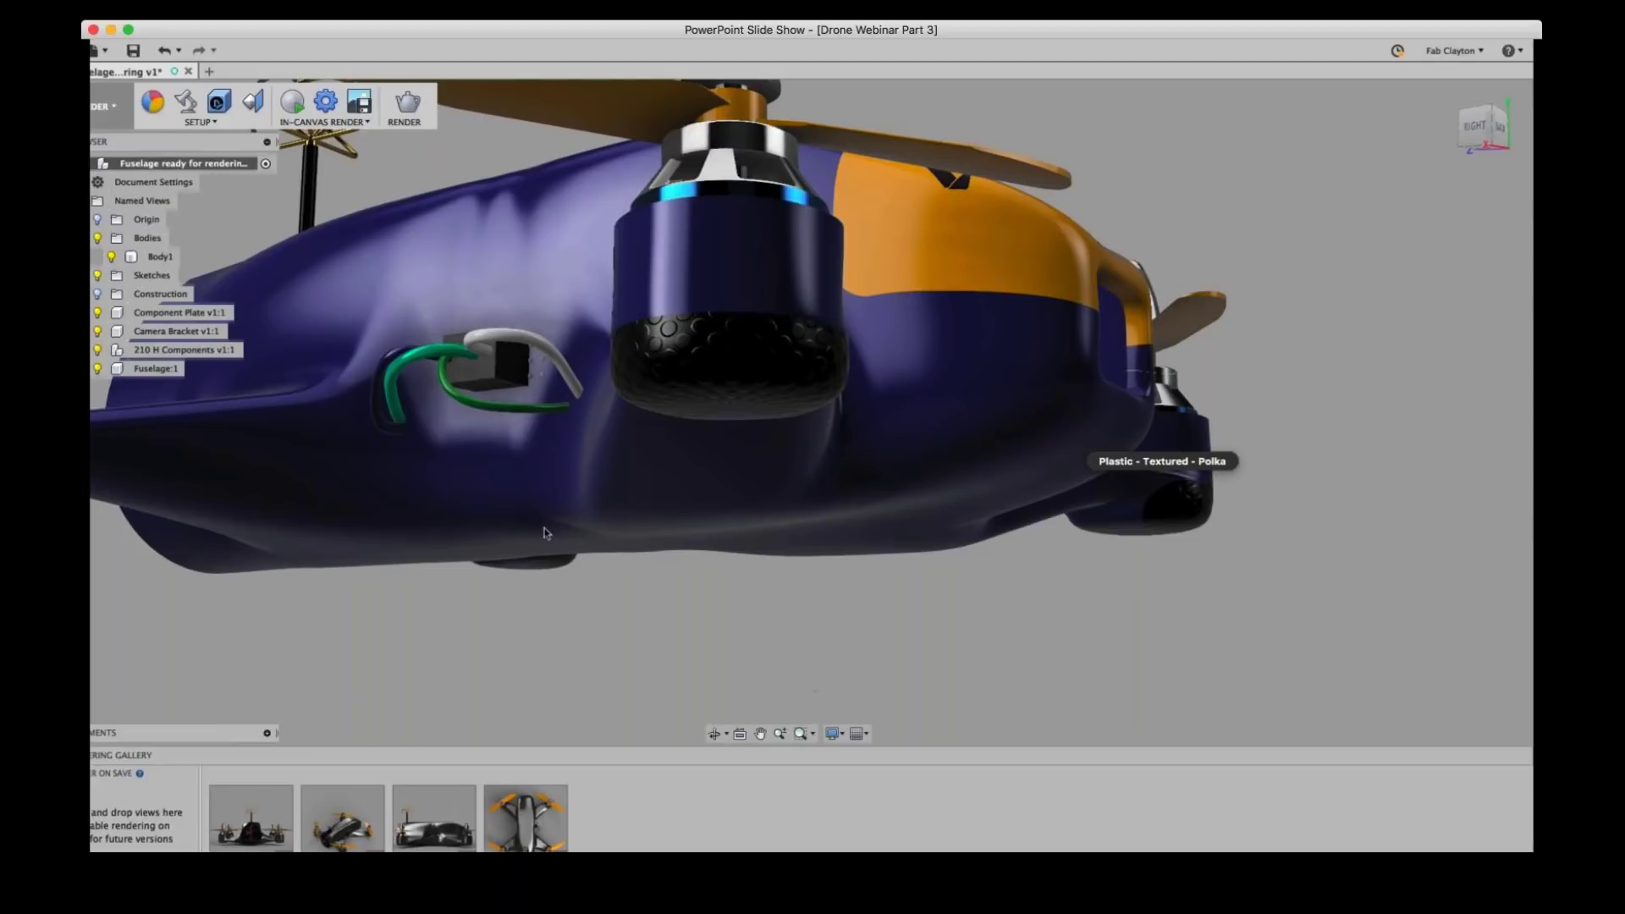
- Edit this design's Plastic - Textured - Polka appearance, setting its scale to 56 and rotation to 228
{"action": "left_click", "coordinate": [152, 101]}
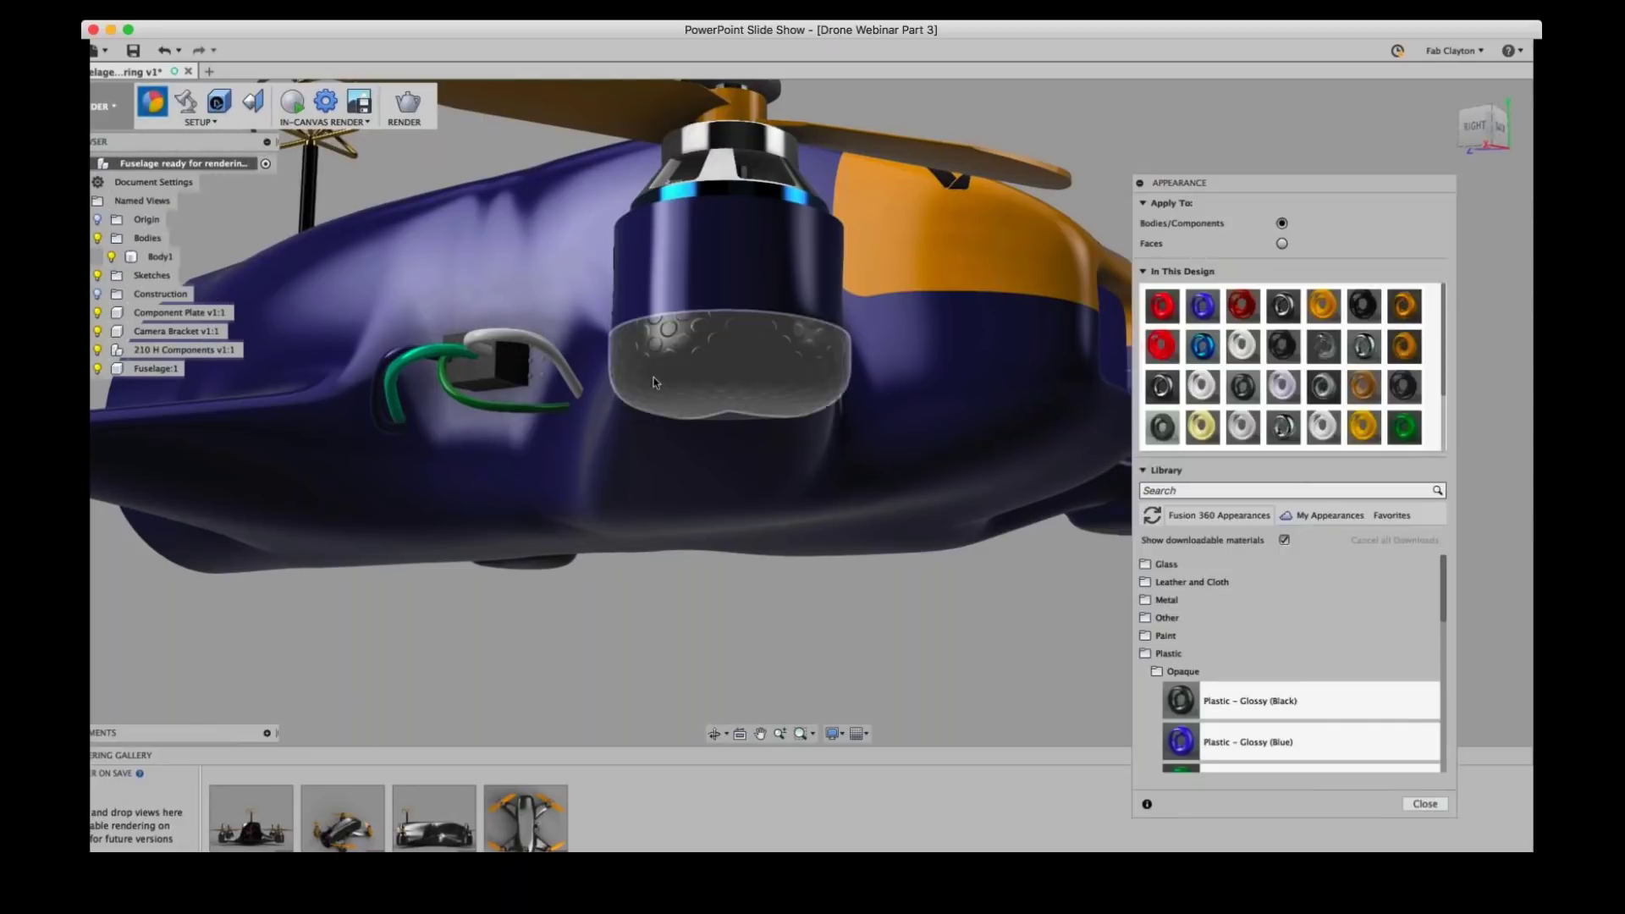
{"action": "scroll", "coordinate": [1194, 443], "scroll_direction": "down", "scroll_amount": 2}
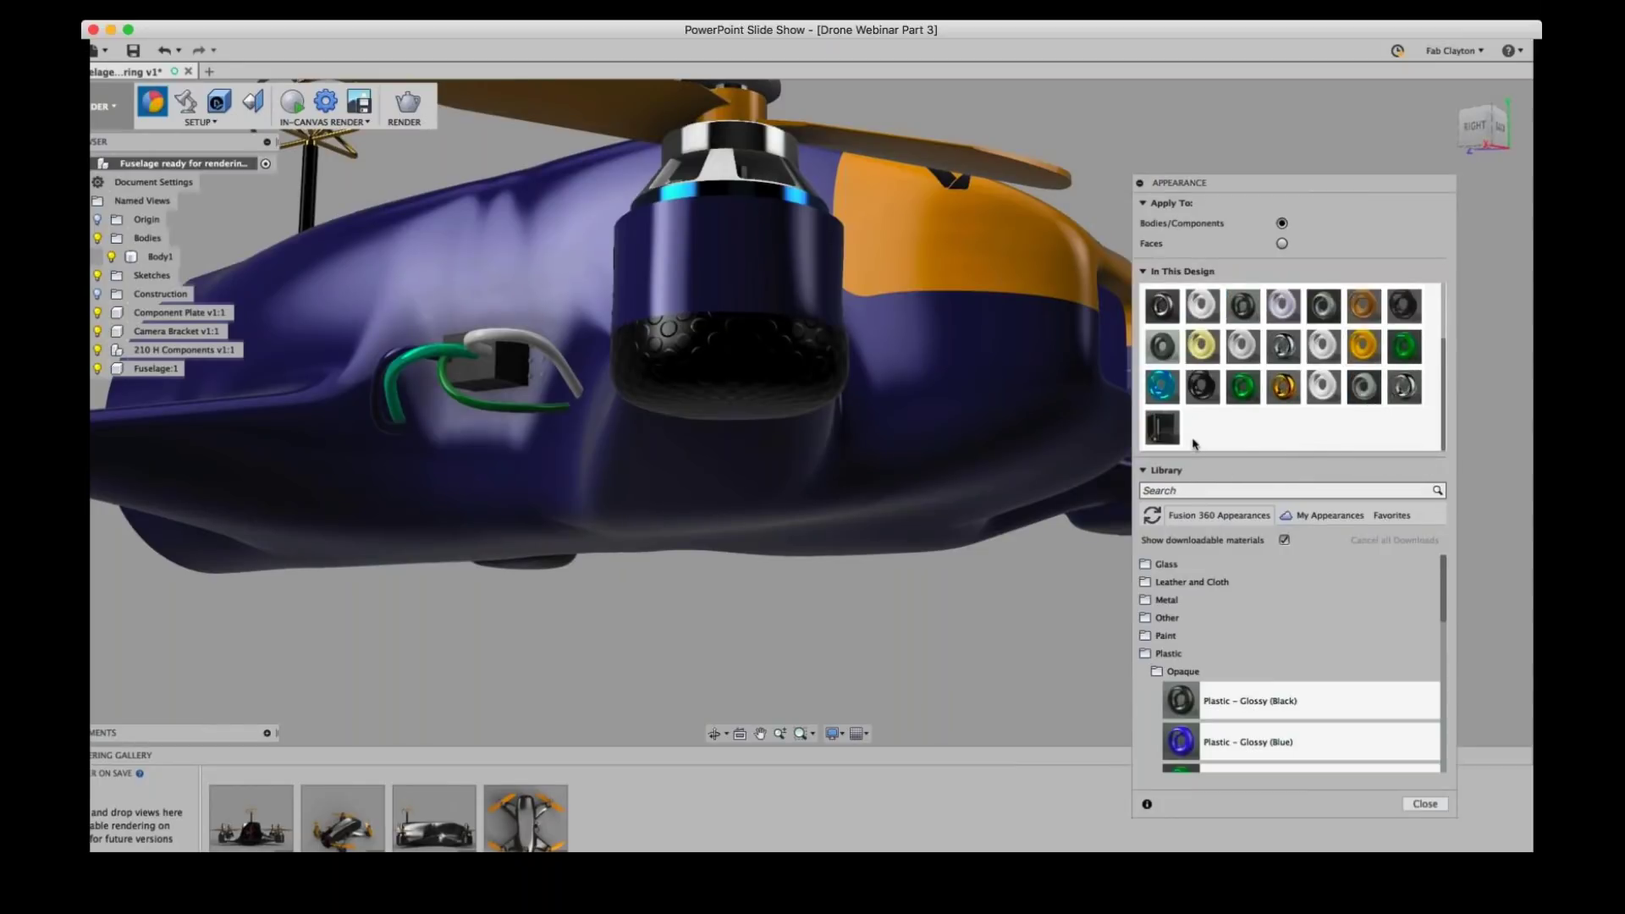
{"action": "double_click", "coordinate": [1200, 394]}
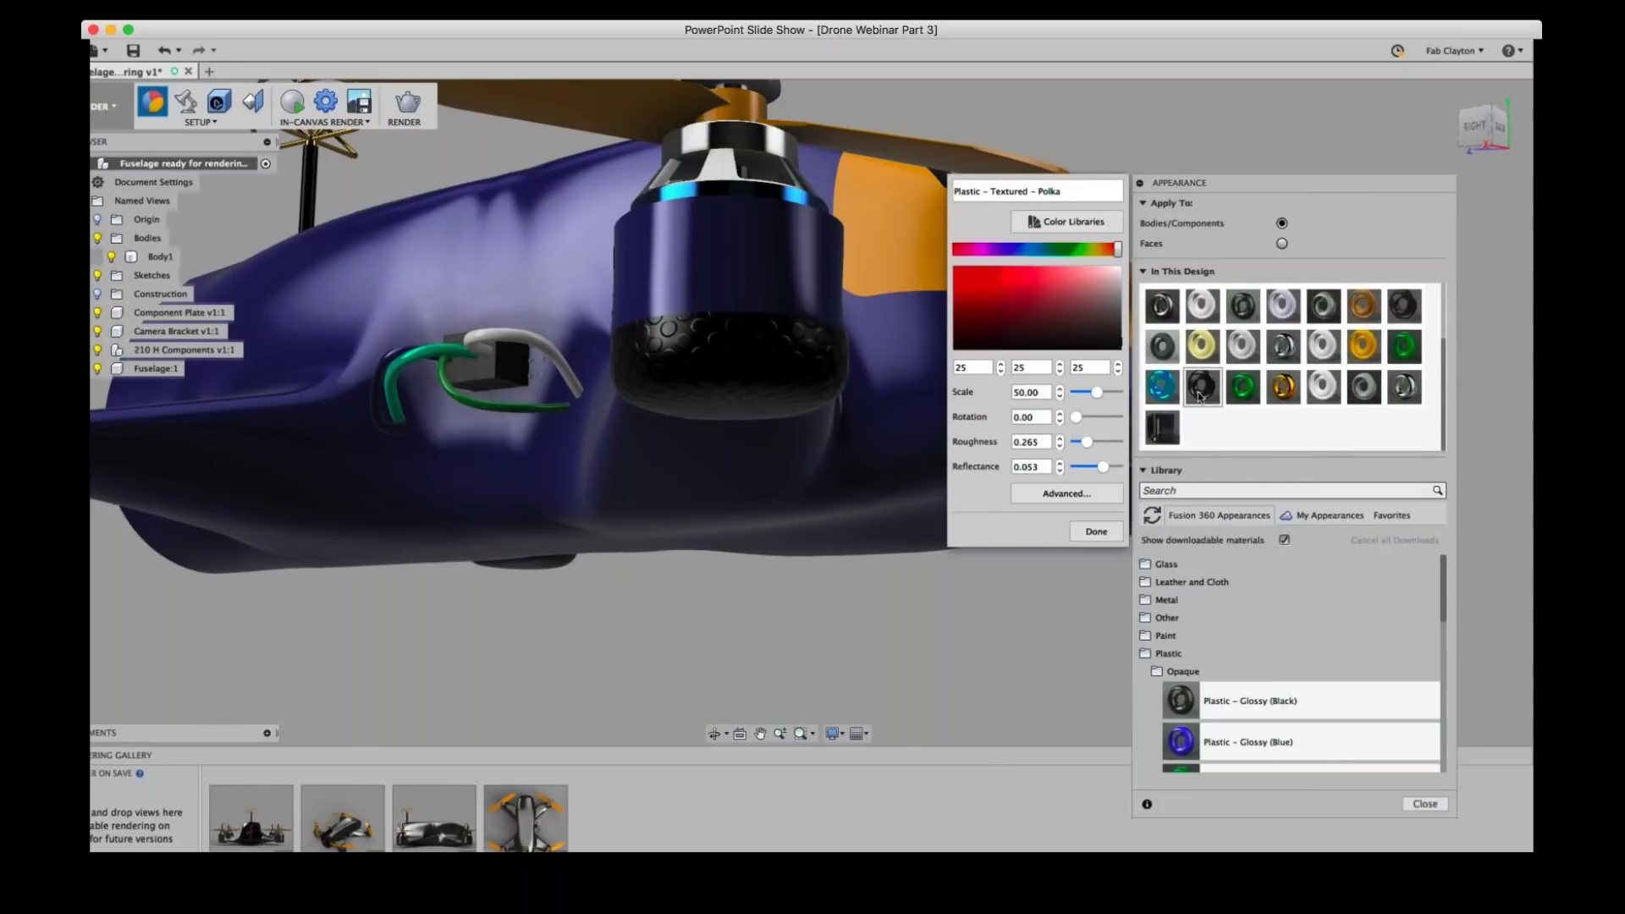
{"action": "mouse_move", "coordinate": [1078, 420]}
{"action": "left_mouse_down"}
{"action": "mouse_move", "coordinate": [1109, 419]}
{"action": "mouse_move", "coordinate": [1124, 393]}
{"action": "mouse_move", "coordinate": [1084, 398]}
{"action": "mouse_move", "coordinate": [1098, 397]}
{"action": "left_mouse_up"}
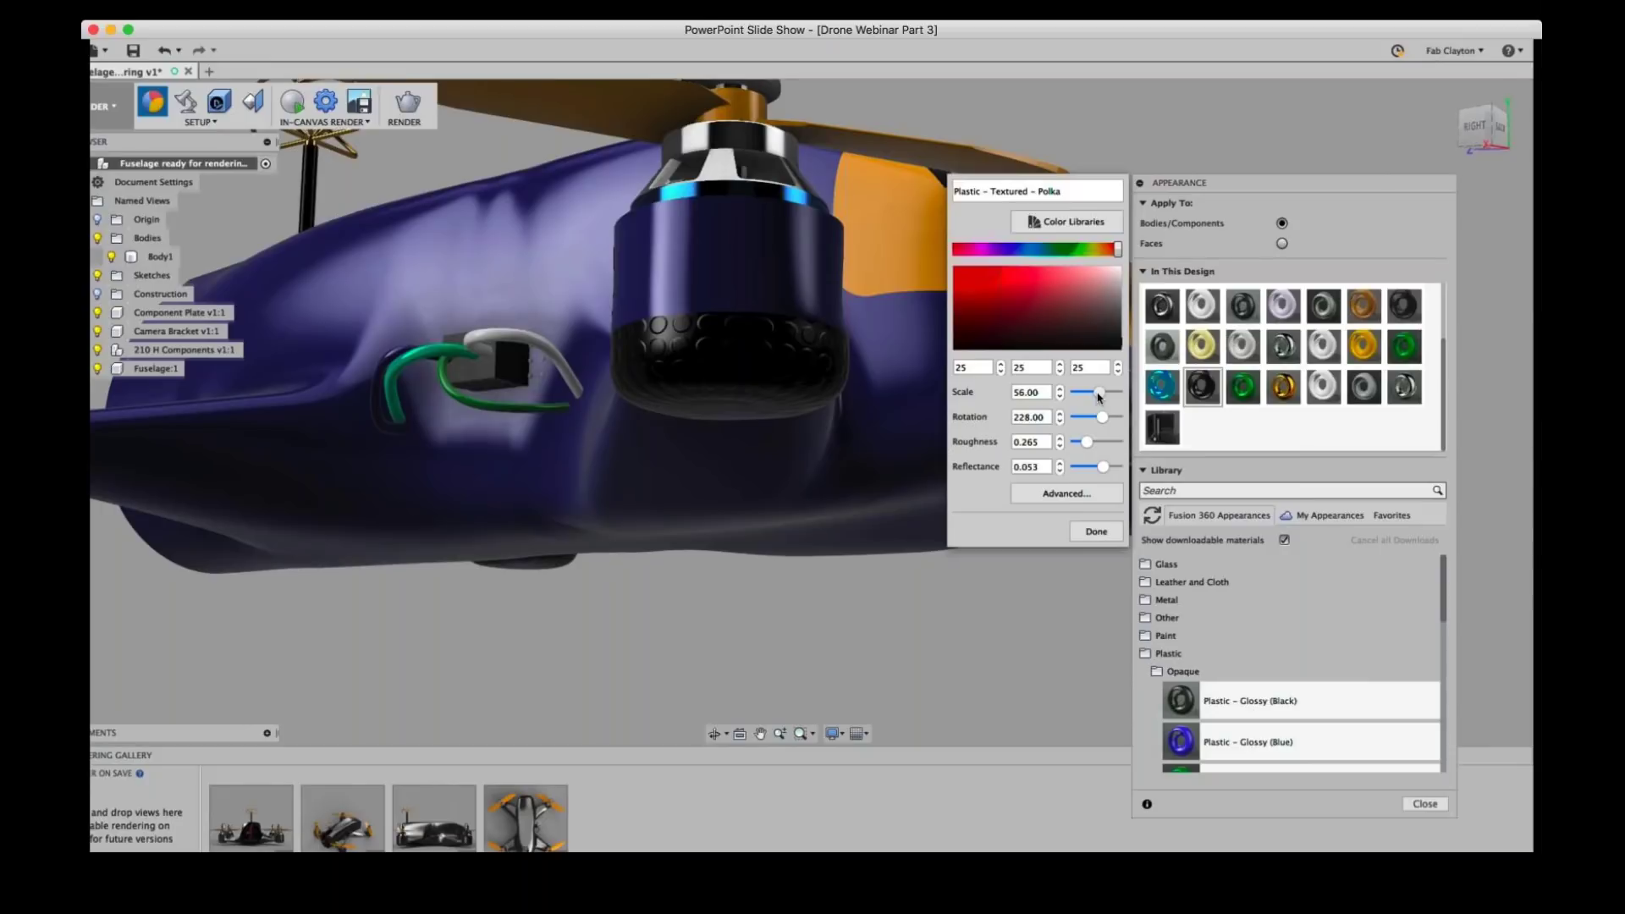
- Set the polka appearance's roughness to 0.288 and its reflectance to 0.060
{"action": "left_click", "coordinate": [1086, 441]}
{"action": "left_click", "coordinate": [1099, 442]}
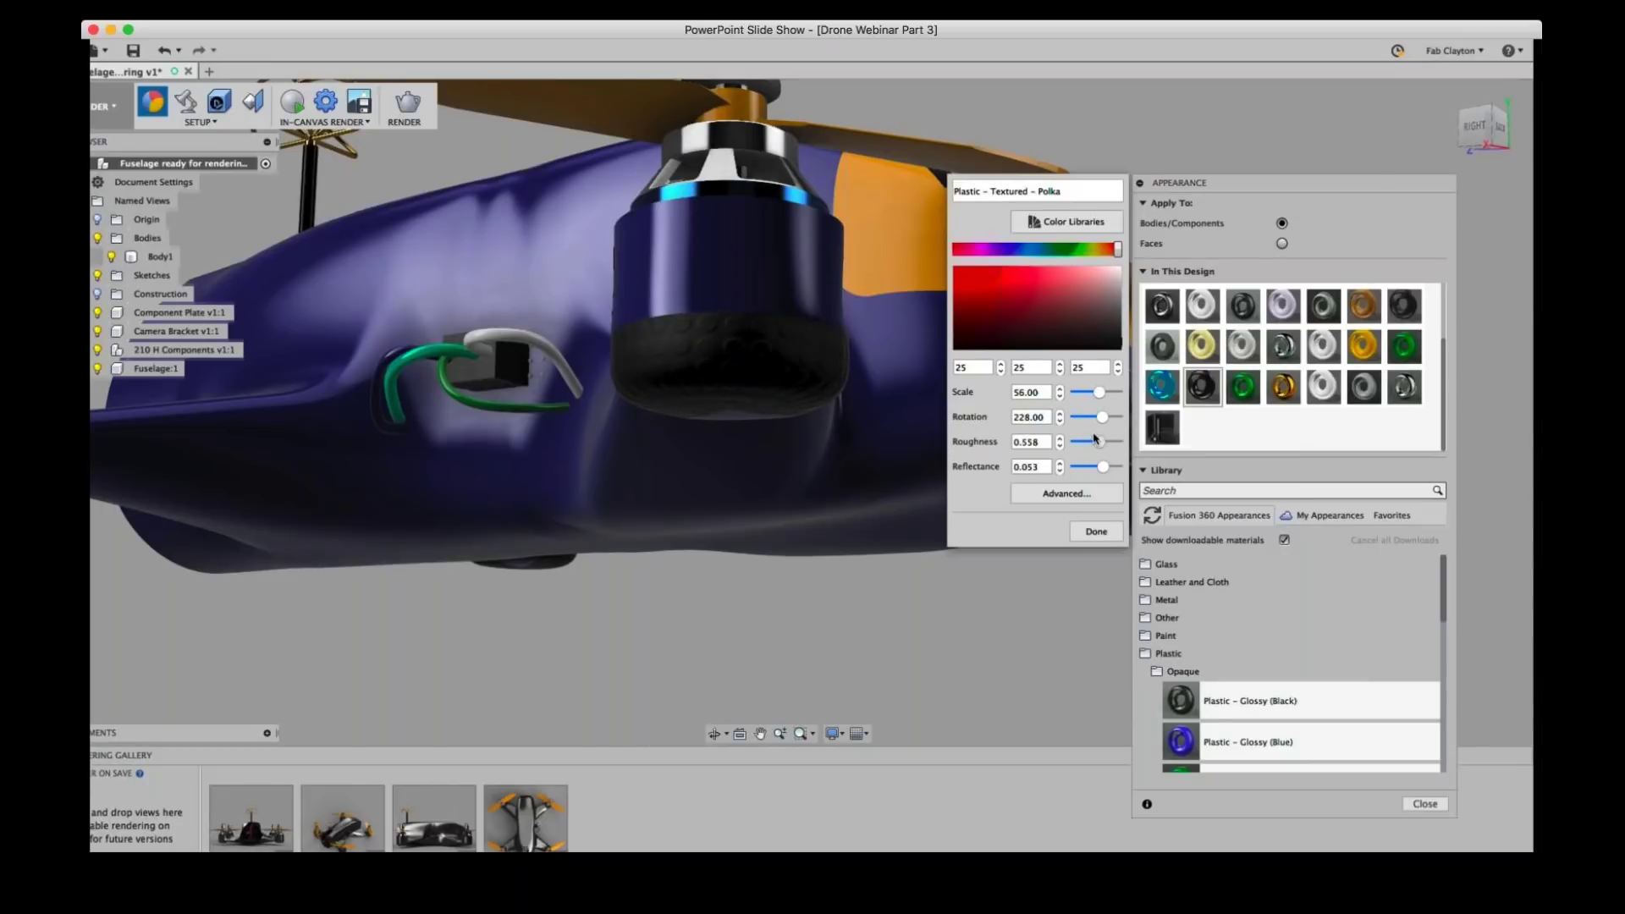
{"action": "left_click", "coordinate": [1088, 442]}
{"action": "left_click_drag", "start_coordinate": [1101, 474], "coordinate": [1071, 473]}
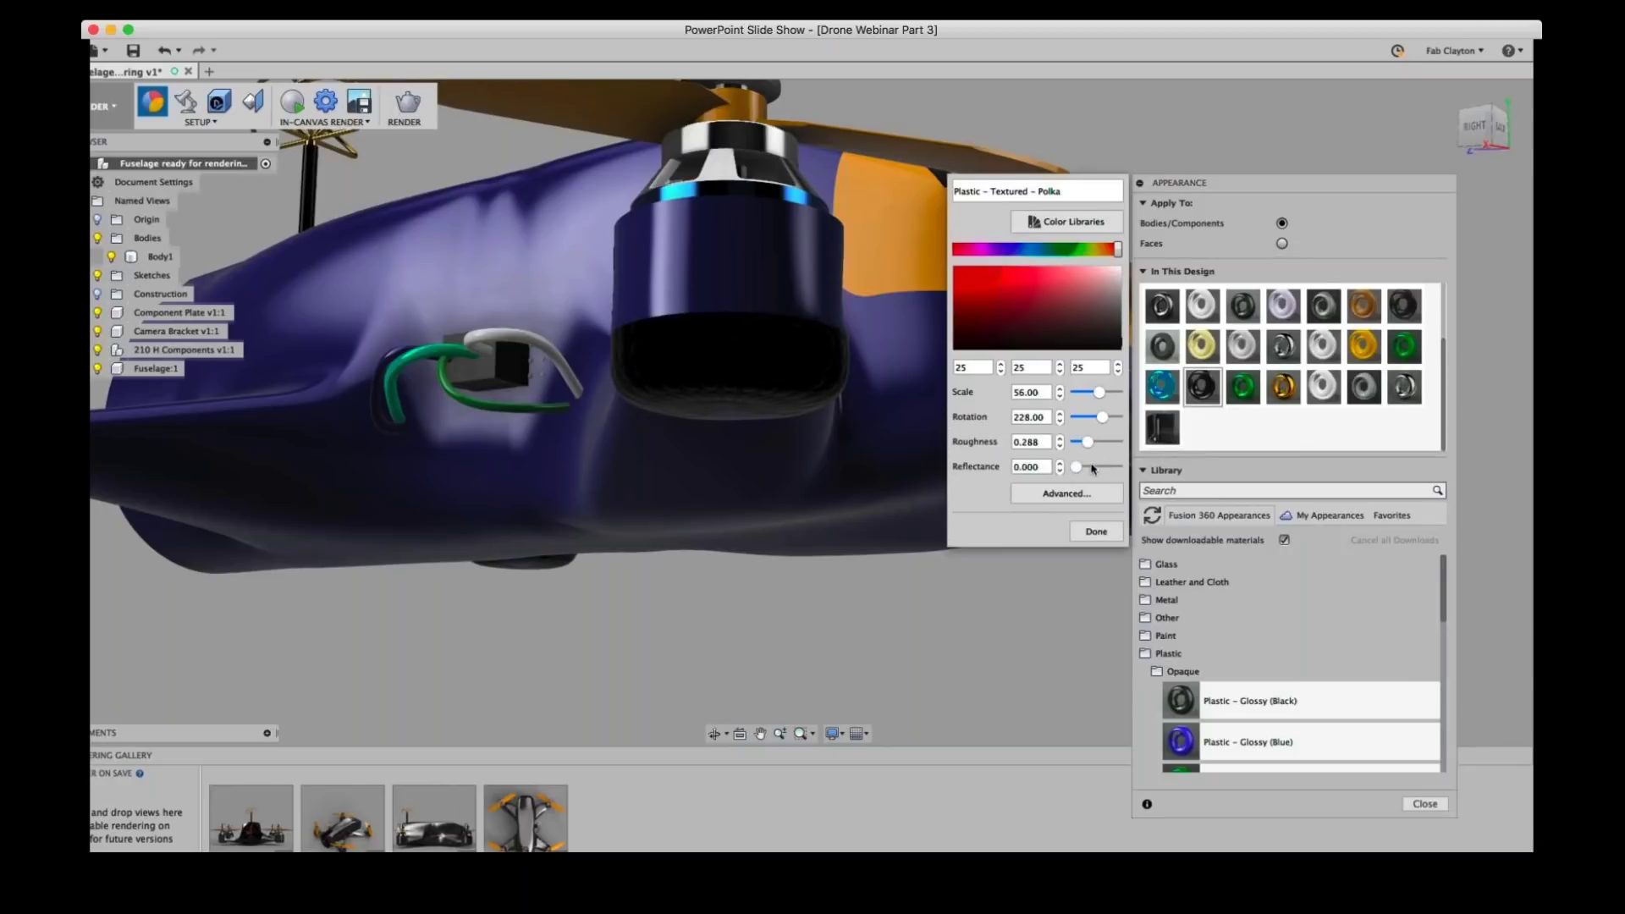
{"action": "left_click", "coordinate": [1087, 467]}
{"action": "left_click", "coordinate": [1118, 467]}
{"action": "left_click", "coordinate": [1107, 468]}
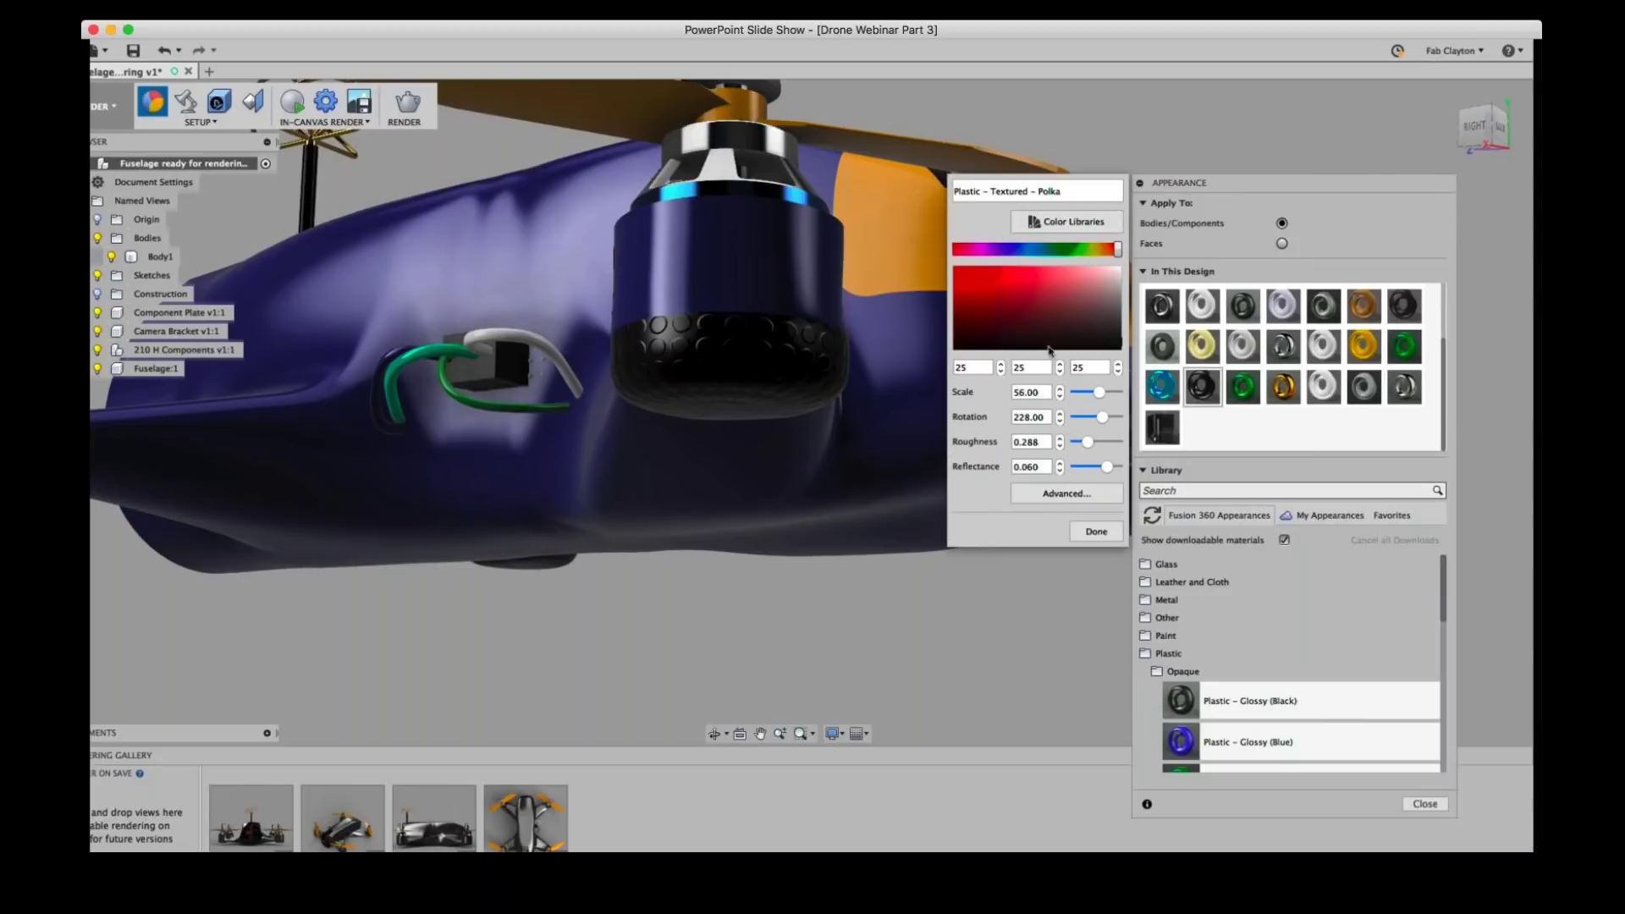
- Rename the edited appearance as Plastic - Textured - Polka 1 and finish editing appearances
{"action": "left_click", "coordinate": [1078, 191]}
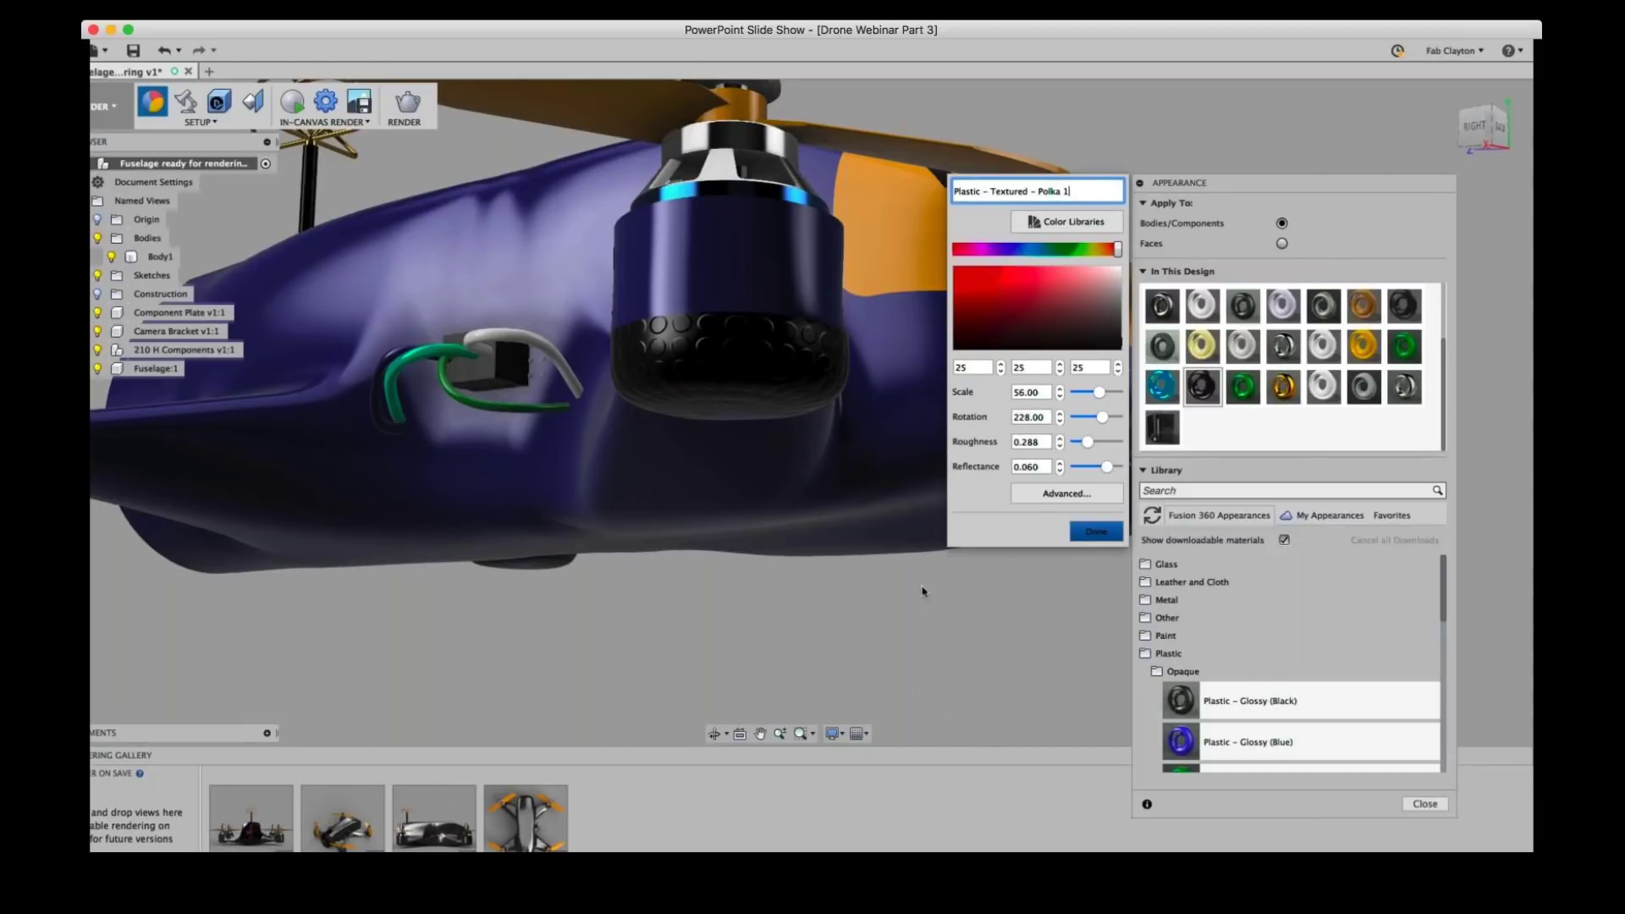
{"action": "key", "text": "Return"}
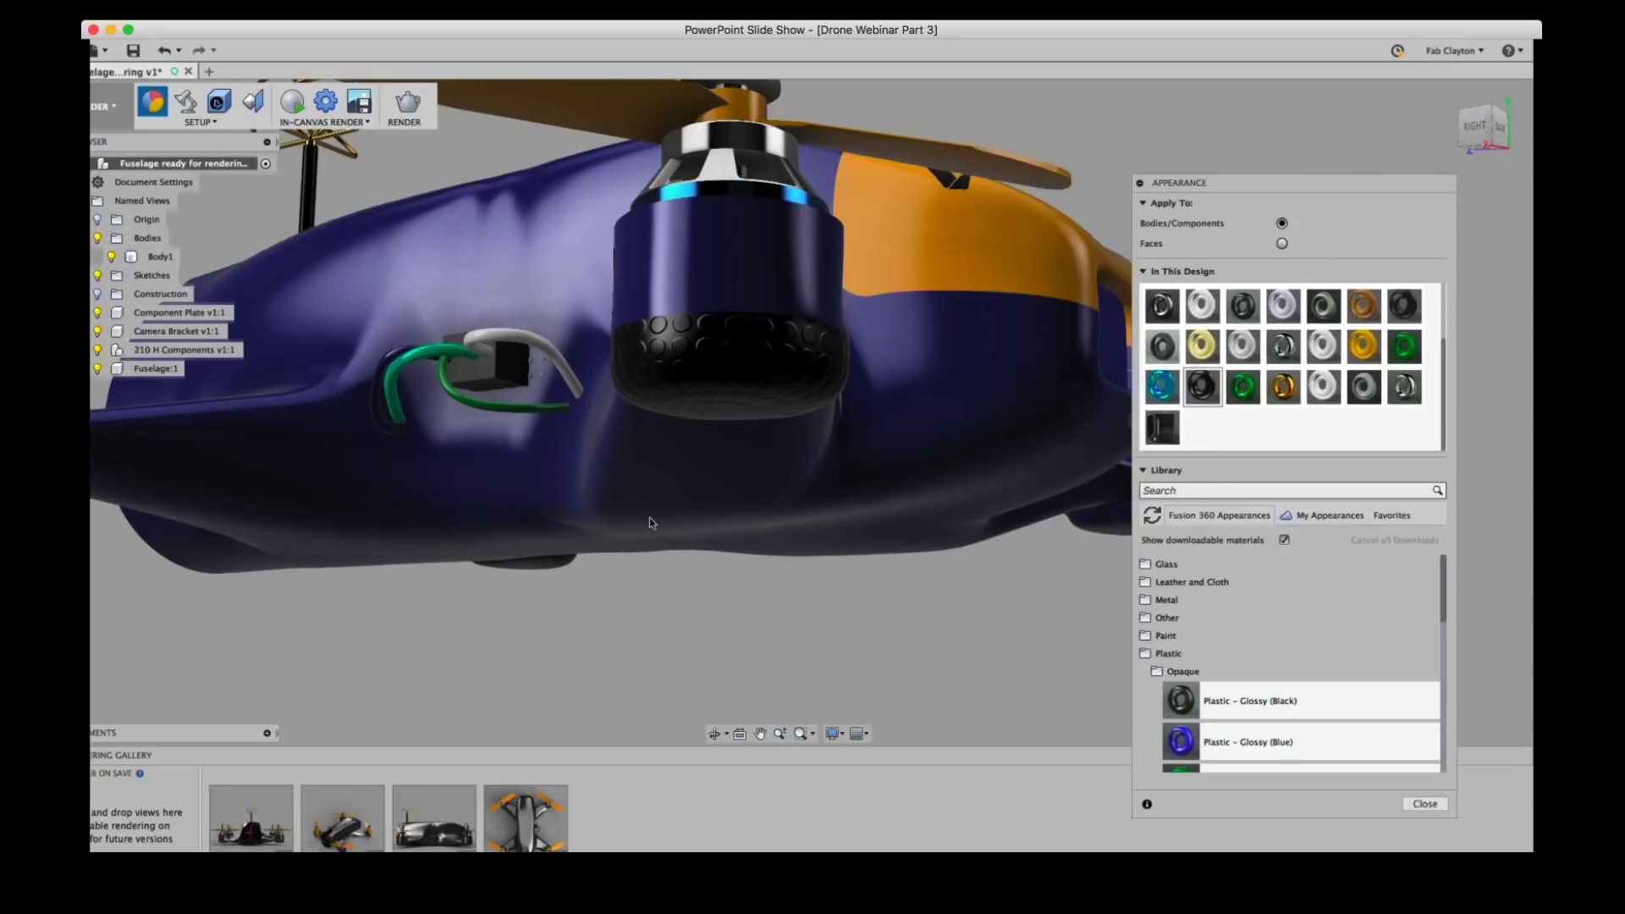
{"action": "left_click", "coordinate": [1425, 804]}
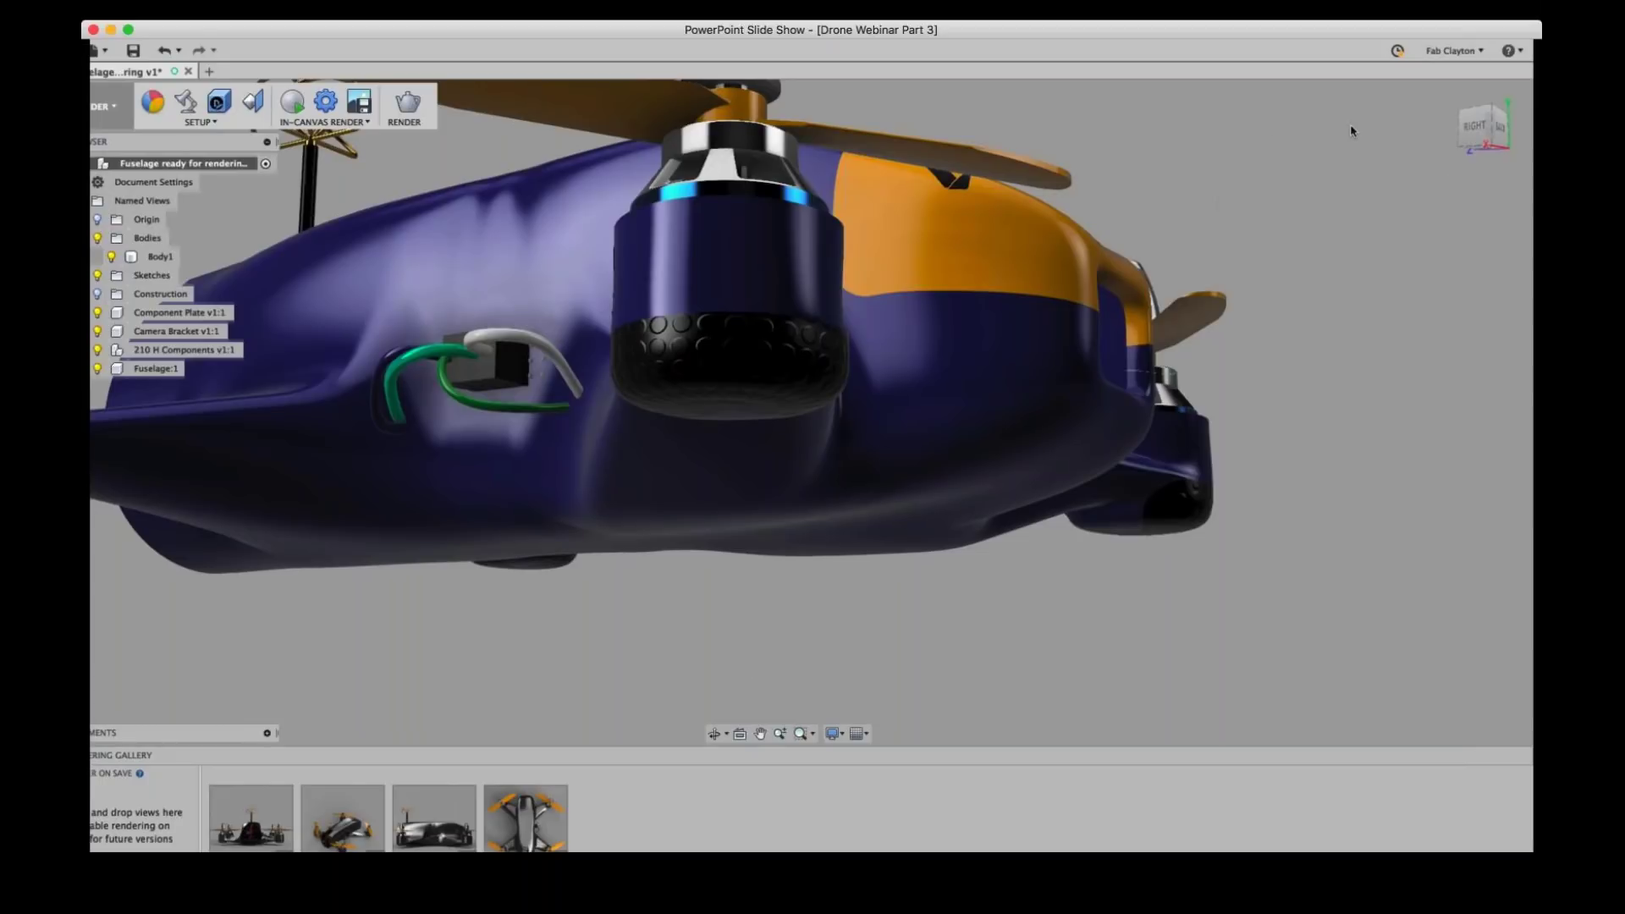
- Try scene settings of 2465.753 lx brightness, 100 mm focal length and 11.1 EV exposure on the whole drone, and restore the defaults
{"action": "left_click", "coordinate": [1448, 94]}
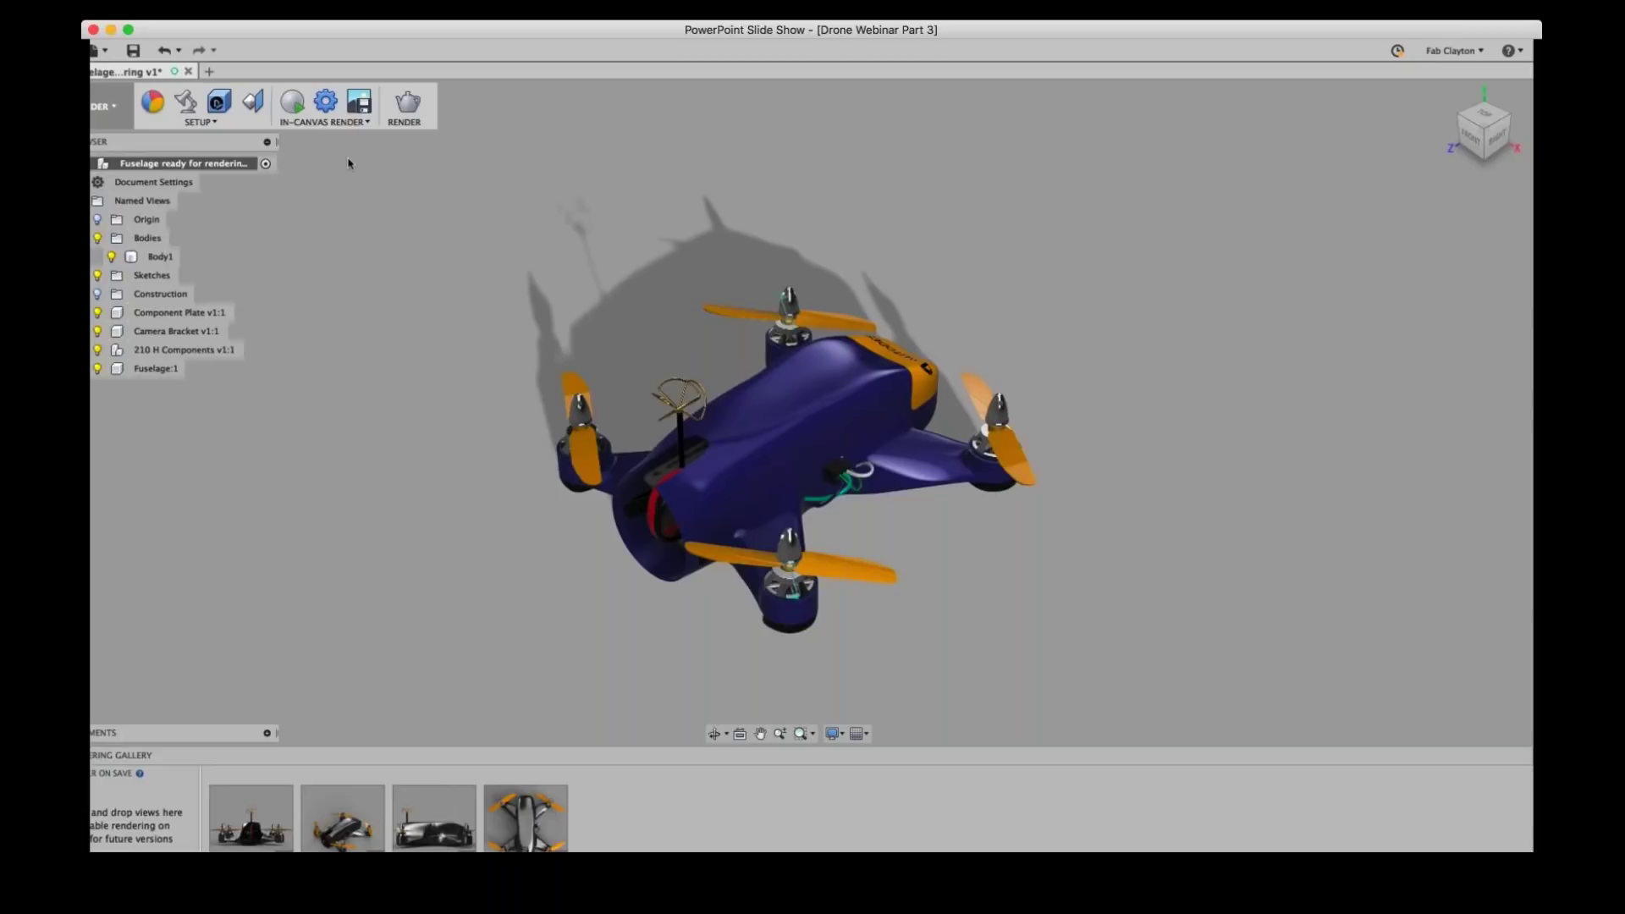
{"action": "left_click", "coordinate": [185, 103]}
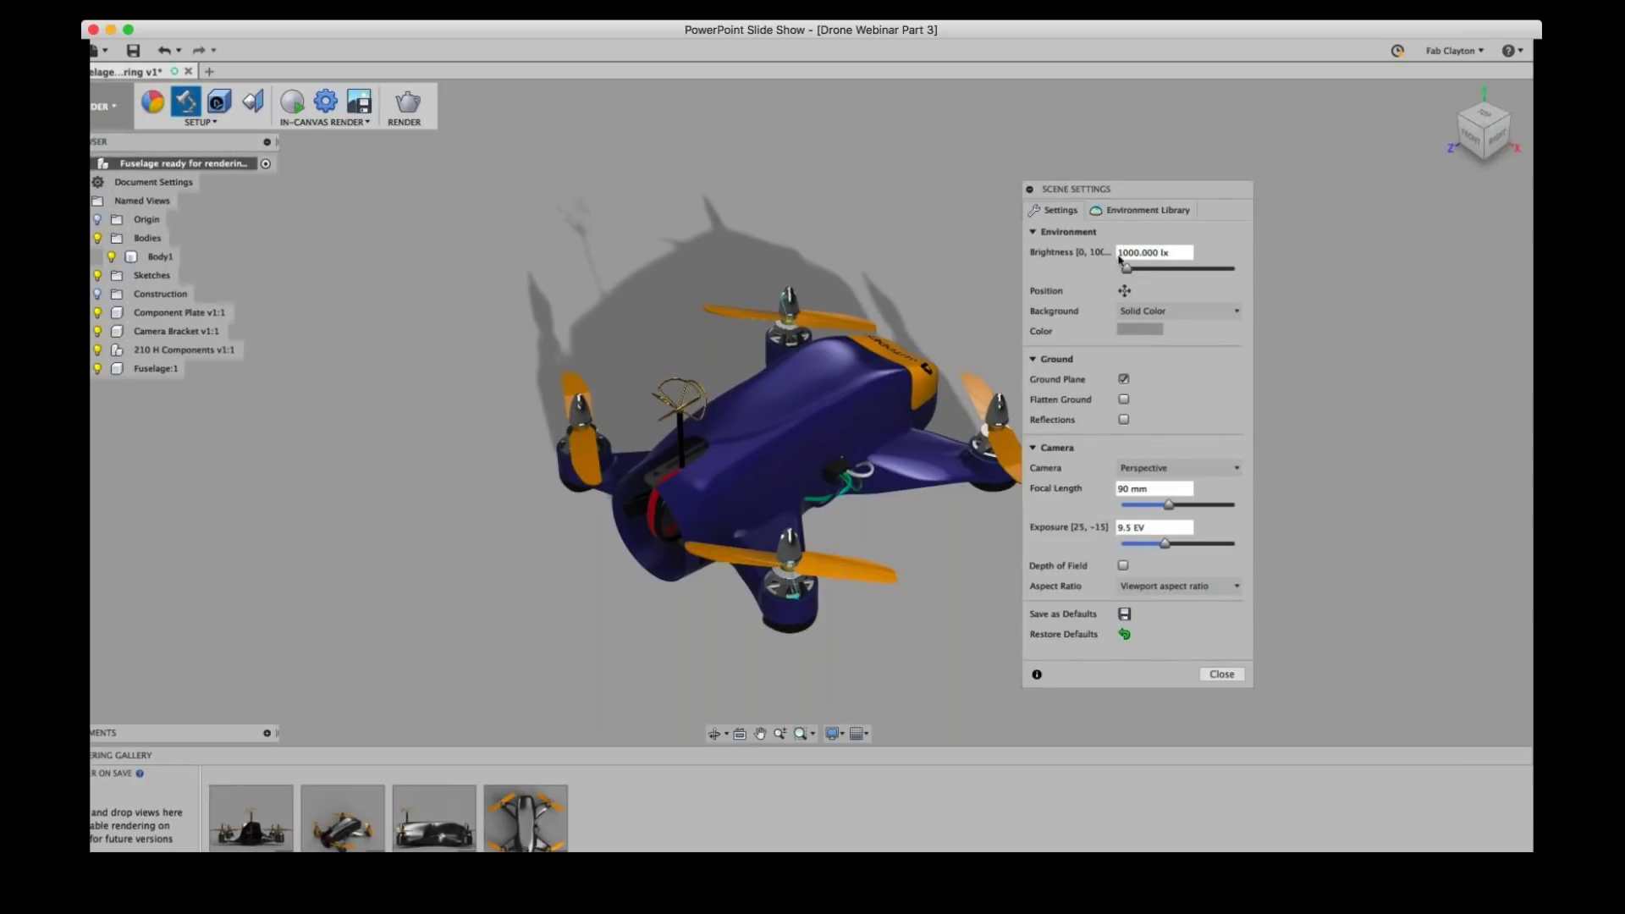
{"action": "mouse_move", "coordinate": [1127, 269]}
{"action": "left_mouse_down"}
{"action": "mouse_move", "coordinate": [1158, 280]}
{"action": "mouse_move", "coordinate": [1101, 282]}
{"action": "mouse_move", "coordinate": [1129, 274]}
{"action": "left_mouse_up"}
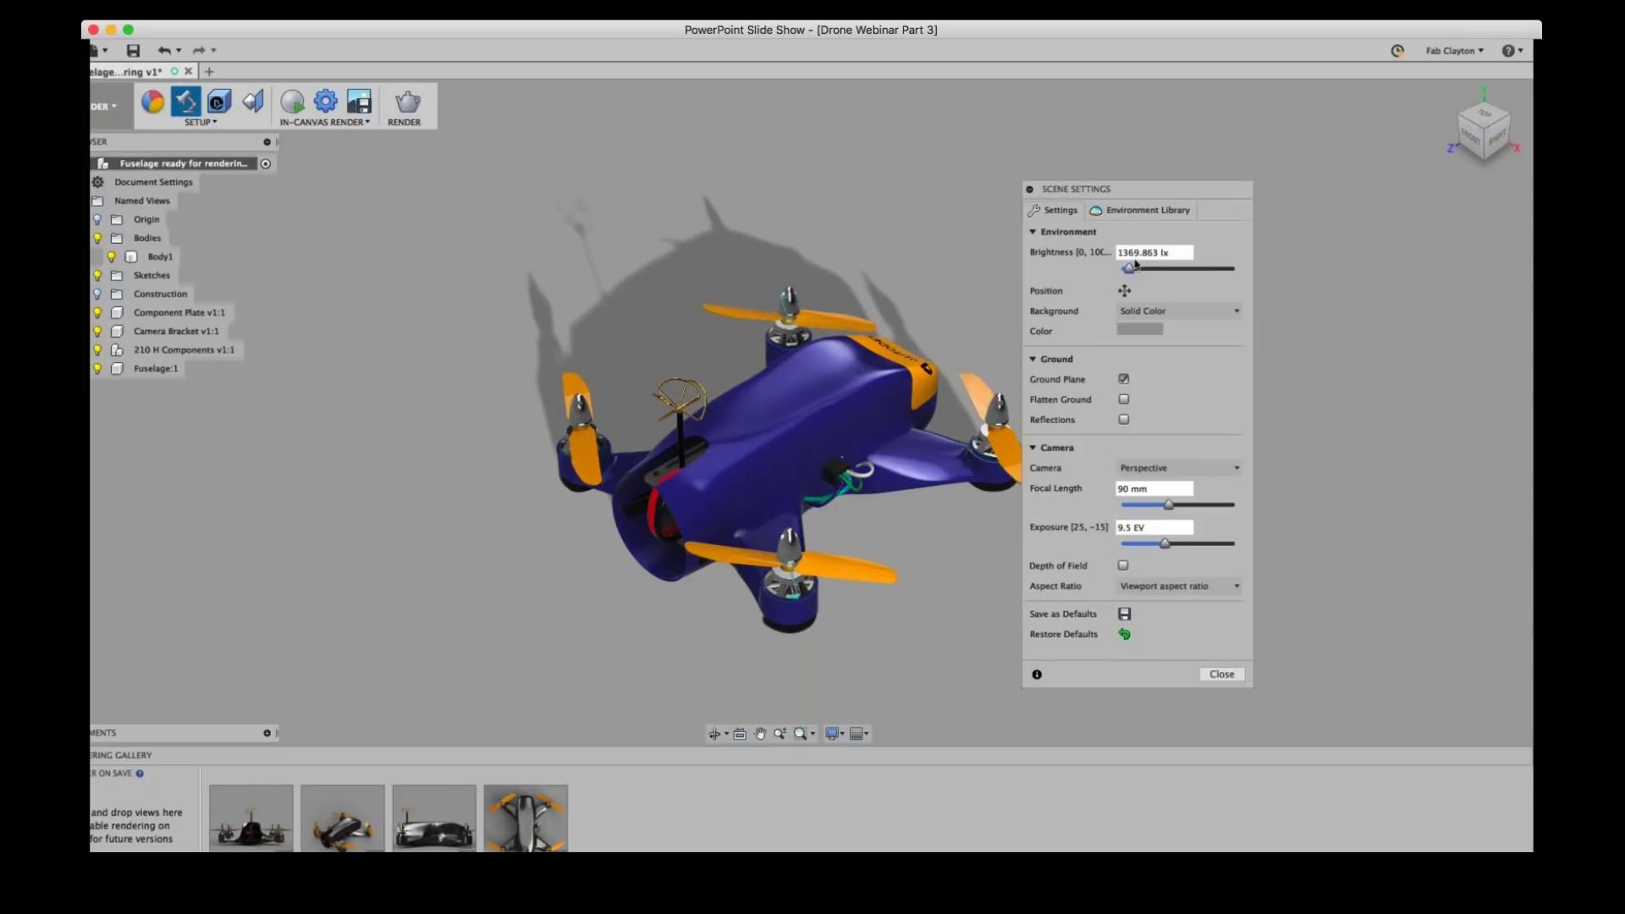
{"action": "mouse_move", "coordinate": [1128, 273]}
{"action": "left_mouse_down"}
{"action": "mouse_move", "coordinate": [1164, 280]}
{"action": "mouse_move", "coordinate": [1135, 286]}
{"action": "left_mouse_up"}
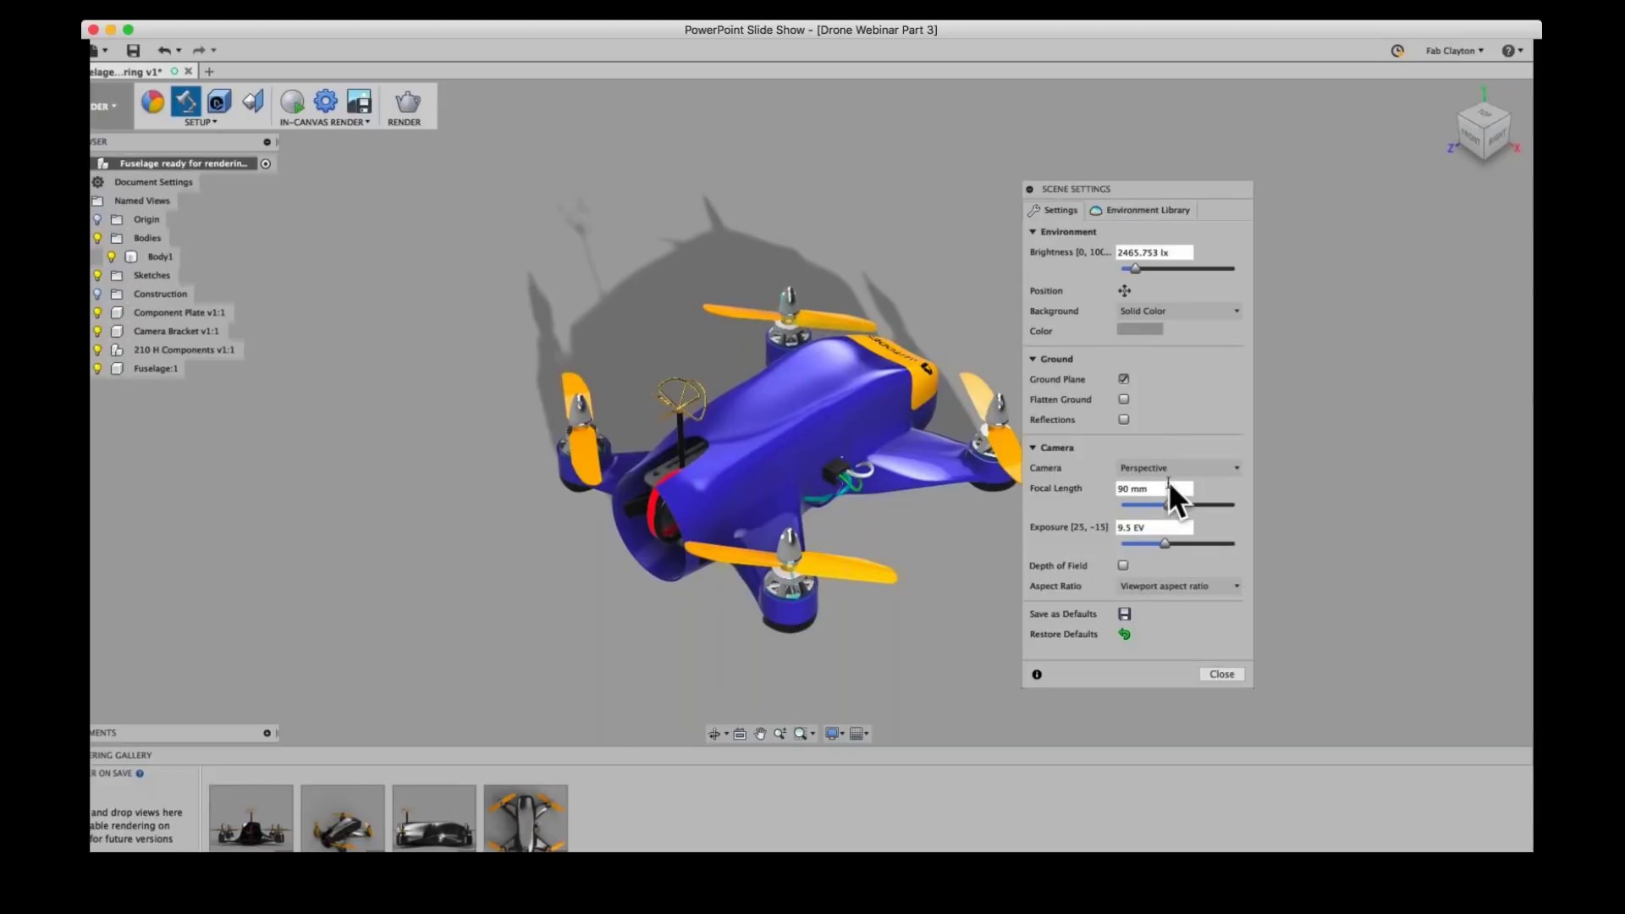
{"action": "left_click_drag", "start_coordinate": [1181, 505], "coordinate": [1161, 546]}
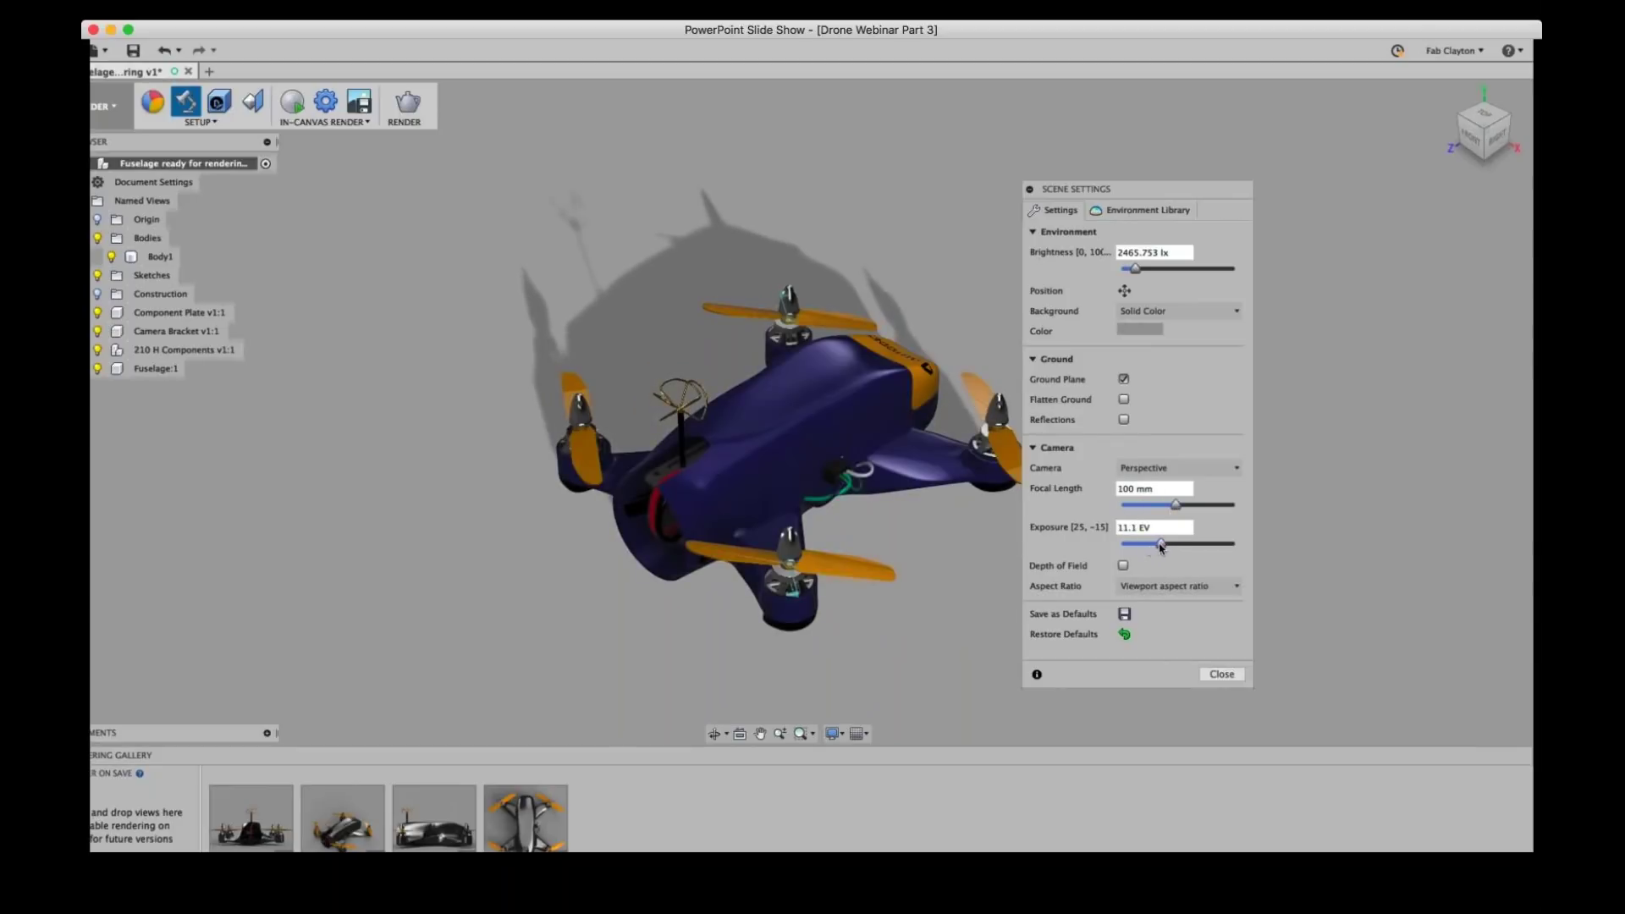
{"action": "left_click", "coordinate": [1124, 634]}
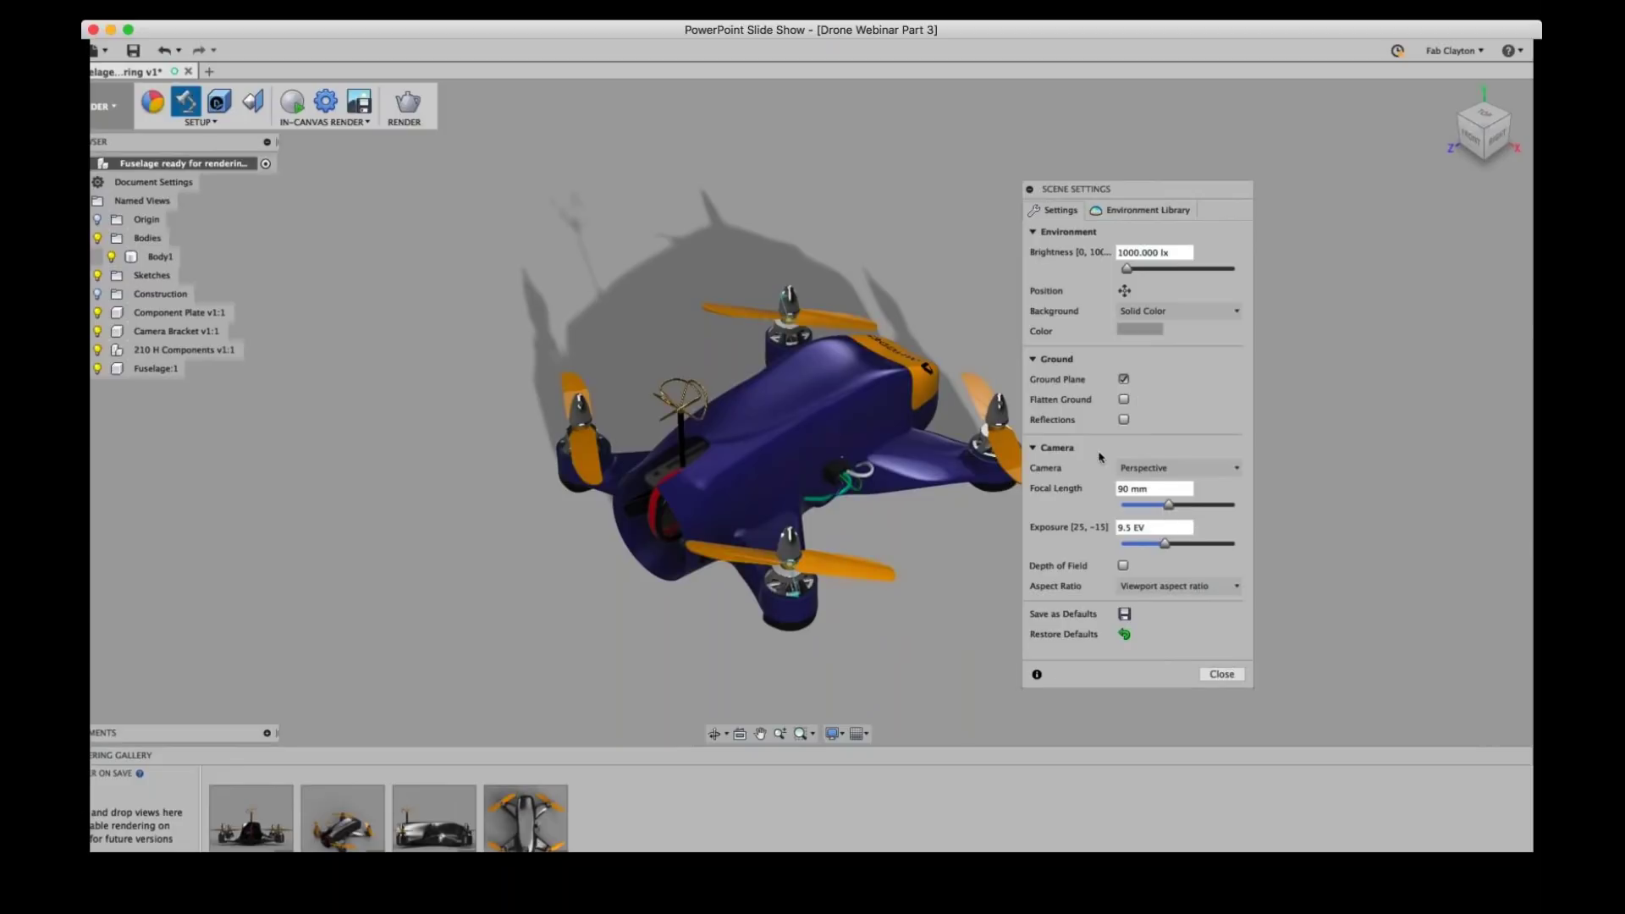
- Apply the Field environment from the Fusion 360 library to the scene and set the background to Environment
{"action": "left_click", "coordinate": [1150, 212]}
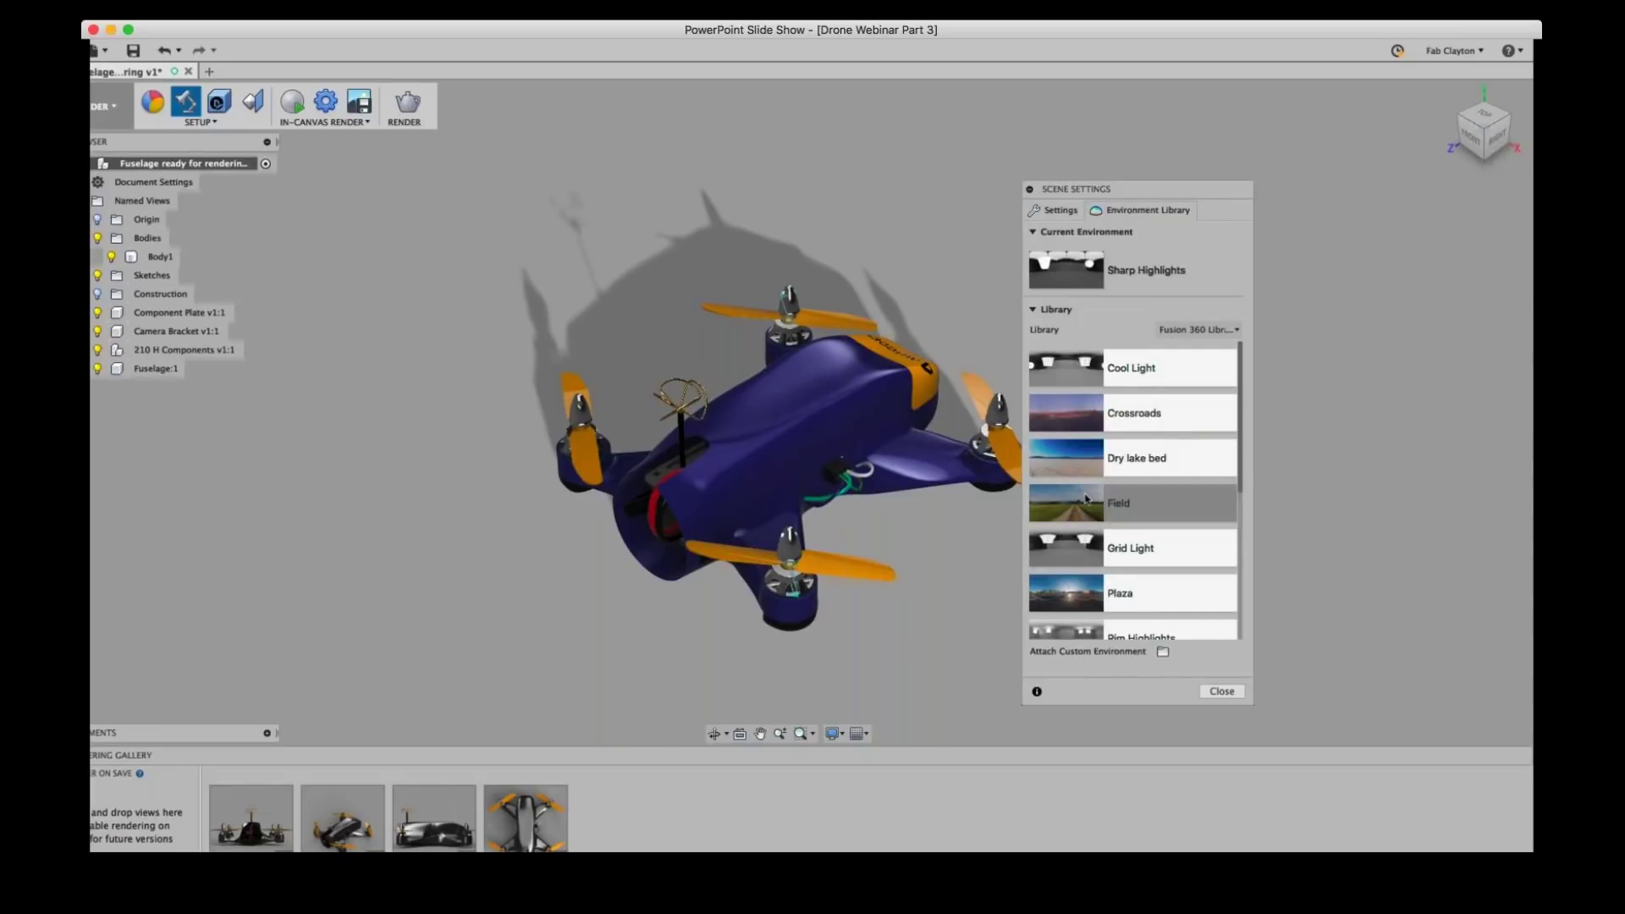
{"action": "scroll", "coordinate": [1127, 508], "scroll_direction": "down", "scroll_amount": 5}
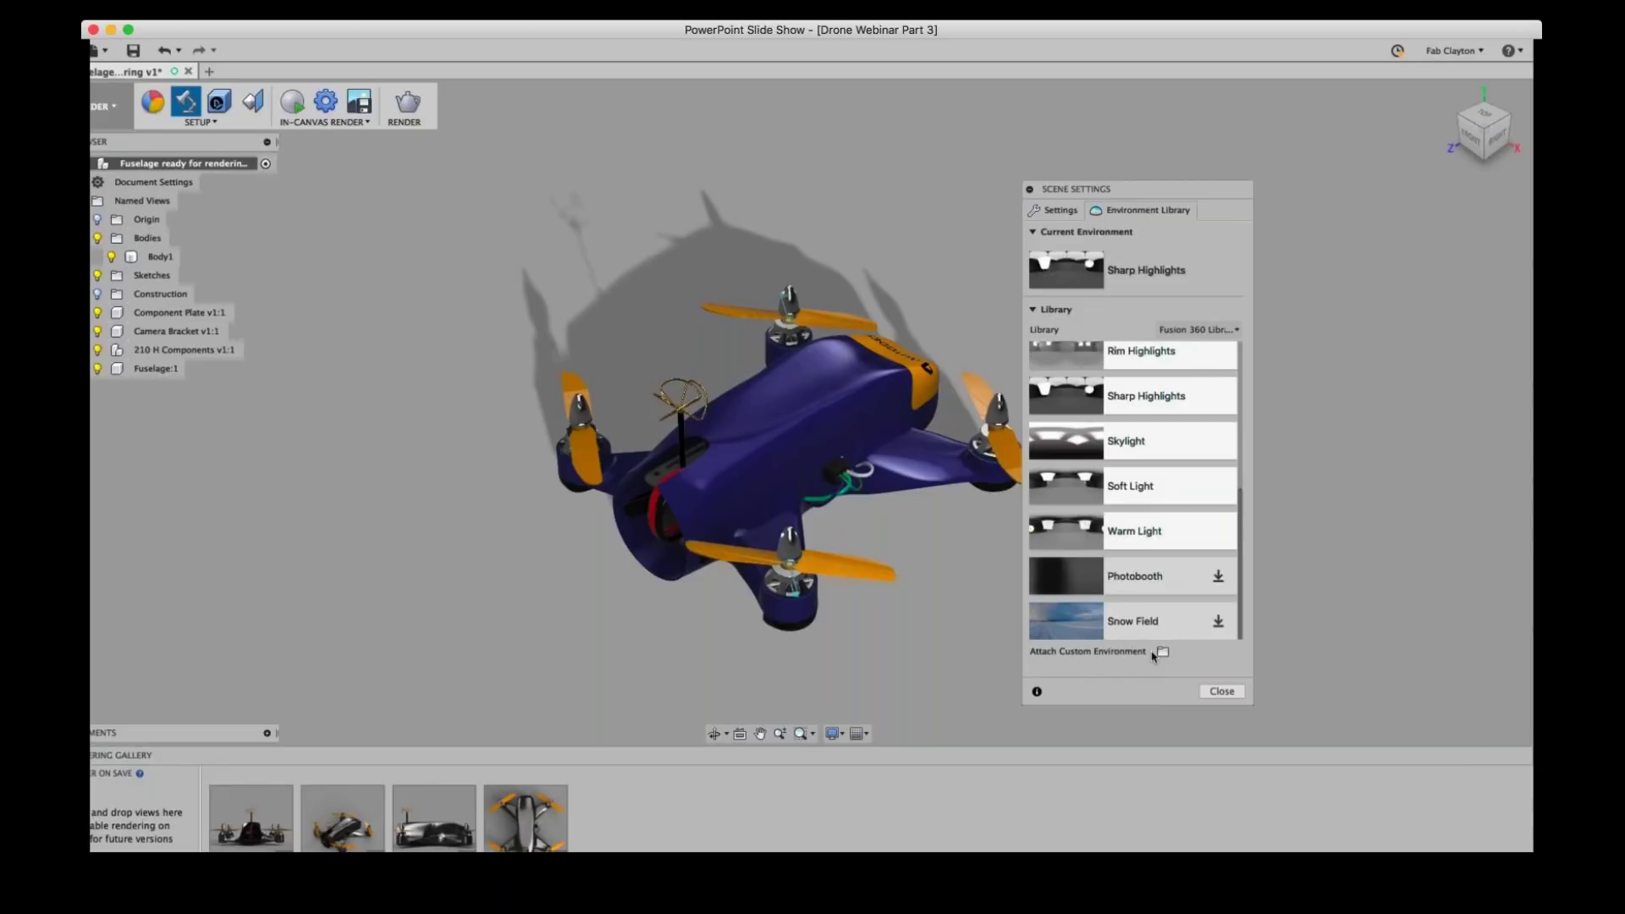
{"action": "scroll", "coordinate": [1149, 522], "scroll_direction": "up", "scroll_amount": 3}
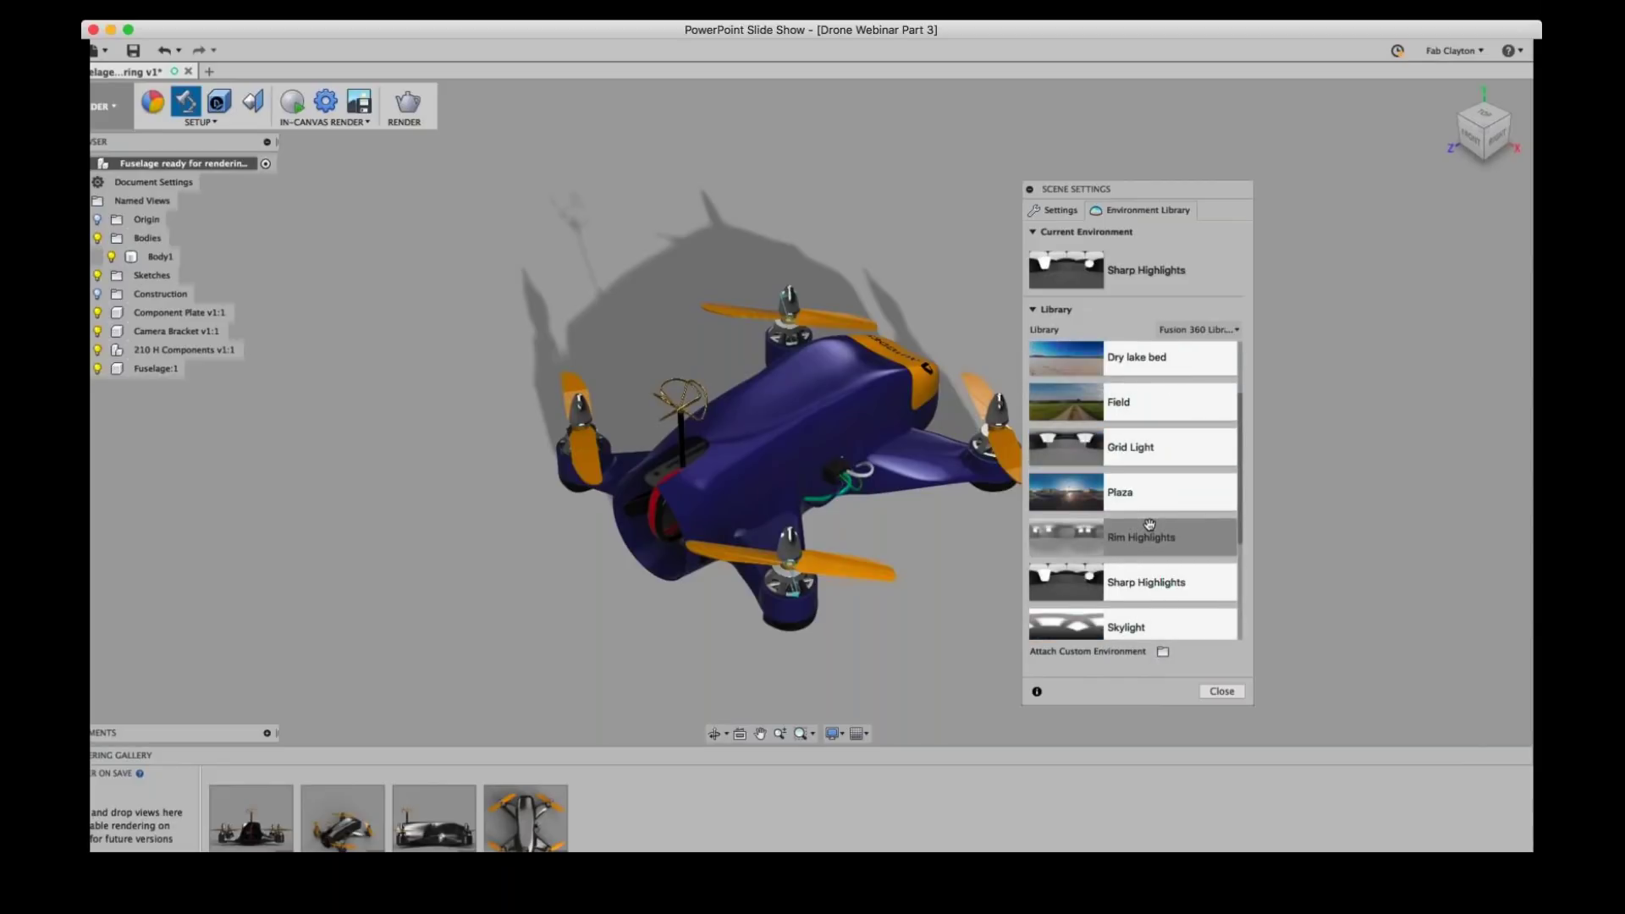
{"action": "left_click_drag", "start_coordinate": [1119, 402], "coordinate": [692, 266]}
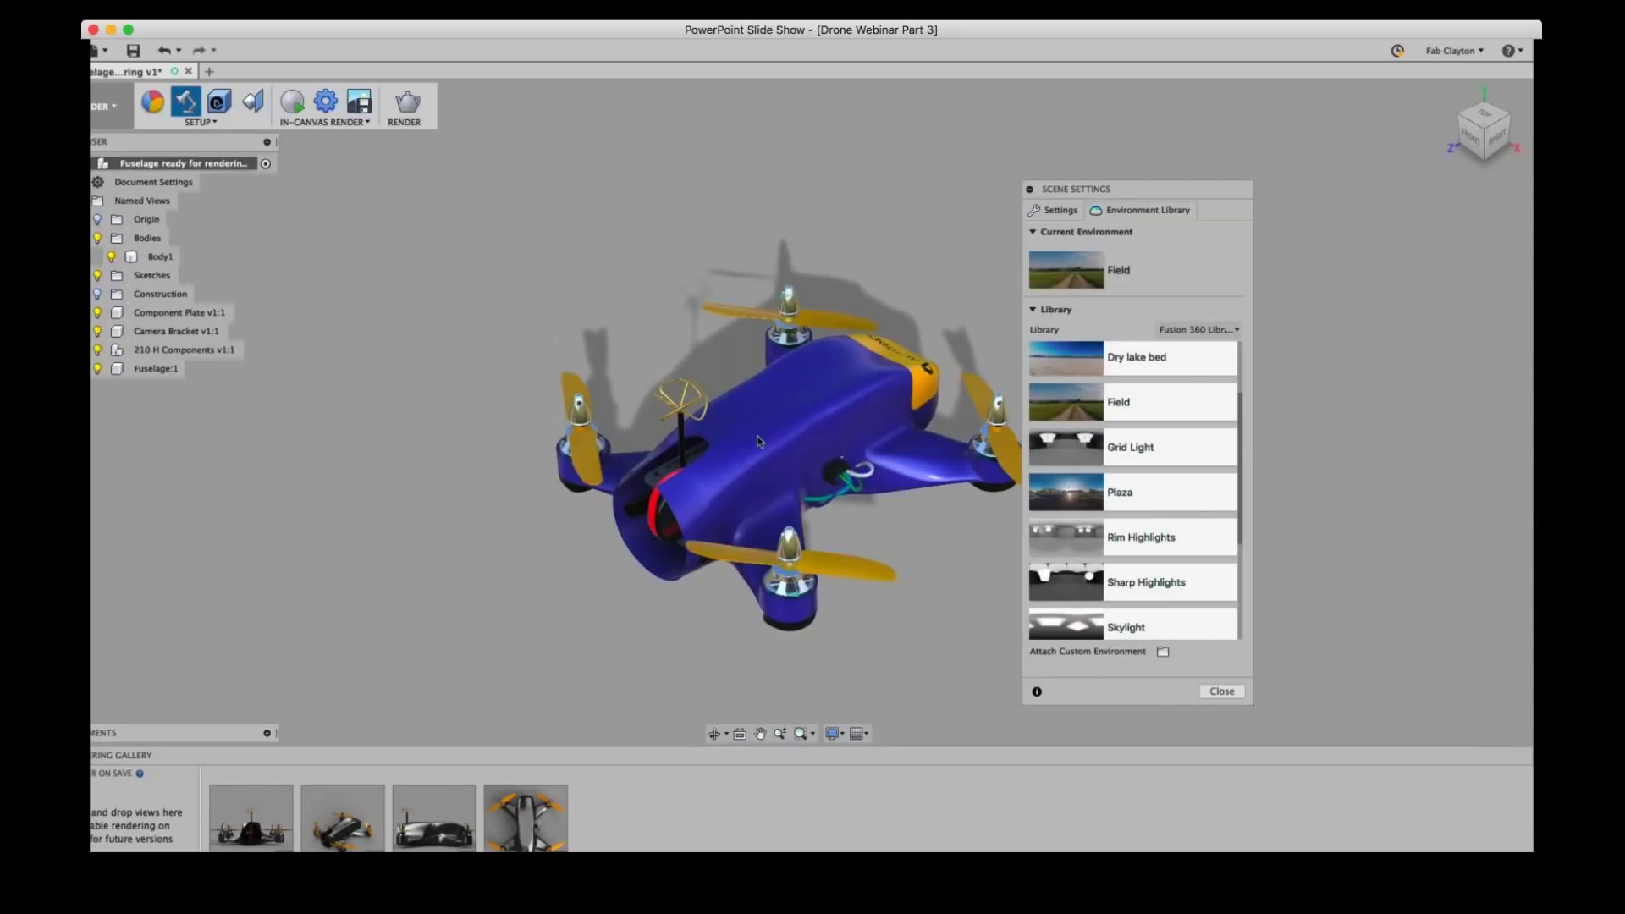
{"action": "left_click", "coordinate": [1055, 210]}
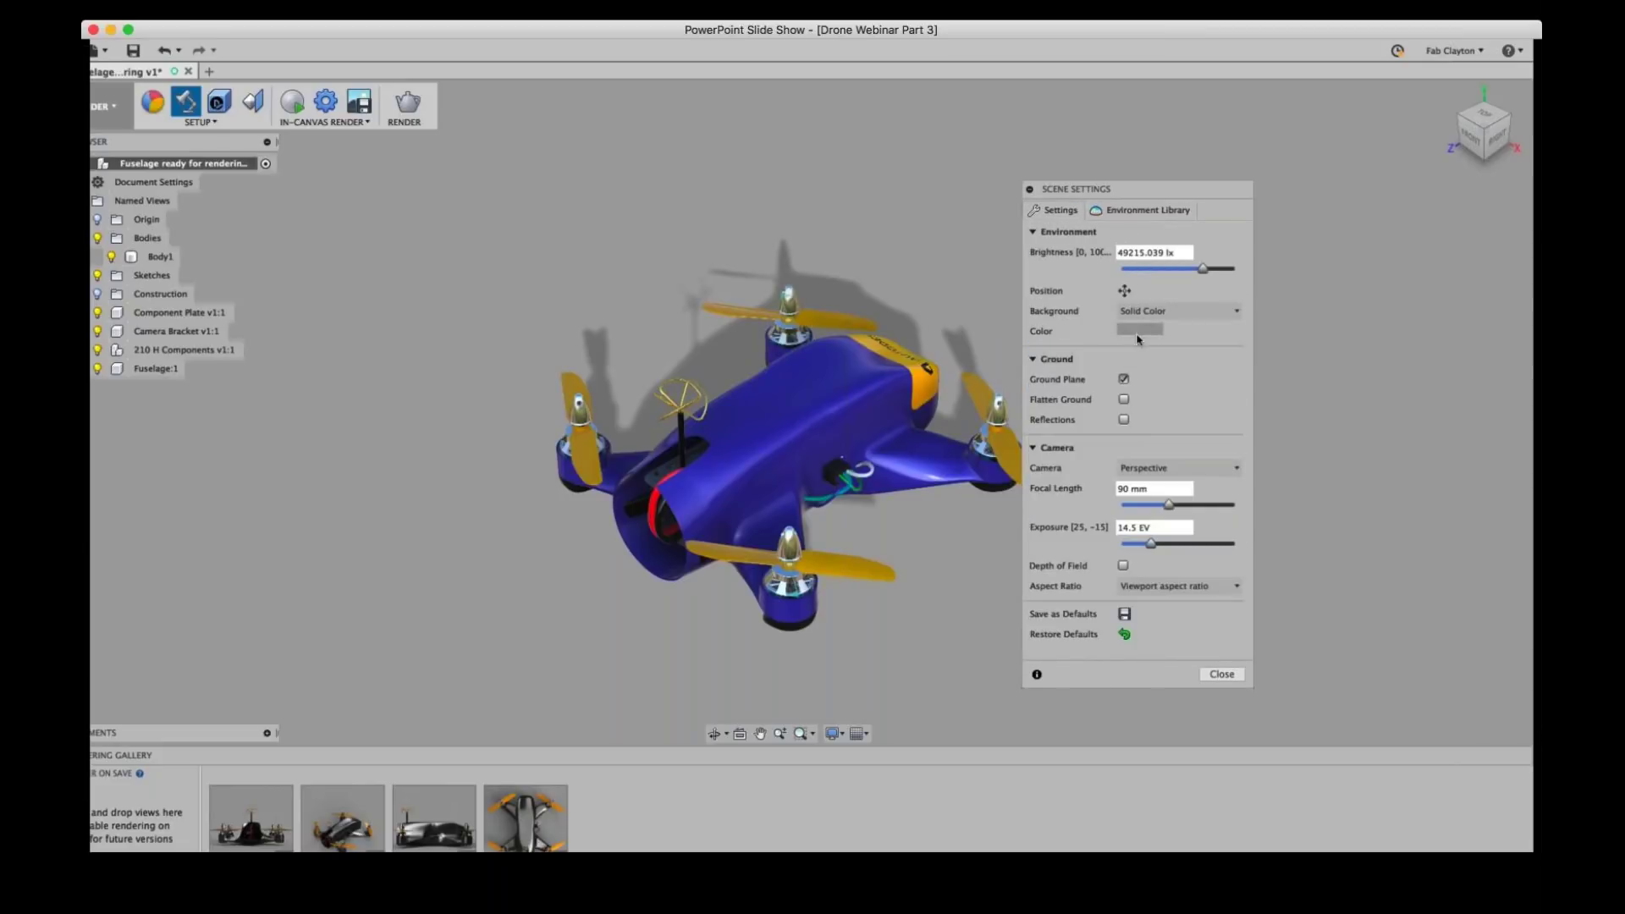
{"action": "left_click", "coordinate": [1197, 314]}
{"action": "left_click", "coordinate": [1190, 333]}
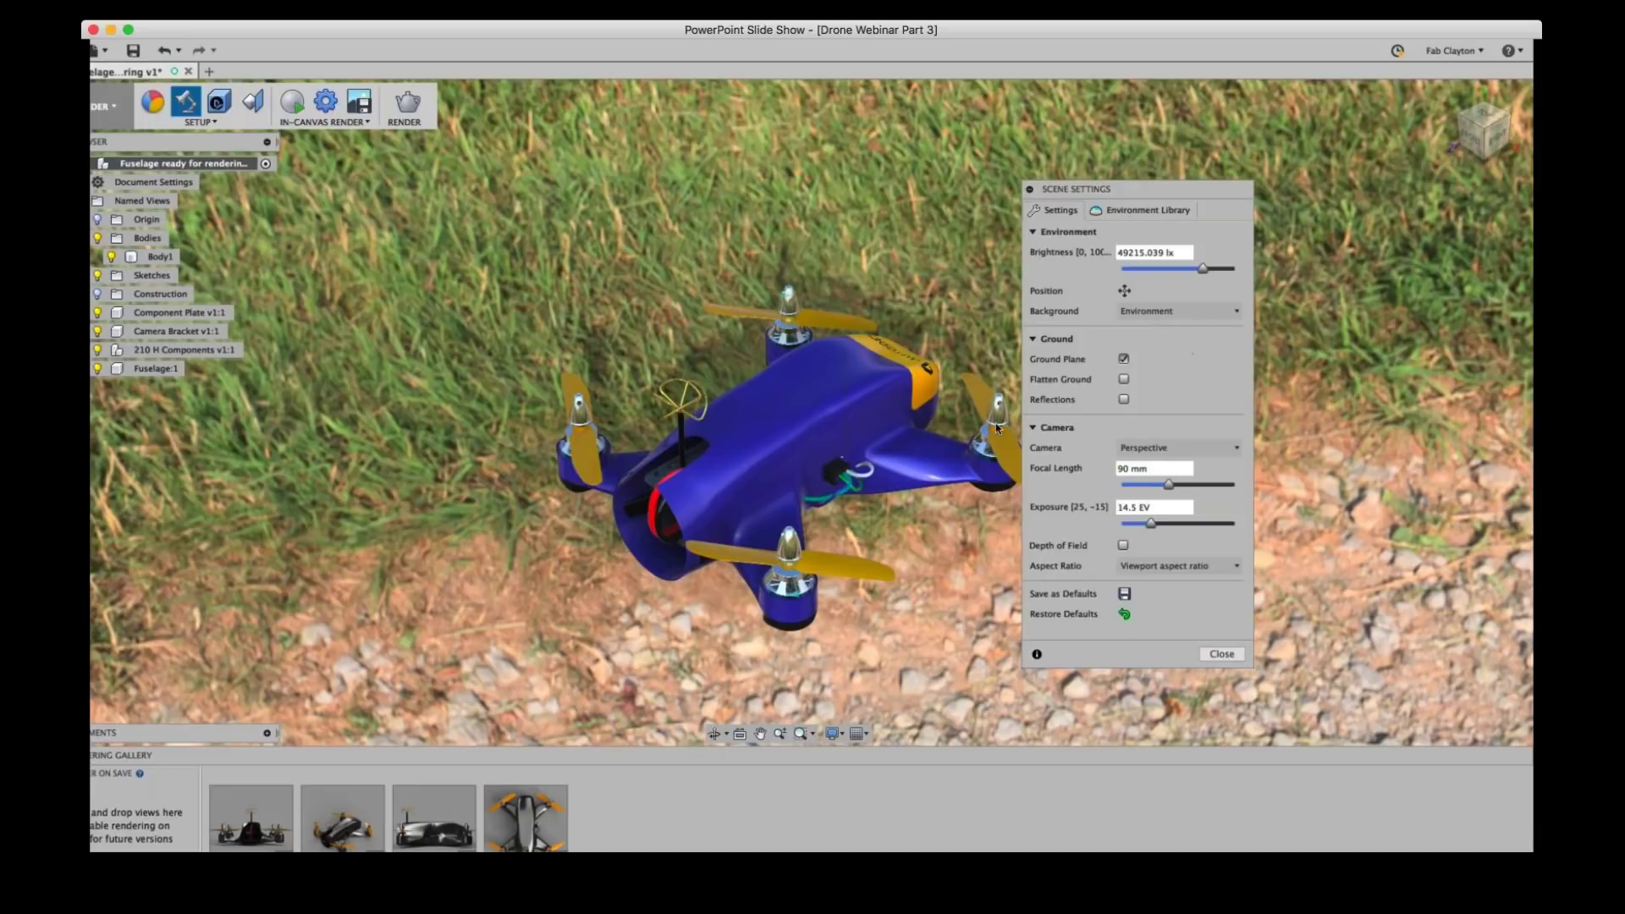
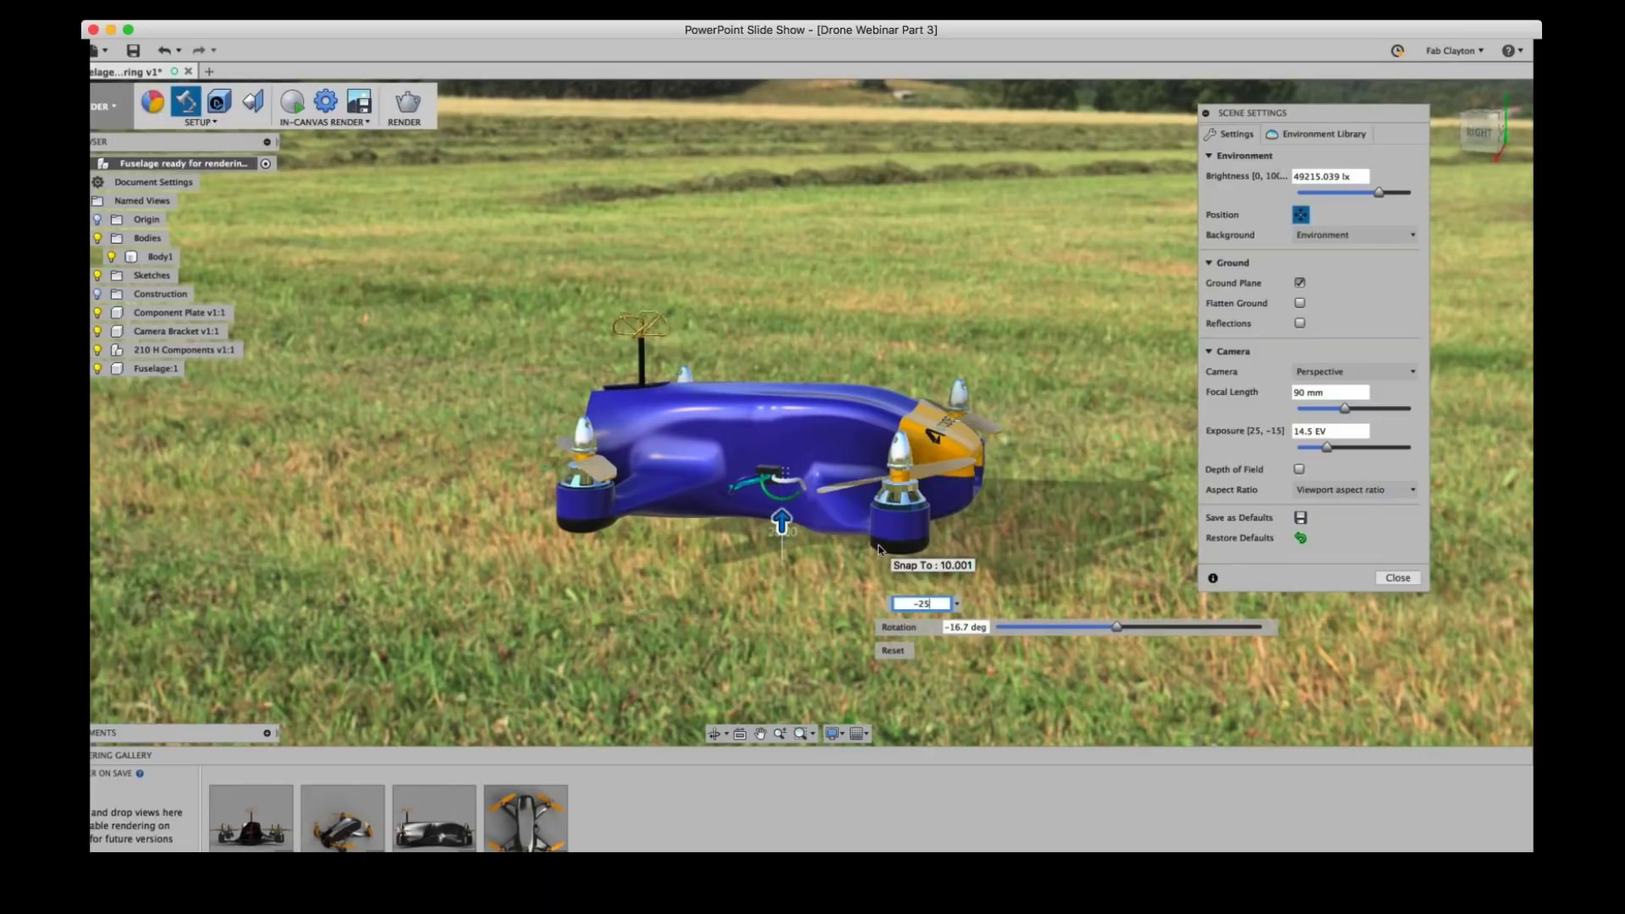
- Lower the ground position beneath the drone to an offset of about -119.44 mm so the drone hovers
{"action": "type", "text": "016"}
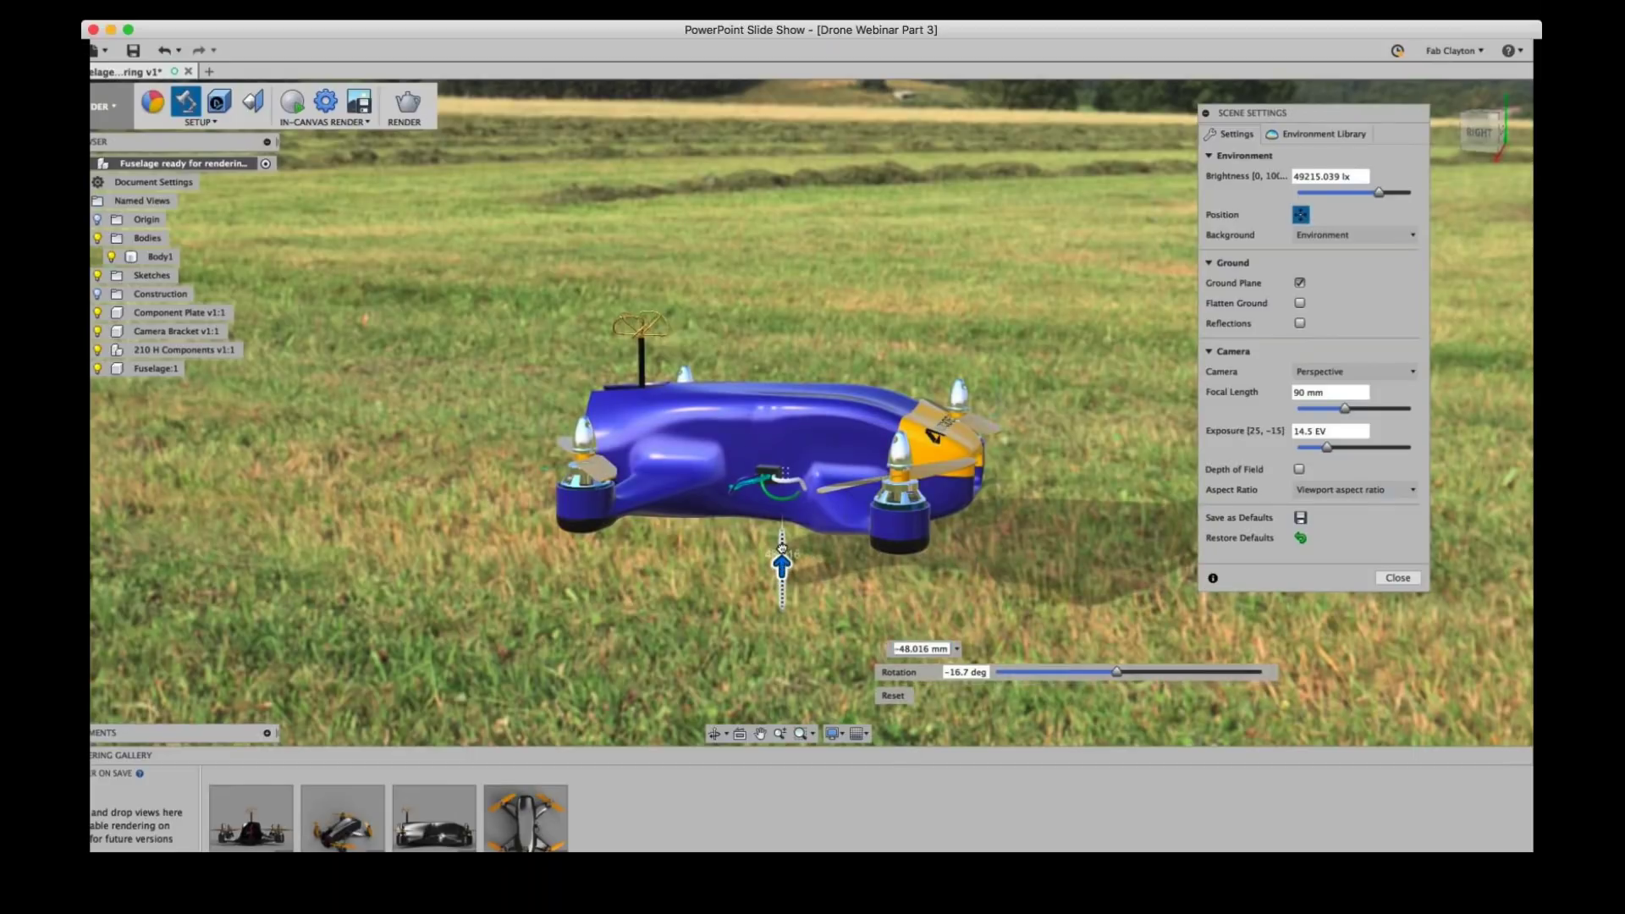
{"action": "left_click_drag", "start_coordinate": [782, 571], "coordinate": [826, 705]}
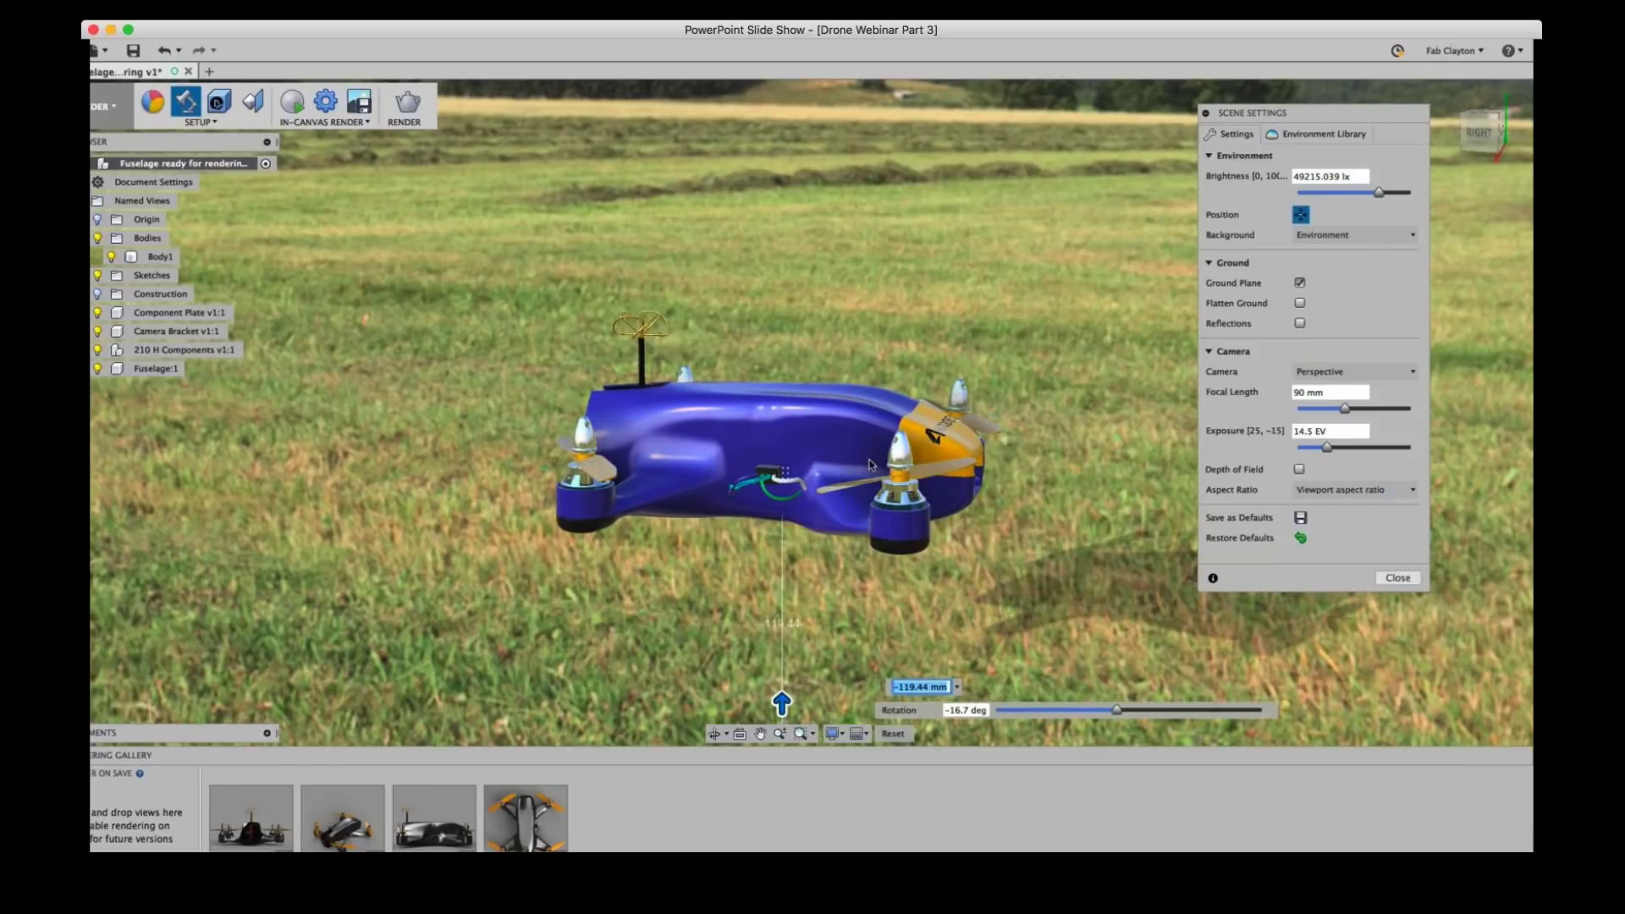
{"action": "left_click", "coordinate": [1319, 135]}
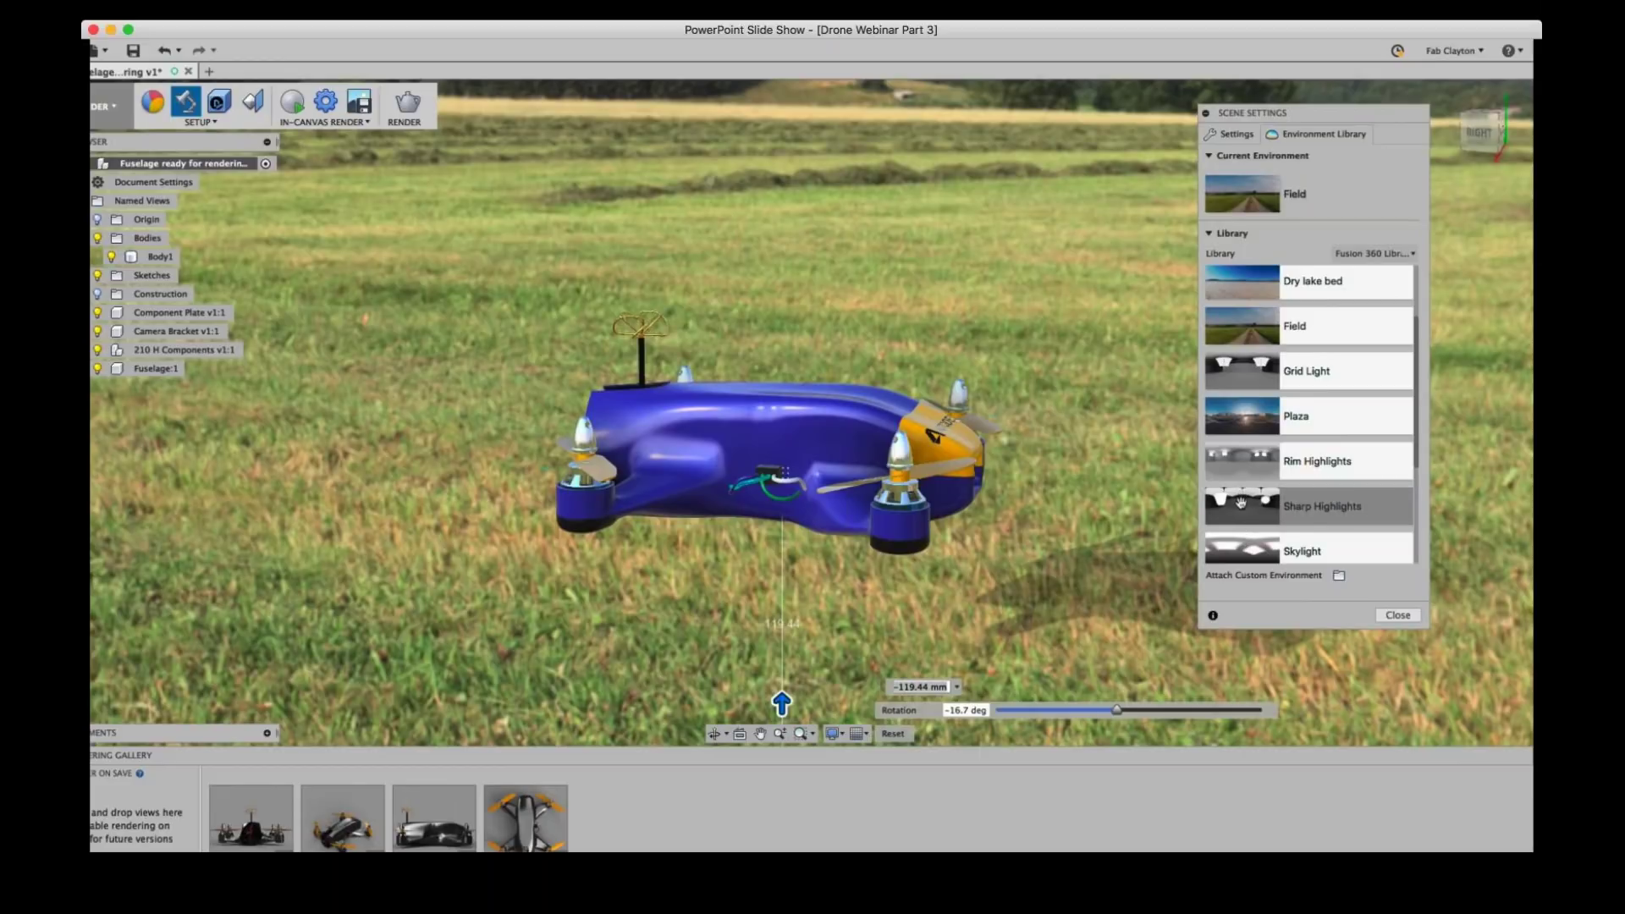
{"action": "left_click", "coordinate": [1224, 134]}
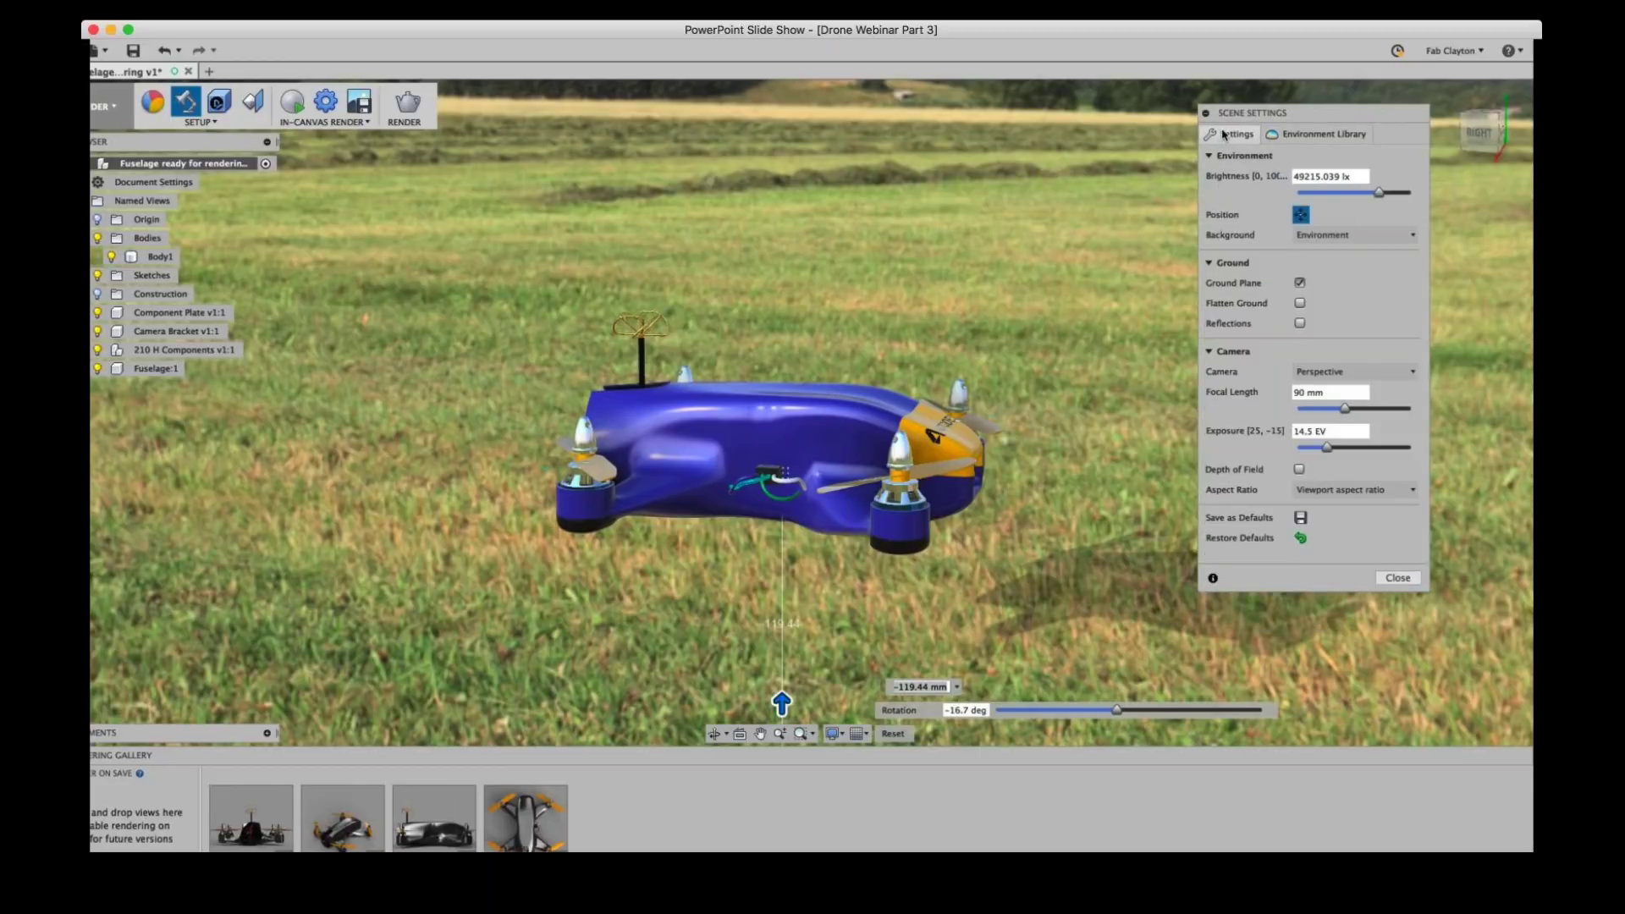
- Try the Skylight environment on the scene and inspect the hovering drone and its shadow
{"action": "left_click", "coordinate": [1322, 135]}
{"action": "scroll", "coordinate": [1280, 497], "scroll_direction": "down", "scroll_amount": 4}
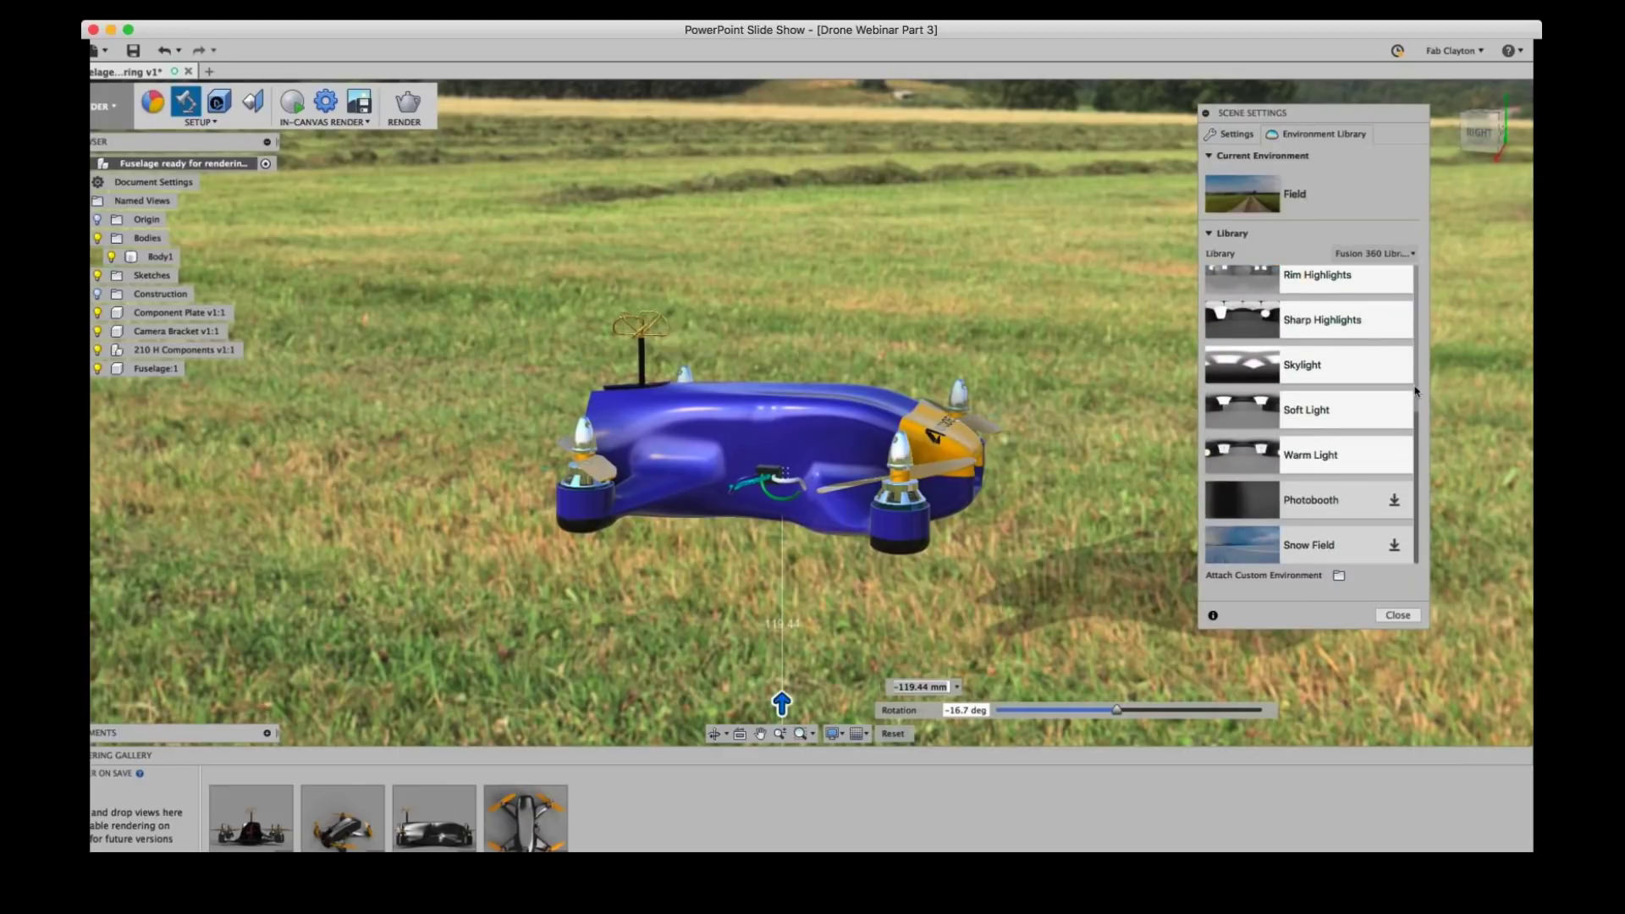
{"action": "left_click_drag", "start_coordinate": [1320, 366], "coordinate": [1038, 303]}
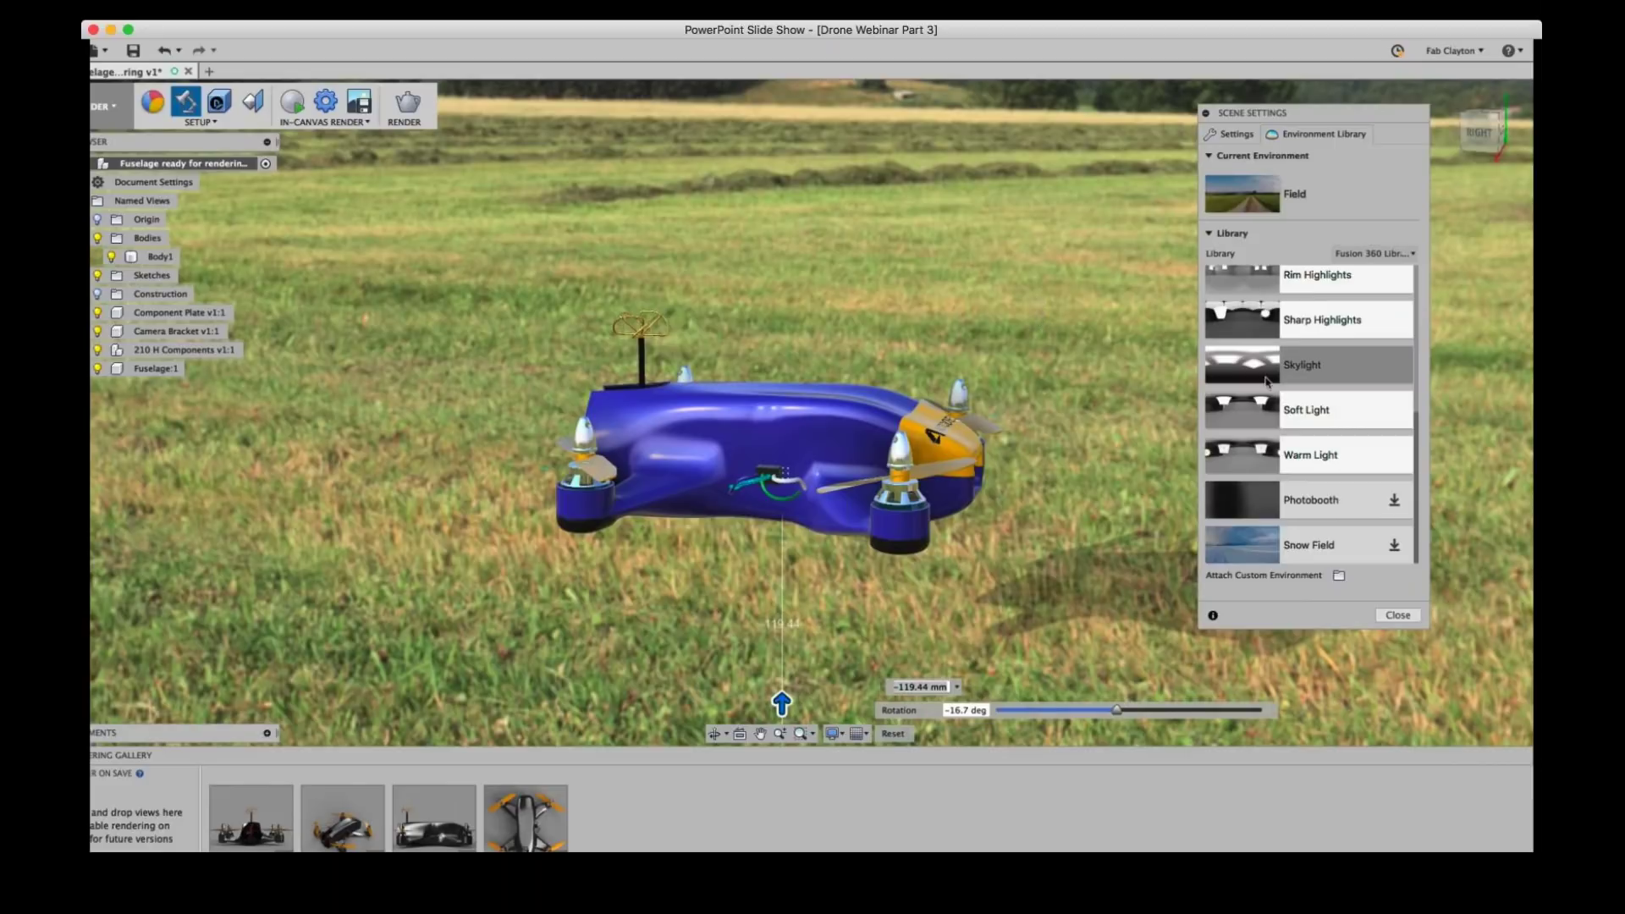
{"action": "left_click_drag", "start_coordinate": [1229, 371], "coordinate": [939, 279]}
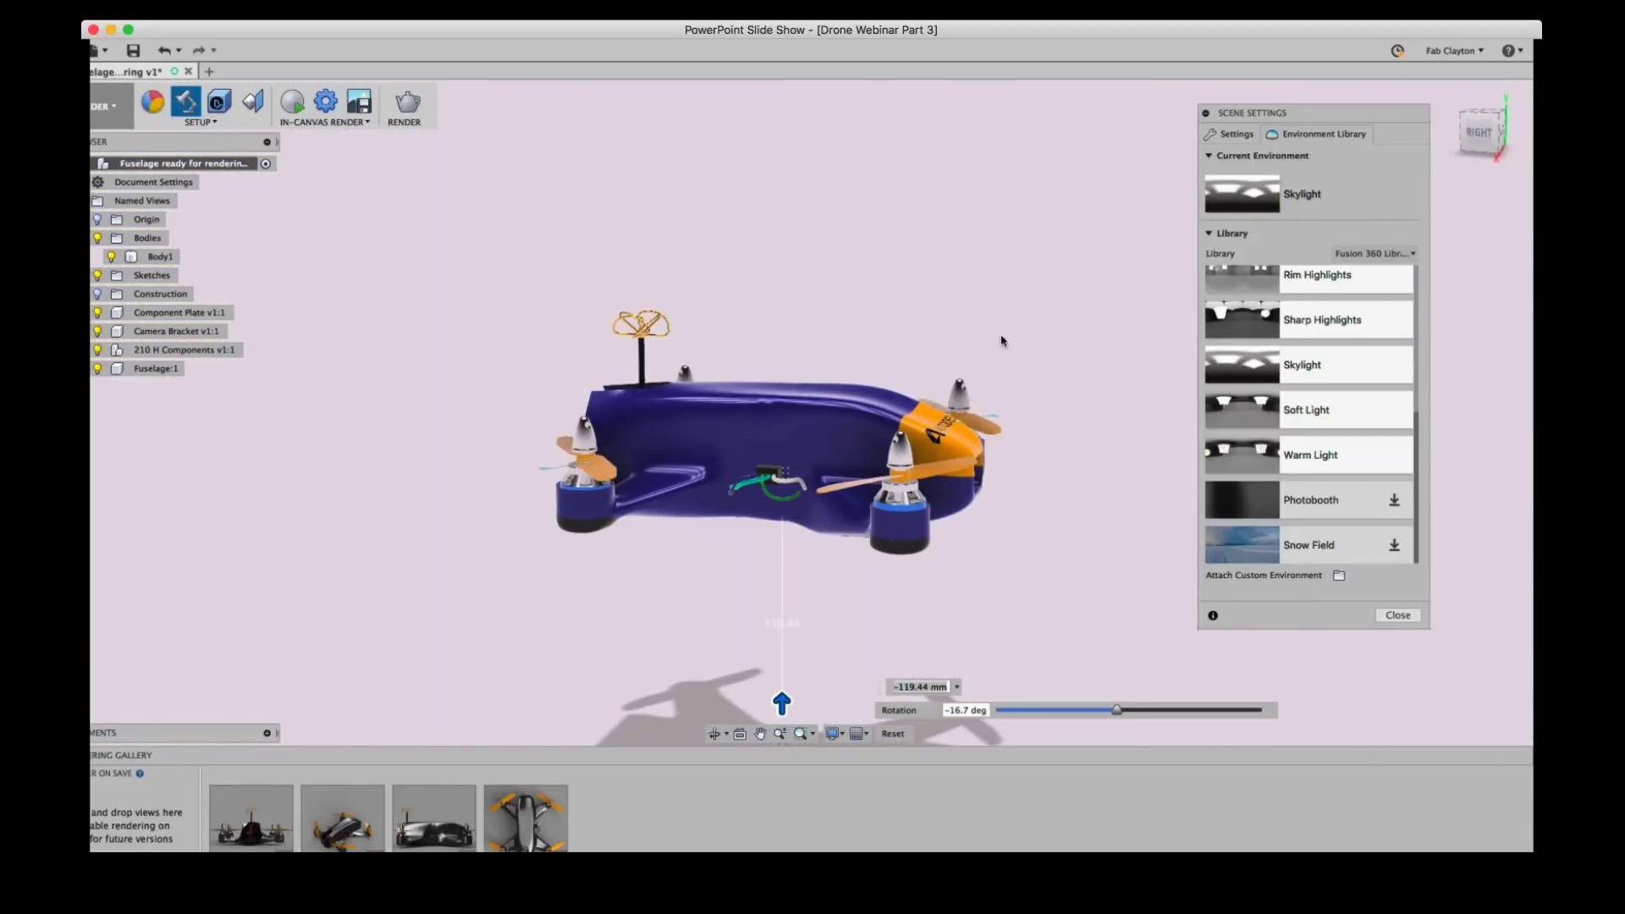
{"action": "scroll", "coordinate": [1003, 337], "scroll_direction": "down", "scroll_amount": 5}
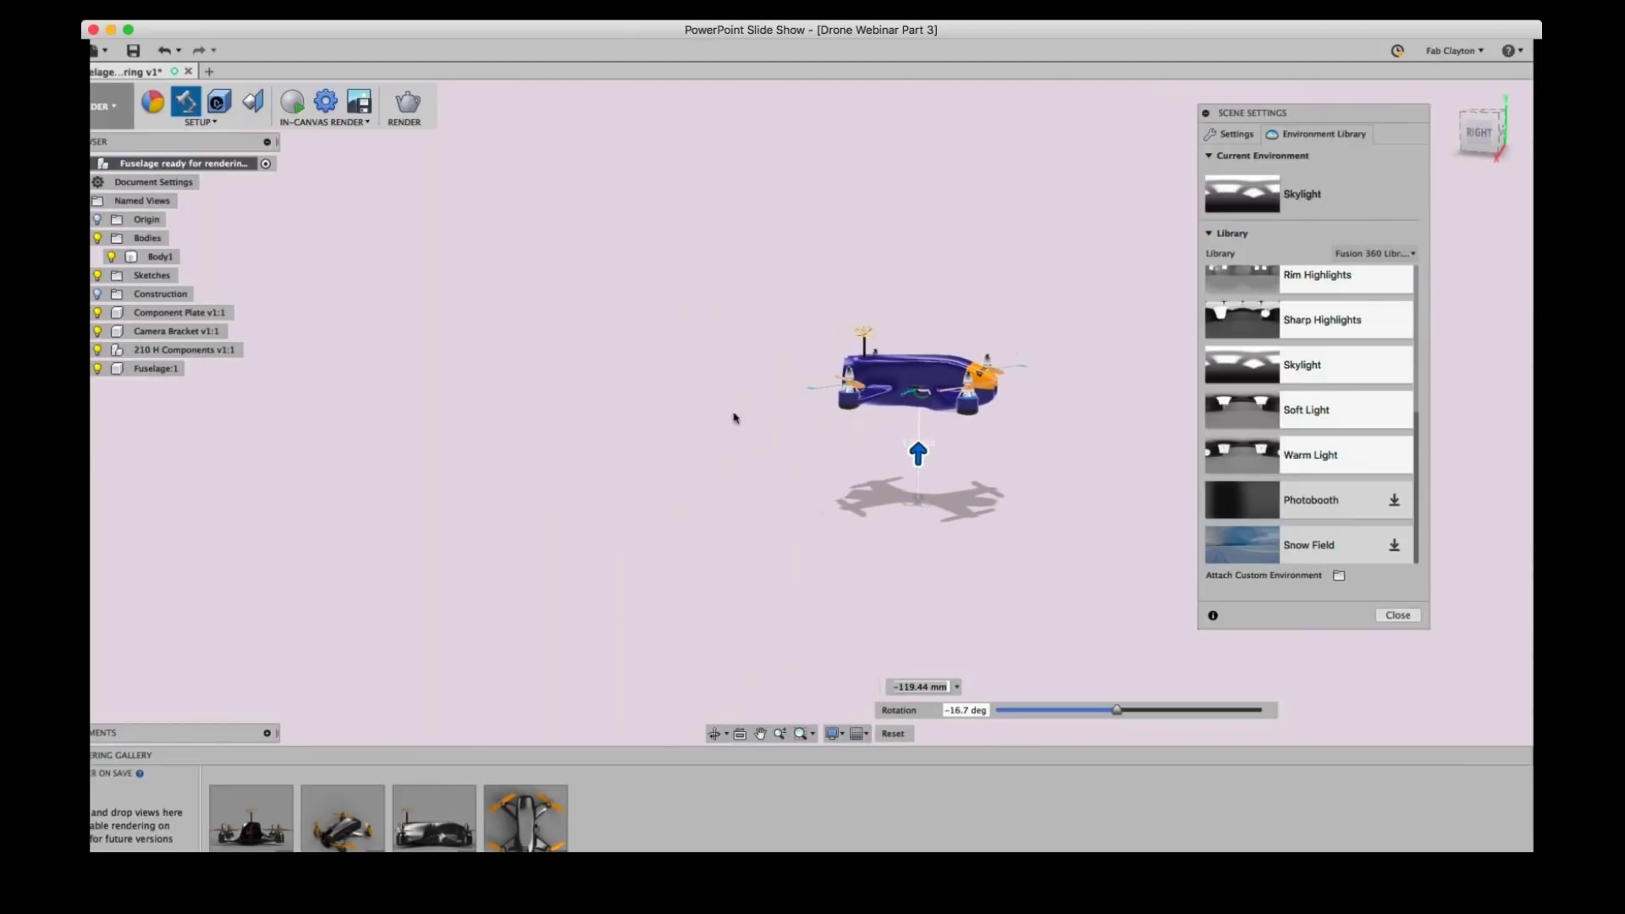
{"action": "scroll", "coordinate": [641, 438], "scroll_direction": "down", "scroll_amount": 2}
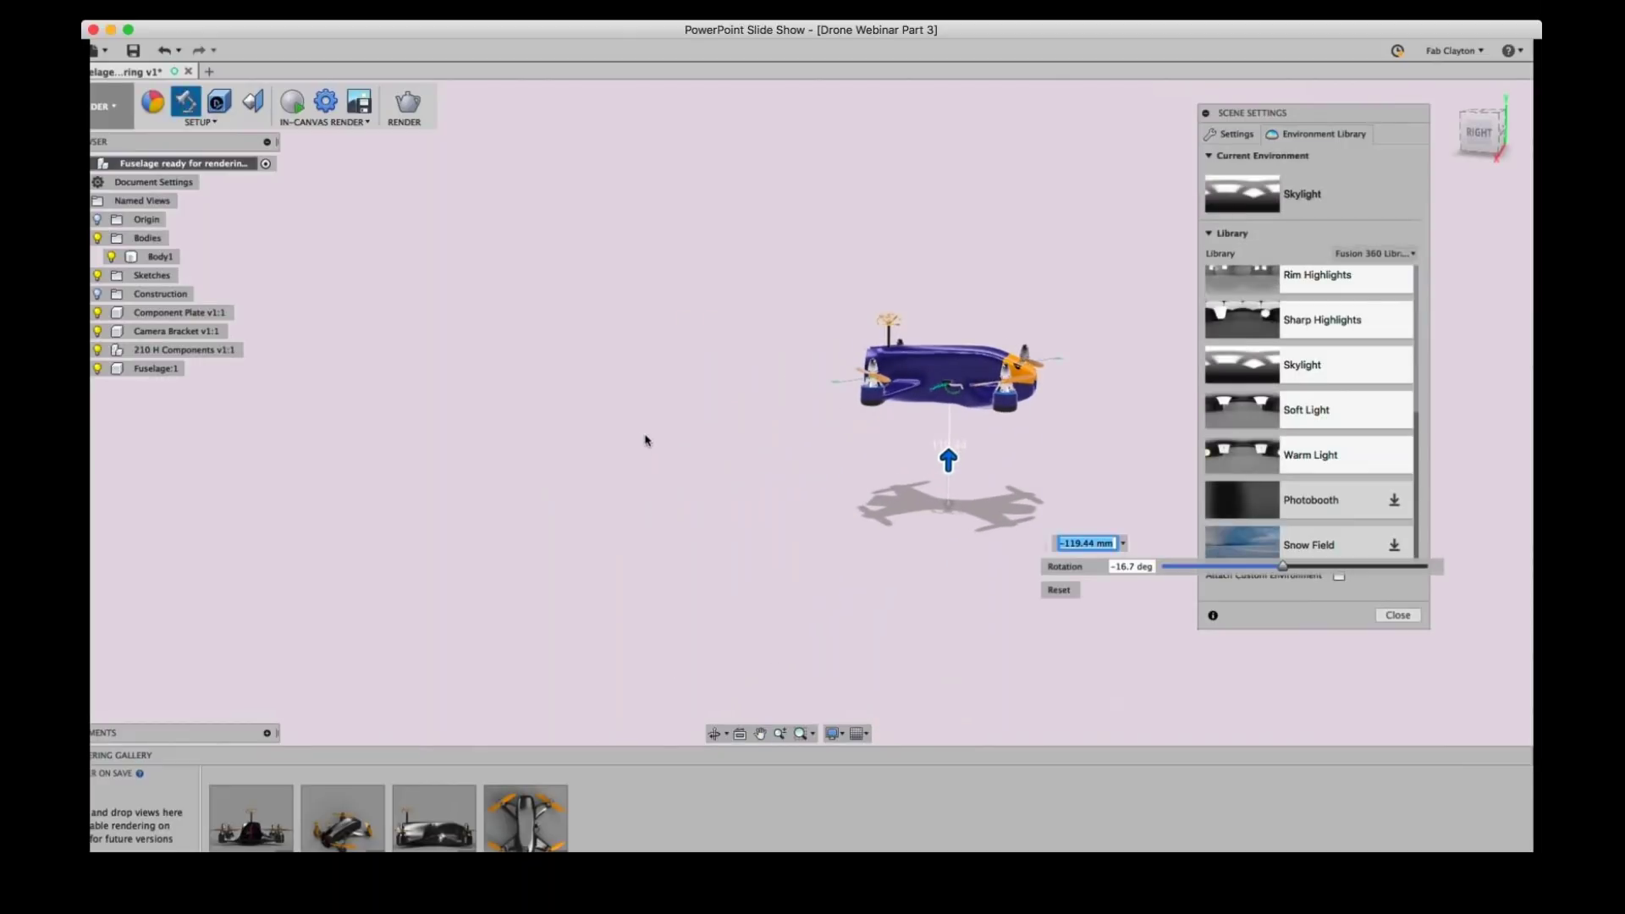
{"action": "middle_click_drag", "start_coordinate": [646, 438], "coordinate": [573, 443], "text": "shift"}
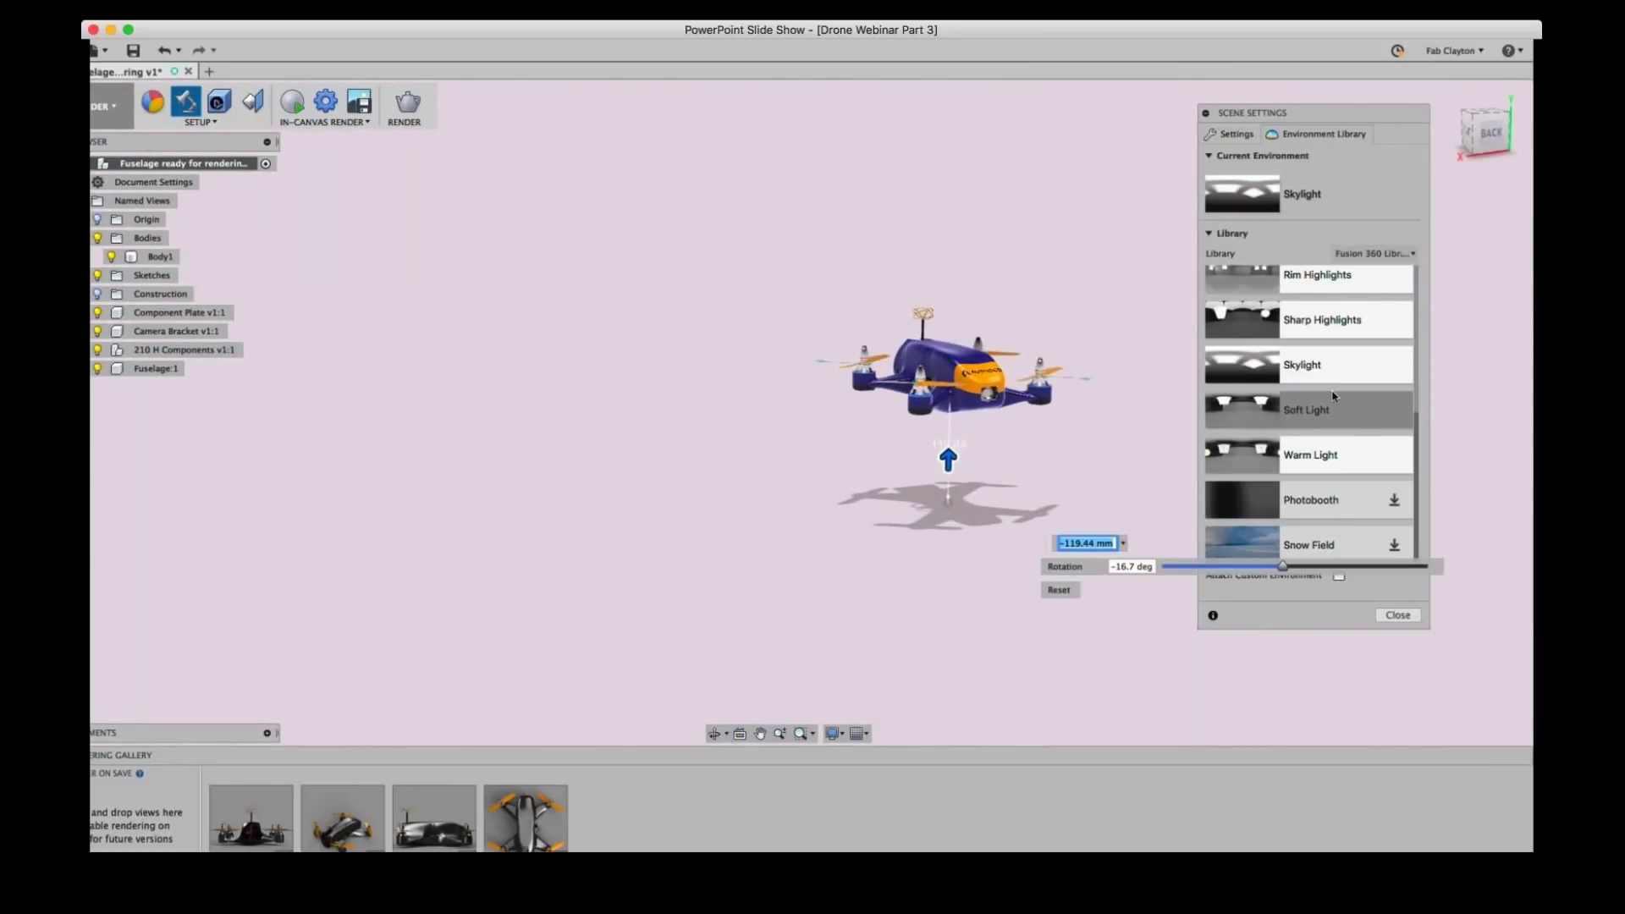
- Try the Grid Light environment on the scene and inspect the drone from above and from its side
{"action": "left_click", "coordinate": [1416, 478]}
{"action": "left_click_drag", "start_coordinate": [1417, 478], "coordinate": [1430, 320]}
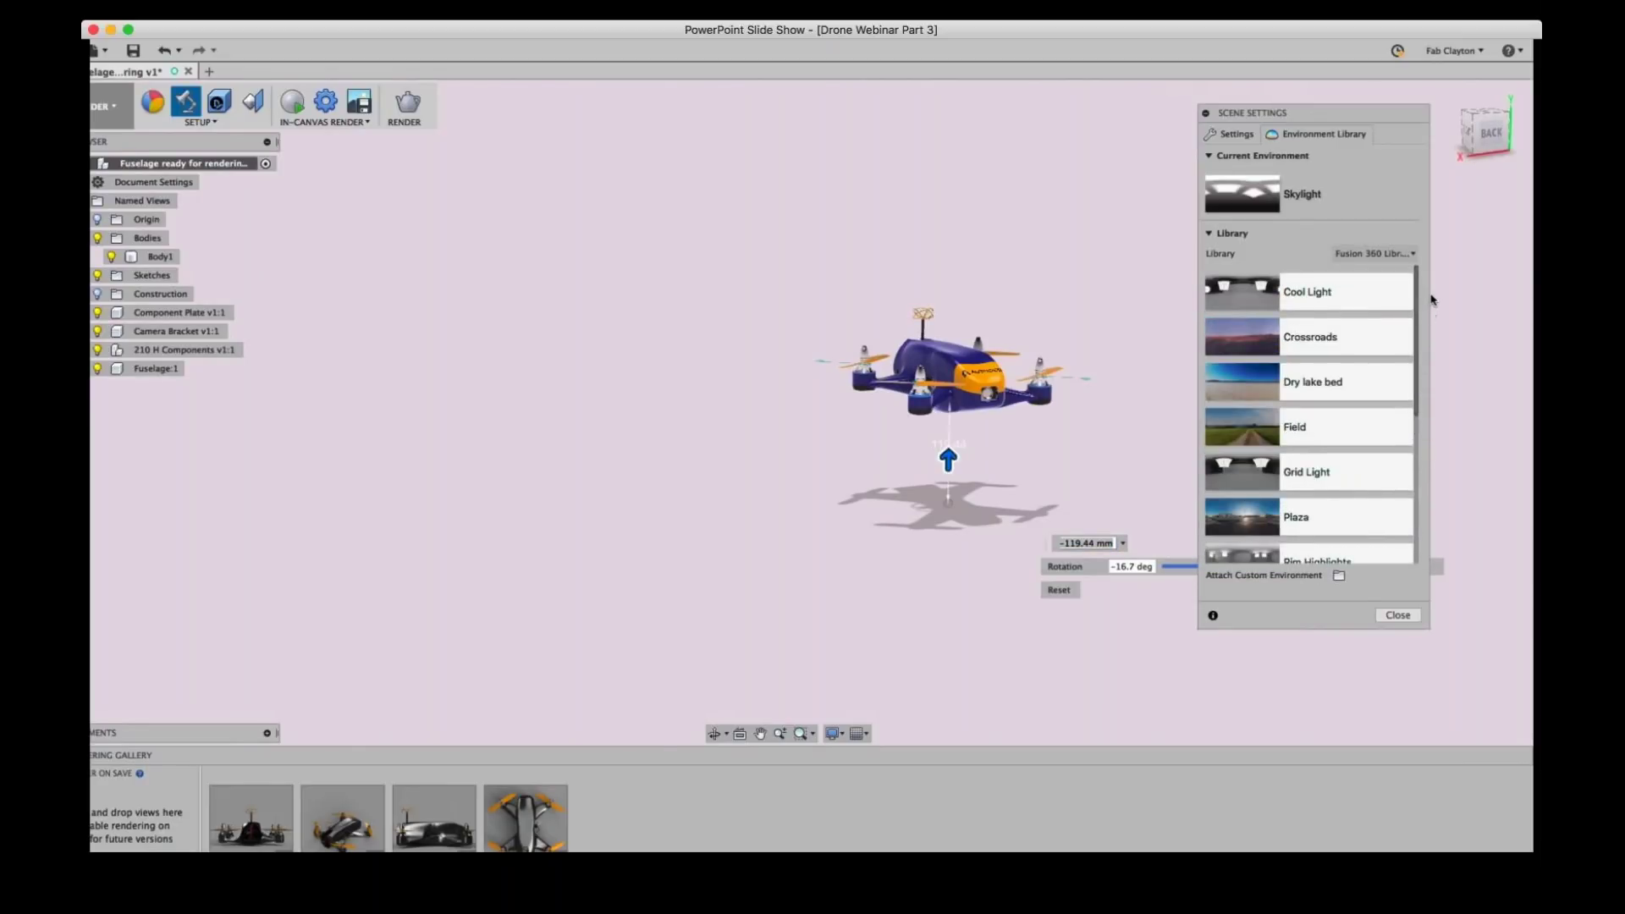
{"action": "left_click_drag", "start_coordinate": [1321, 471], "coordinate": [842, 470]}
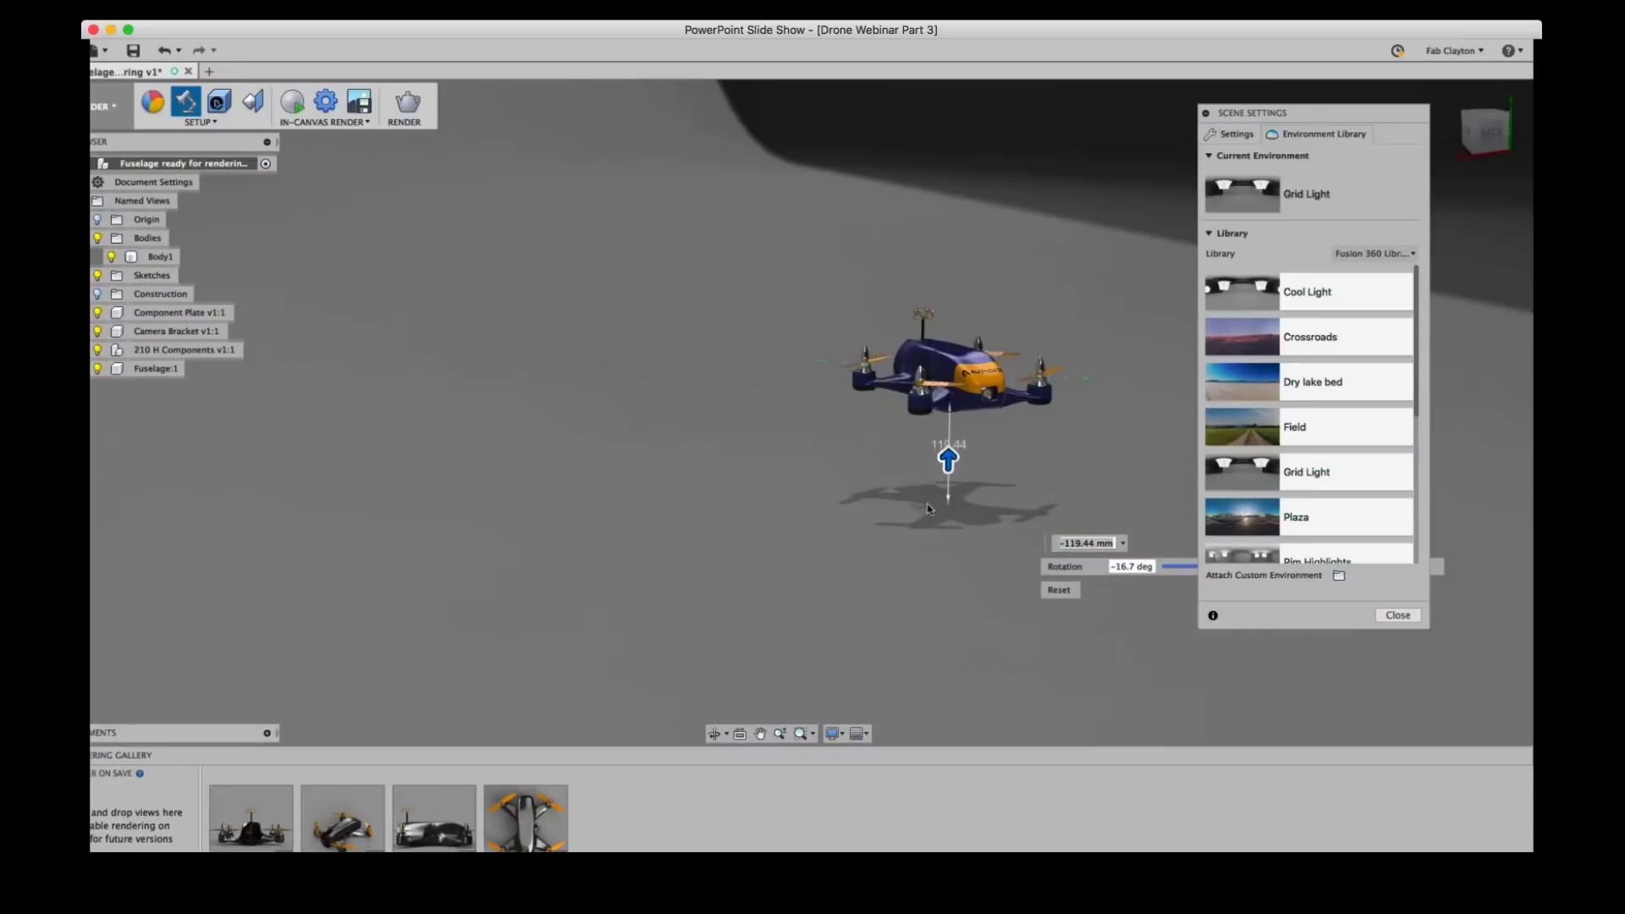
{"action": "scroll", "coordinate": [1059, 495], "scroll_direction": "up", "scroll_amount": 5}
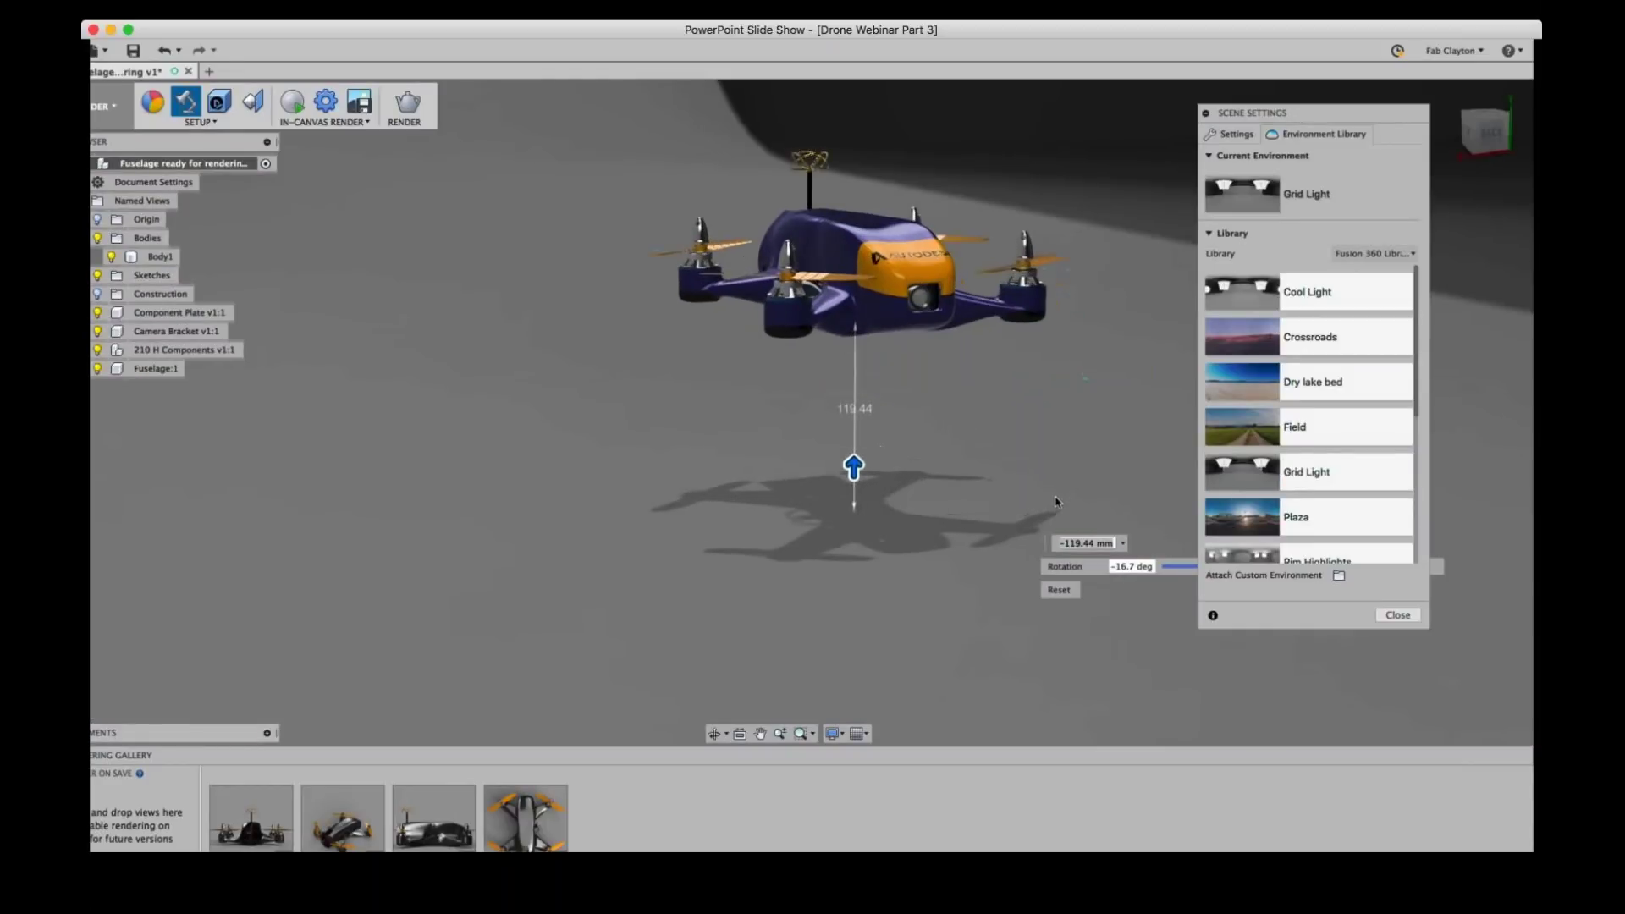
{"action": "middle_click_drag", "start_coordinate": [915, 396], "coordinate": [1103, 475], "text": "shift"}
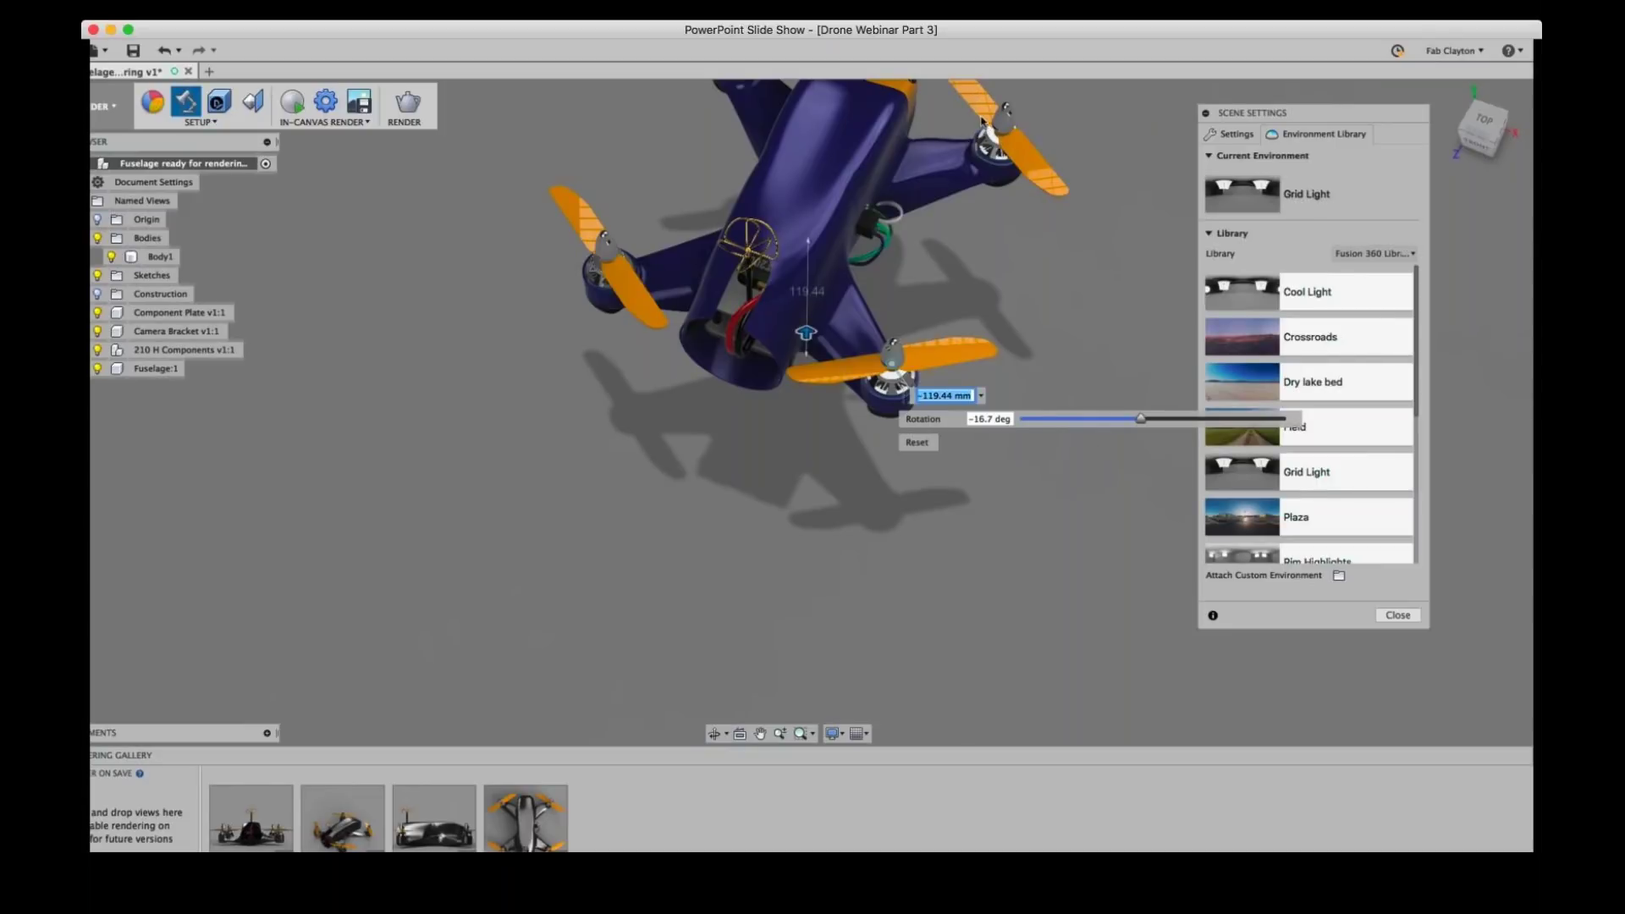
{"action": "key", "text": "Escape"}
{"action": "mouse_move", "coordinate": [1009, 335]}
{"action": "middle_mouse_down", "text": "shift"}
{"action": "mouse_move", "coordinate": [942, 360]}
{"action": "mouse_move", "coordinate": [1020, 305]}
{"action": "middle_mouse_up", "text": "shift"}
{"action": "middle_click_drag", "start_coordinate": [1033, 375], "coordinate": [721, 388]}
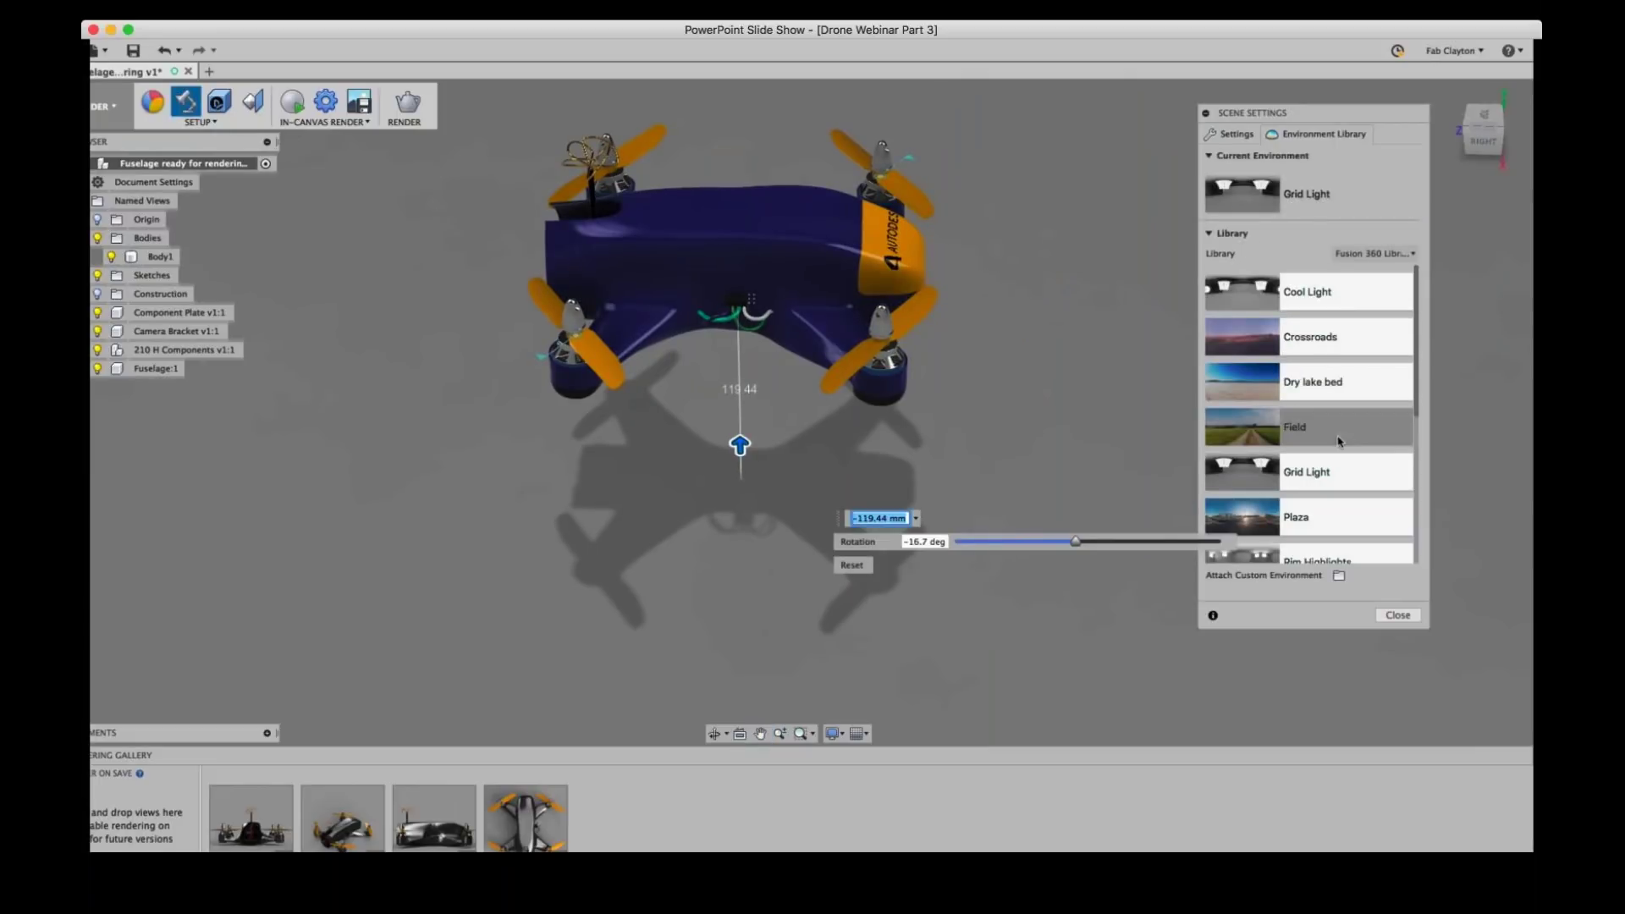
- Apply the Dry lake bed environment, frame the hovering drone against the mountains, and finish the scene settings
{"action": "left_click", "coordinate": [1320, 381]}
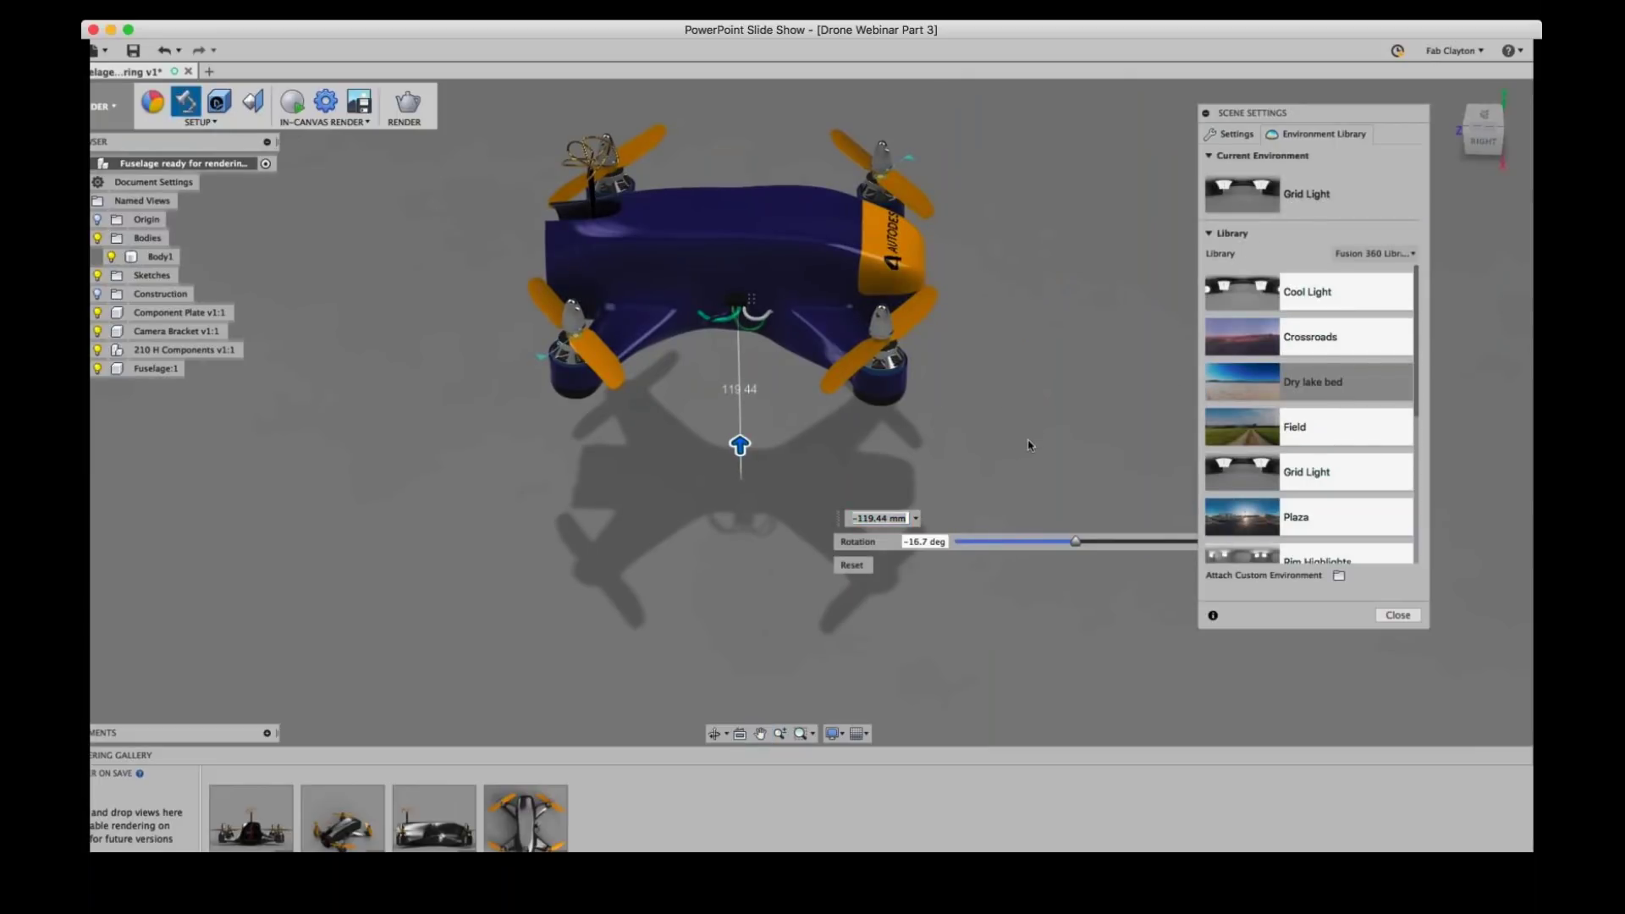
{"action": "left_click_drag", "start_coordinate": [1028, 446], "coordinate": [1026, 442]}
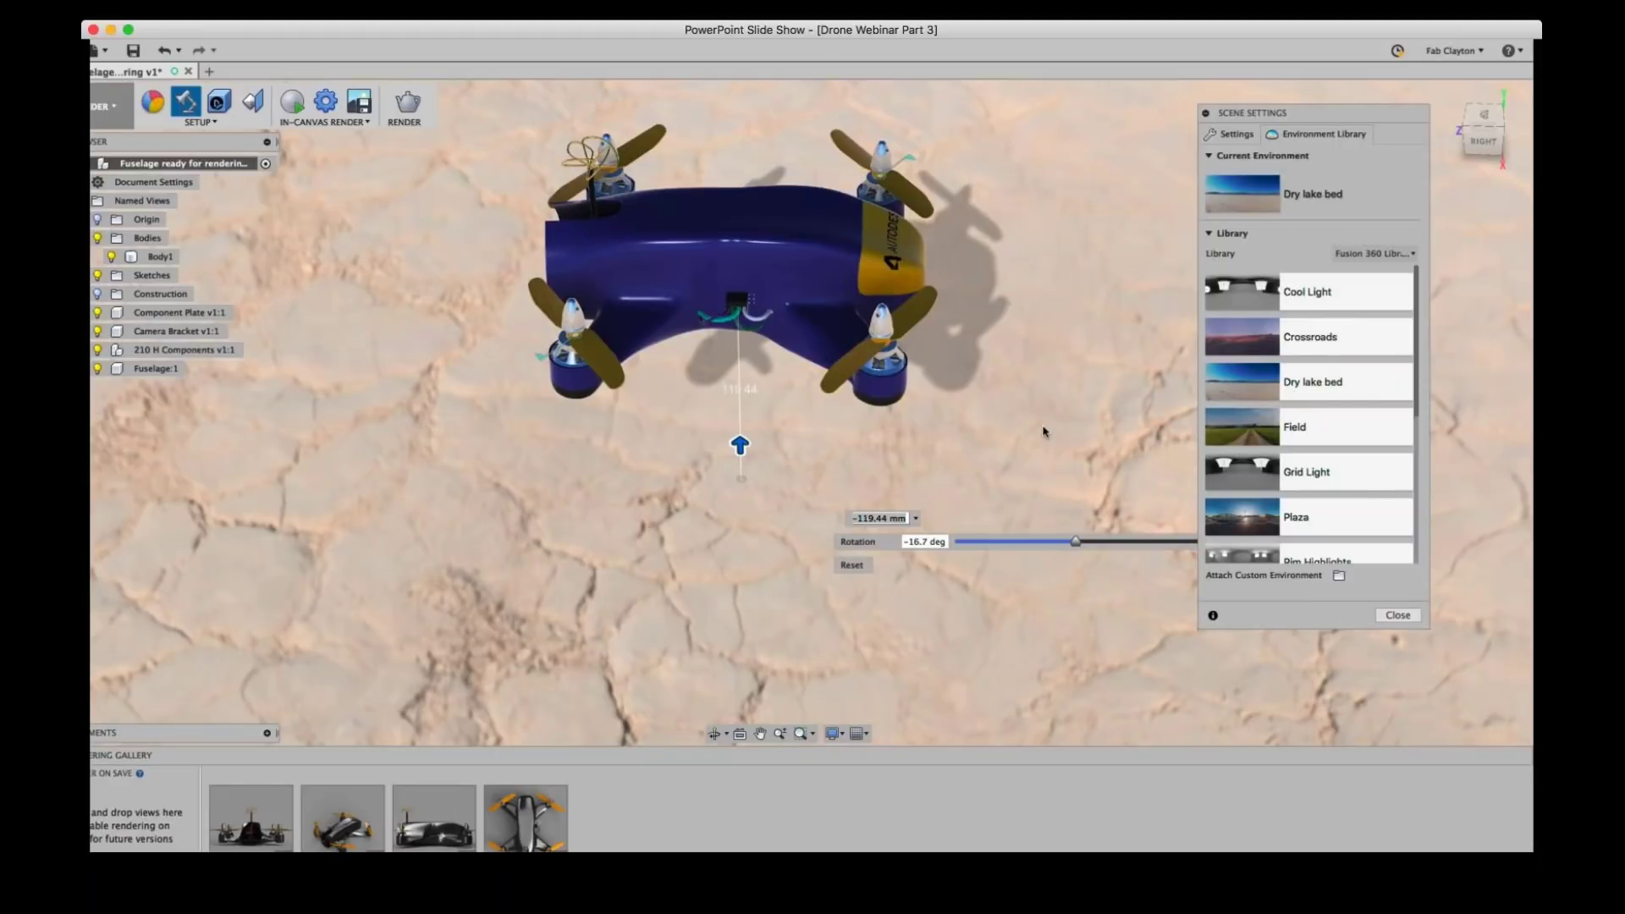
{"action": "middle_click_drag", "start_coordinate": [1043, 430], "coordinate": [964, 373], "text": "shift"}
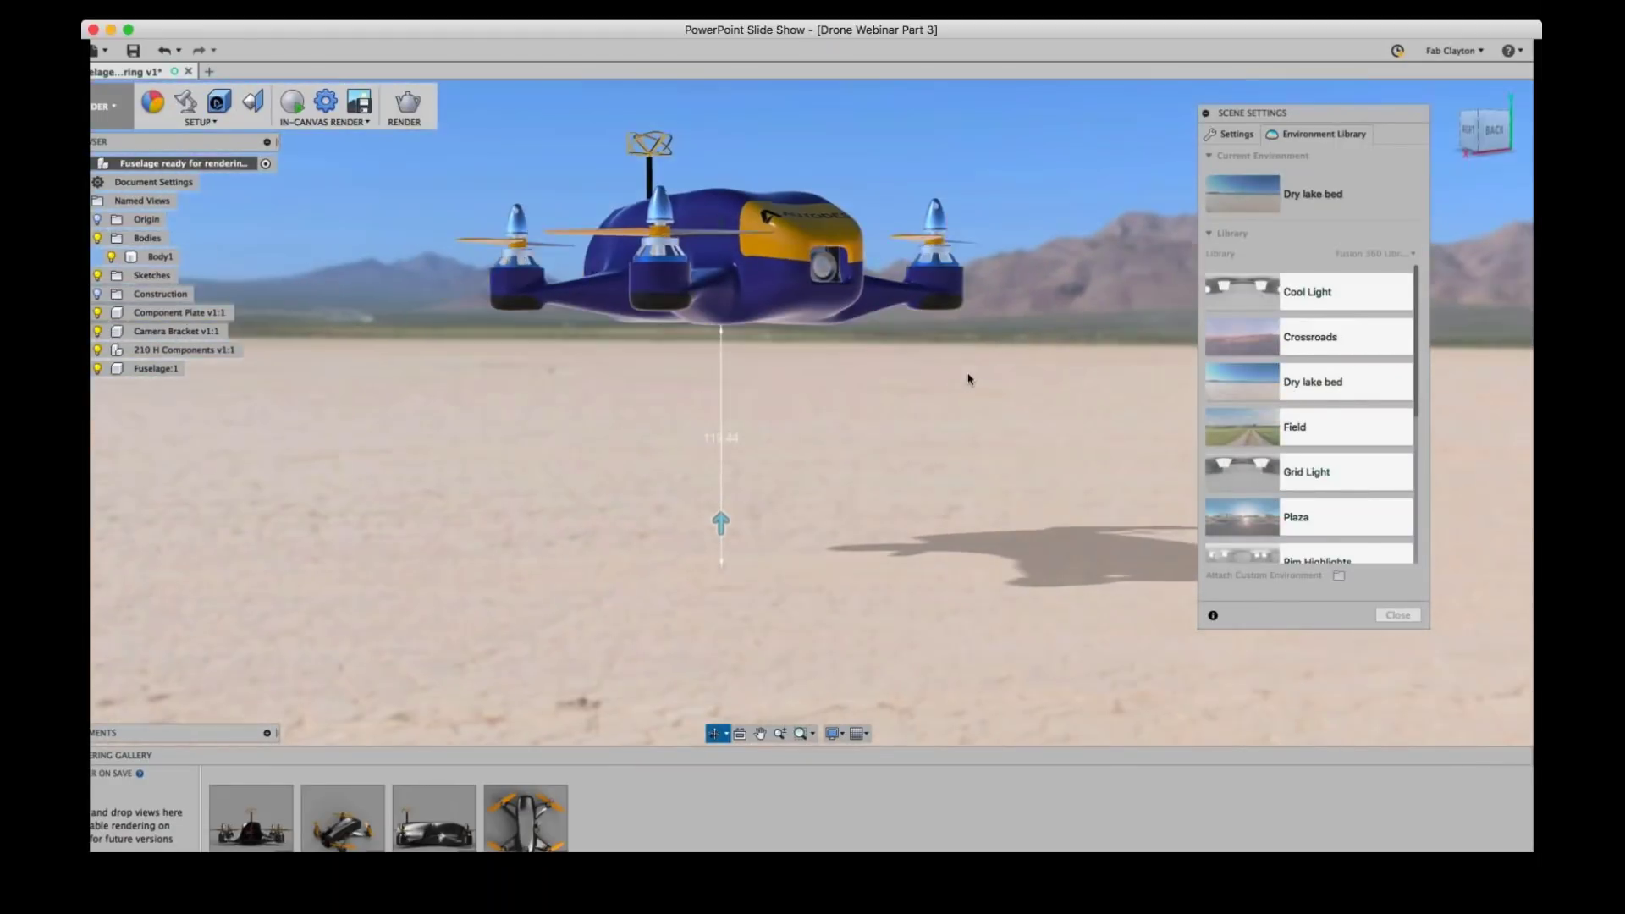
{"action": "mouse_move", "coordinate": [975, 462]}
{"action": "middle_mouse_down", "text": "shift"}
{"action": "mouse_move", "coordinate": [1002, 472]}
{"action": "mouse_move", "coordinate": [992, 457]}
{"action": "middle_mouse_up", "text": "shift"}
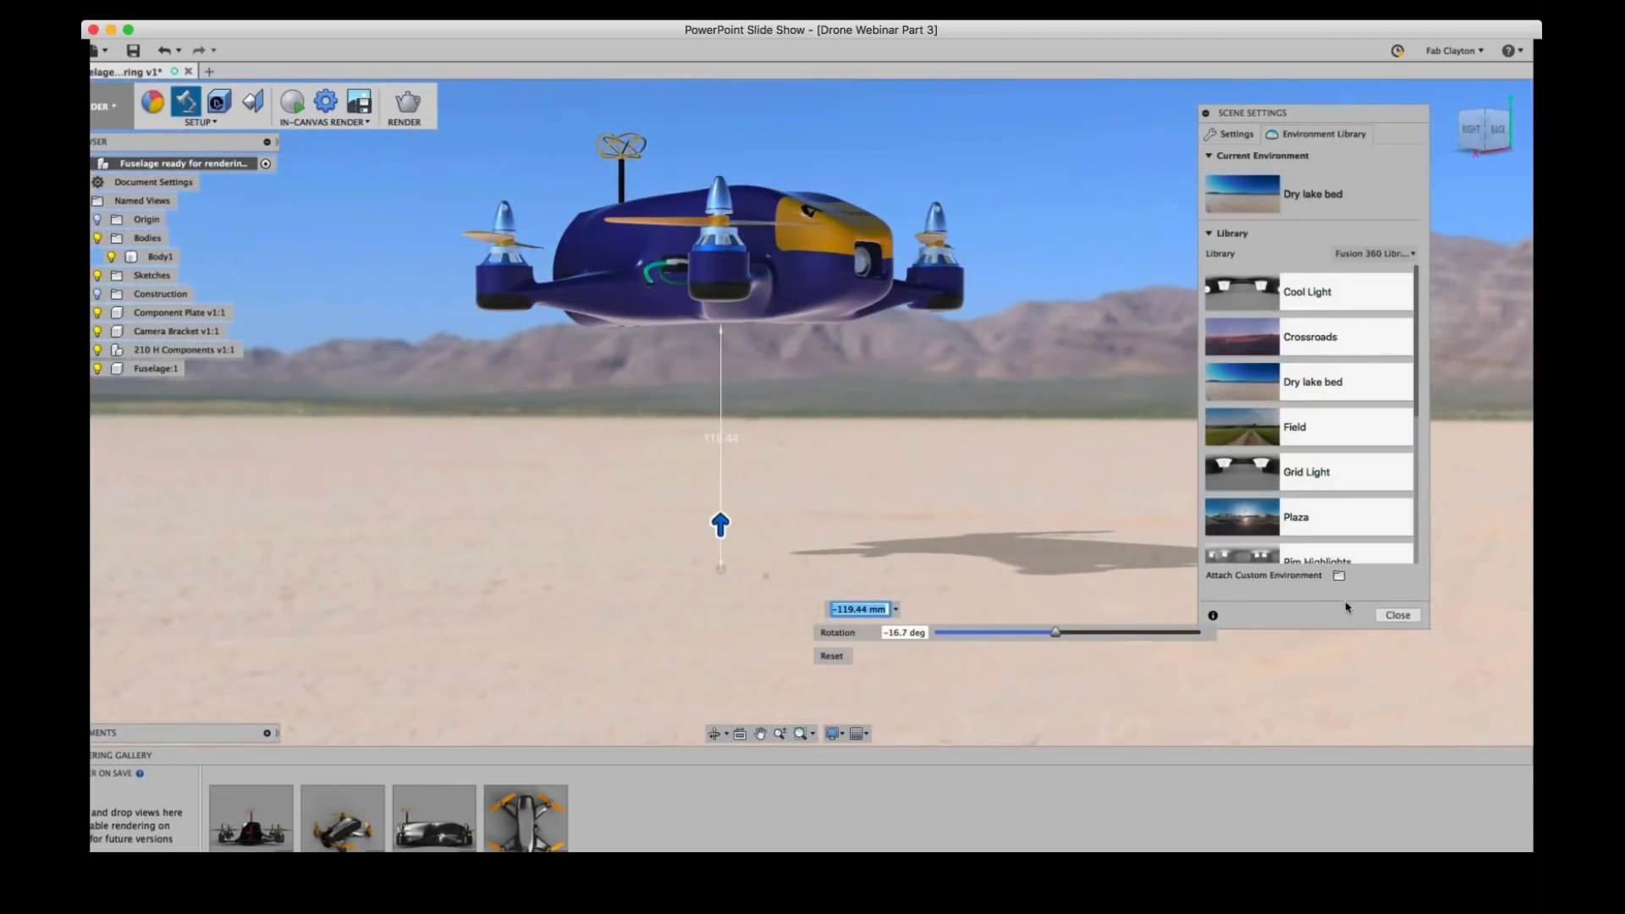
{"action": "left_click", "coordinate": [1397, 615]}
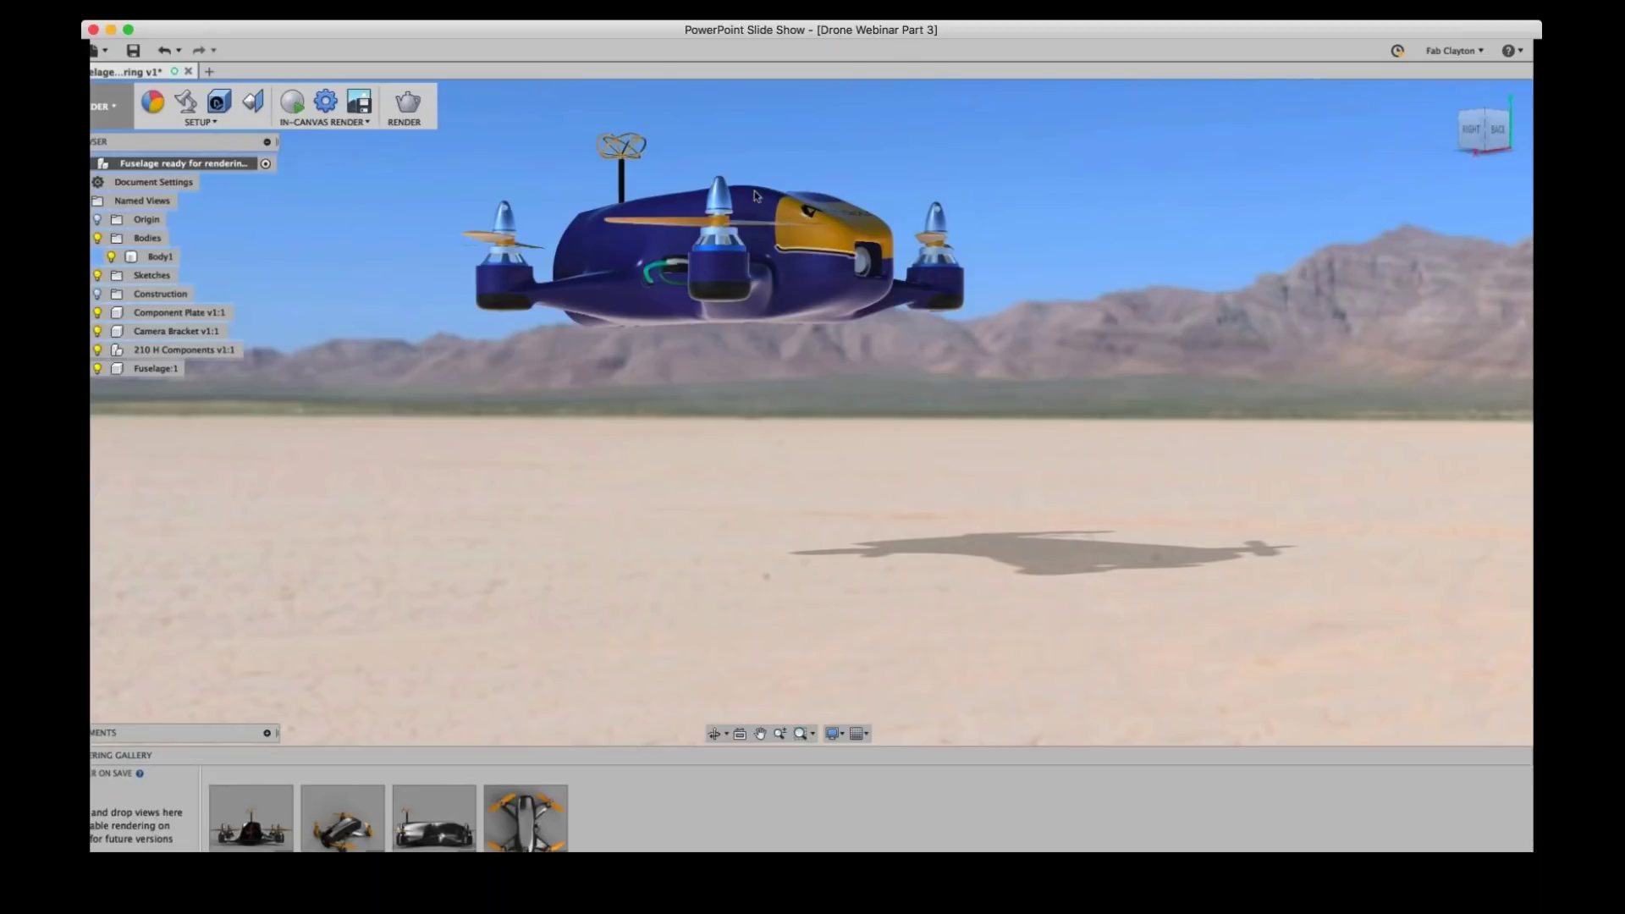
- Start an in-canvas render of the drone over the dry lake bed and pause it
{"action": "left_click", "coordinate": [292, 105]}
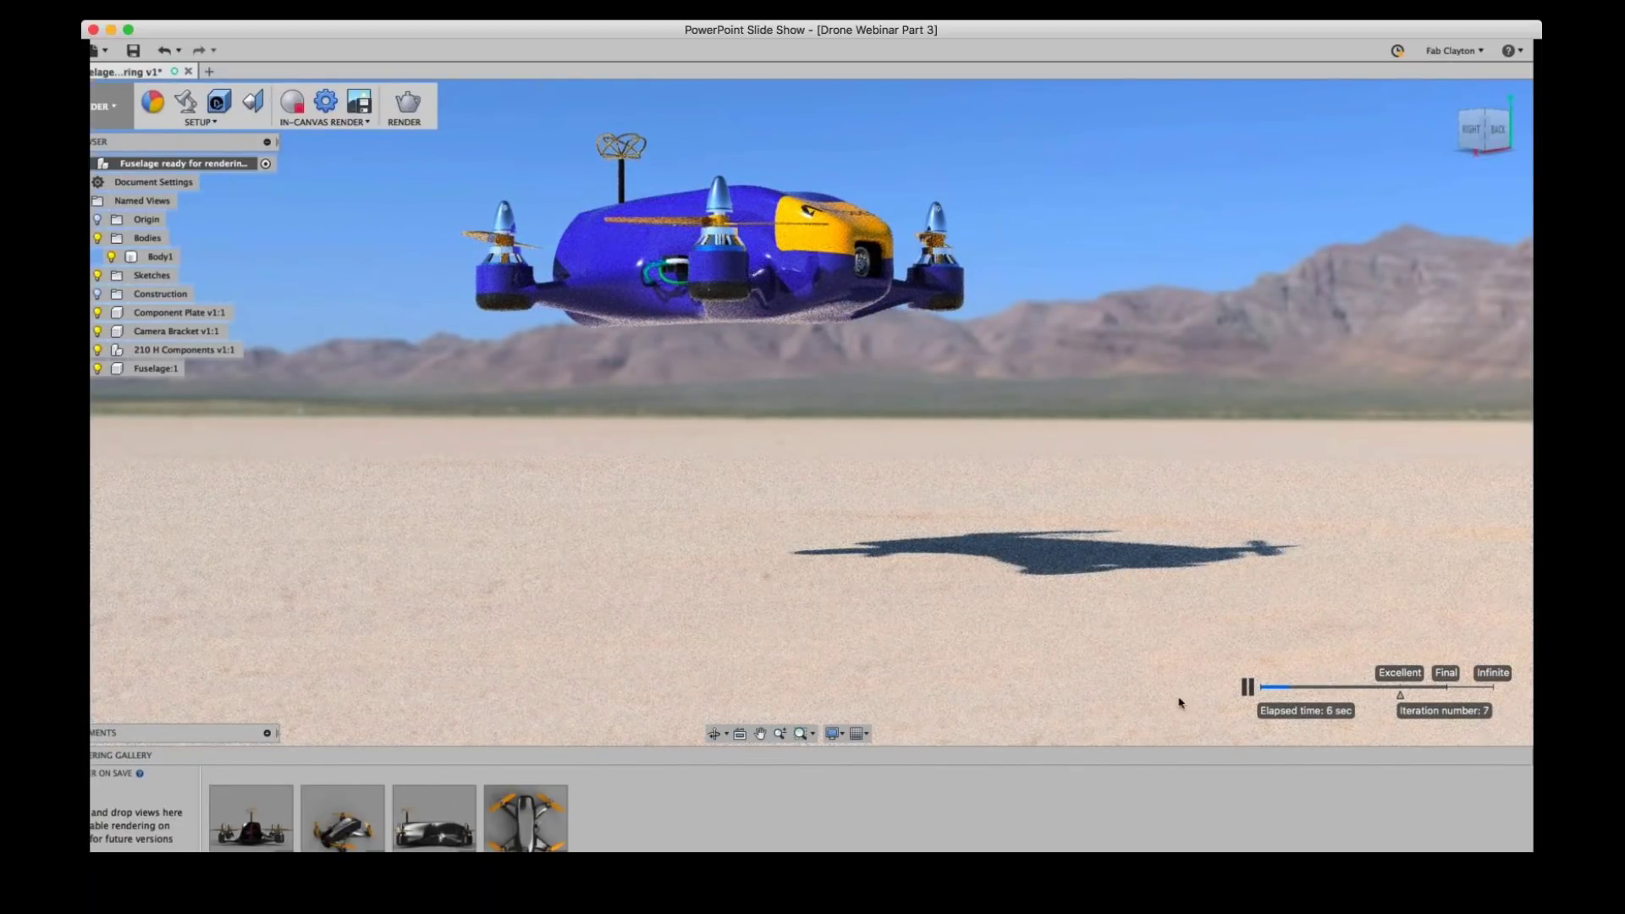
{"action": "left_click", "coordinate": [1248, 689]}
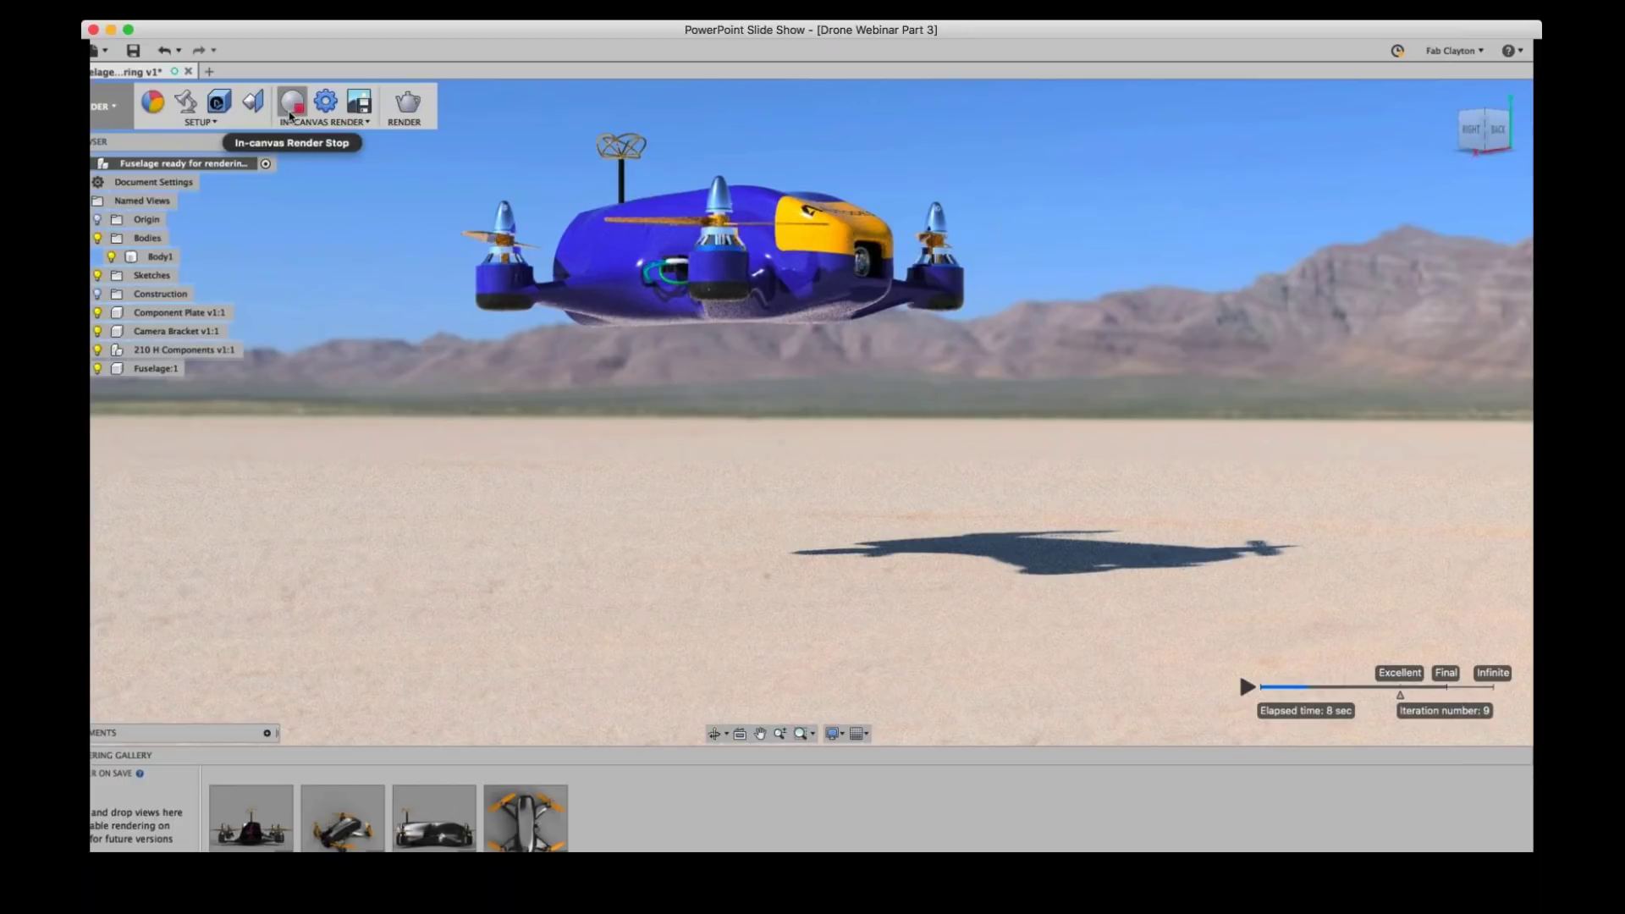
- Try to capture the render as a PNG at the current document window size, without saving a copy to the computer
{"action": "left_click", "coordinate": [358, 103]}
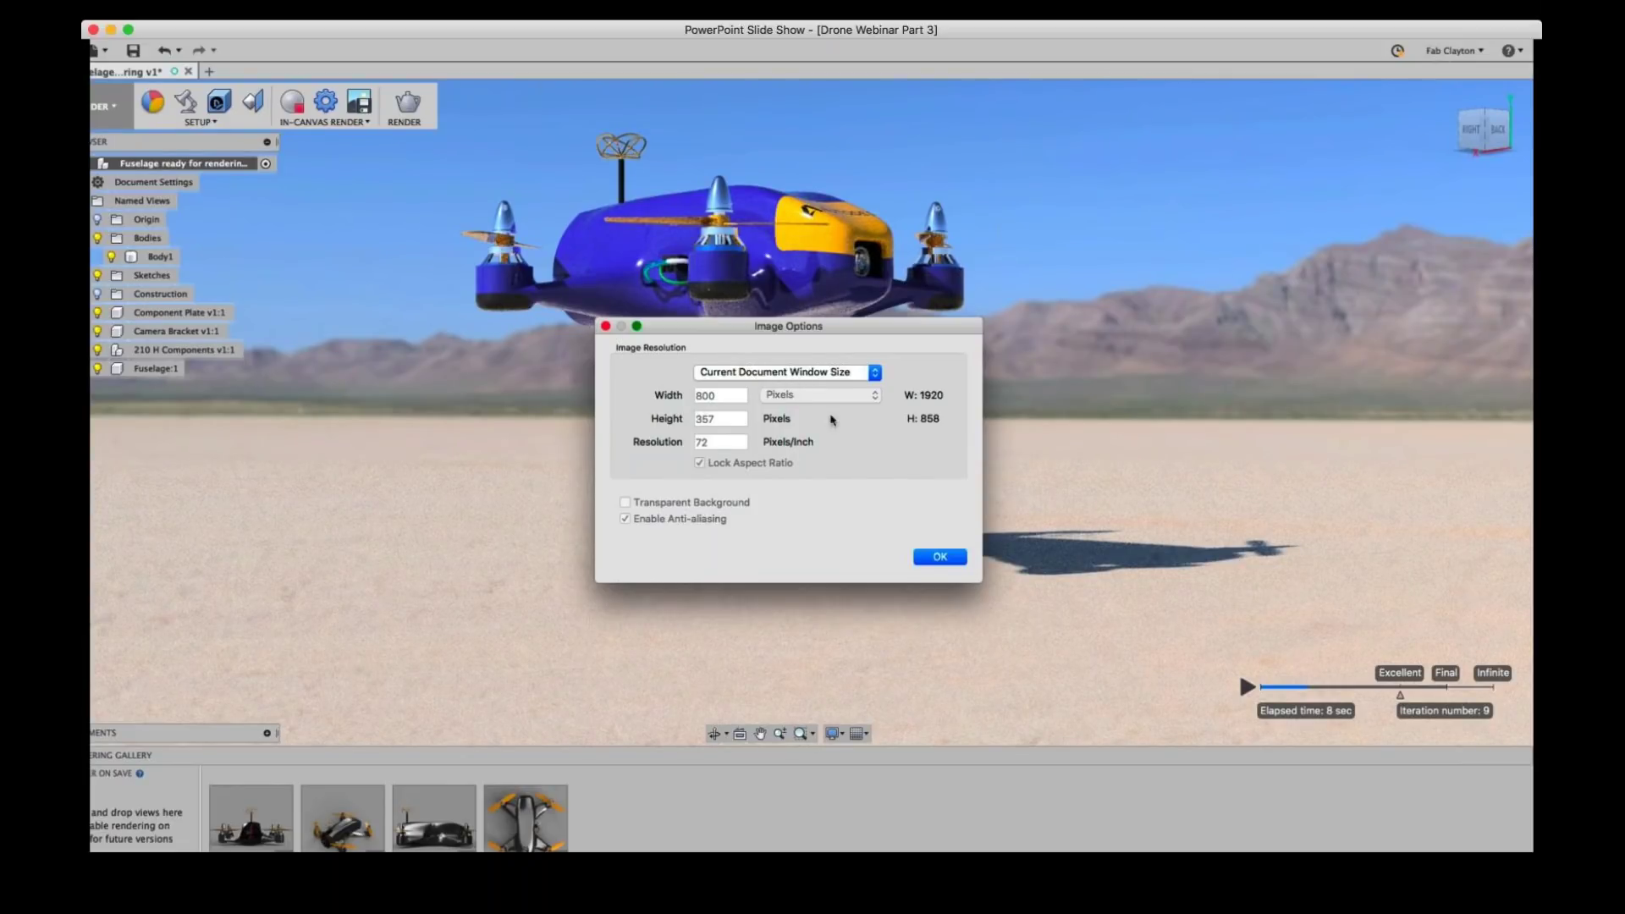
{"action": "left_click", "coordinate": [941, 558]}
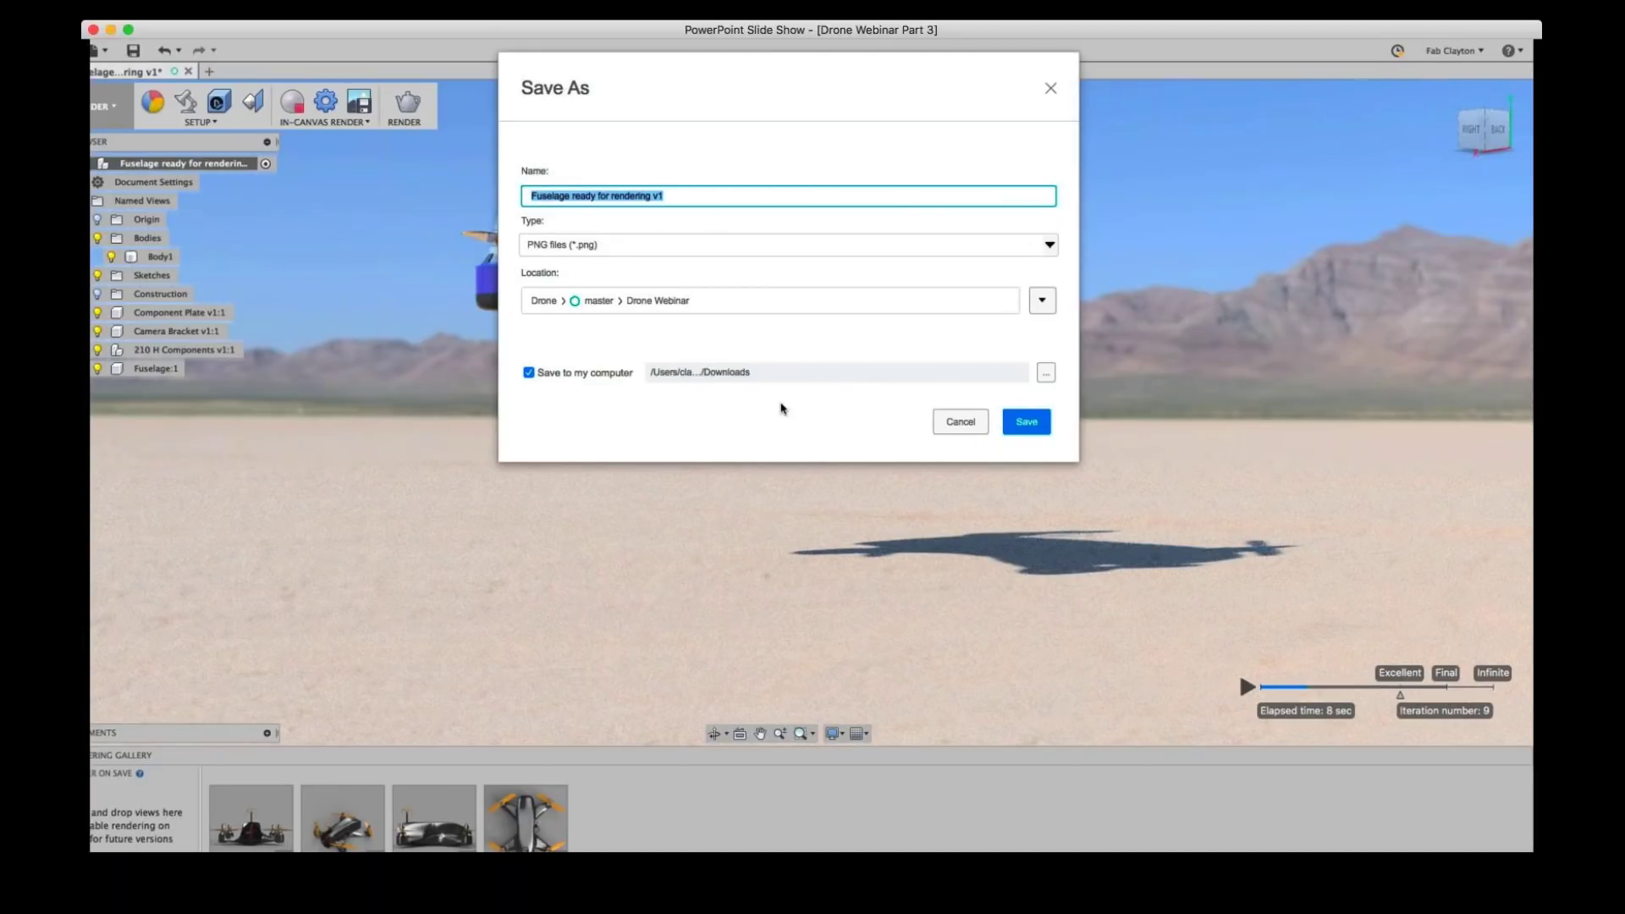
{"action": "left_click", "coordinate": [529, 373]}
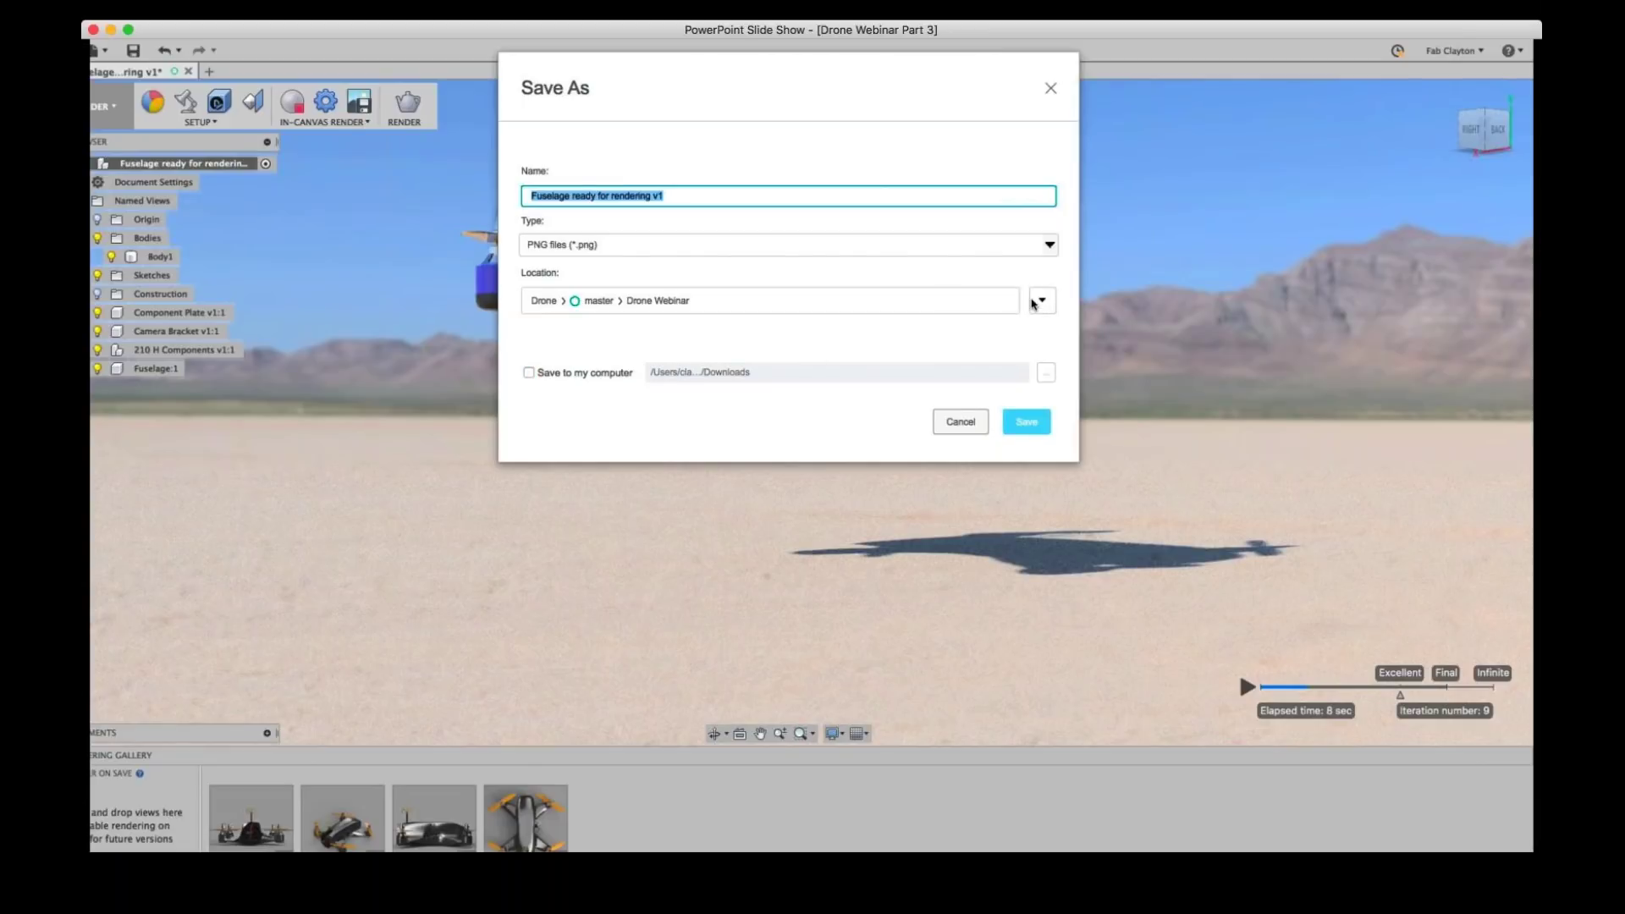
{"action": "left_click", "coordinate": [1038, 302]}
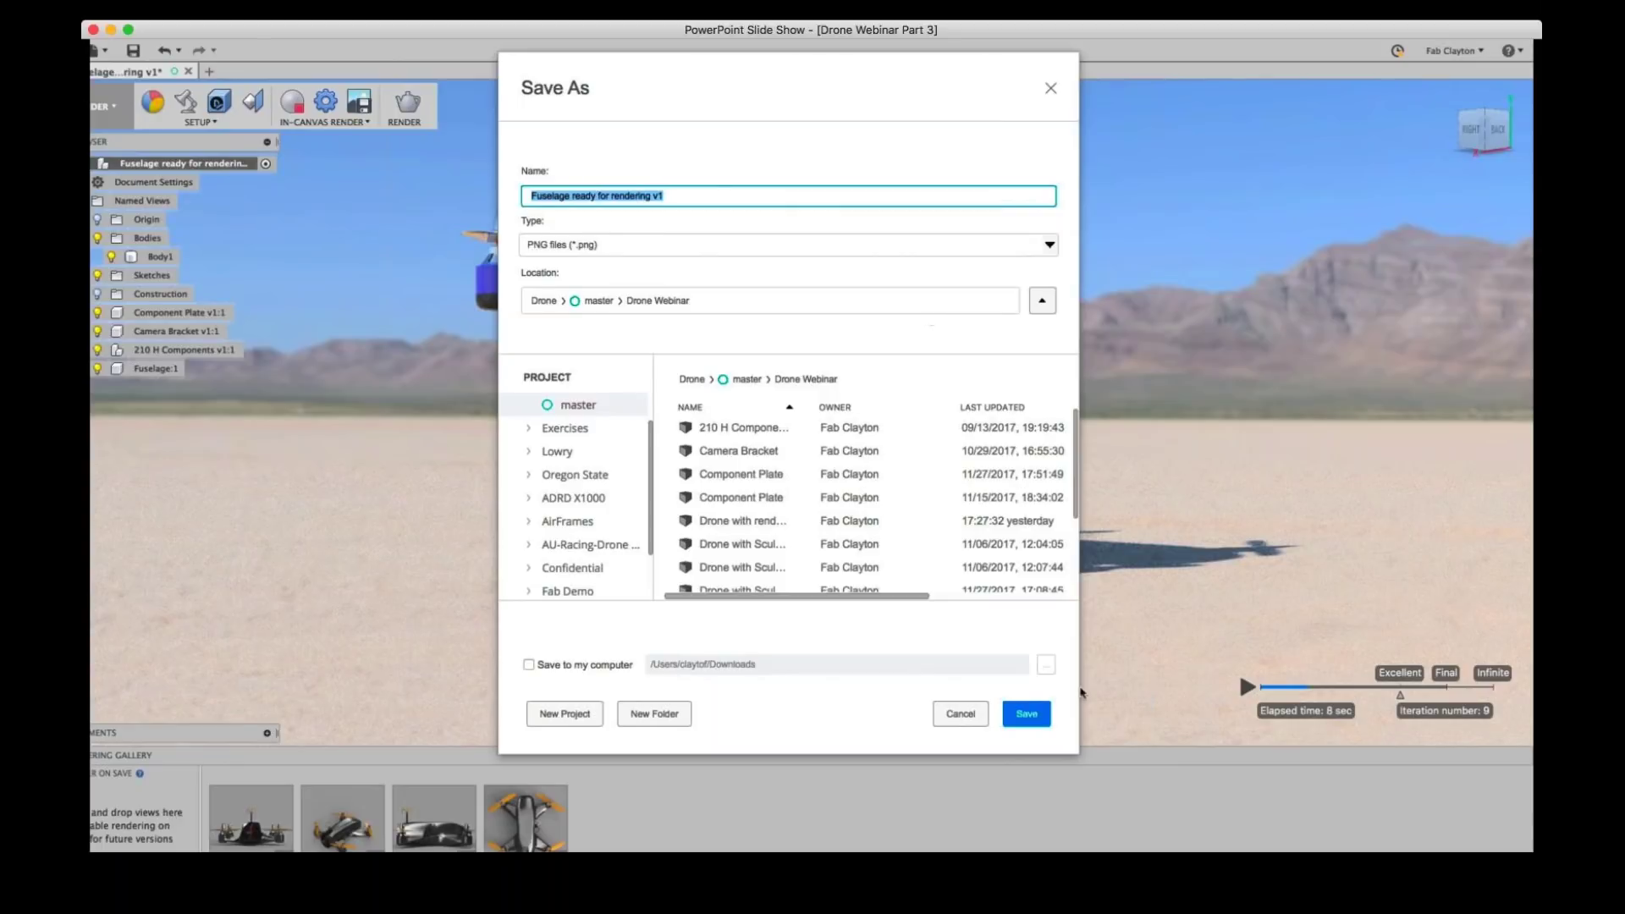
{"action": "left_click", "coordinate": [959, 715]}
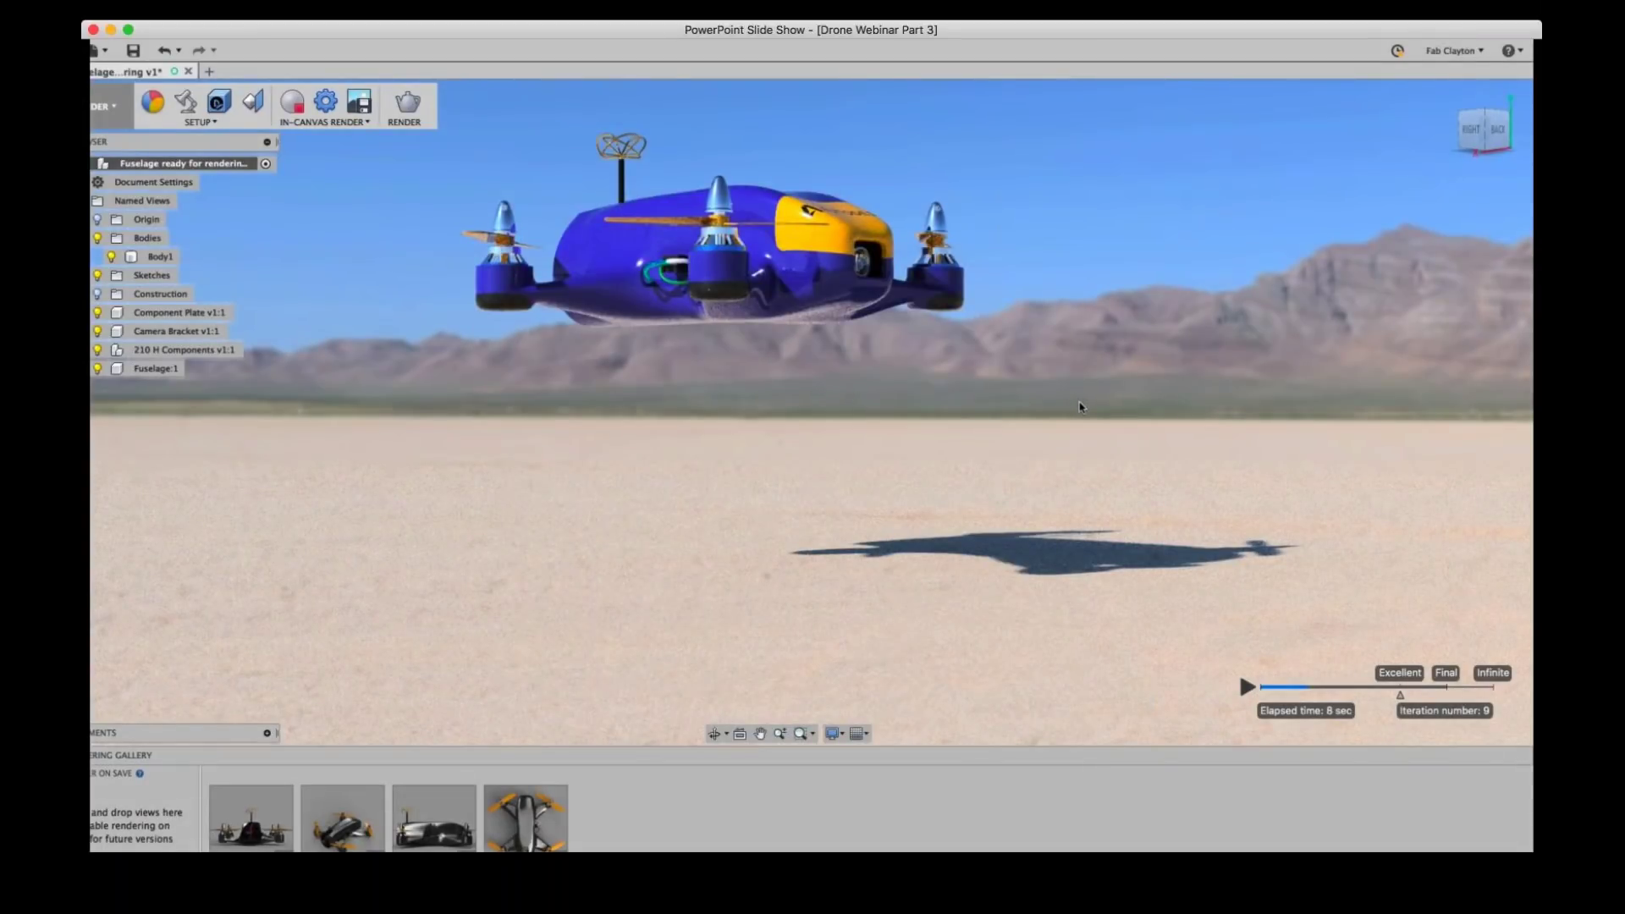
- Resume the in-canvas render with a closer view of the drone's underside
{"action": "left_click", "coordinate": [1247, 687]}
{"action": "scroll", "coordinate": [748, 368], "scroll_direction": "up", "scroll_amount": 2}
{"action": "scroll", "coordinate": [748, 368], "scroll_direction": "up", "scroll_amount": 2}
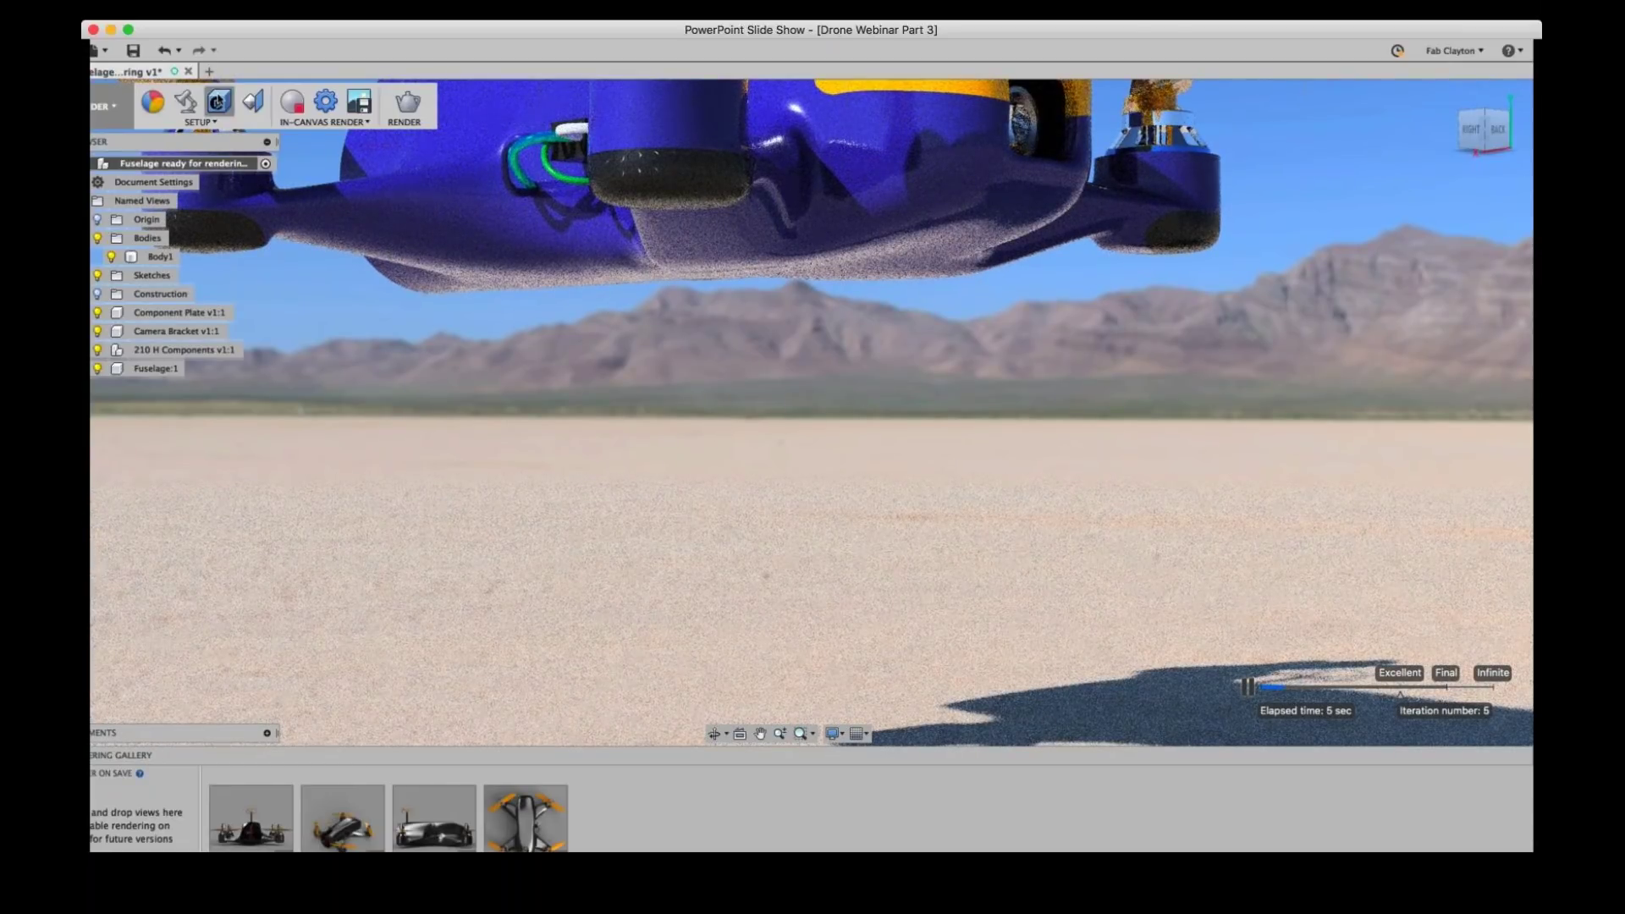
- Stop the in-canvas render and pull the view back to show the whole drone above the dry lake bed
{"action": "left_click", "coordinate": [301, 110]}
{"action": "scroll", "coordinate": [394, 198], "scroll_direction": "down", "scroll_amount": 5}
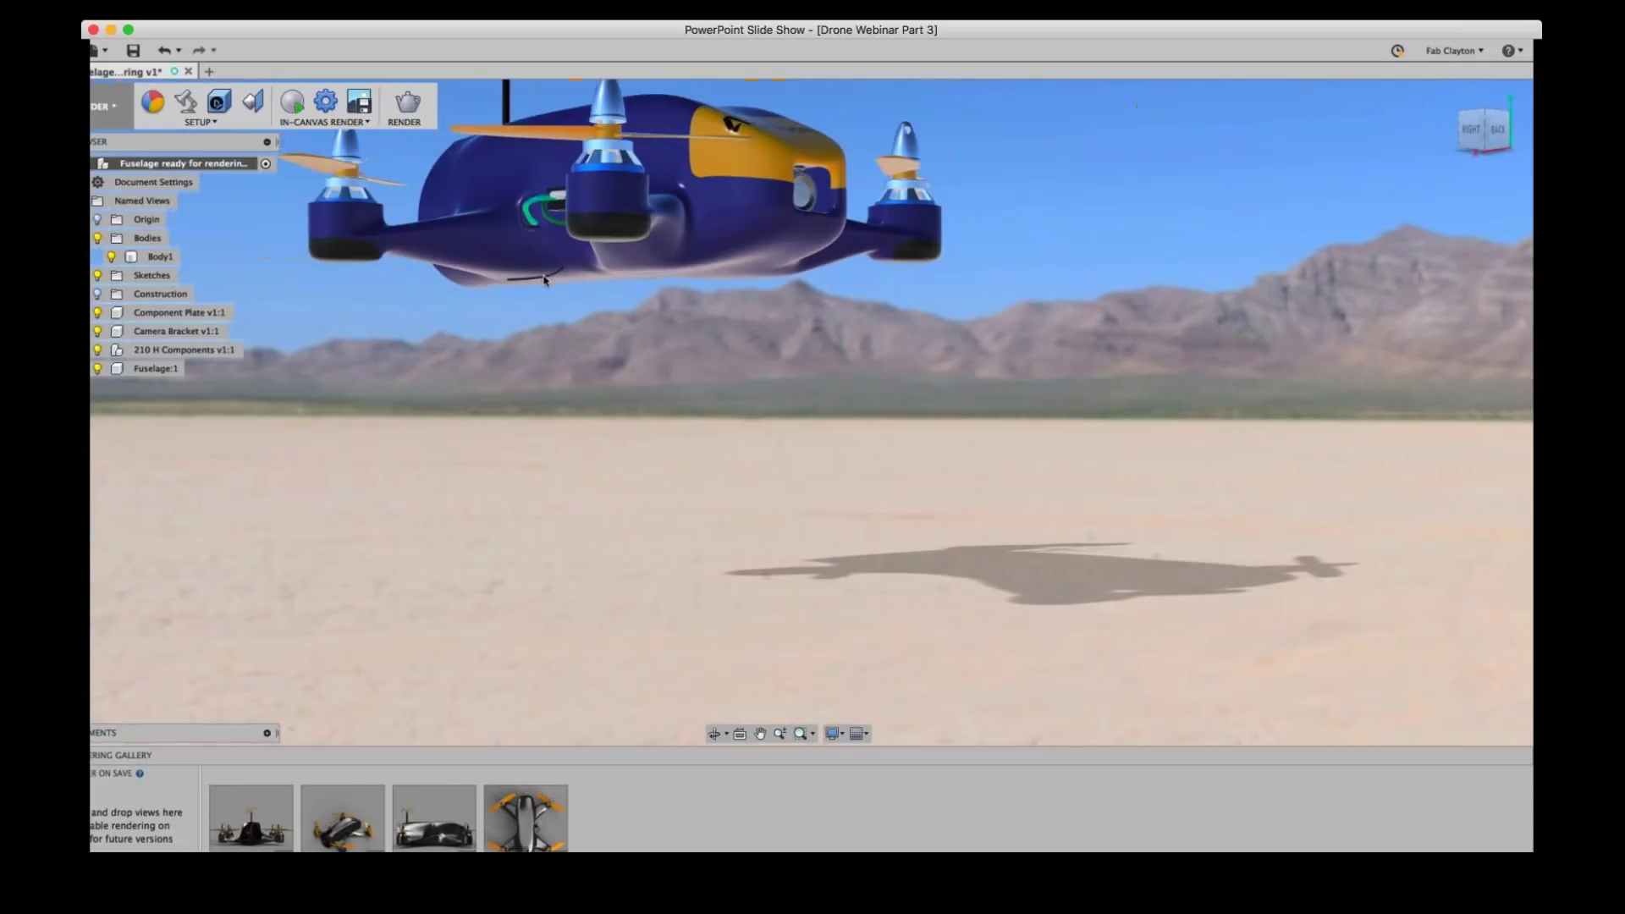
- Try to capture the drone scene as a 1024 x 1024 PNG image
{"action": "left_click", "coordinate": [359, 102]}
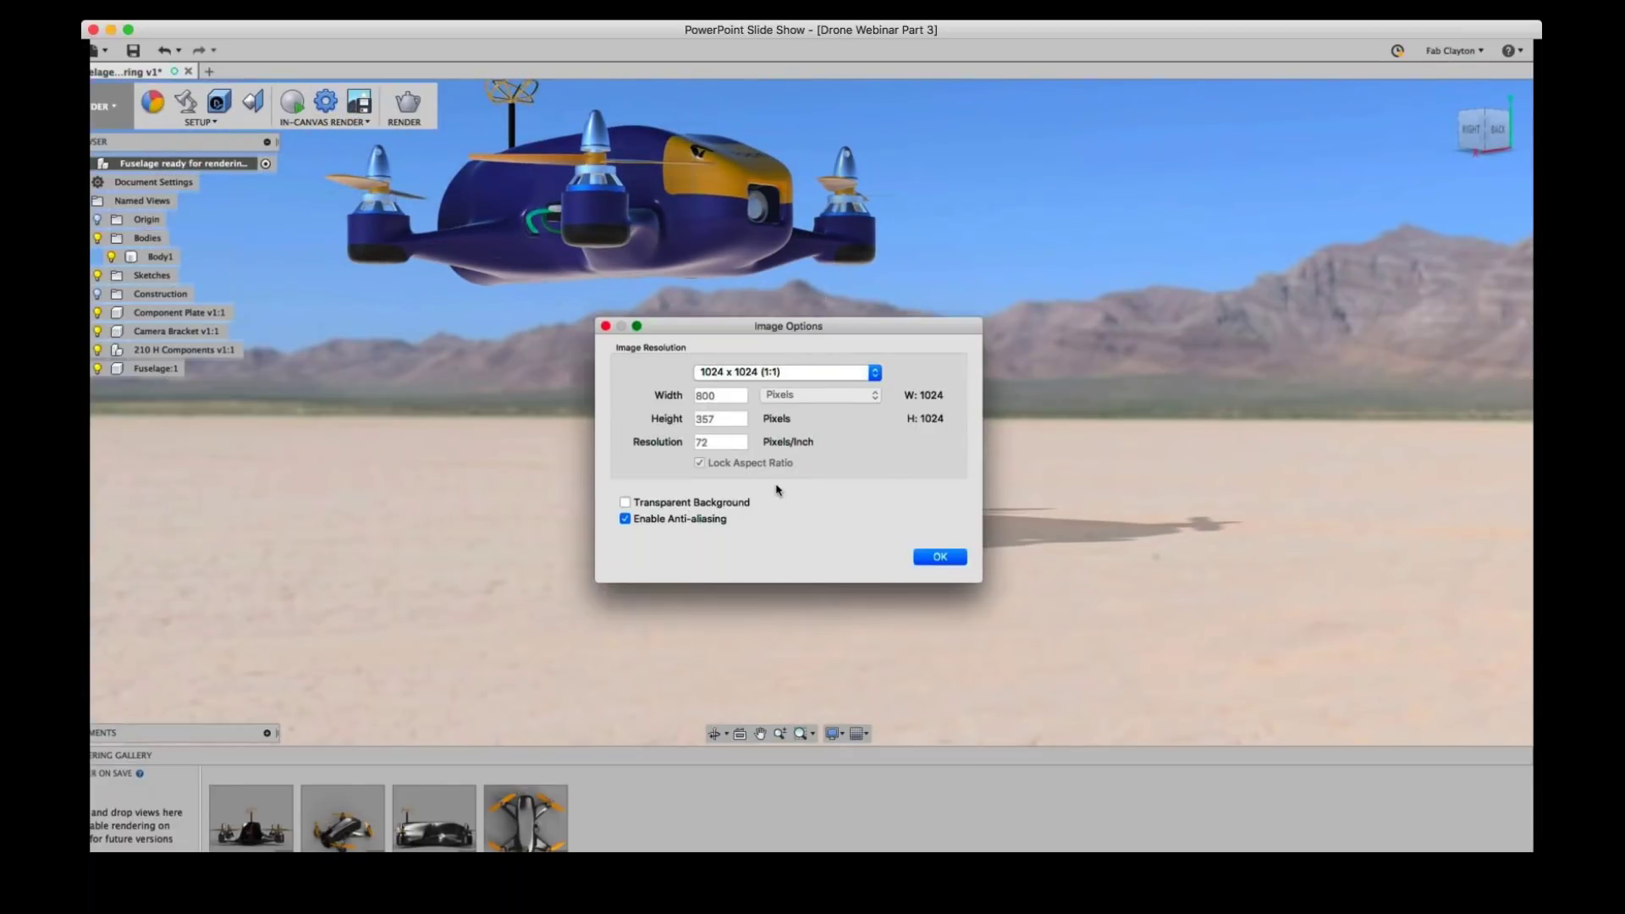
{"action": "left_click", "coordinate": [941, 557]}
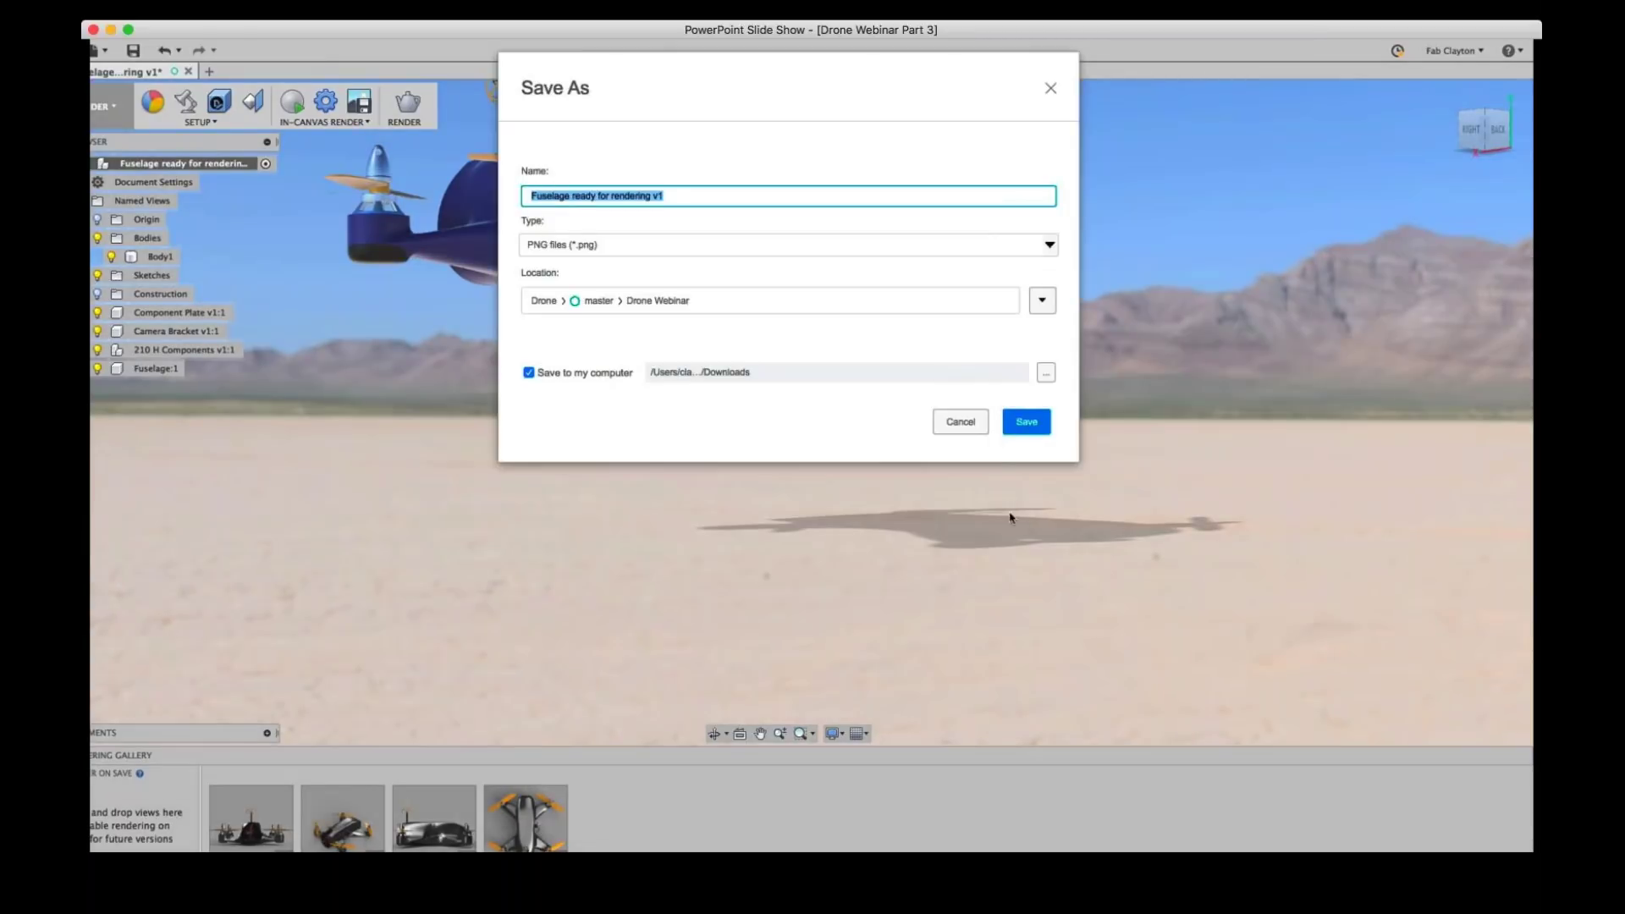
{"action": "left_click", "coordinate": [961, 422]}
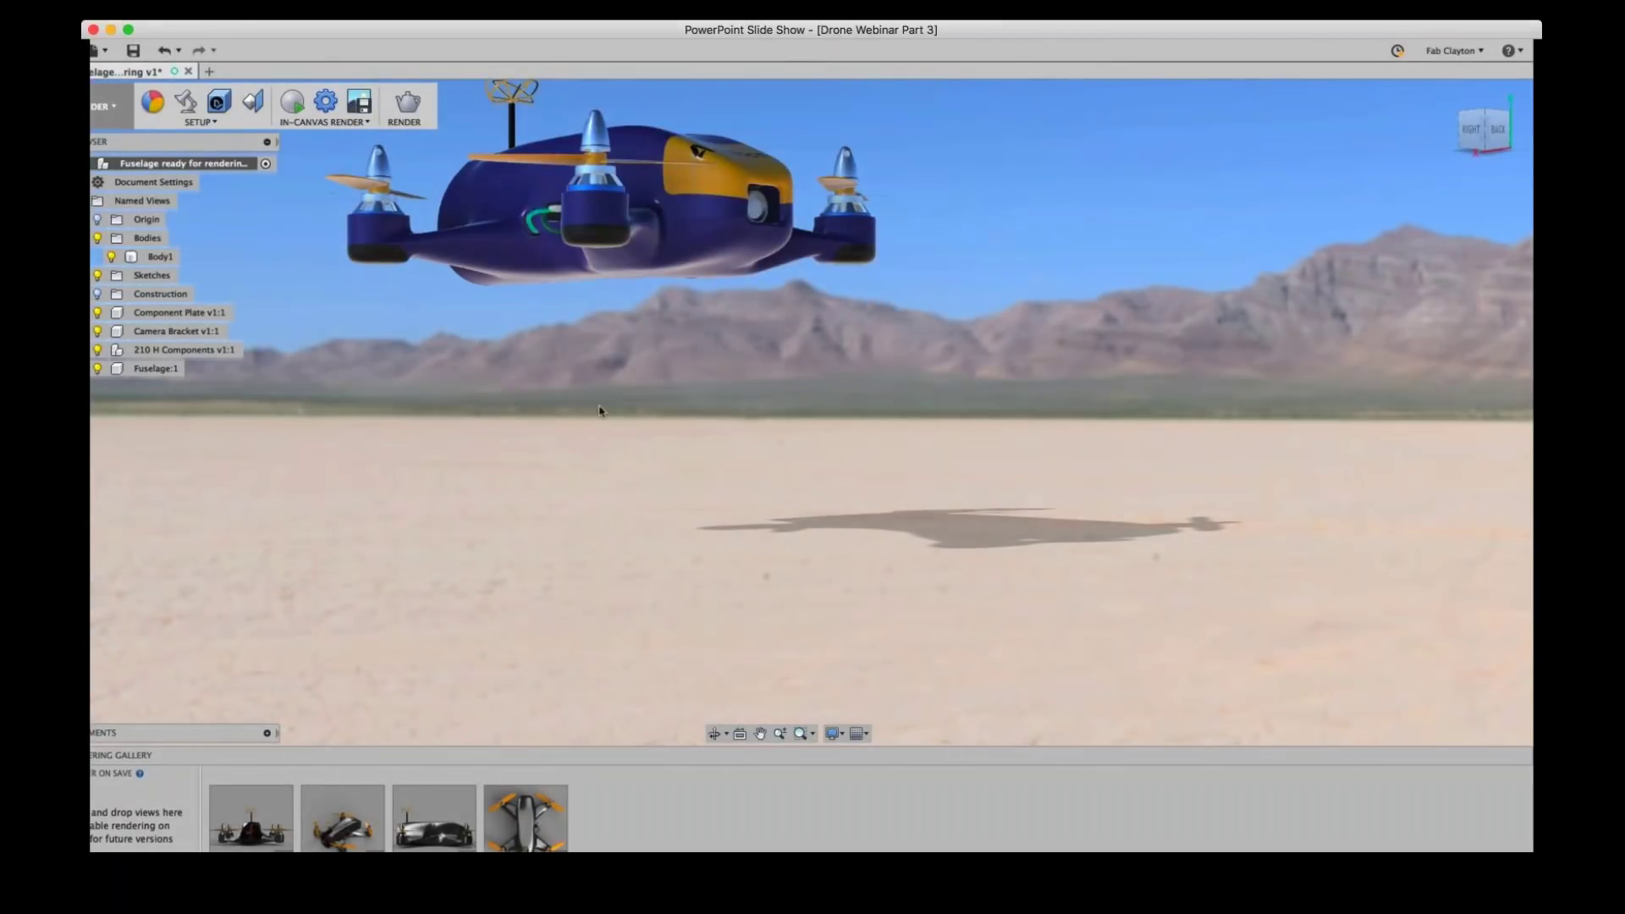
- Open the render settings for the wider drone view and compare the cloud and local renderer options, including with the web sizes
{"action": "scroll", "coordinate": [602, 434], "scroll_direction": "down", "scroll_amount": 3}
{"action": "left_click", "coordinate": [404, 106]}
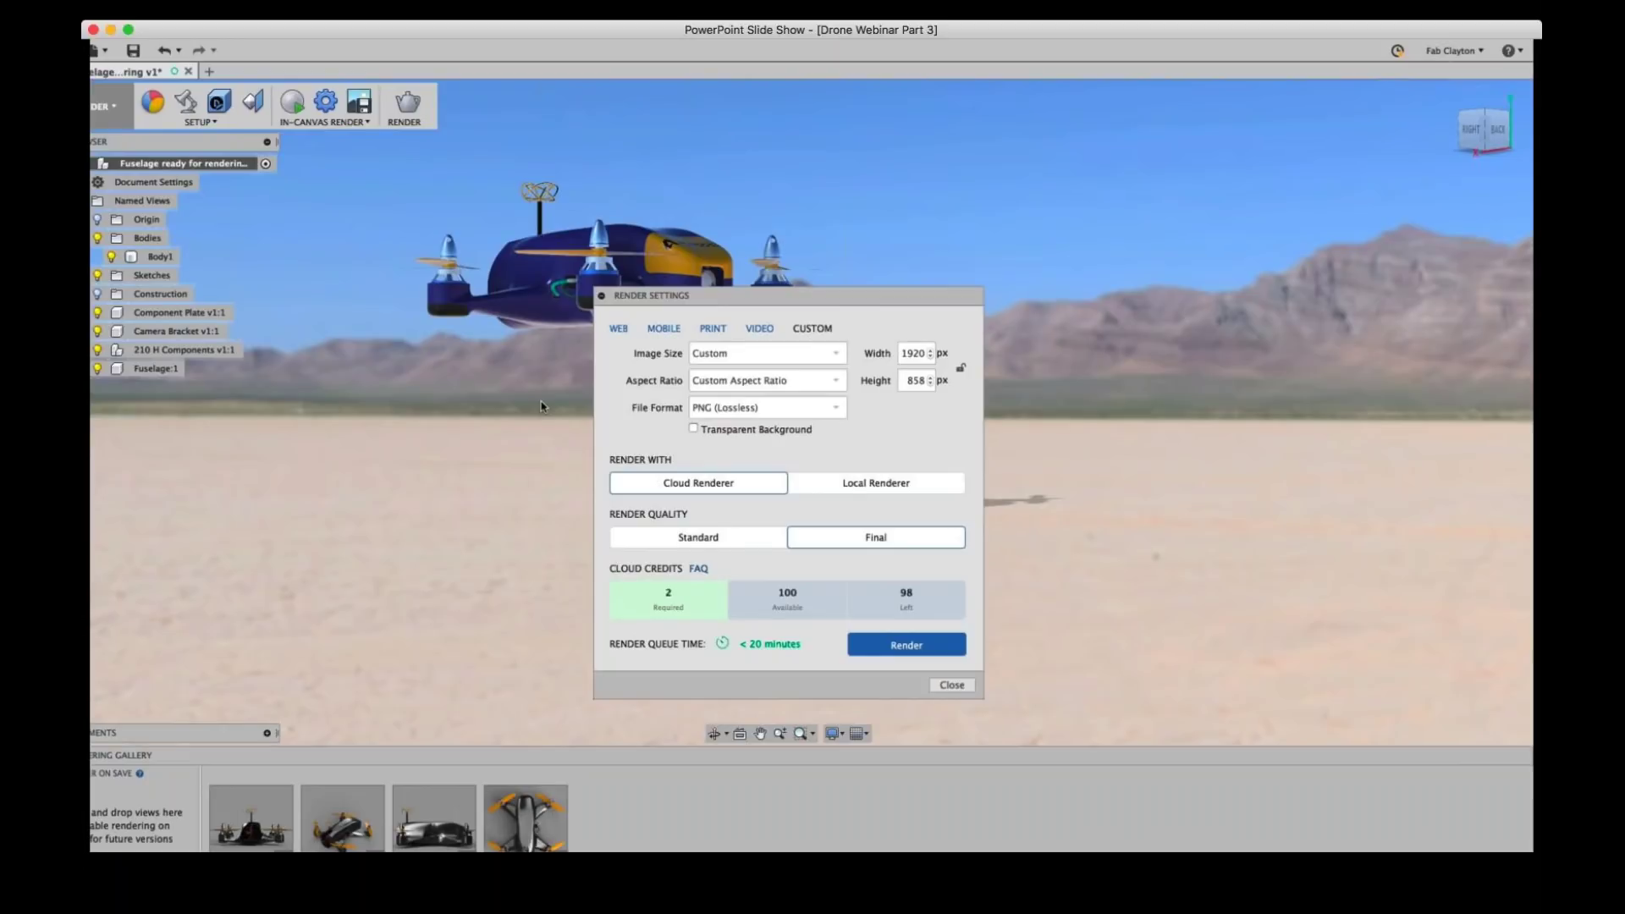
{"action": "left_click", "coordinate": [870, 491]}
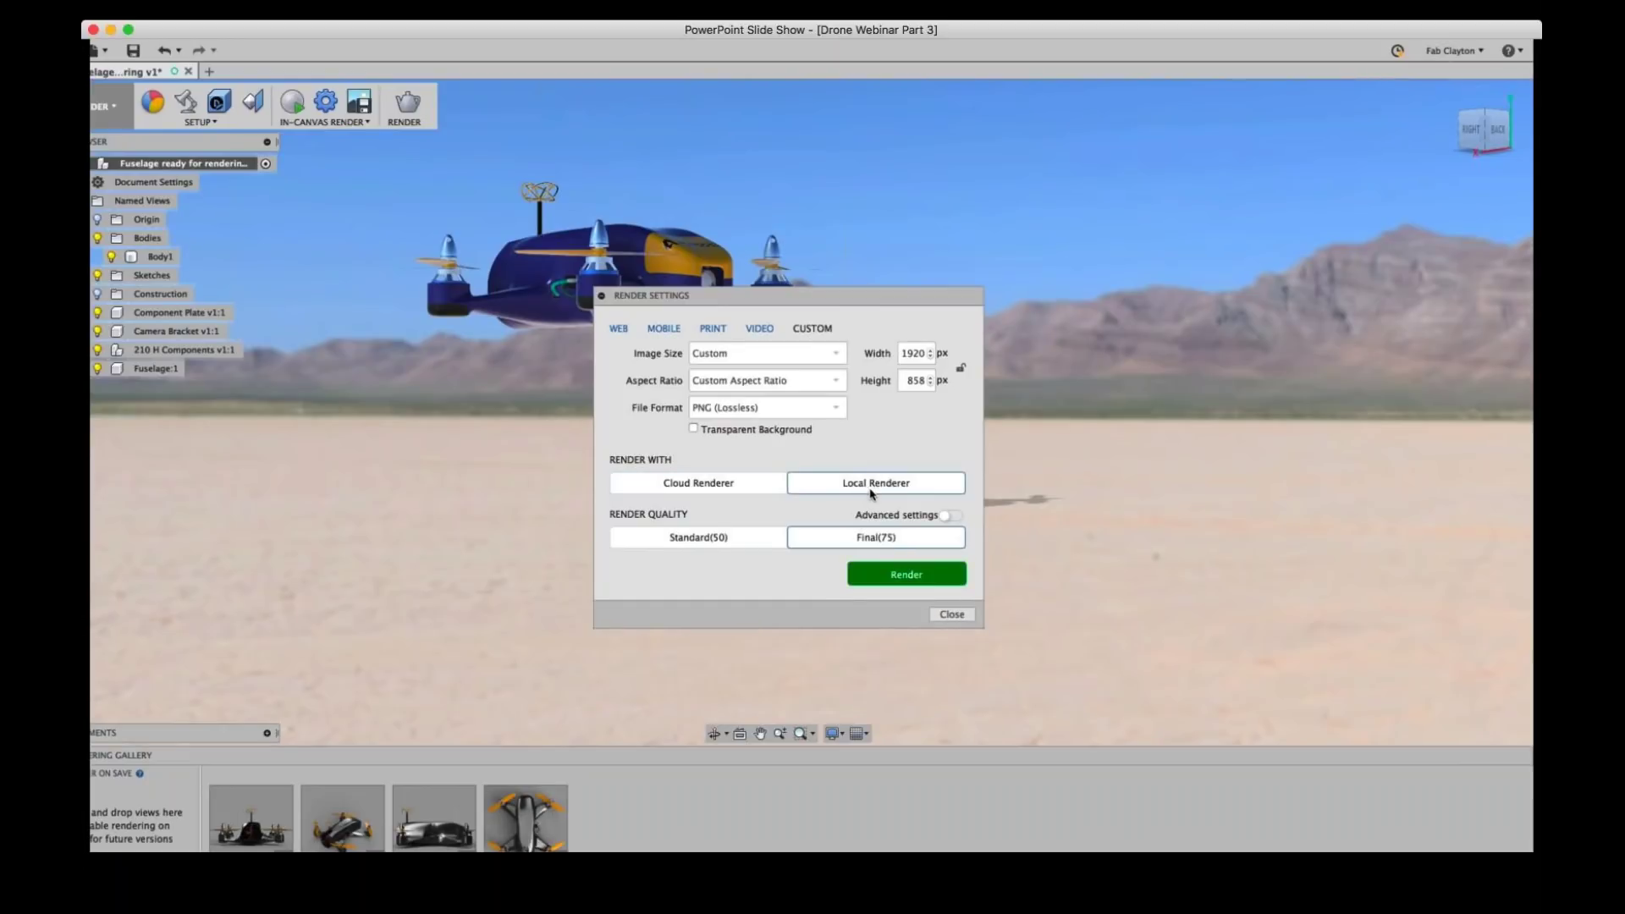
{"action": "left_click", "coordinate": [703, 492]}
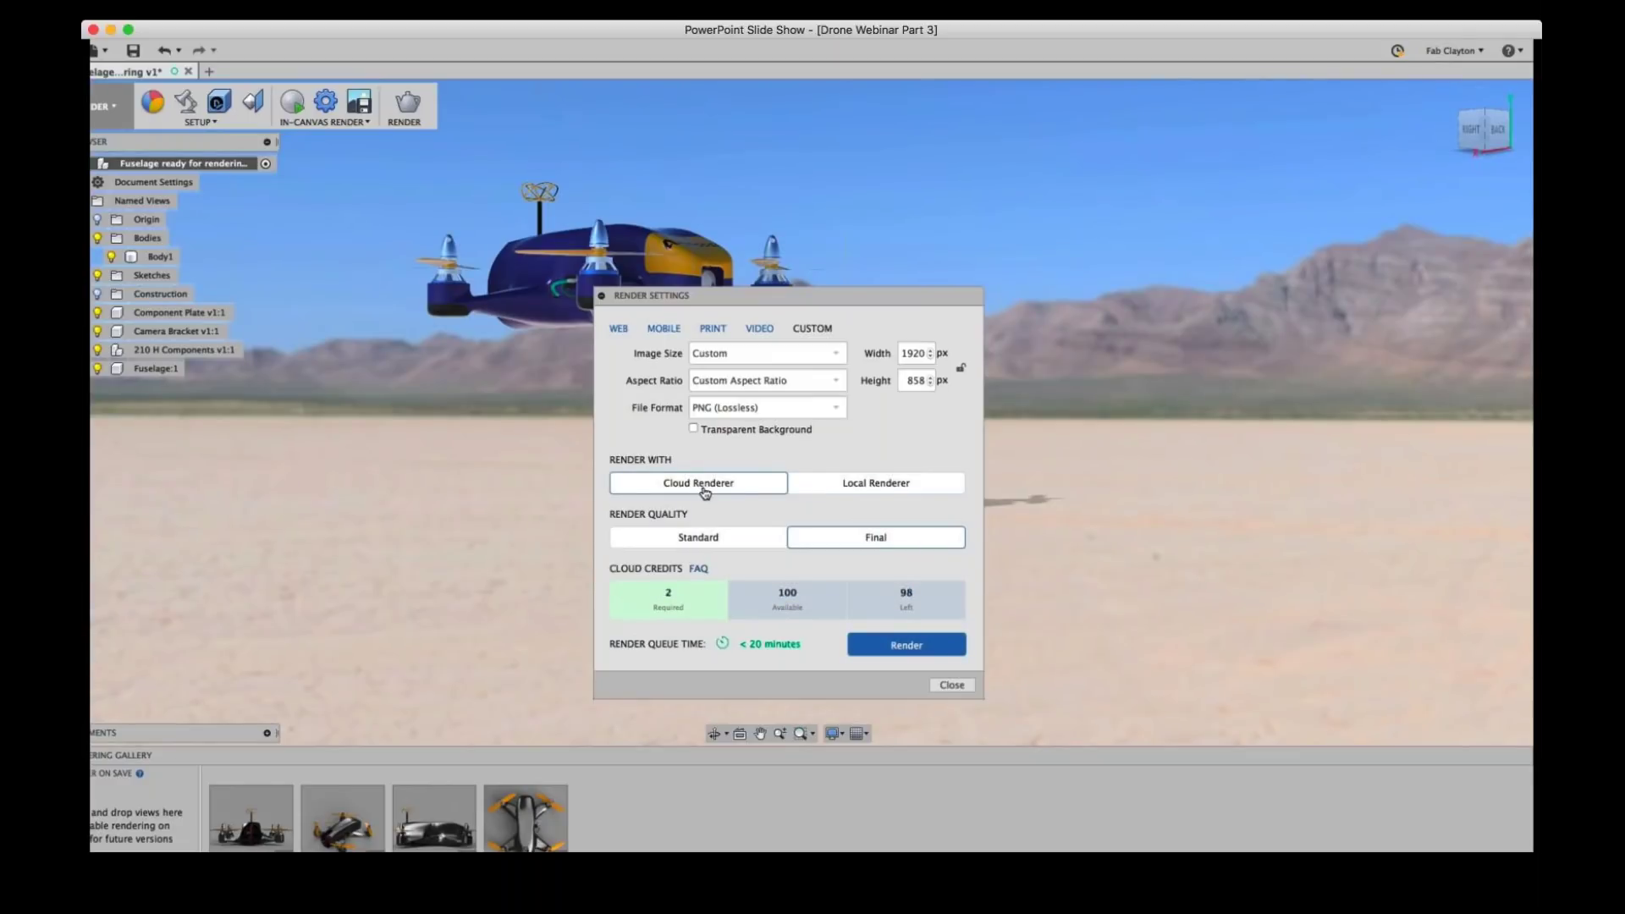
{"action": "left_click", "coordinate": [619, 329]}
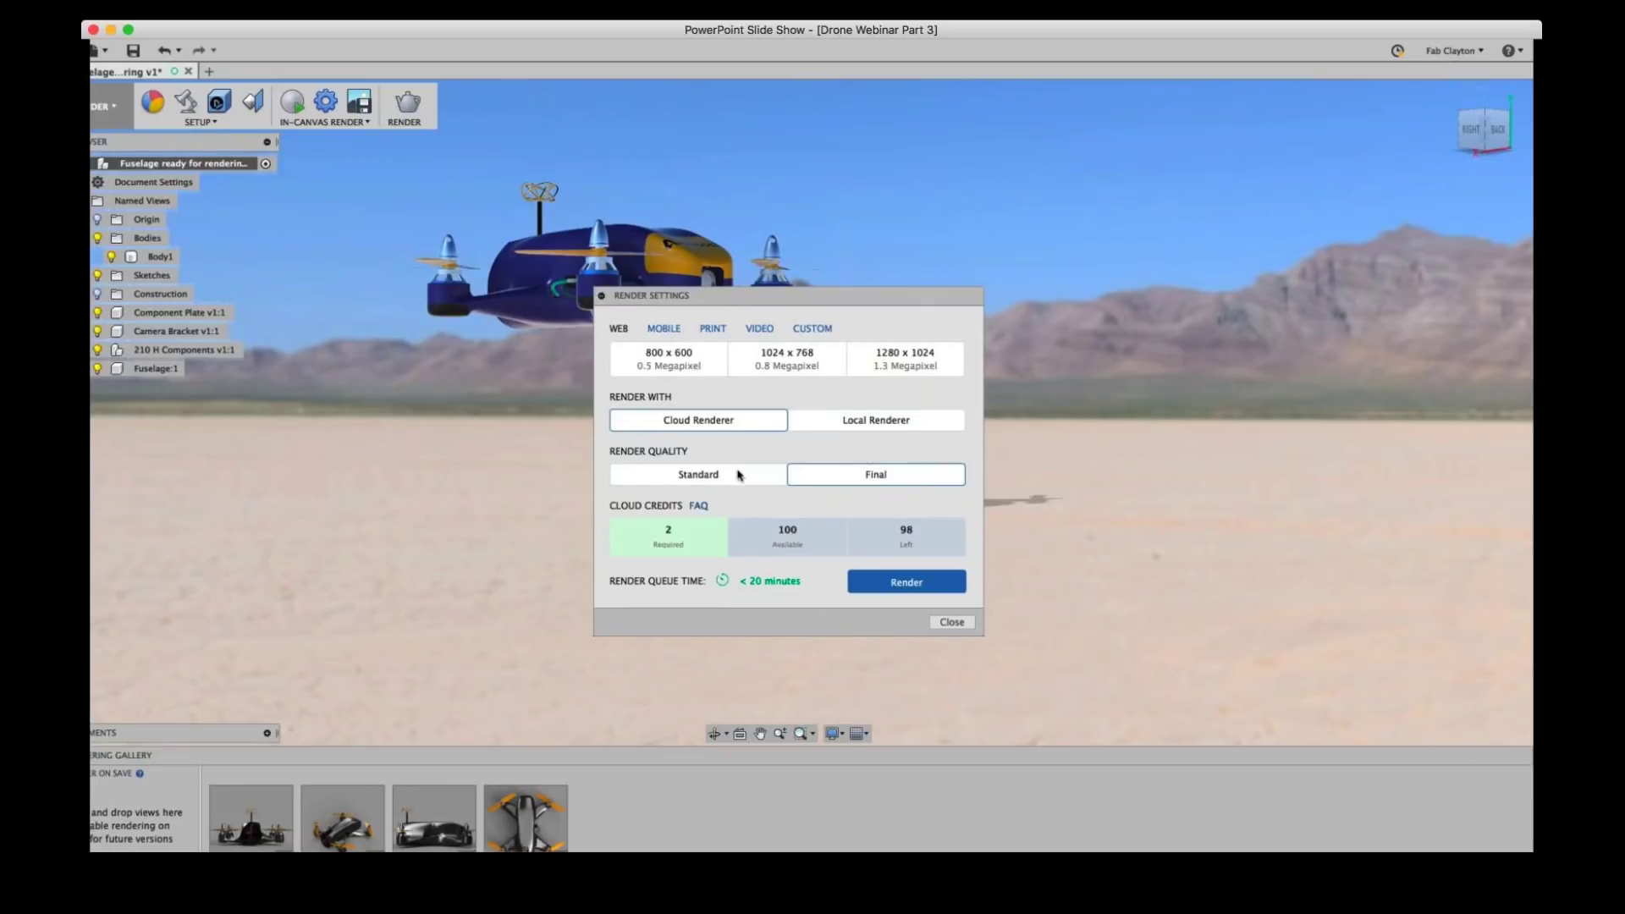
{"action": "left_click", "coordinate": [834, 425]}
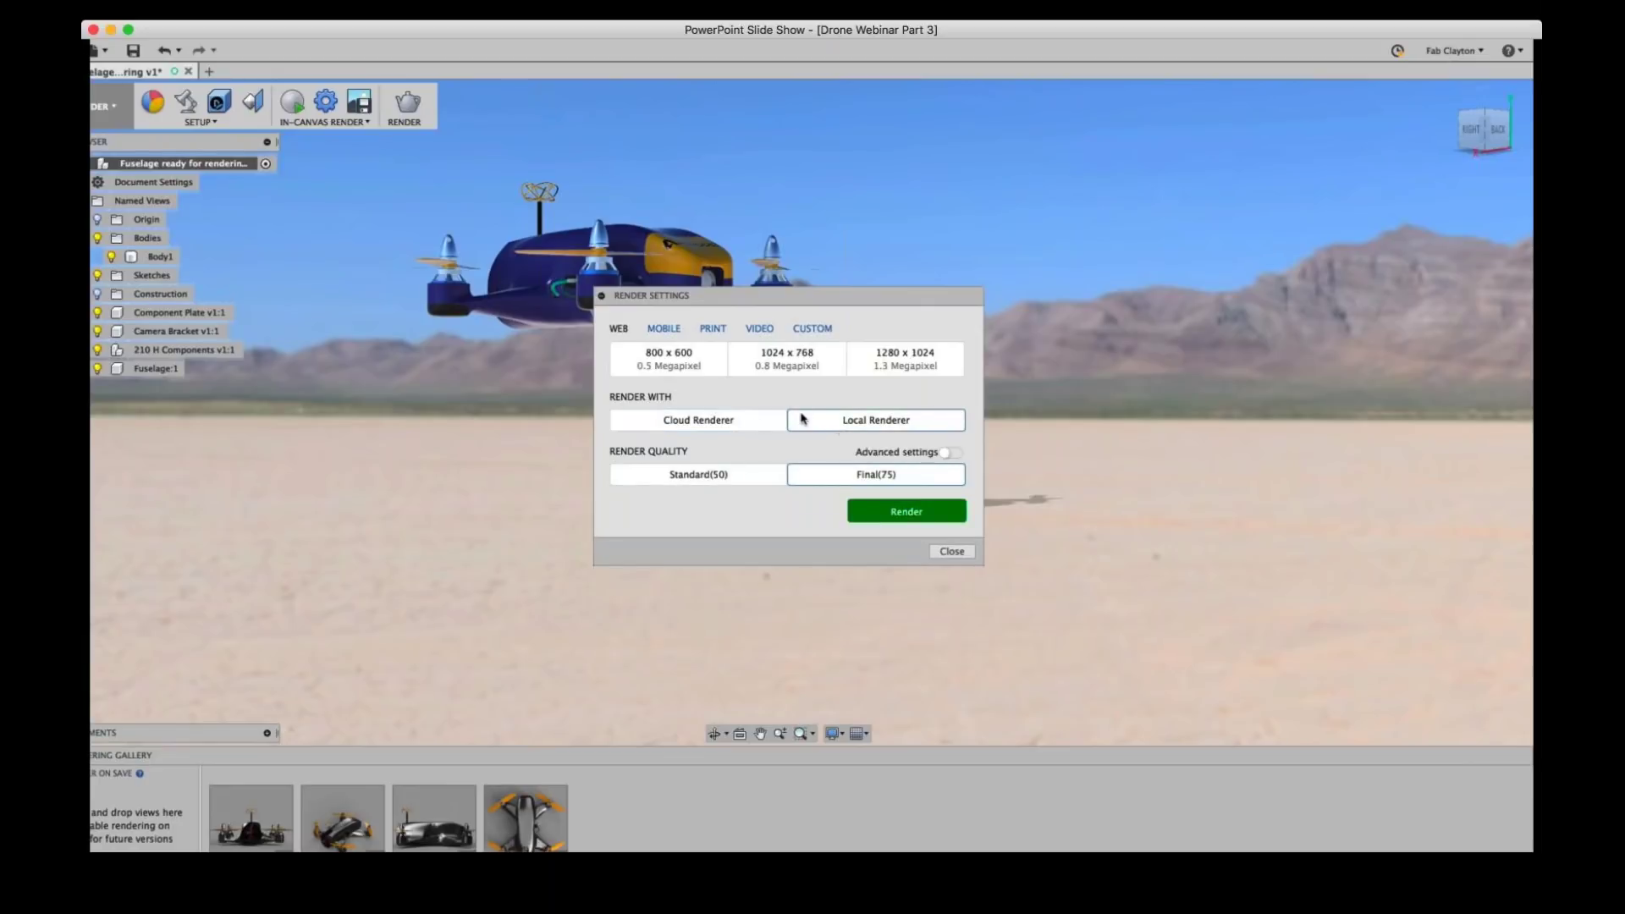
{"action": "left_click", "coordinate": [709, 422]}
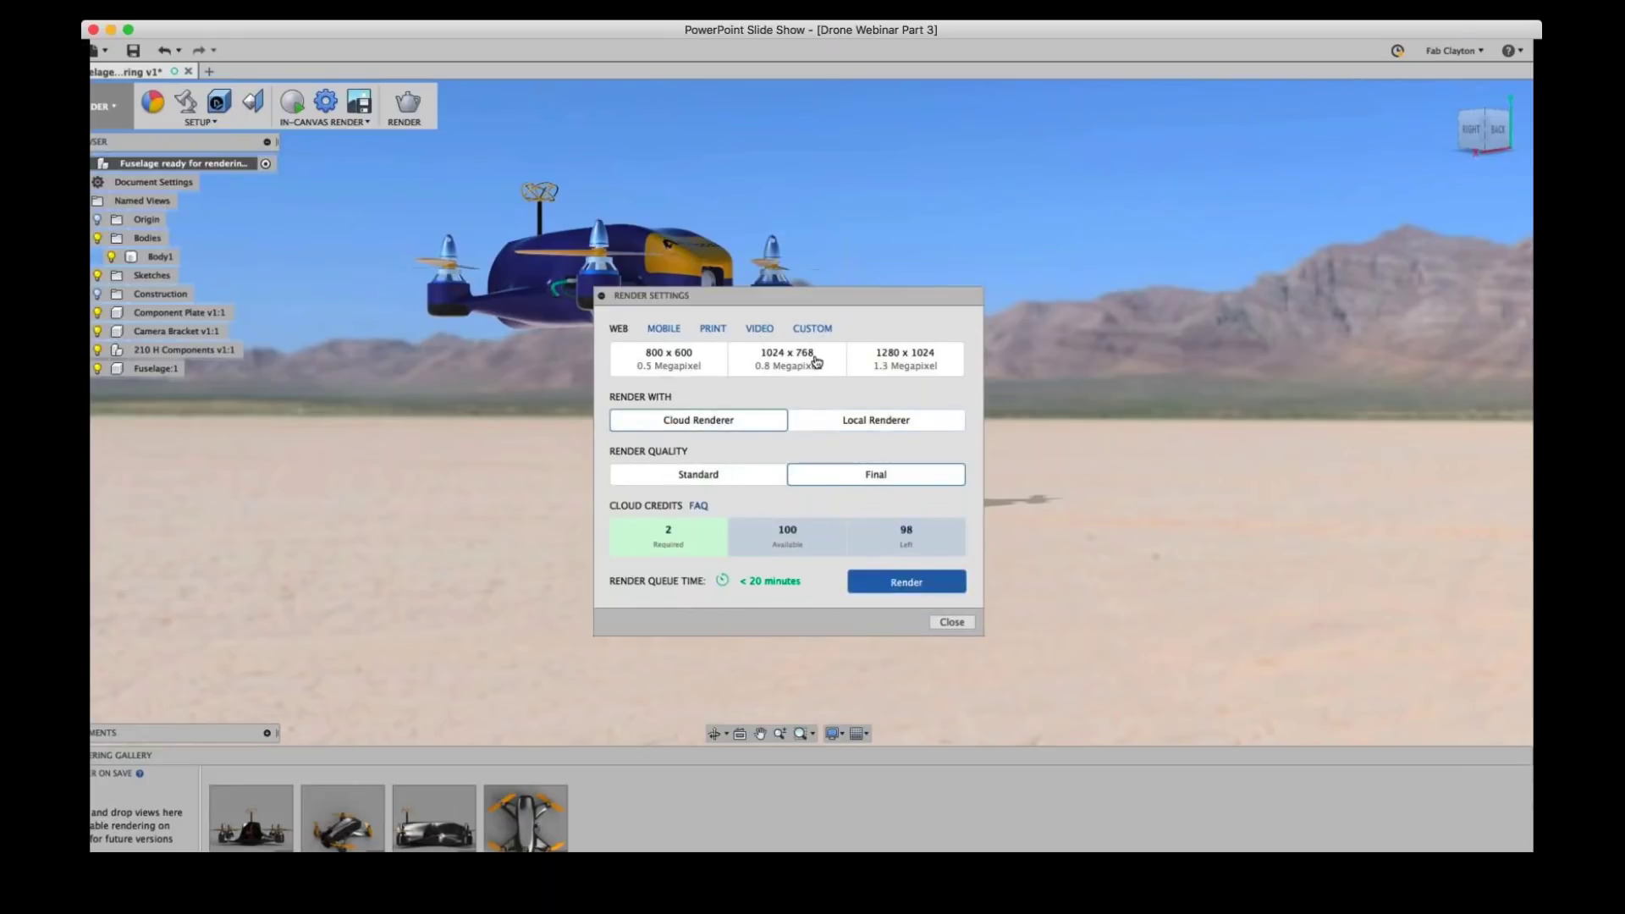
- Compare the cloud credits needed for the 1024 x 768, 800 x 600 and 1280 x 1024 web sizes and the mobile, print and custom presets
{"action": "left_click", "coordinate": [817, 362]}
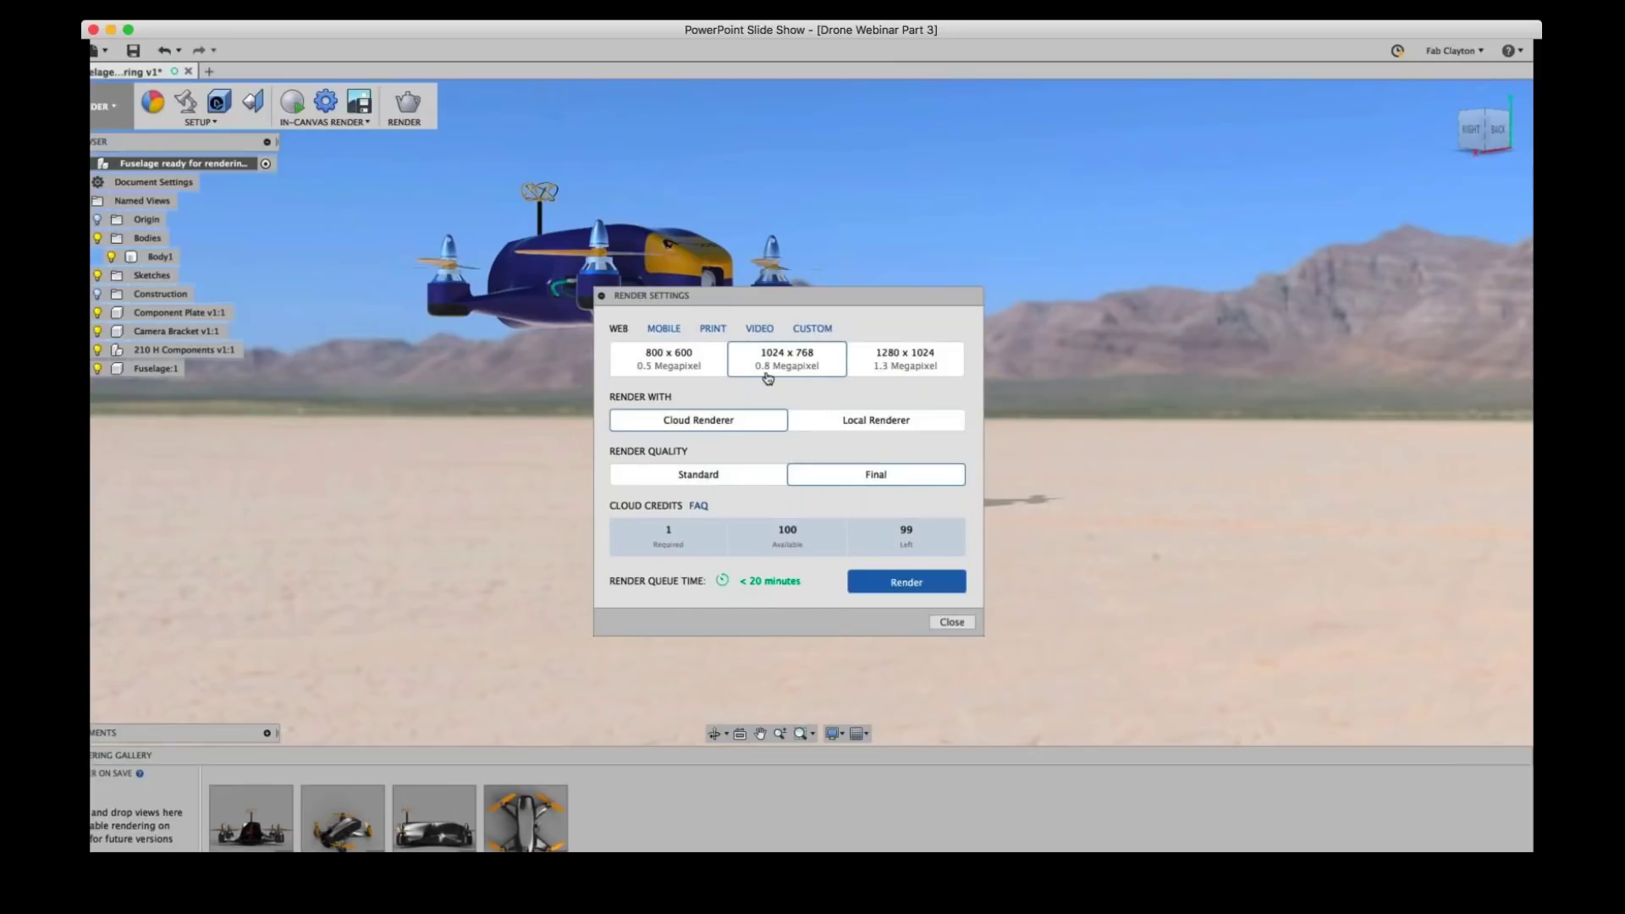
{"action": "left_click", "coordinate": [687, 364]}
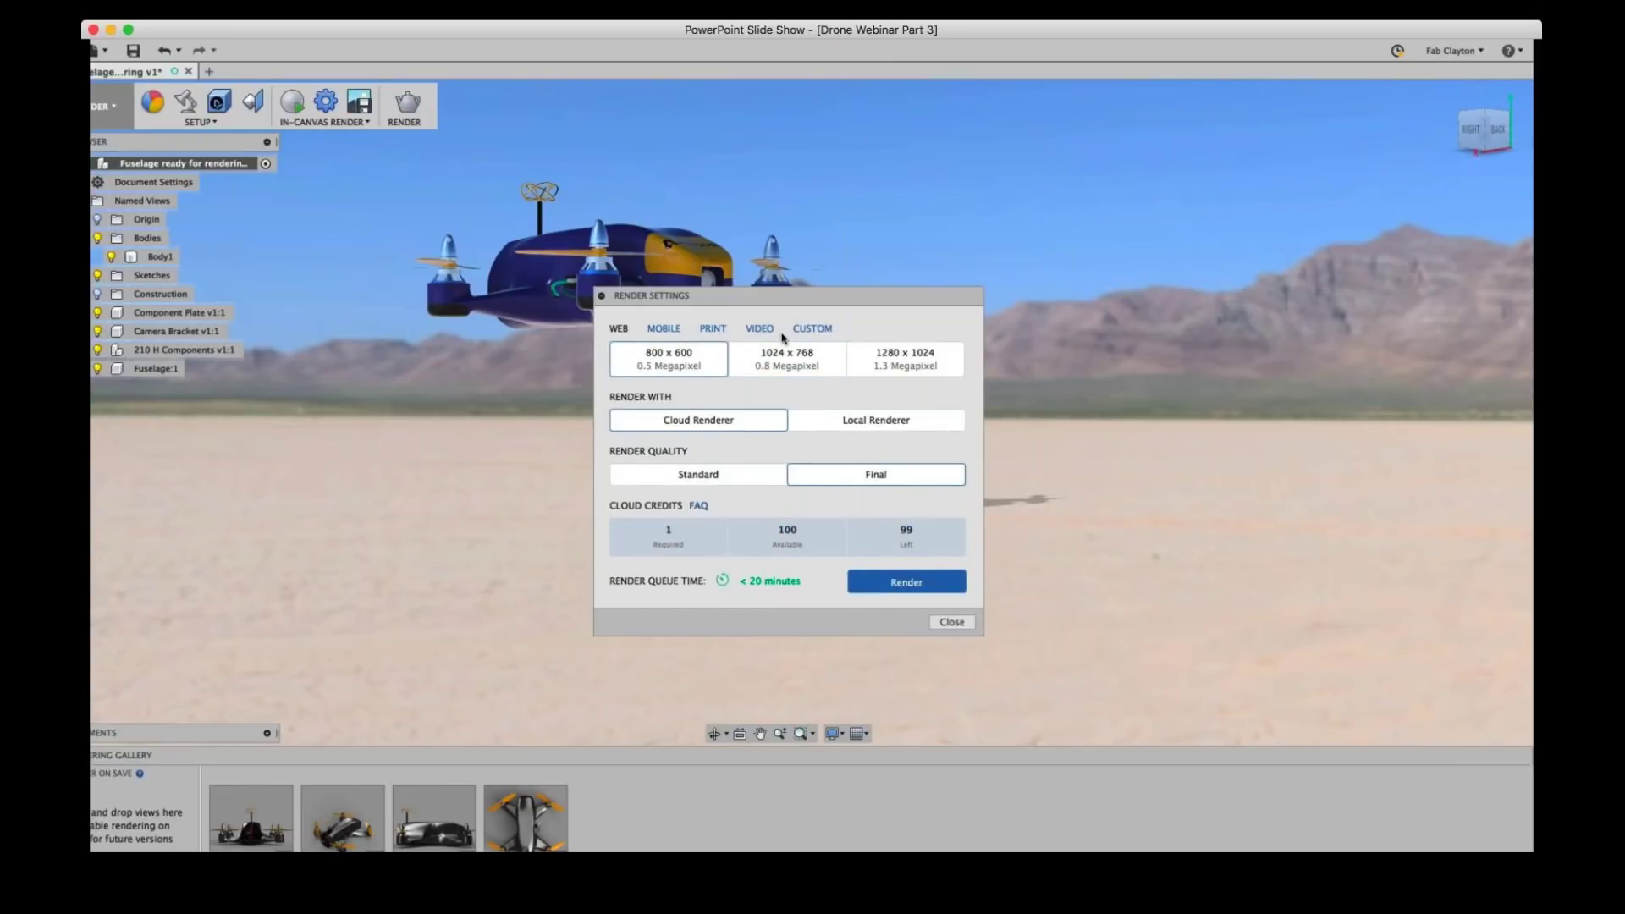
{"action": "left_click", "coordinate": [926, 366]}
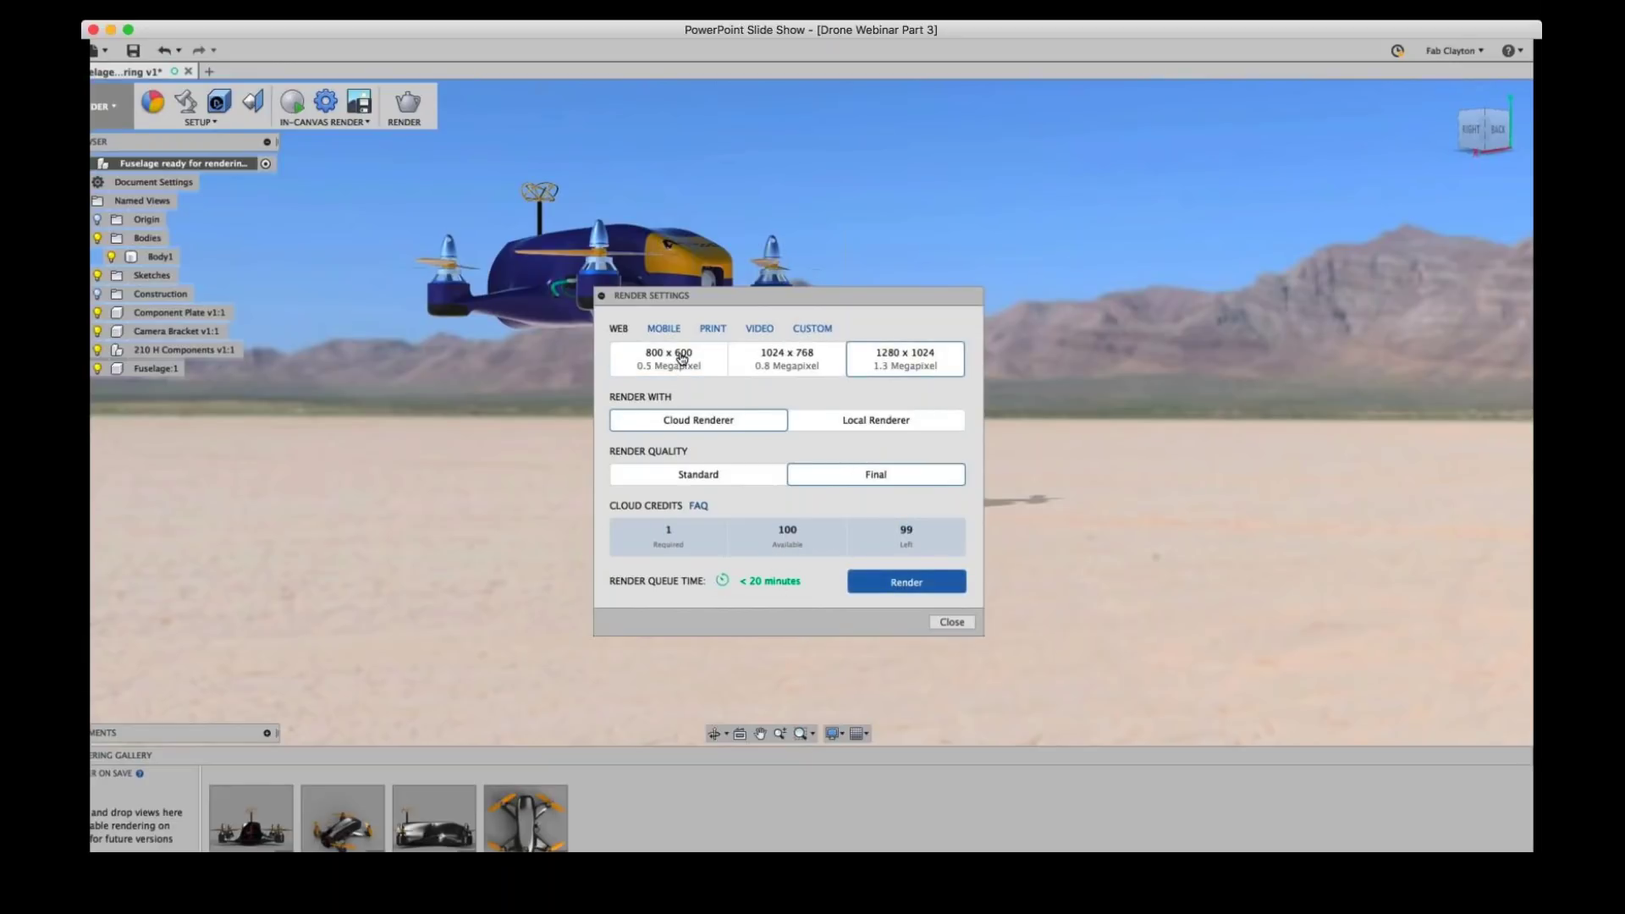
{"action": "left_click", "coordinate": [663, 329]}
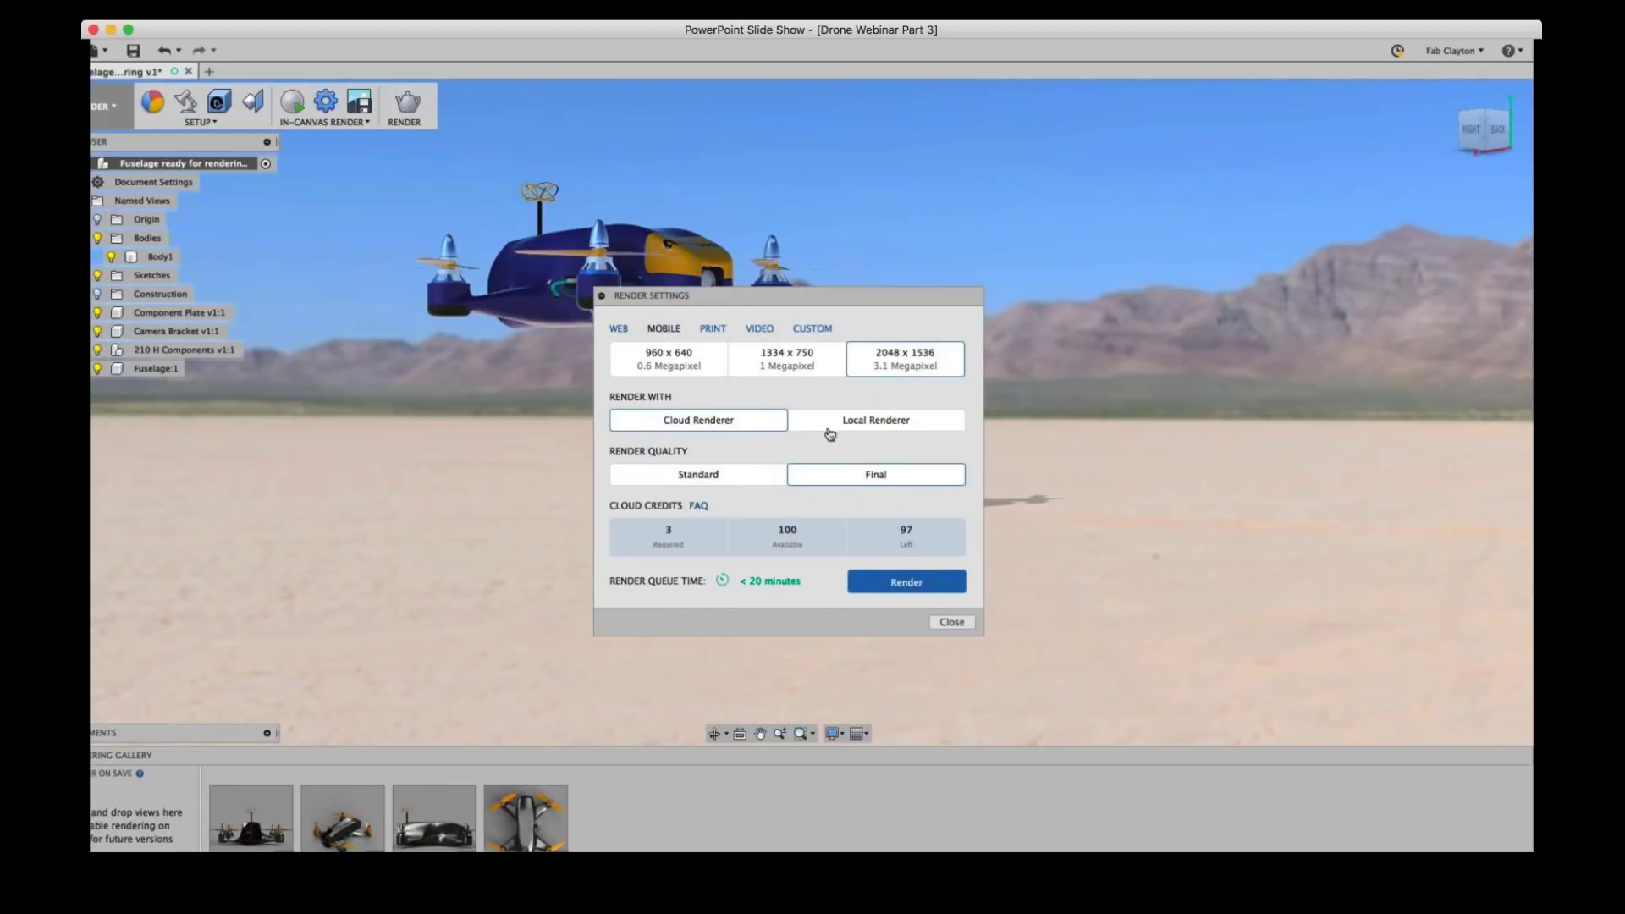
{"action": "left_click", "coordinate": [721, 335]}
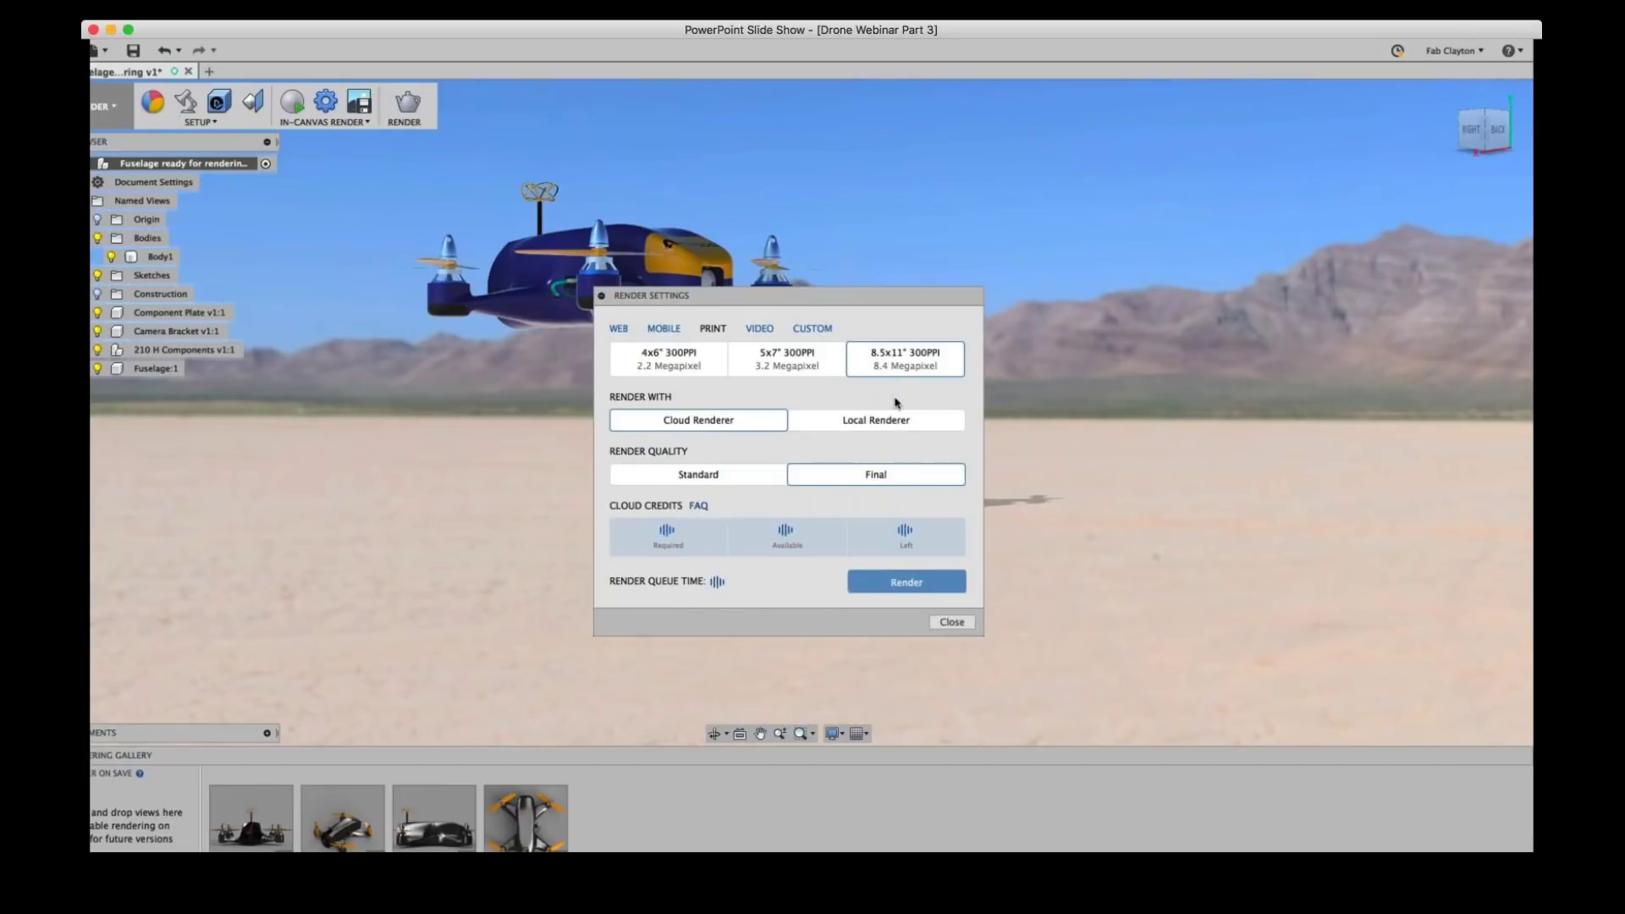
{"action": "left_click", "coordinate": [815, 330]}
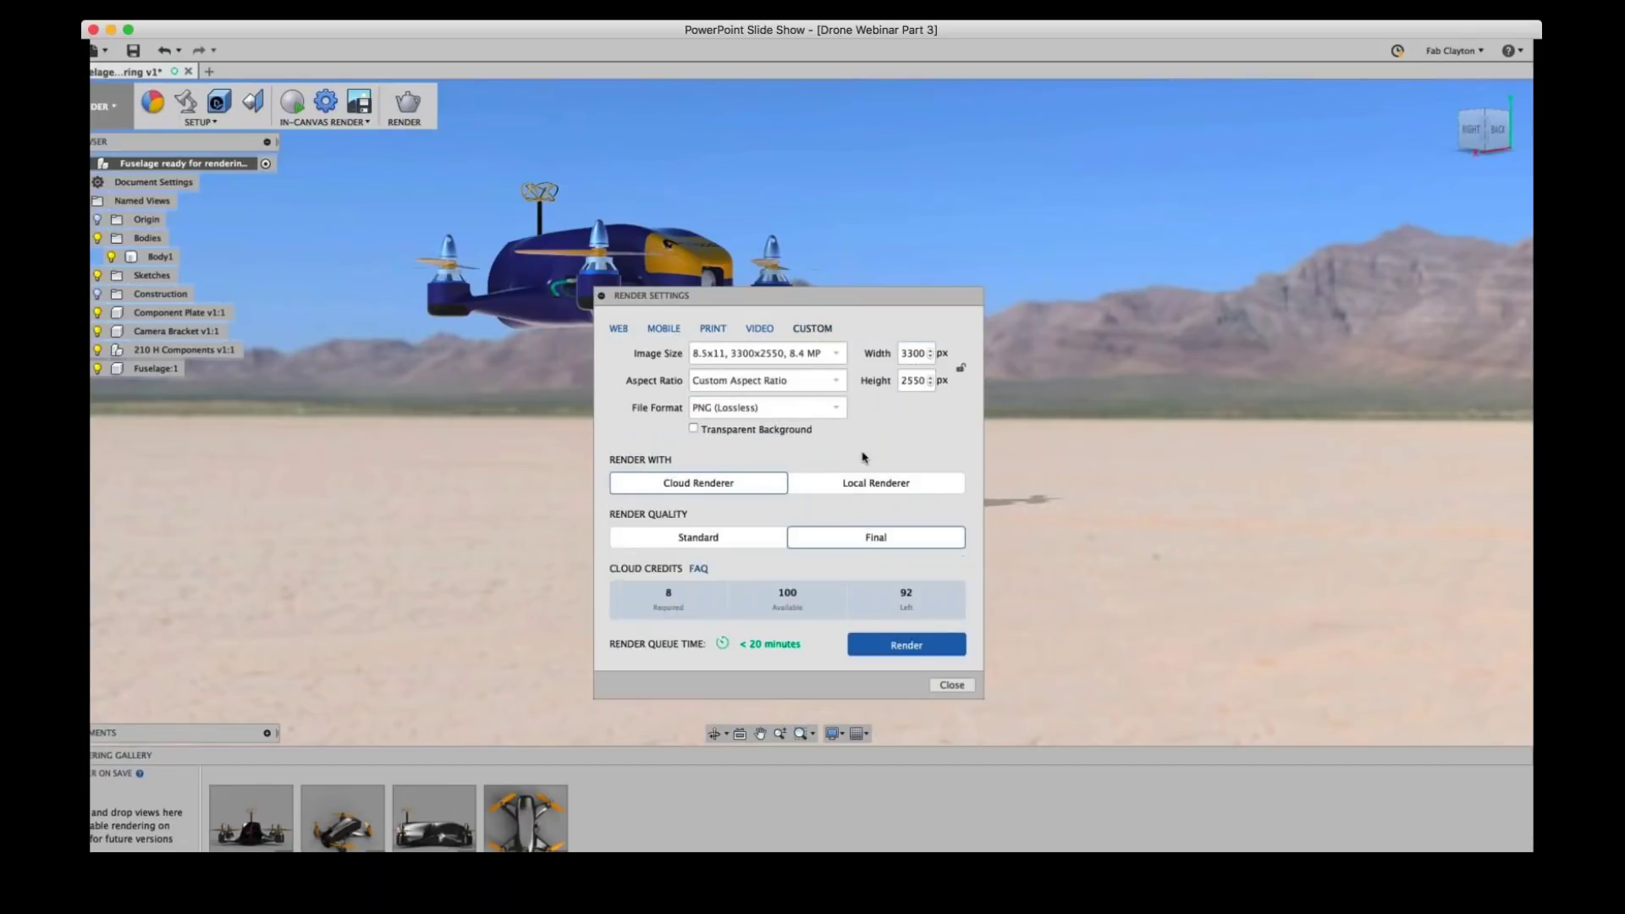
- Render the drone scene with the local renderer at Final quality, using the 1024 x 768 web size
{"action": "left_click", "coordinate": [622, 329]}
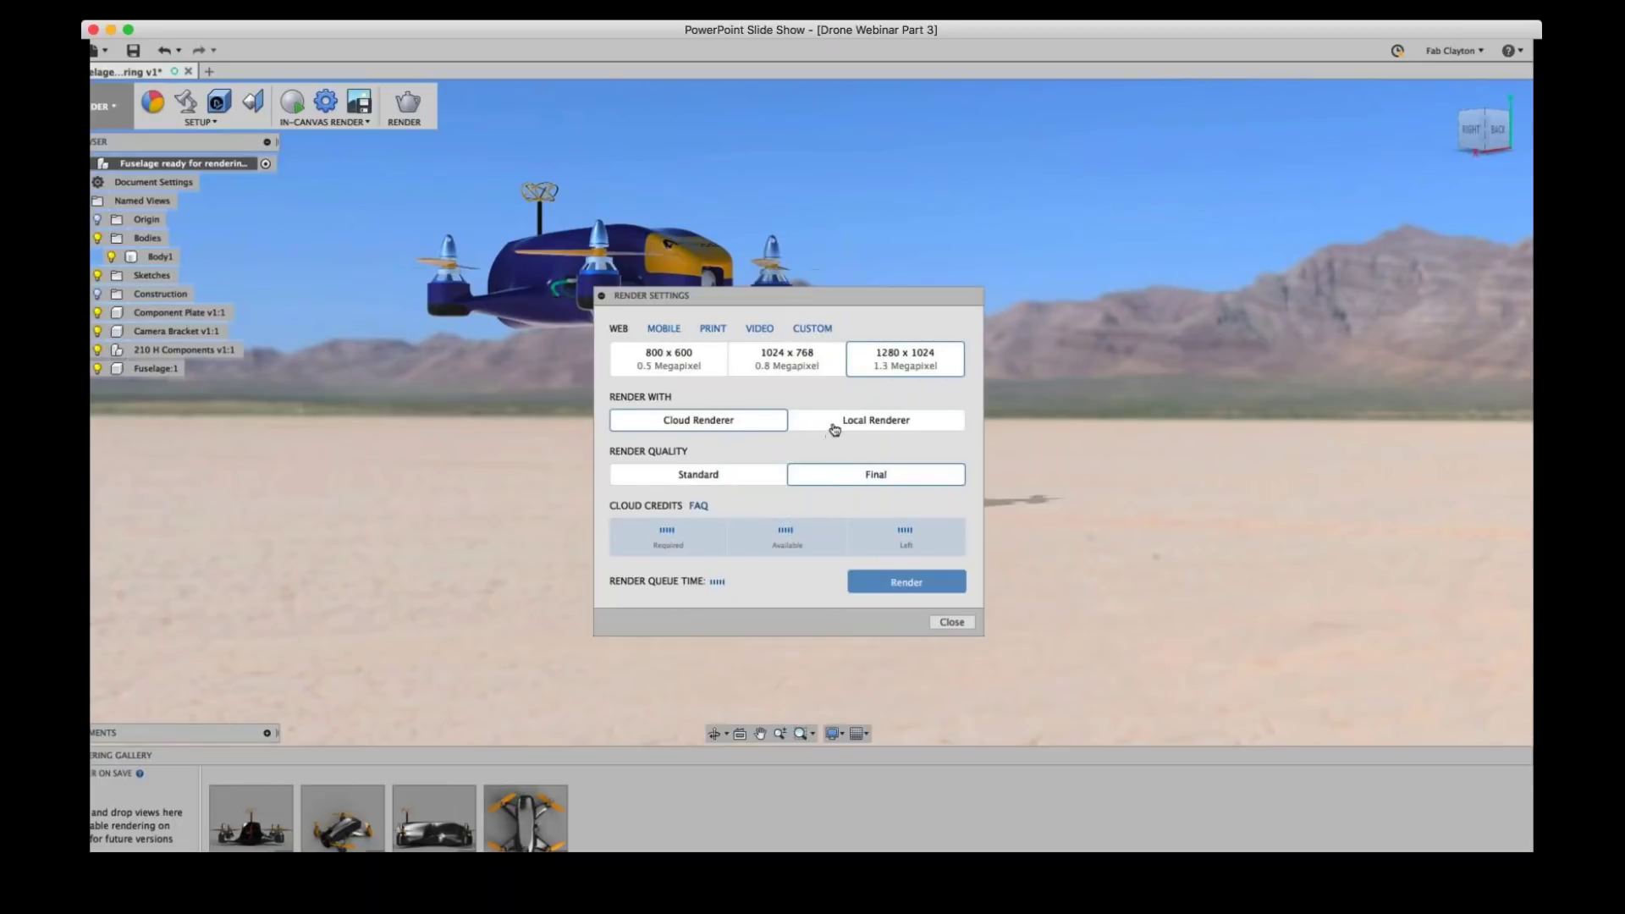
{"action": "left_click", "coordinate": [832, 421]}
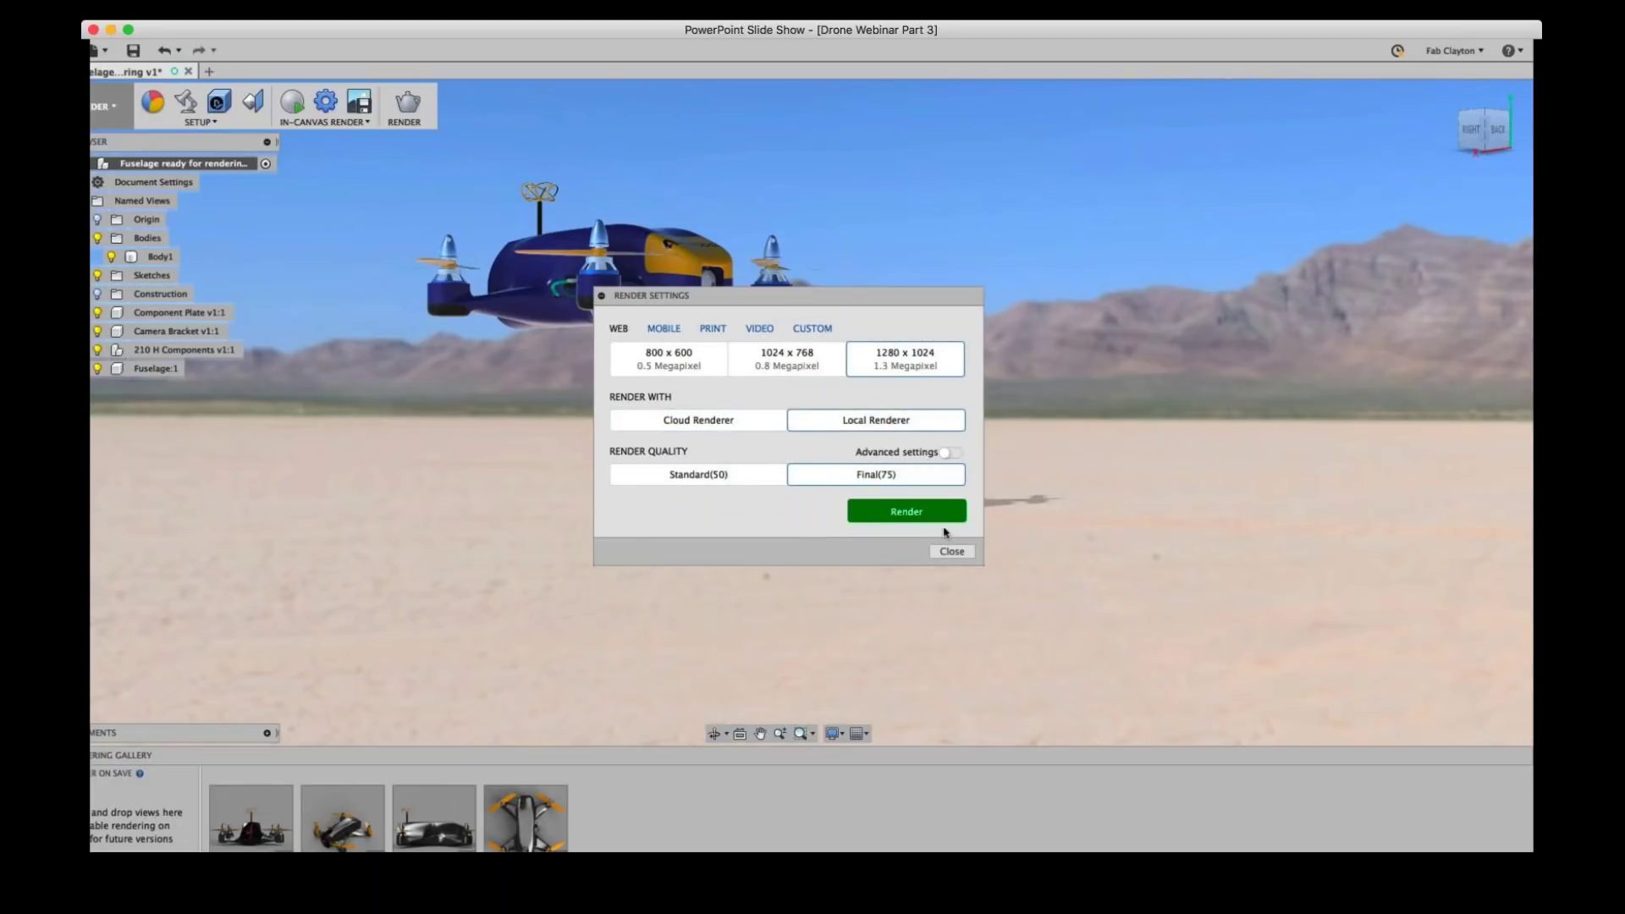
{"action": "left_click", "coordinate": [779, 364]}
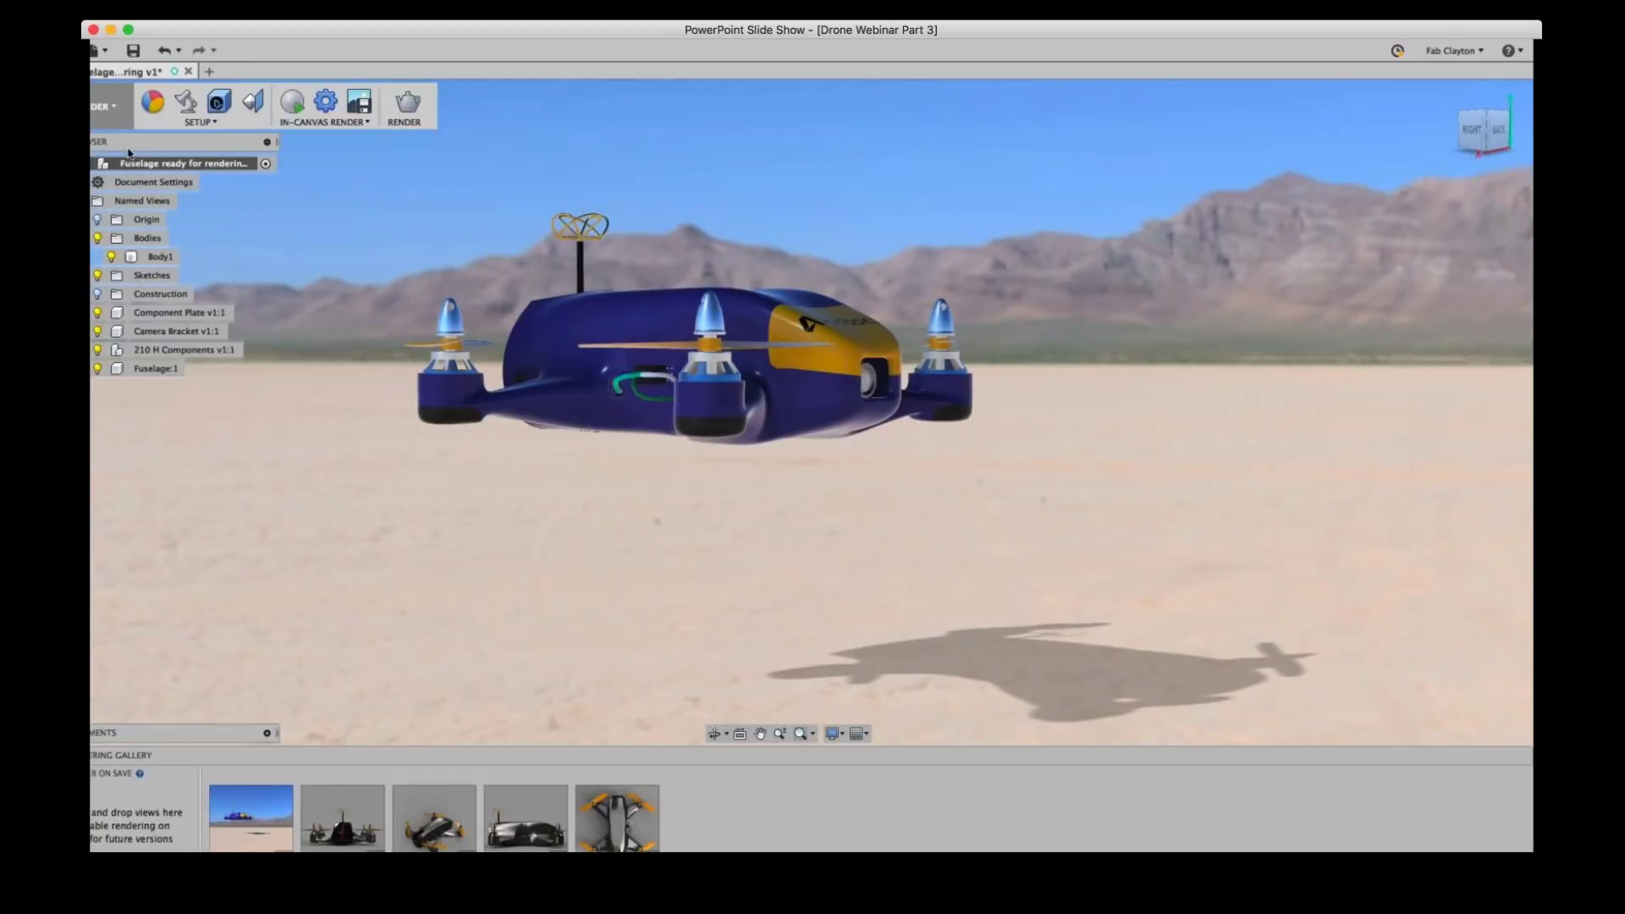
- Switch to the Model workspace and send the fuselage body to Print Studio for 3D printing, with medium refinement and mesh preview
{"action": "left_click", "coordinate": [108, 107]}
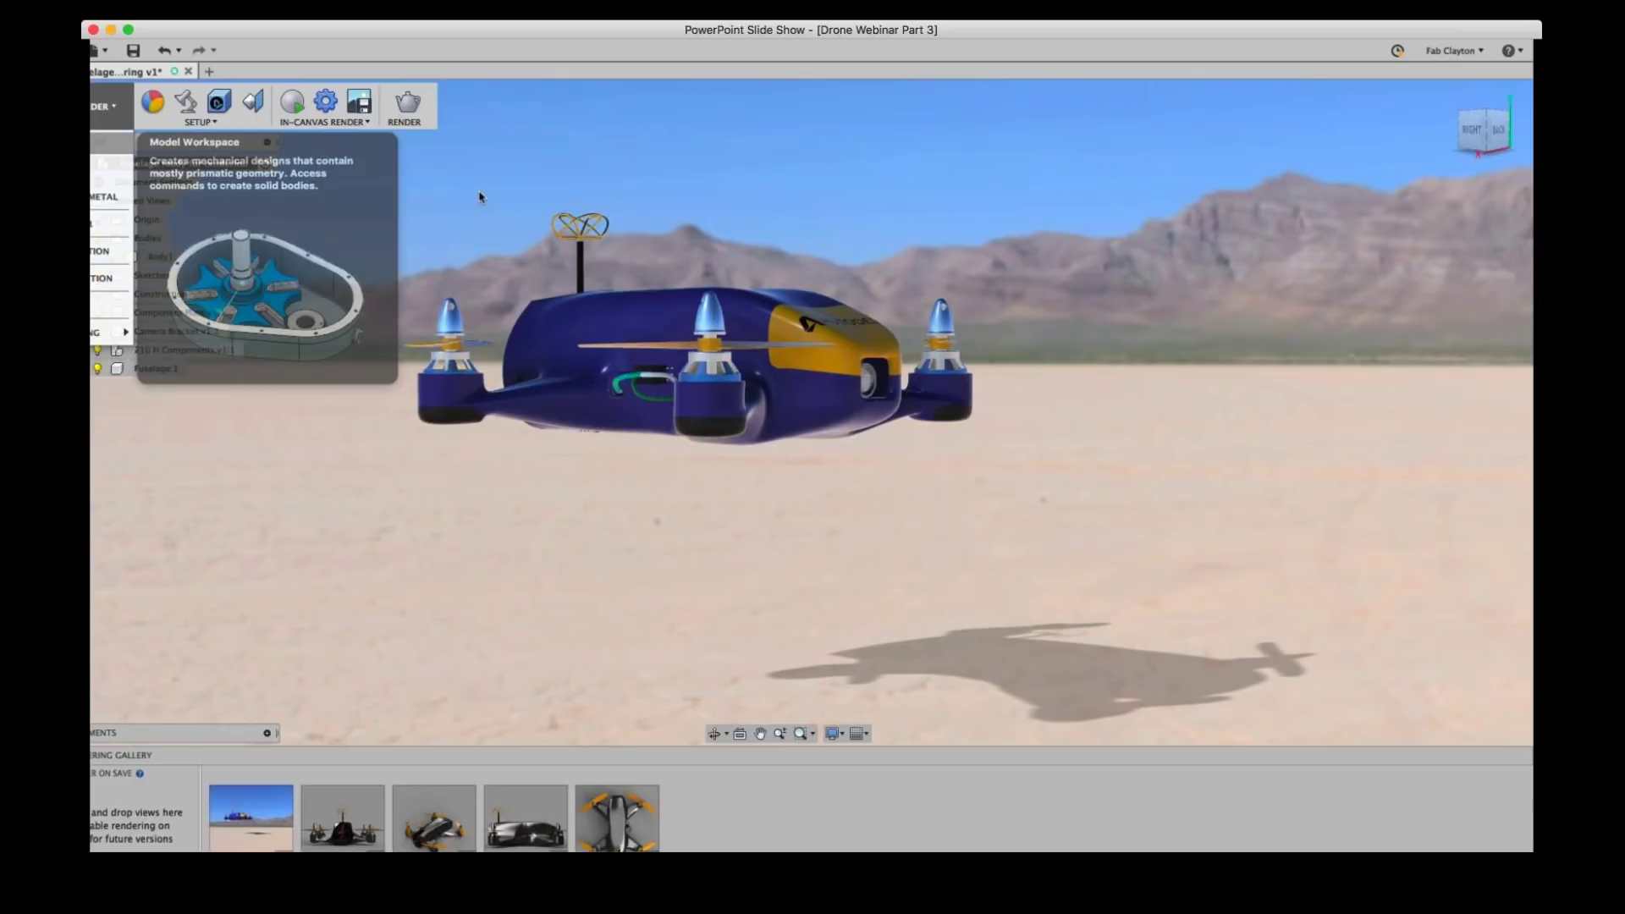
{"action": "left_click", "coordinate": [110, 143]}
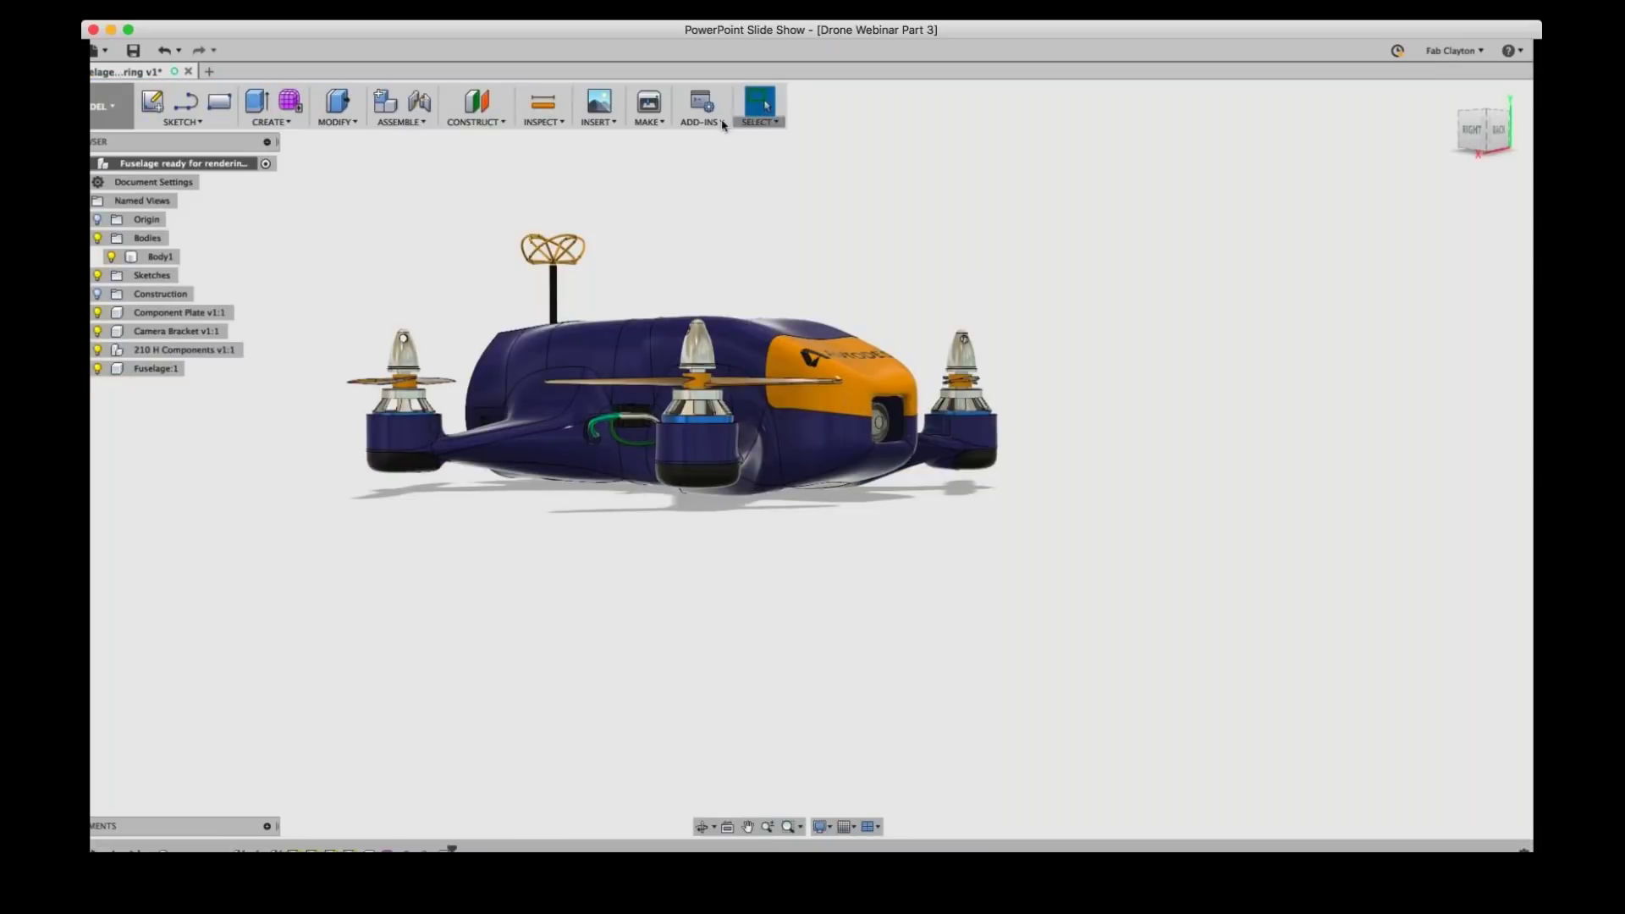
{"action": "left_click", "coordinate": [649, 105]}
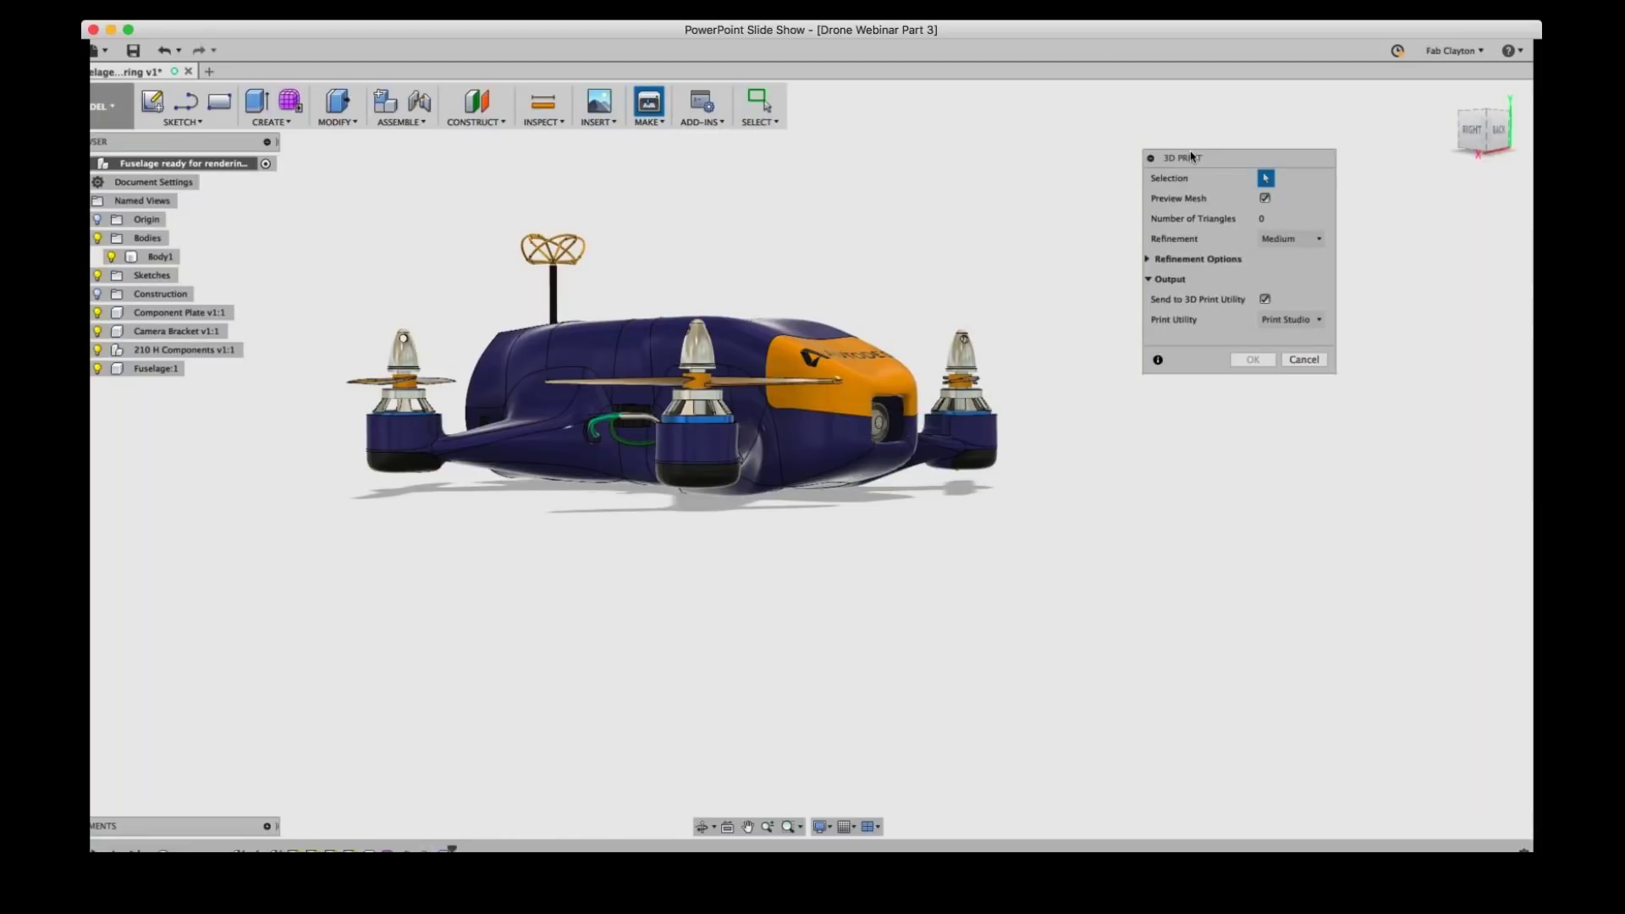
{"action": "left_click", "coordinate": [636, 335]}
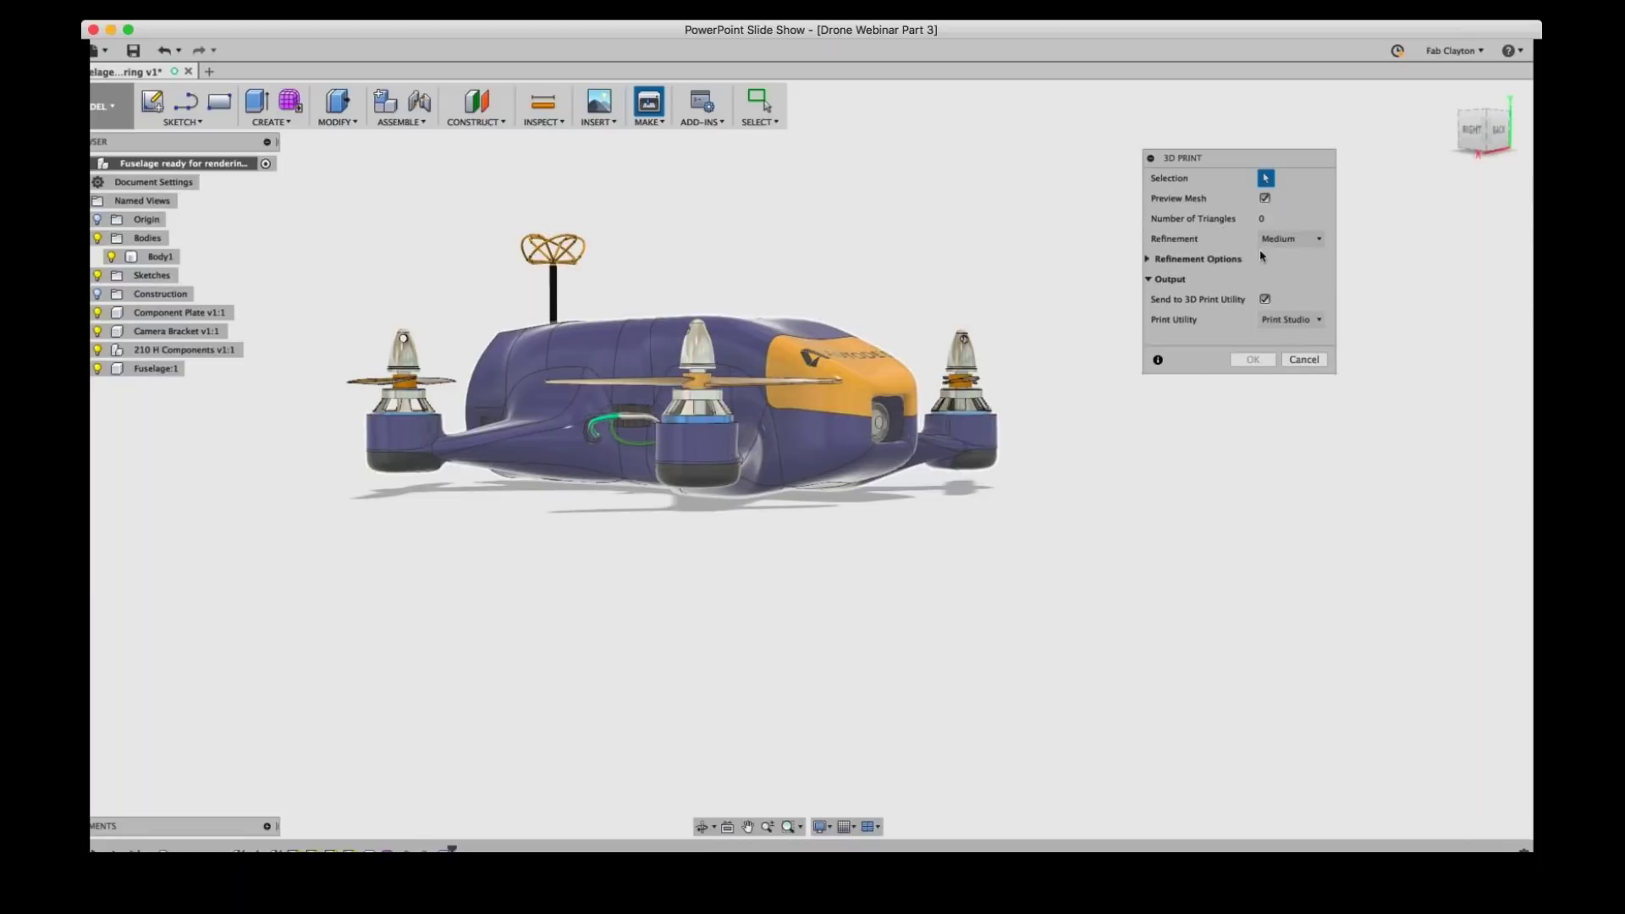
{"action": "scroll", "coordinate": [768, 494], "scroll_direction": "up", "scroll_amount": 5}
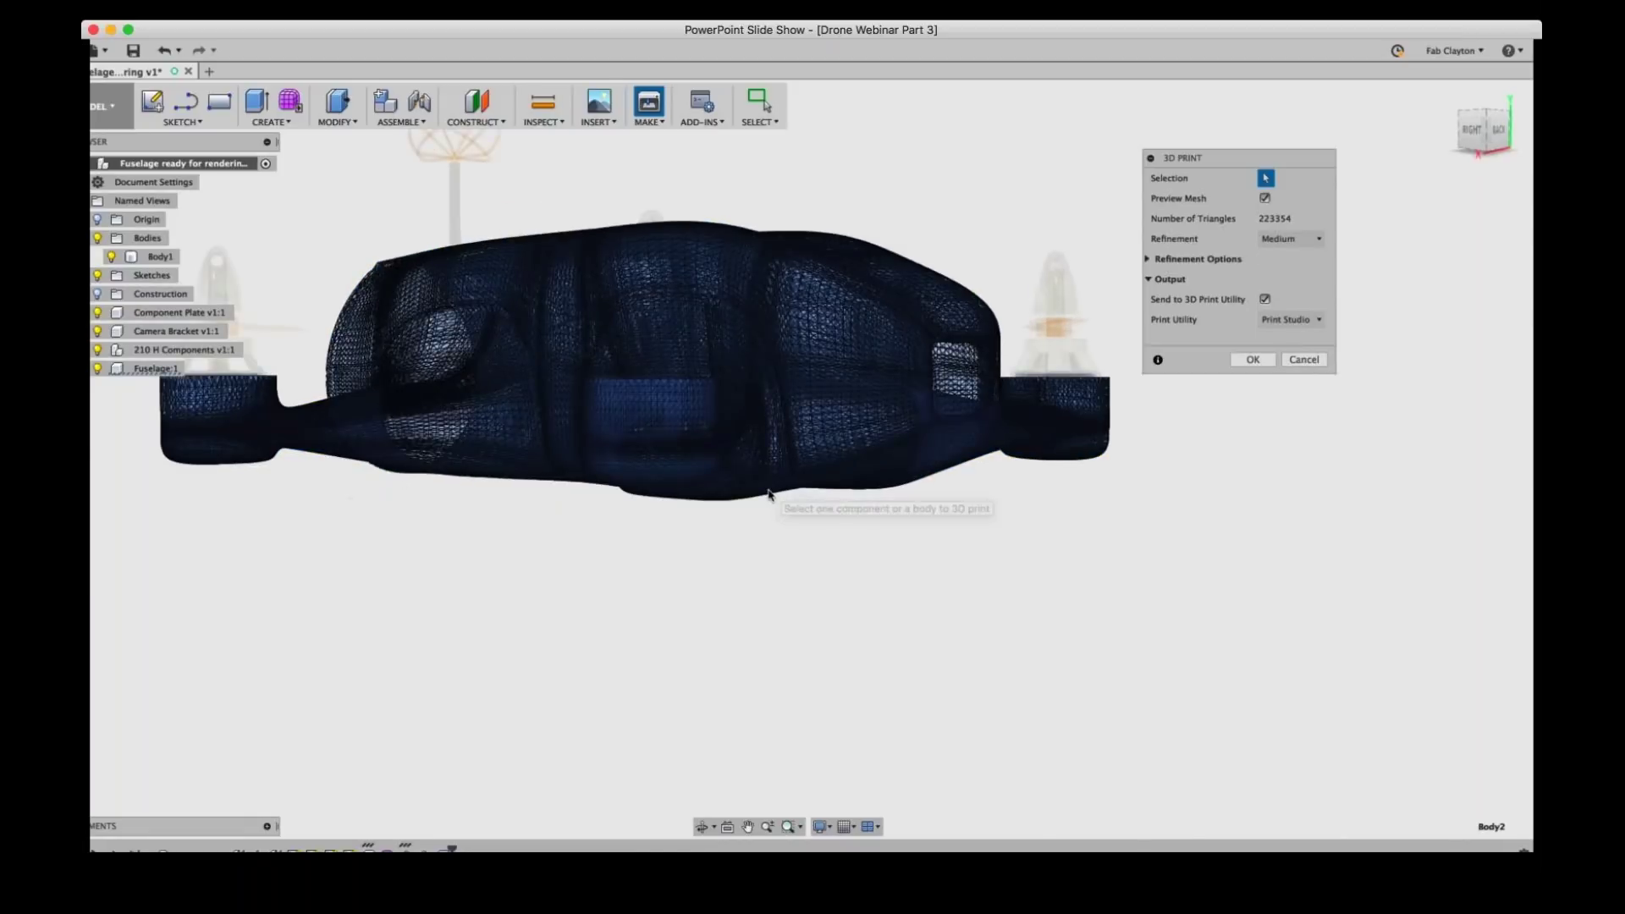
{"action": "scroll", "coordinate": [768, 494], "scroll_direction": "up", "scroll_amount": 3}
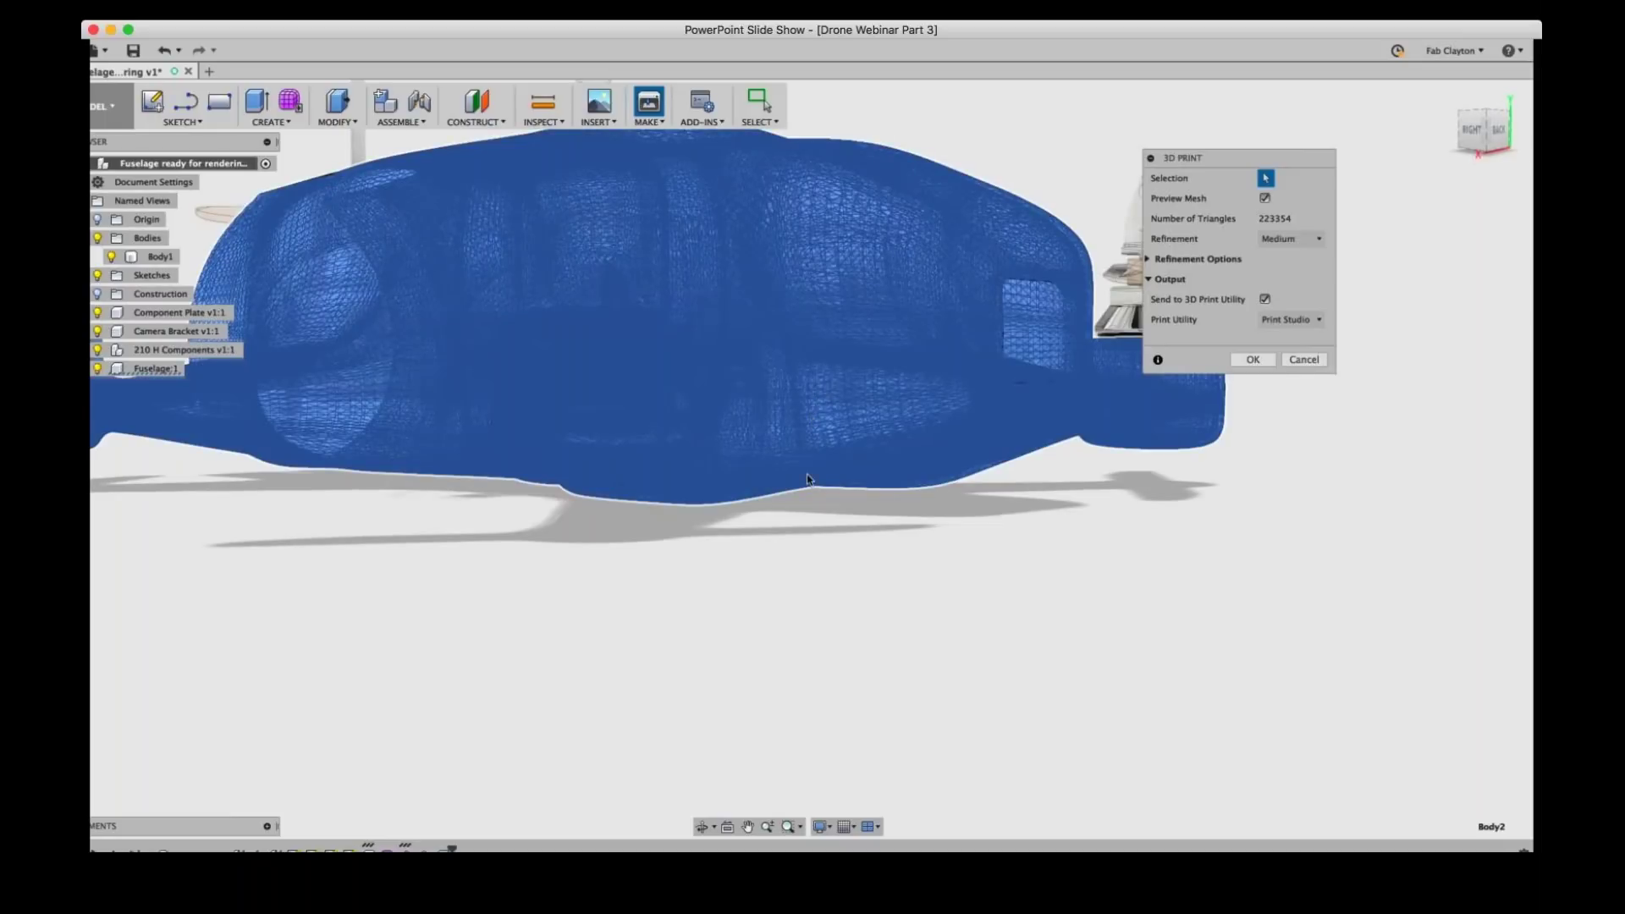
{"action": "scroll", "coordinate": [808, 480], "scroll_direction": "down", "scroll_amount": 8}
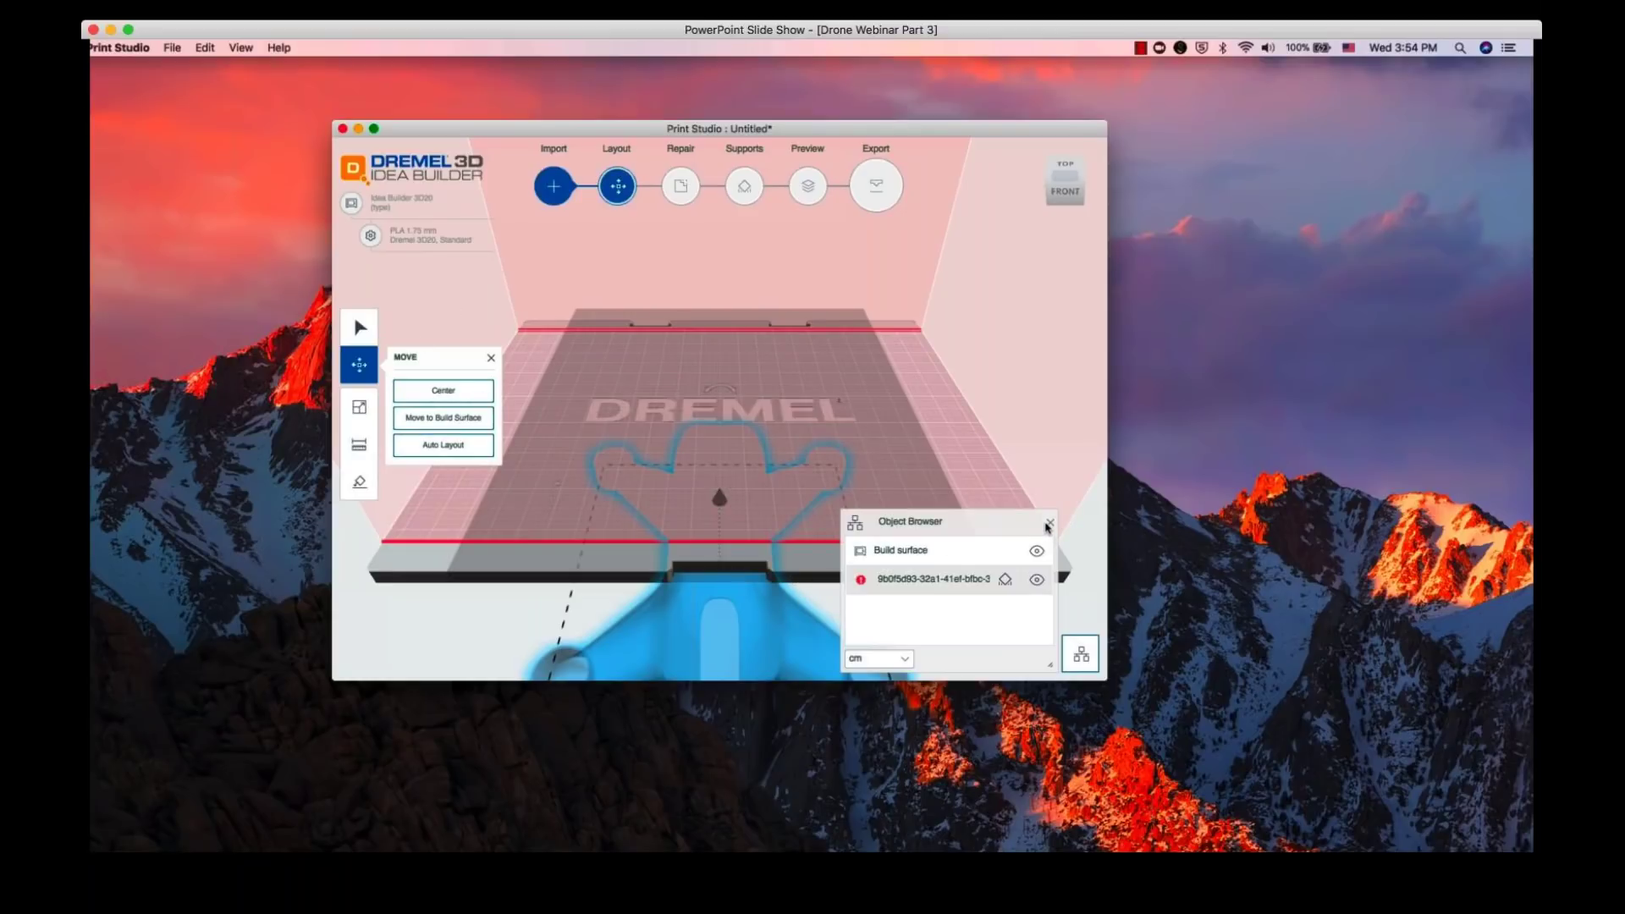
- Close the Object Browser, quit the Print Studio scene discarding its changes, and return to the drone model in Fusion 360
{"action": "left_click", "coordinate": [1048, 524]}
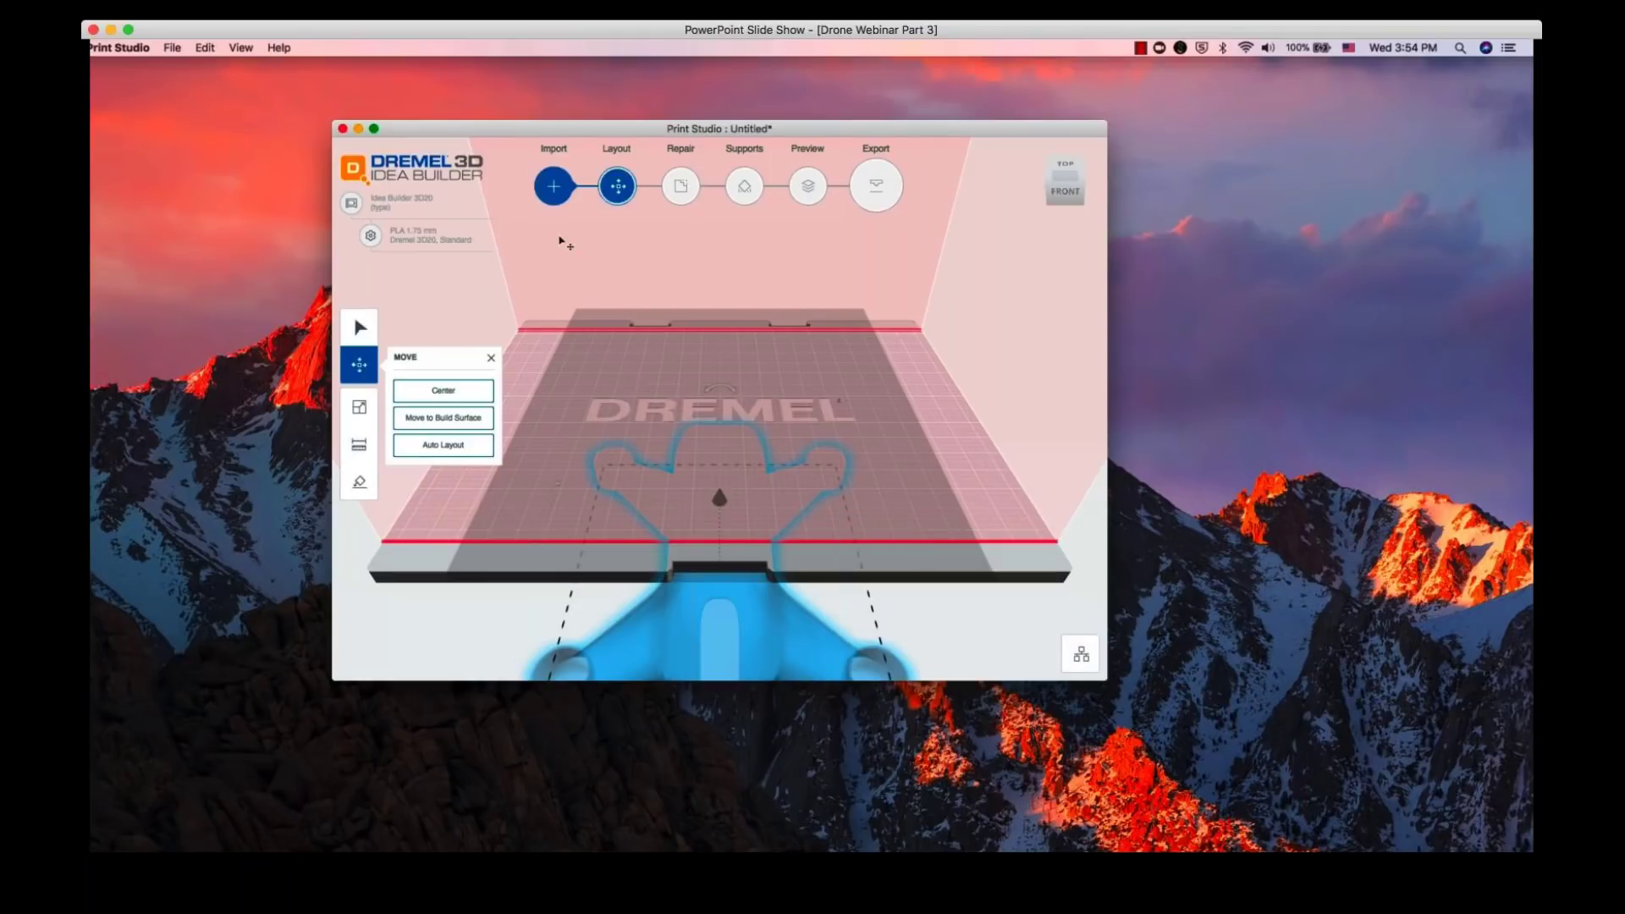
{"action": "left_click", "coordinate": [342, 131]}
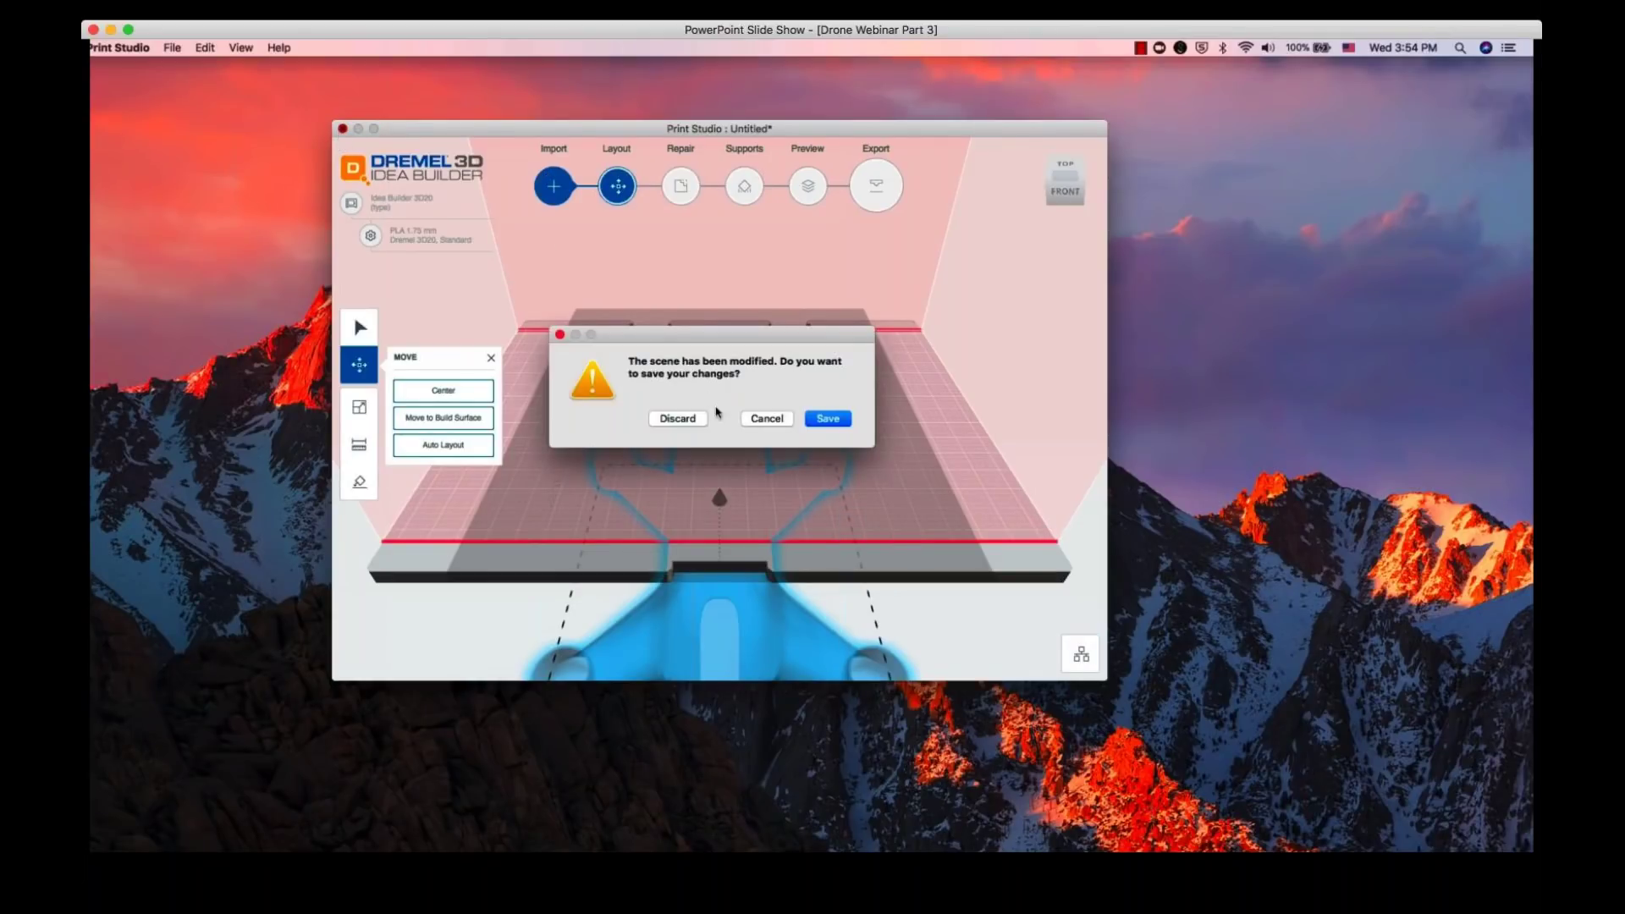
{"action": "left_click", "coordinate": [765, 418]}
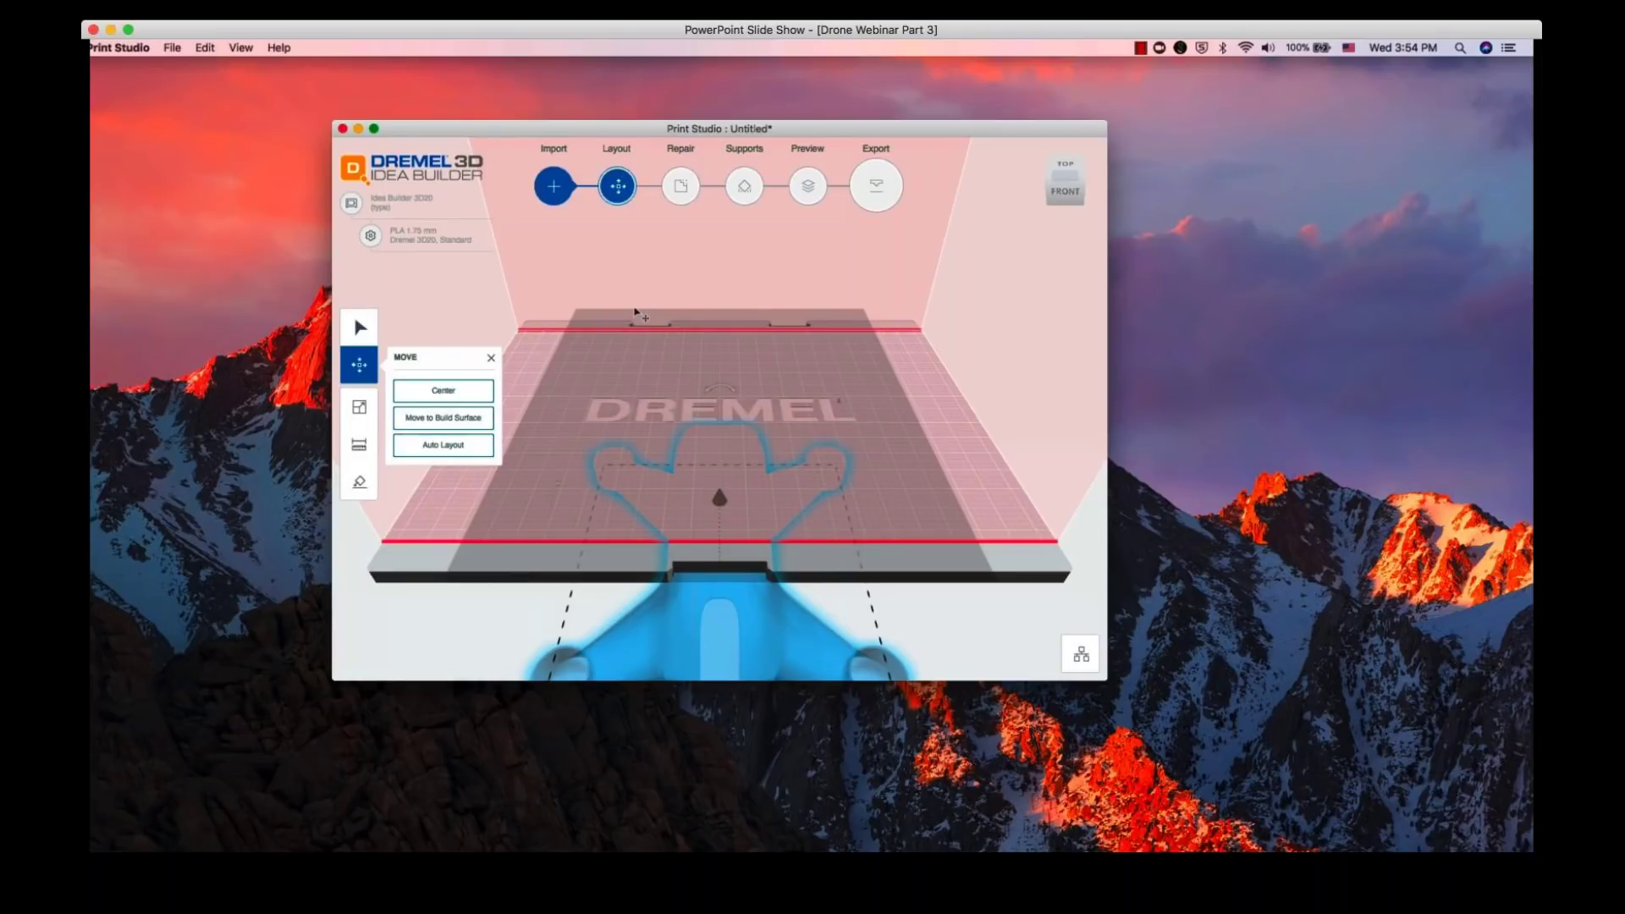
{"action": "left_click", "coordinate": [342, 128]}
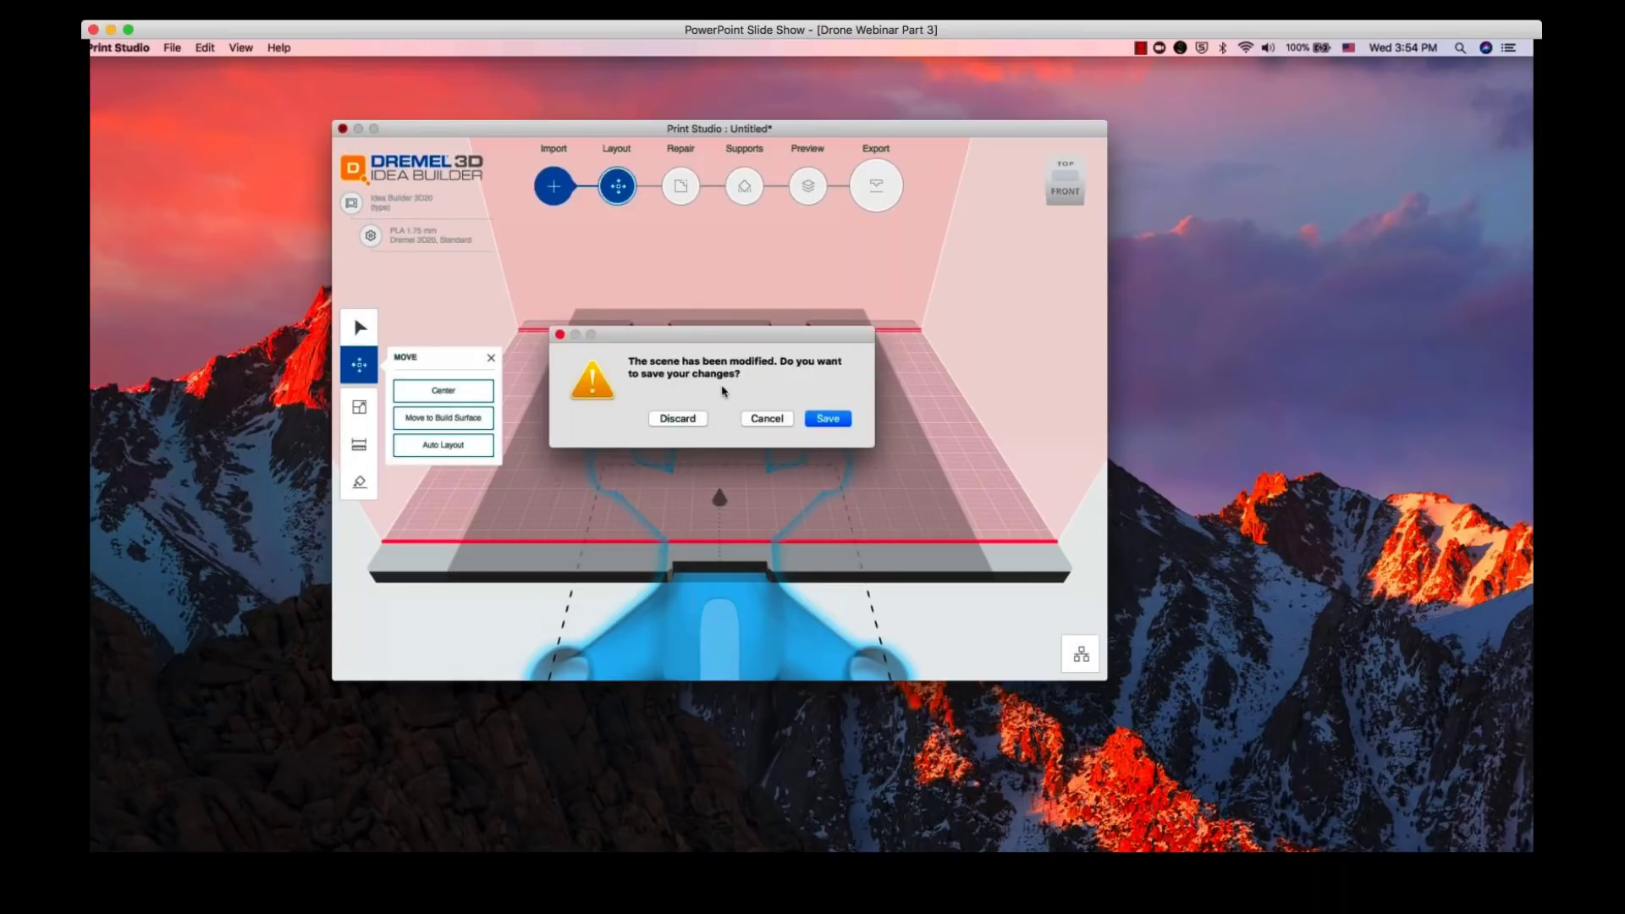
{"action": "left_click", "coordinate": [677, 418]}
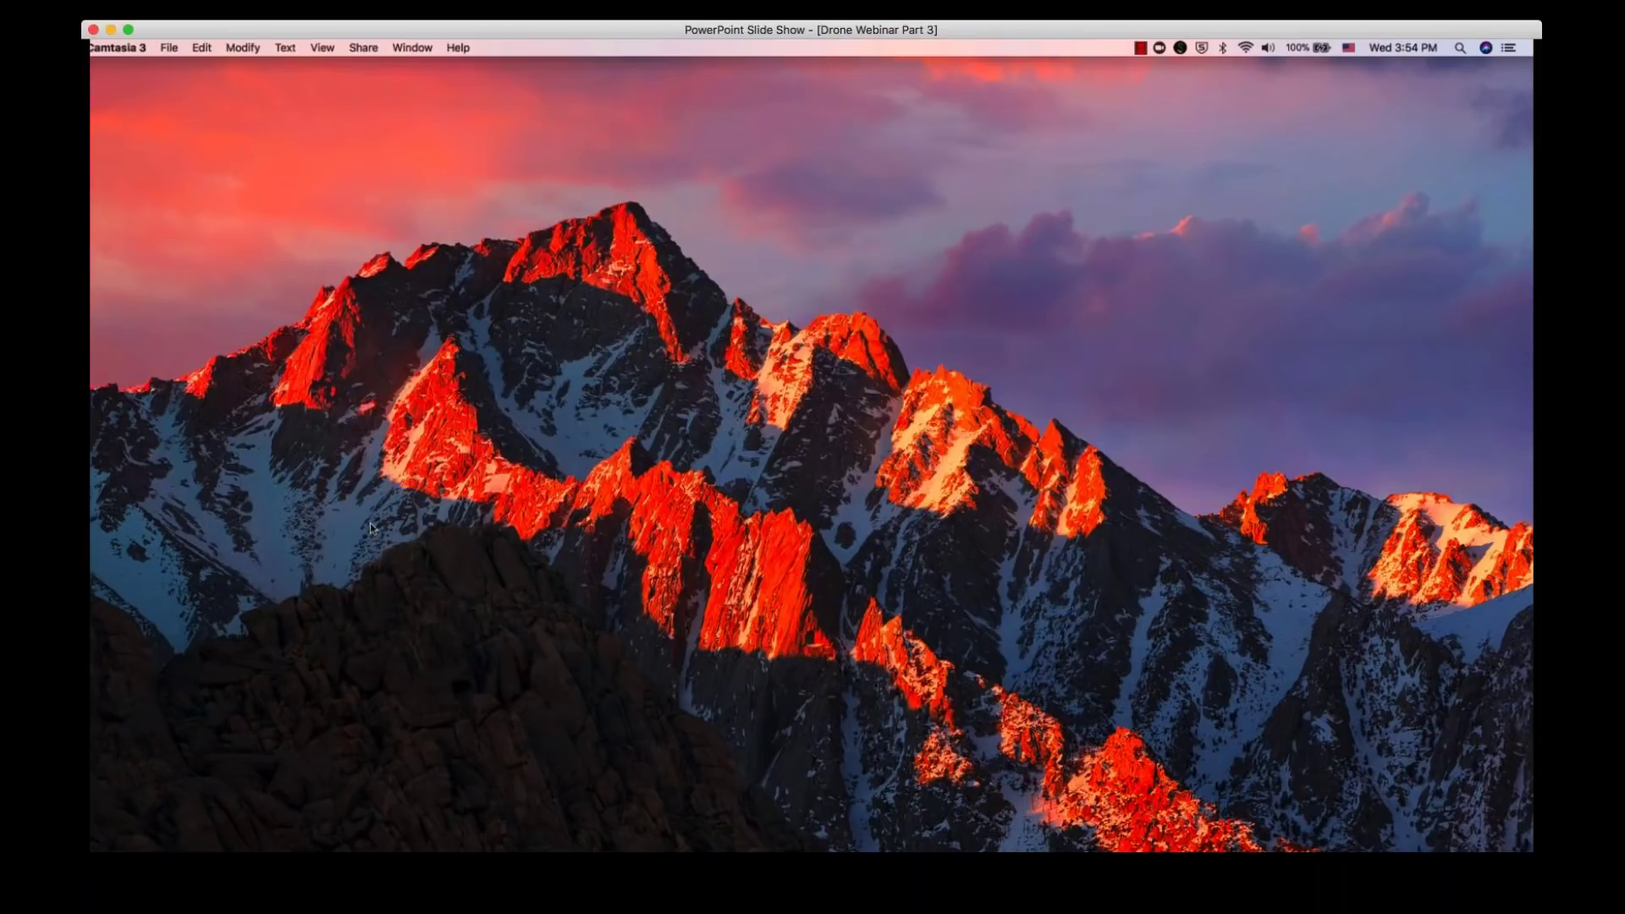
{"action": "key", "text": "ctrl+Right"}
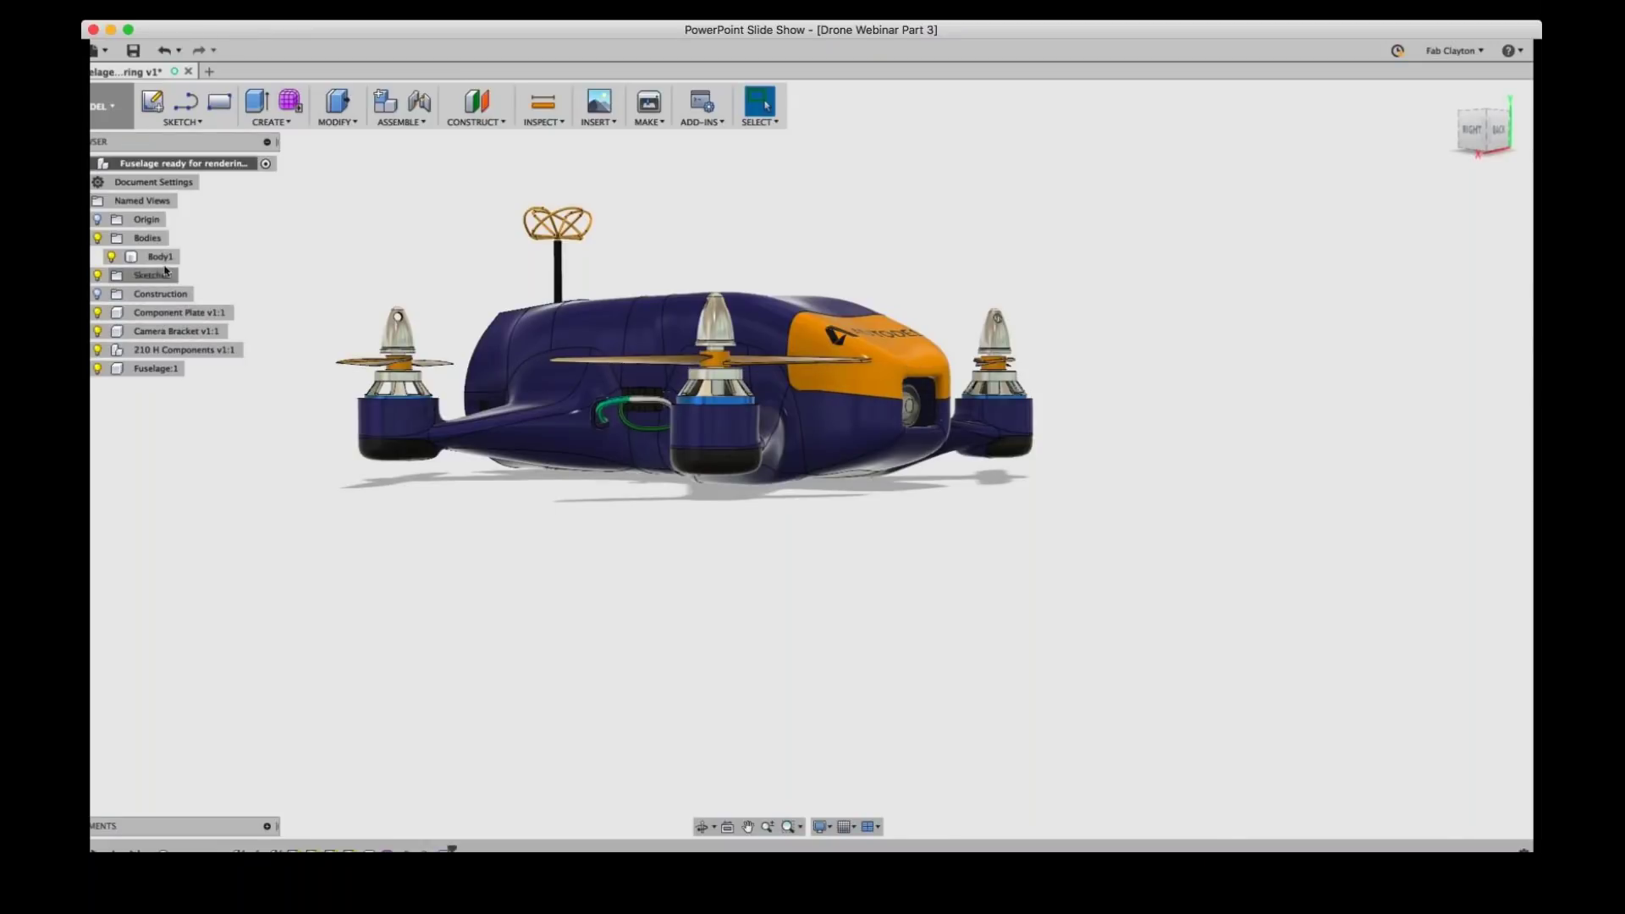
- Set up a medium-refinement STL export of the Fuselage component and cancel it when choosing where to save
{"action": "right_click", "coordinate": [159, 373]}
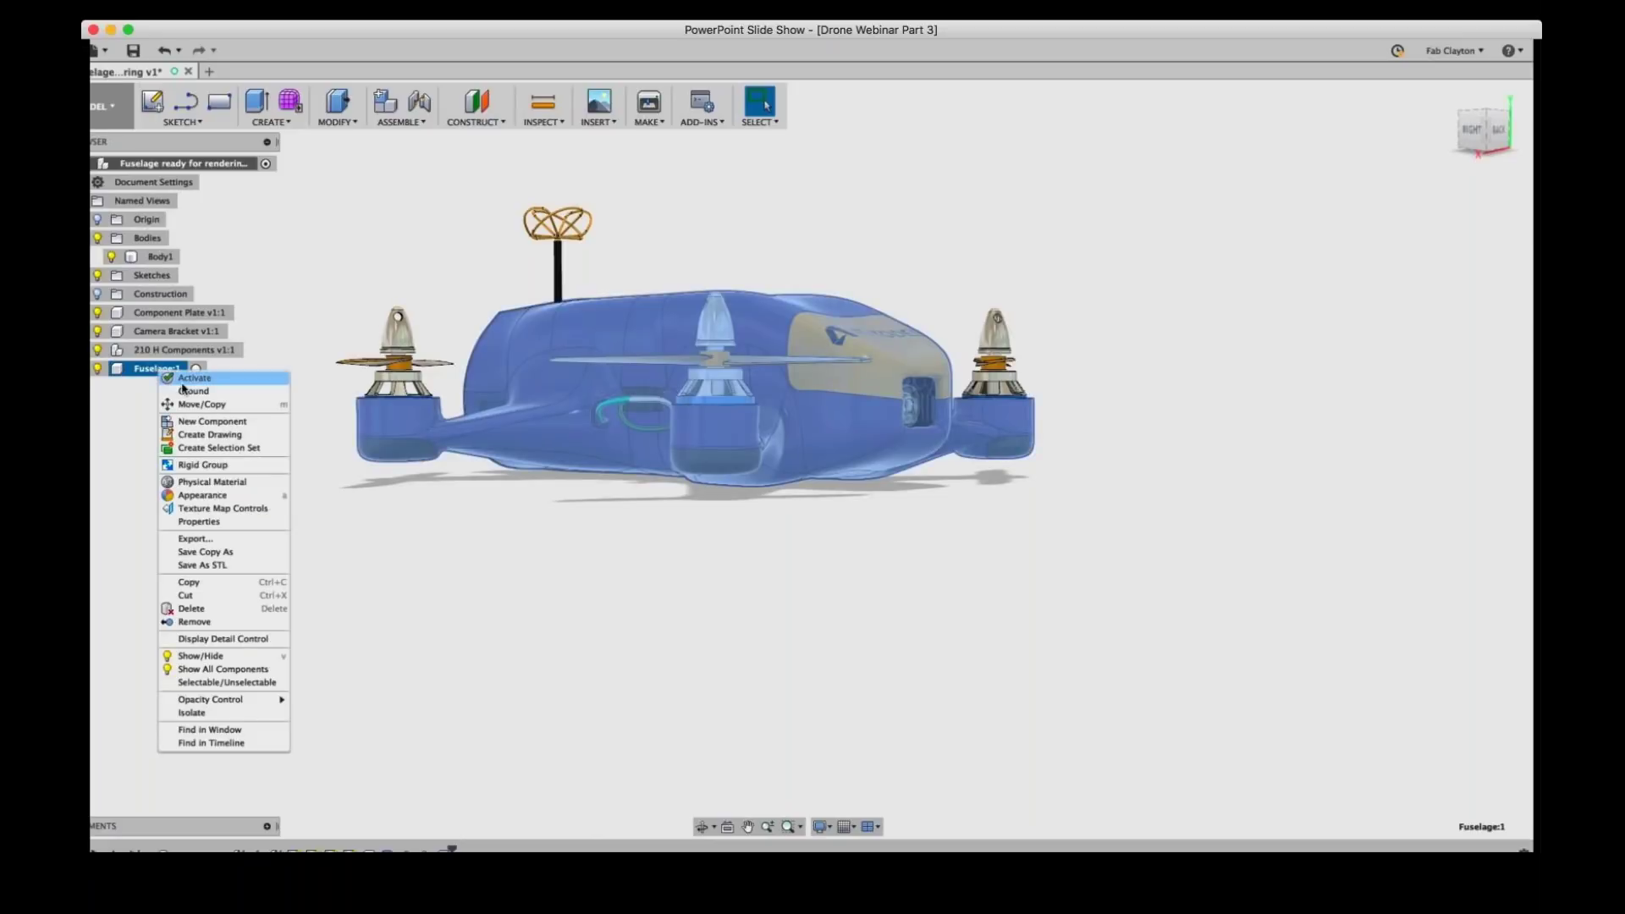
{"action": "left_click", "coordinate": [221, 566]}
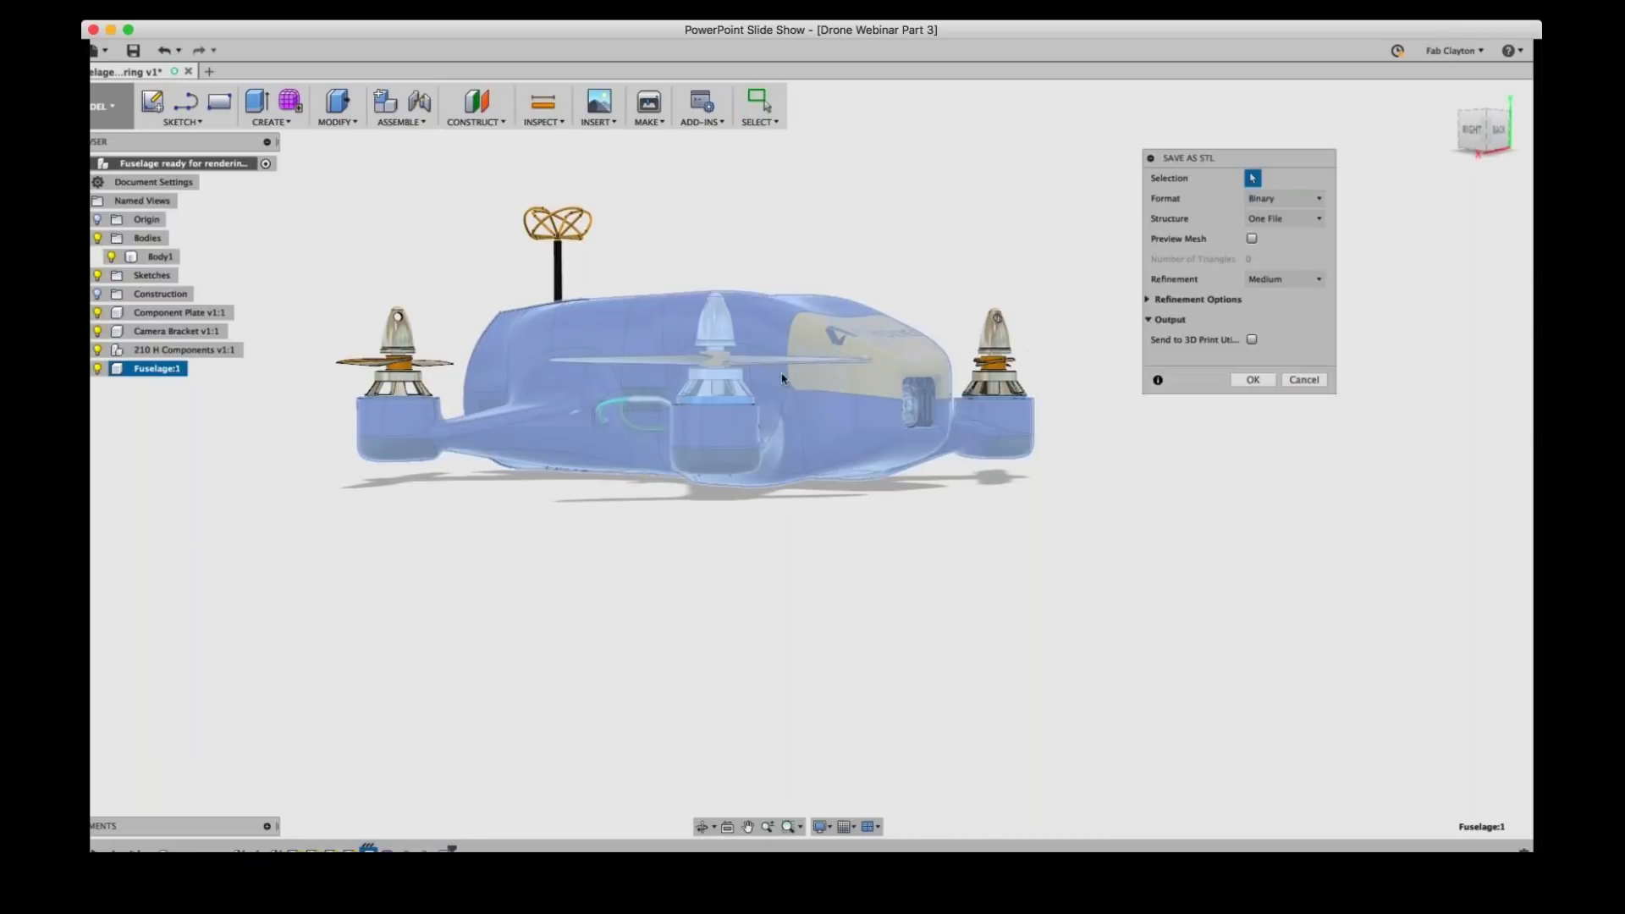
{"action": "left_click", "coordinate": [830, 418]}
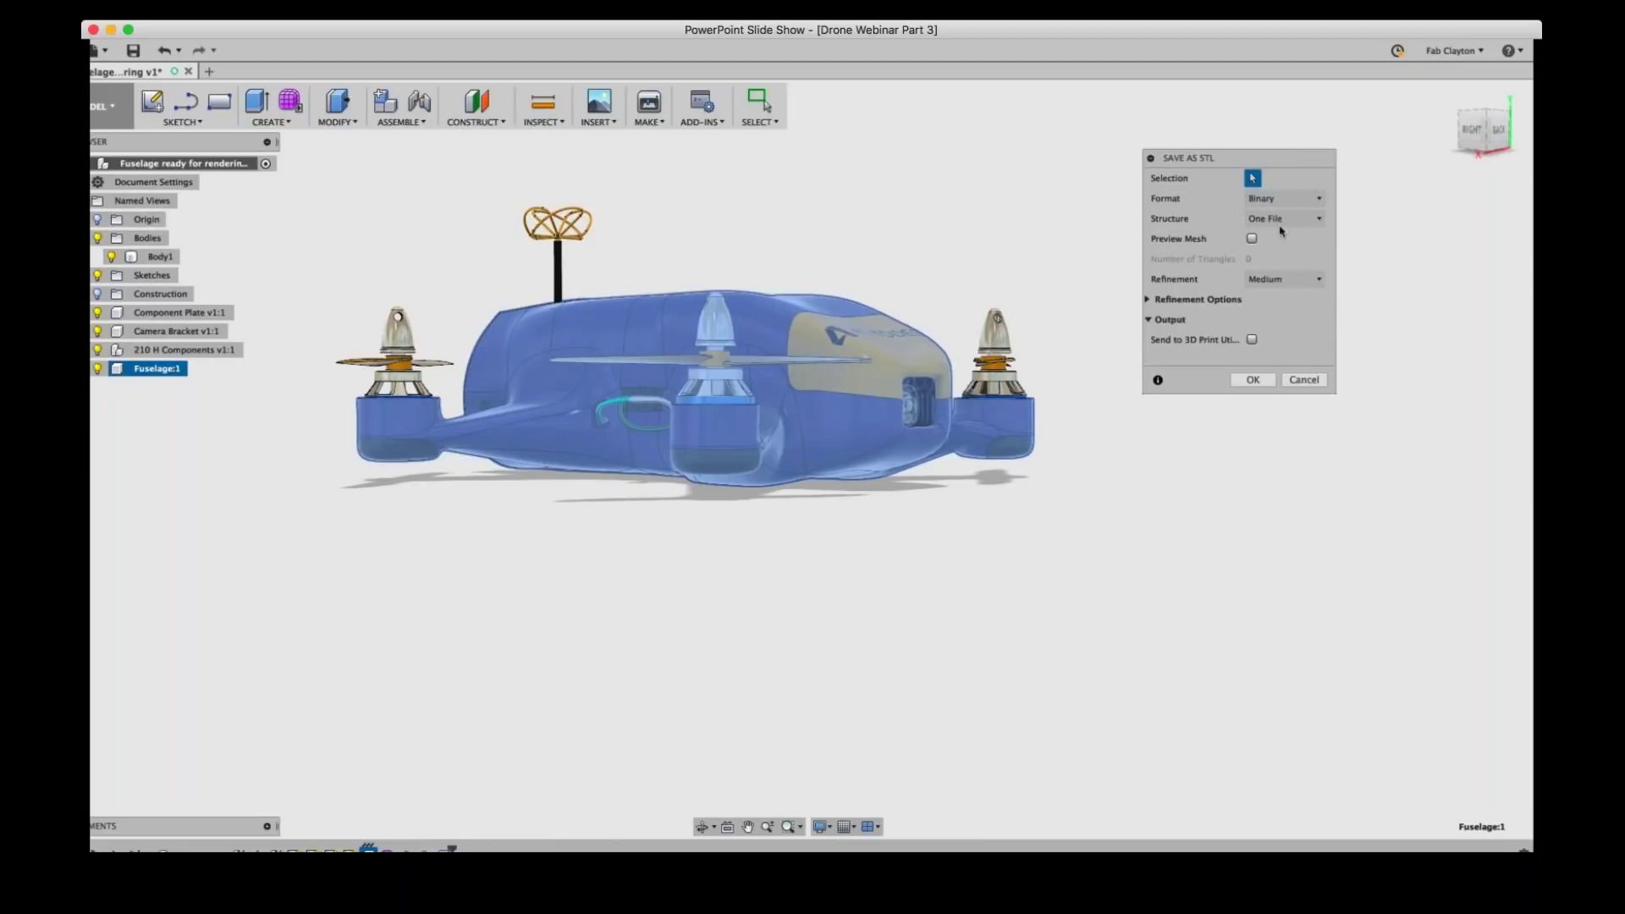
{"action": "left_click", "coordinate": [1284, 282]}
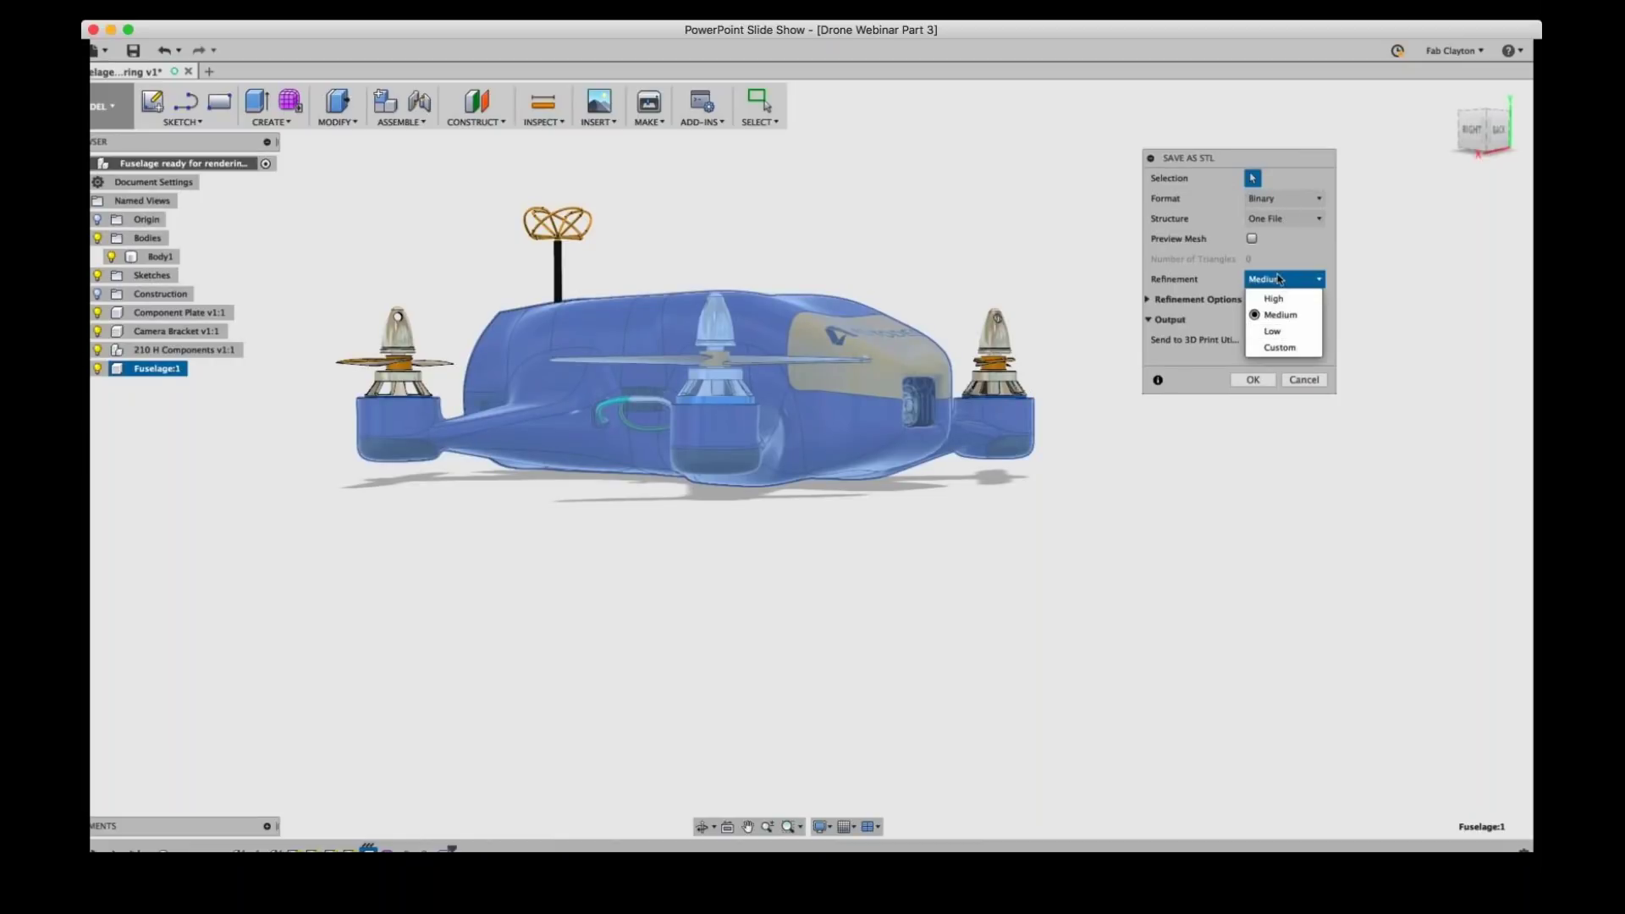
{"action": "left_click", "coordinate": [1277, 315]}
{"action": "left_click", "coordinate": [1252, 379]}
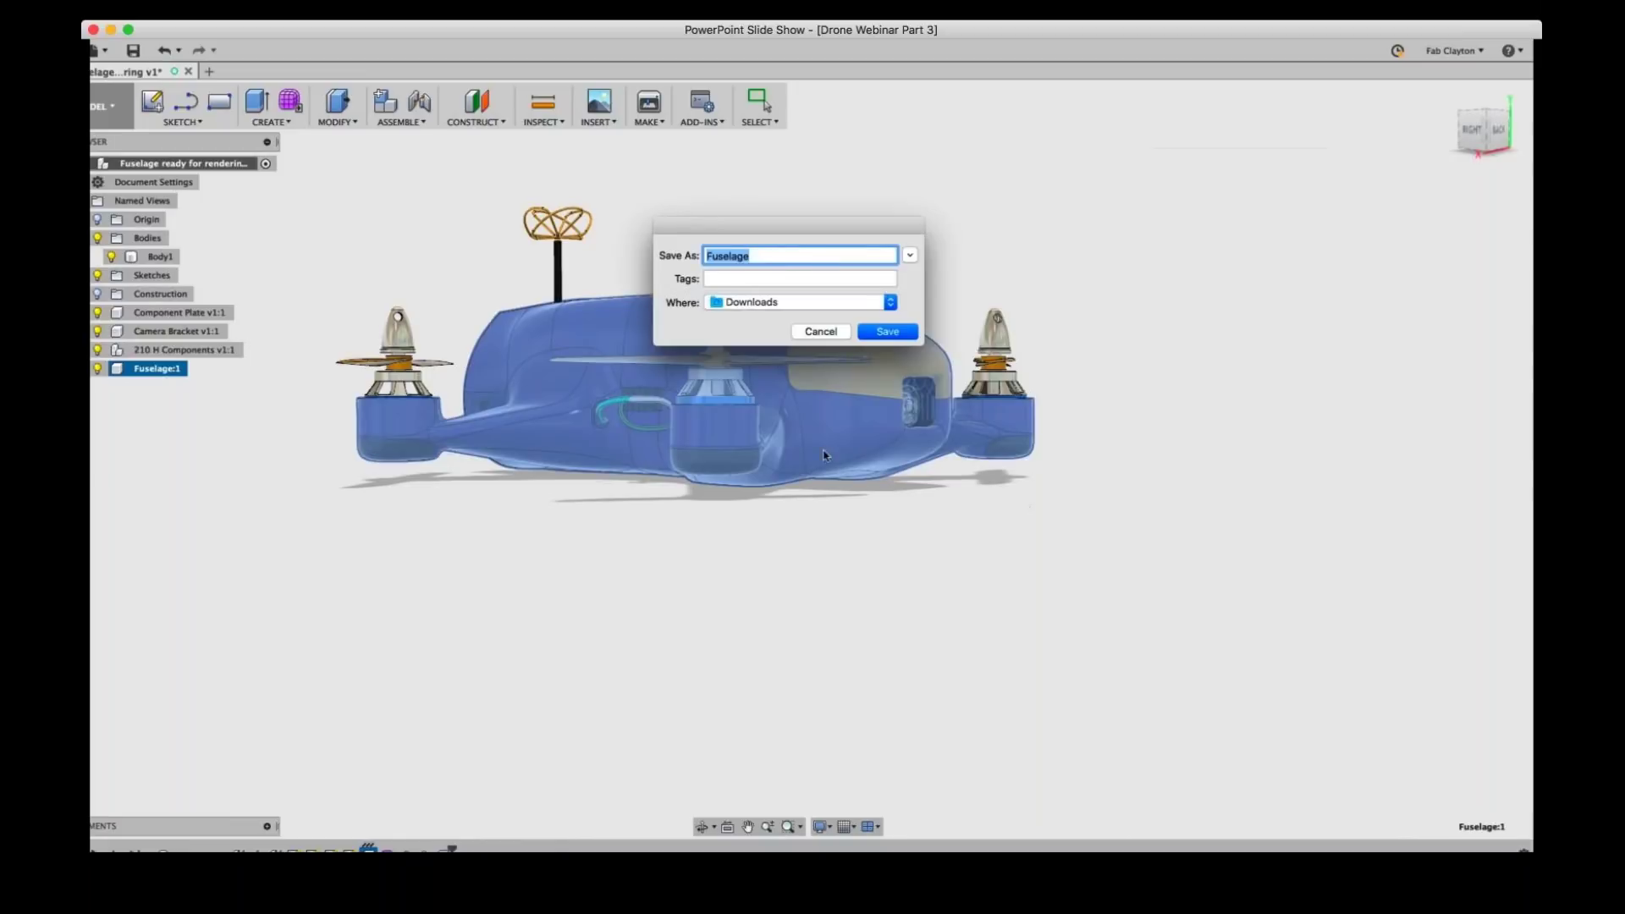
{"action": "left_click", "coordinate": [888, 305]}
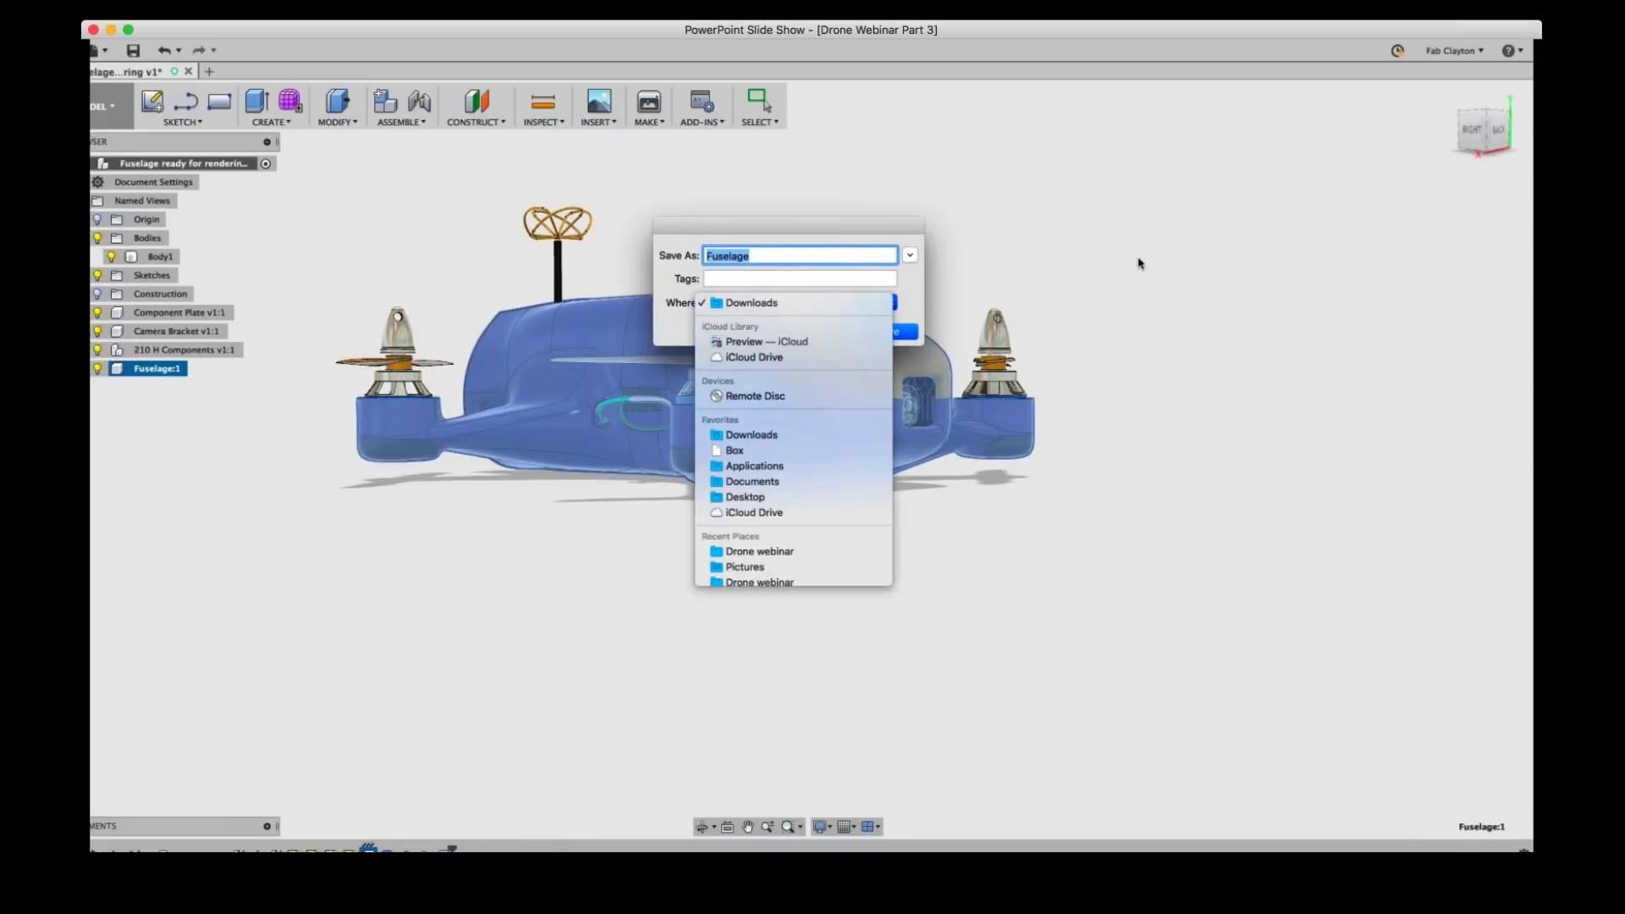
{"action": "left_click", "coordinate": [1134, 264]}
{"action": "left_click", "coordinate": [820, 332]}
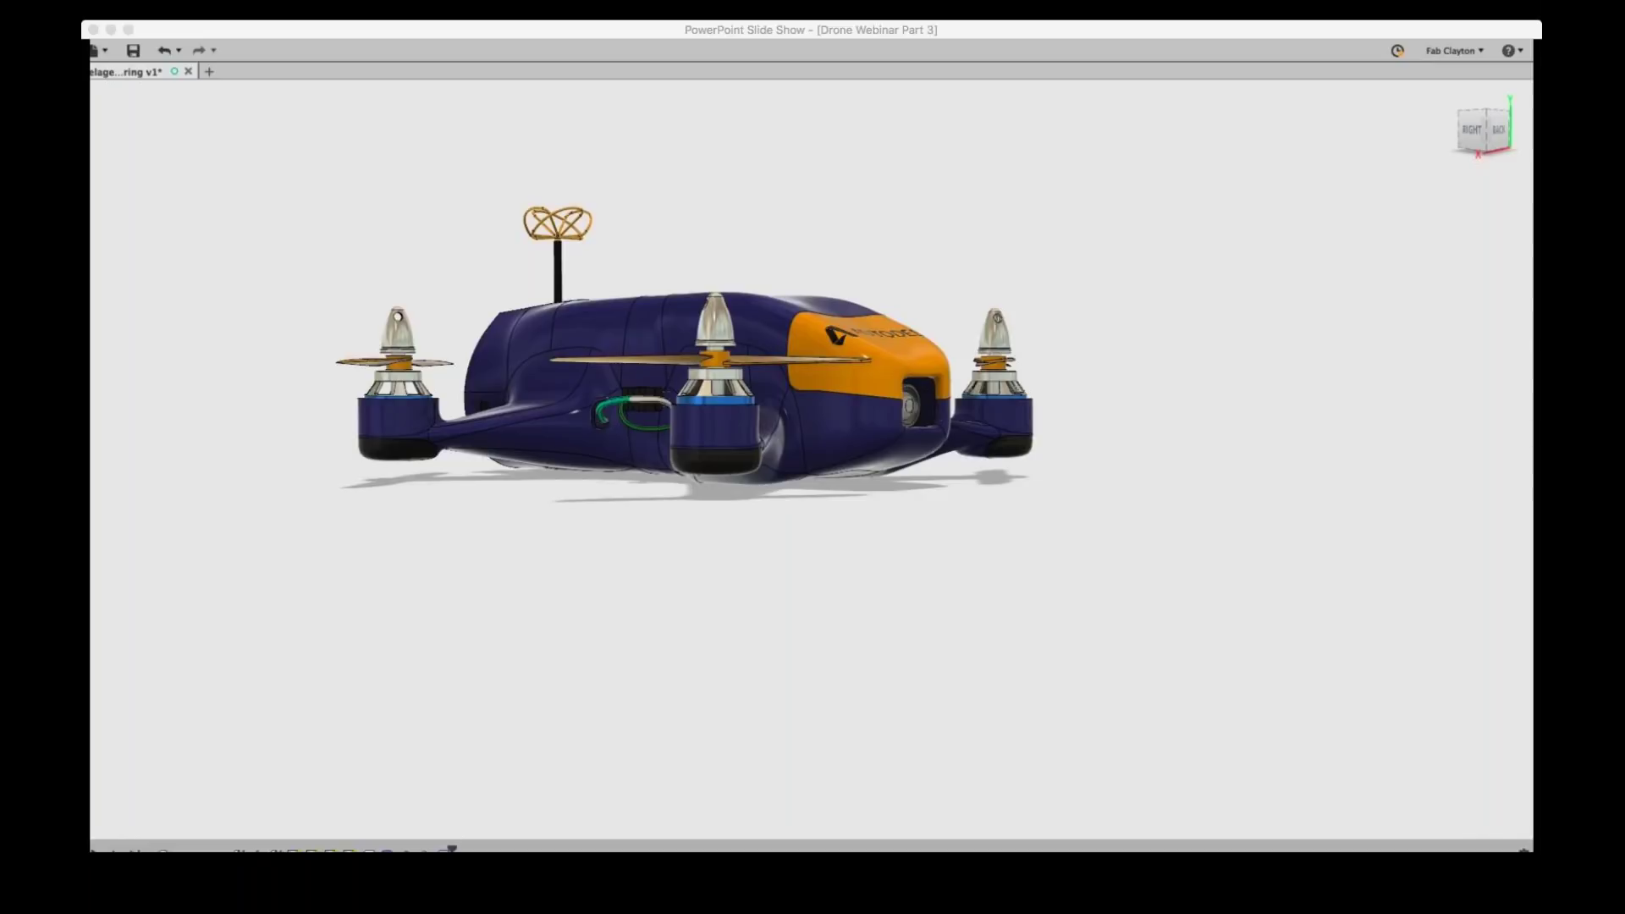
{"action": "left_click", "coordinate": [1238, 616]}
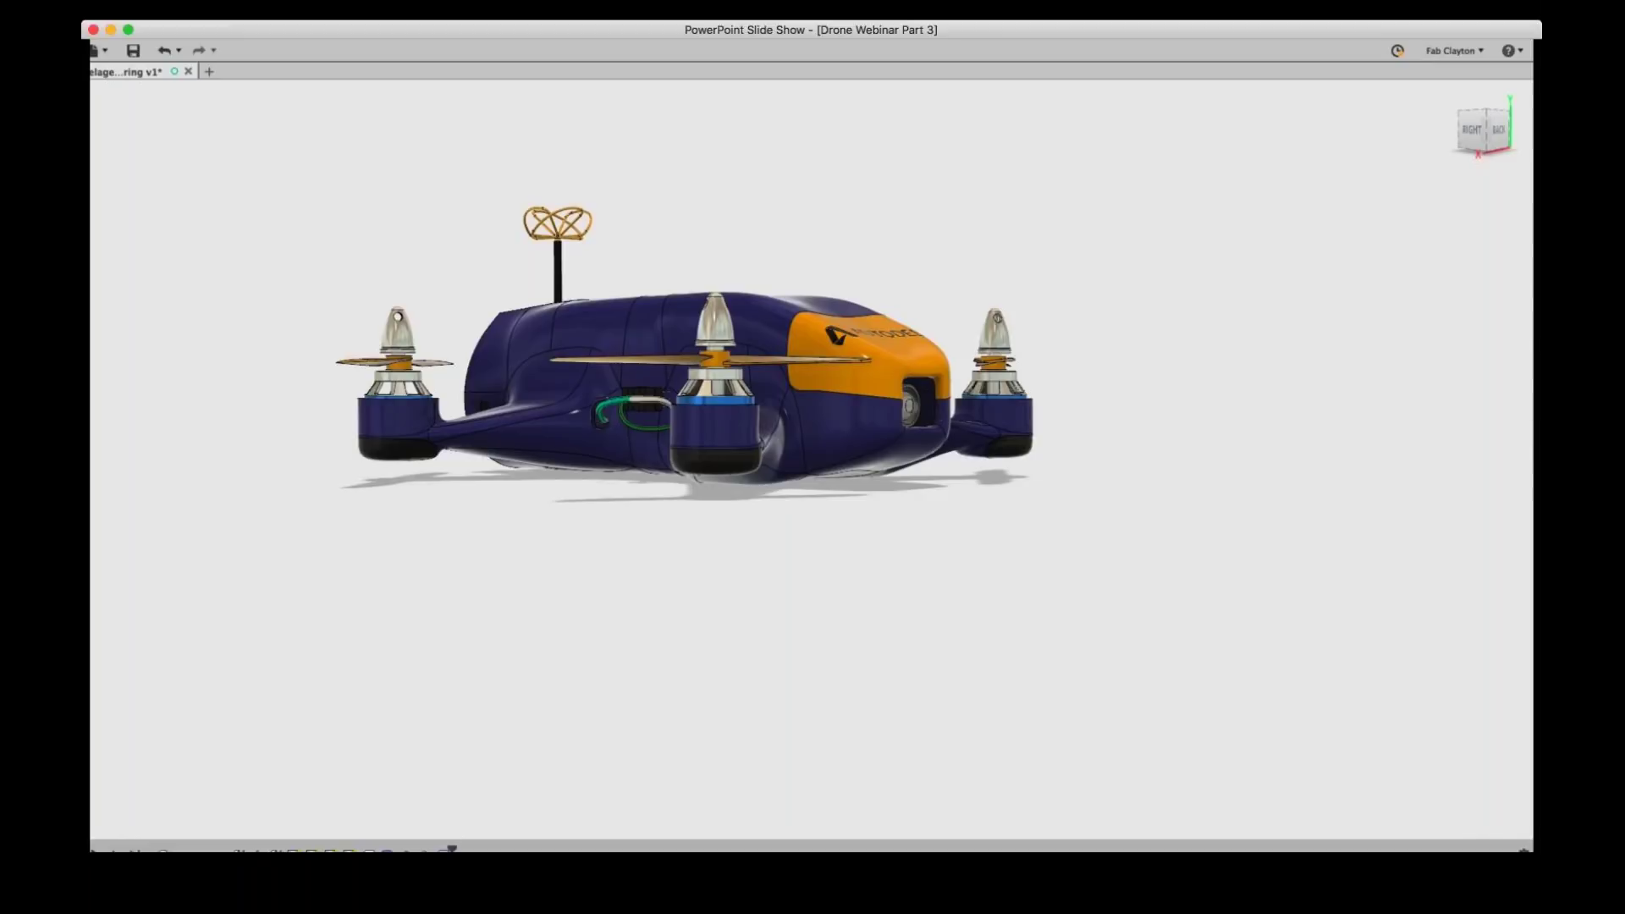
{"action": "key", "text": "Right"}
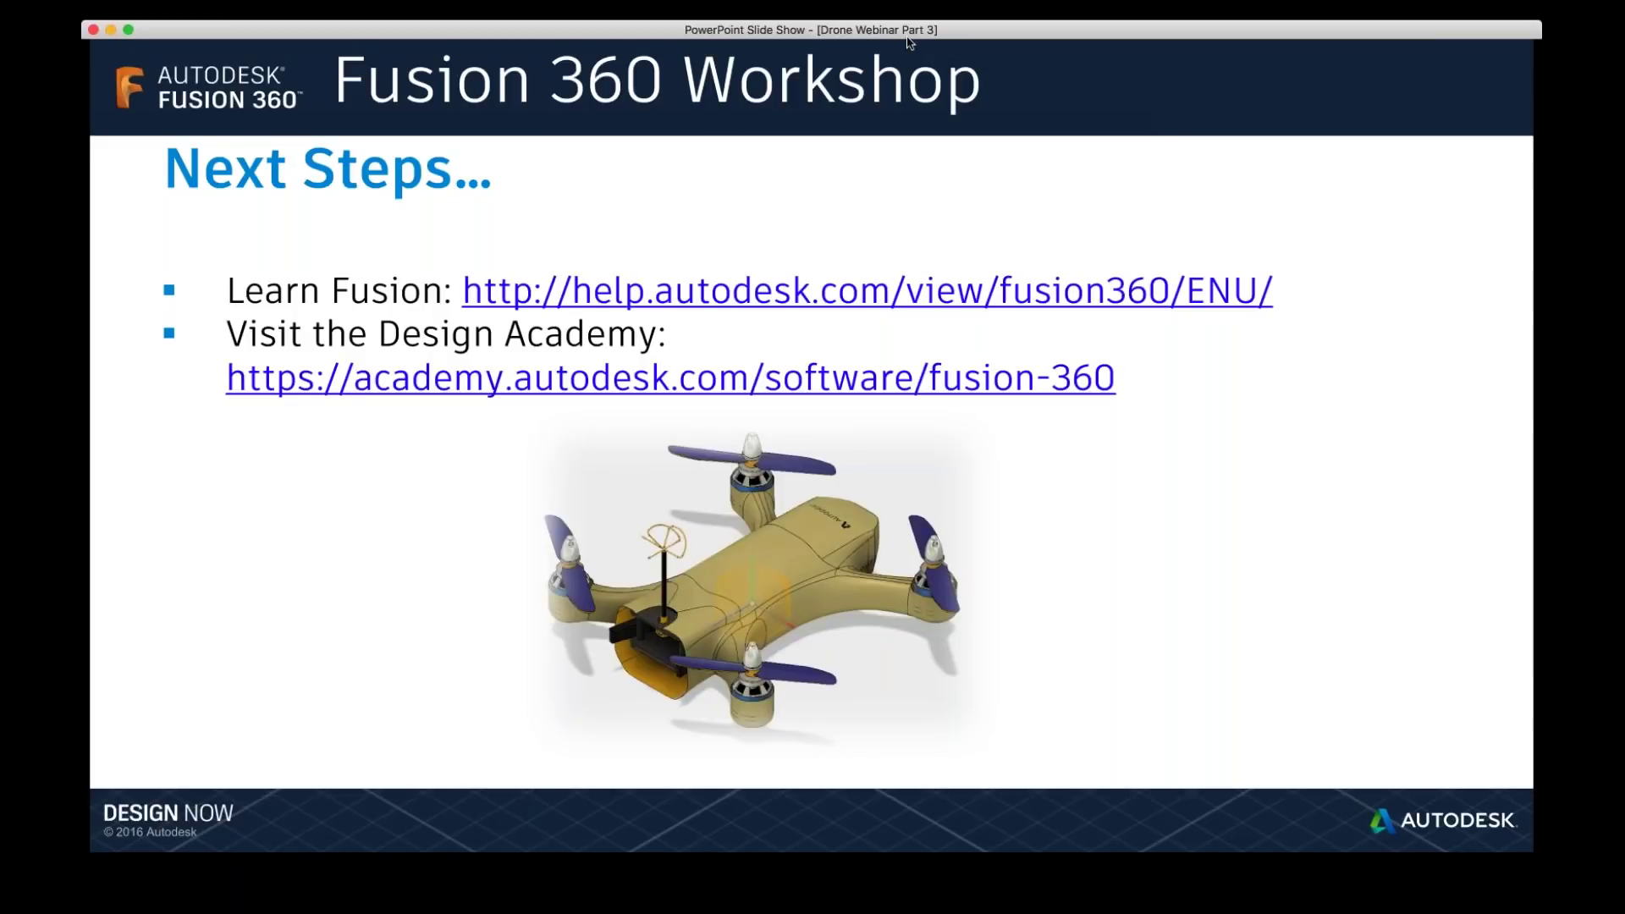
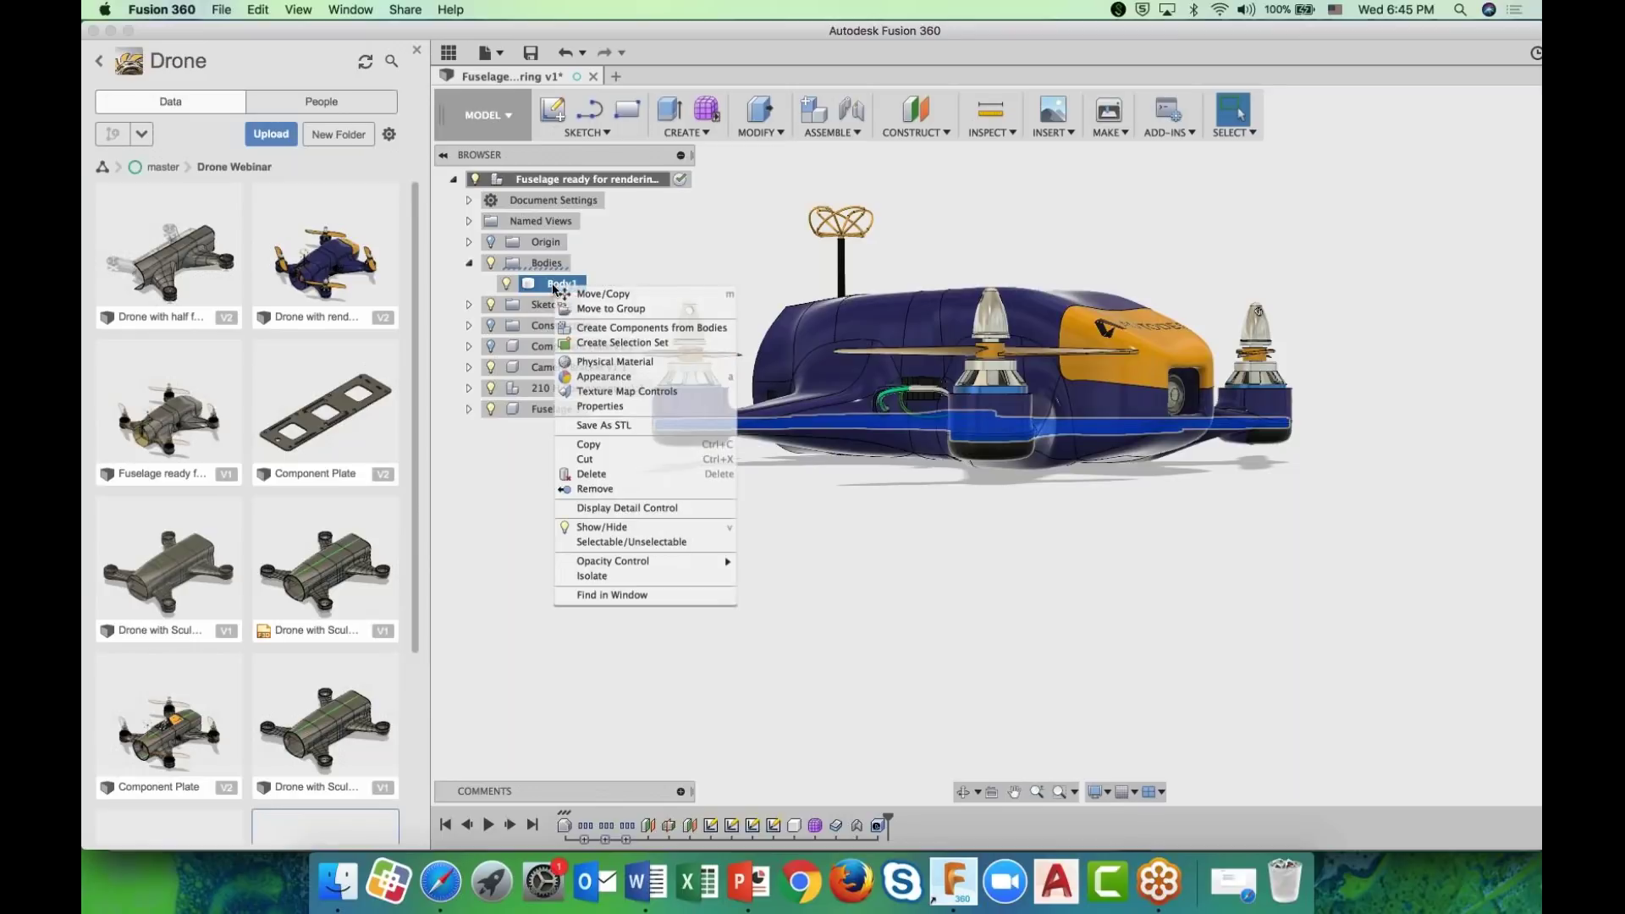
- Close the data panel and assign the ABS Plastic physical material to the fuselage and Body1
{"action": "left_click", "coordinate": [415, 54]}
{"action": "left_click", "coordinate": [415, 54]}
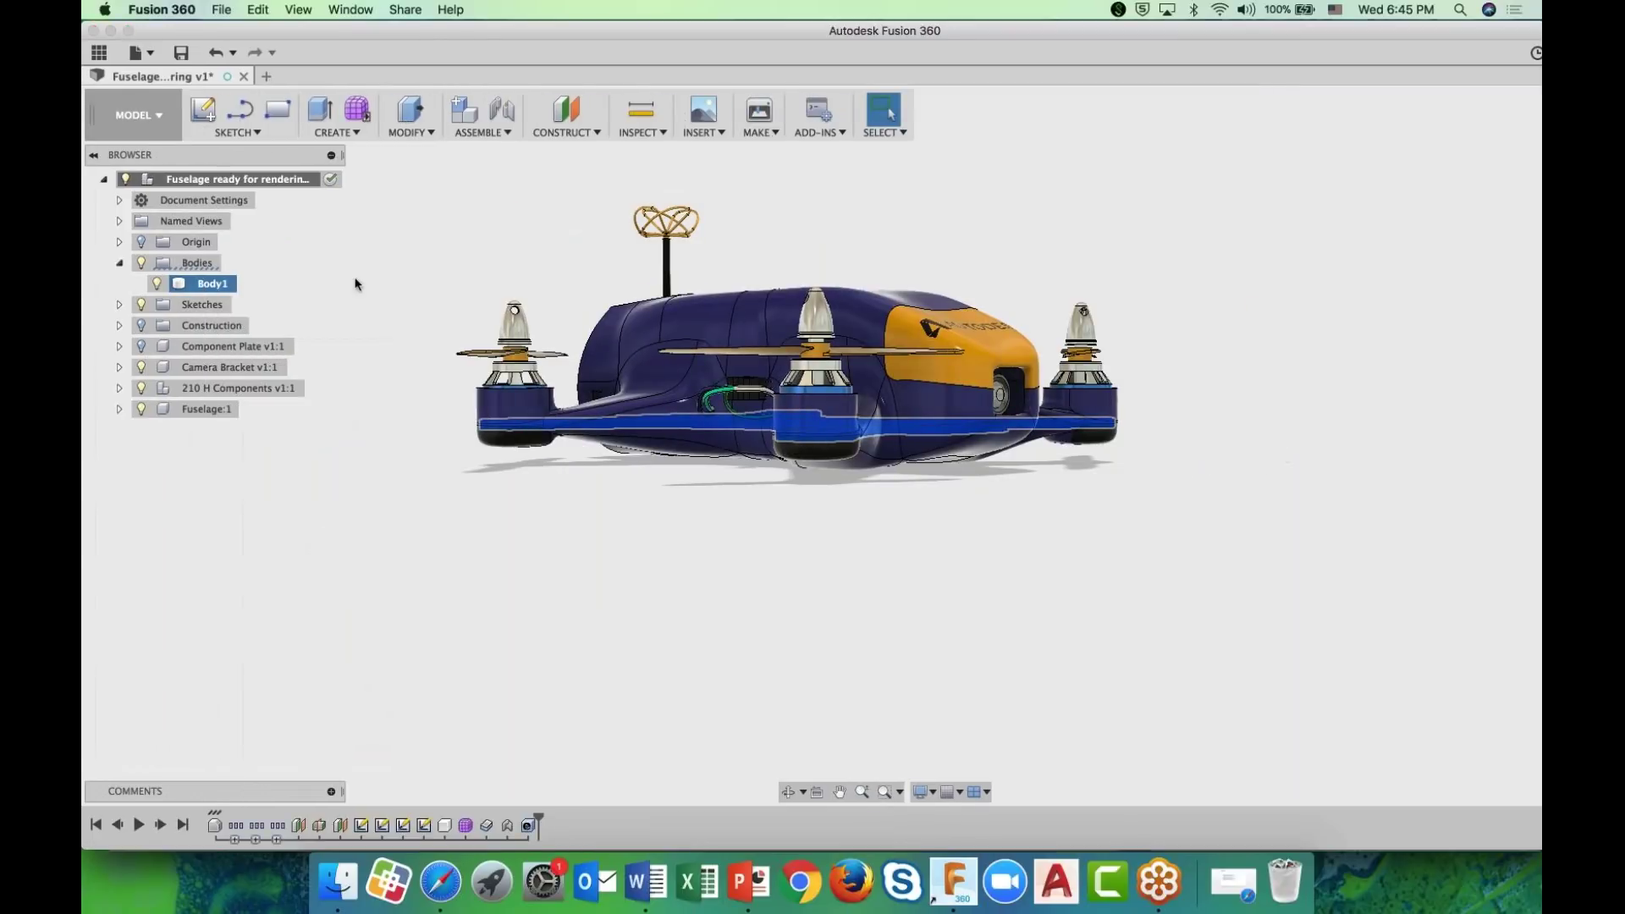
{"action": "right_click", "coordinate": [200, 283]}
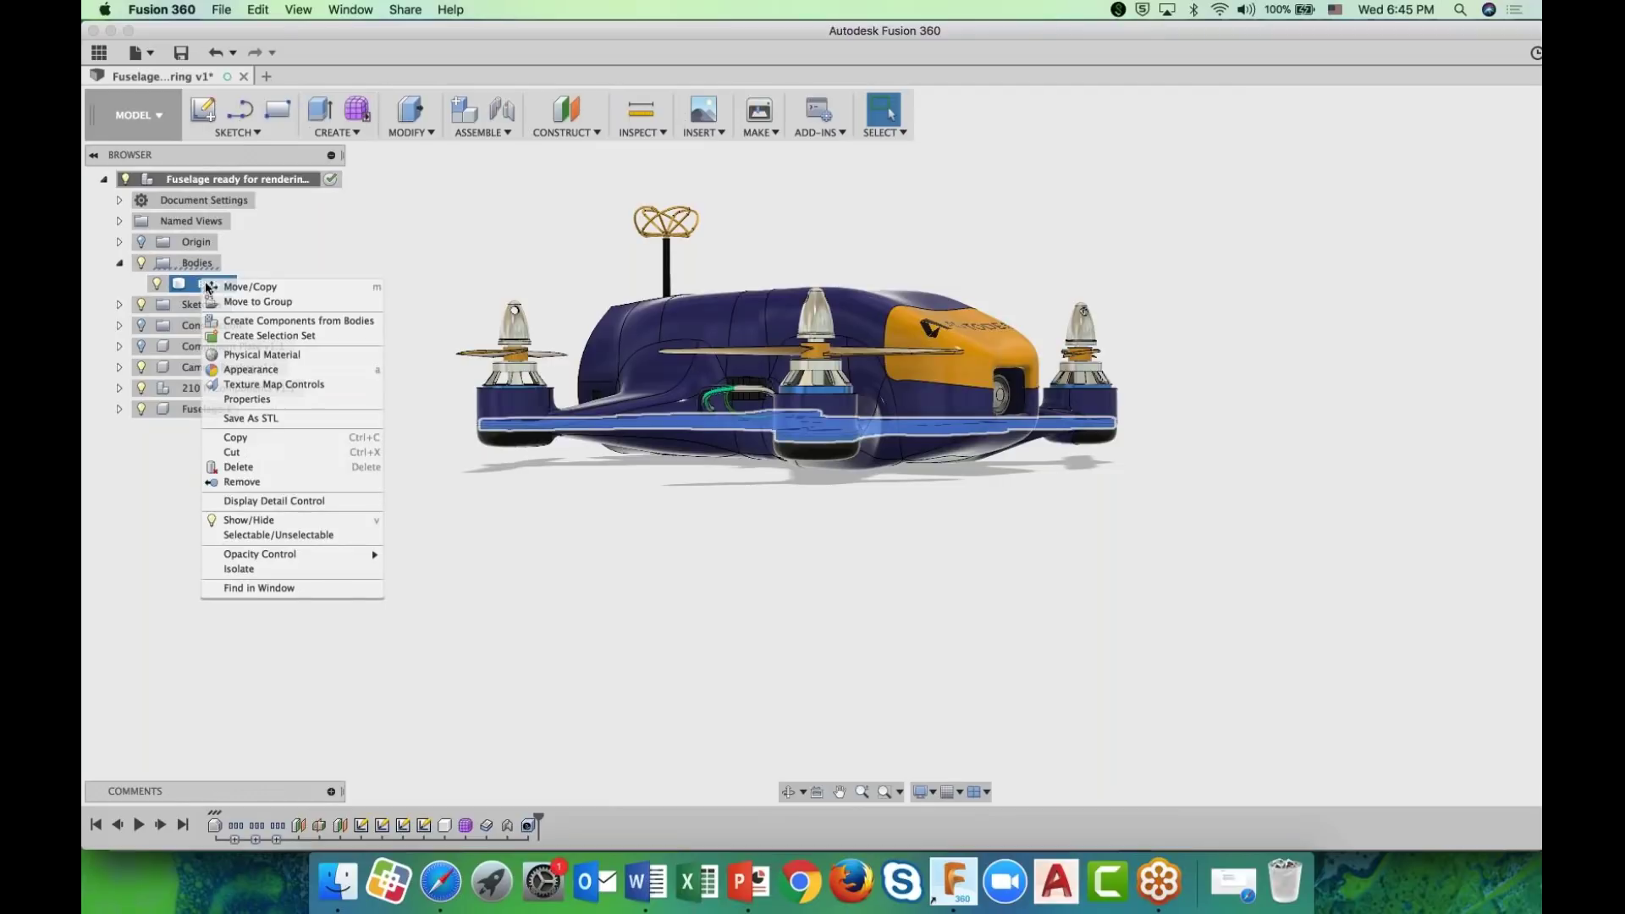
{"action": "left_click", "coordinate": [254, 356]}
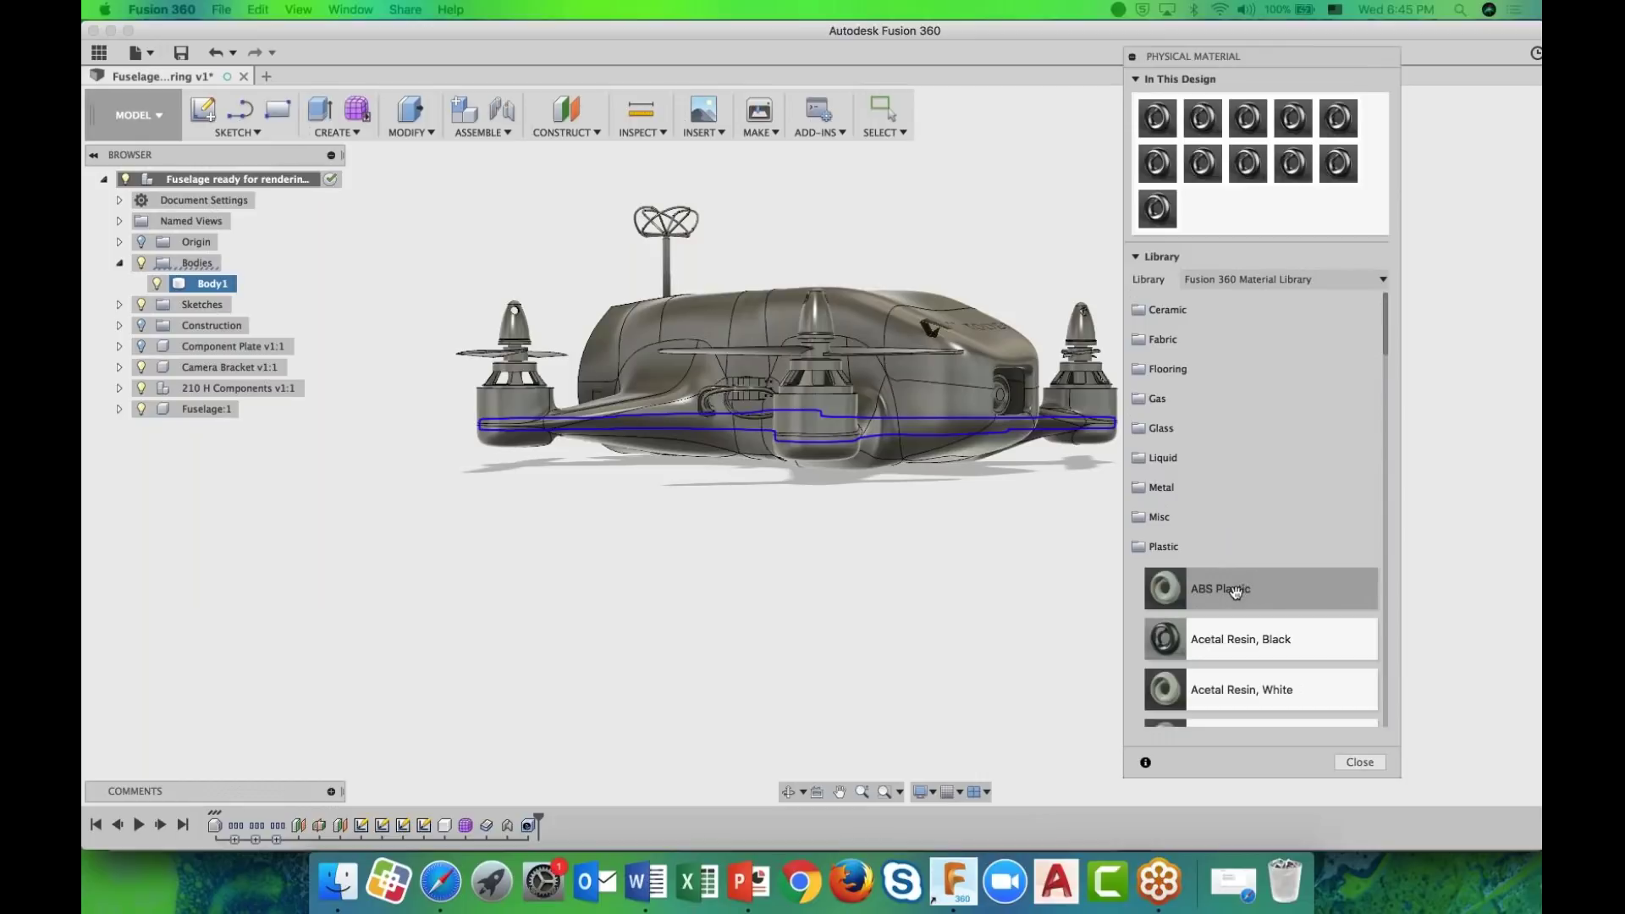
{"action": "left_click_drag", "start_coordinate": [1239, 595], "coordinate": [878, 496]}
{"action": "left_click_drag", "start_coordinate": [1162, 588], "coordinate": [220, 294]}
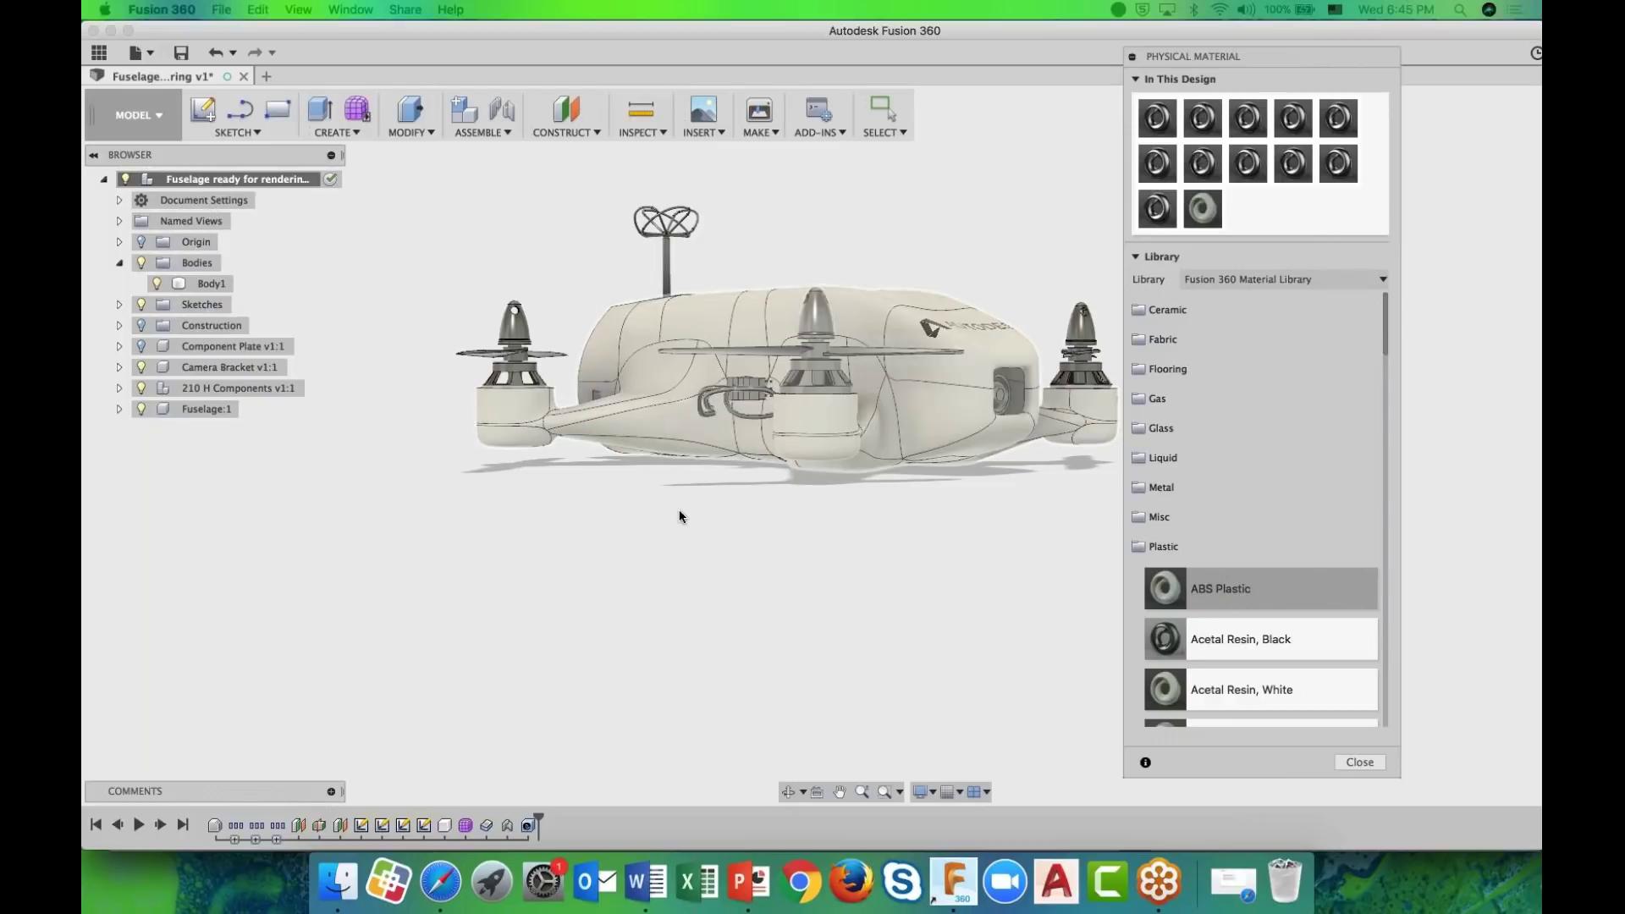
{"action": "scroll", "coordinate": [678, 515], "scroll_direction": "up", "scroll_amount": 3}
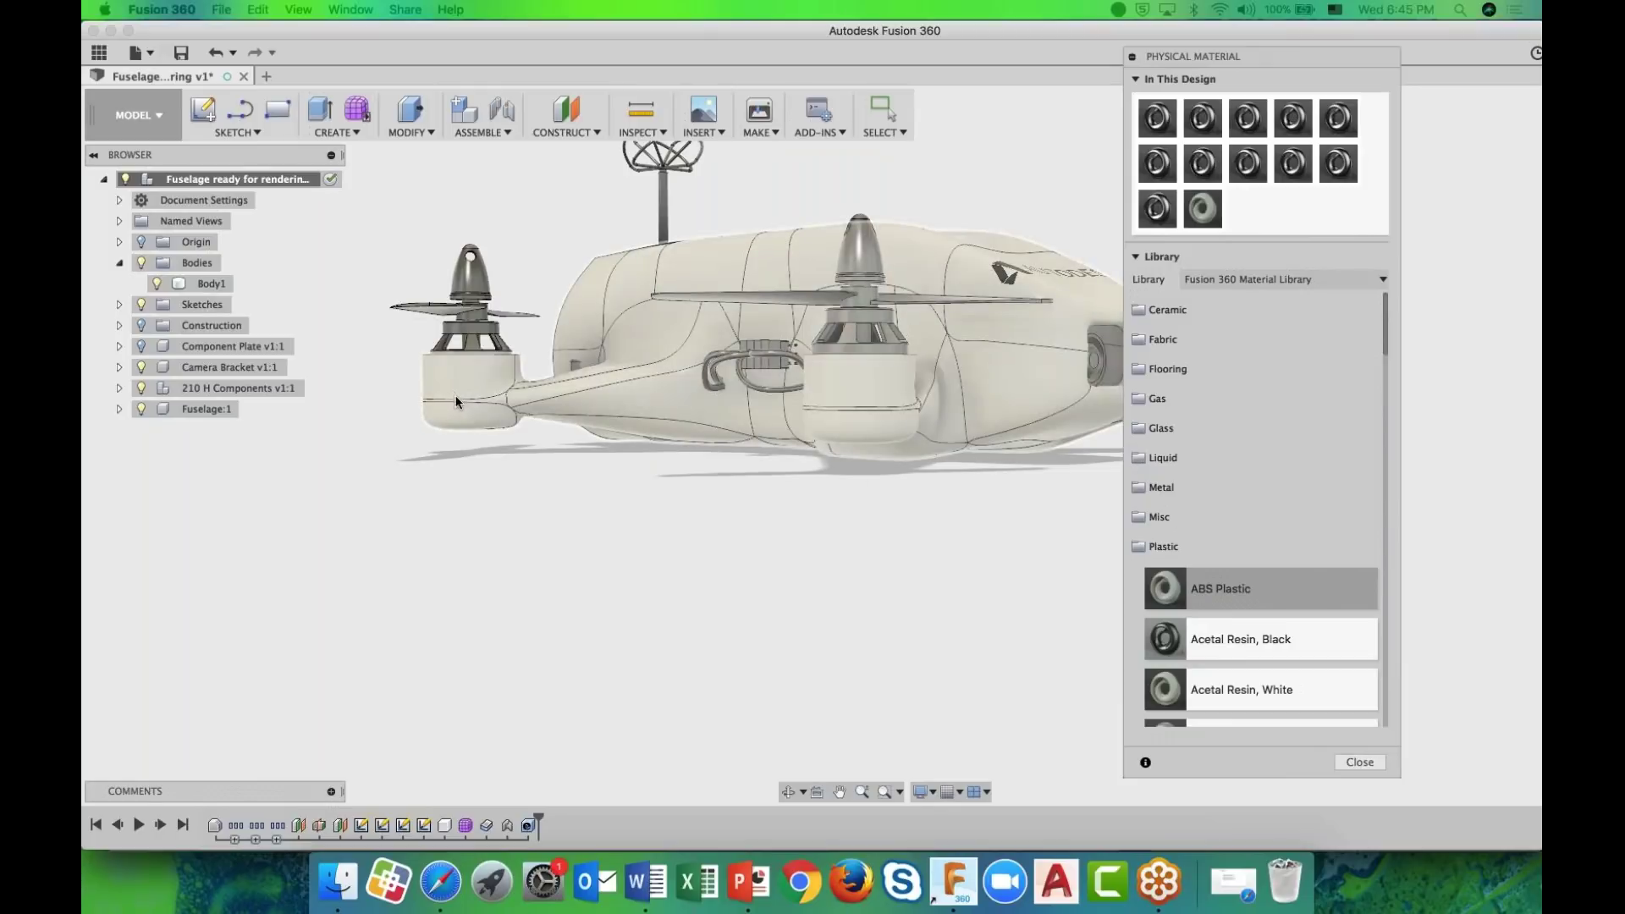
{"action": "left_click", "coordinate": [205, 283]}
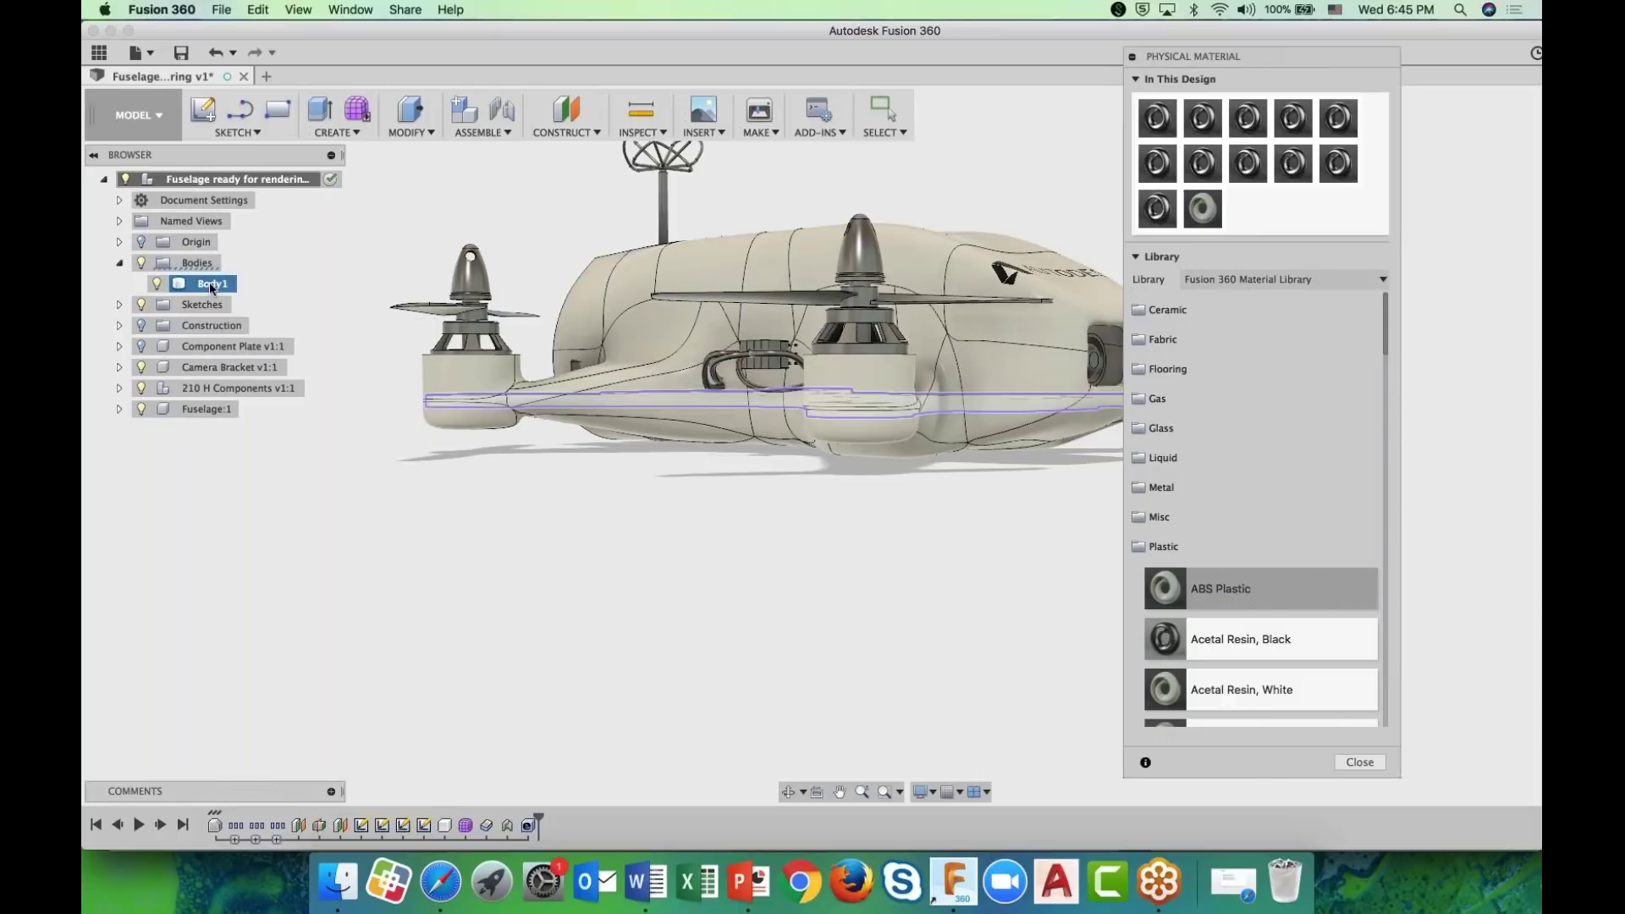
{"action": "left_click", "coordinate": [1360, 761]}
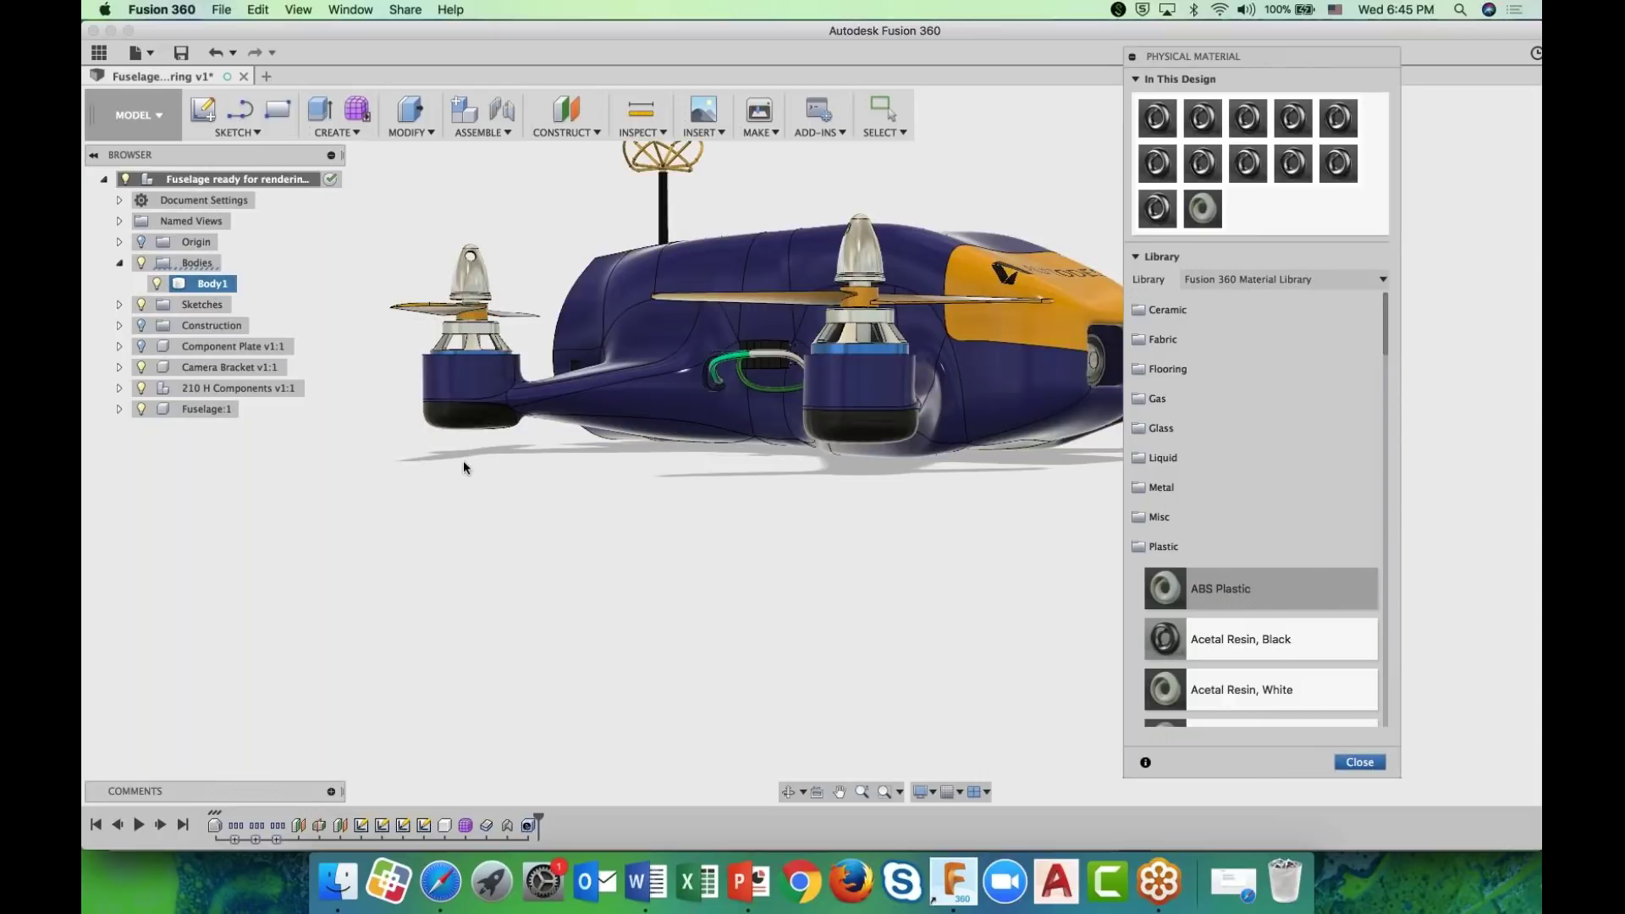
- Check the physical properties of Body1, such as its mass, density and volume
{"action": "right_click", "coordinate": [205, 285]}
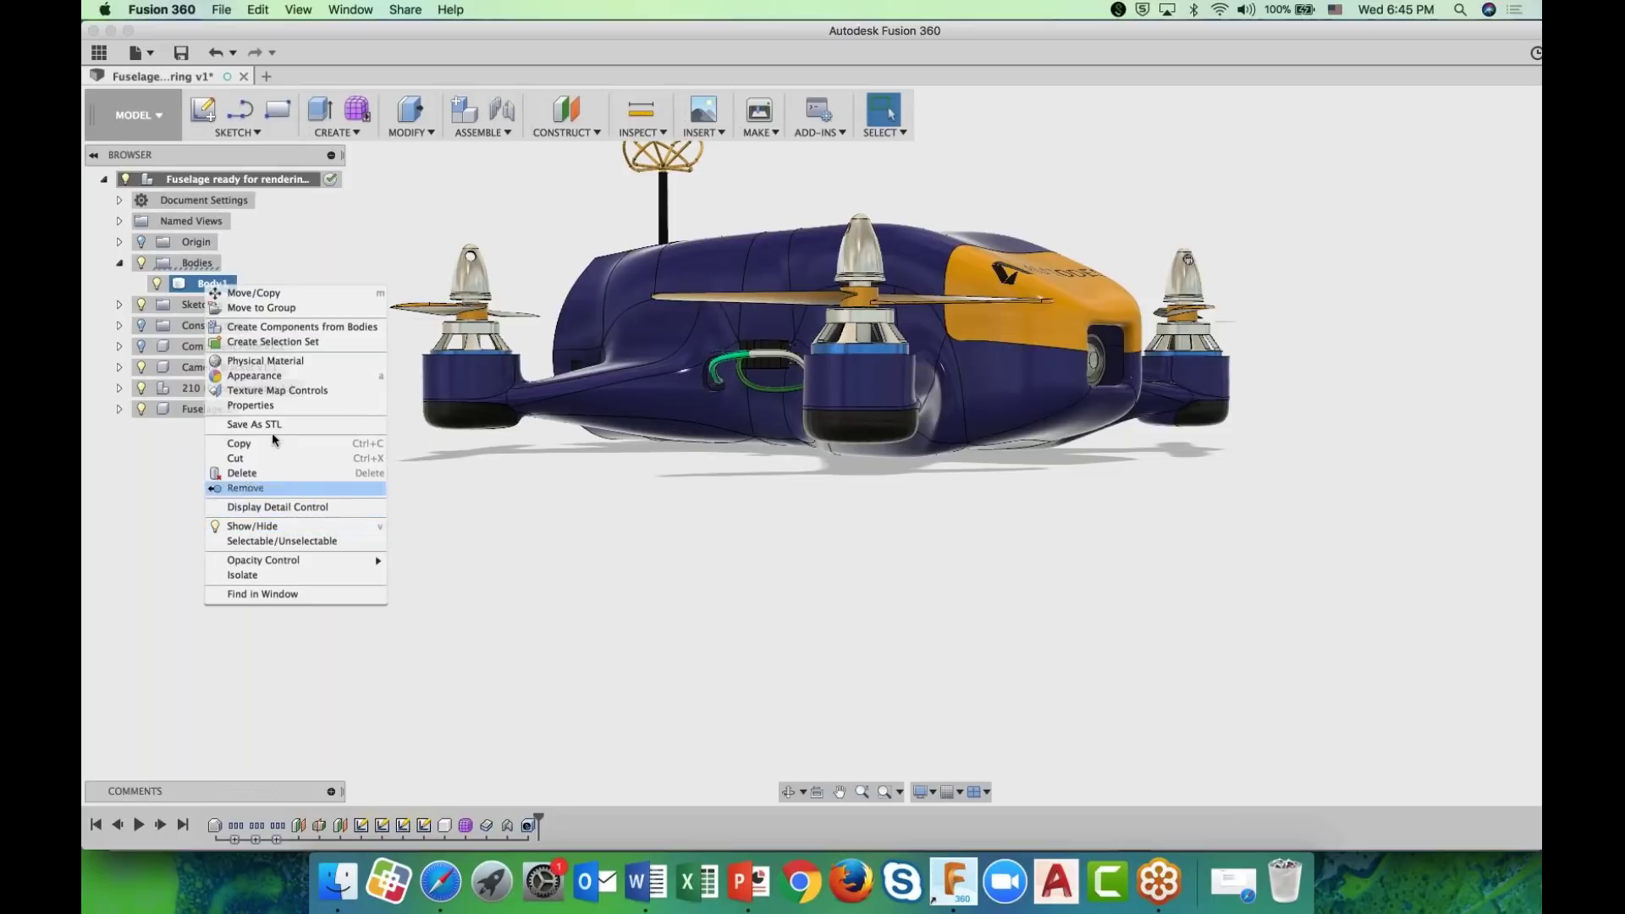
{"action": "left_click", "coordinate": [275, 406]}
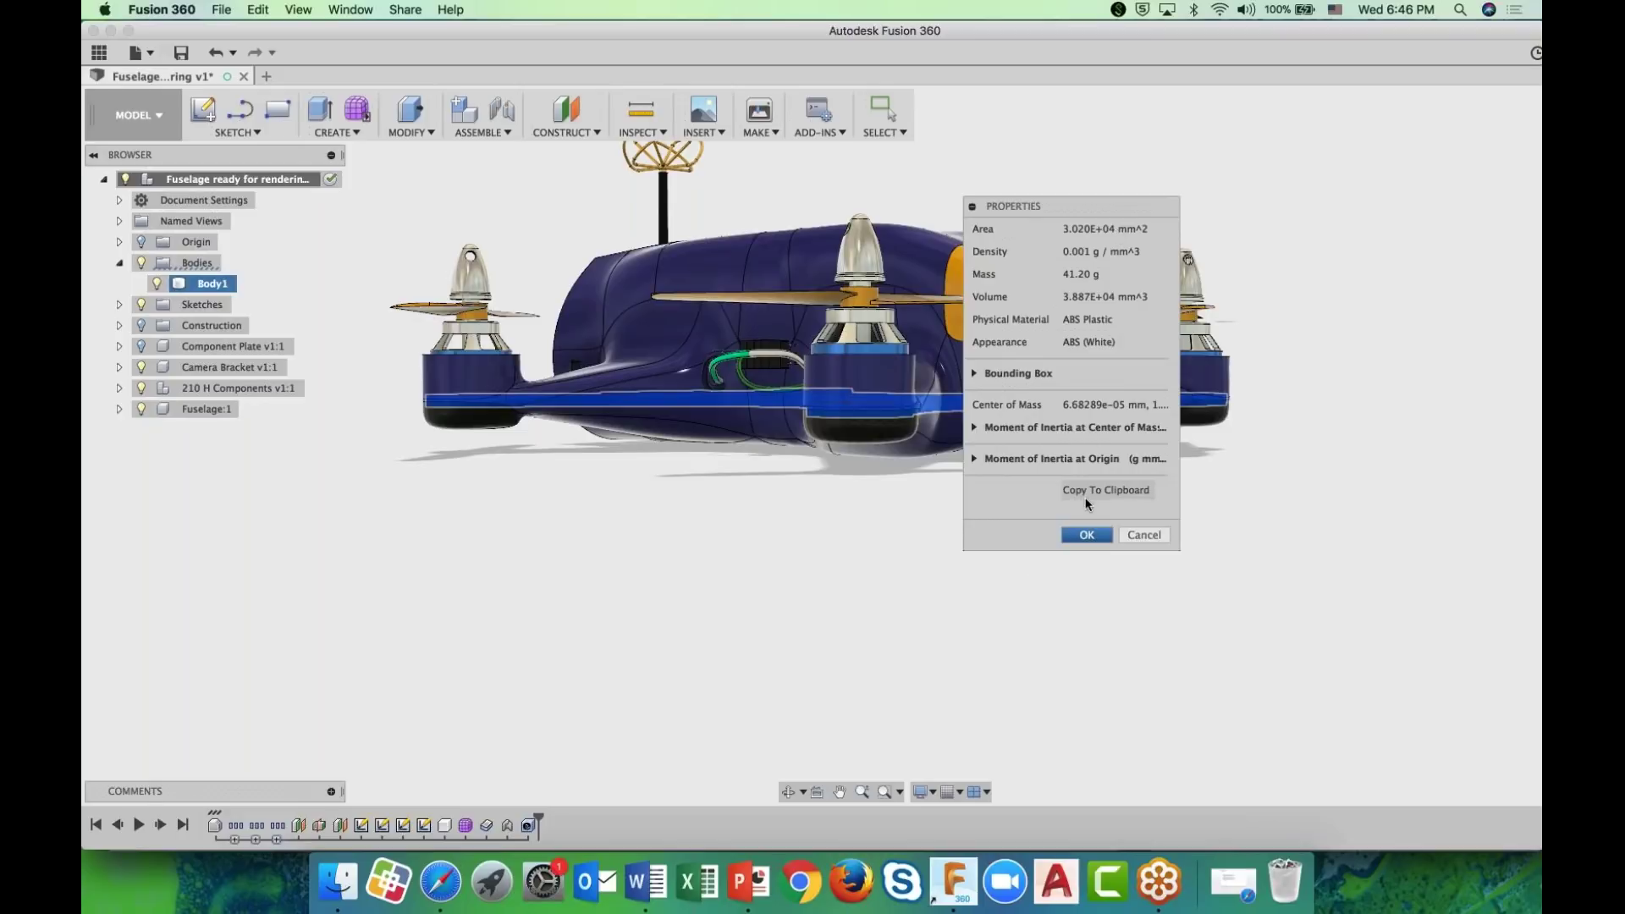
{"action": "left_click", "coordinate": [1134, 536]}
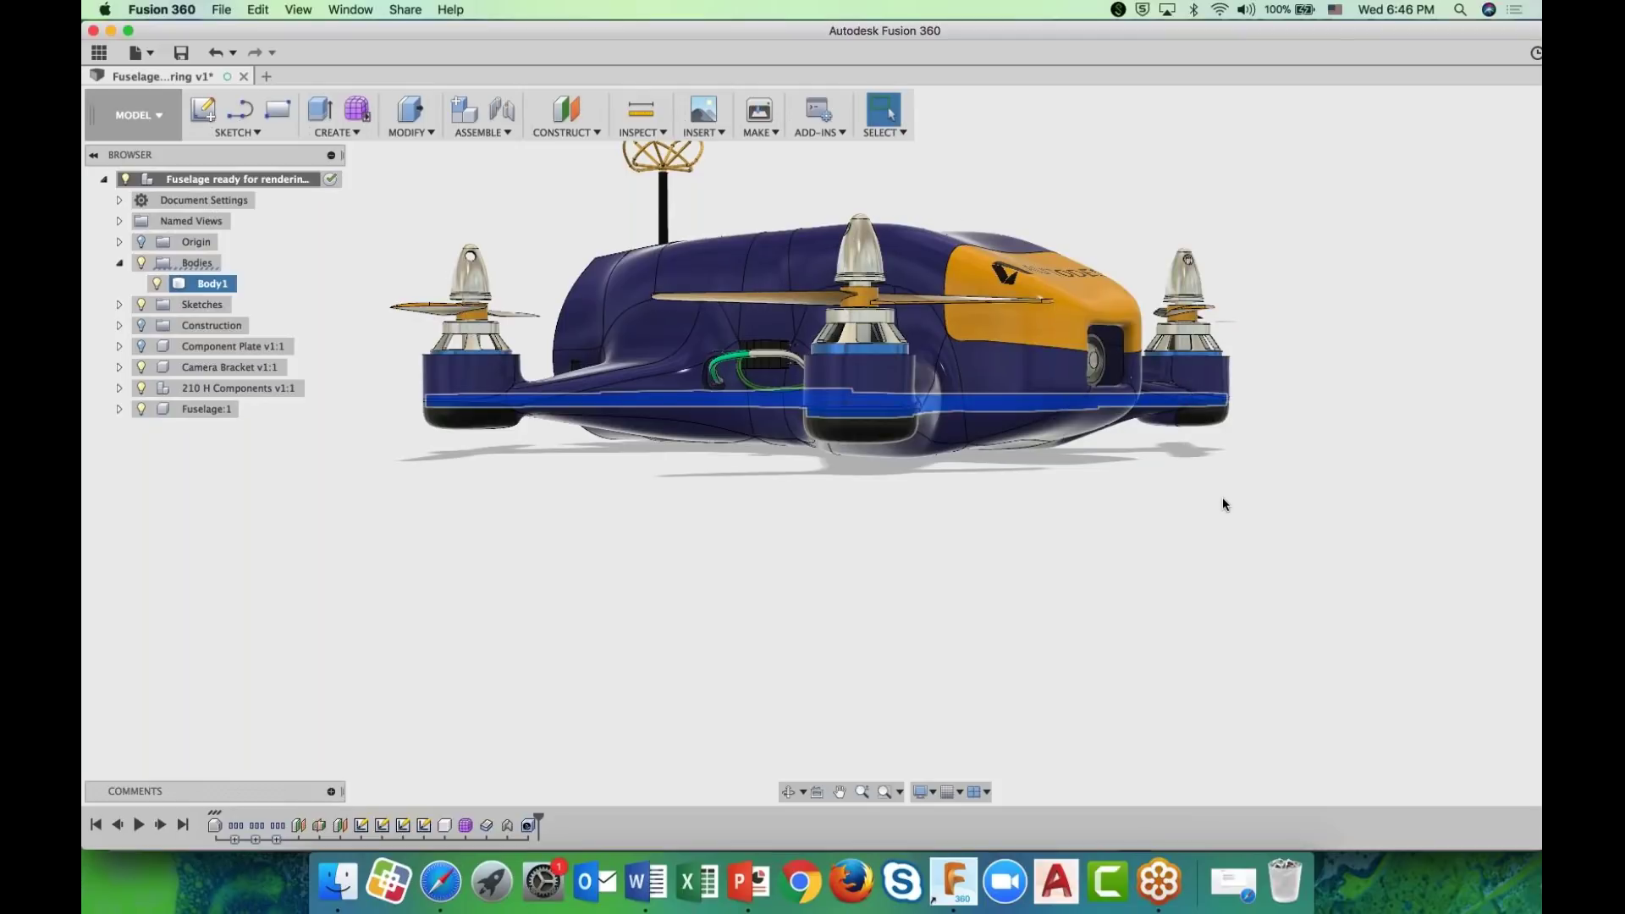
{"action": "key", "text": "F6"}
{"action": "key", "text": "Escape"}
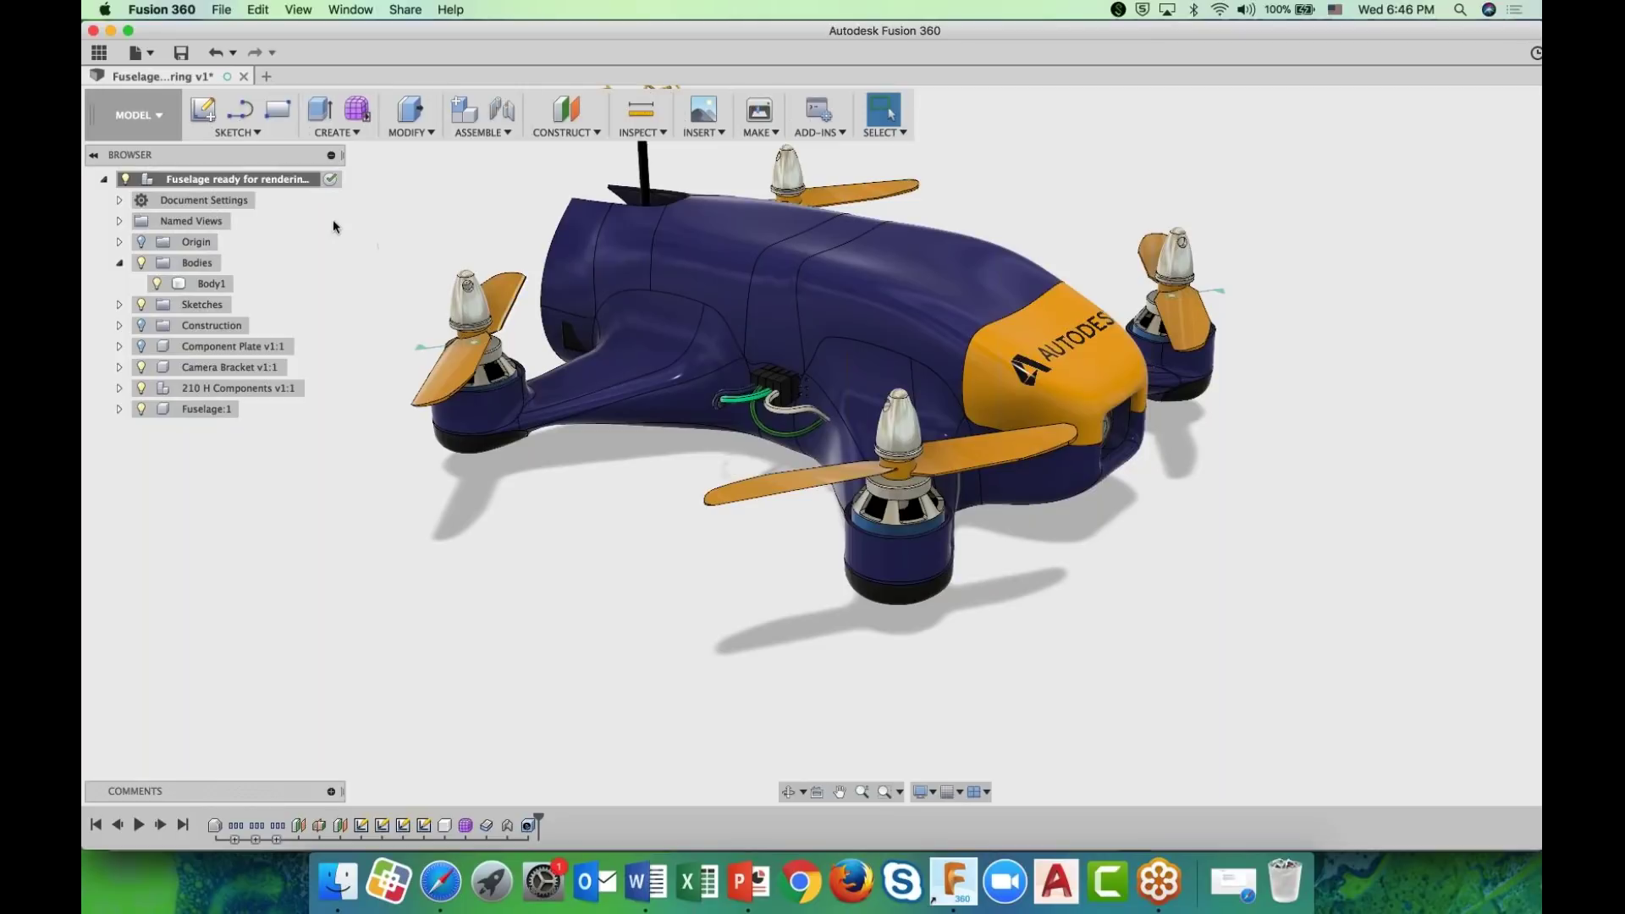
- Browse the Drone project and open the V4 motor component plate design from the master folder, closing the data panel
{"action": "left_click", "coordinate": [99, 58]}
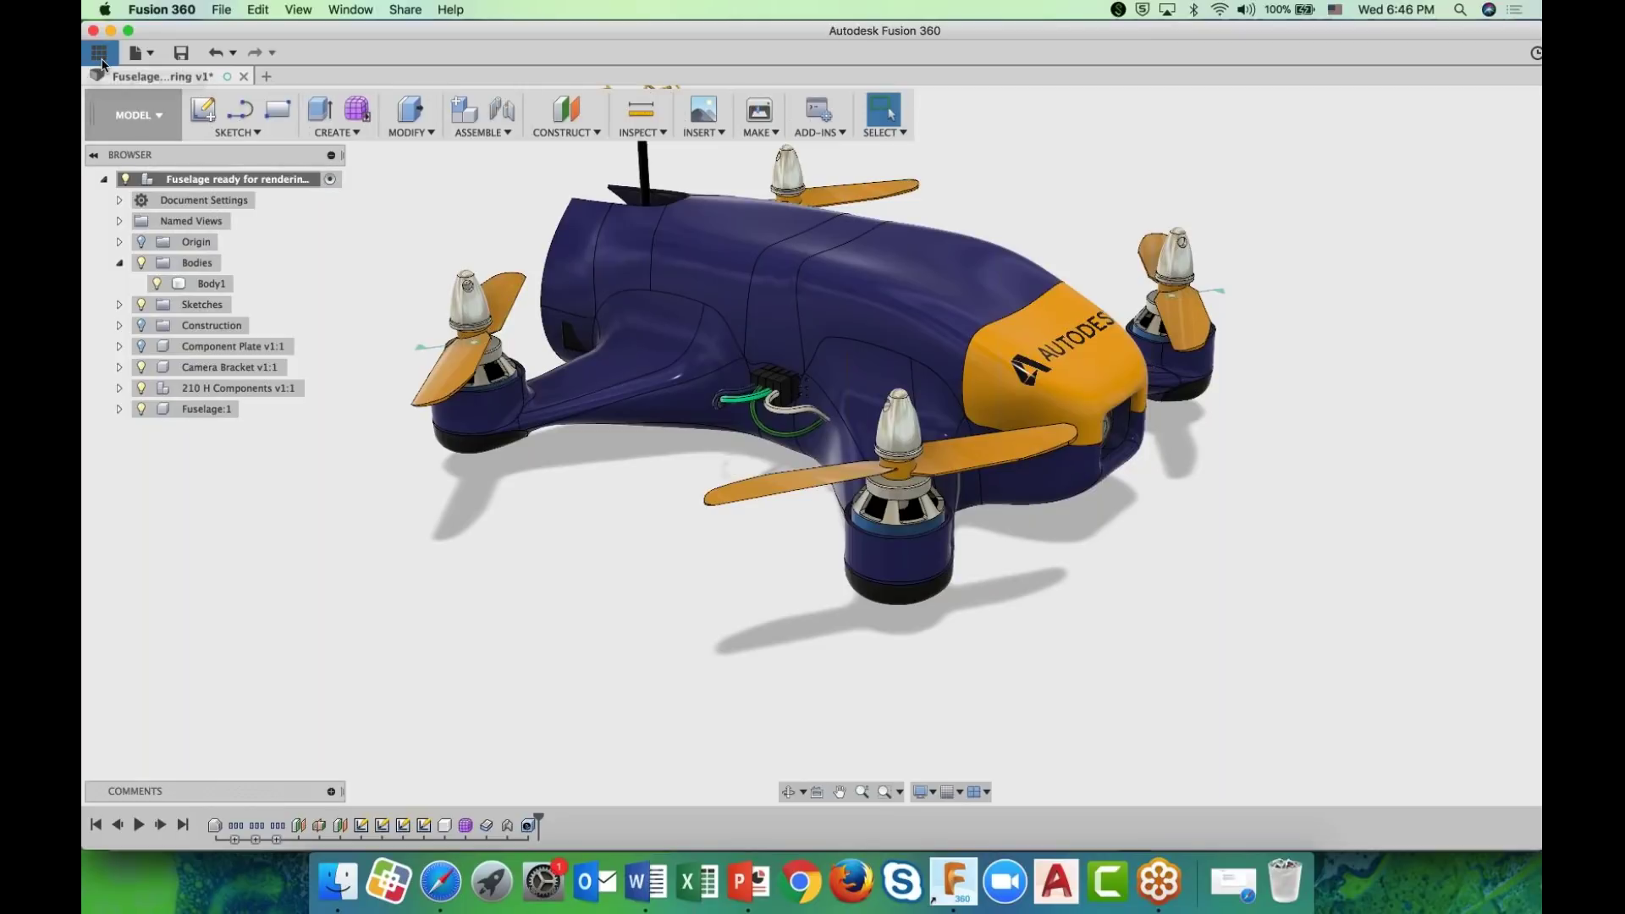
{"action": "scroll", "coordinate": [327, 471], "scroll_direction": "down", "scroll_amount": 5}
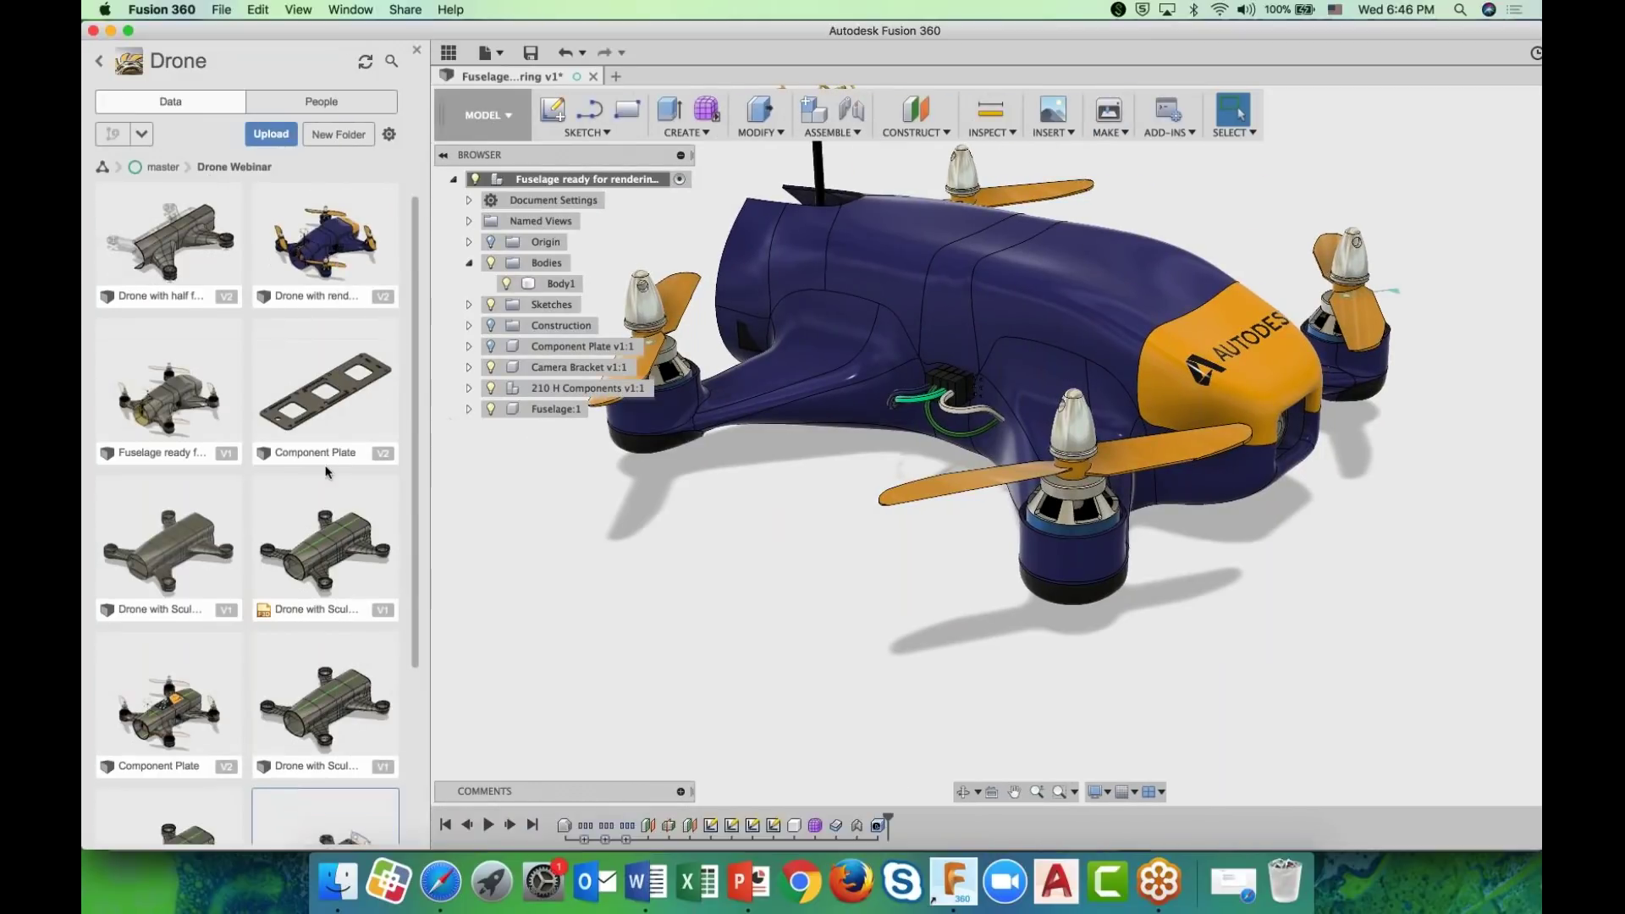
{"action": "scroll", "coordinate": [328, 457], "scroll_direction": "up", "scroll_amount": 3}
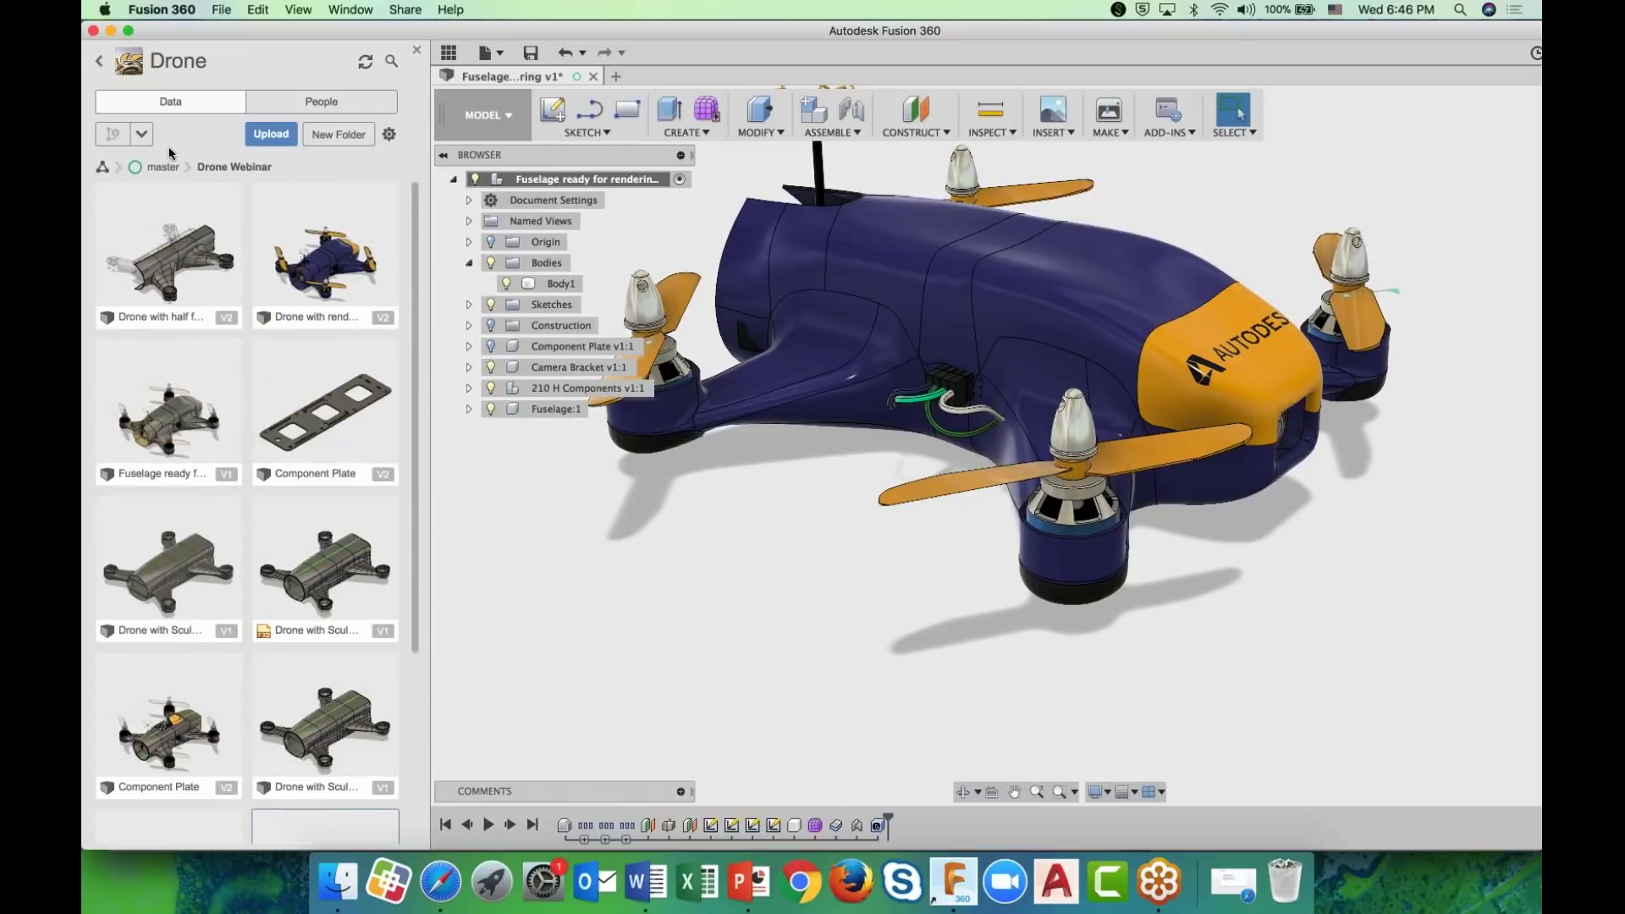
{"action": "scroll", "coordinate": [262, 366], "scroll_direction": "down", "scroll_amount": 4}
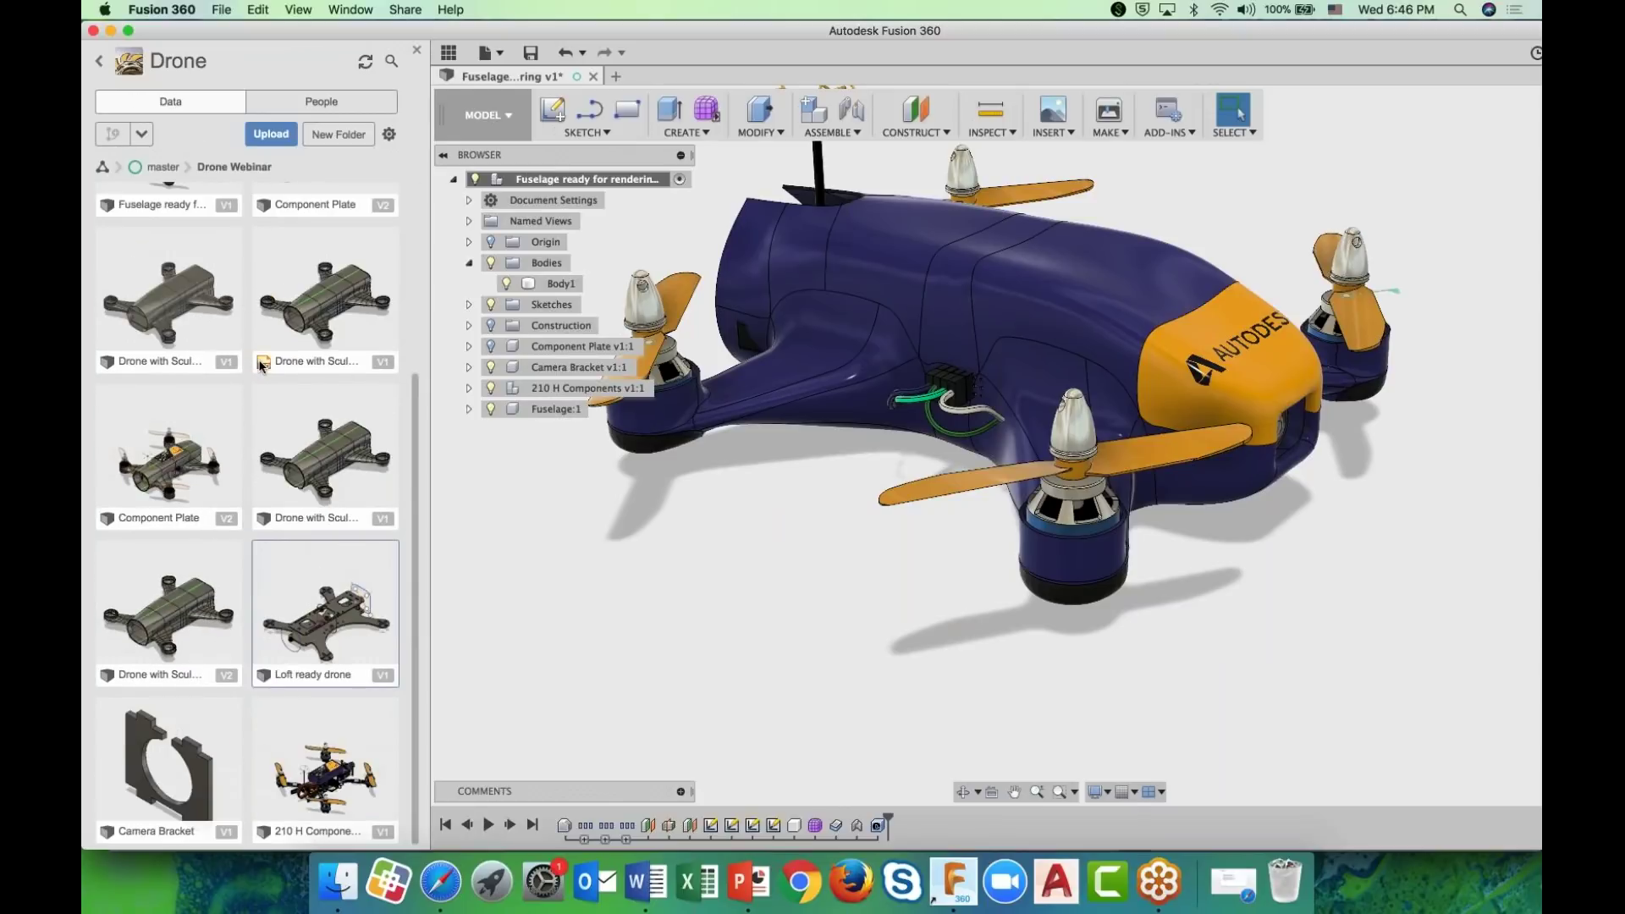
{"action": "left_click", "coordinate": [99, 61]}
{"action": "left_click", "coordinate": [167, 167]}
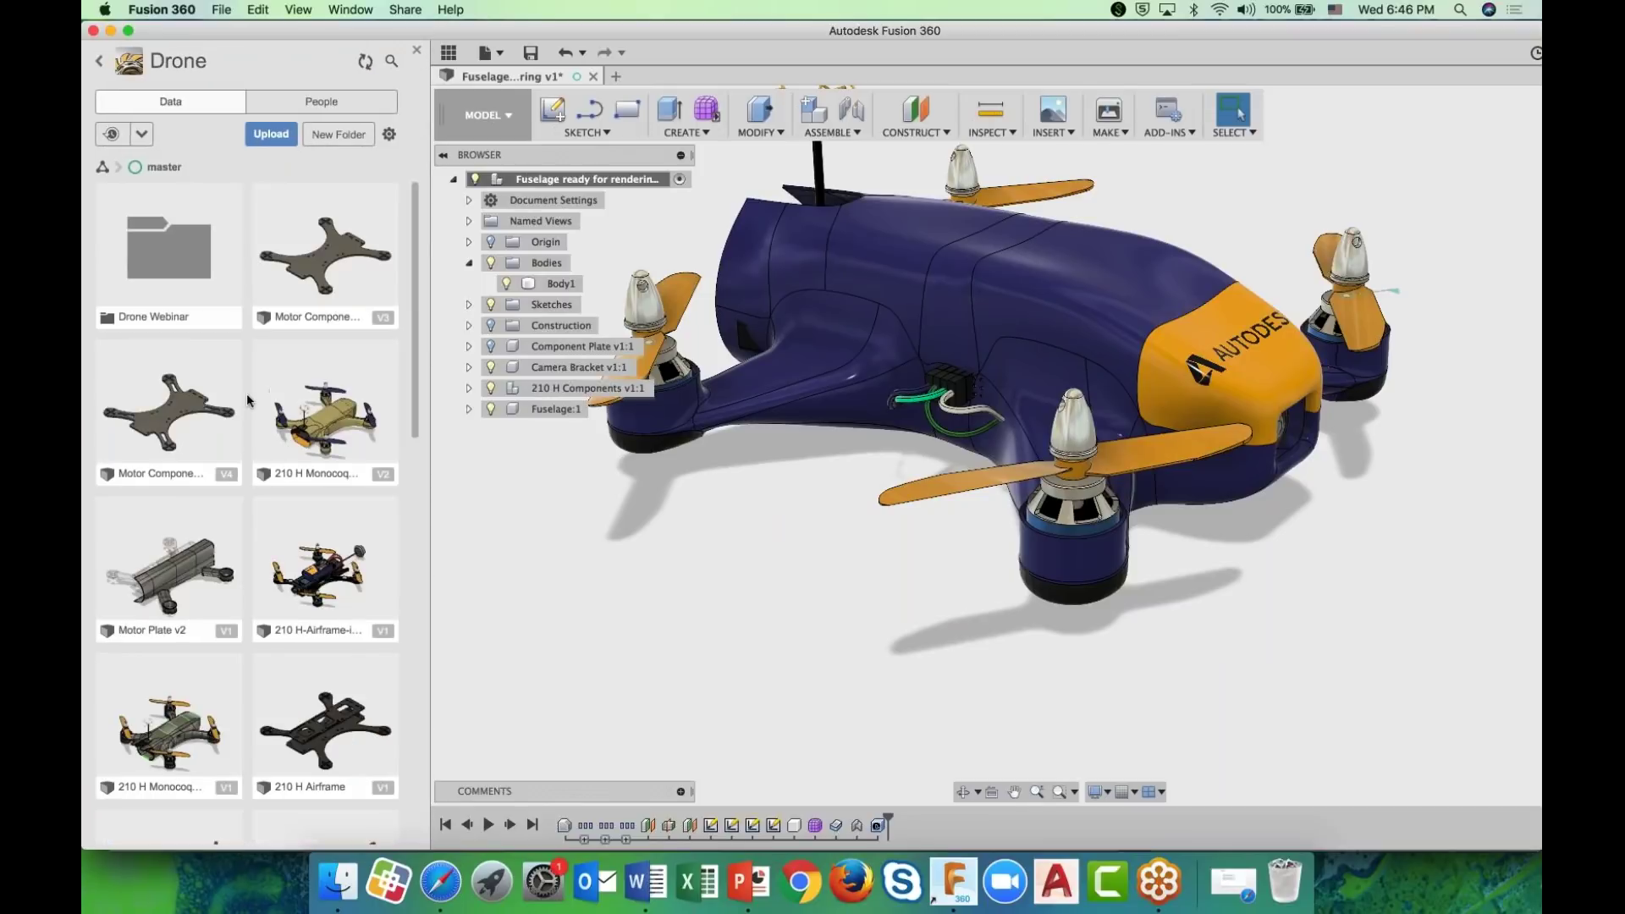
{"action": "left_click", "coordinate": [169, 411]}
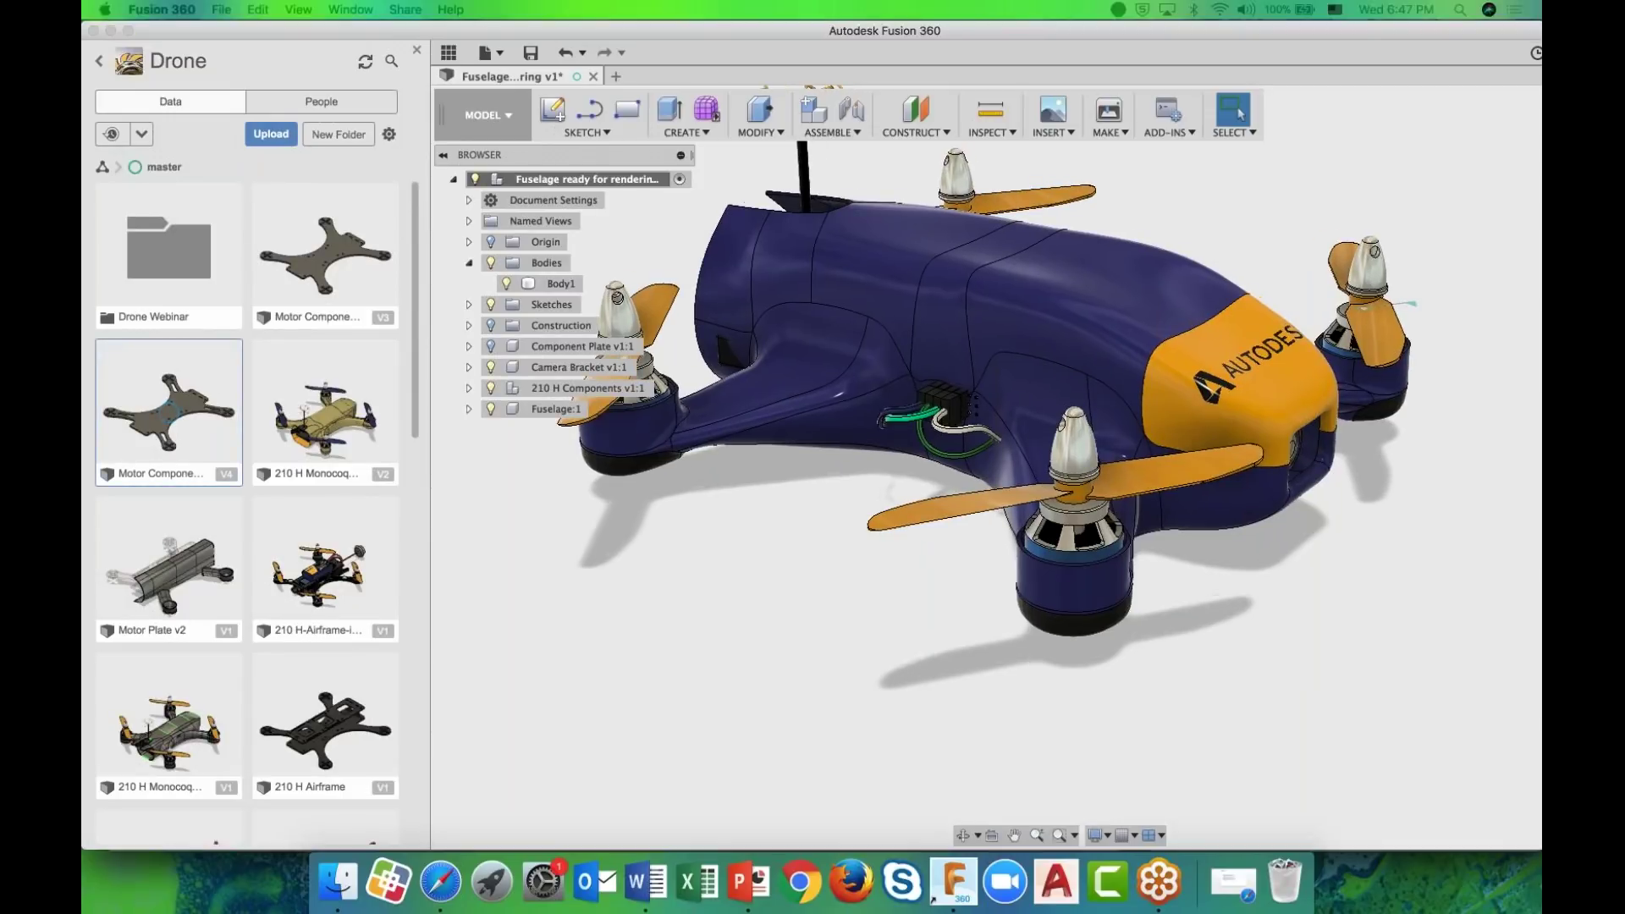
{"action": "left_click", "coordinate": [415, 50]}
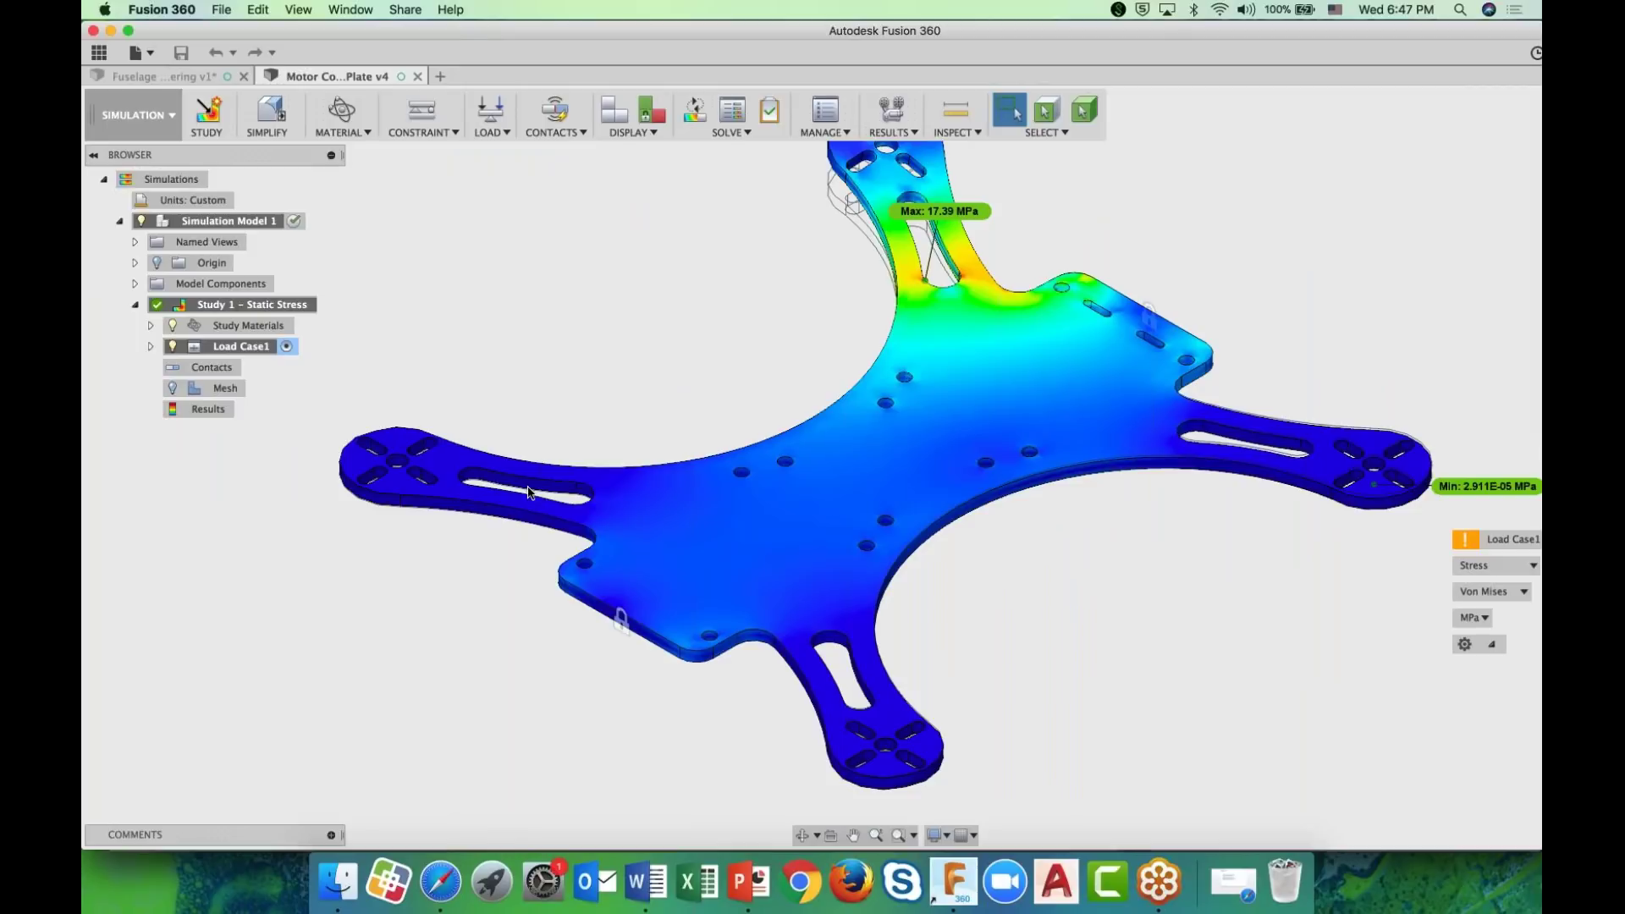
- Examine the Von Mises stress results of Study 1 across the motor plate and around its loaded arm
{"action": "scroll", "coordinate": [736, 675], "scroll_direction": "up", "scroll_amount": 2}
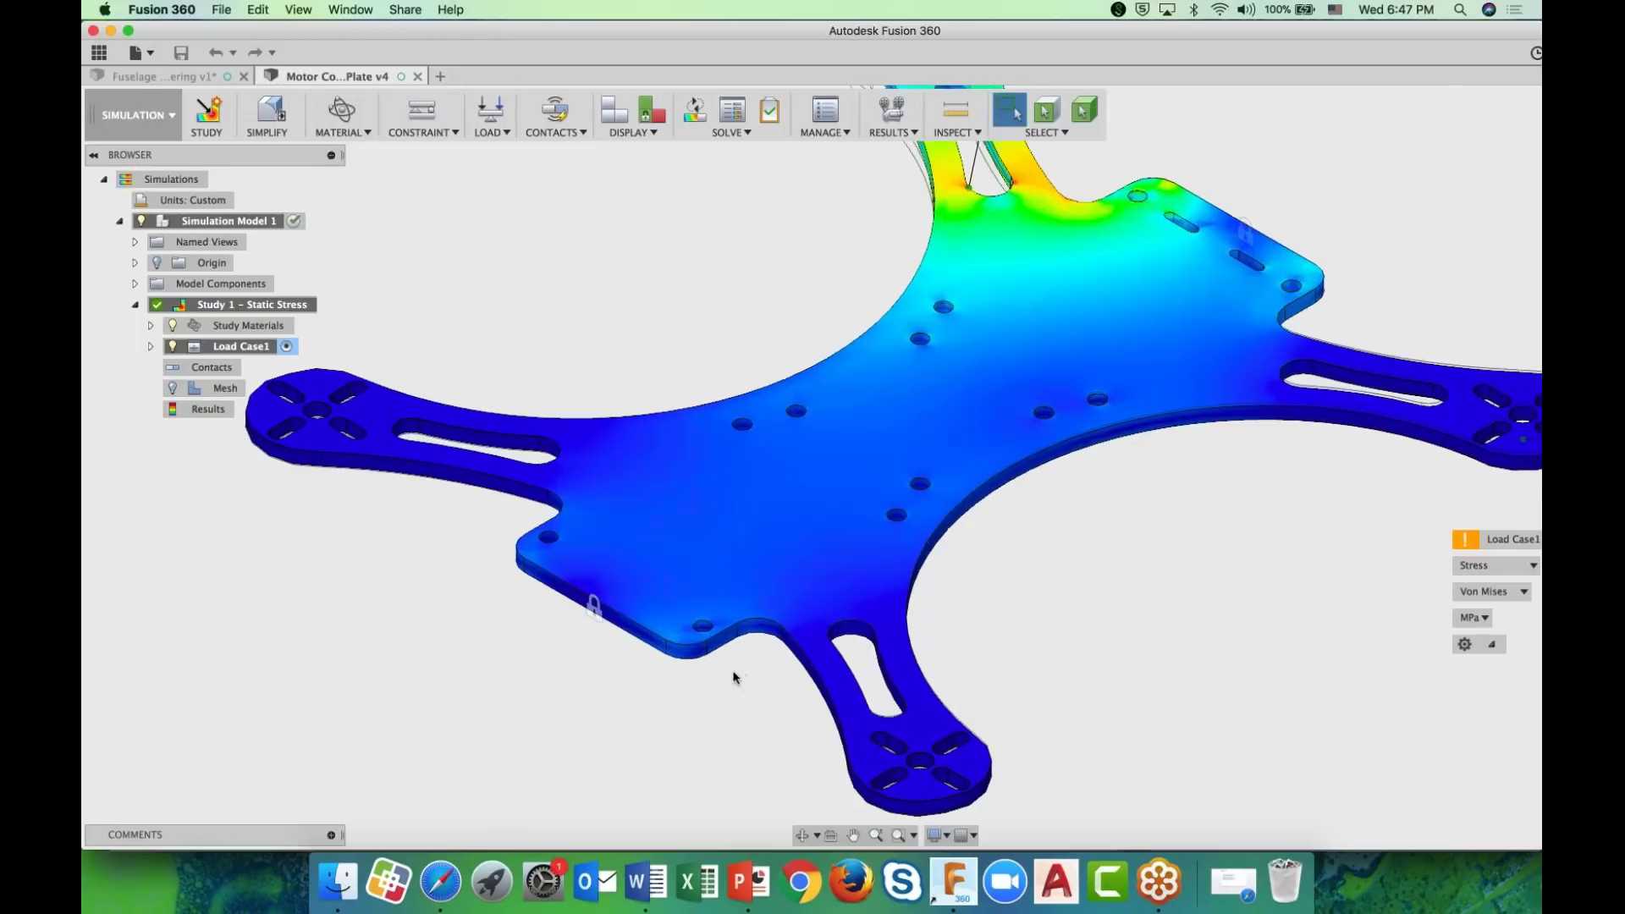
{"action": "middle_click_drag", "start_coordinate": [735, 677], "coordinate": [580, 605], "text": "shift"}
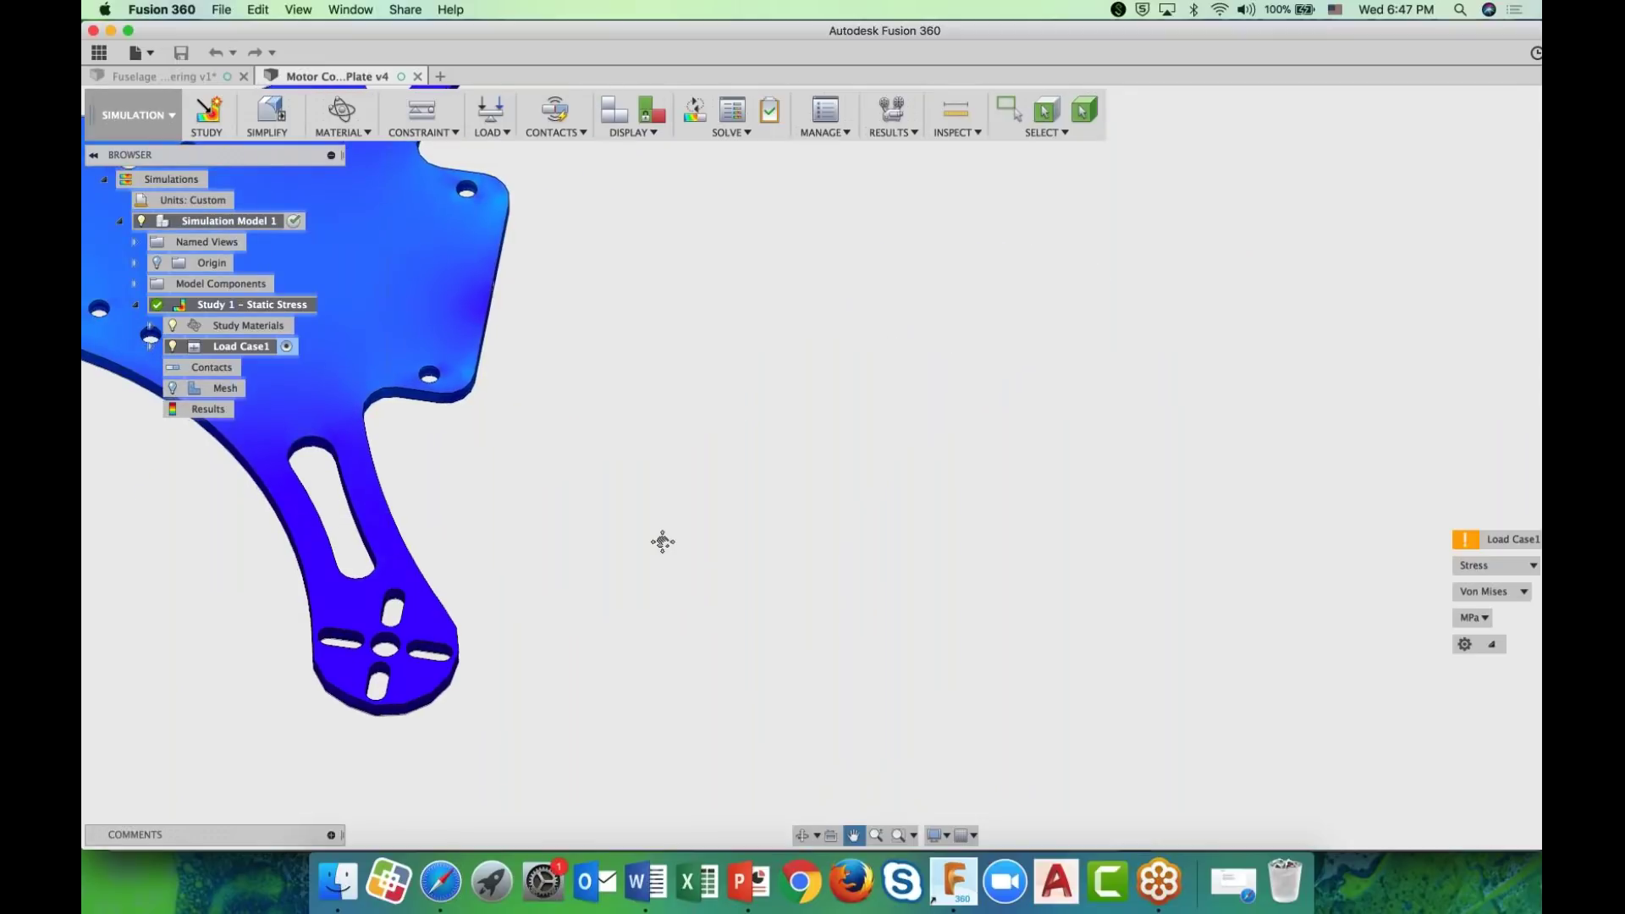
{"action": "middle_click_drag", "start_coordinate": [664, 544], "coordinate": [995, 559]}
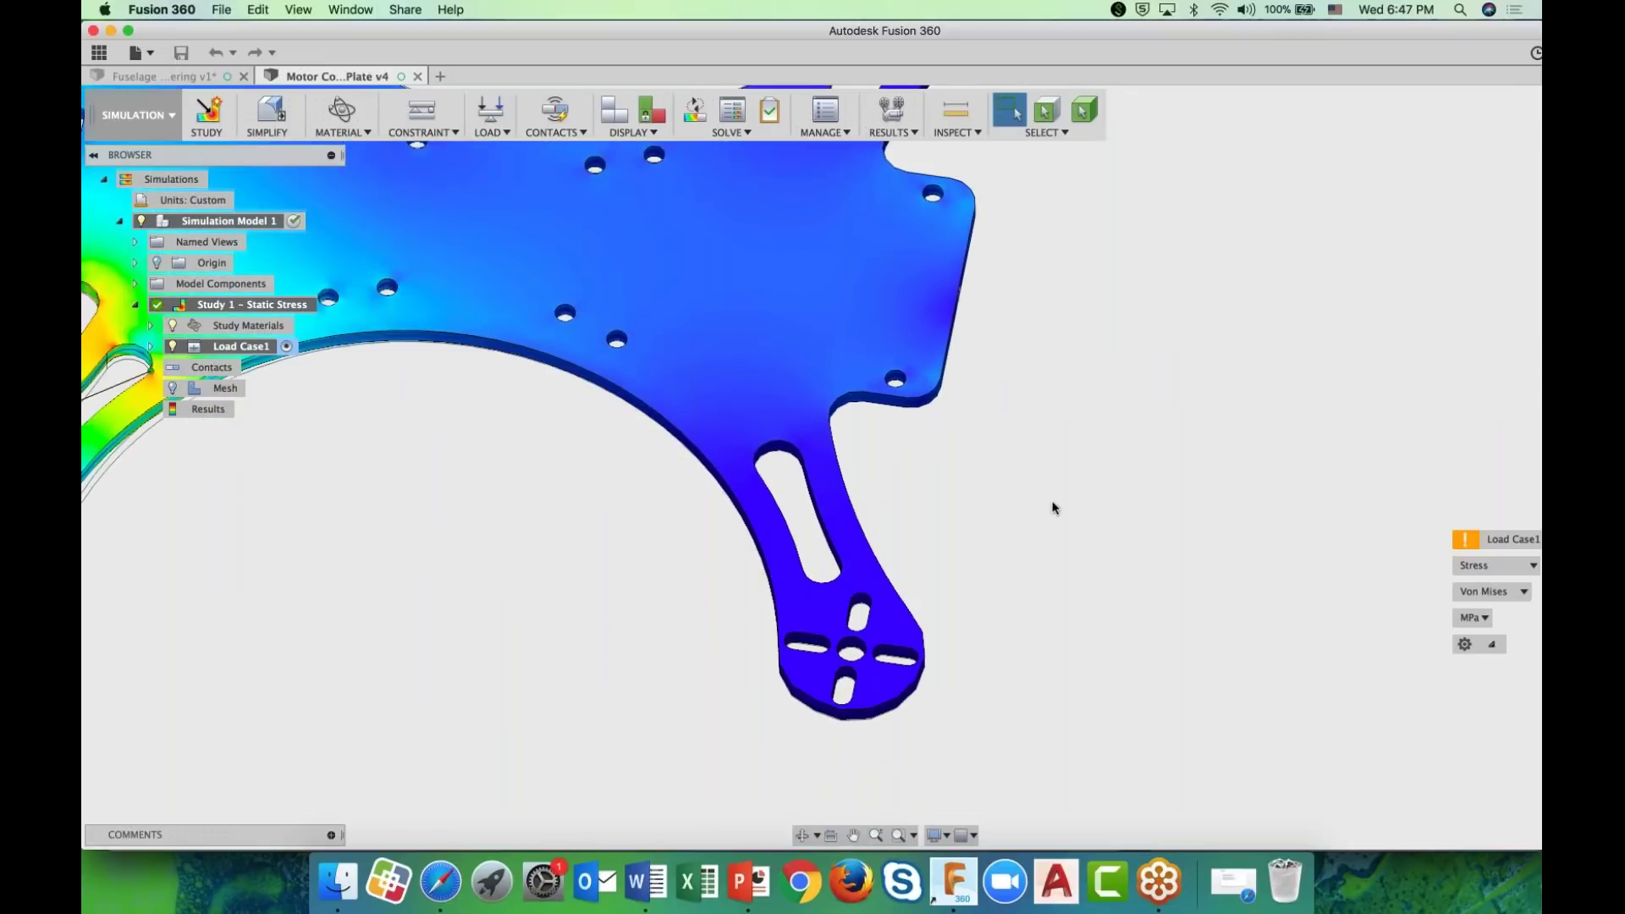
{"action": "middle_click_drag", "start_coordinate": [1038, 526], "coordinate": [966, 669], "text": "shift"}
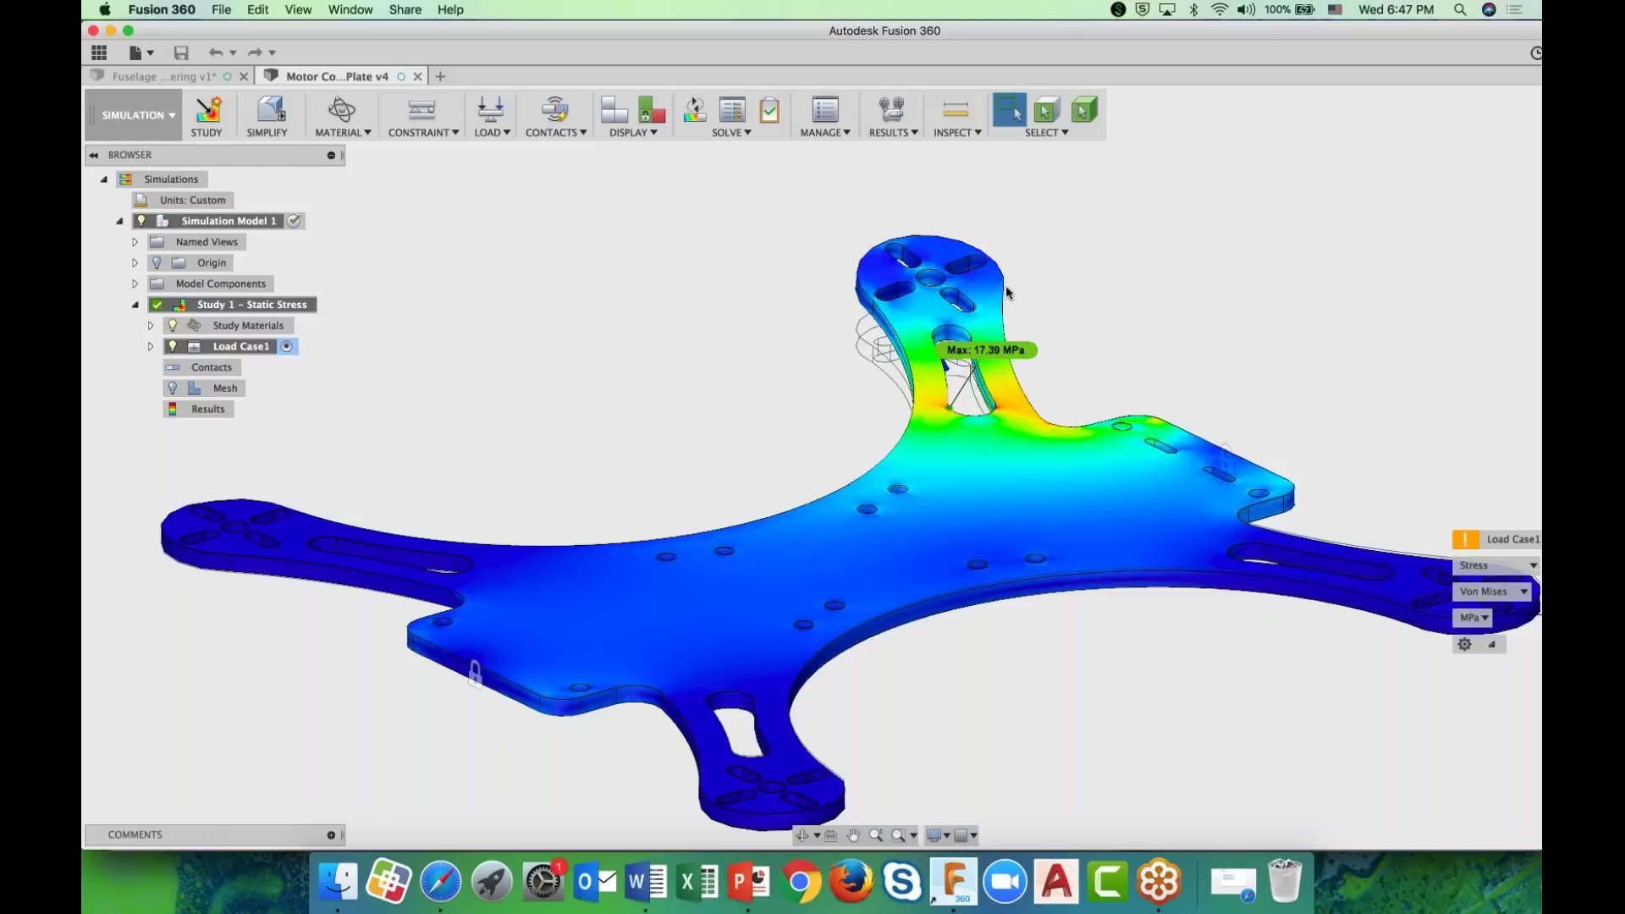
{"action": "left_click", "coordinate": [1473, 542]}
{"action": "middle_click_drag", "start_coordinate": [1257, 364], "coordinate": [1374, 546], "text": "shift"}
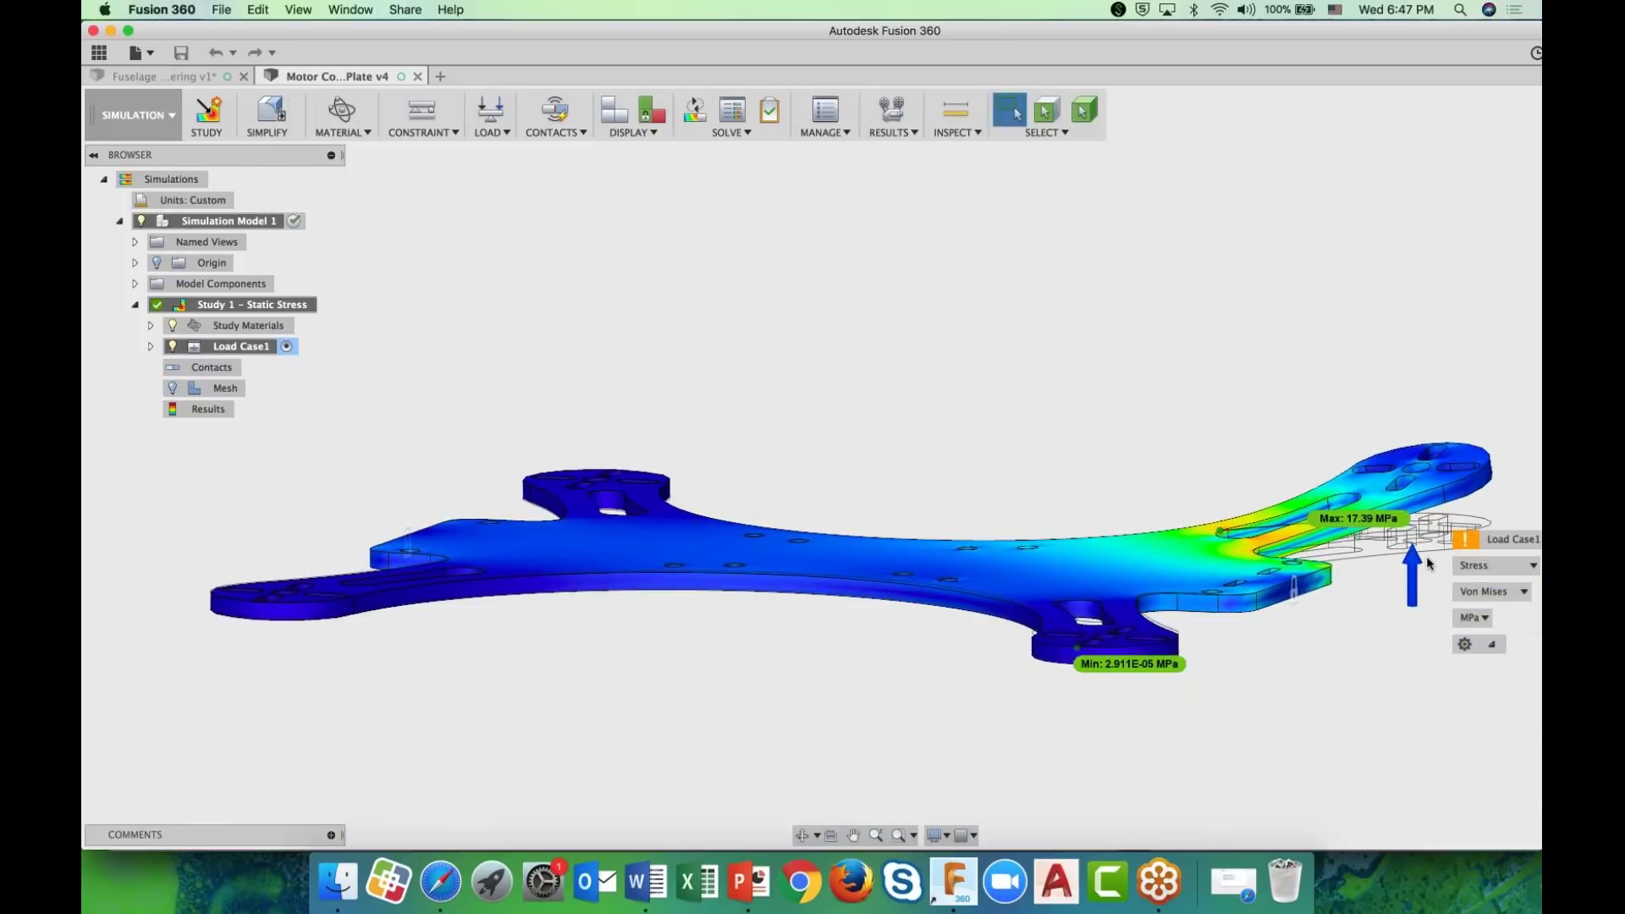
{"action": "middle_click_drag", "start_coordinate": [1275, 670], "coordinate": [944, 642]}
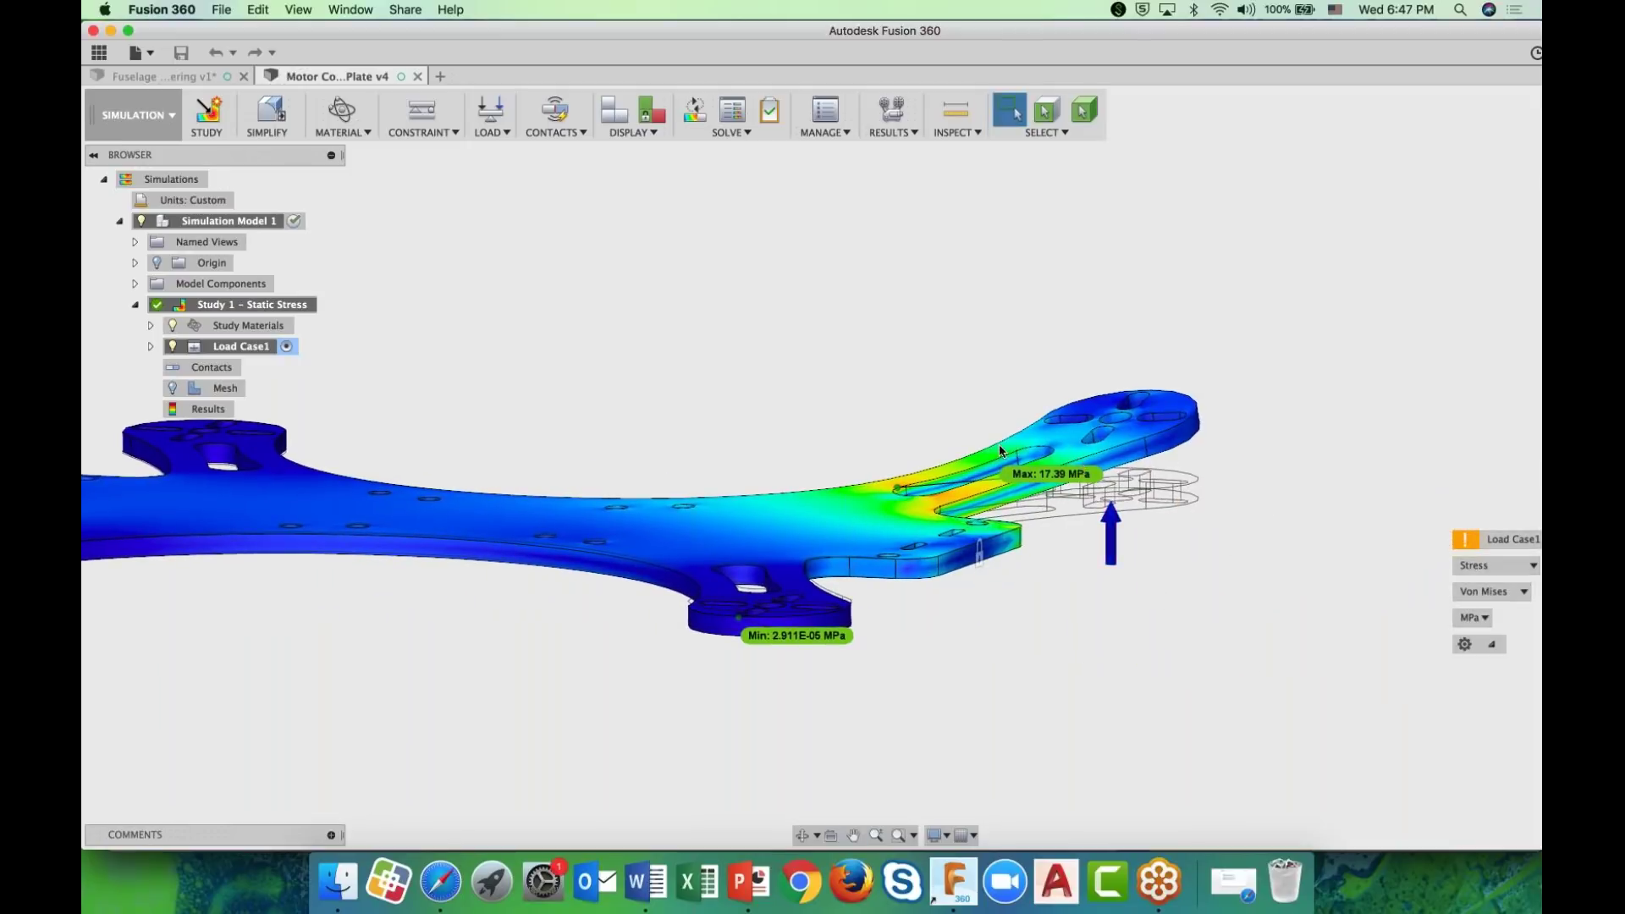
{"action": "middle_click_drag", "start_coordinate": [1077, 586], "coordinate": [1089, 468], "text": "shift"}
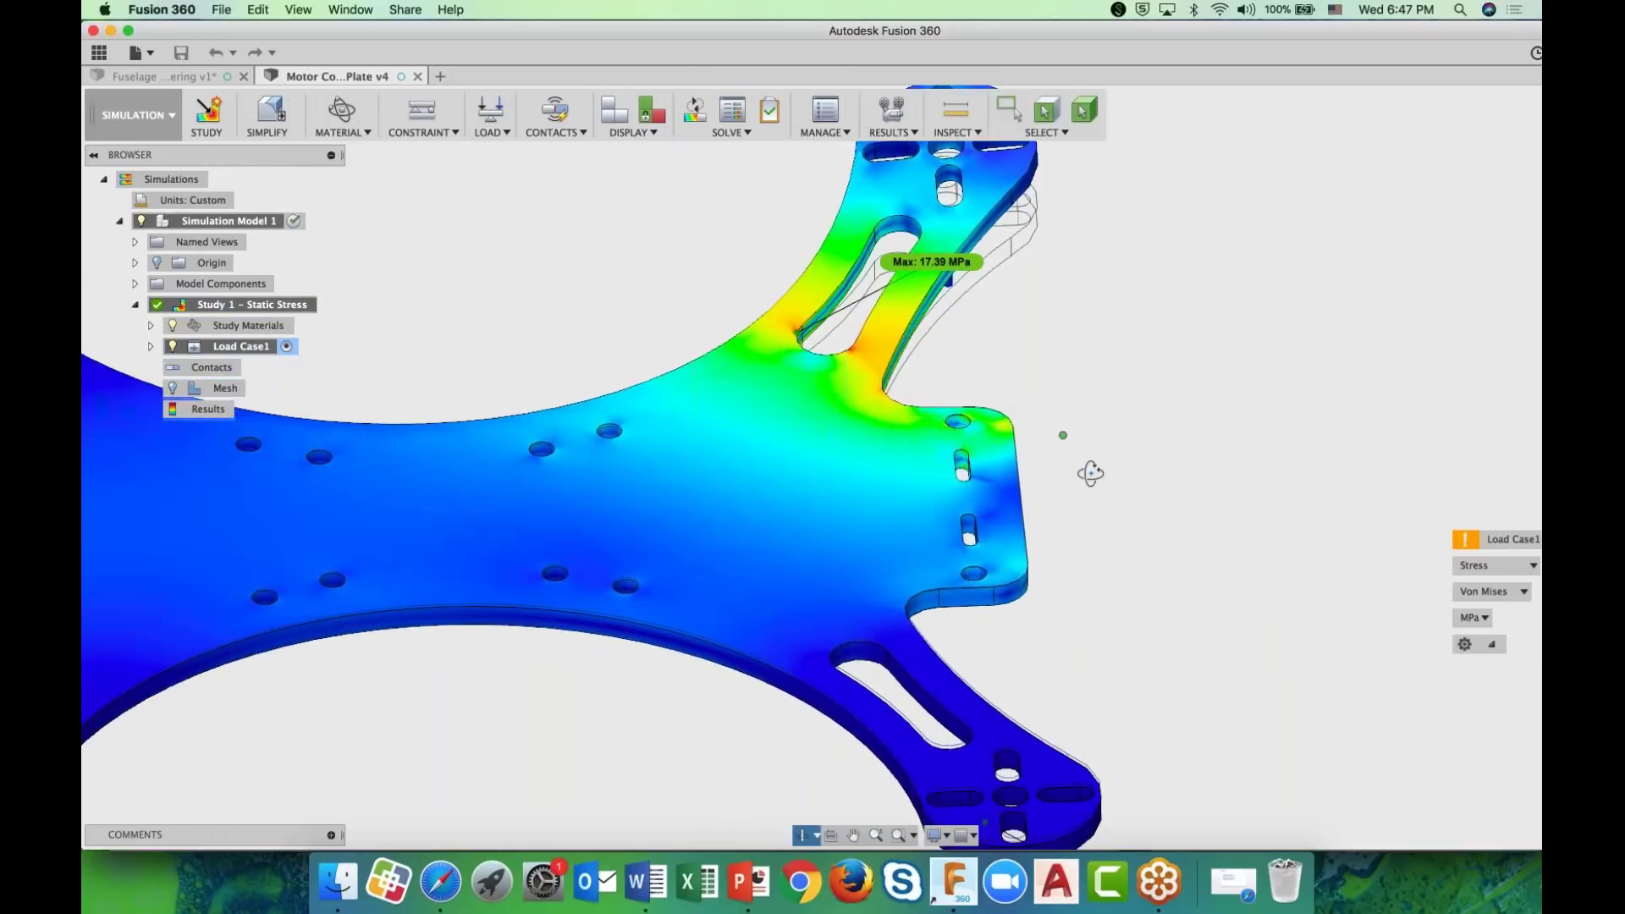
- Open the V1 Plate design from the Drone project's master folder and close the data panel
{"action": "scroll", "coordinate": [1089, 468], "scroll_direction": "up", "scroll_amount": 5}
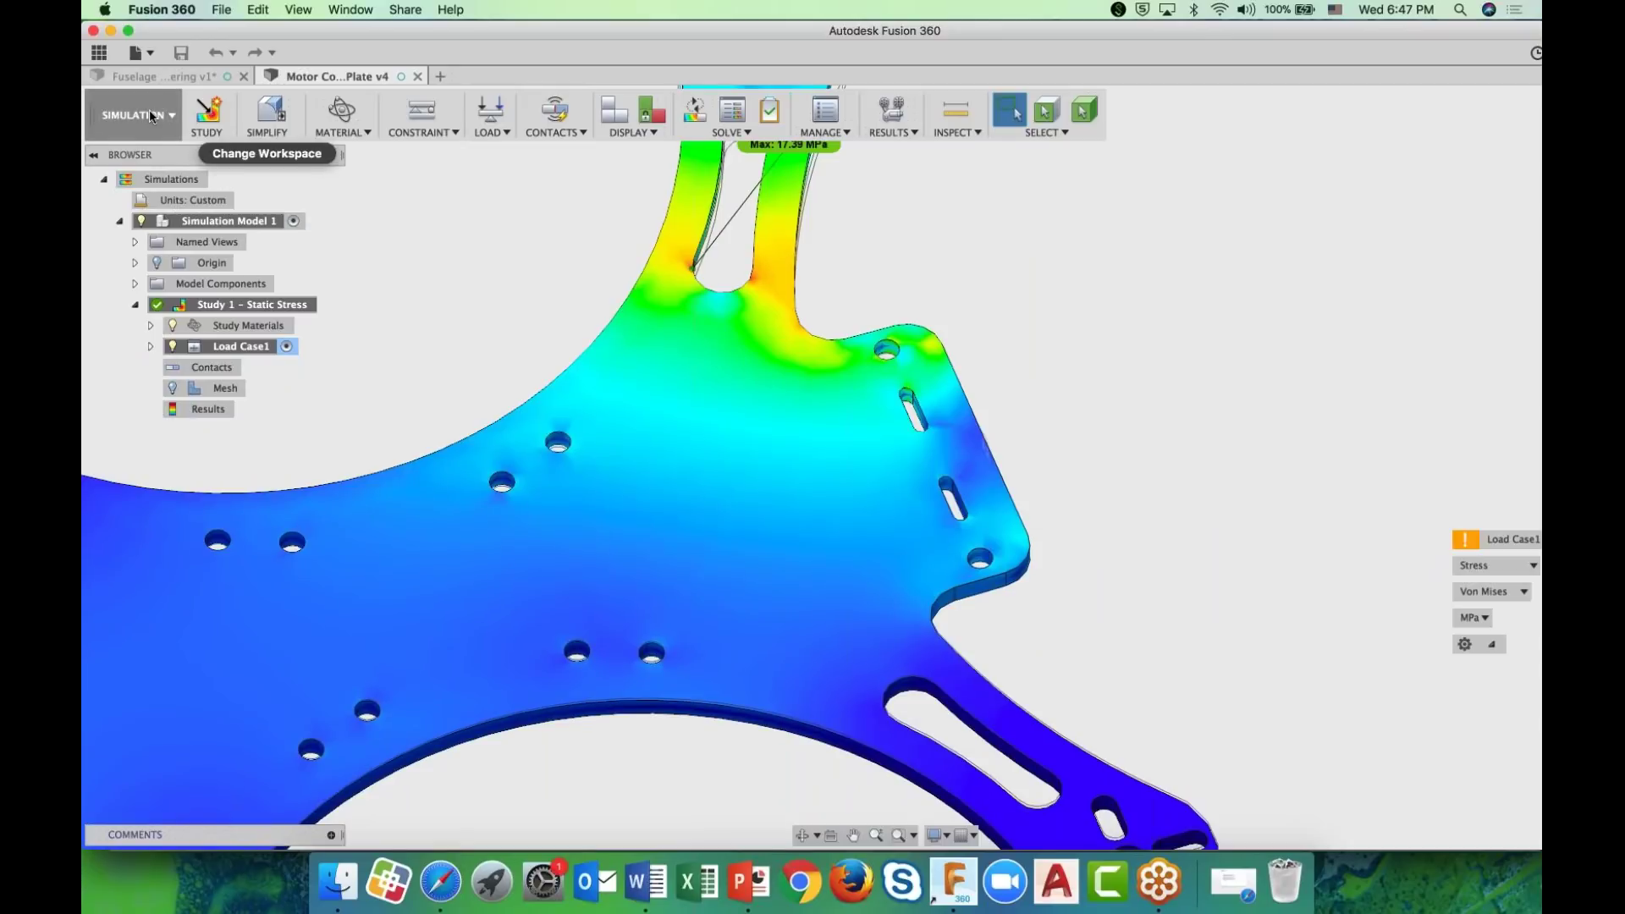
{"action": "left_click", "coordinate": [151, 116]}
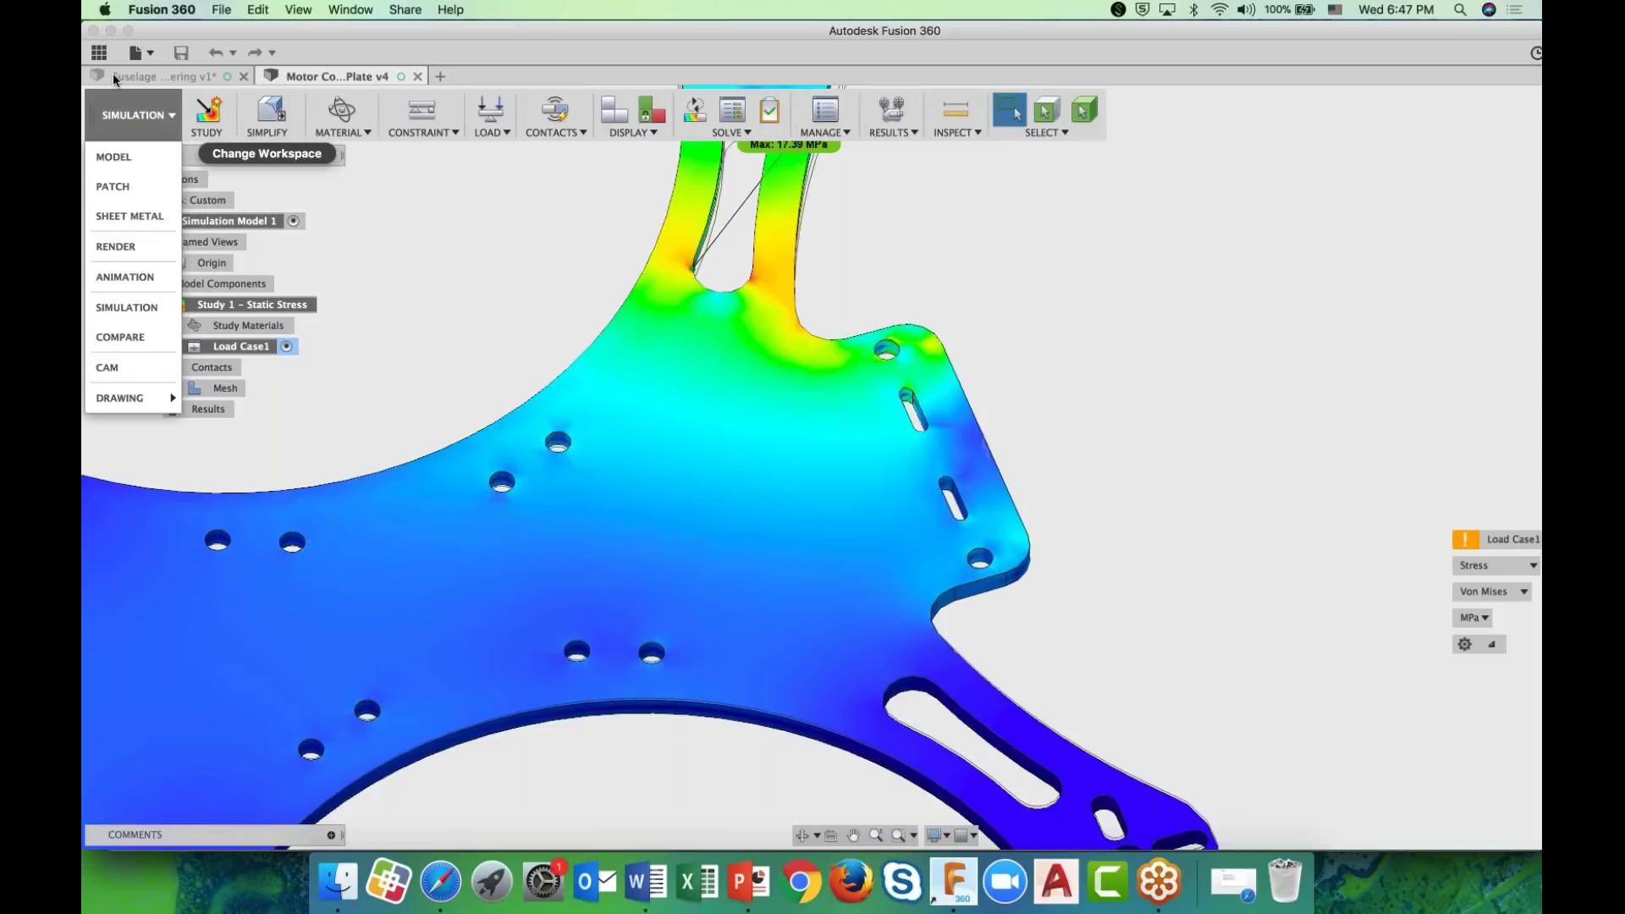
{"action": "left_click", "coordinate": [99, 53]}
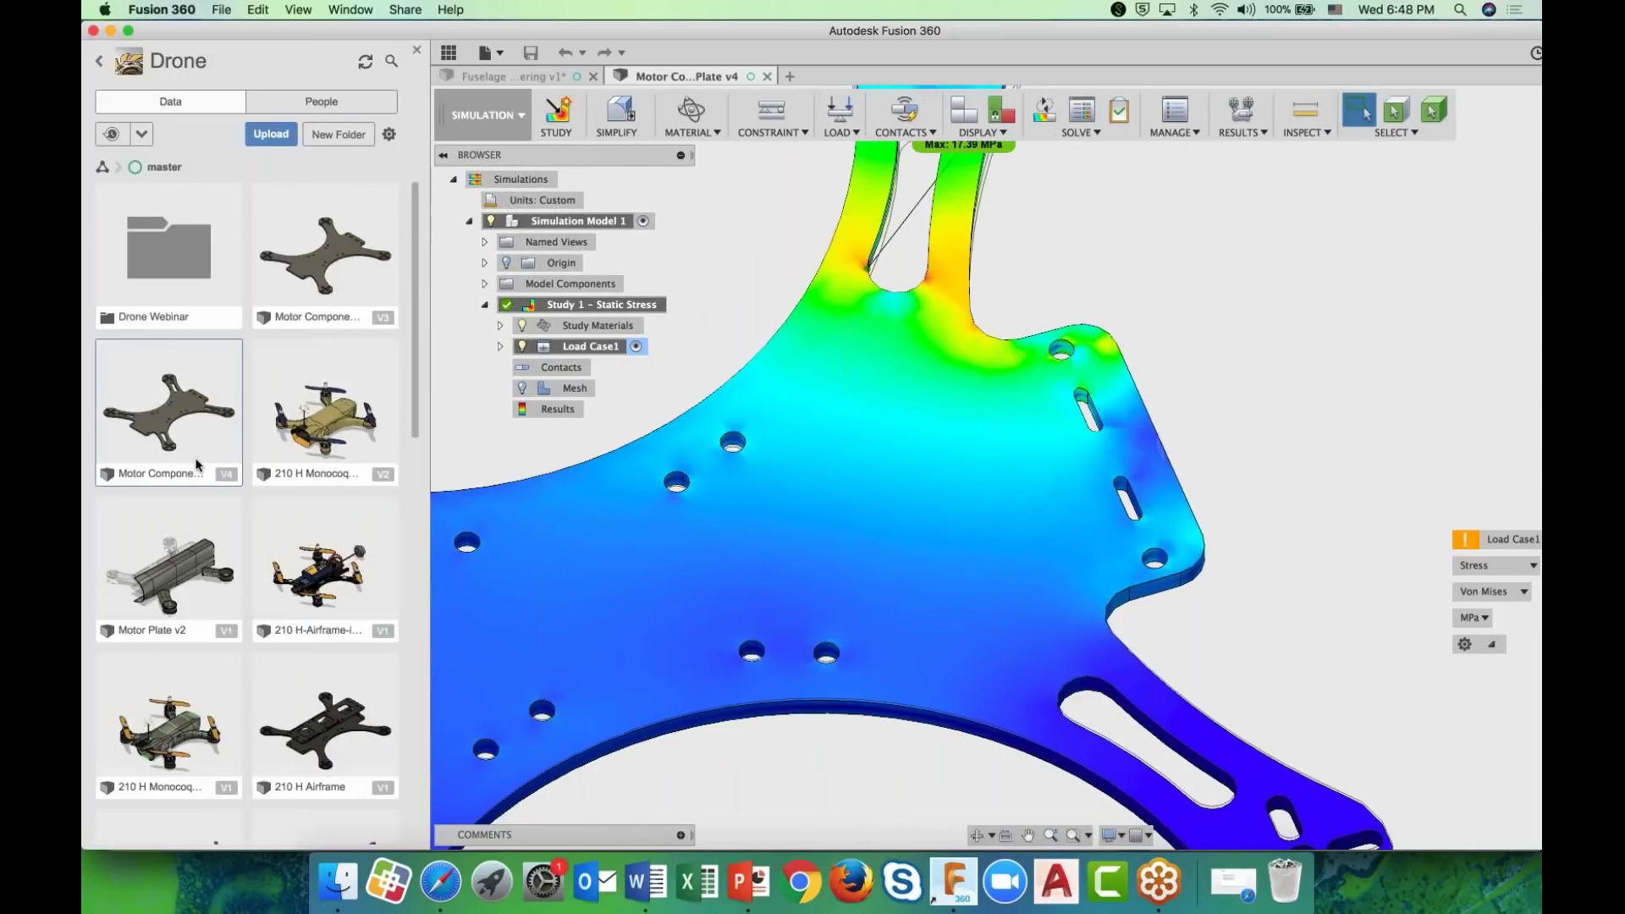
{"action": "scroll", "coordinate": [197, 464], "scroll_direction": "down", "scroll_amount": 10}
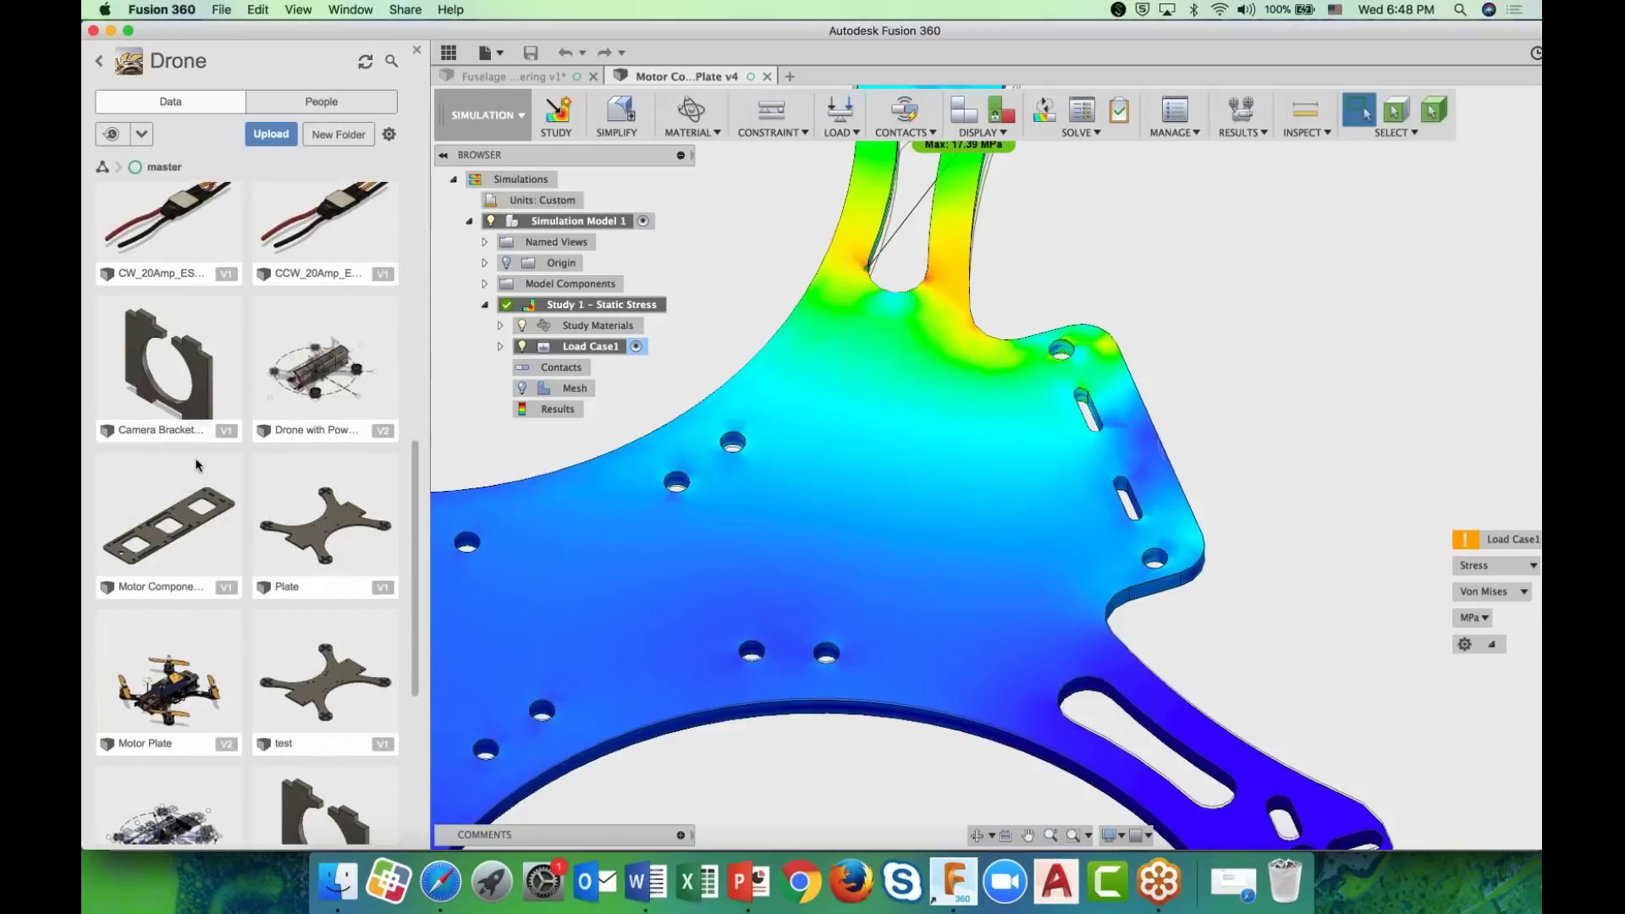
{"action": "scroll", "coordinate": [196, 464], "scroll_direction": "down", "scroll_amount": 2}
{"action": "double_click", "coordinate": [339, 509]}
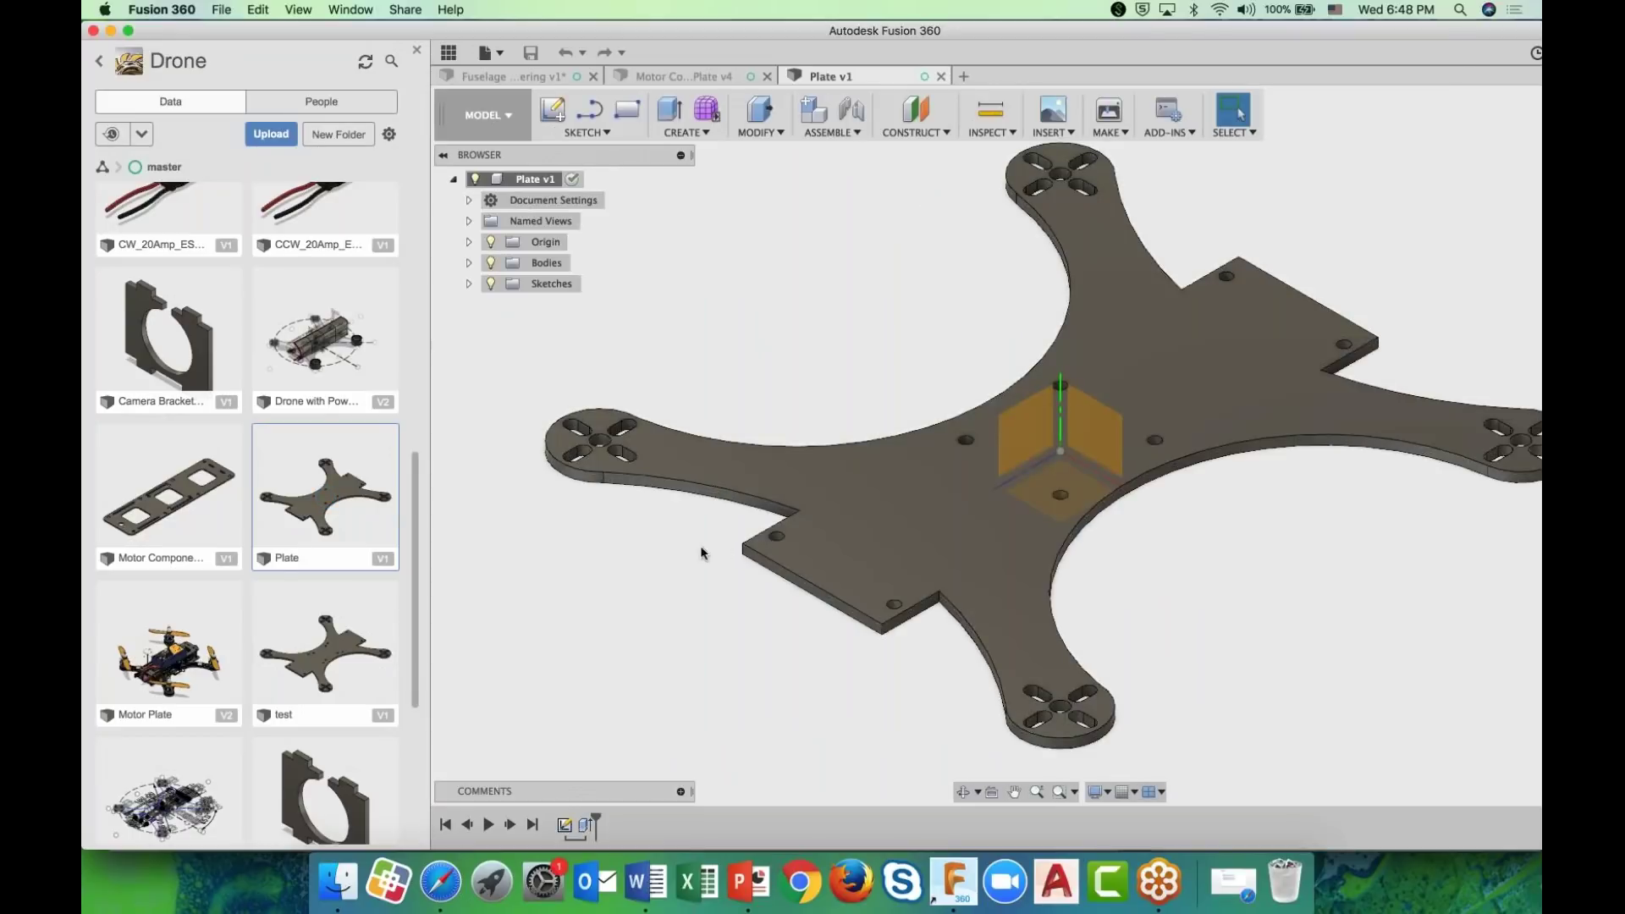
{"action": "left_click", "coordinate": [417, 50]}
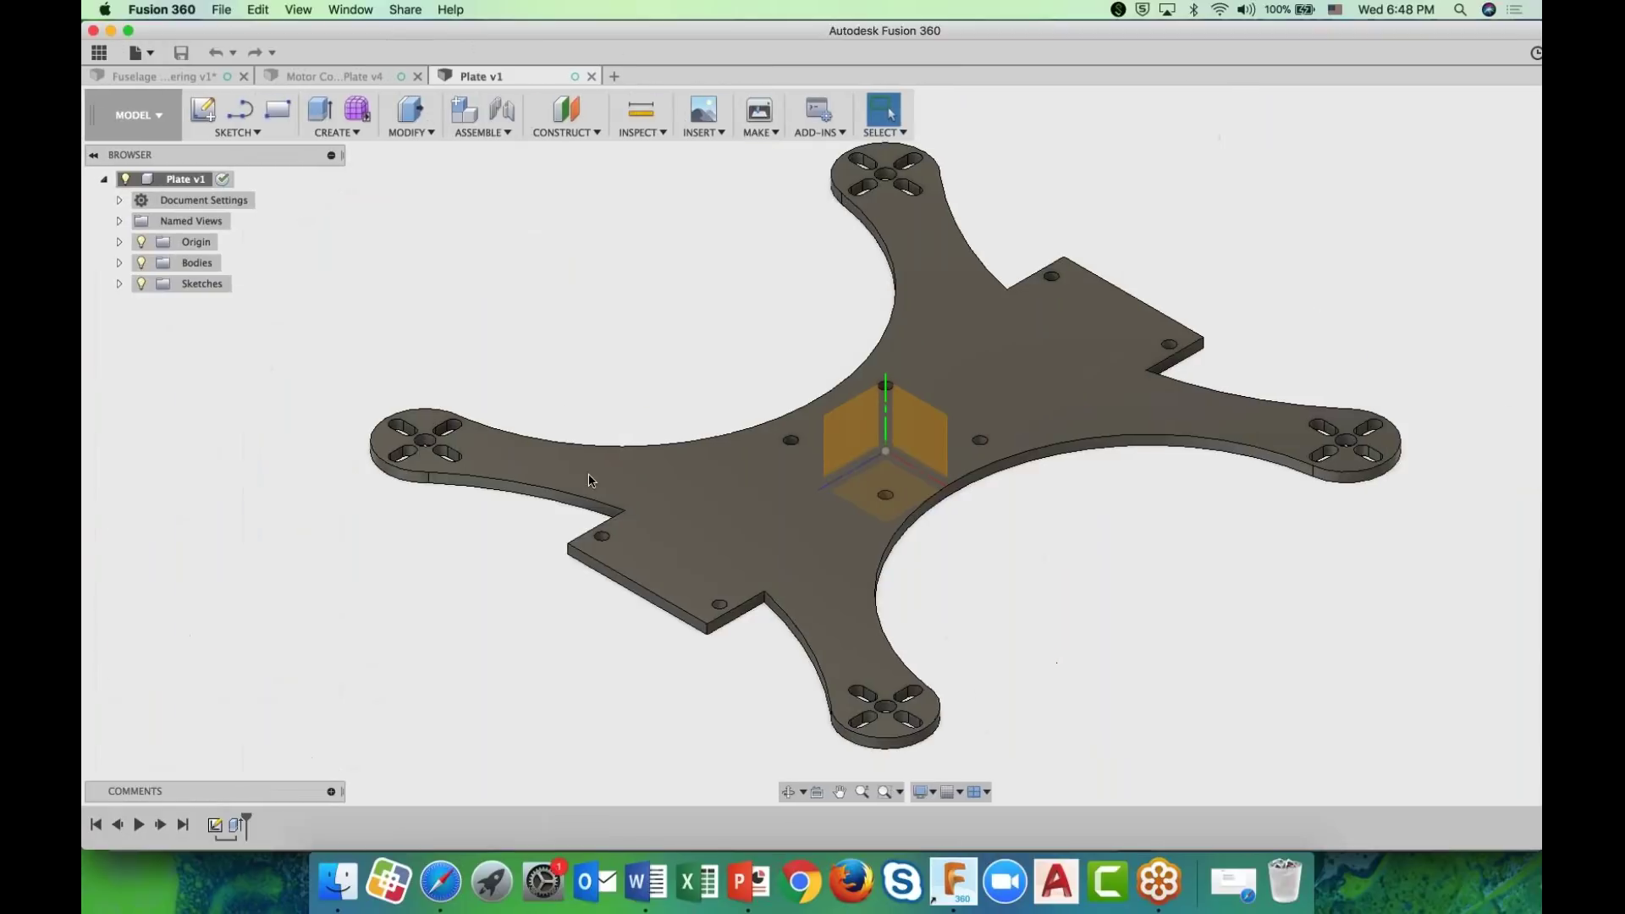
- Create two static stress studies for the plate in the Simulation workspace, keeping the study material the same as the model
{"action": "left_click", "coordinate": [158, 117]}
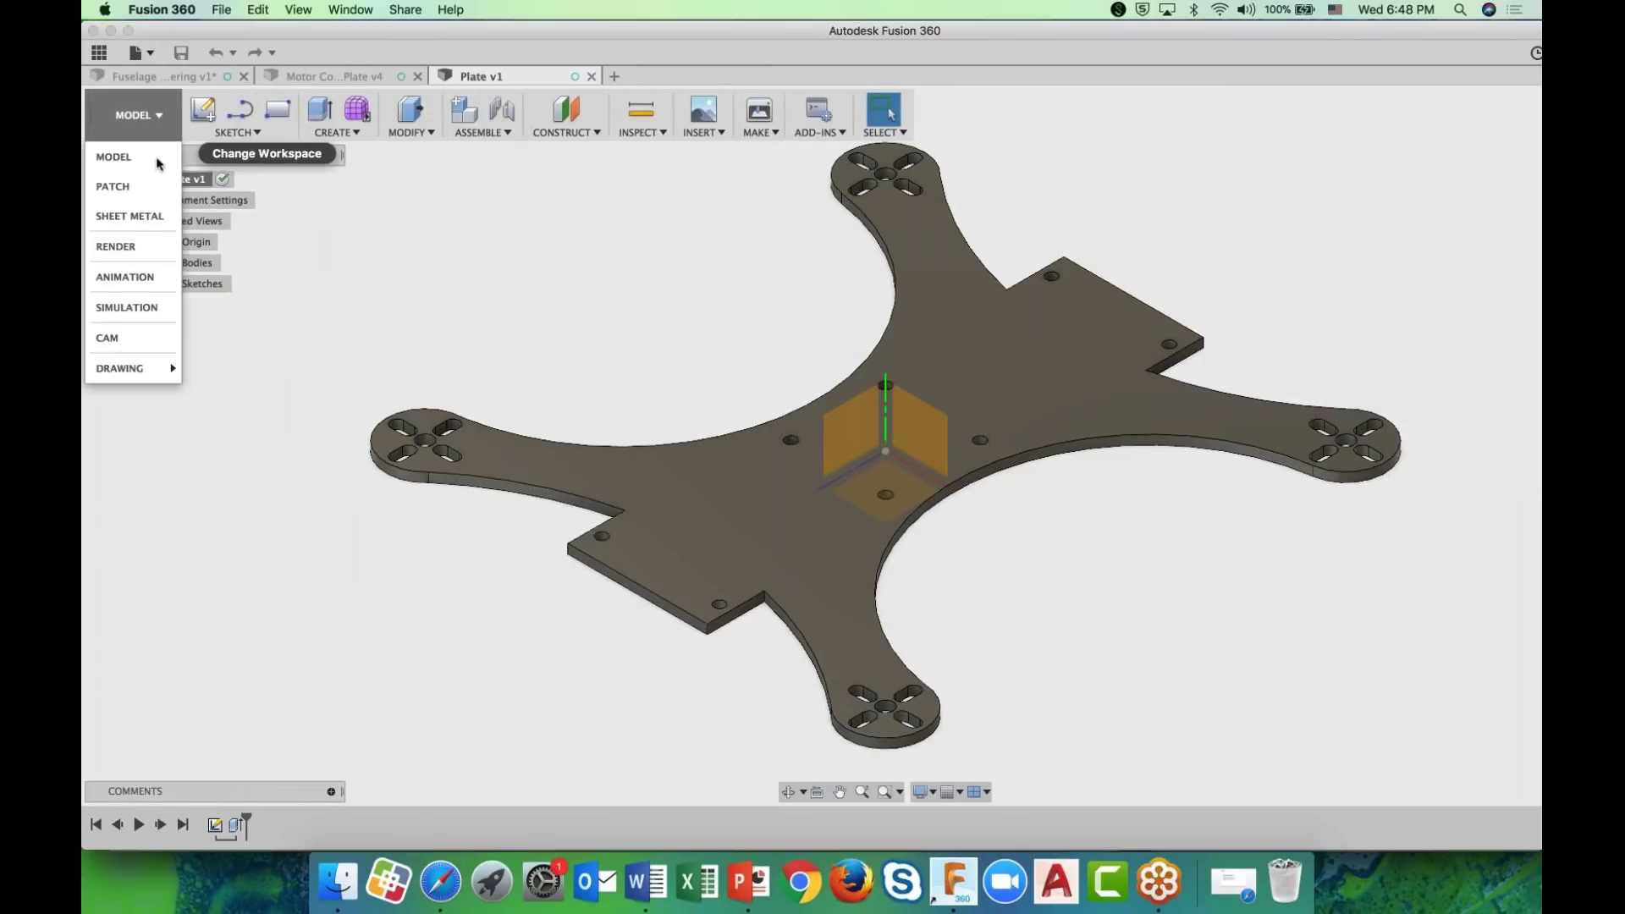
{"action": "left_click", "coordinate": [142, 307]}
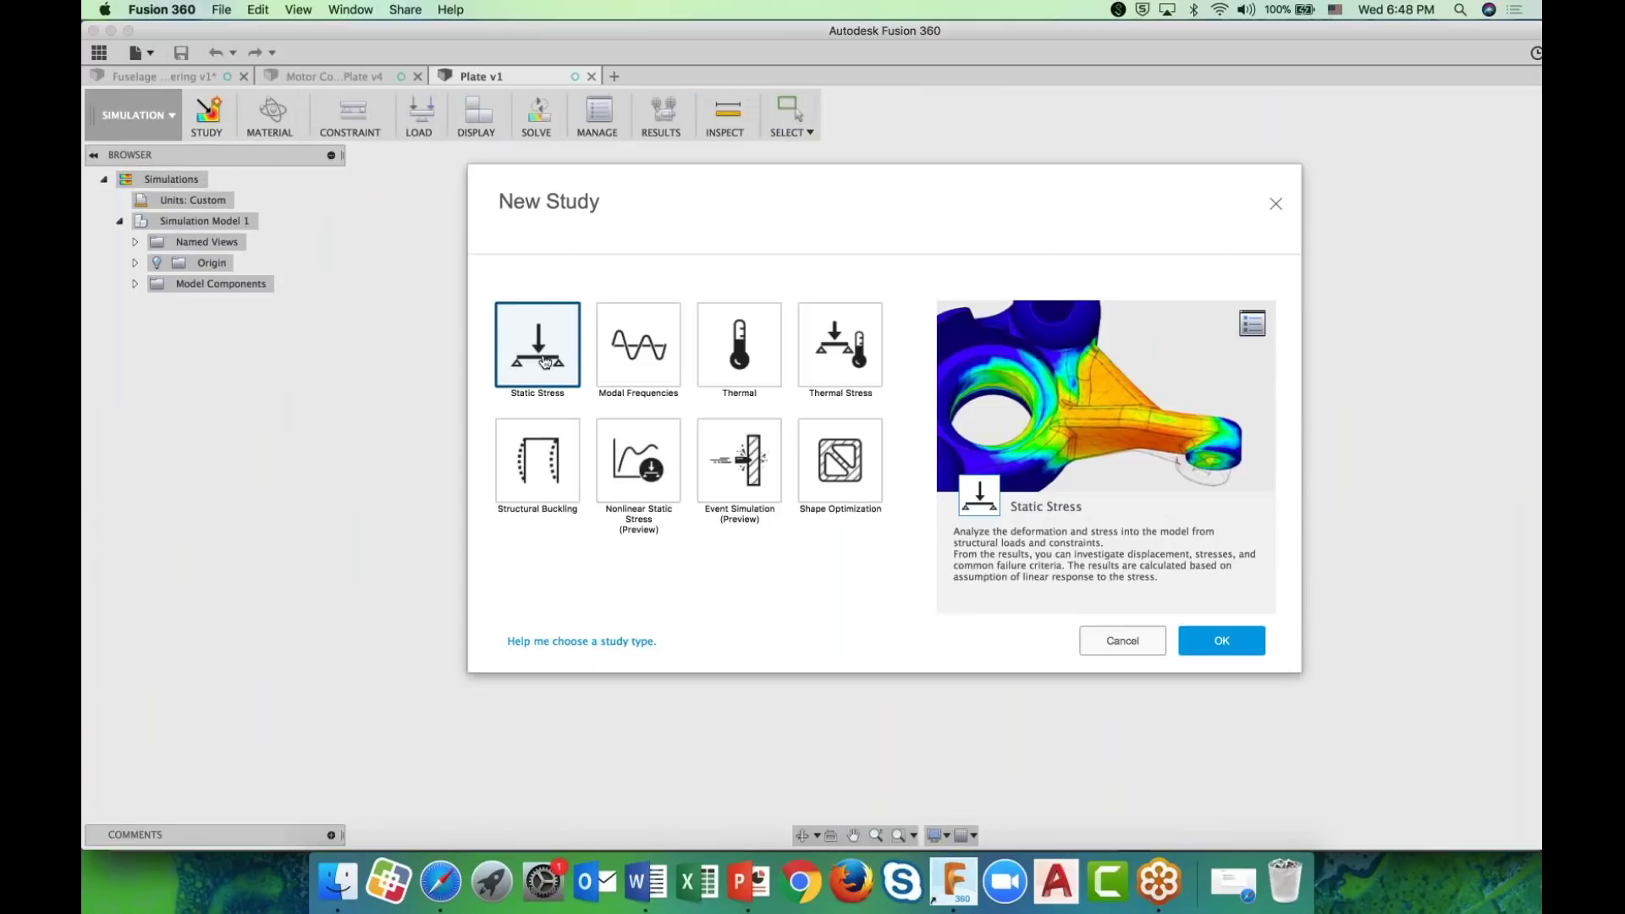
{"action": "left_click", "coordinate": [1221, 640]}
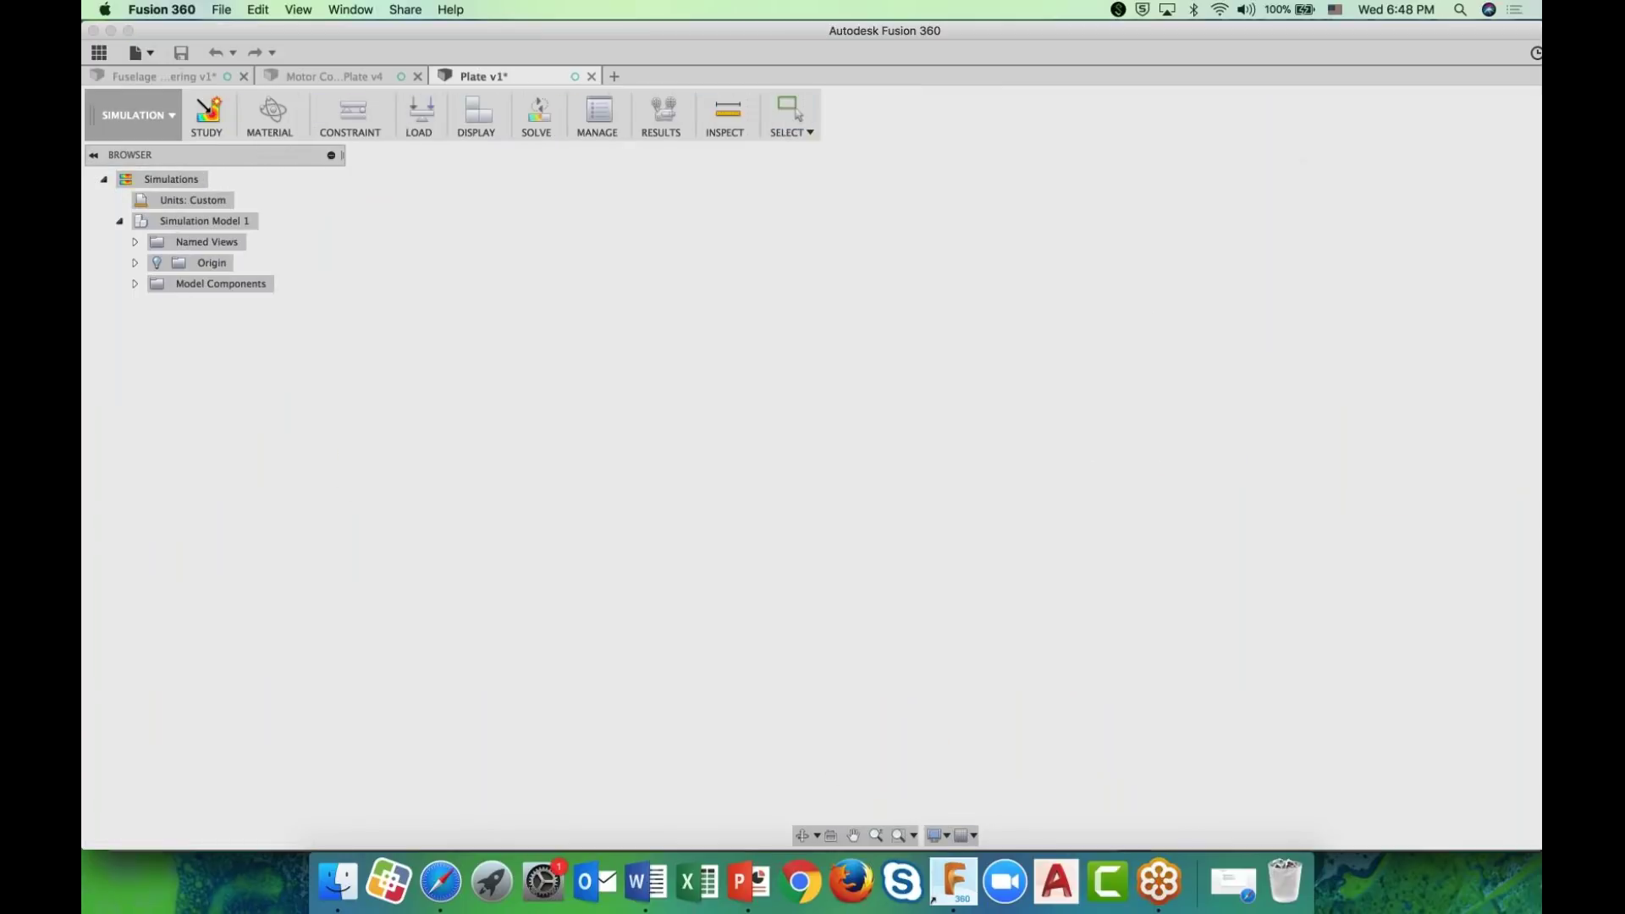
{"action": "left_click", "coordinate": [208, 123]}
{"action": "left_click", "coordinate": [1221, 640]}
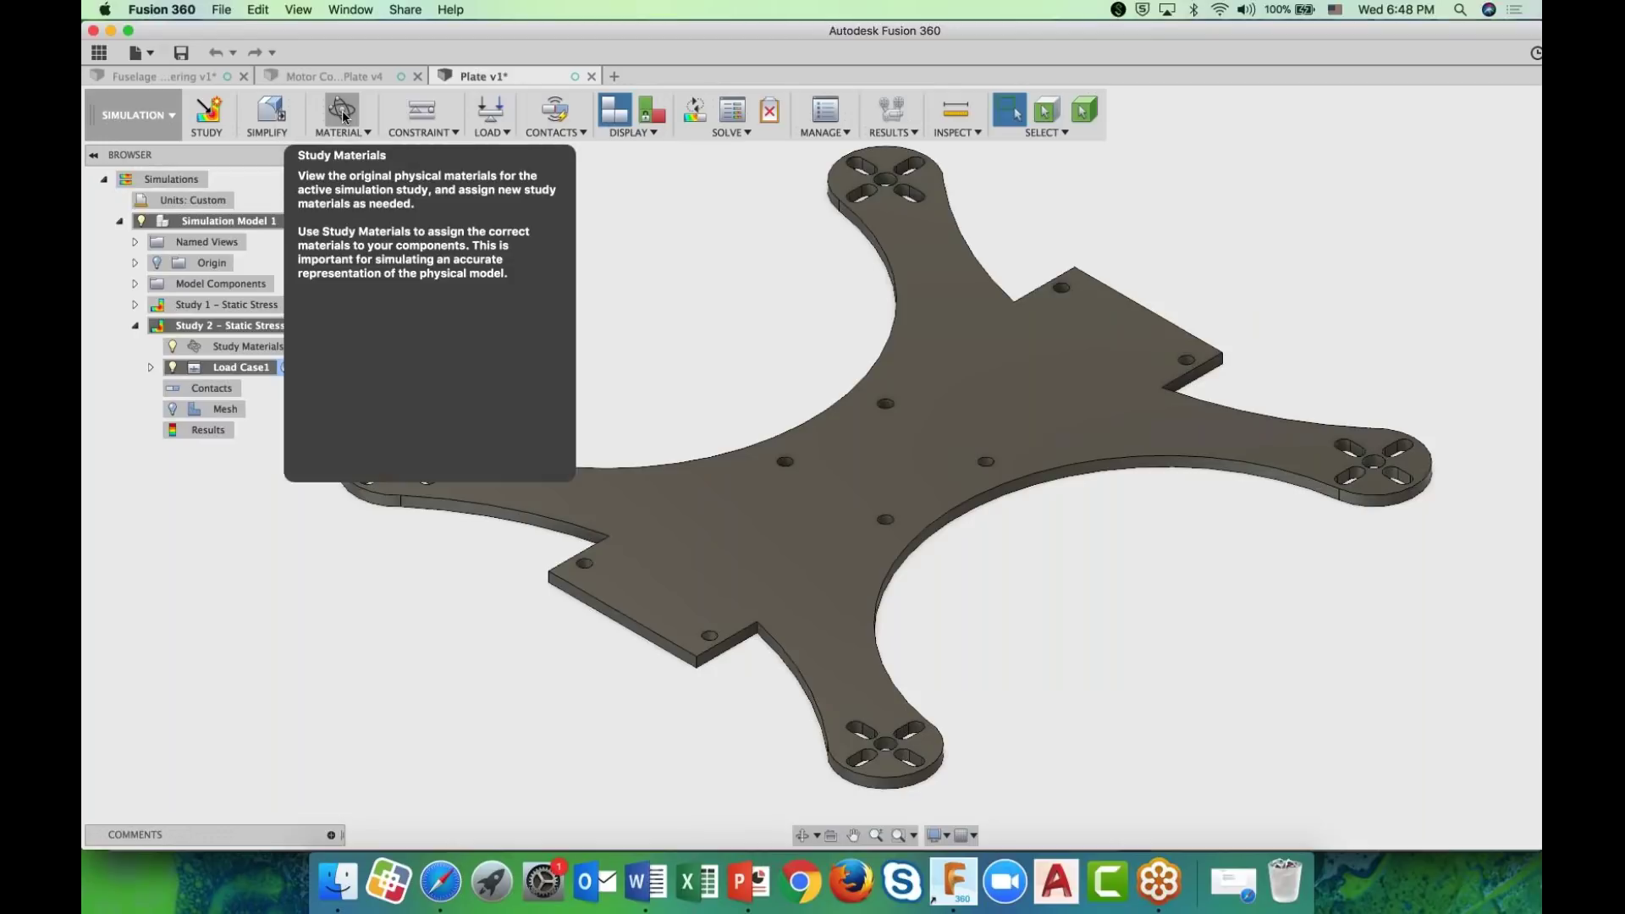
{"action": "left_click", "coordinate": [342, 115]}
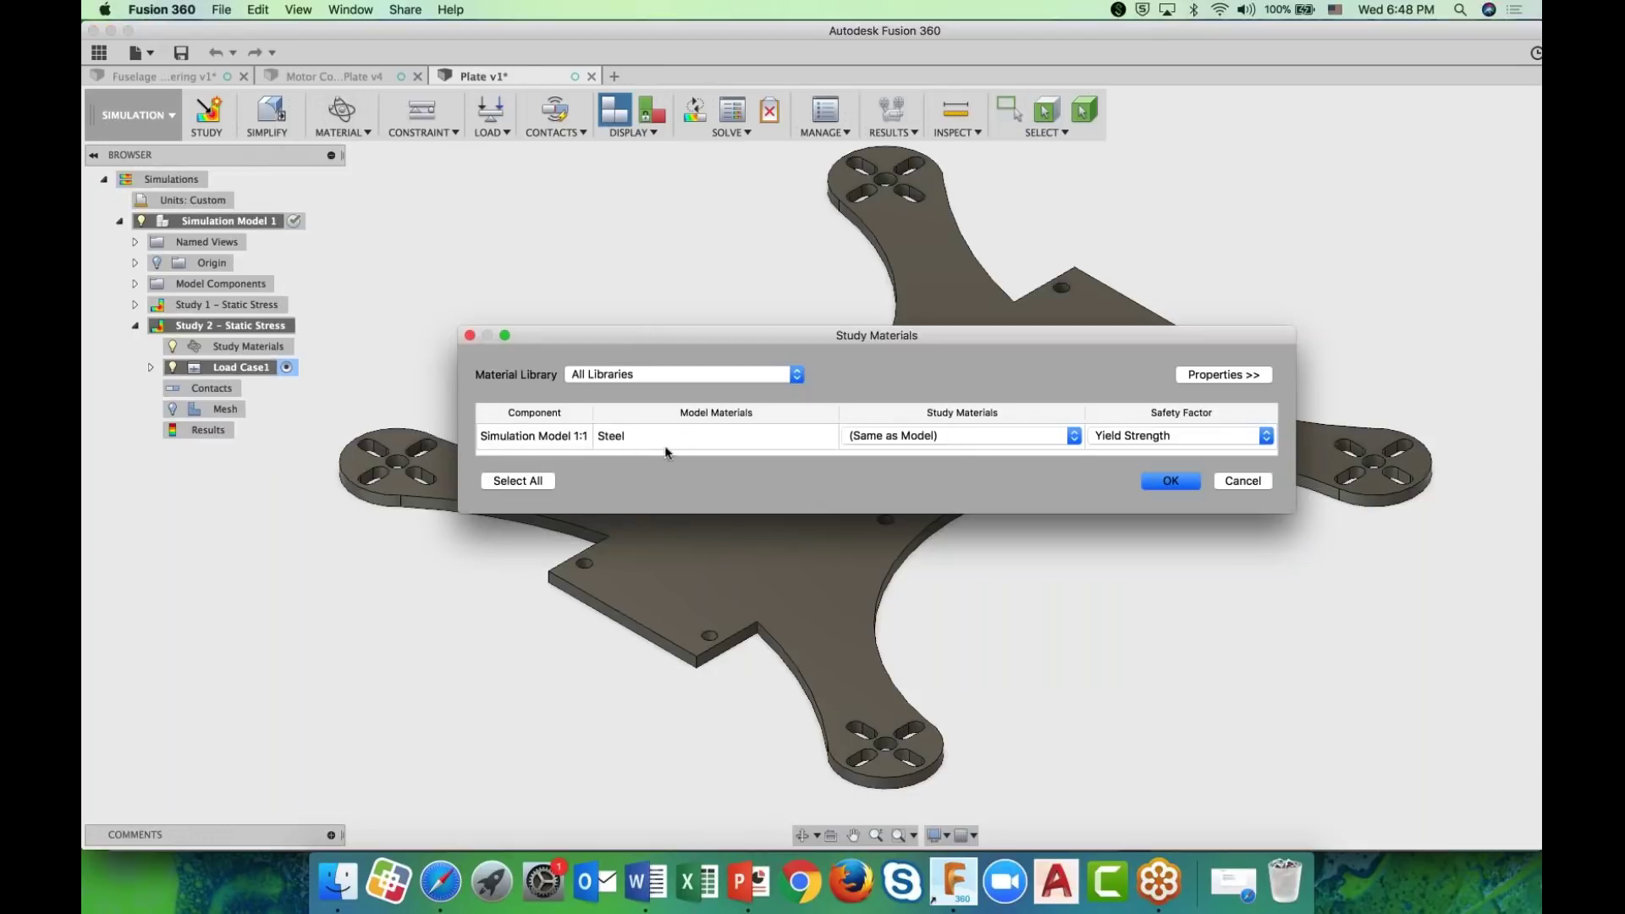
{"action": "left_click", "coordinate": [1170, 482]}
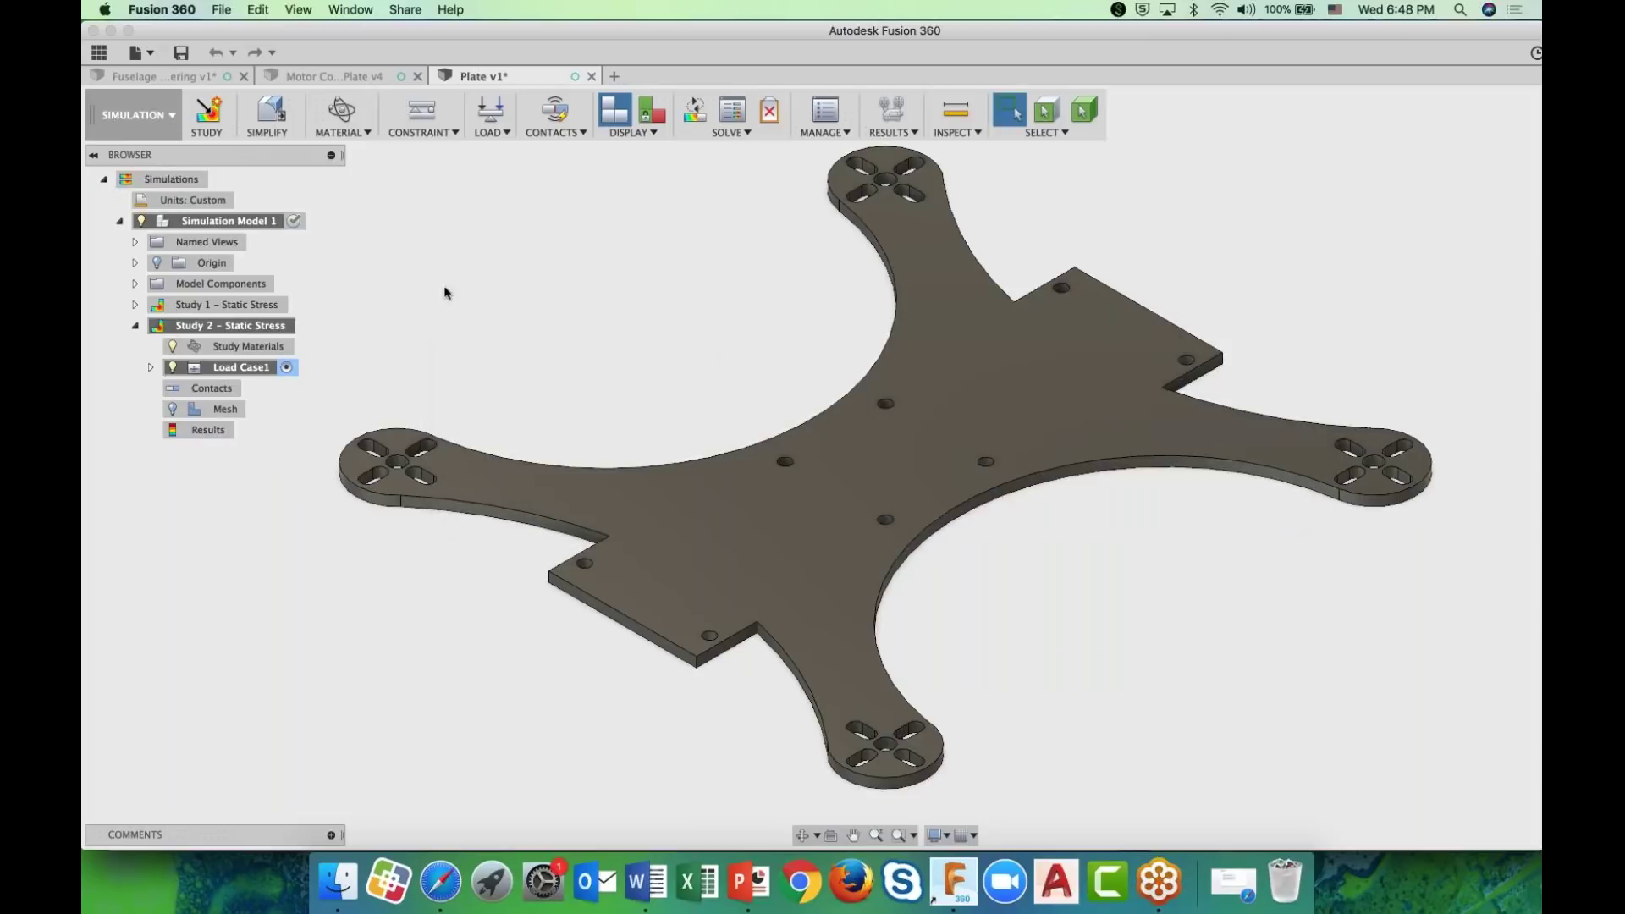
- Apply a Fixed structural constraint on all axes to the end faces of the plate's two rectangular tabs
{"action": "left_click", "coordinate": [423, 118]}
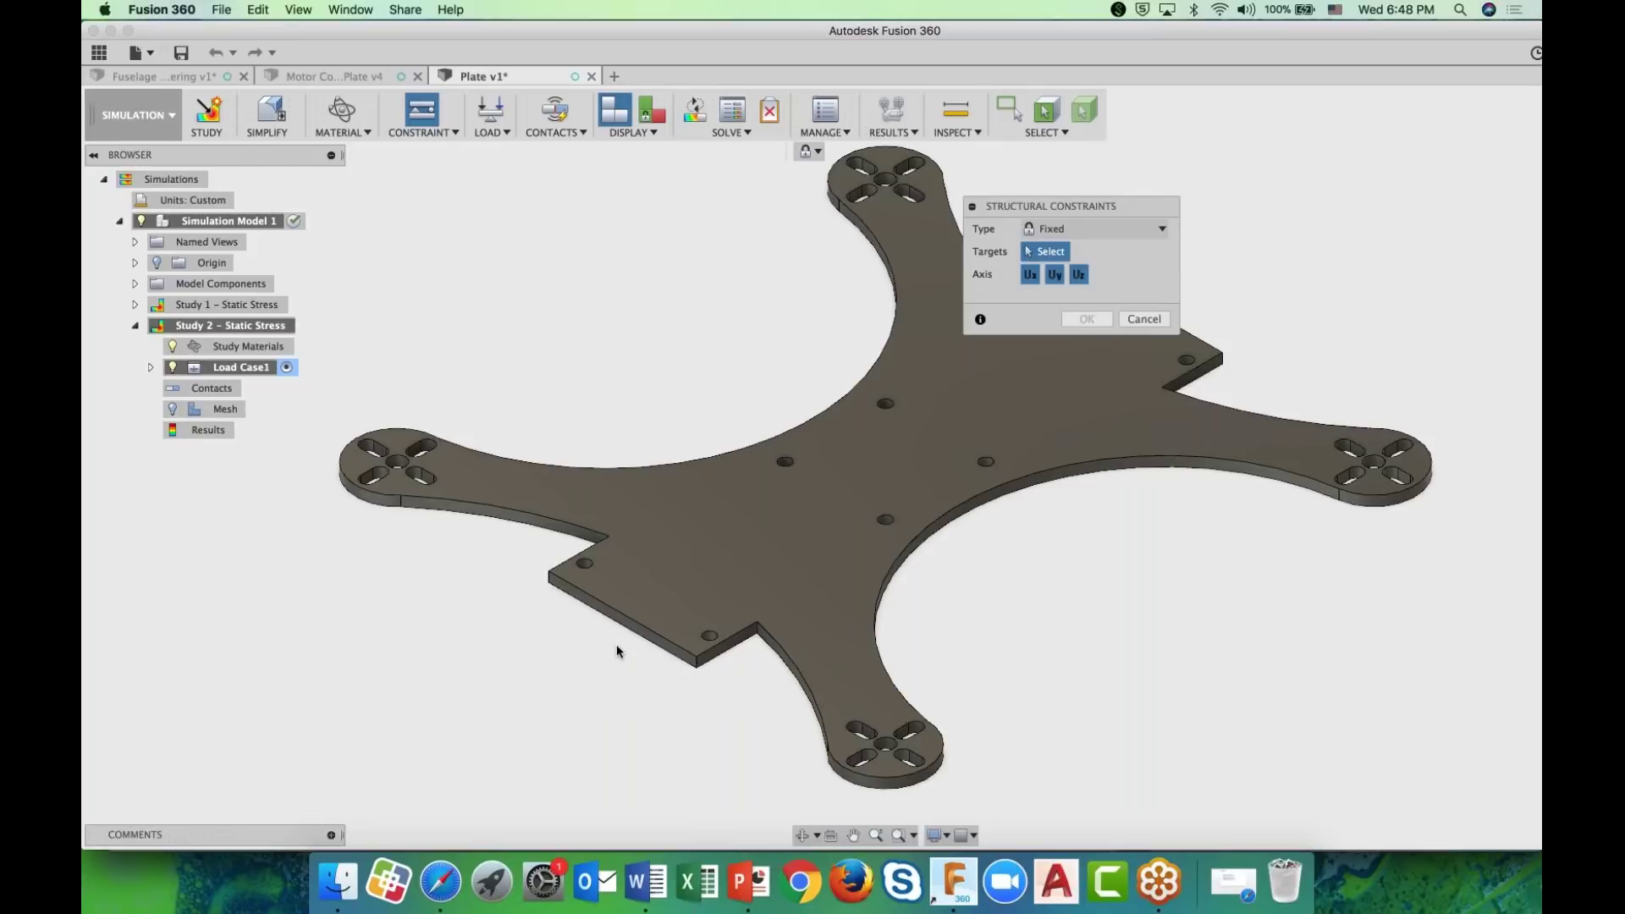
{"action": "scroll", "coordinate": [616, 643], "scroll_direction": "up", "scroll_amount": 5}
{"action": "left_click", "coordinate": [653, 607]}
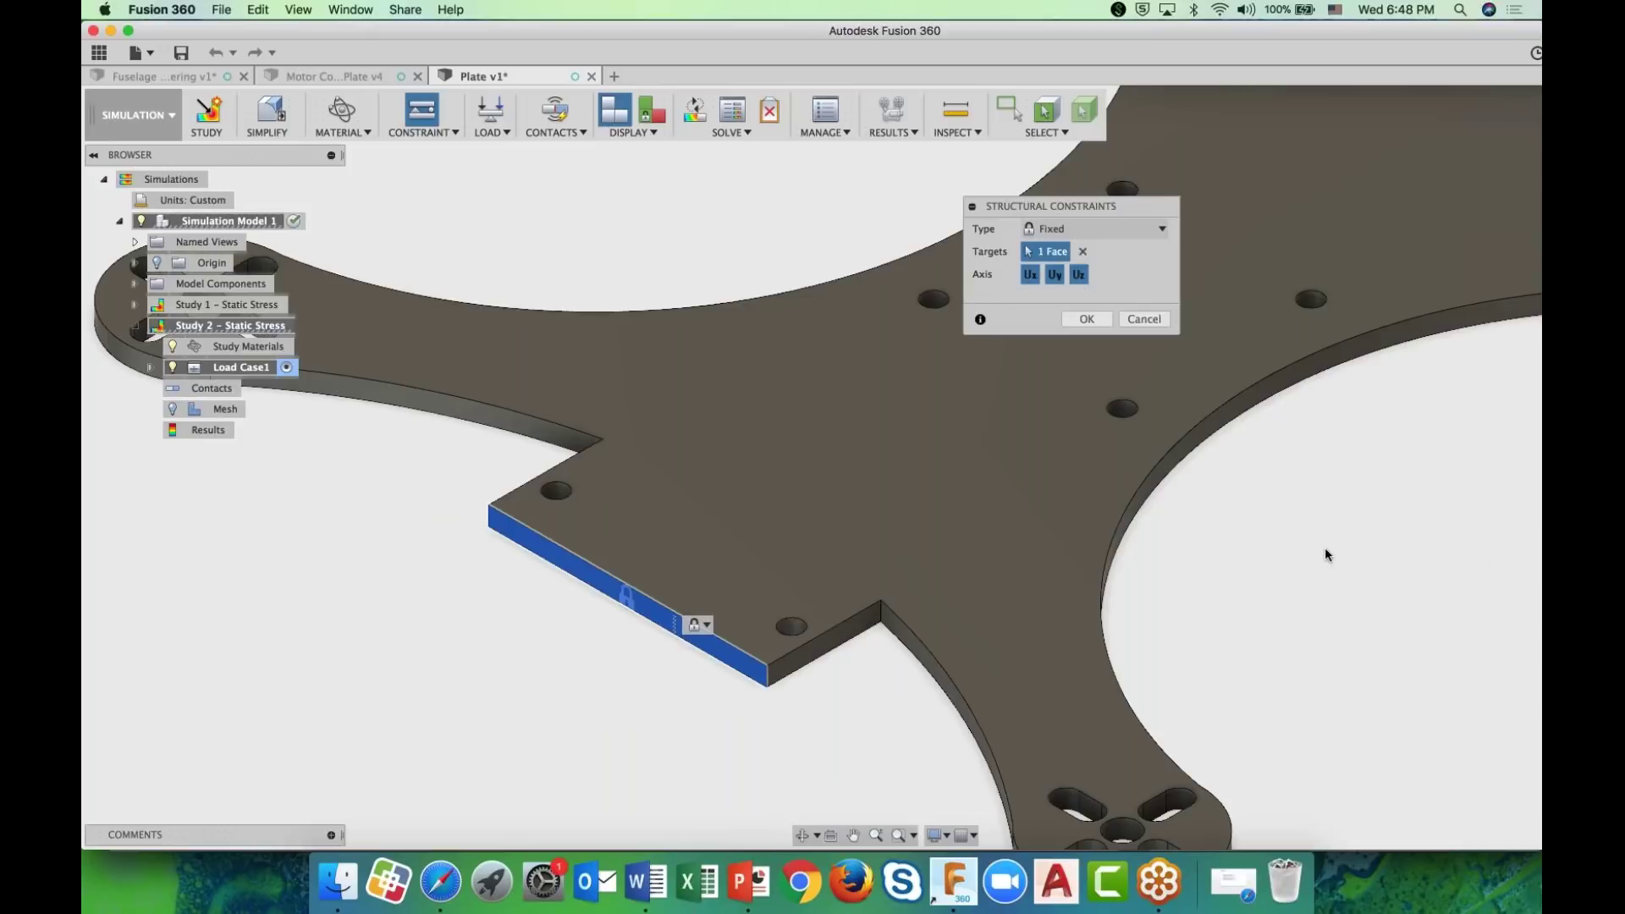
{"action": "scroll", "coordinate": [1319, 555], "scroll_direction": "down", "scroll_amount": 5}
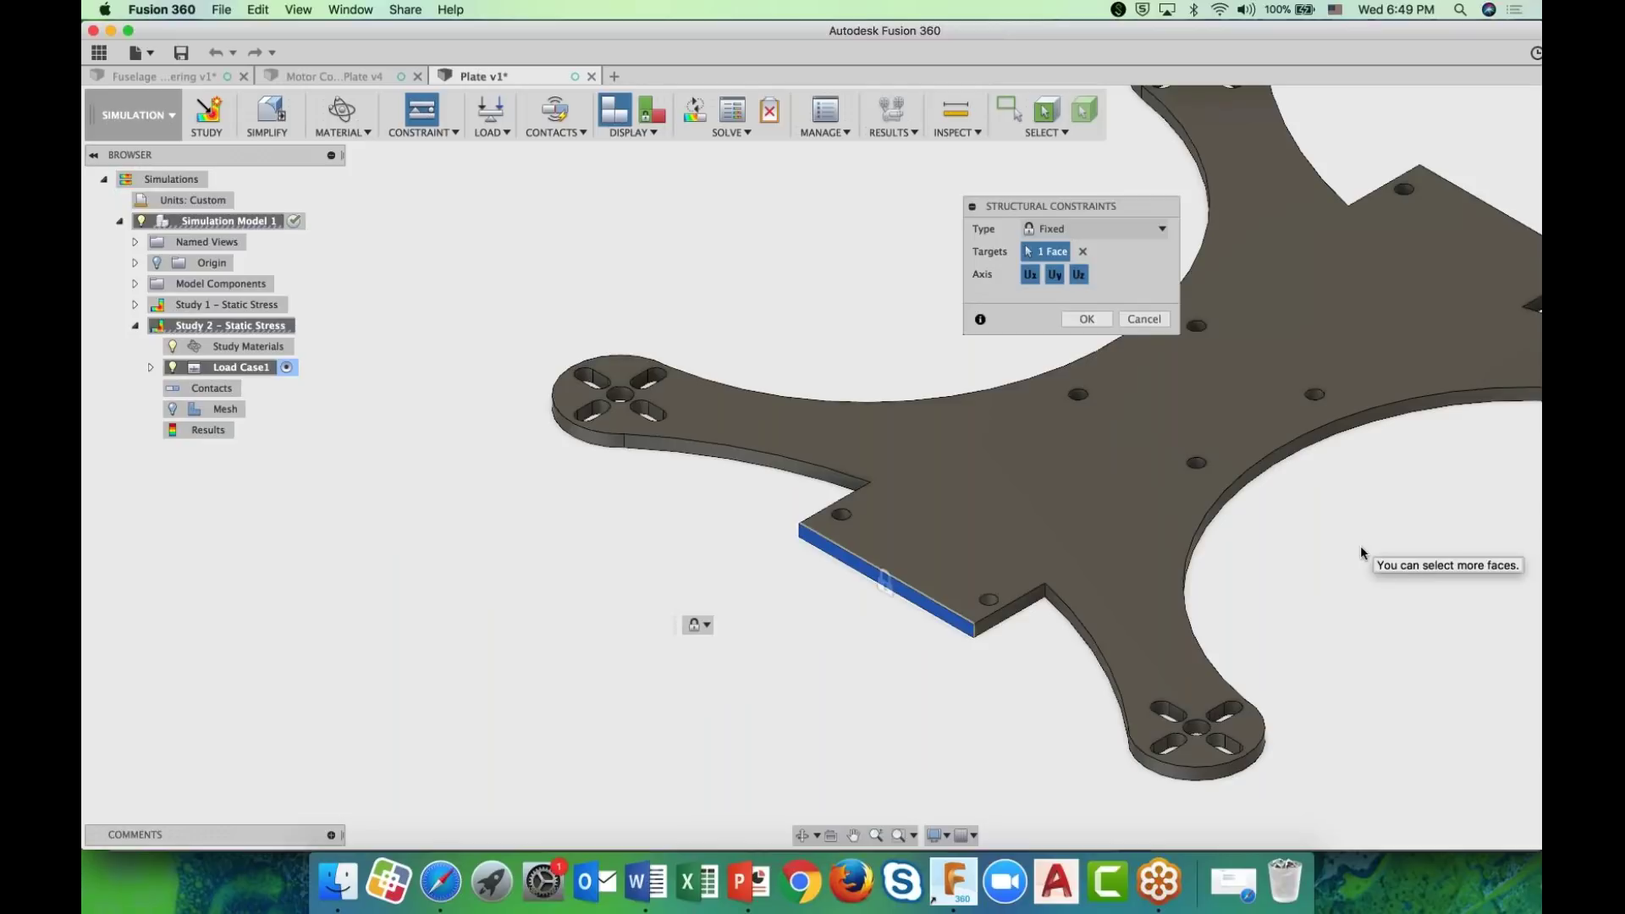
{"action": "middle_click_drag", "start_coordinate": [1295, 569], "coordinate": [1030, 653], "text": "shift"}
{"action": "left_click", "coordinate": [1026, 659]}
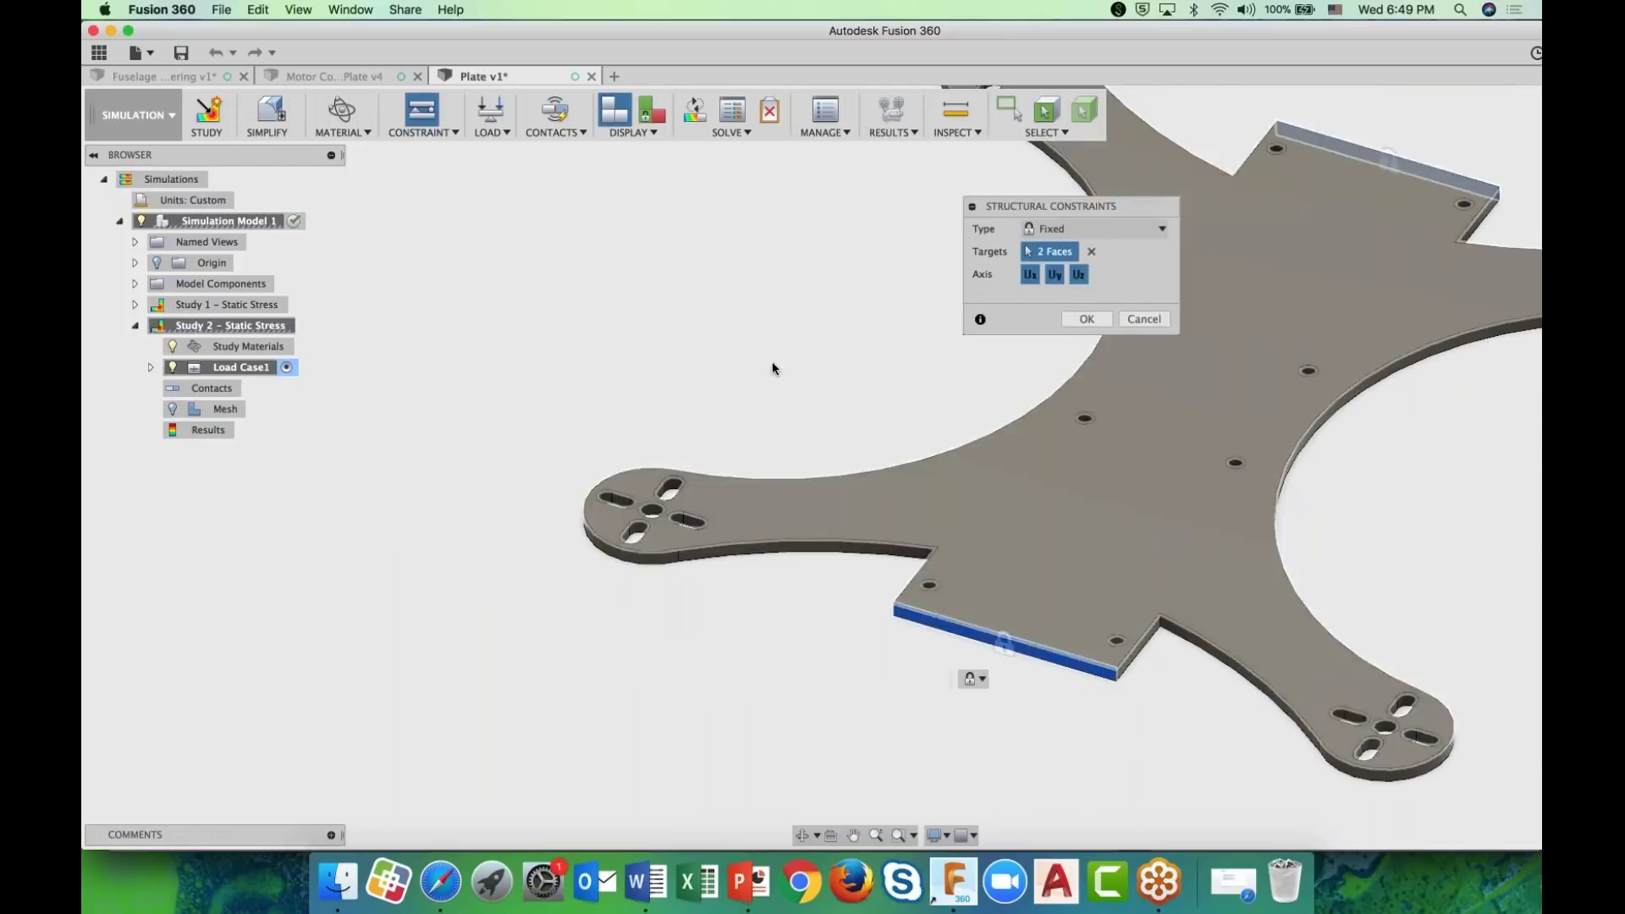
{"action": "middle_click_drag", "start_coordinate": [764, 361], "coordinate": [1122, 420], "text": "shift"}
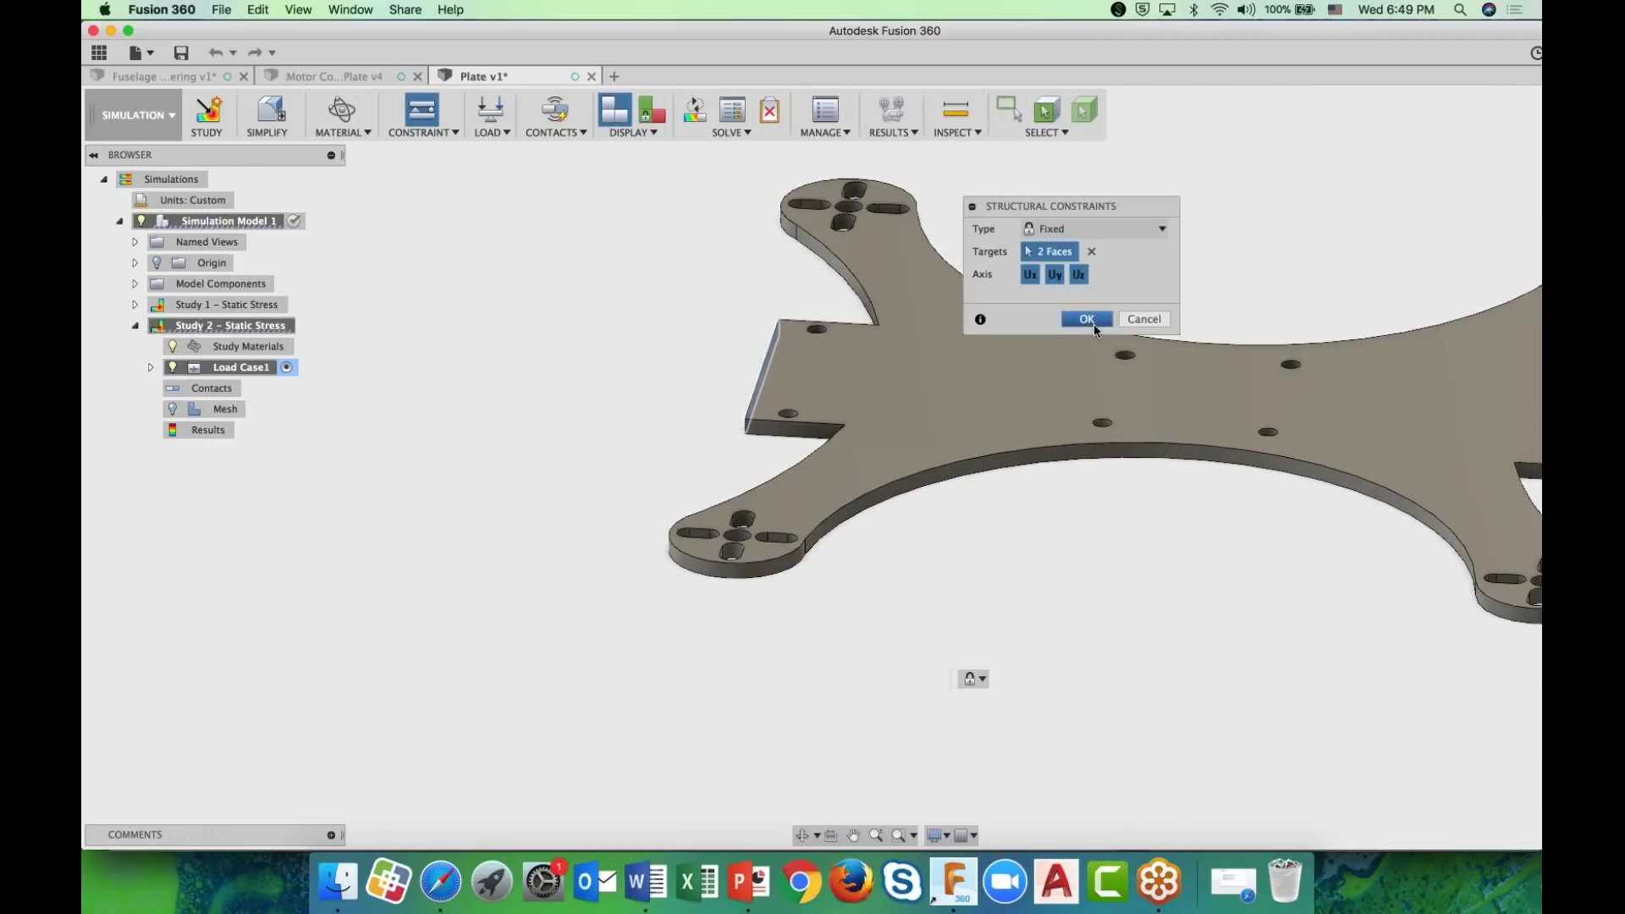
{"action": "left_click", "coordinate": [1087, 319]}
{"action": "key", "text": "F6"}
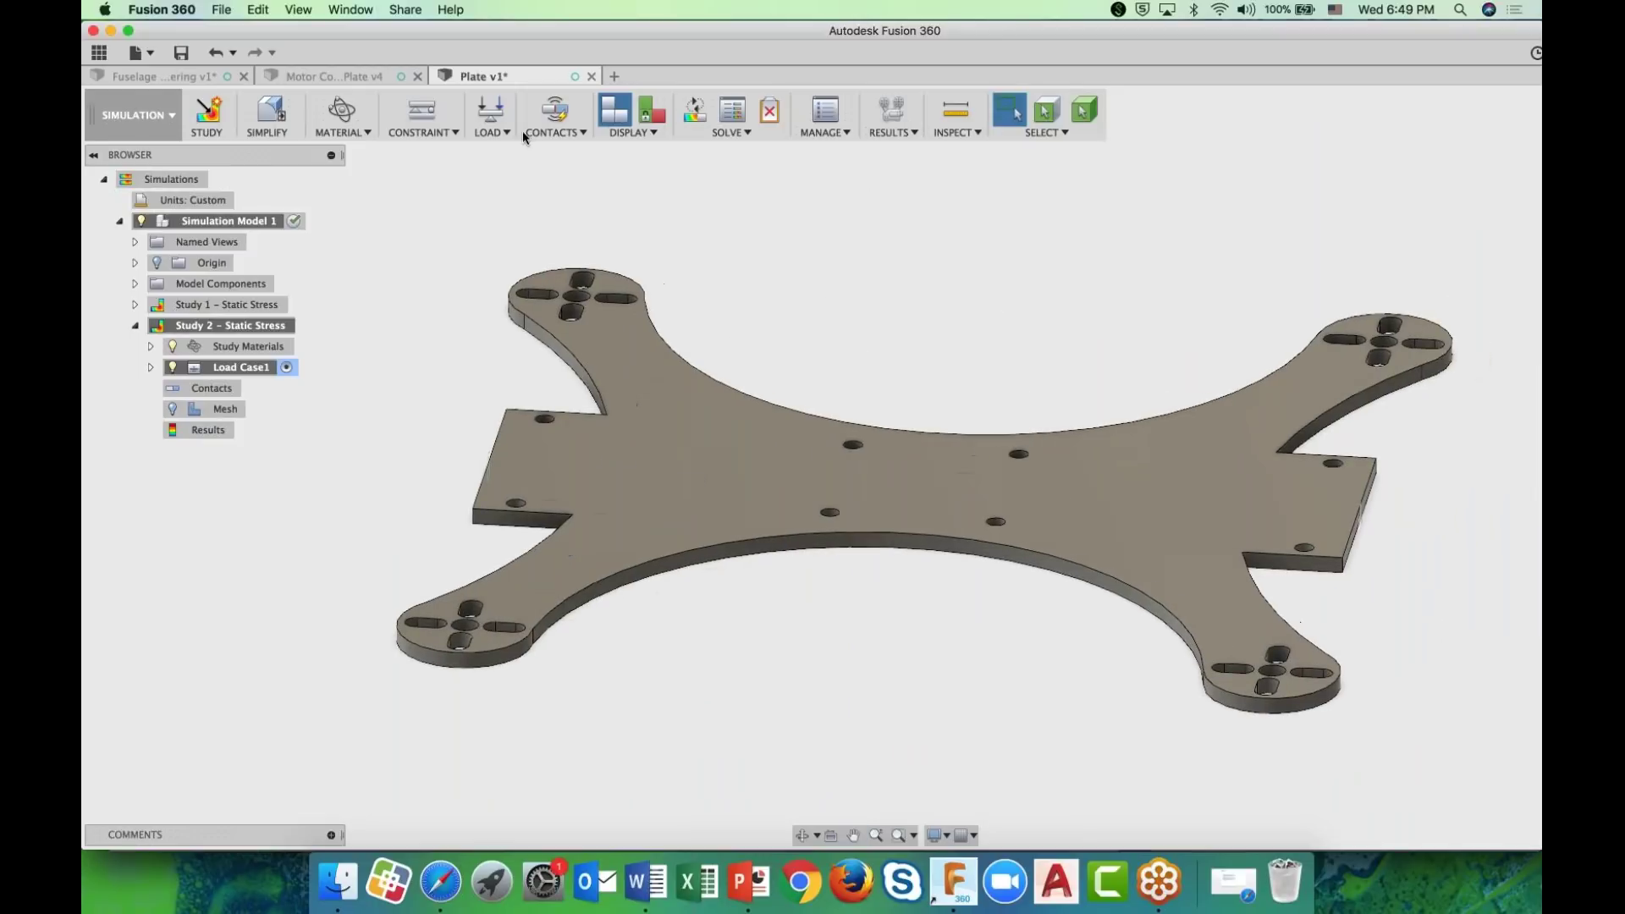
- Apply a 5.00 lbforce structural load perpendicular to the plate's large upper face
{"action": "left_click", "coordinate": [492, 116]}
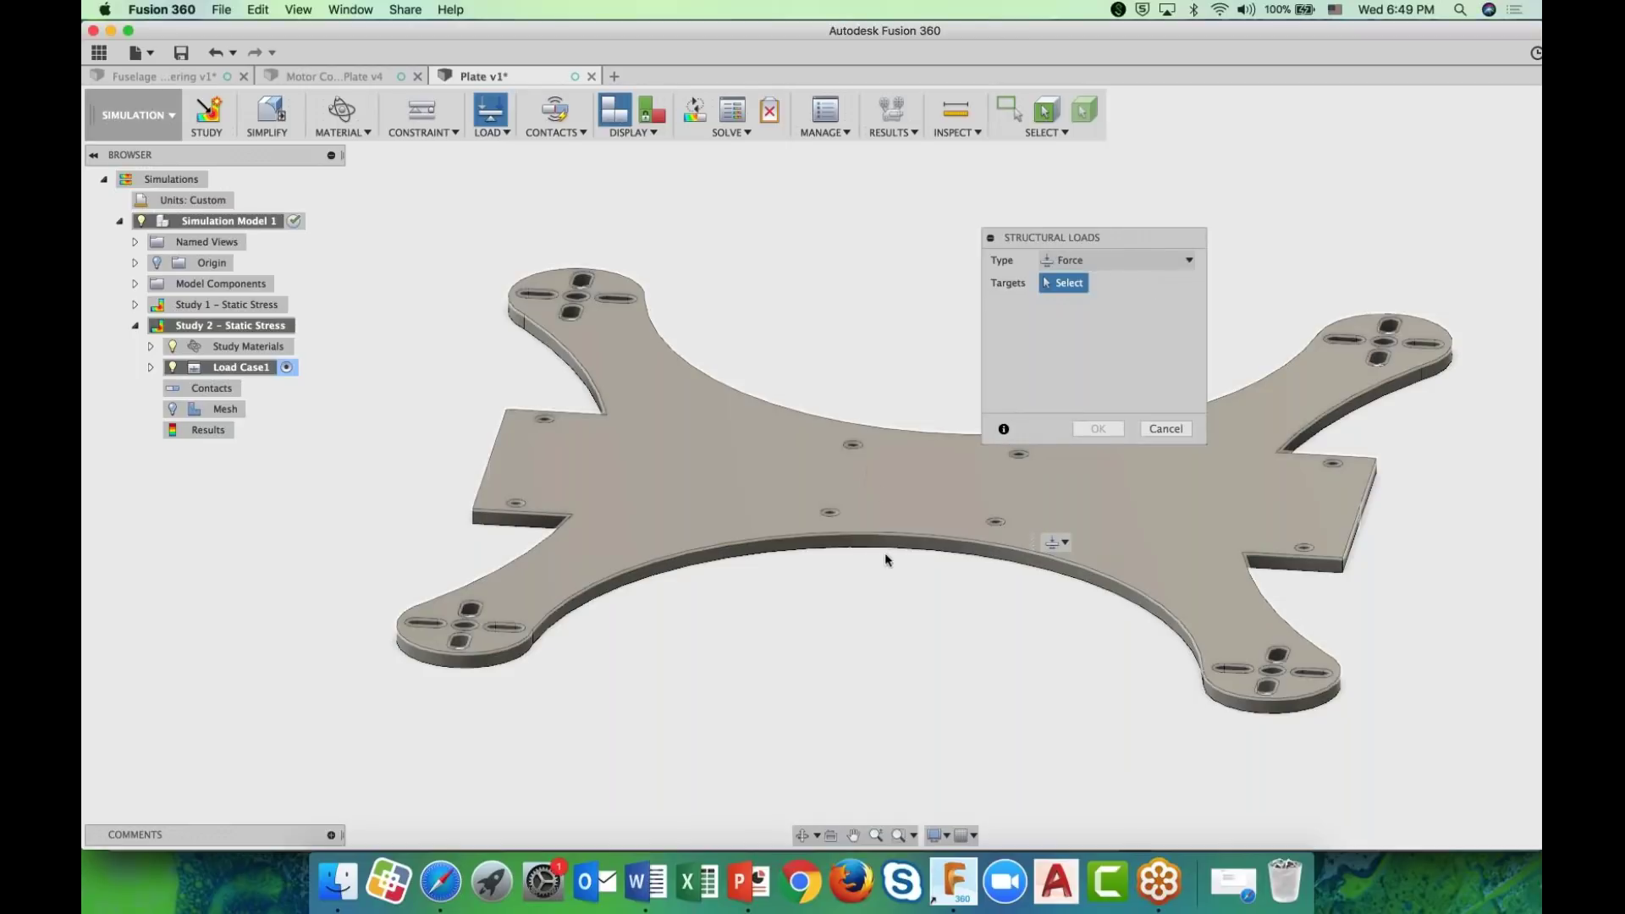
{"action": "left_click", "coordinate": [875, 489]}
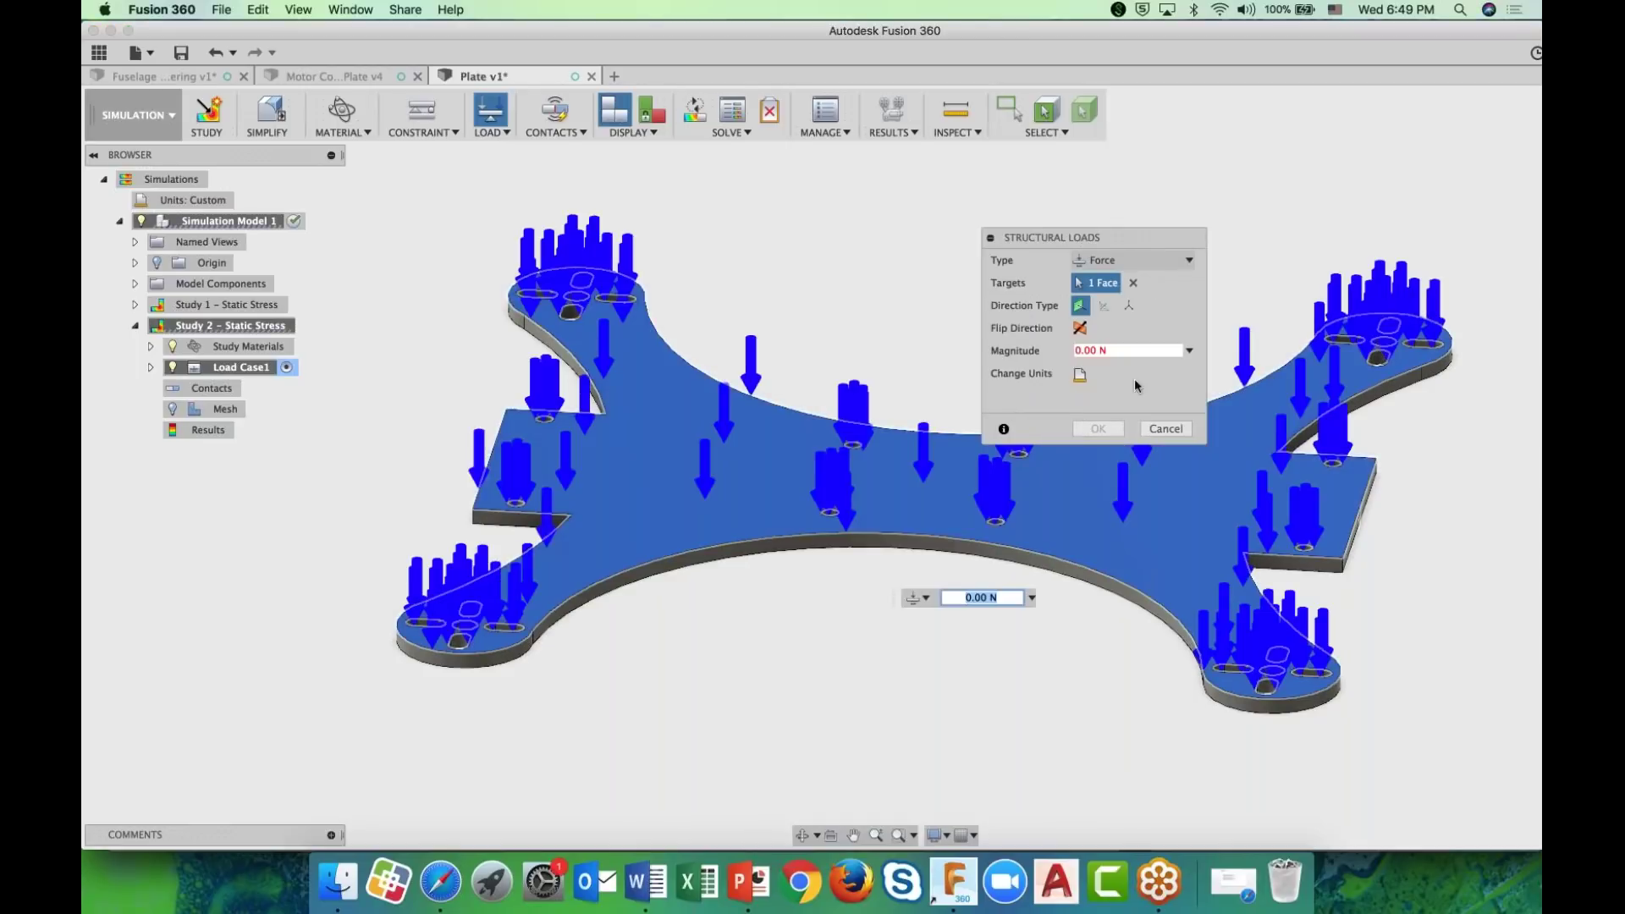
{"action": "left_click", "coordinate": [1158, 352]}
{"action": "left_click", "coordinate": [1190, 351]}
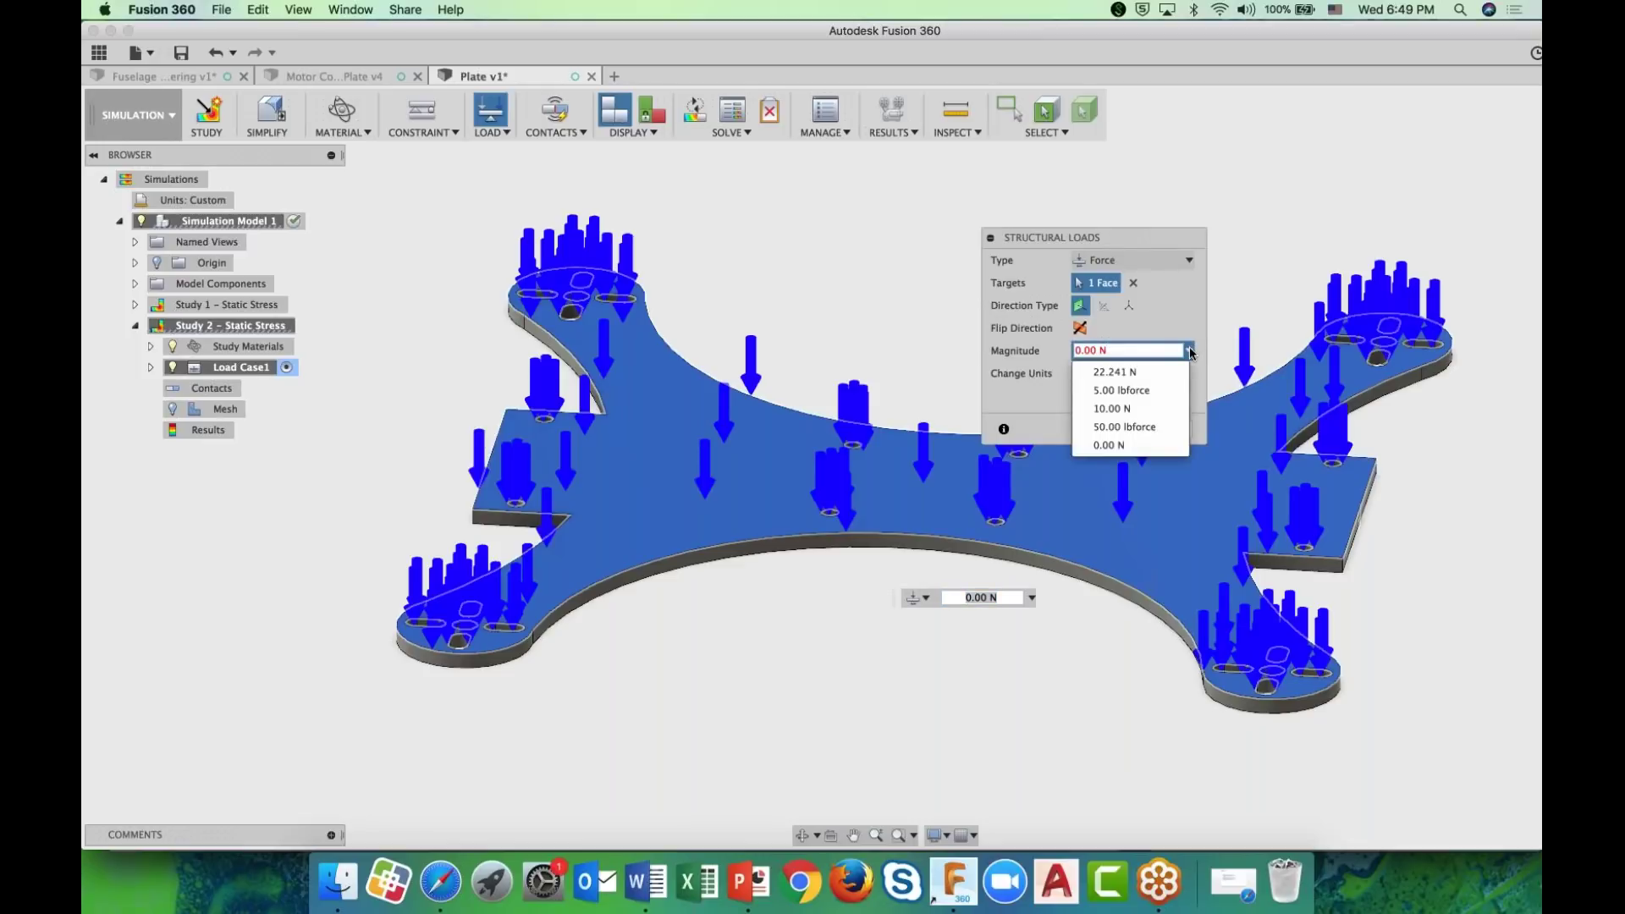
{"action": "left_click", "coordinate": [1148, 390]}
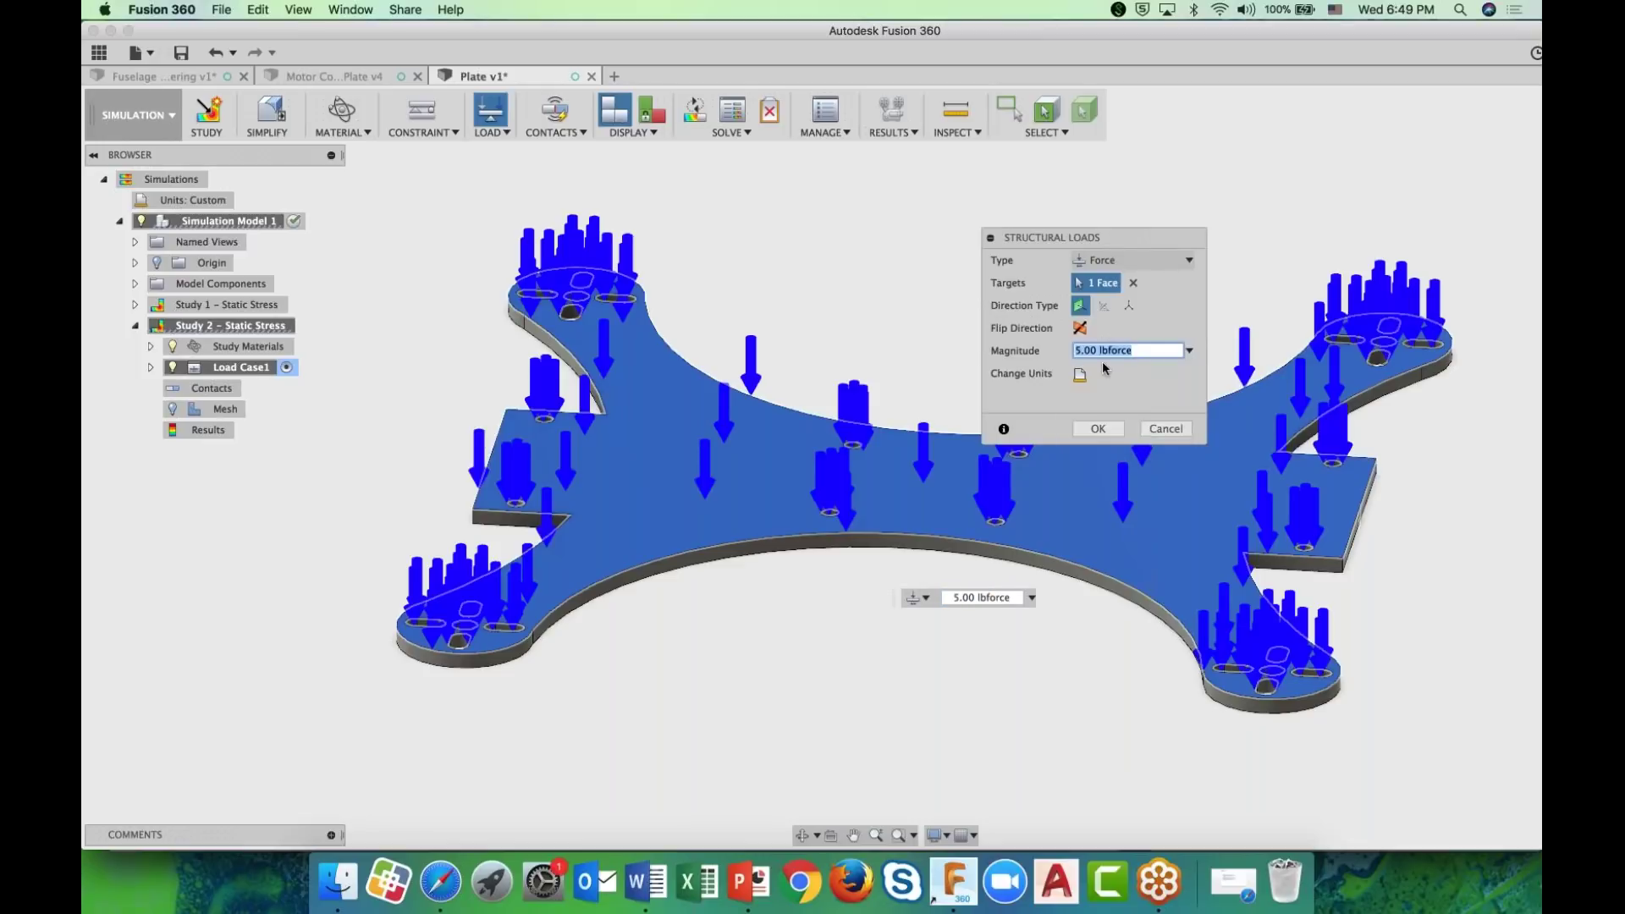
{"action": "left_click", "coordinate": [1098, 429]}
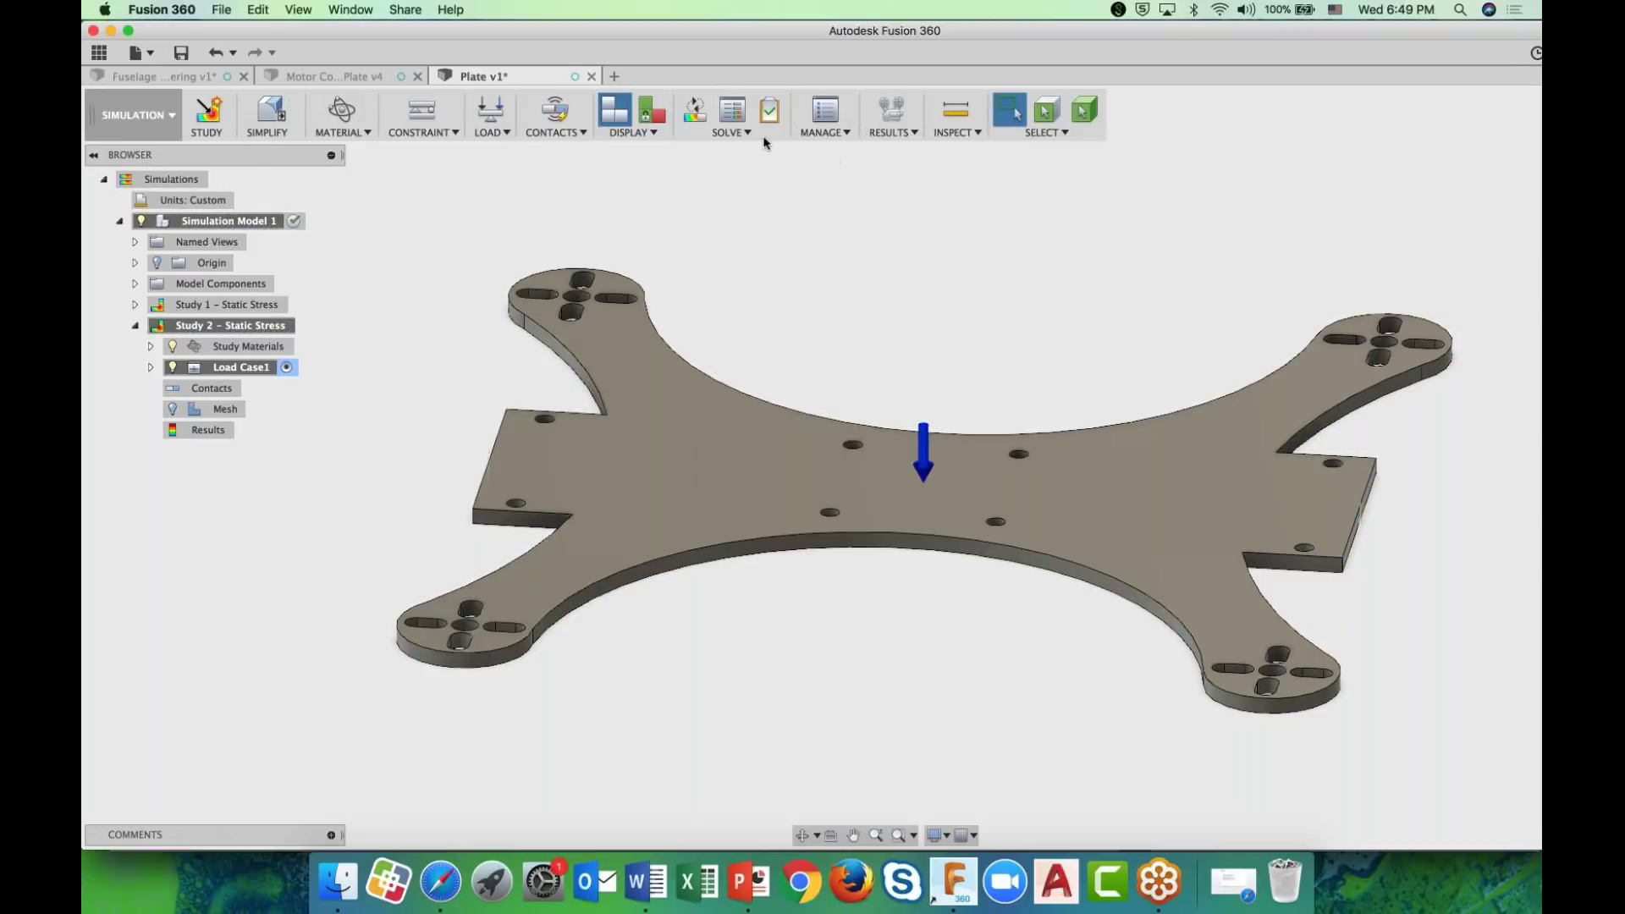
- Solve the Study 2 static stress analysis on the cloud and close the job status
{"action": "left_click", "coordinate": [732, 111]}
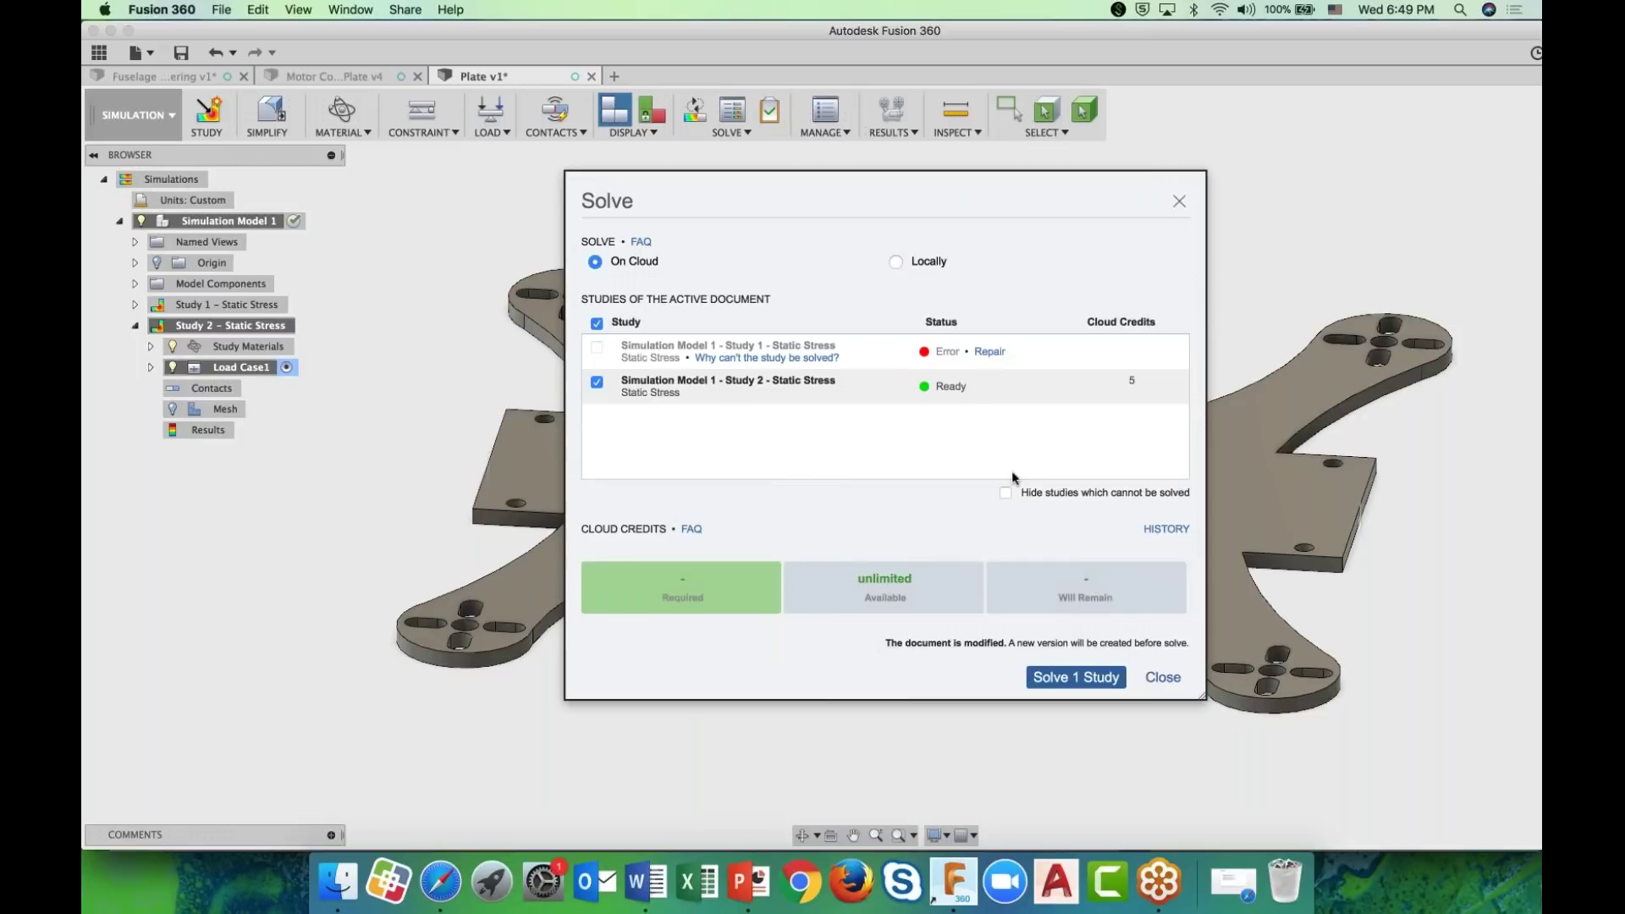
{"action": "left_click", "coordinate": [1100, 677]}
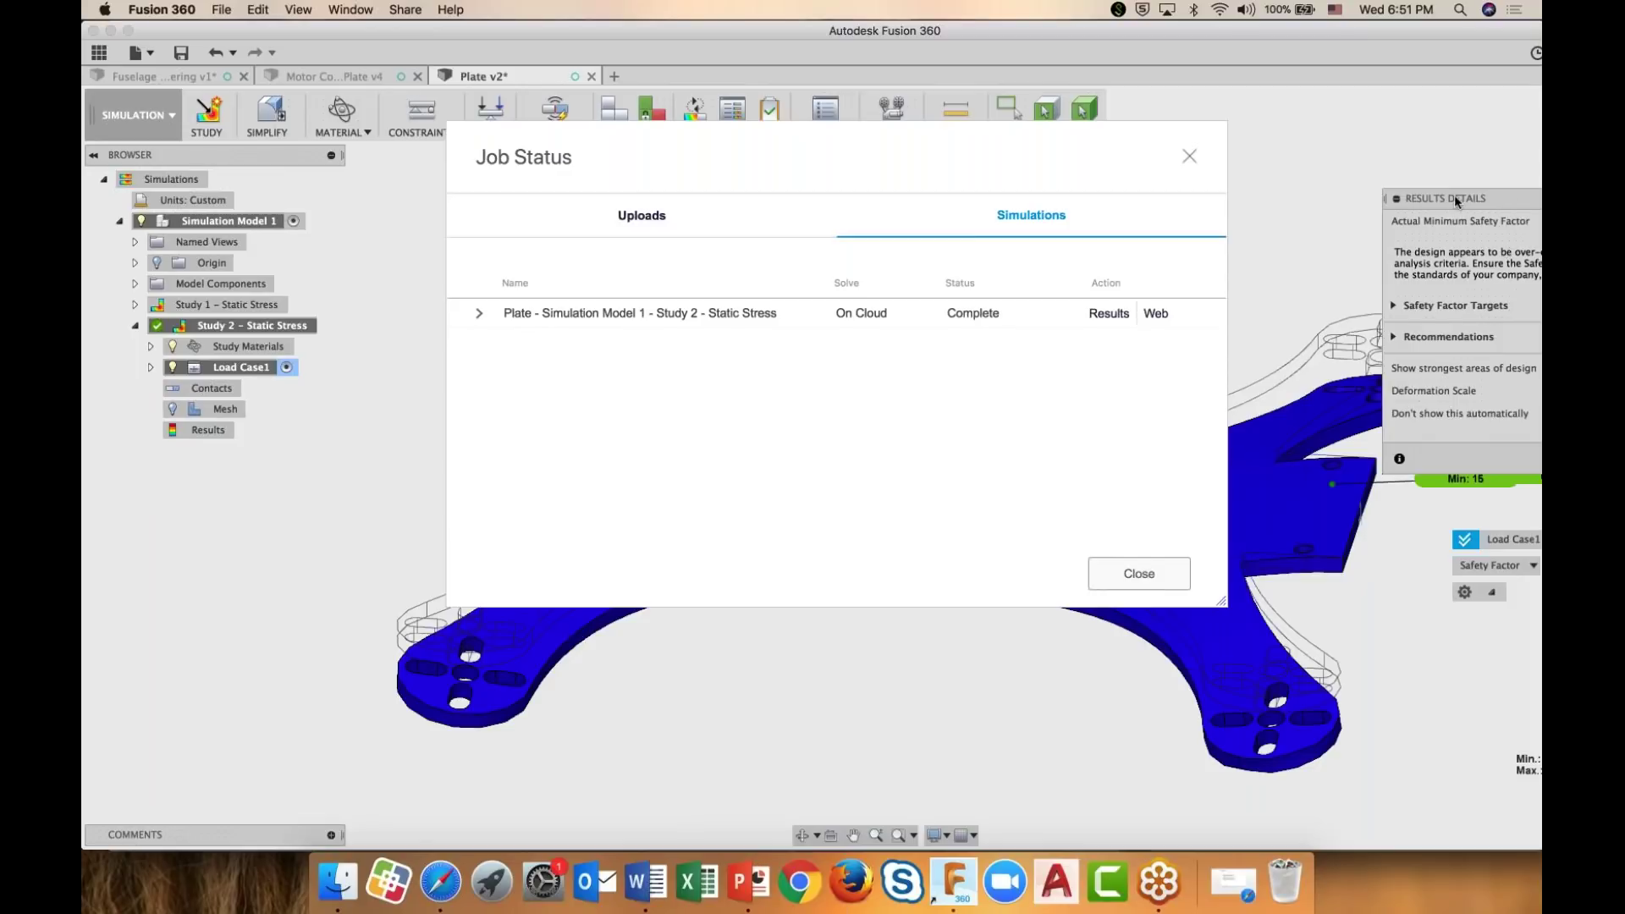
{"action": "left_click_drag", "start_coordinate": [1503, 195], "coordinate": [1359, 184]}
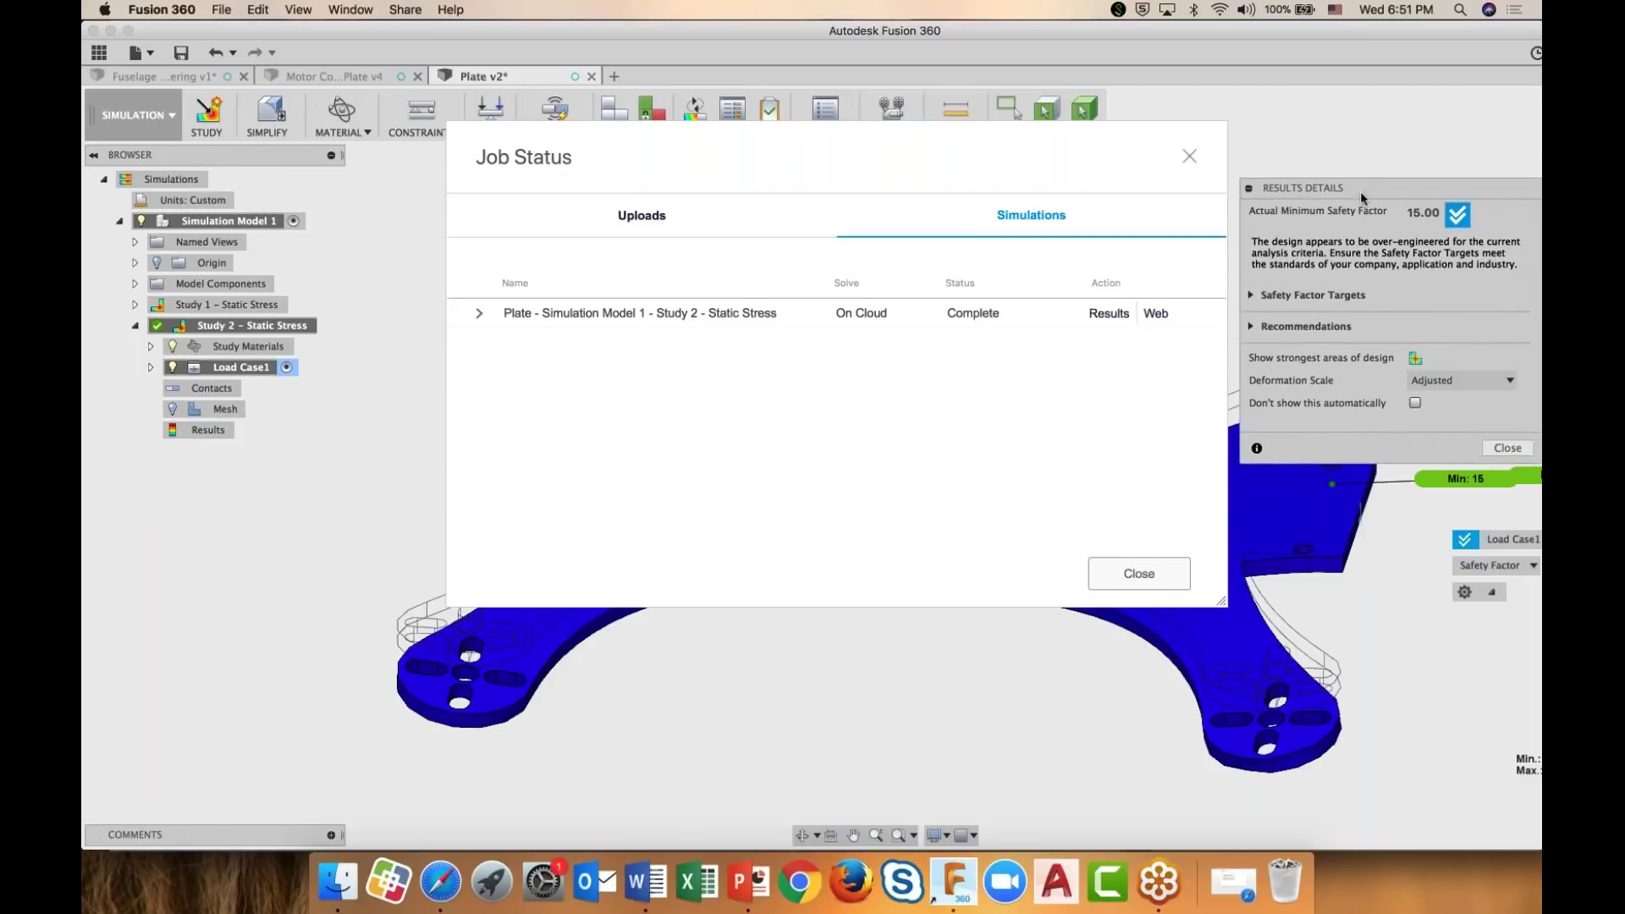
{"action": "left_click", "coordinate": [1149, 578]}
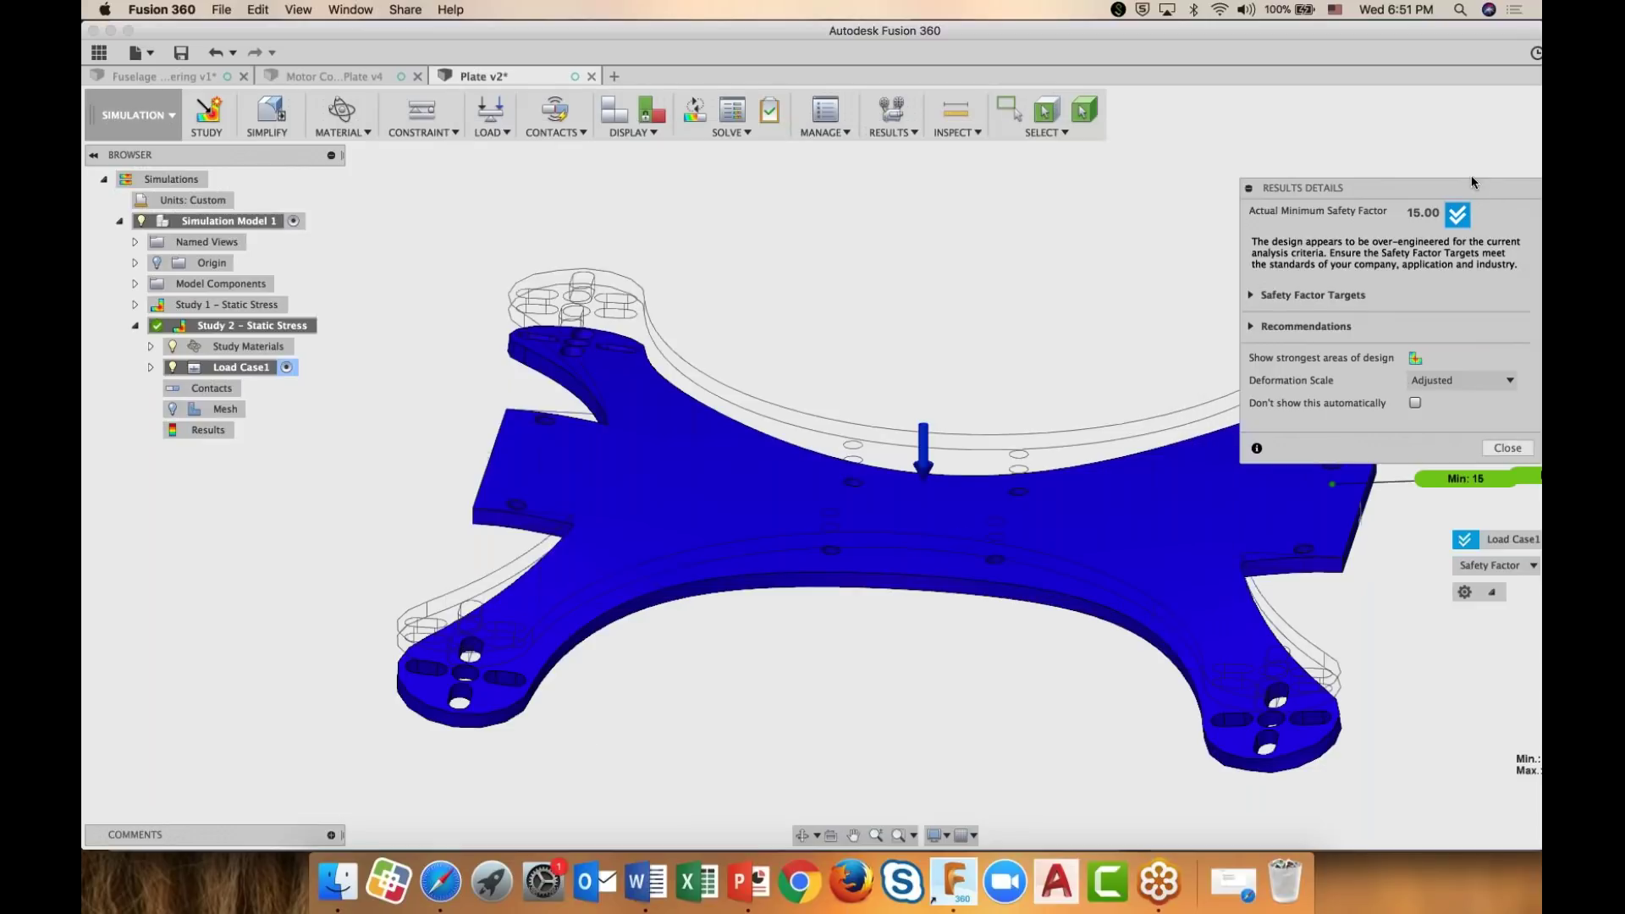
- Inspect the plate's deformed shape, set the deformation scale to Actual and close the results details
{"action": "left_click_drag", "start_coordinate": [1465, 190], "coordinate": [1252, 181]}
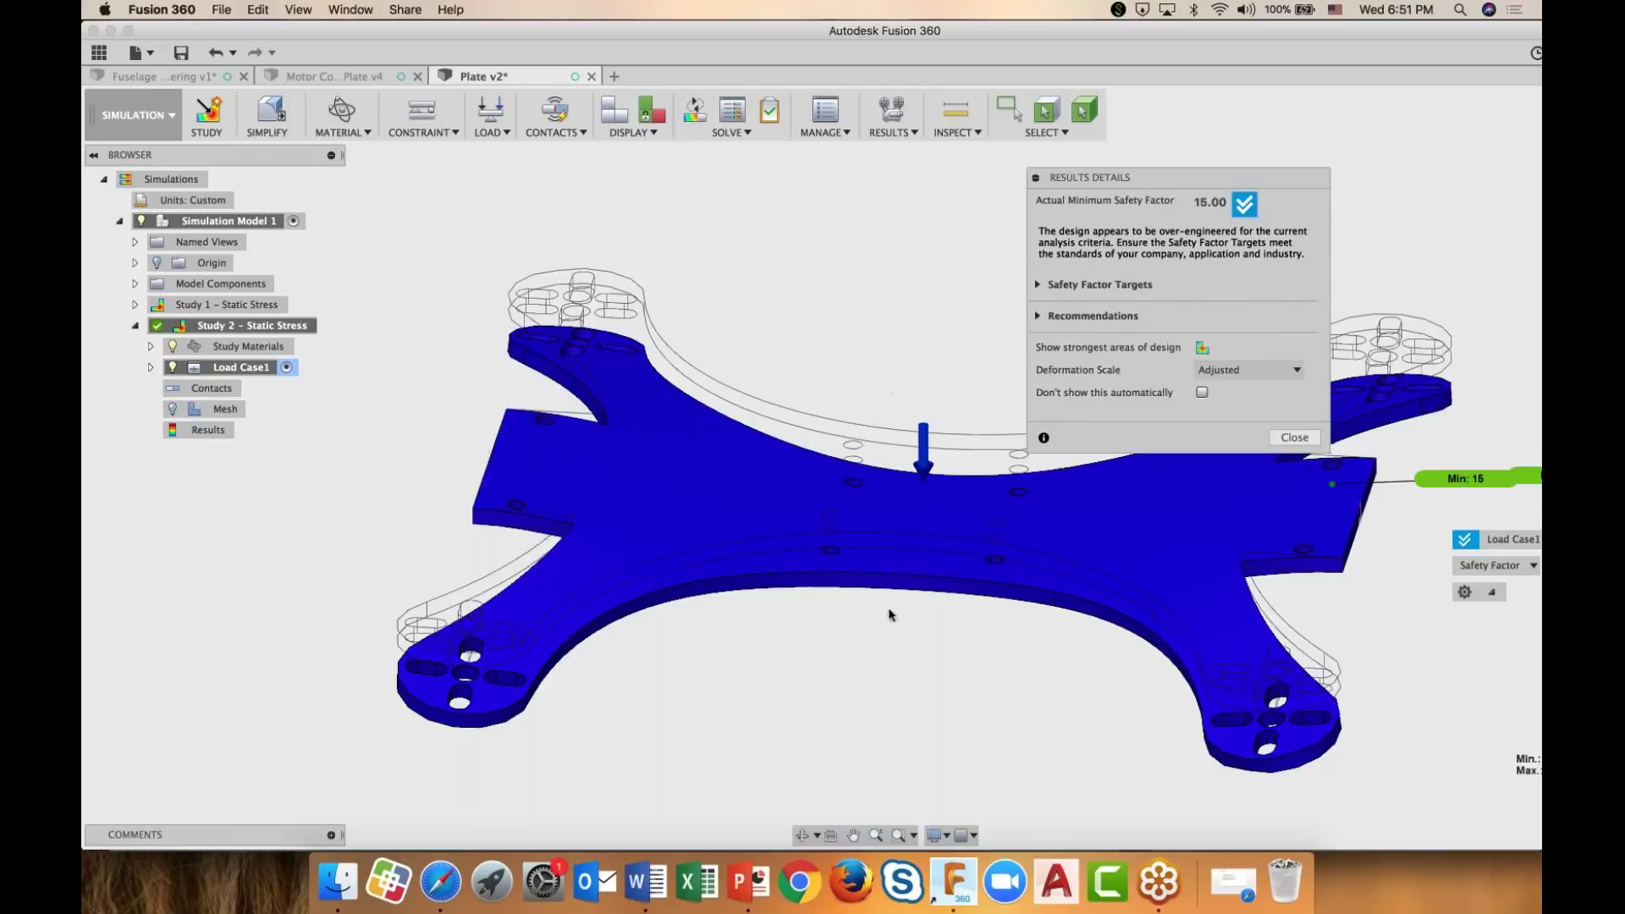
{"action": "scroll", "coordinate": [962, 666], "scroll_direction": "up", "scroll_amount": 2}
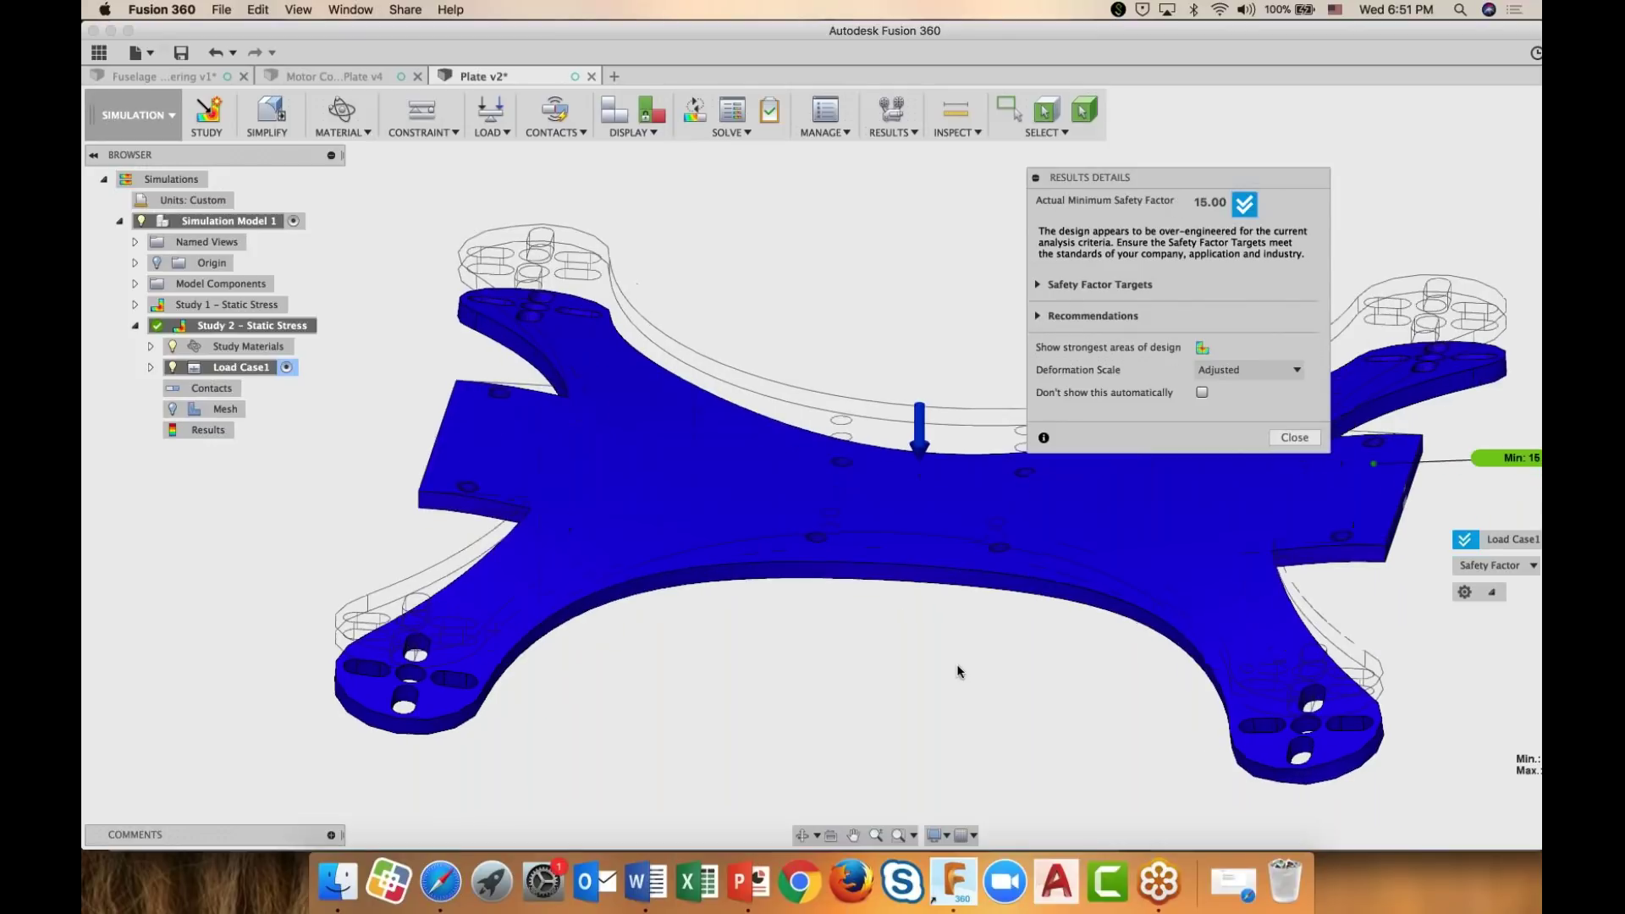
{"action": "middle_click_drag", "start_coordinate": [931, 667], "coordinate": [851, 628], "text": "shift"}
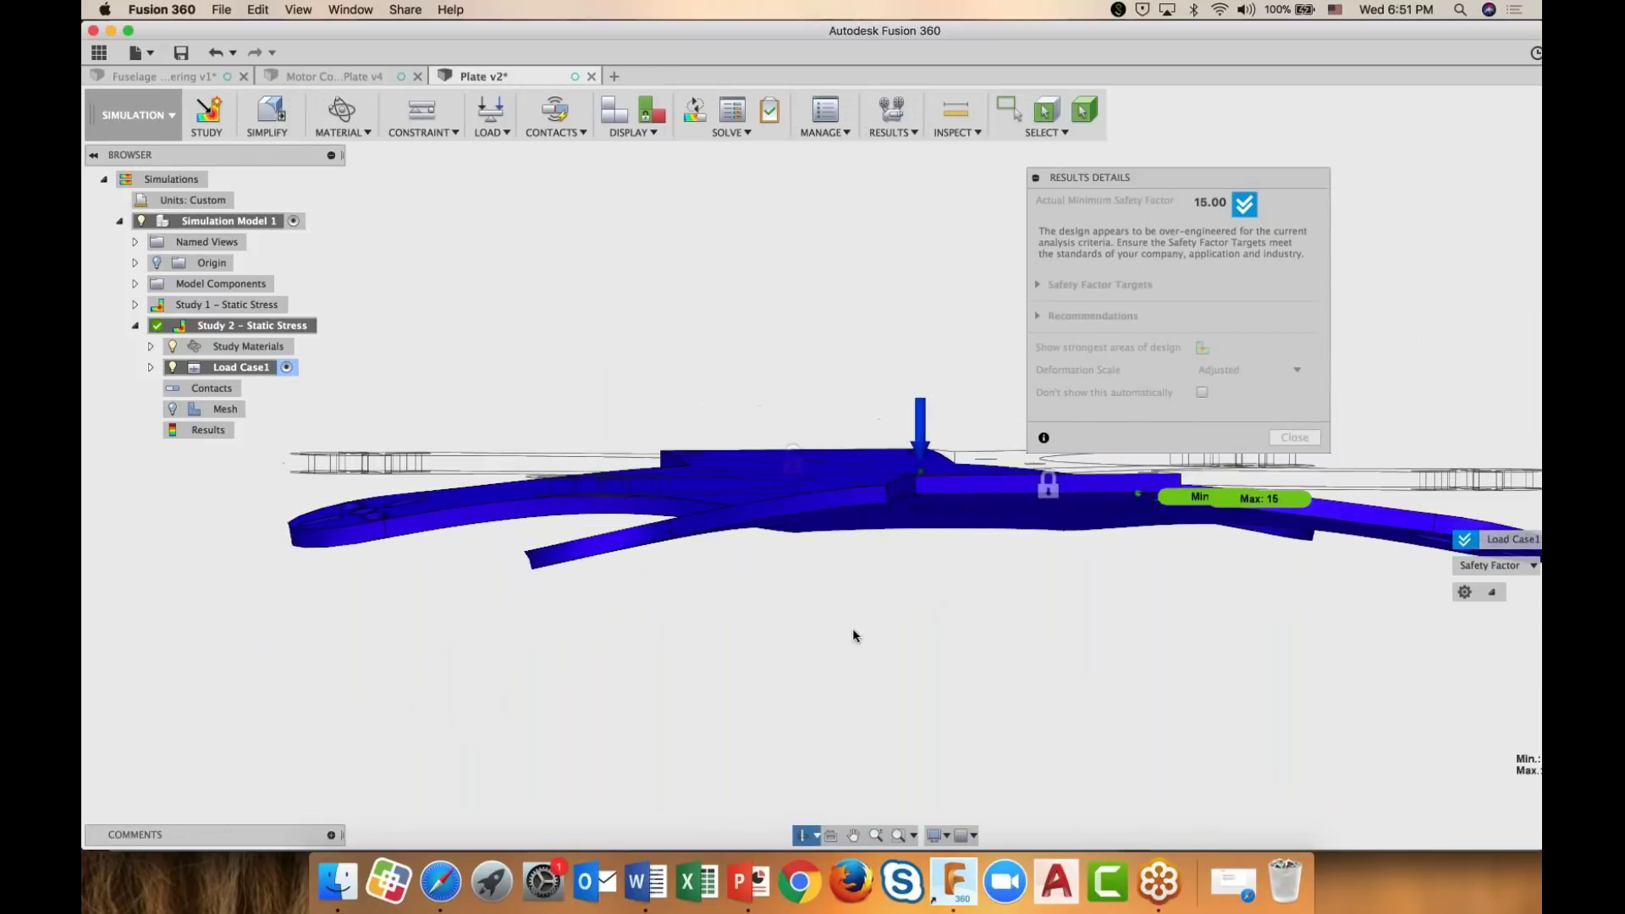
{"action": "left_click", "coordinate": [1278, 368]}
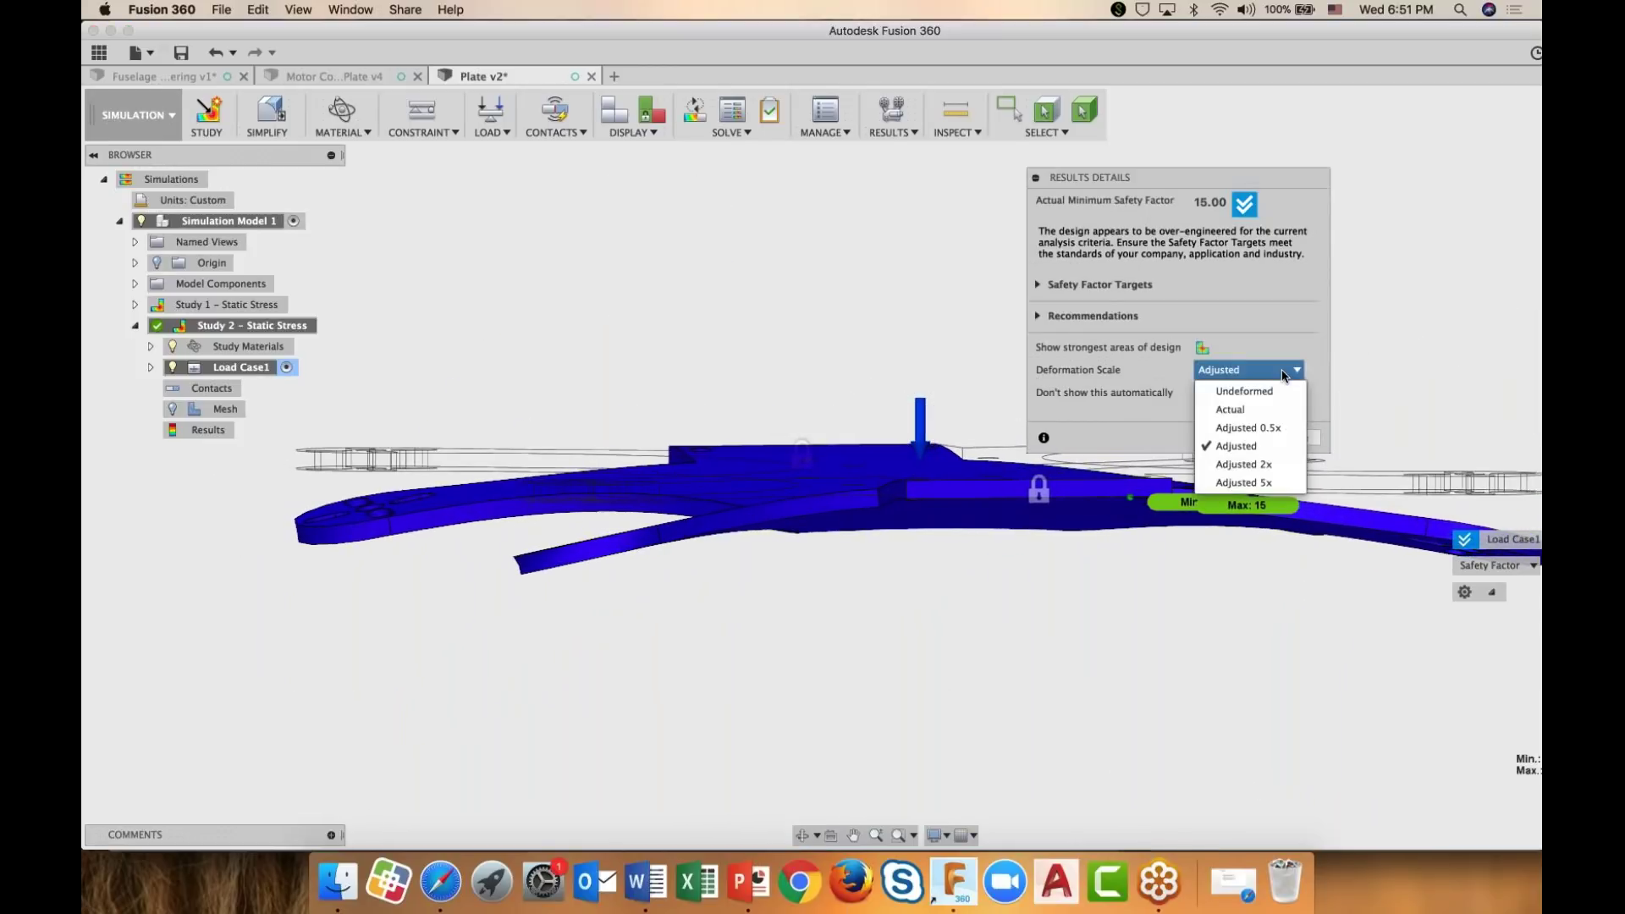
{"action": "left_click", "coordinate": [1251, 410]}
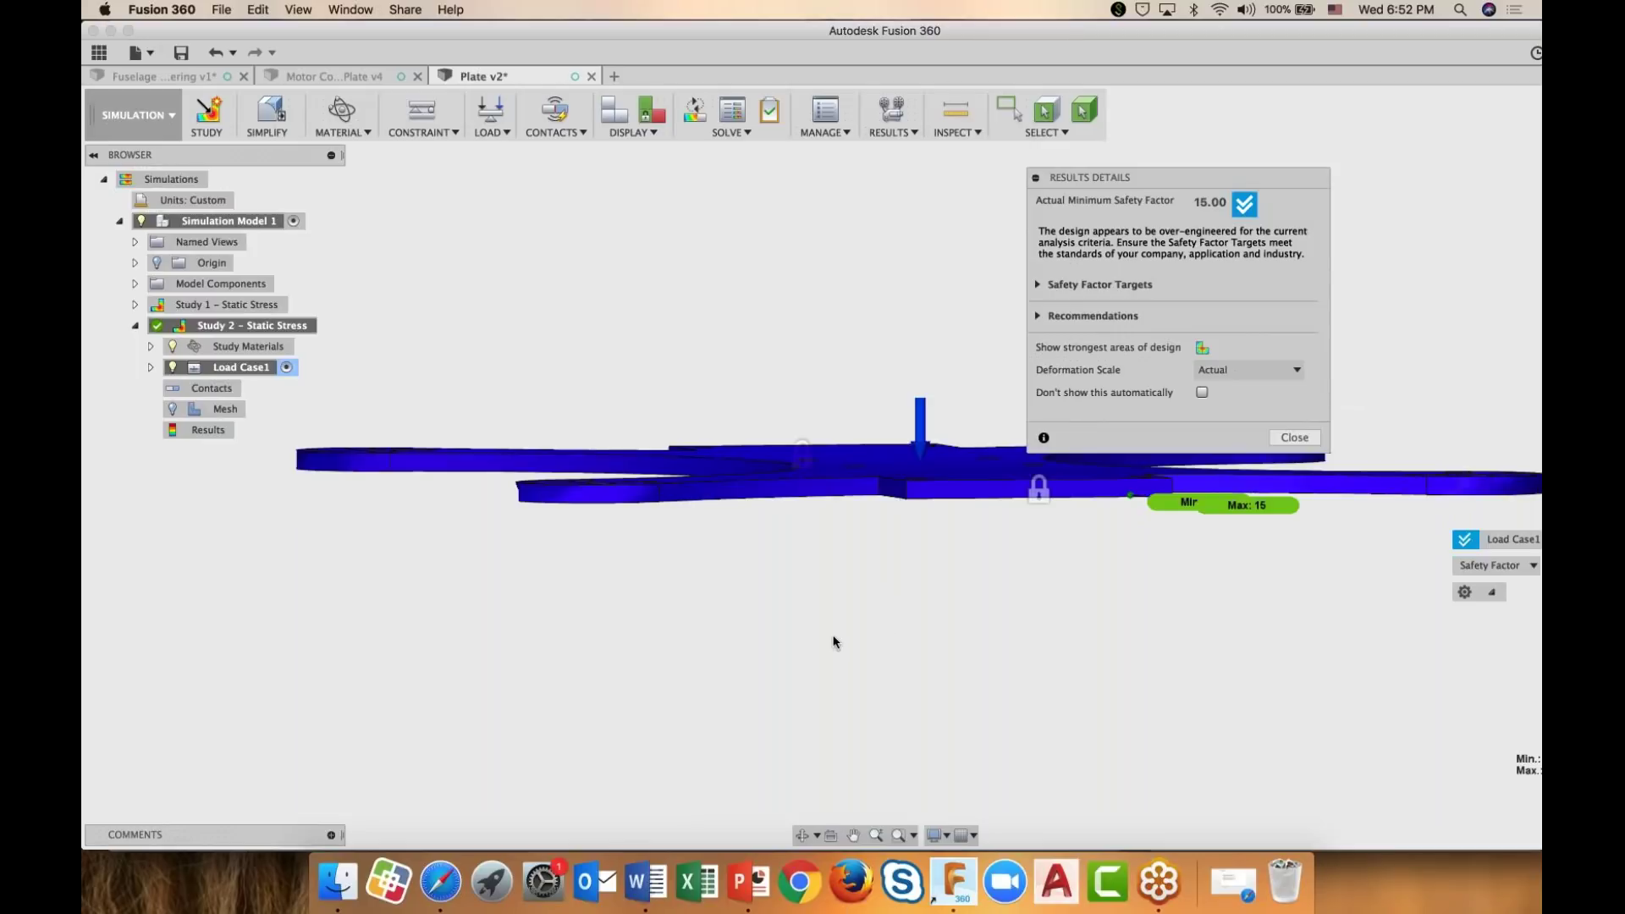
{"action": "middle_click", "coordinate": [840, 661], "text": "shift"}
{"action": "middle_click_drag", "start_coordinate": [840, 655], "coordinate": [880, 593], "text": "shift"}
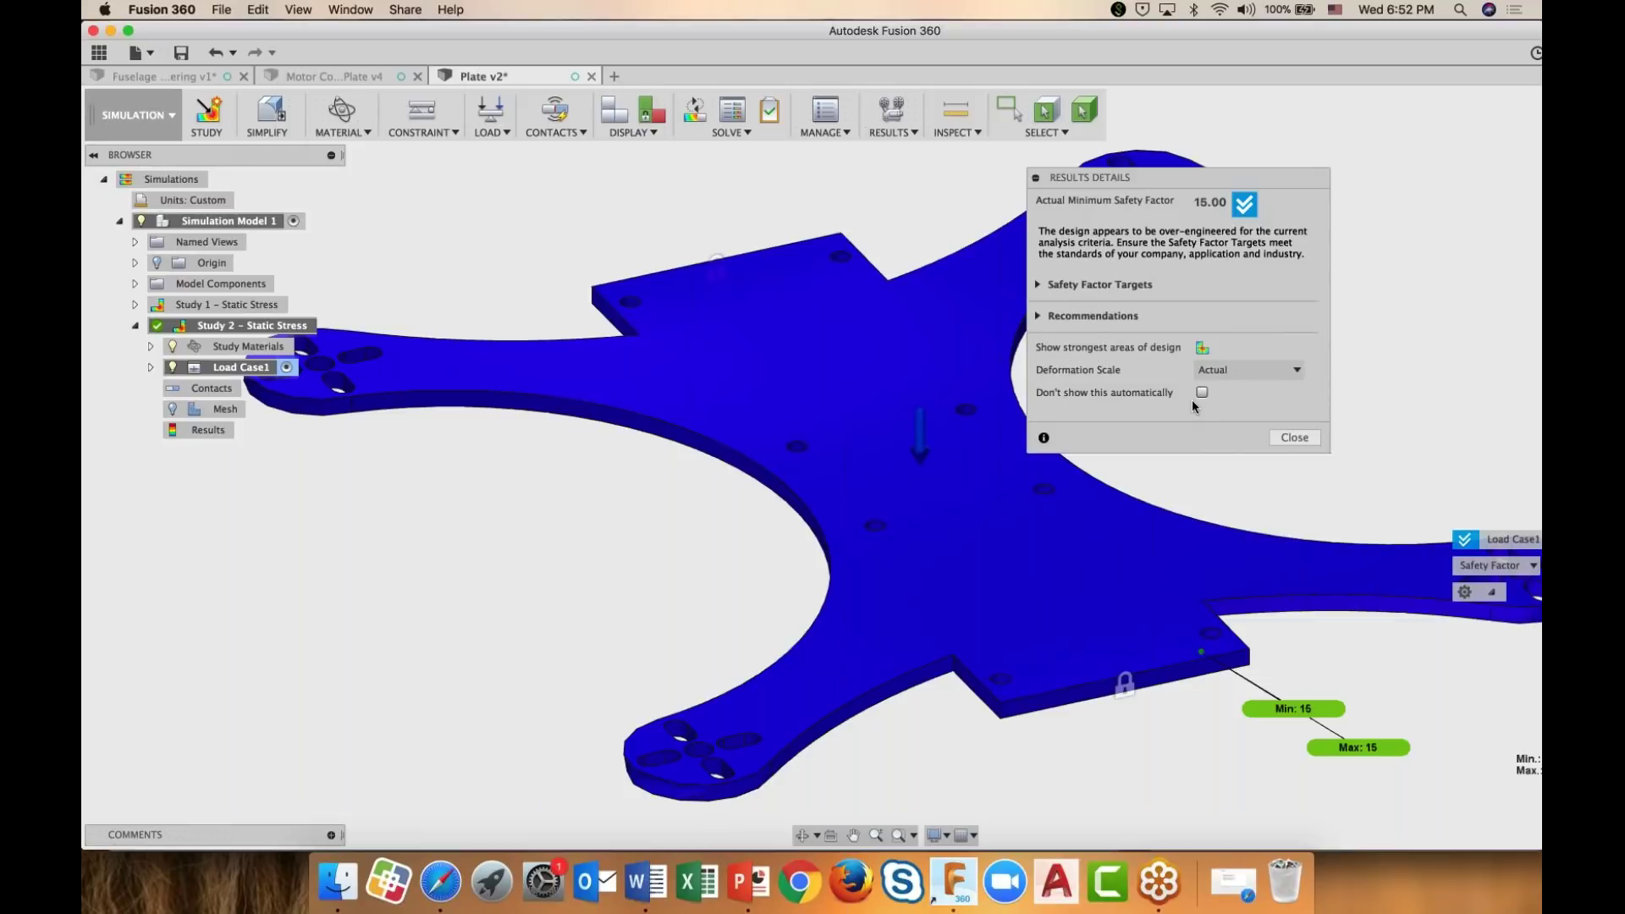
{"action": "left_click", "coordinate": [1291, 437]}
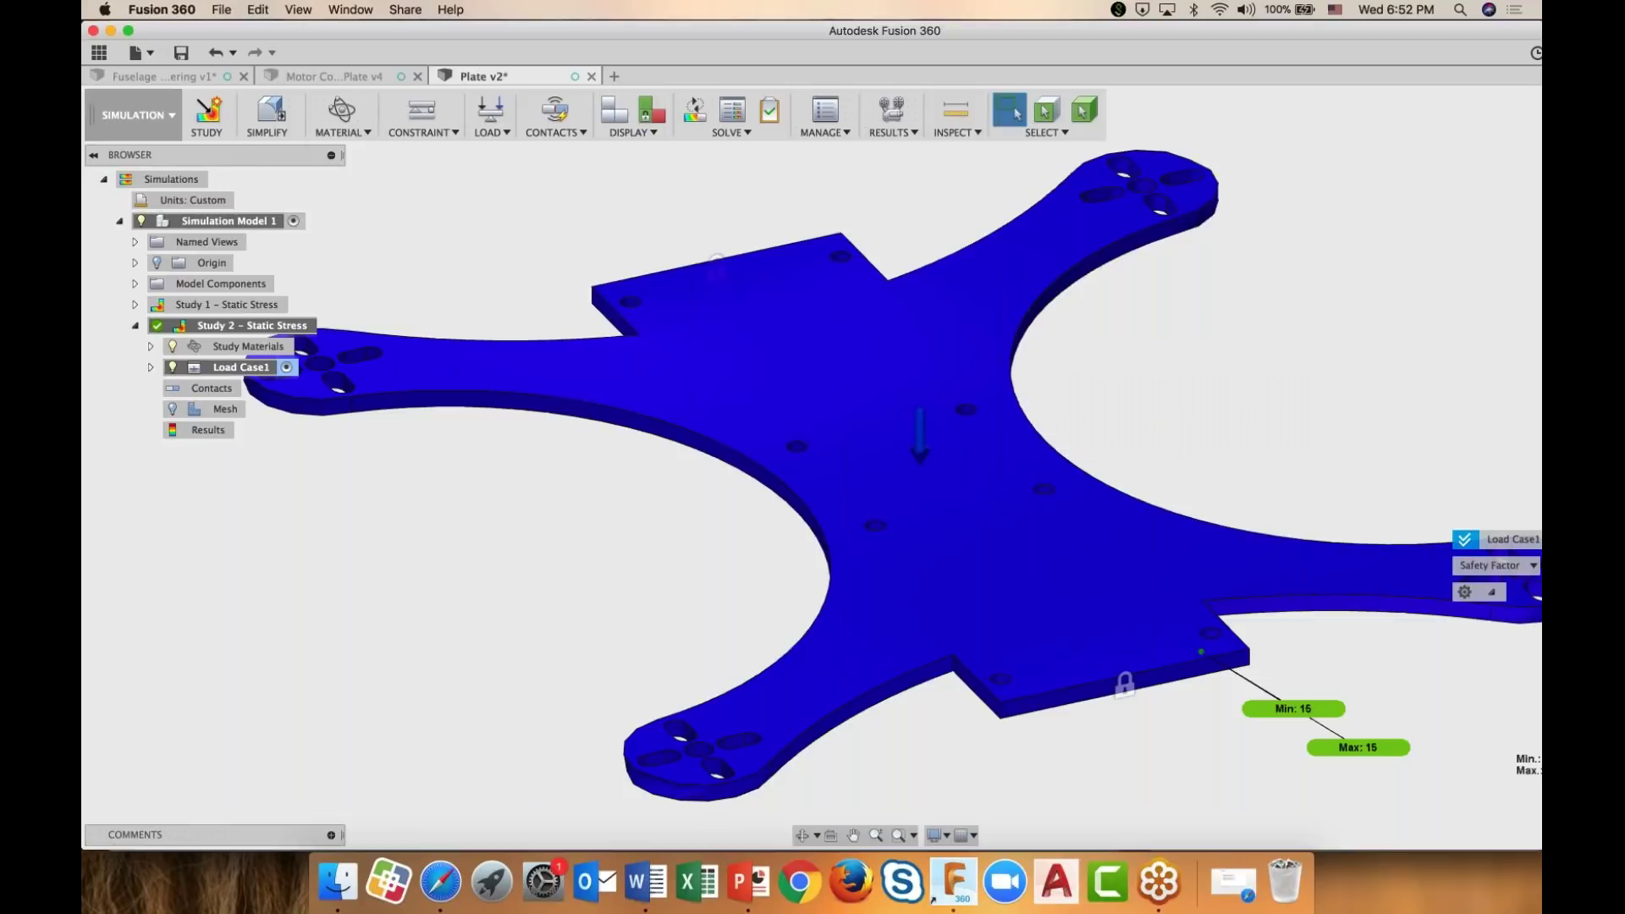
{"action": "key", "text": "super+Tab"}
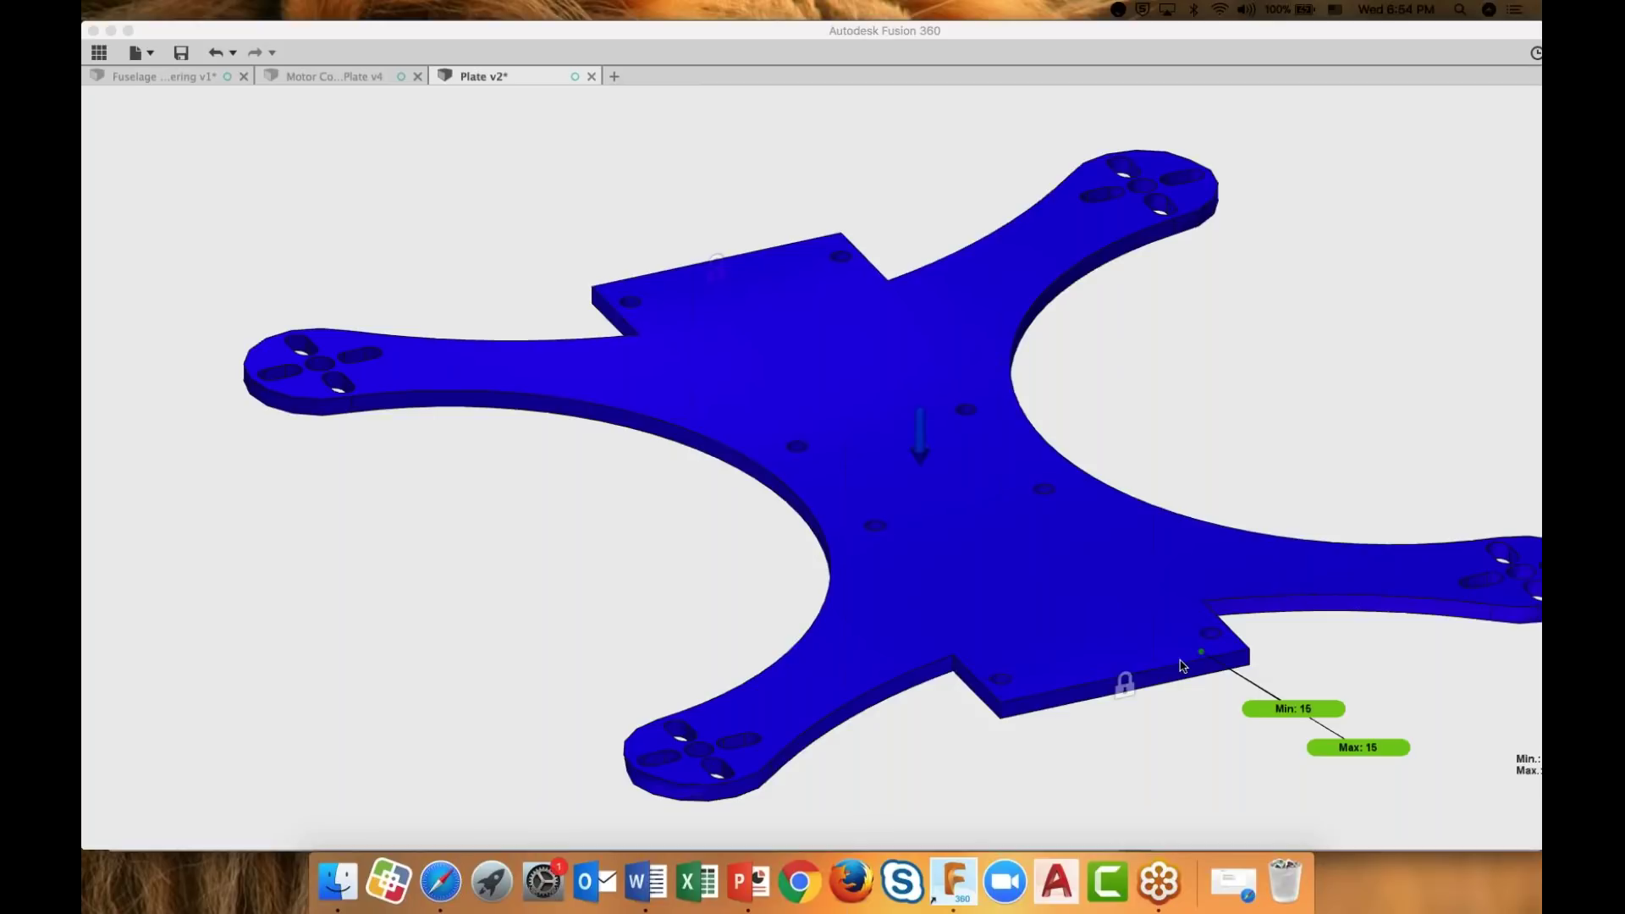
{"action": "left_click", "coordinate": [653, 548]}
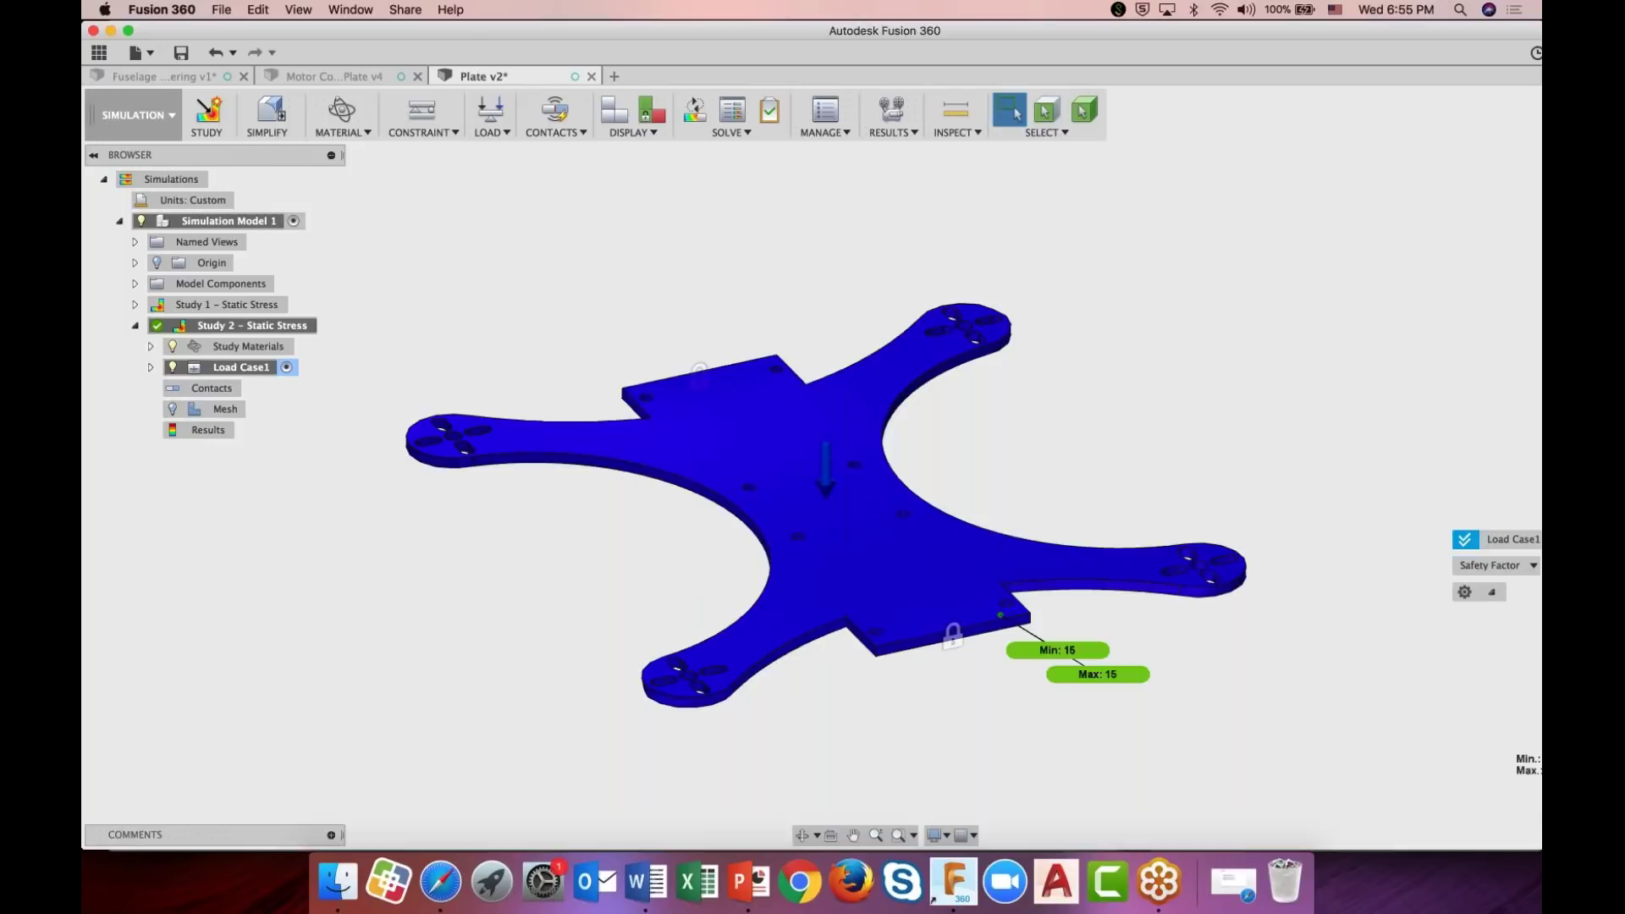
{"action": "key", "text": "ctrl+super+f"}
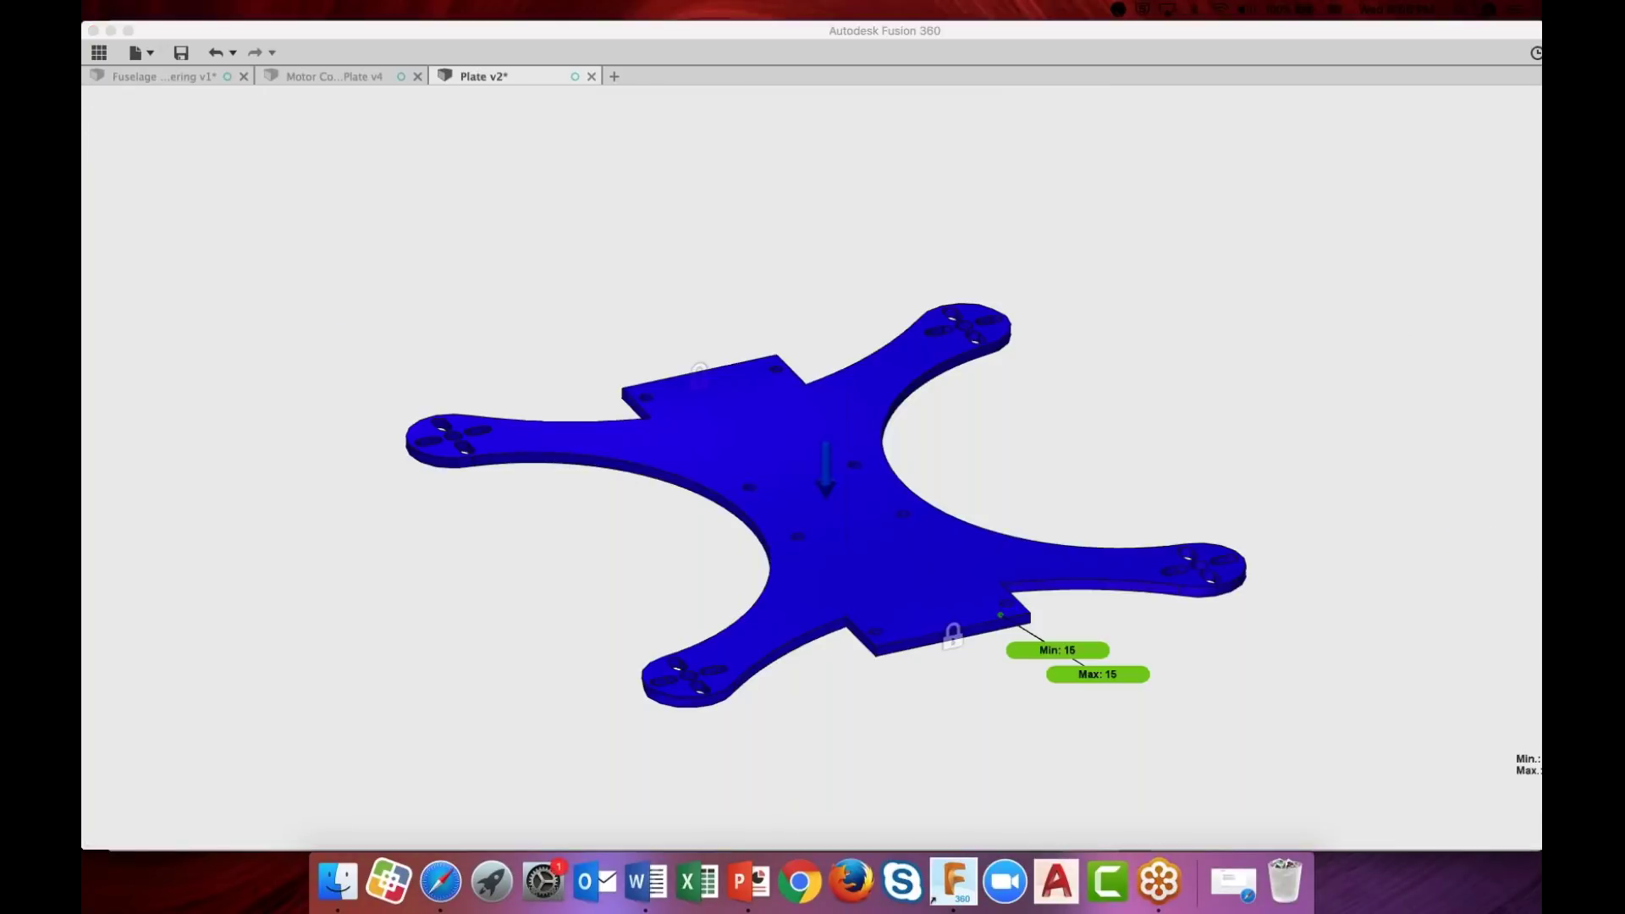